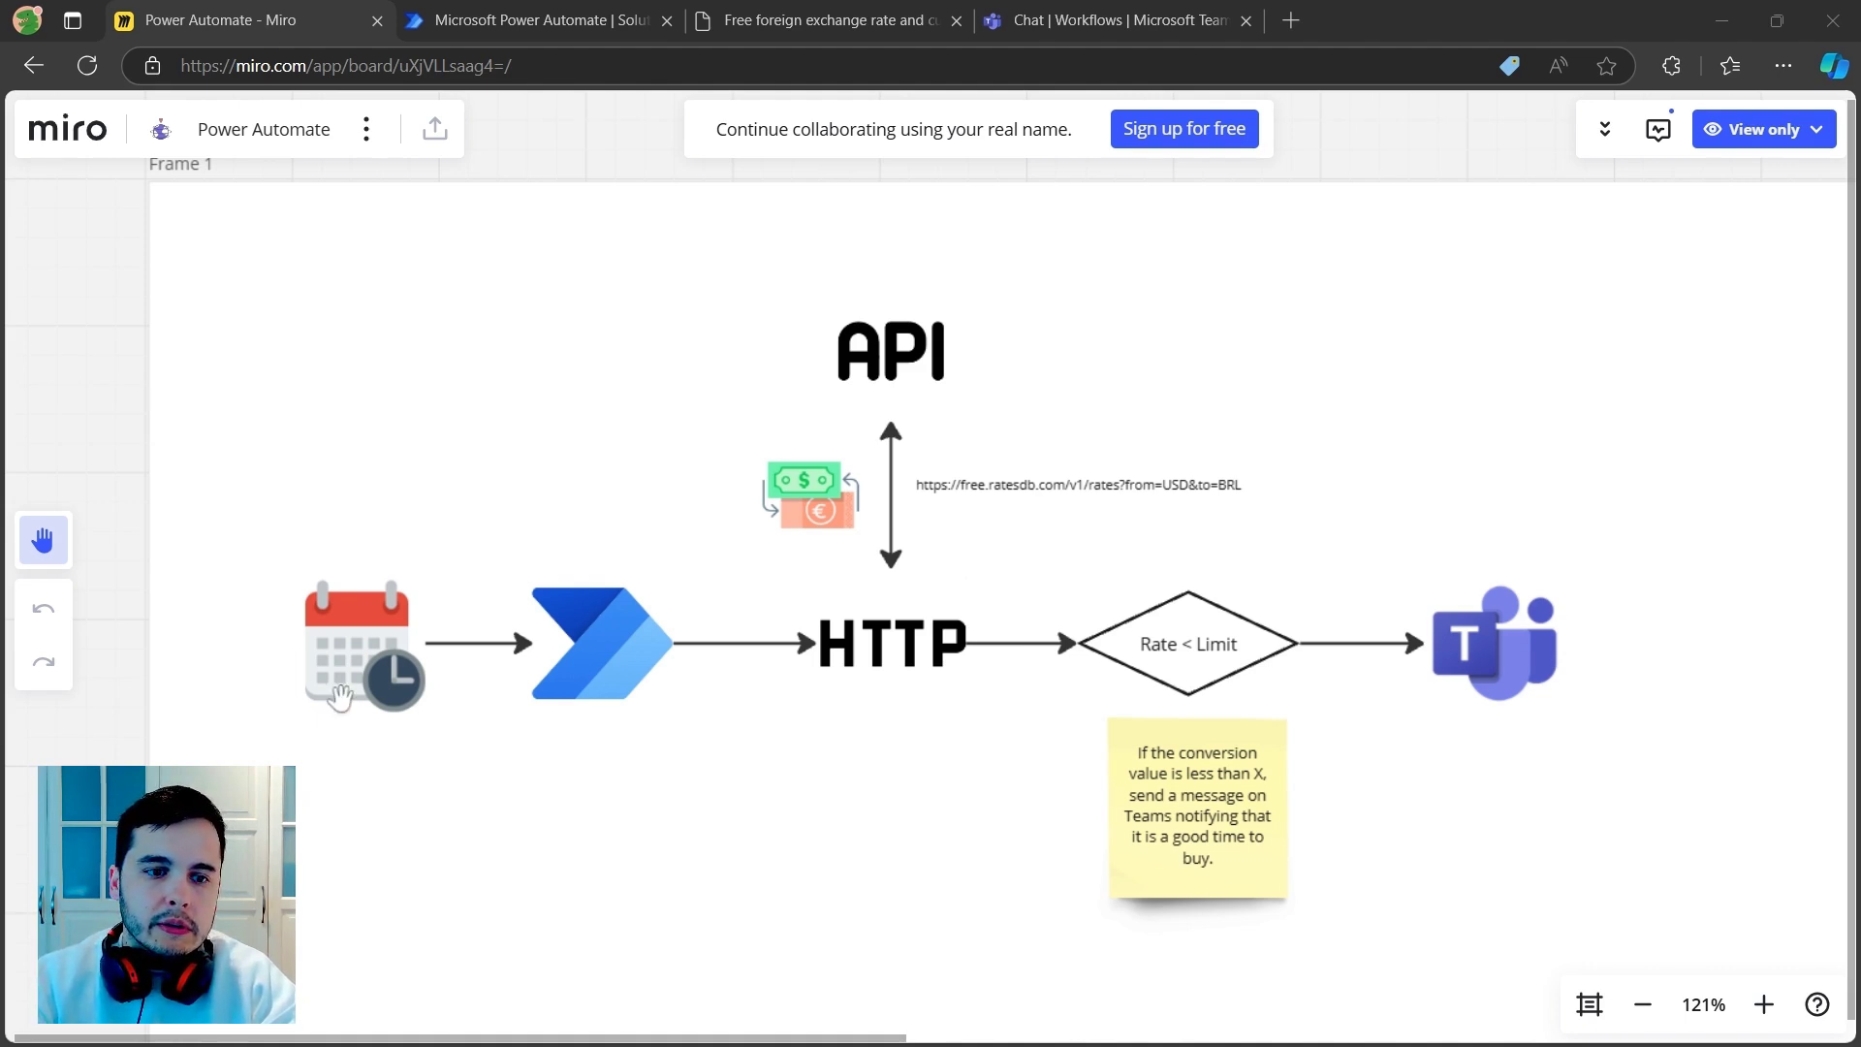
Step: Review the flow diagram from the scheduled trigger through the HTTP call and rate condition to the Teams message
click(331, 647)
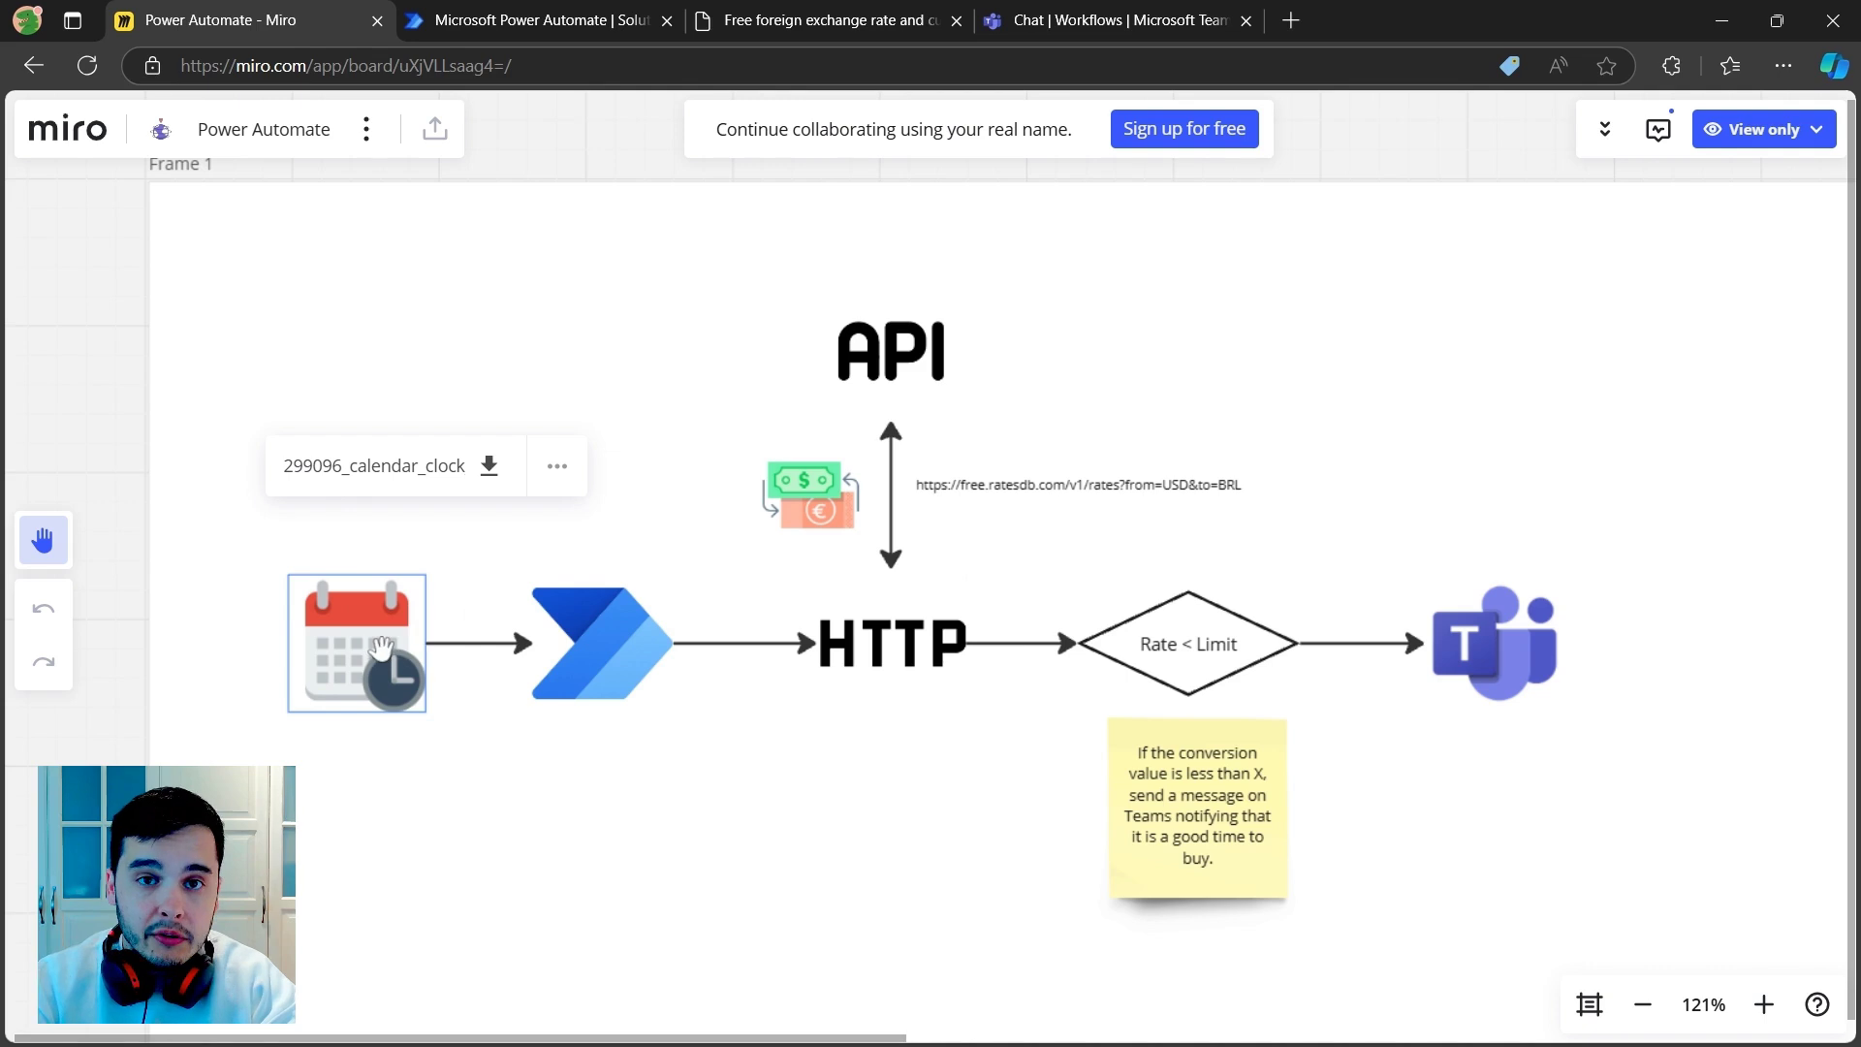
click(608, 653)
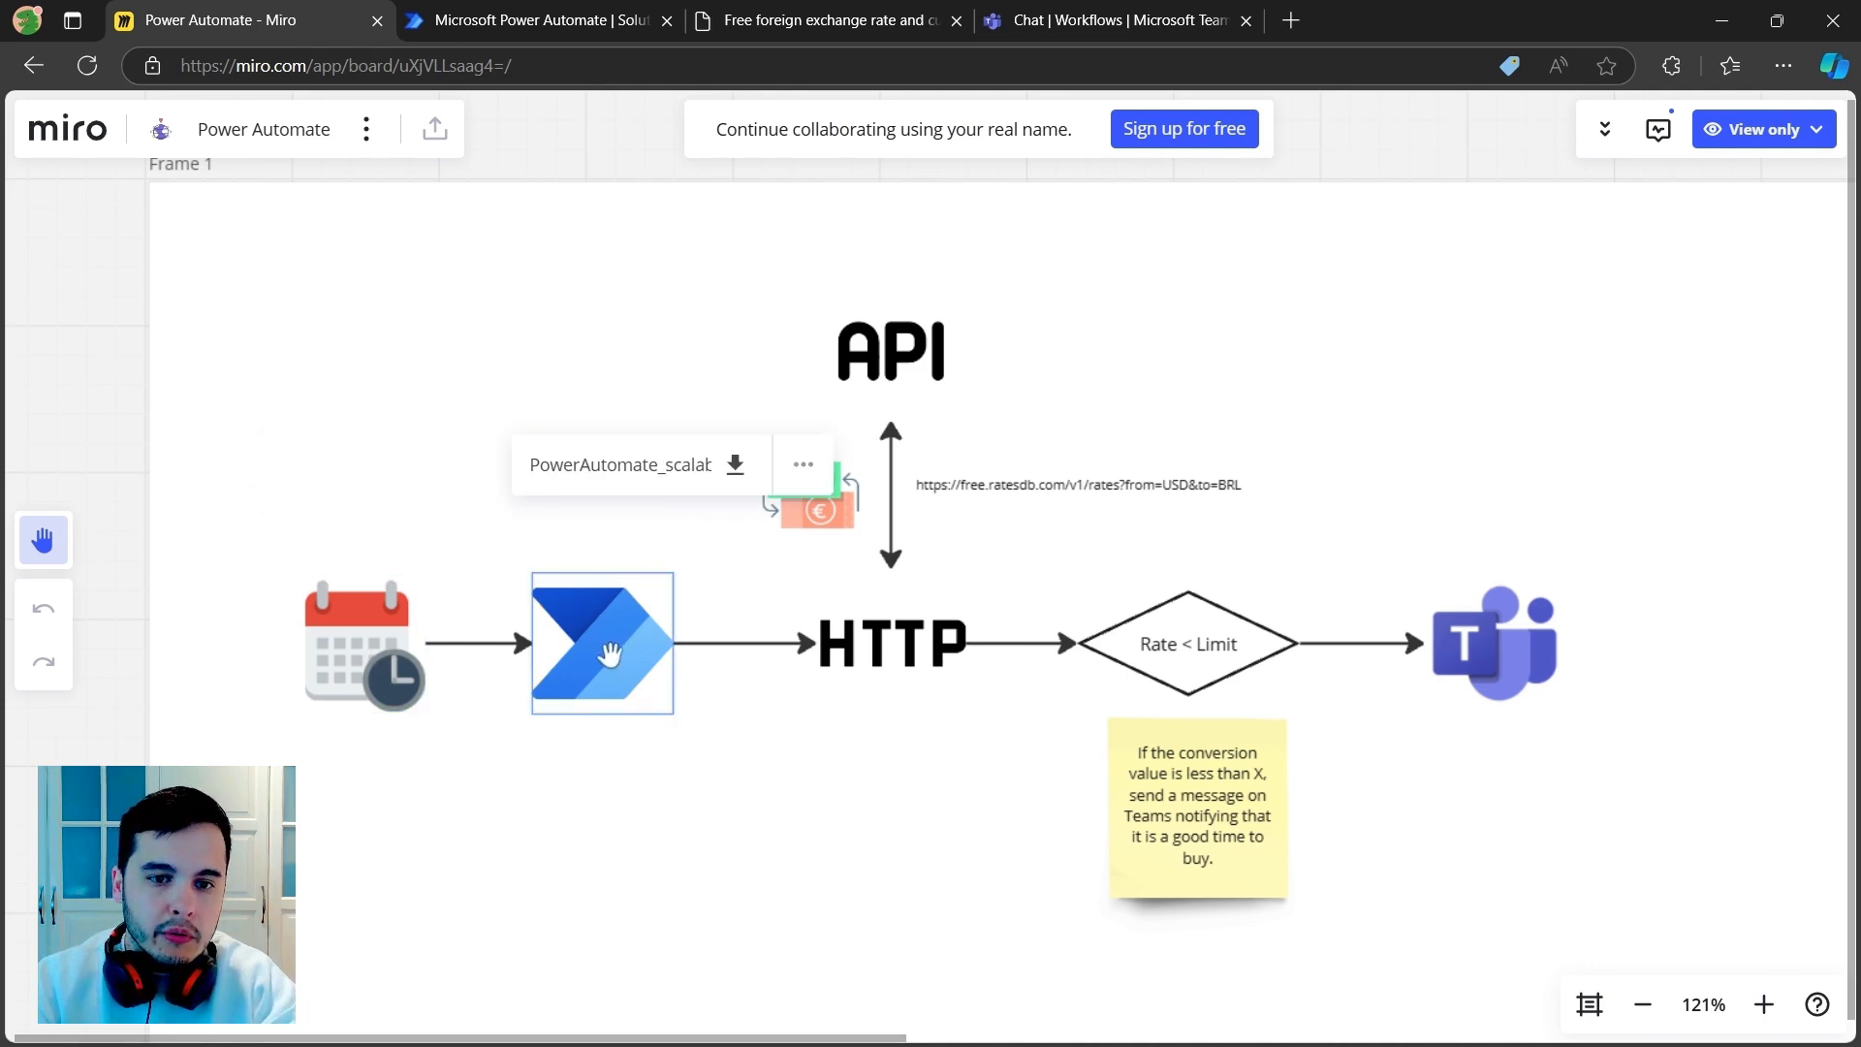
click(822, 659)
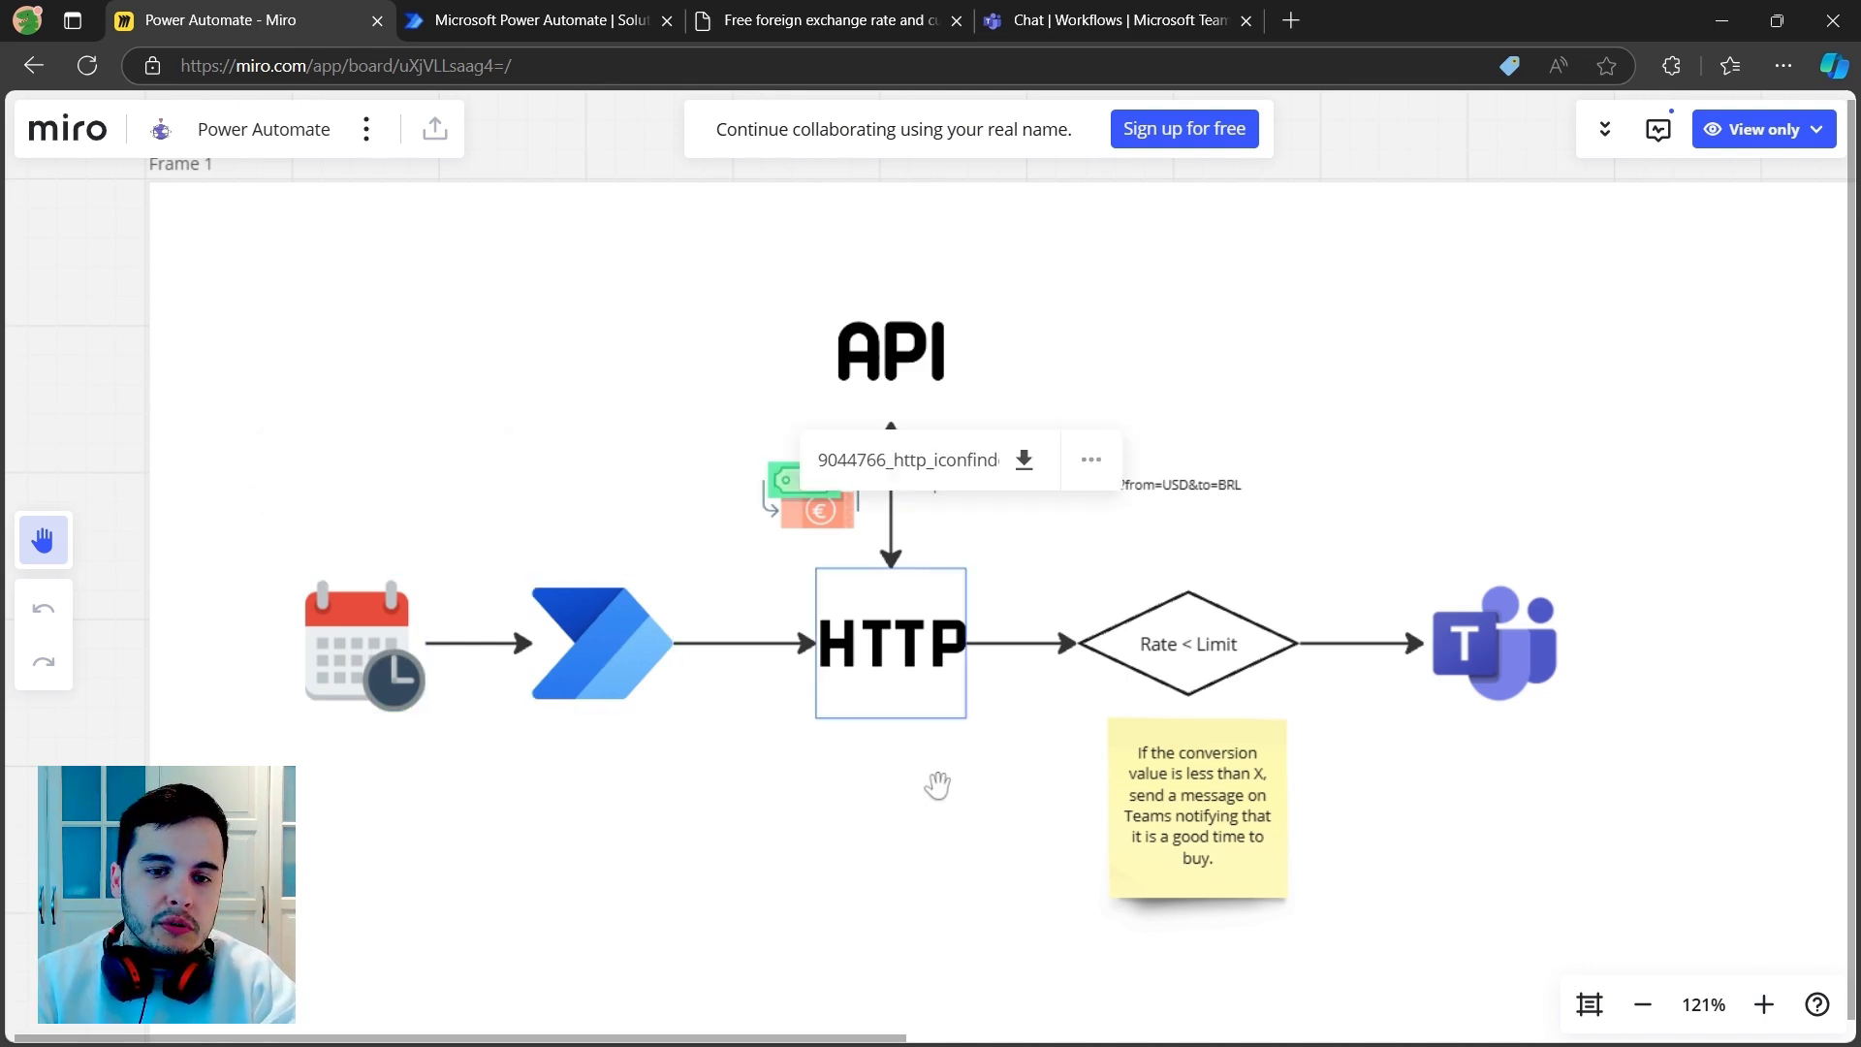
click(907, 376)
click(1219, 347)
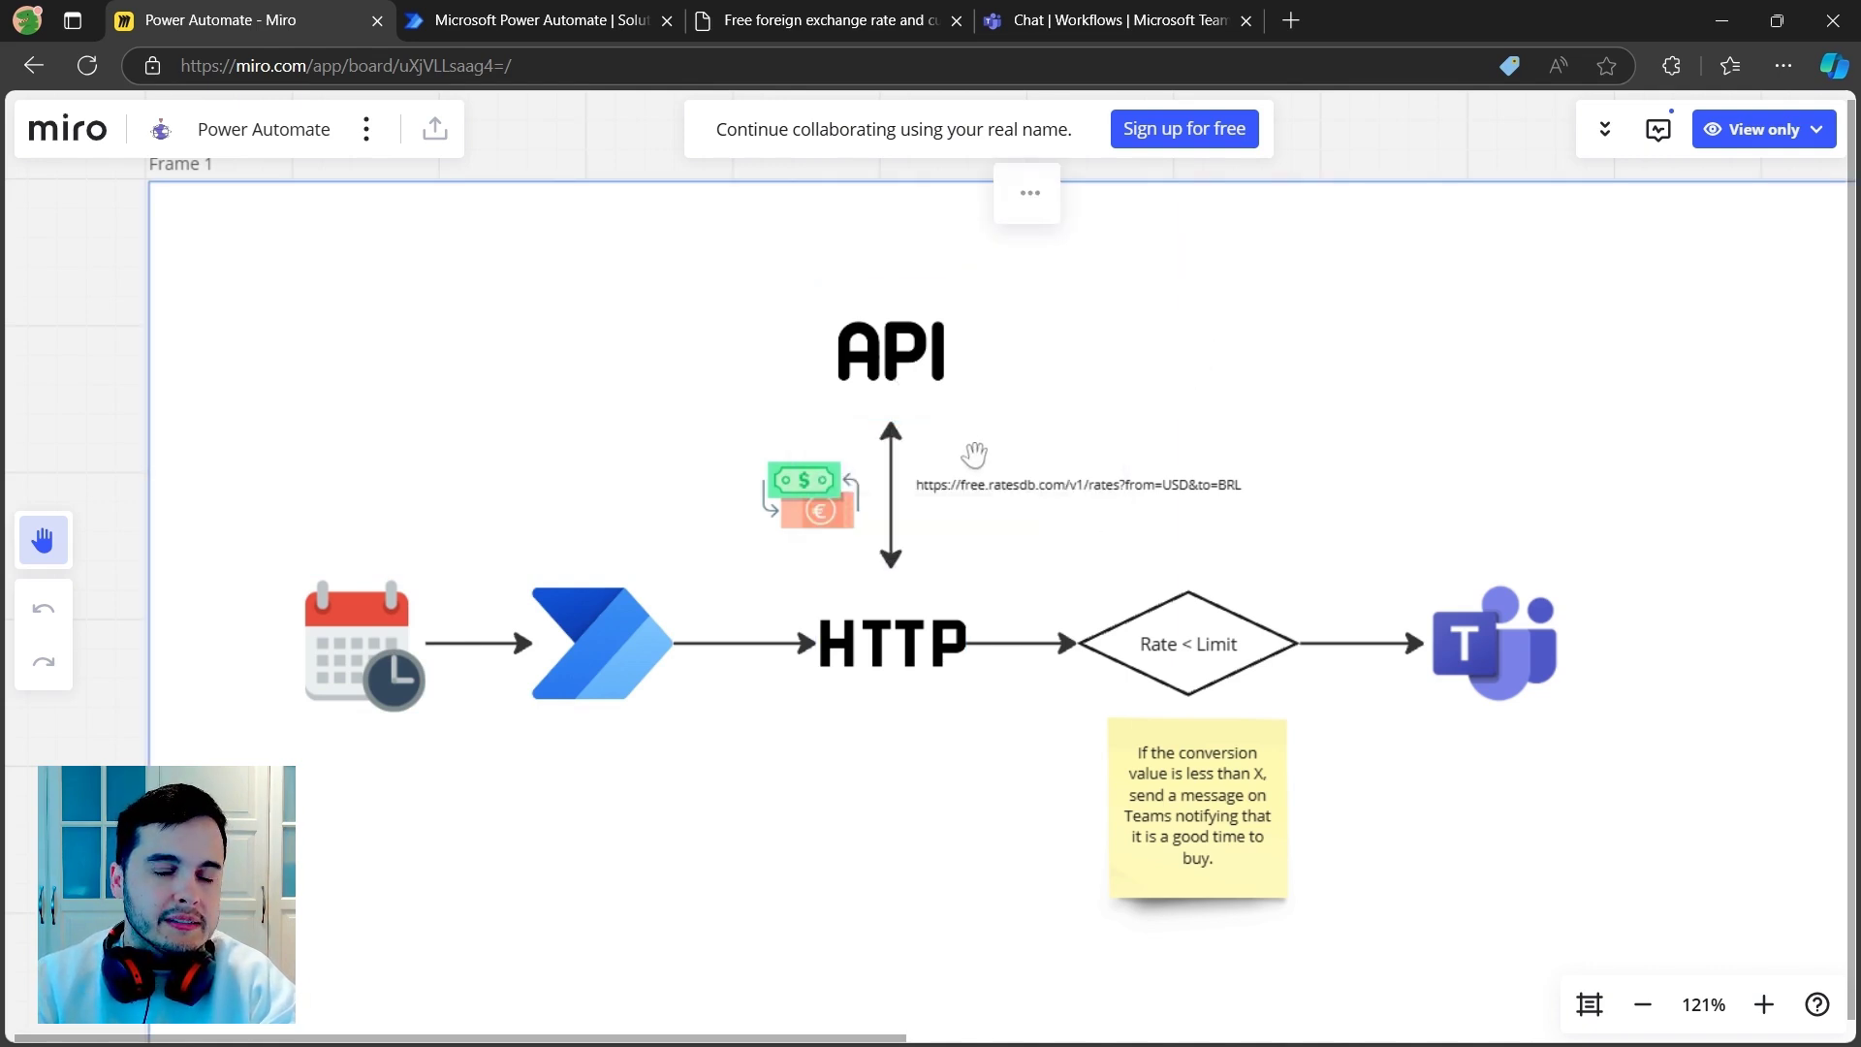
click(1192, 635)
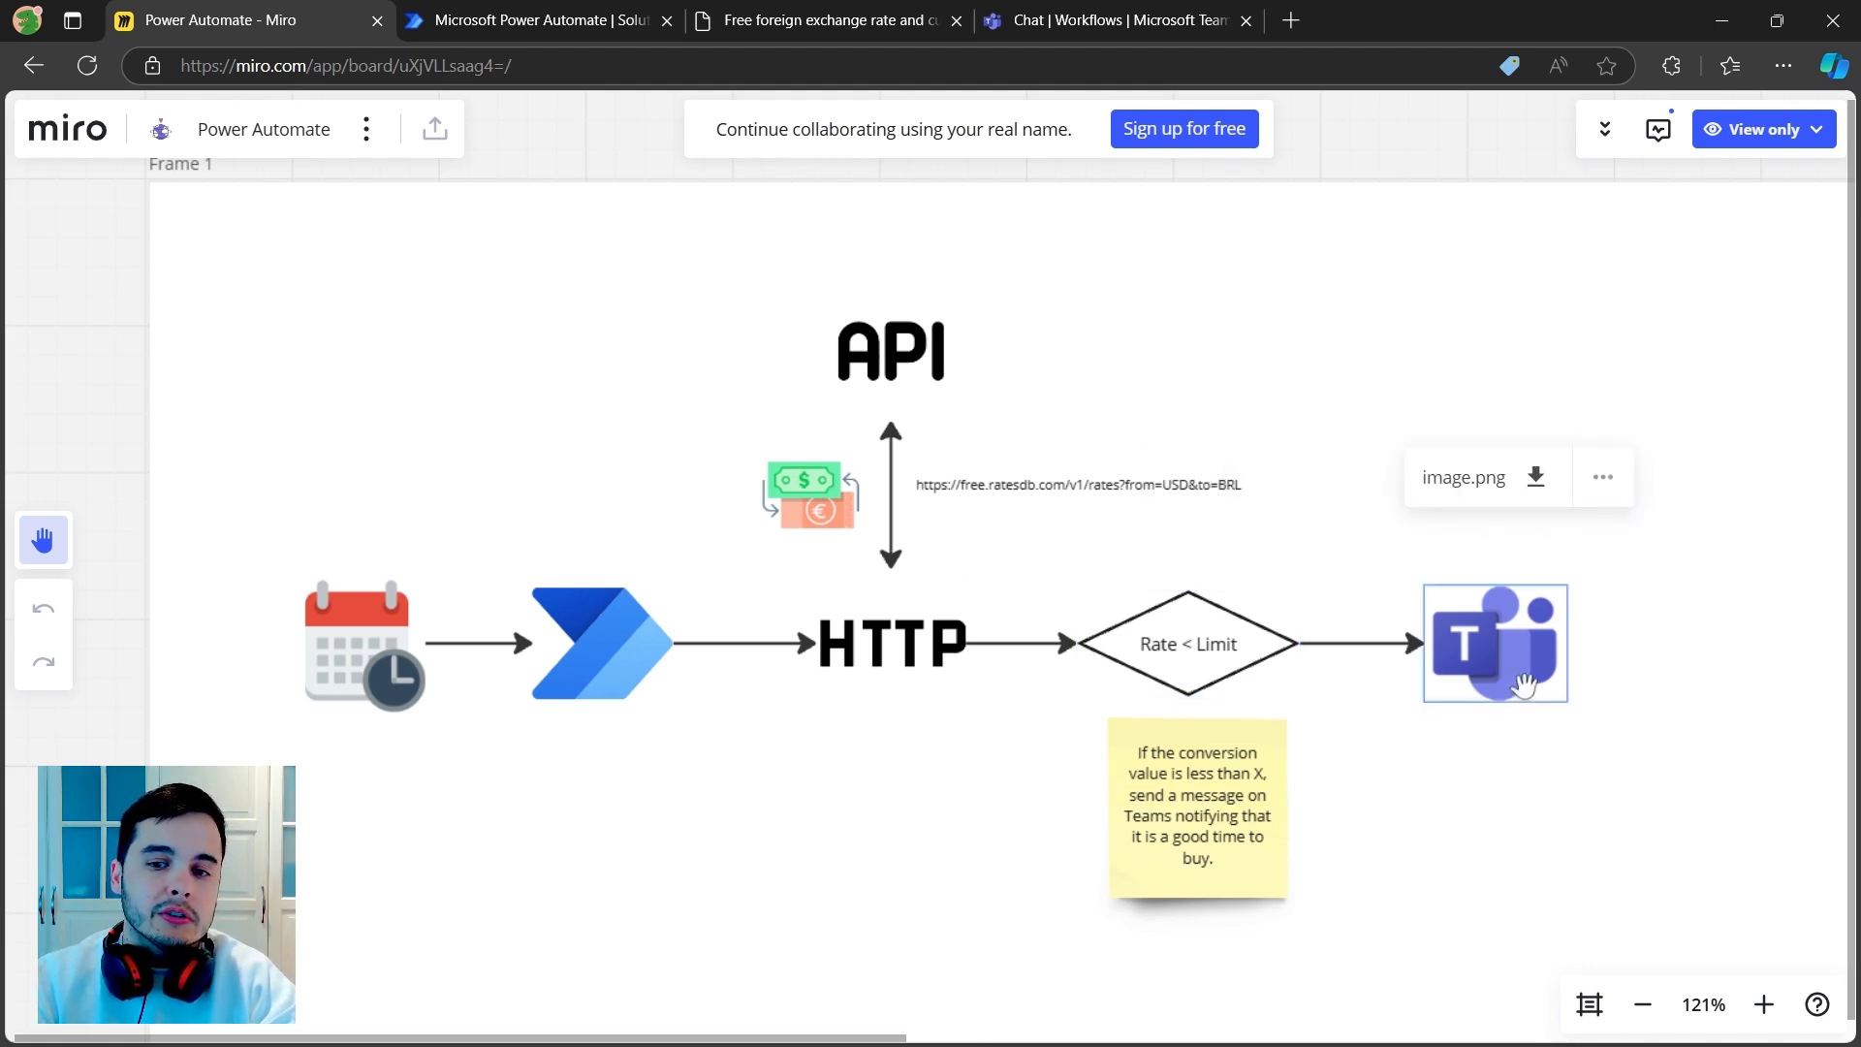
click(1523, 686)
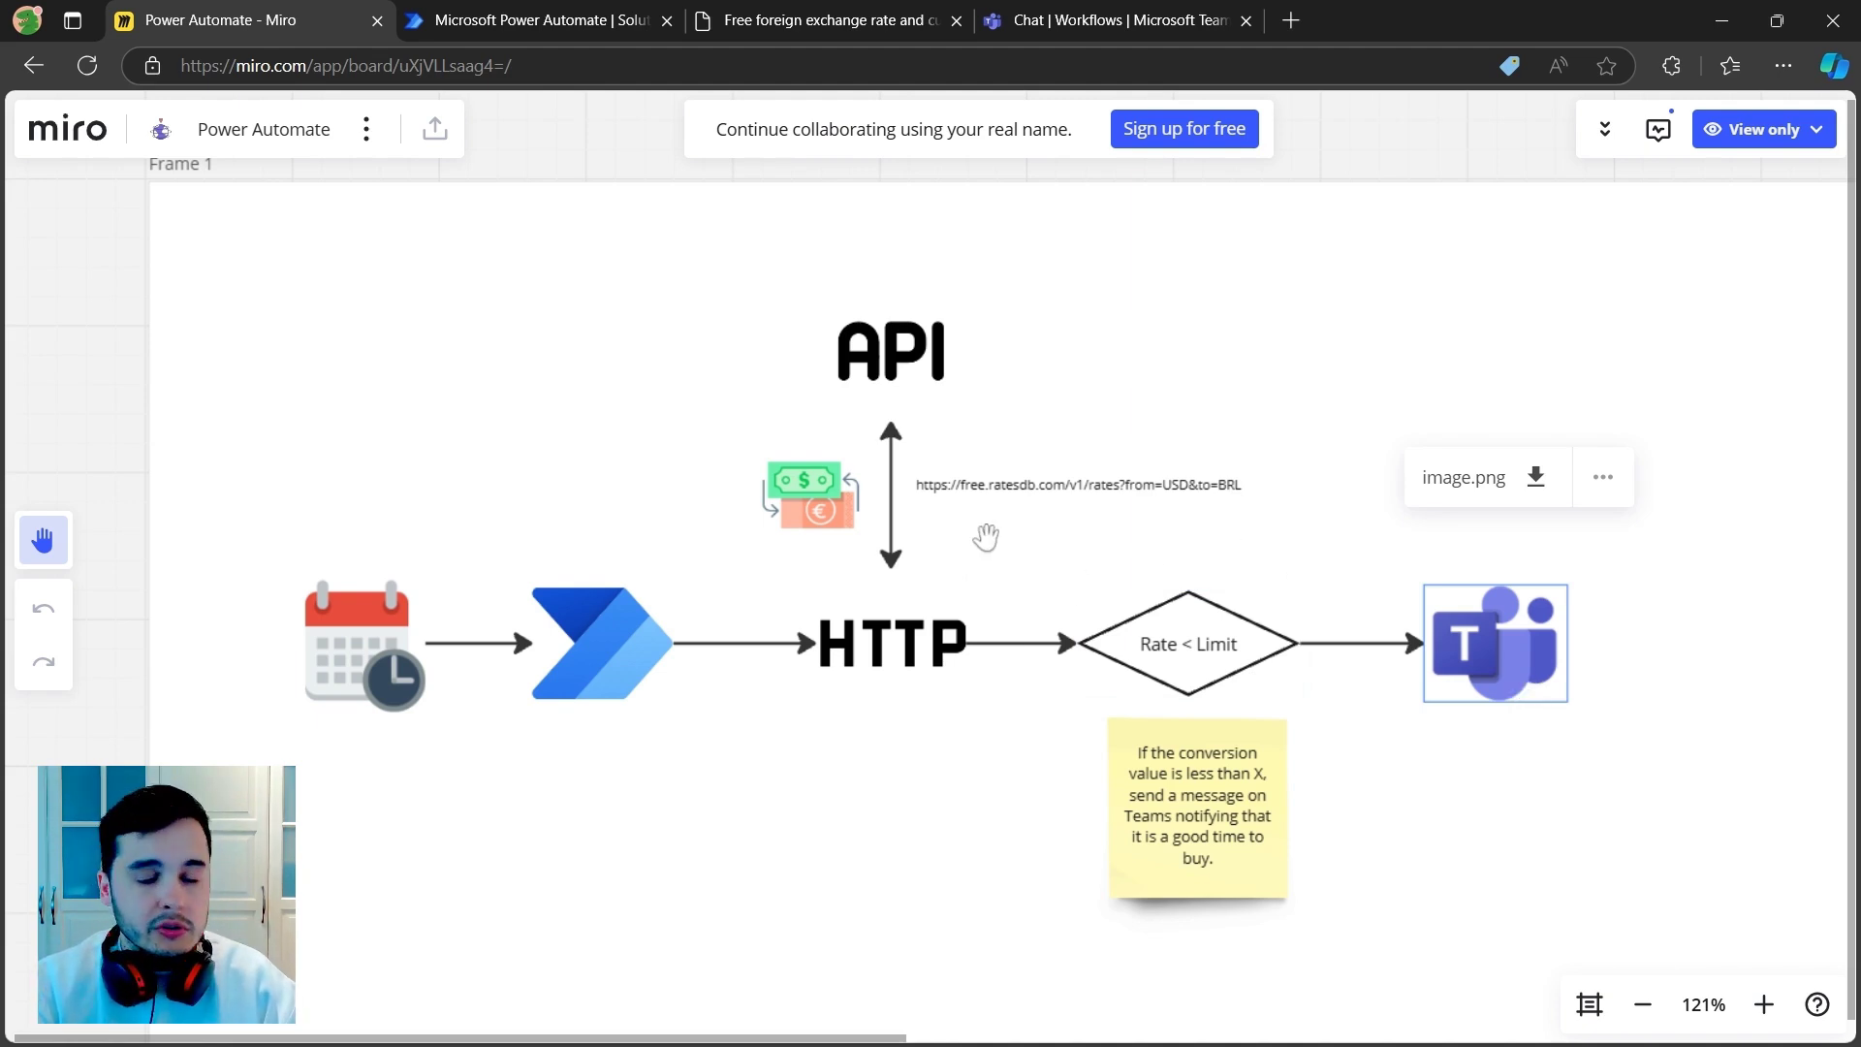
scroll(986, 536, up, 2)
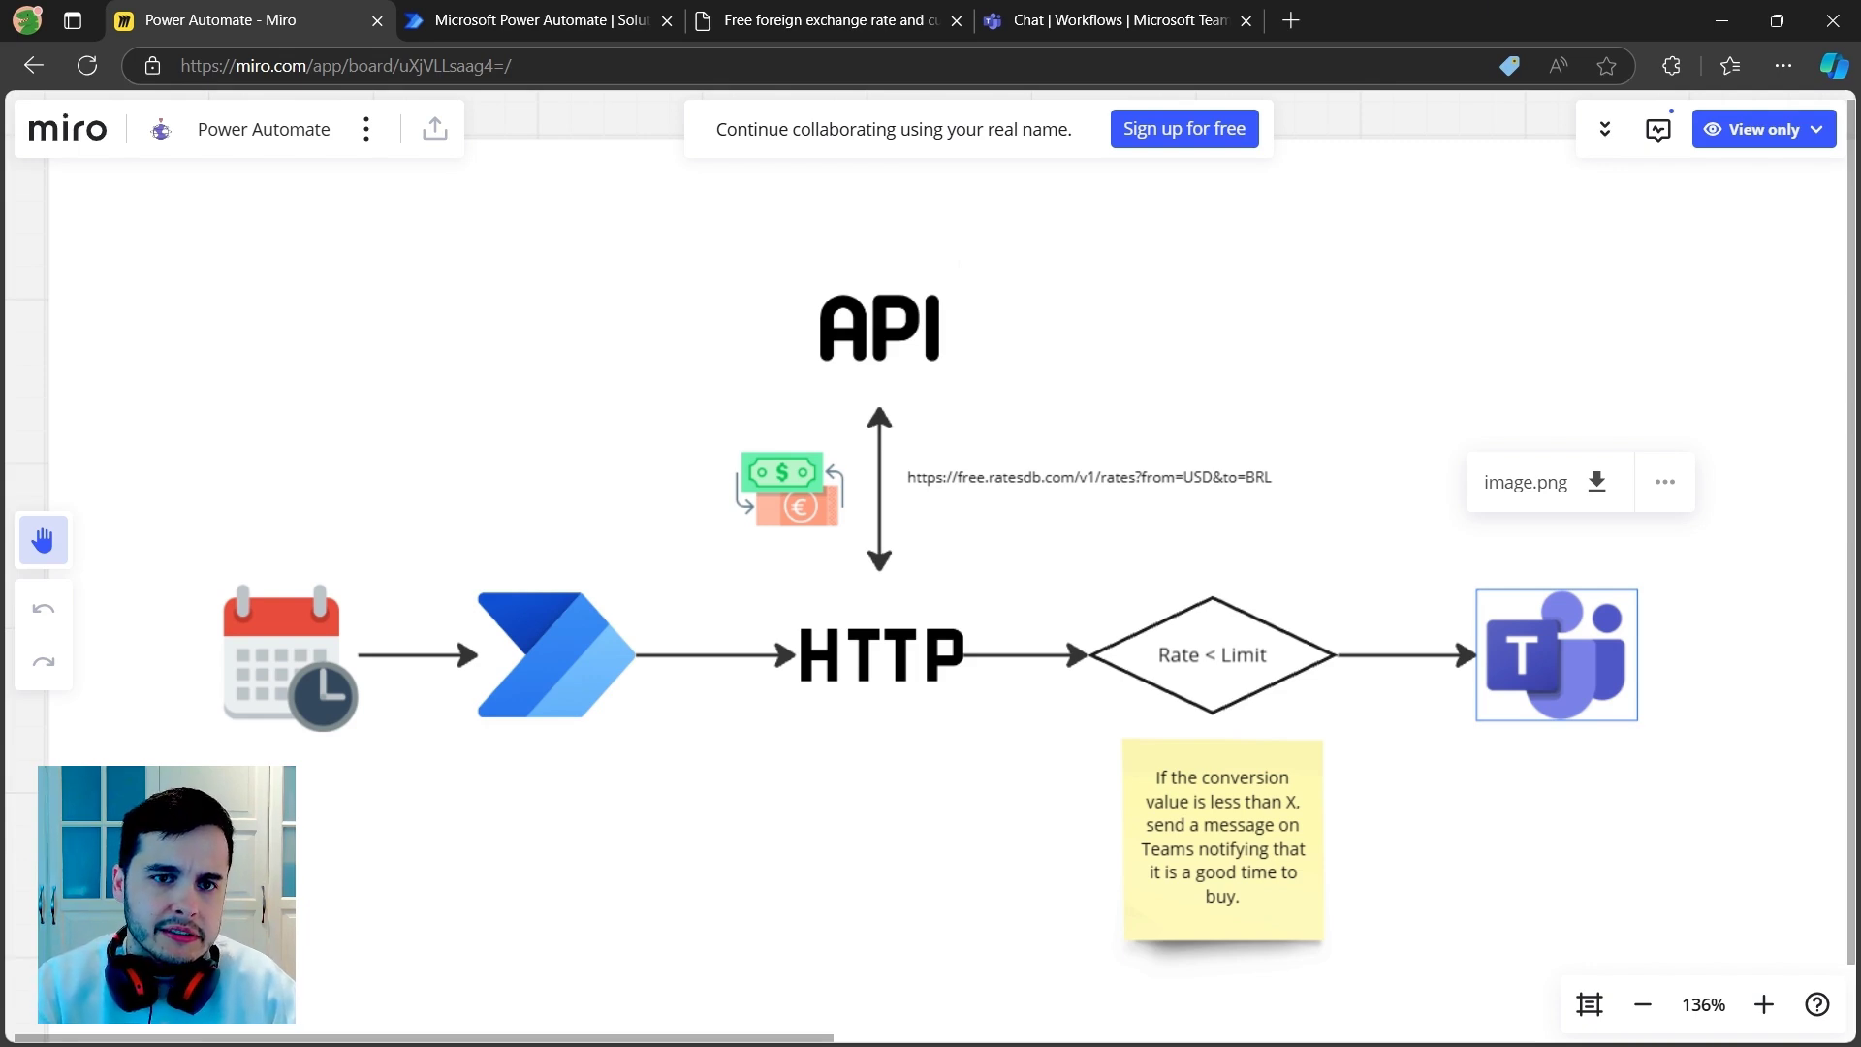
Step: Switch to the RatesDB page and copy the example request URL for the latest single-currency exchange rate
click(866, 17)
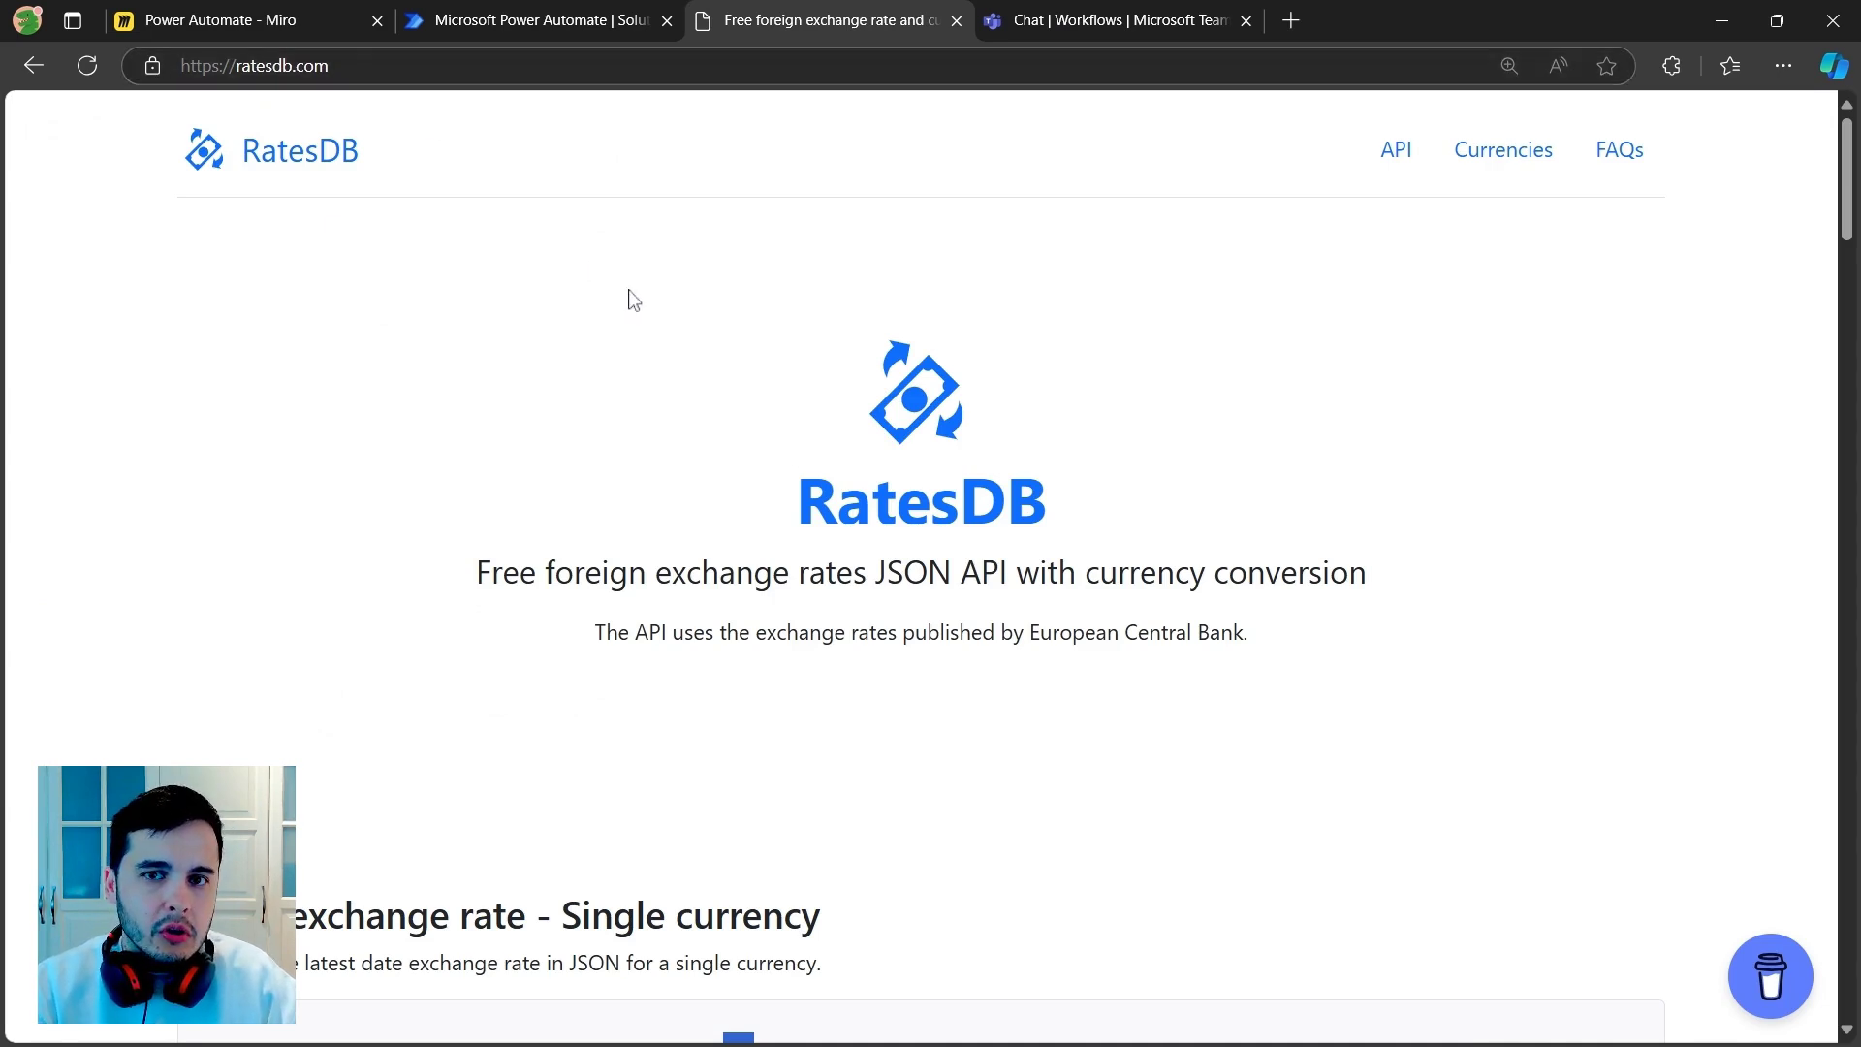
scroll(632, 299, down, 3)
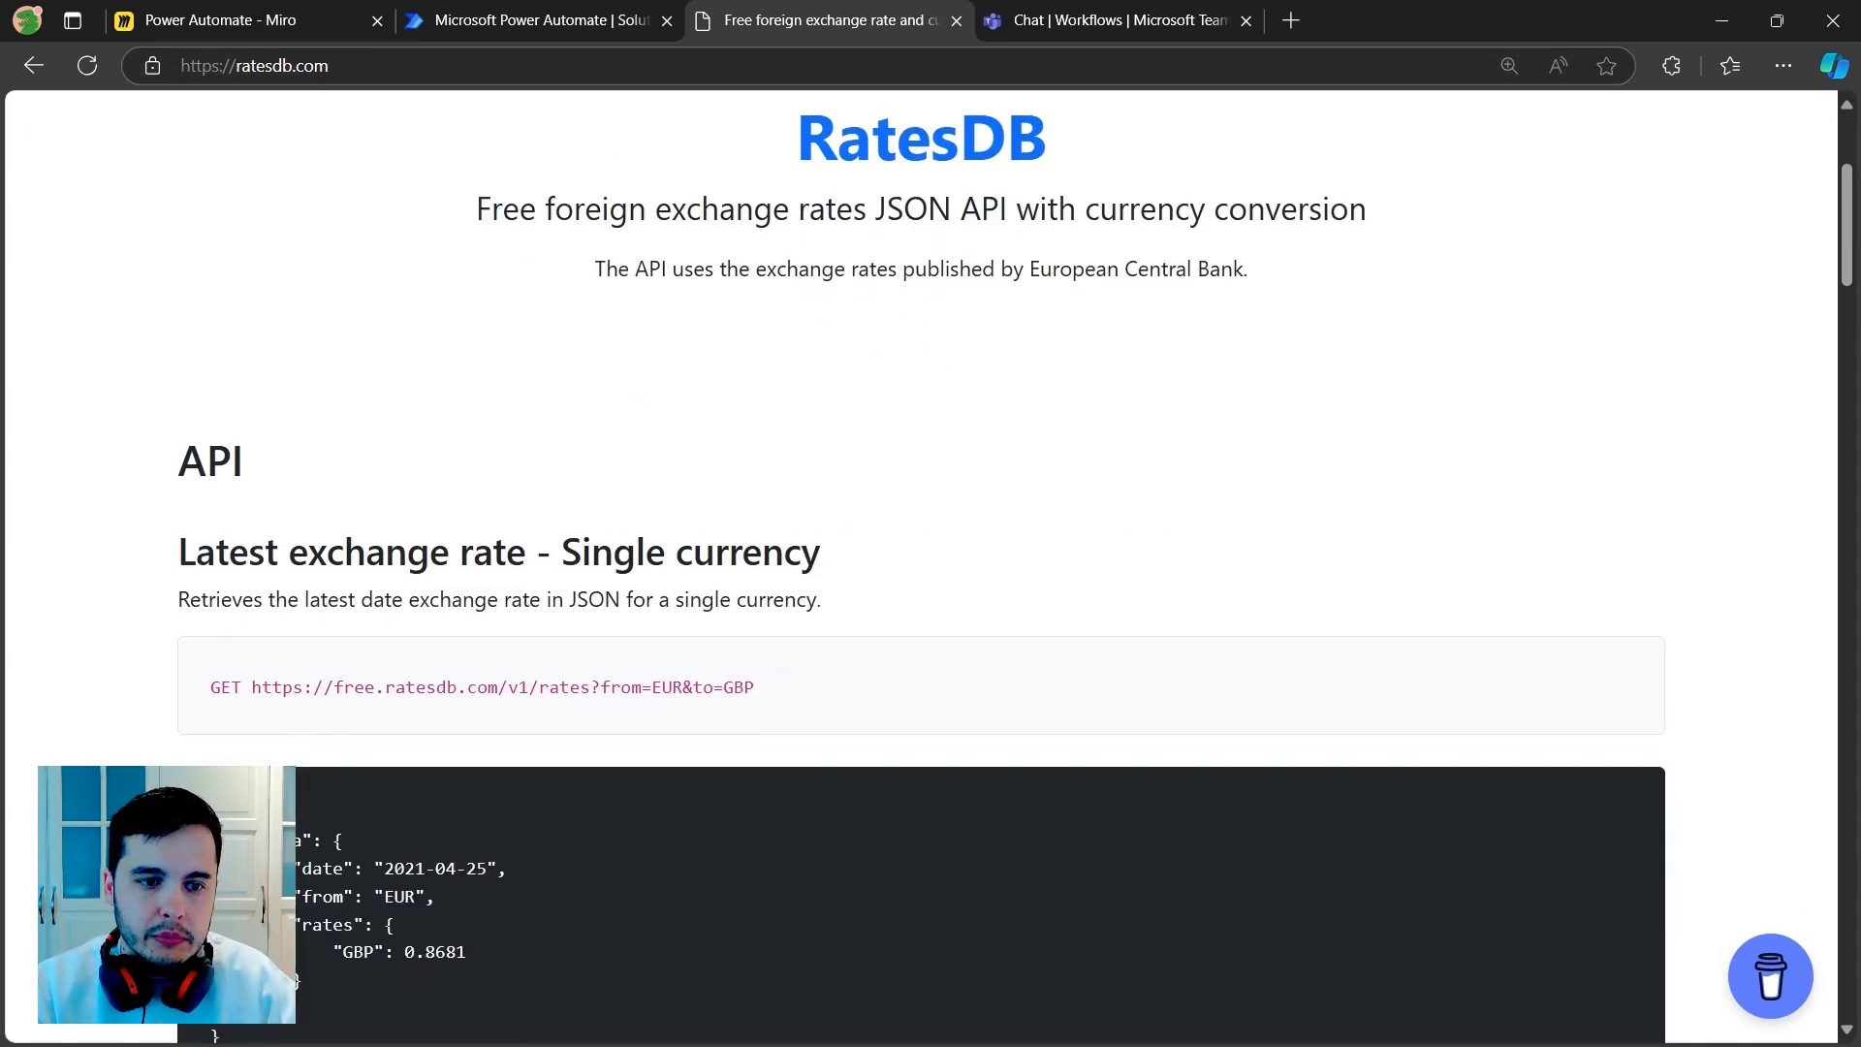
drag(252, 687, 783, 699)
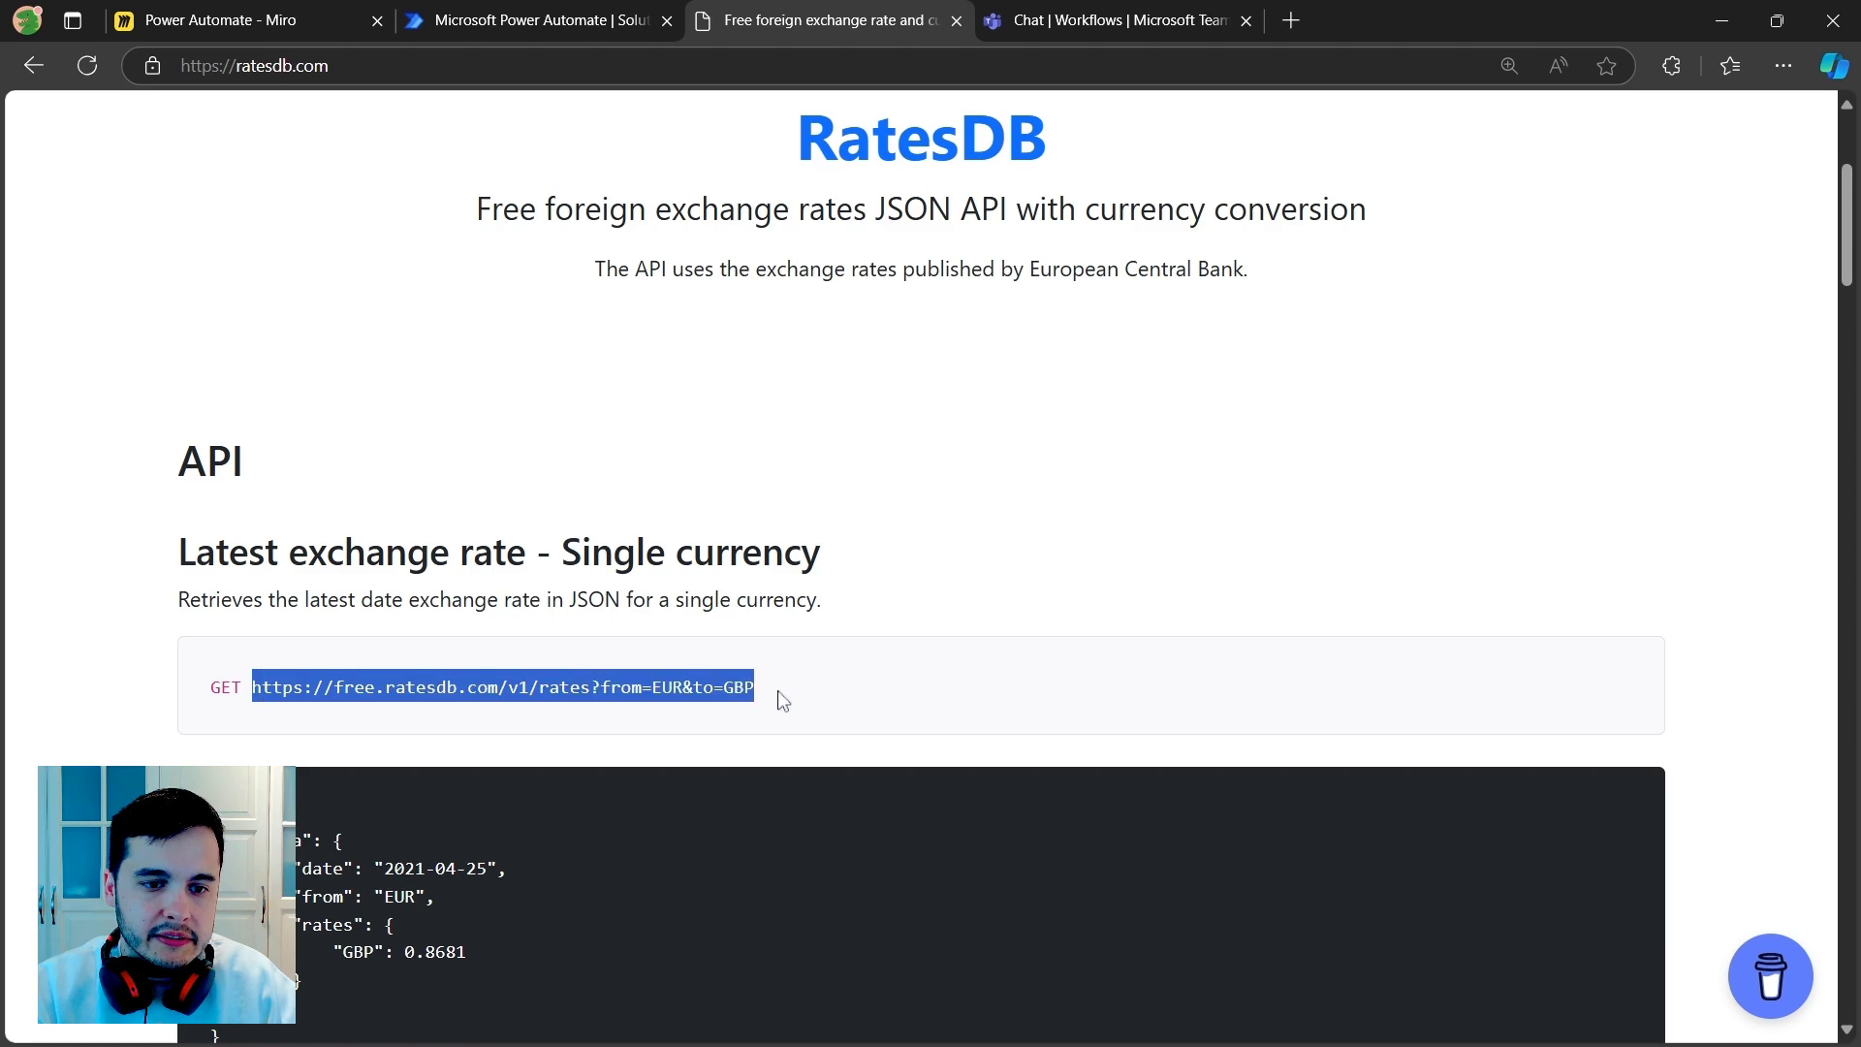
drag(787, 715, 255, 706)
key(ctrl+c)
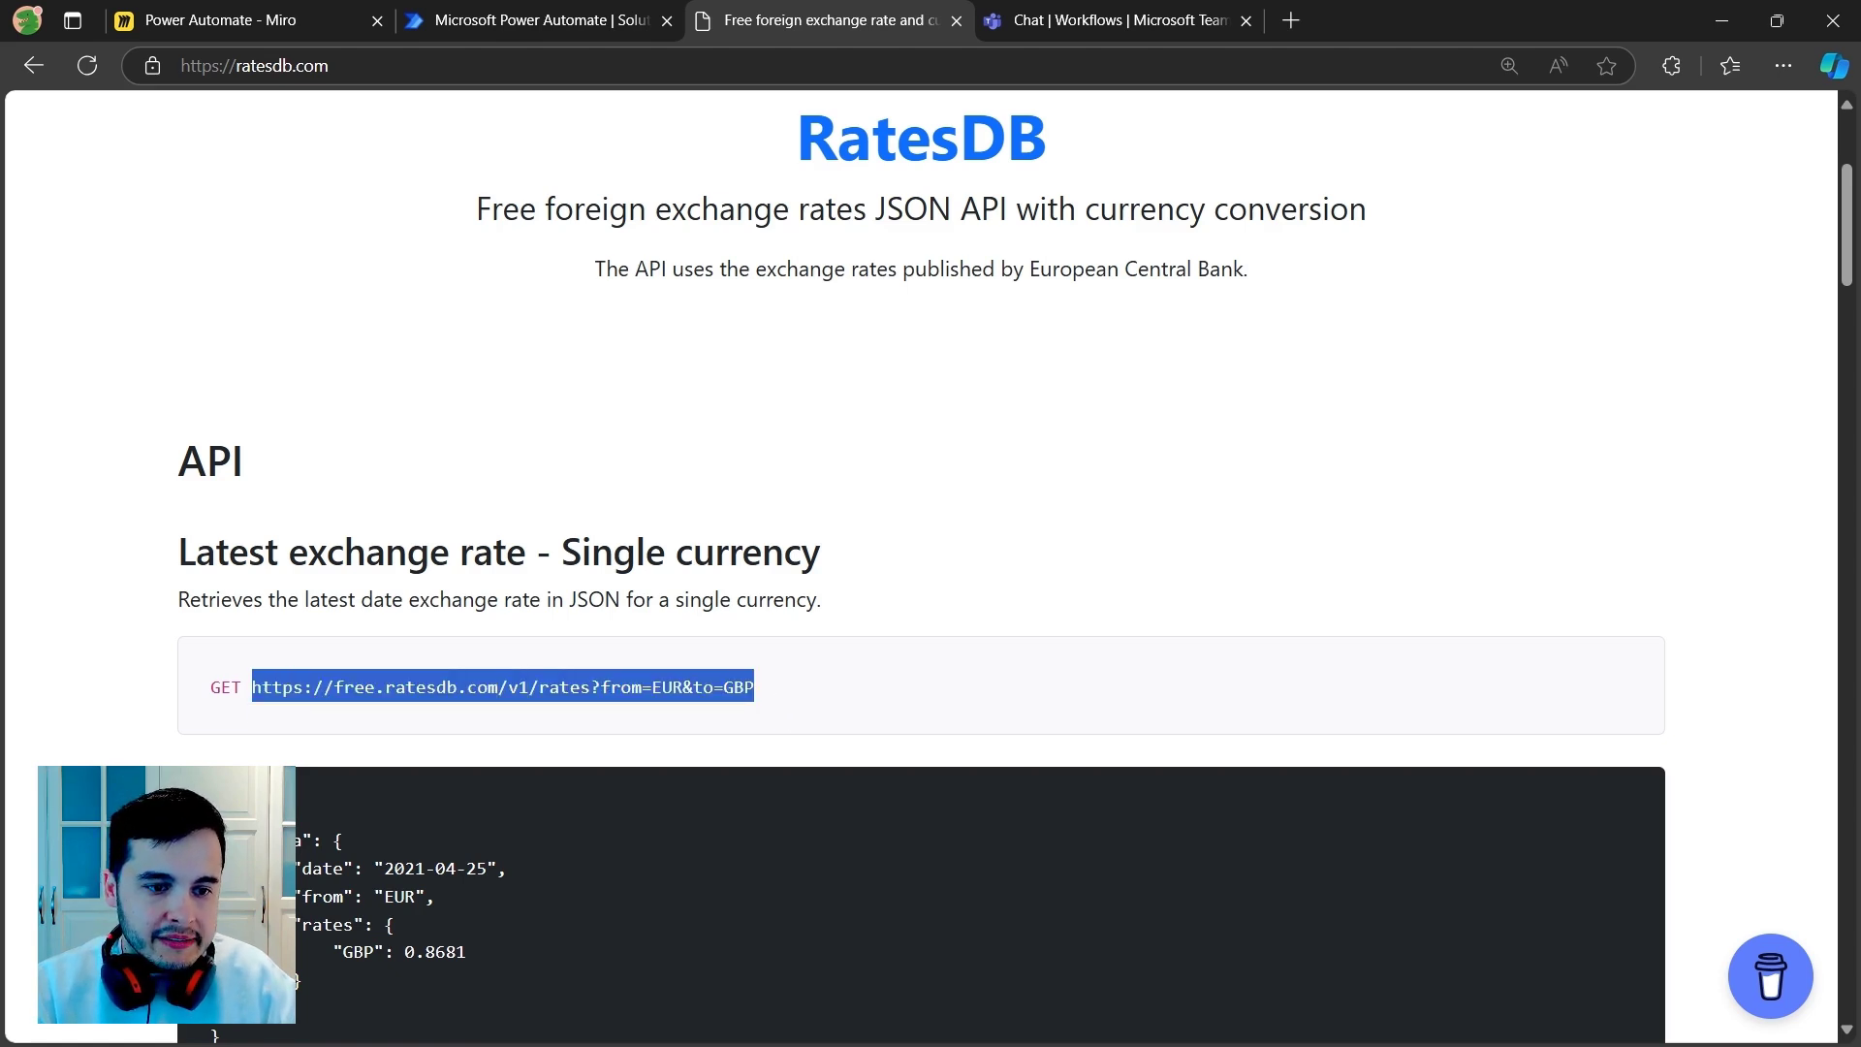
Step: Open the copied EUR to GBP request URL in a new browser tab and examine the JSON response
click(1304, 21)
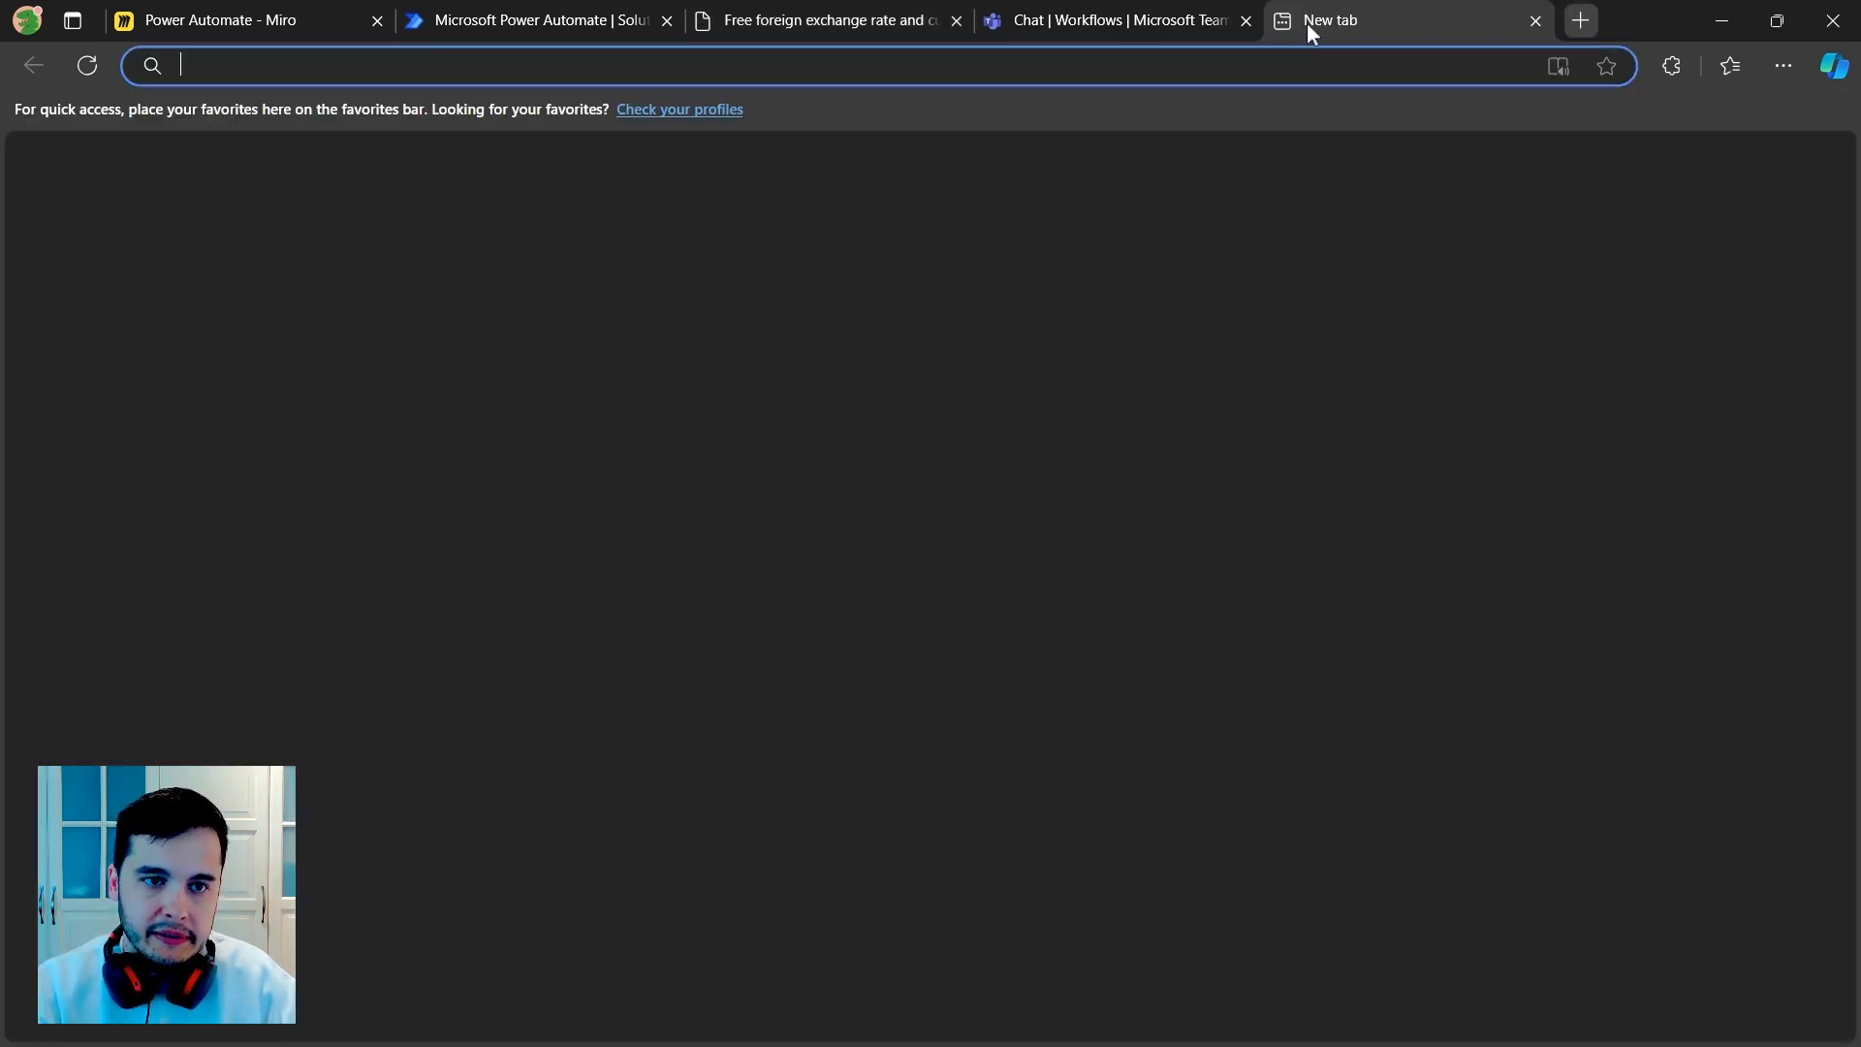
key(ctrl+v)
key(Return)
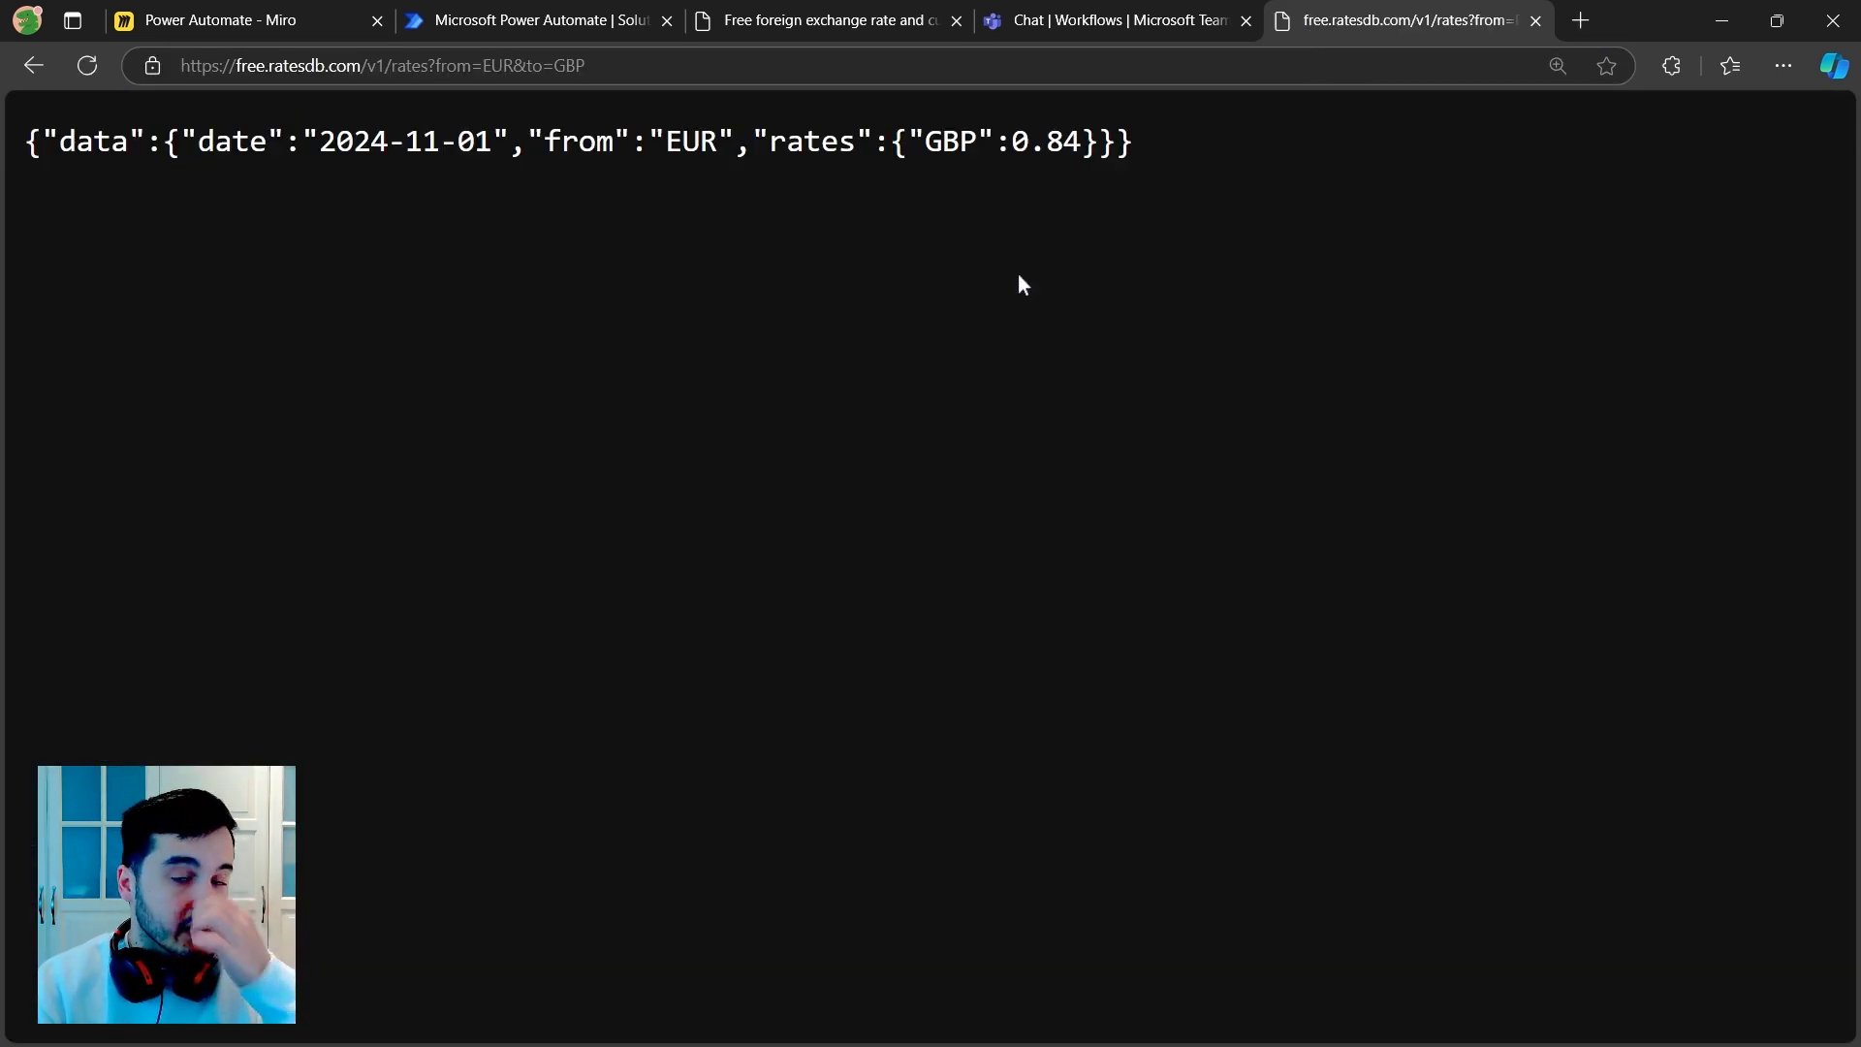
drag(29, 155, 1150, 160)
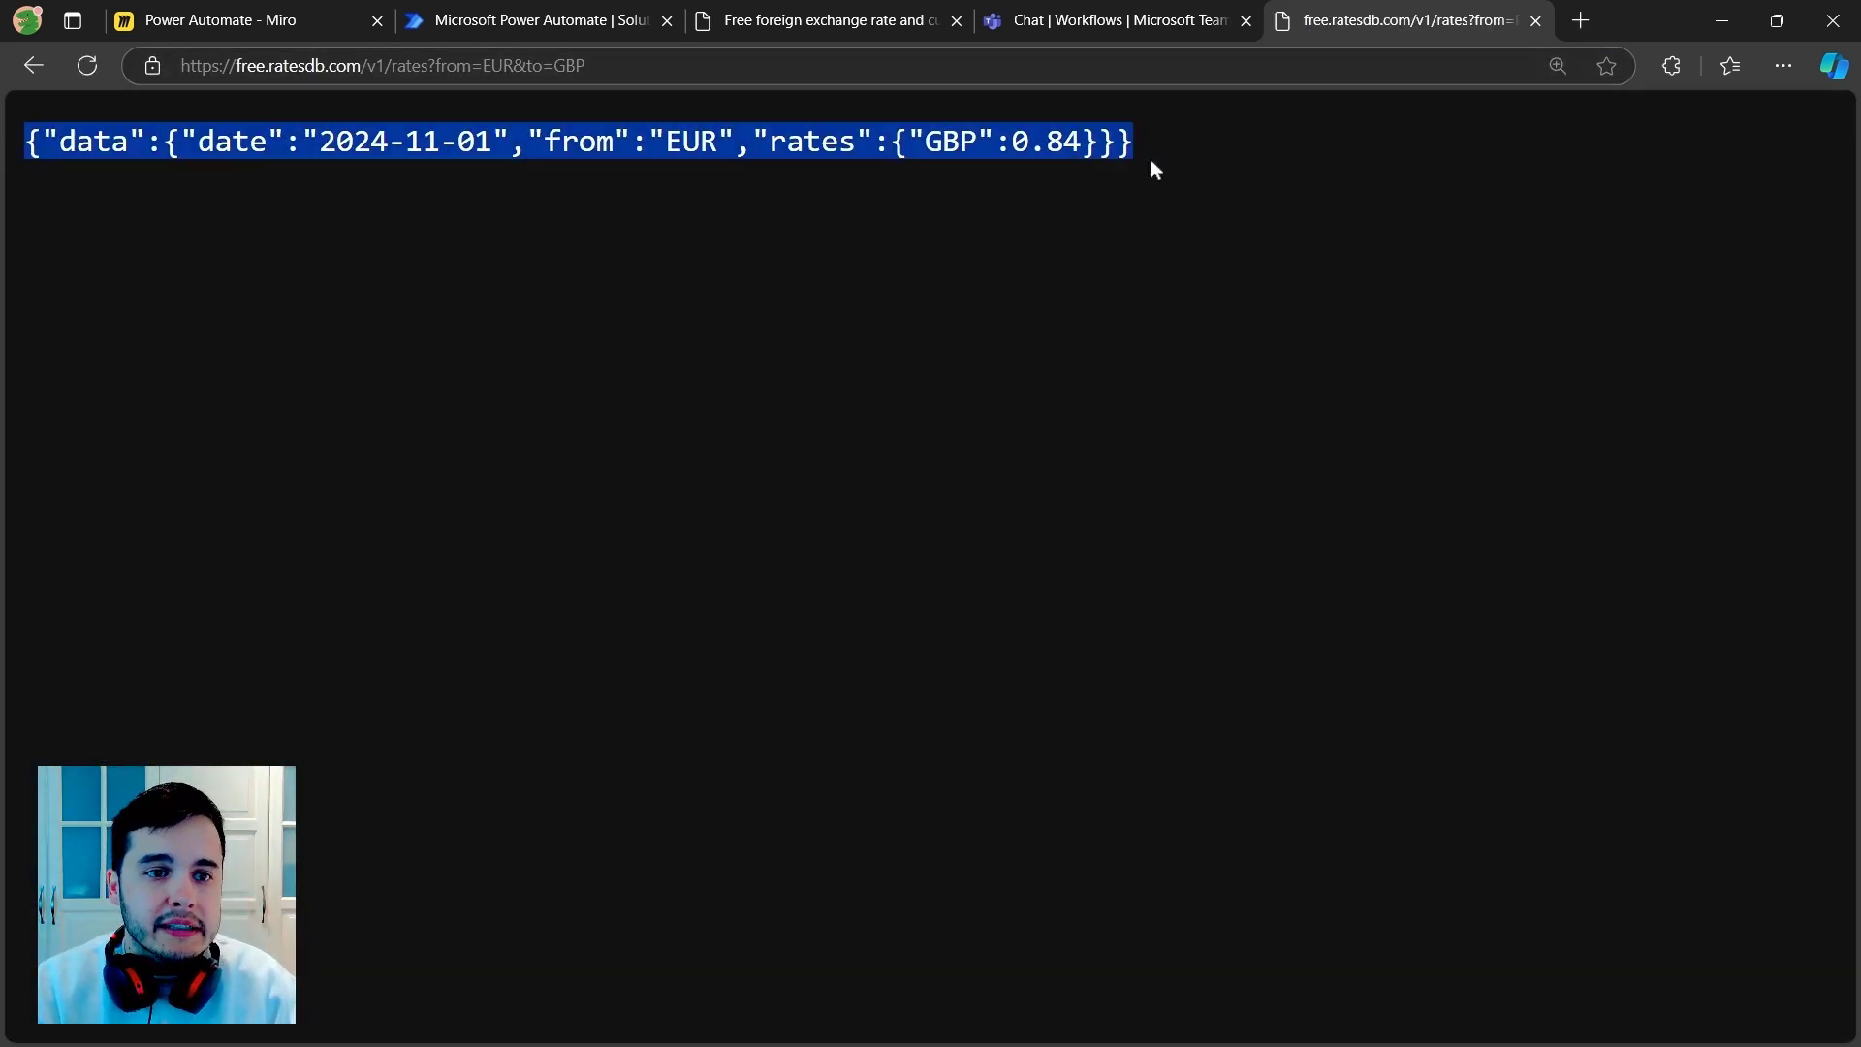
click(1070, 266)
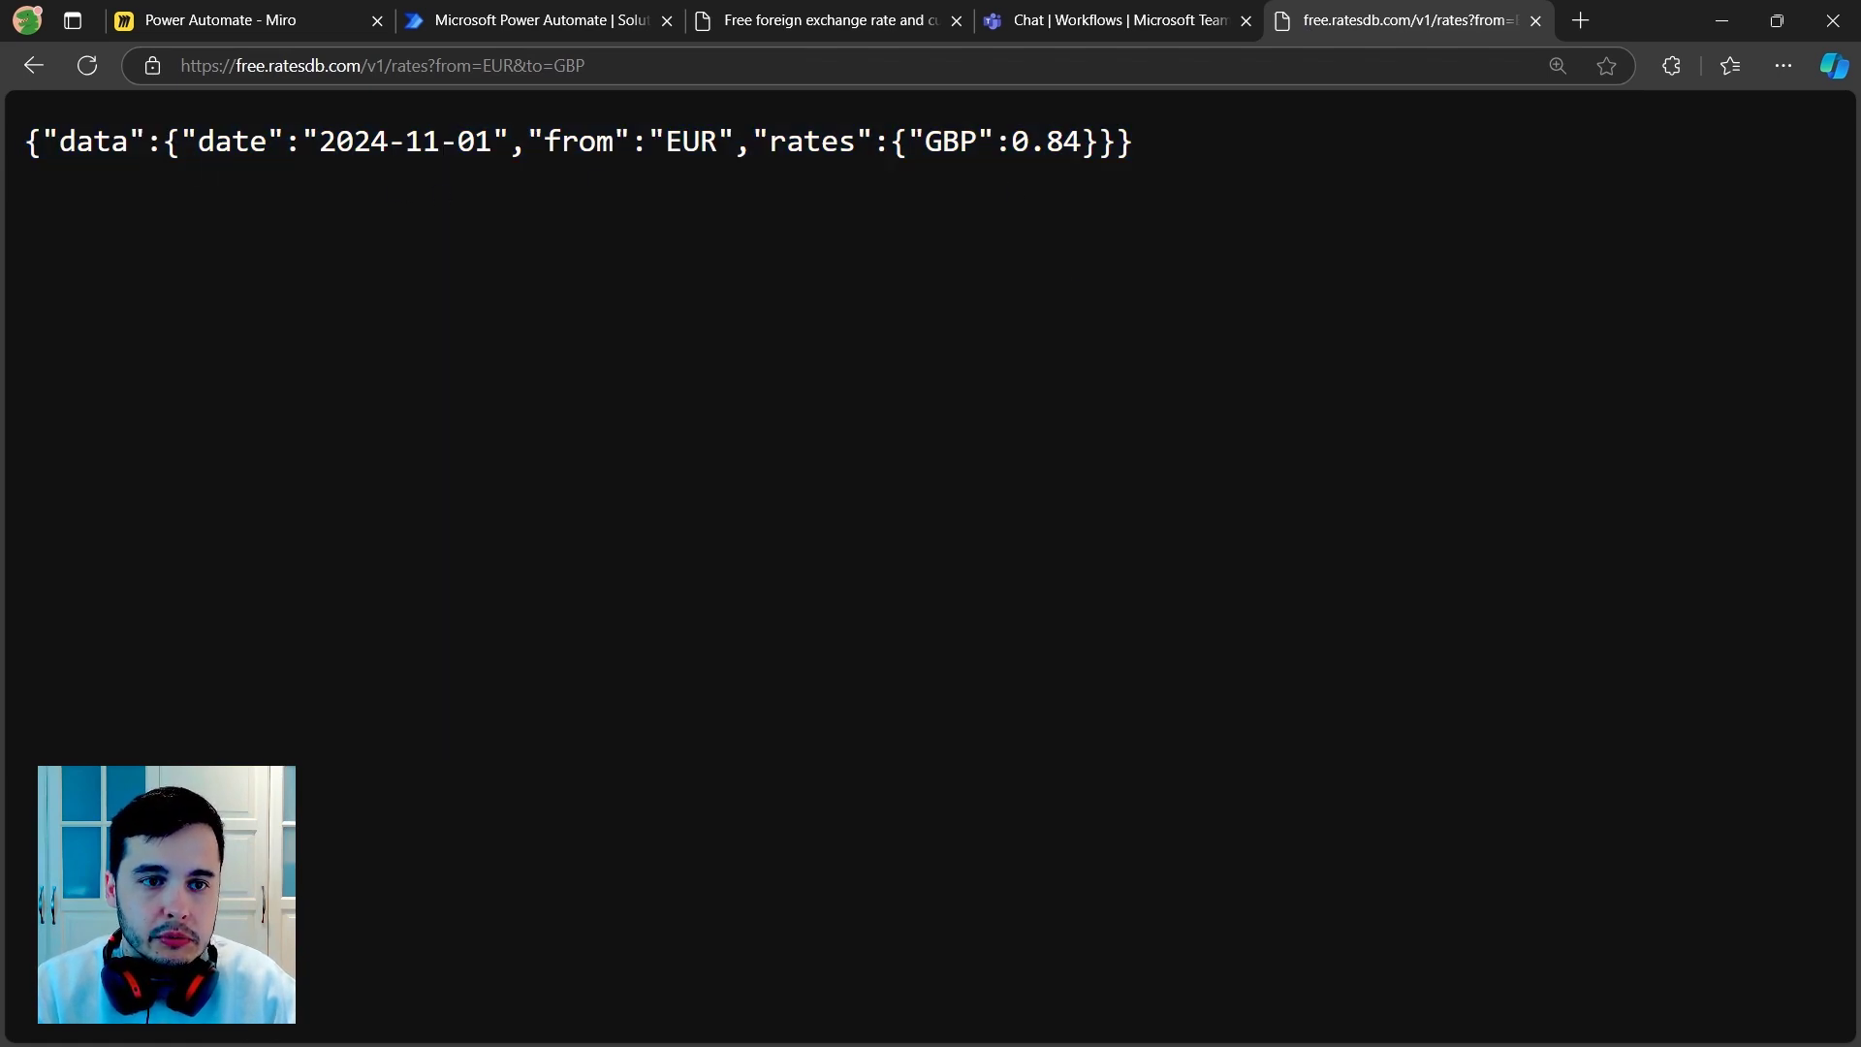
Step: Change the request URL's target currency to USD and load the EUR to USD rate
drag(528, 65, 584, 65)
click(528, 65)
double_click(498, 65)
double_click(569, 65)
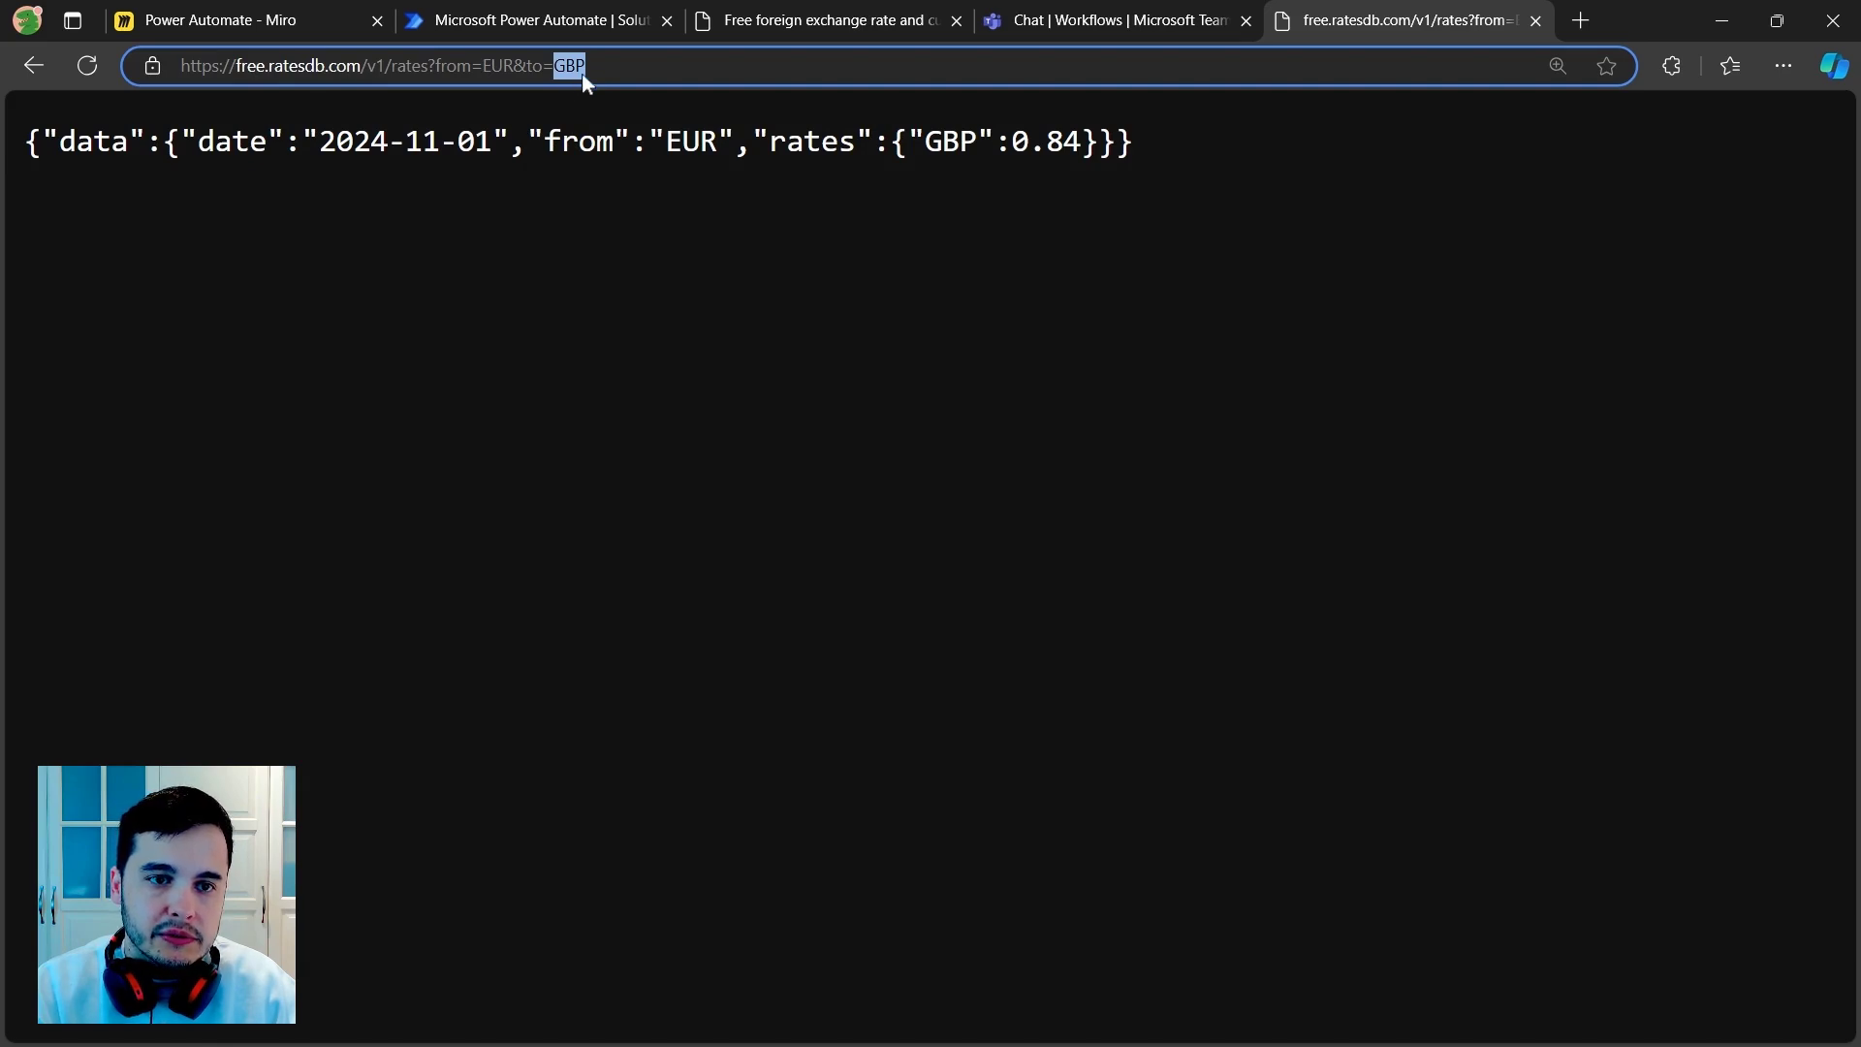
text(USD)
key(Return)
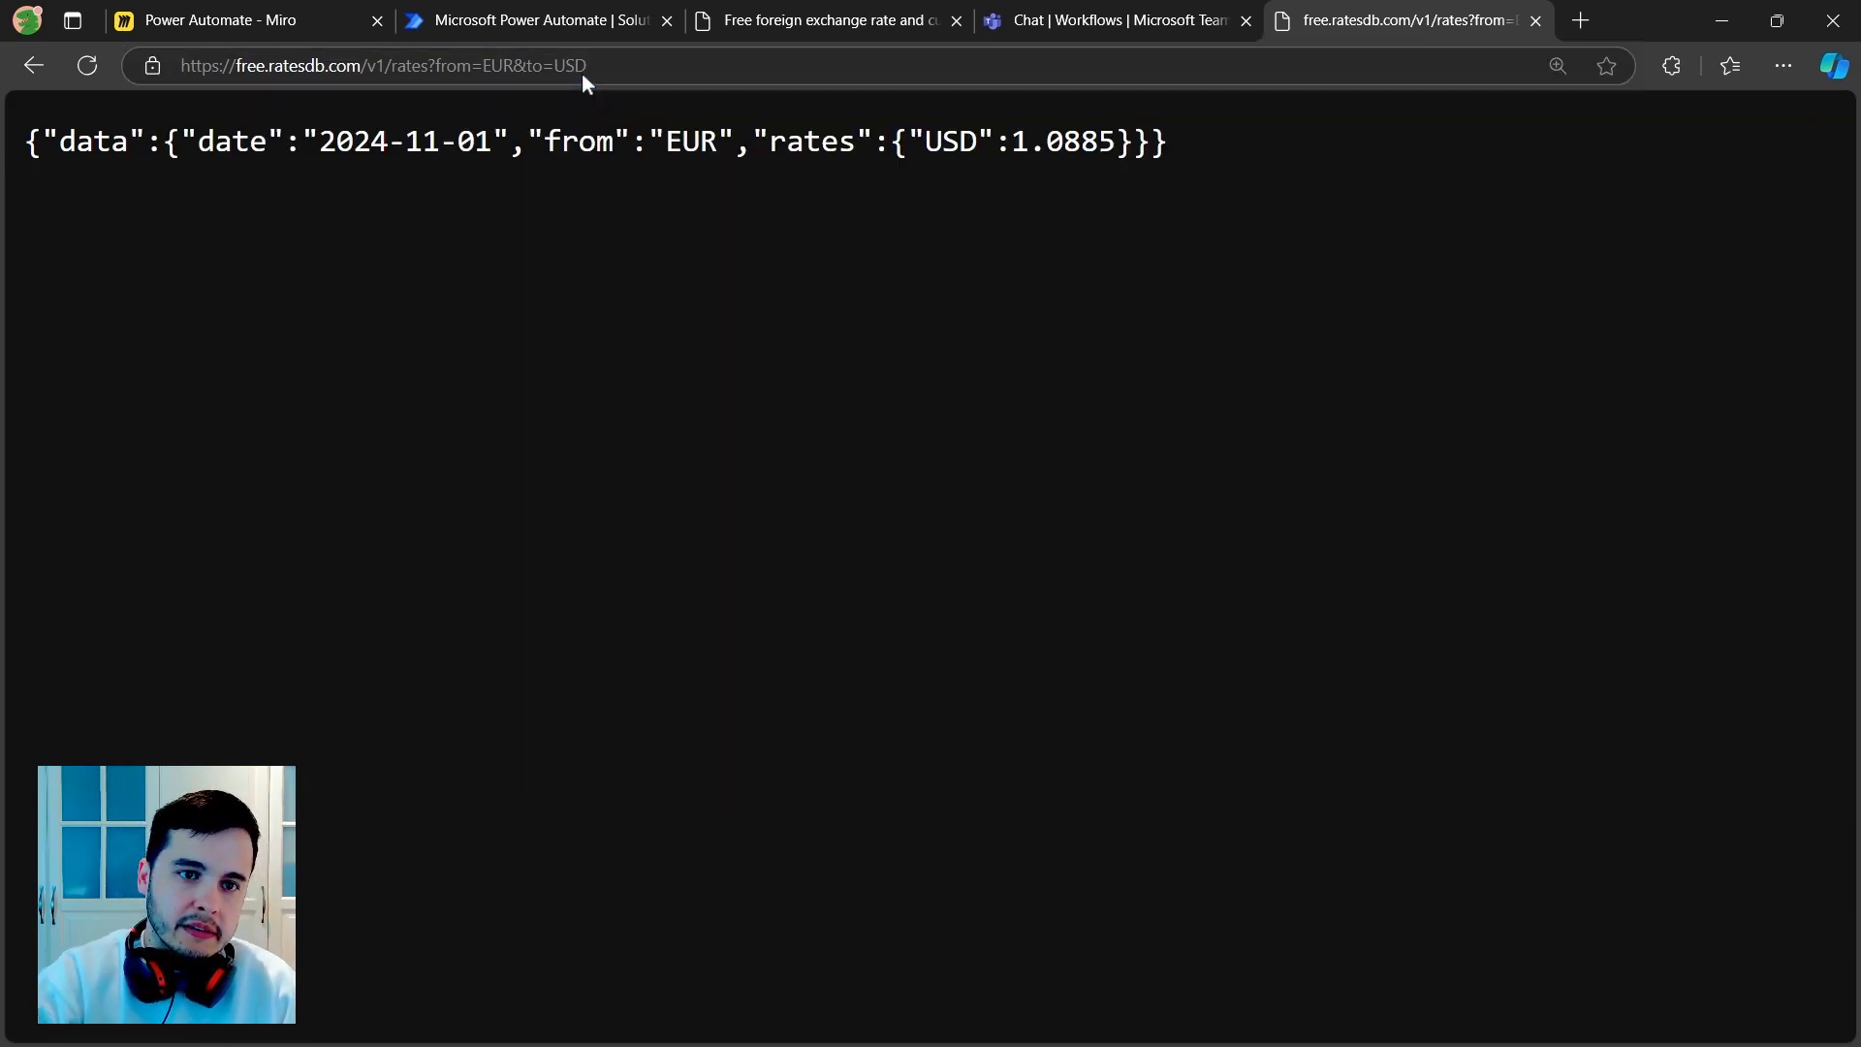
Step: Examine the request's target-currency parameter and its JSON response, and return to the flow diagram in Miro
drag(526, 65, 586, 64)
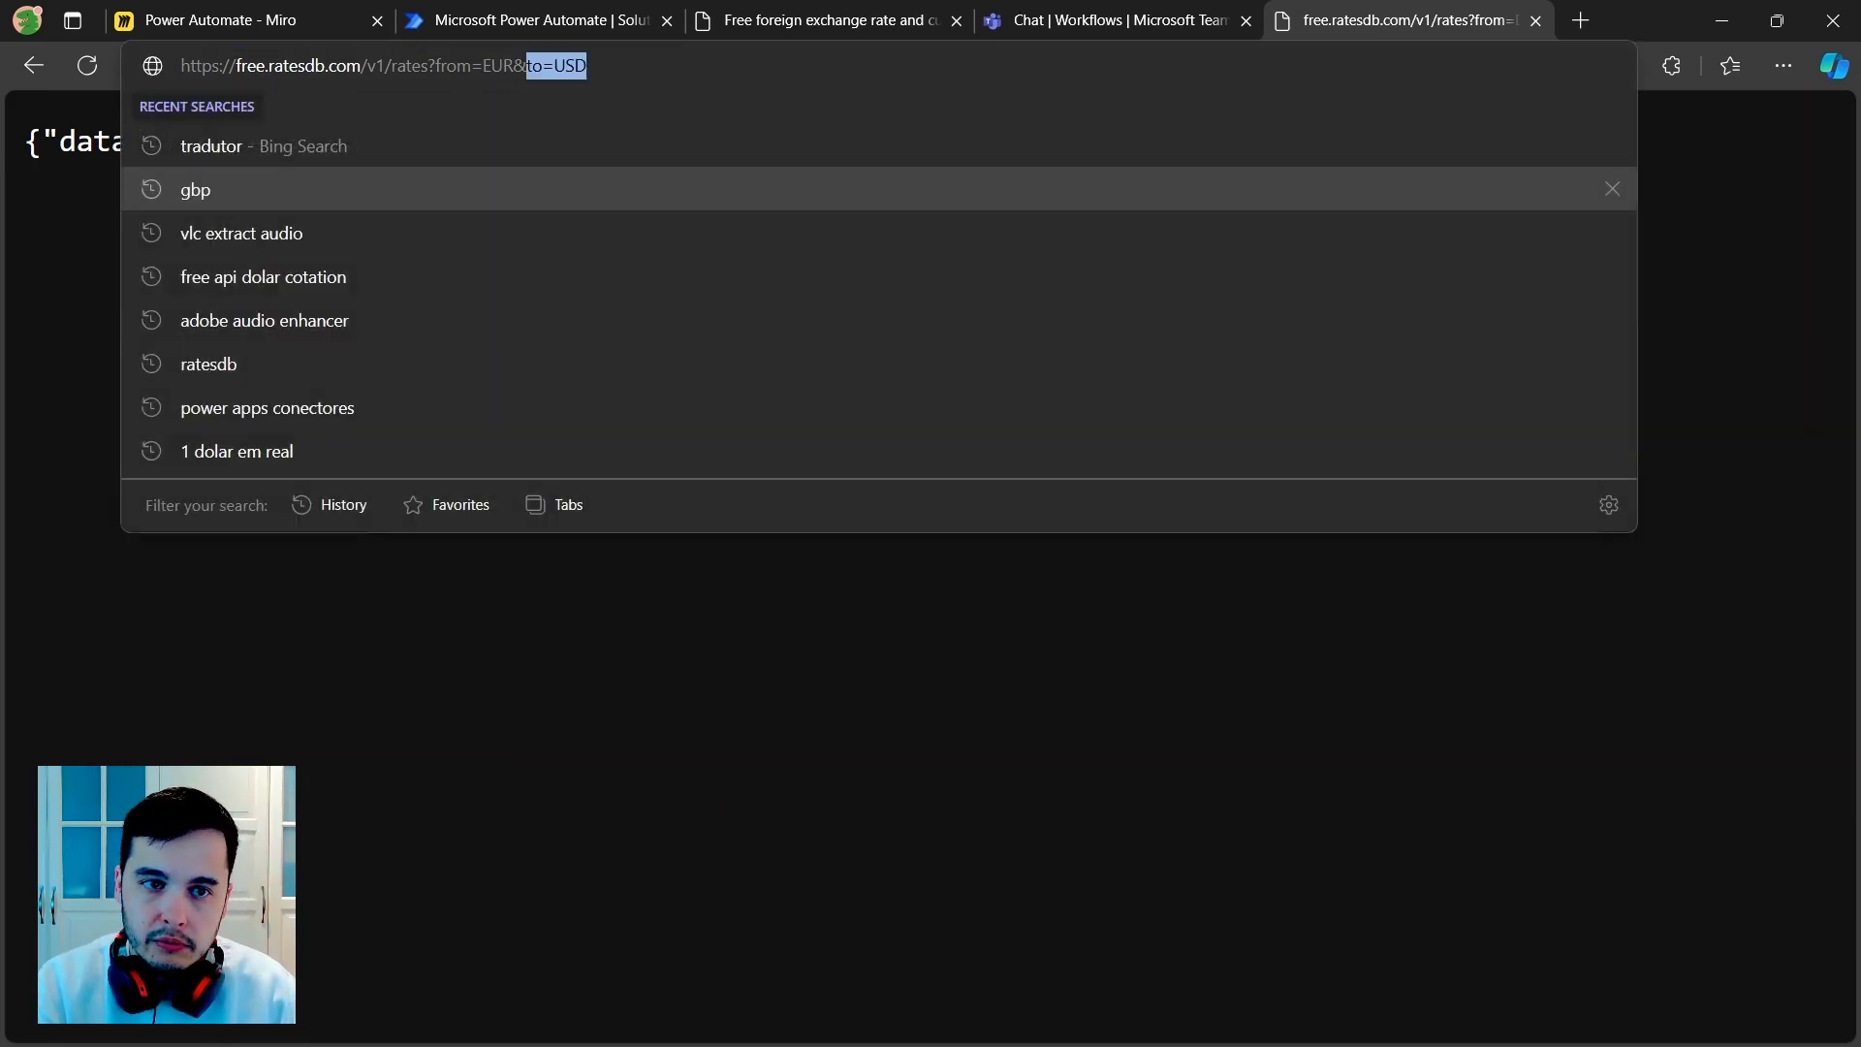
click(839, 599)
drag(1211, 170, 4, 183)
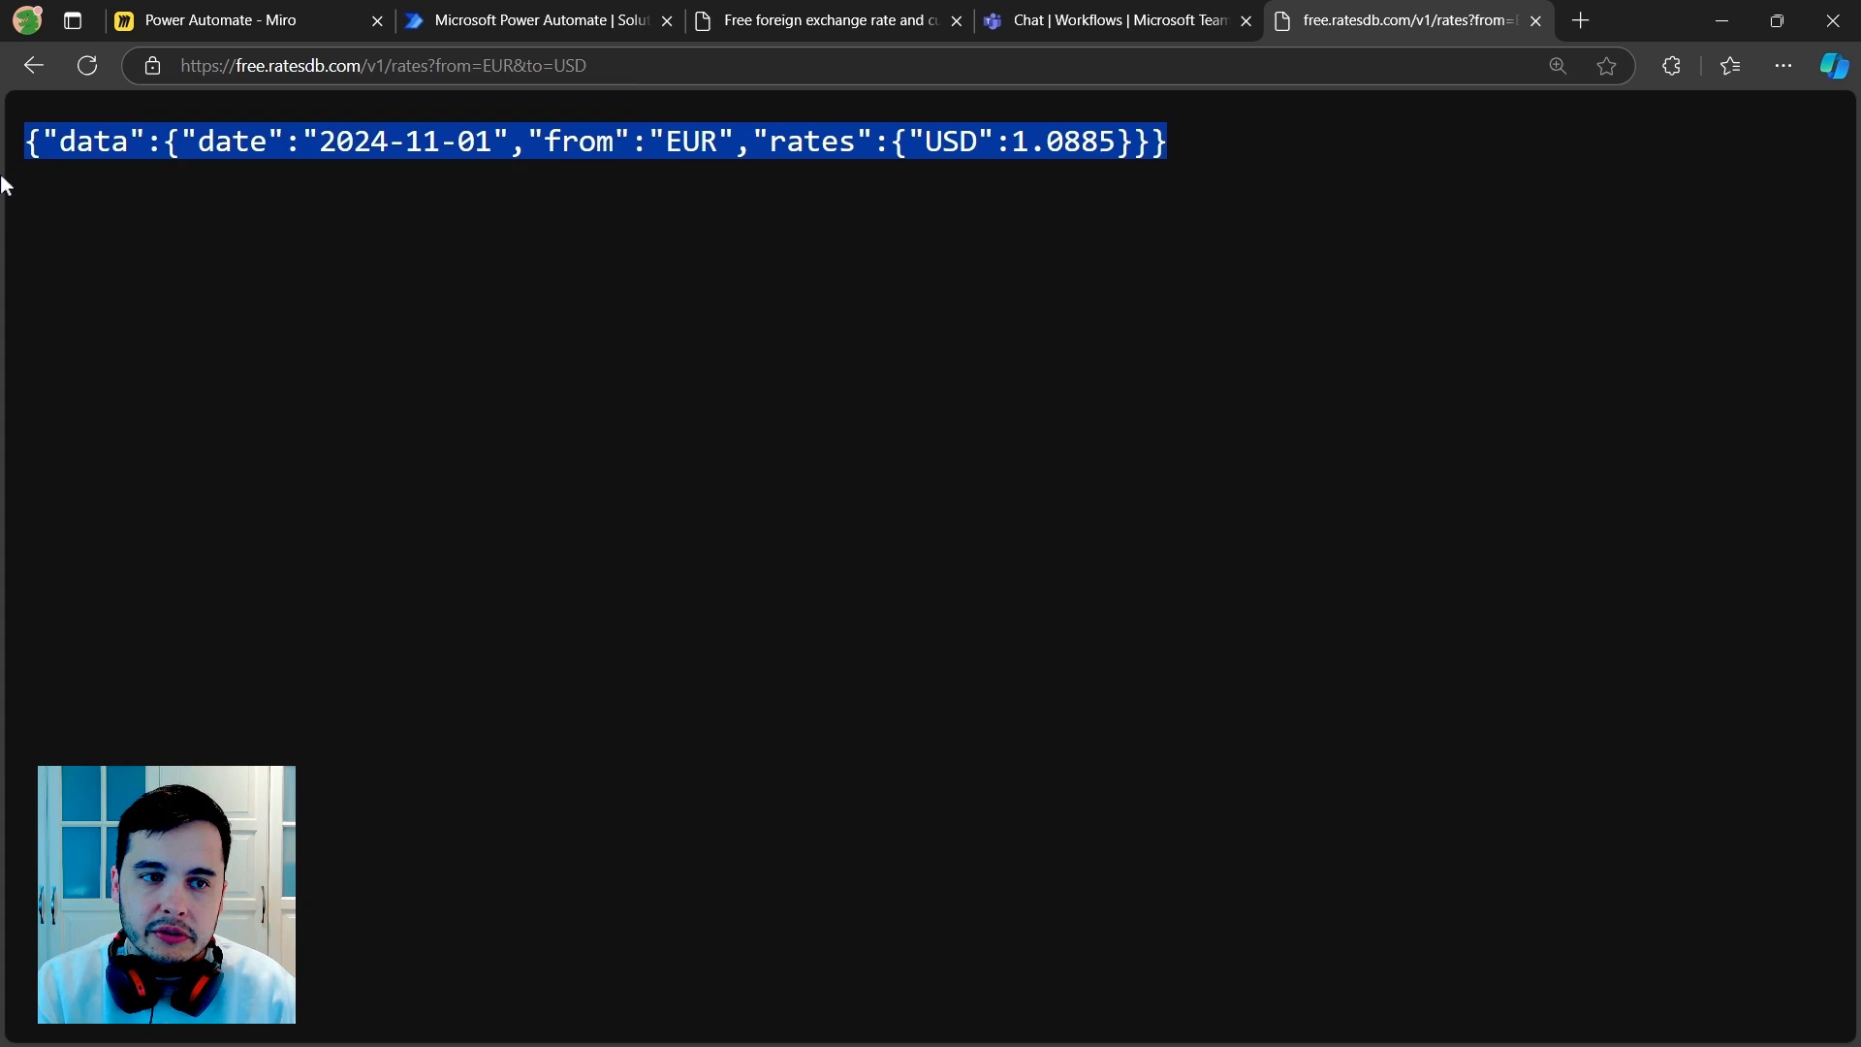
click(1084, 250)
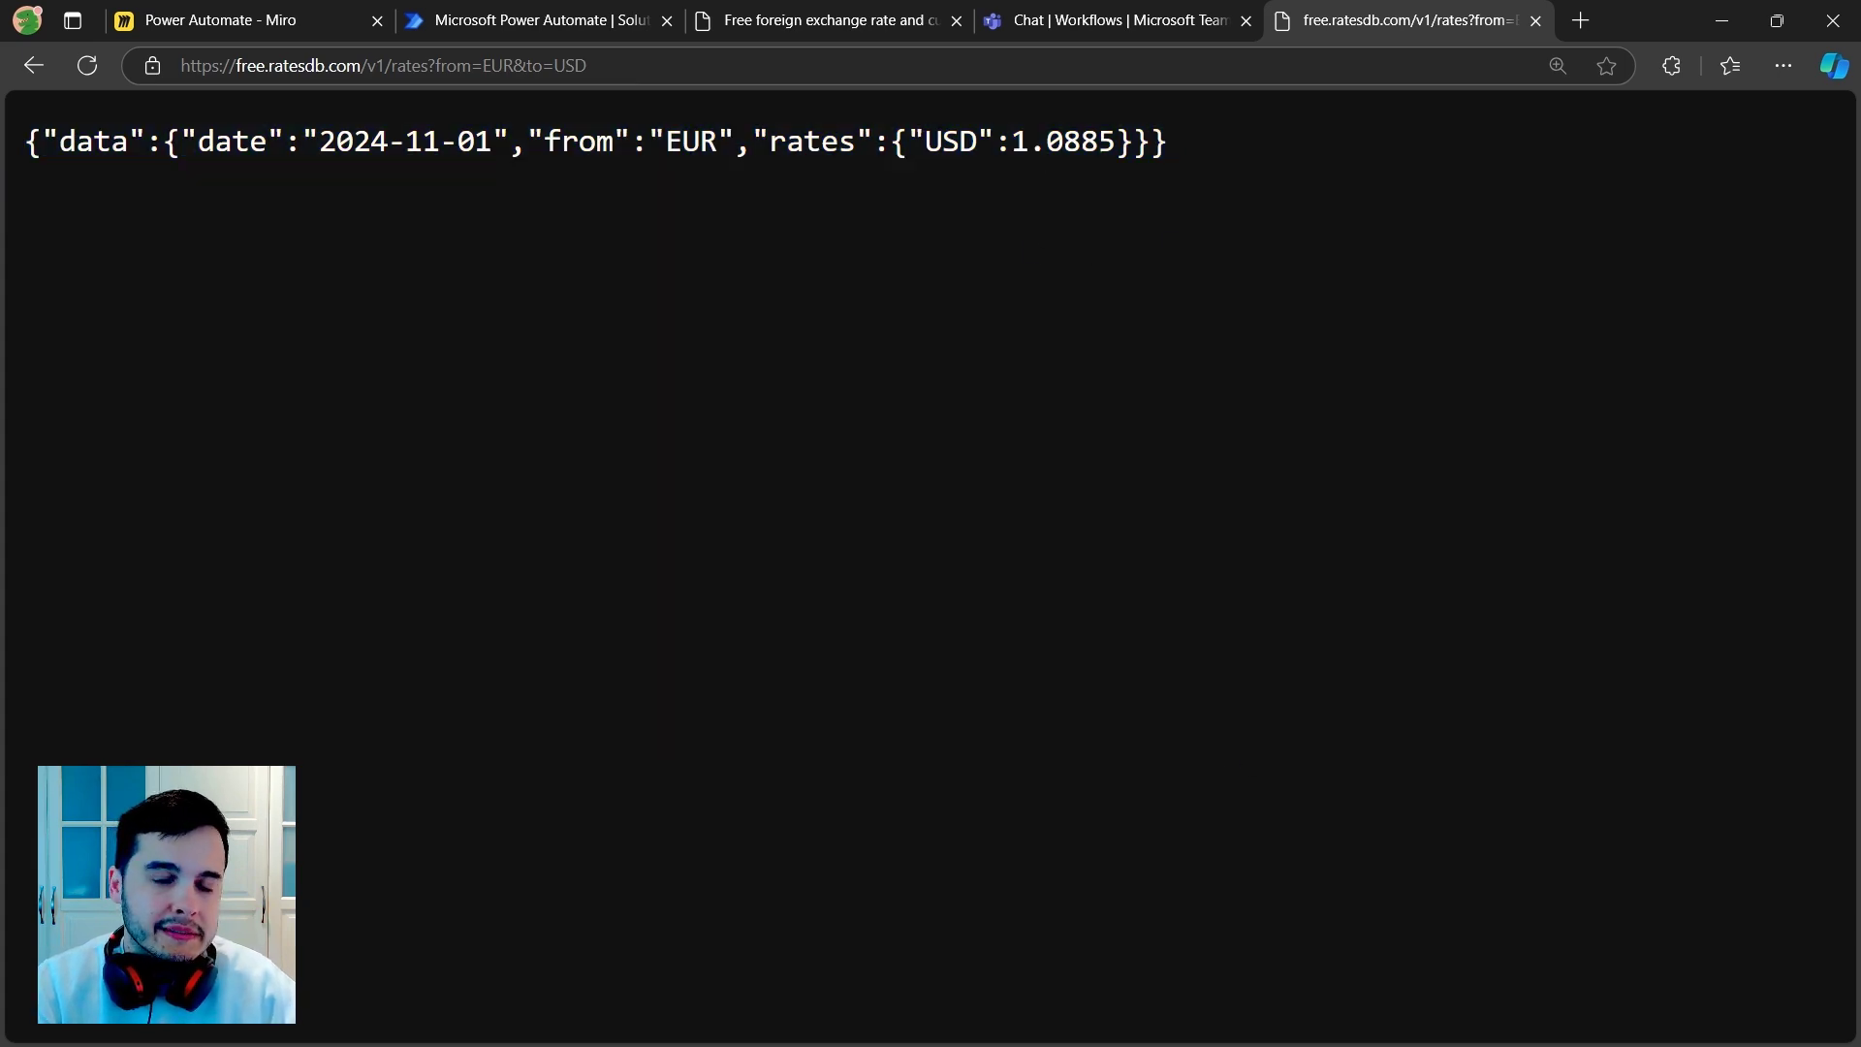
drag(1189, 158, 7, 160)
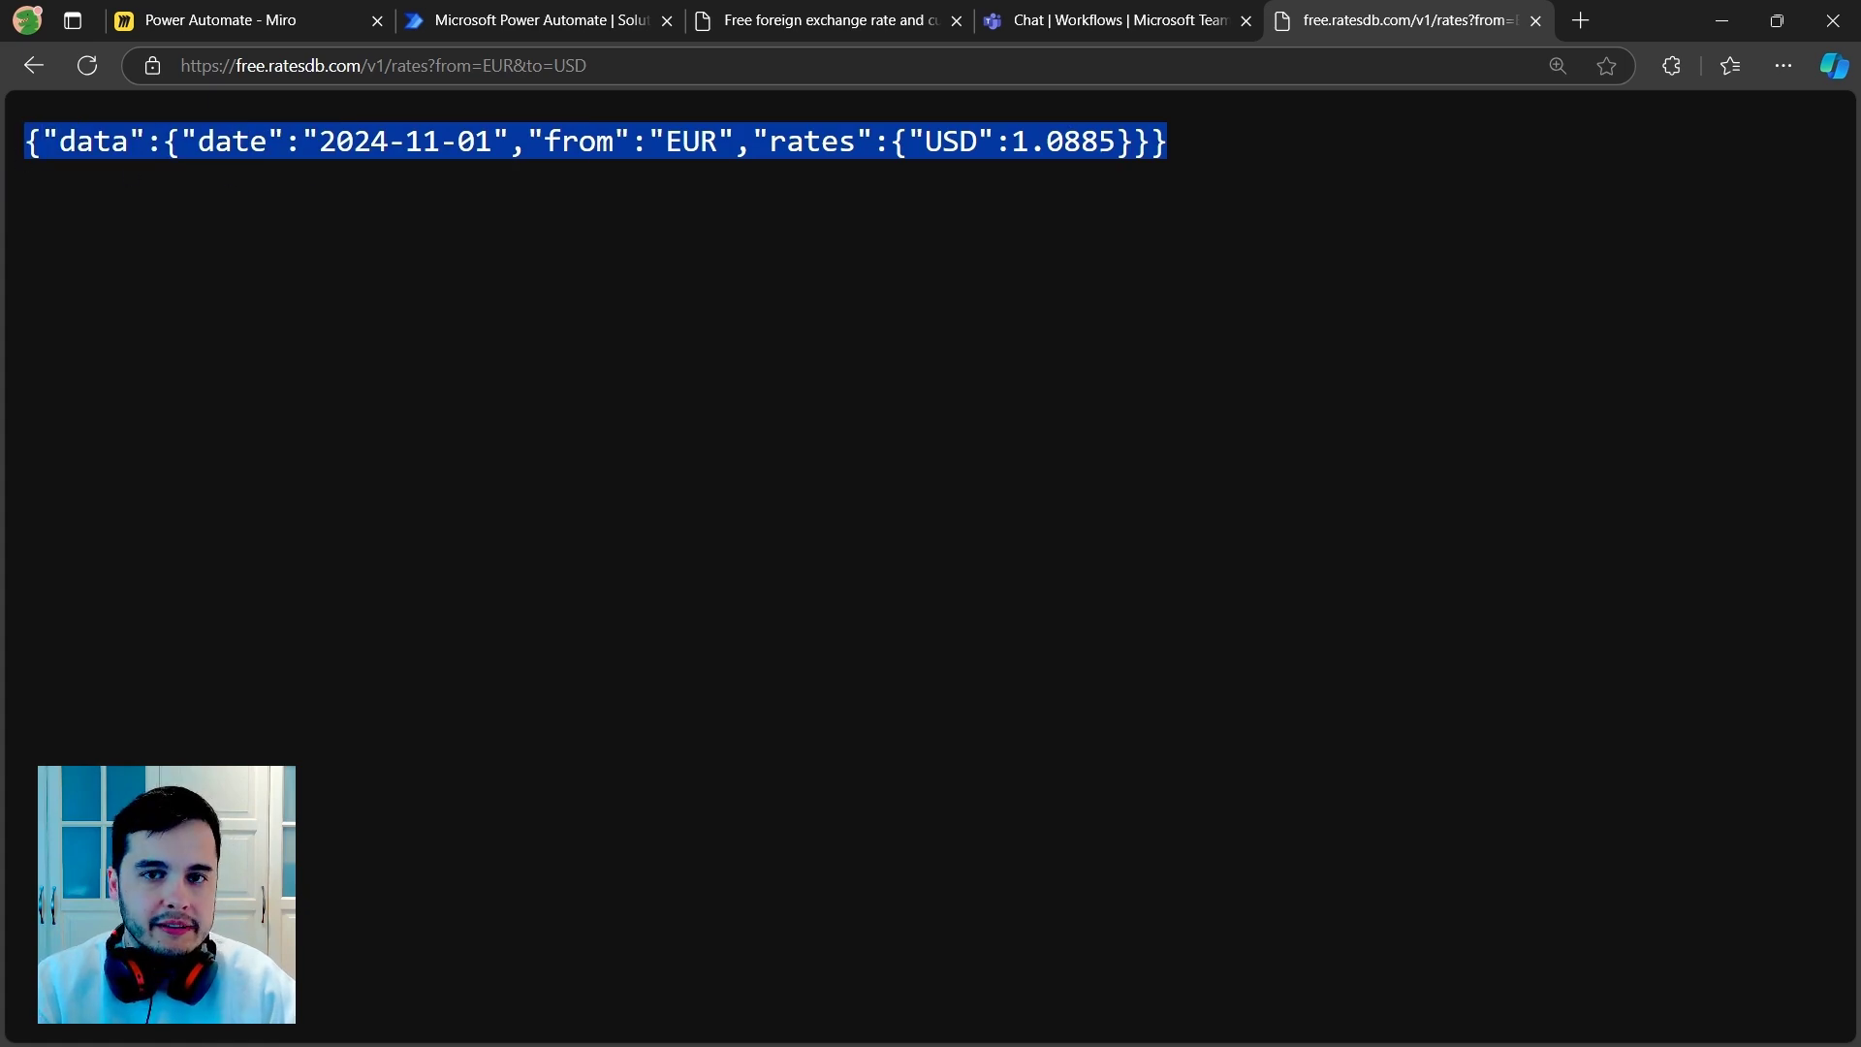
click(308, 18)
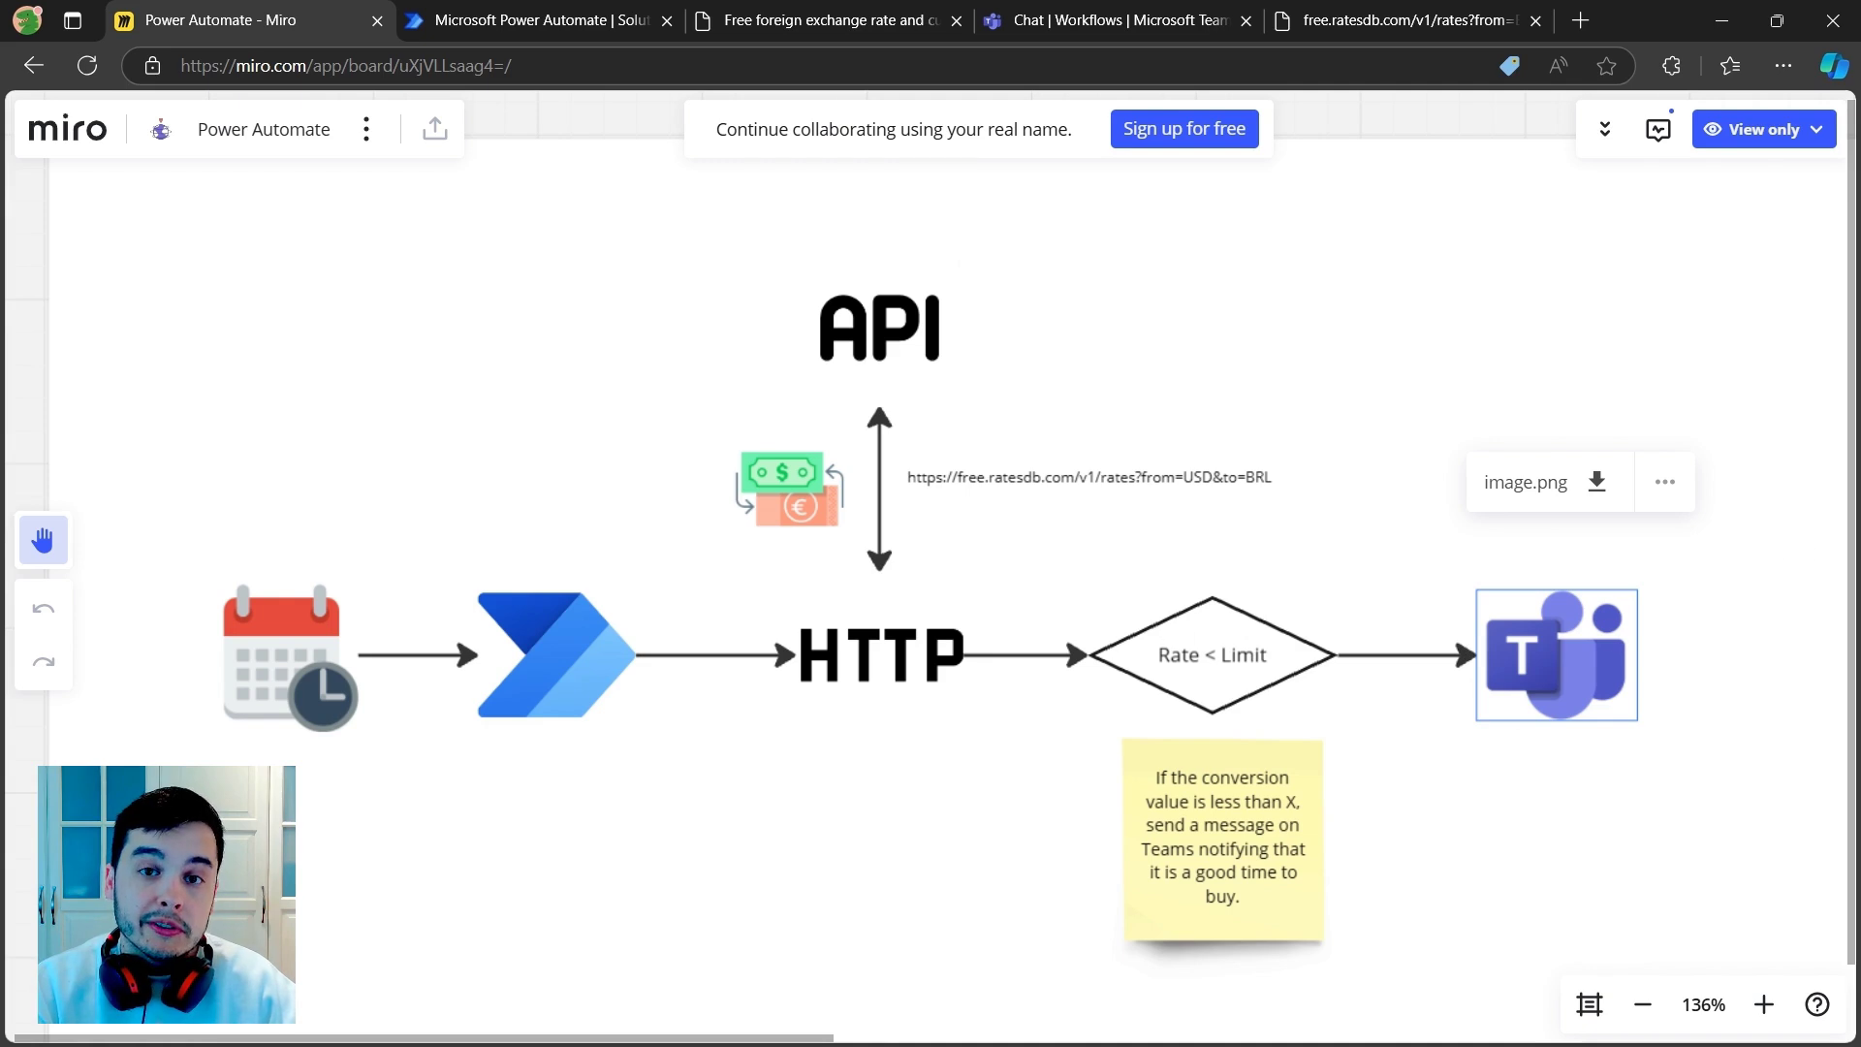
Step: Switch to Power Automate and start a scheduled cloud flow in the Demos solution, repeating every 1 week on Monday through Friday
click(519, 22)
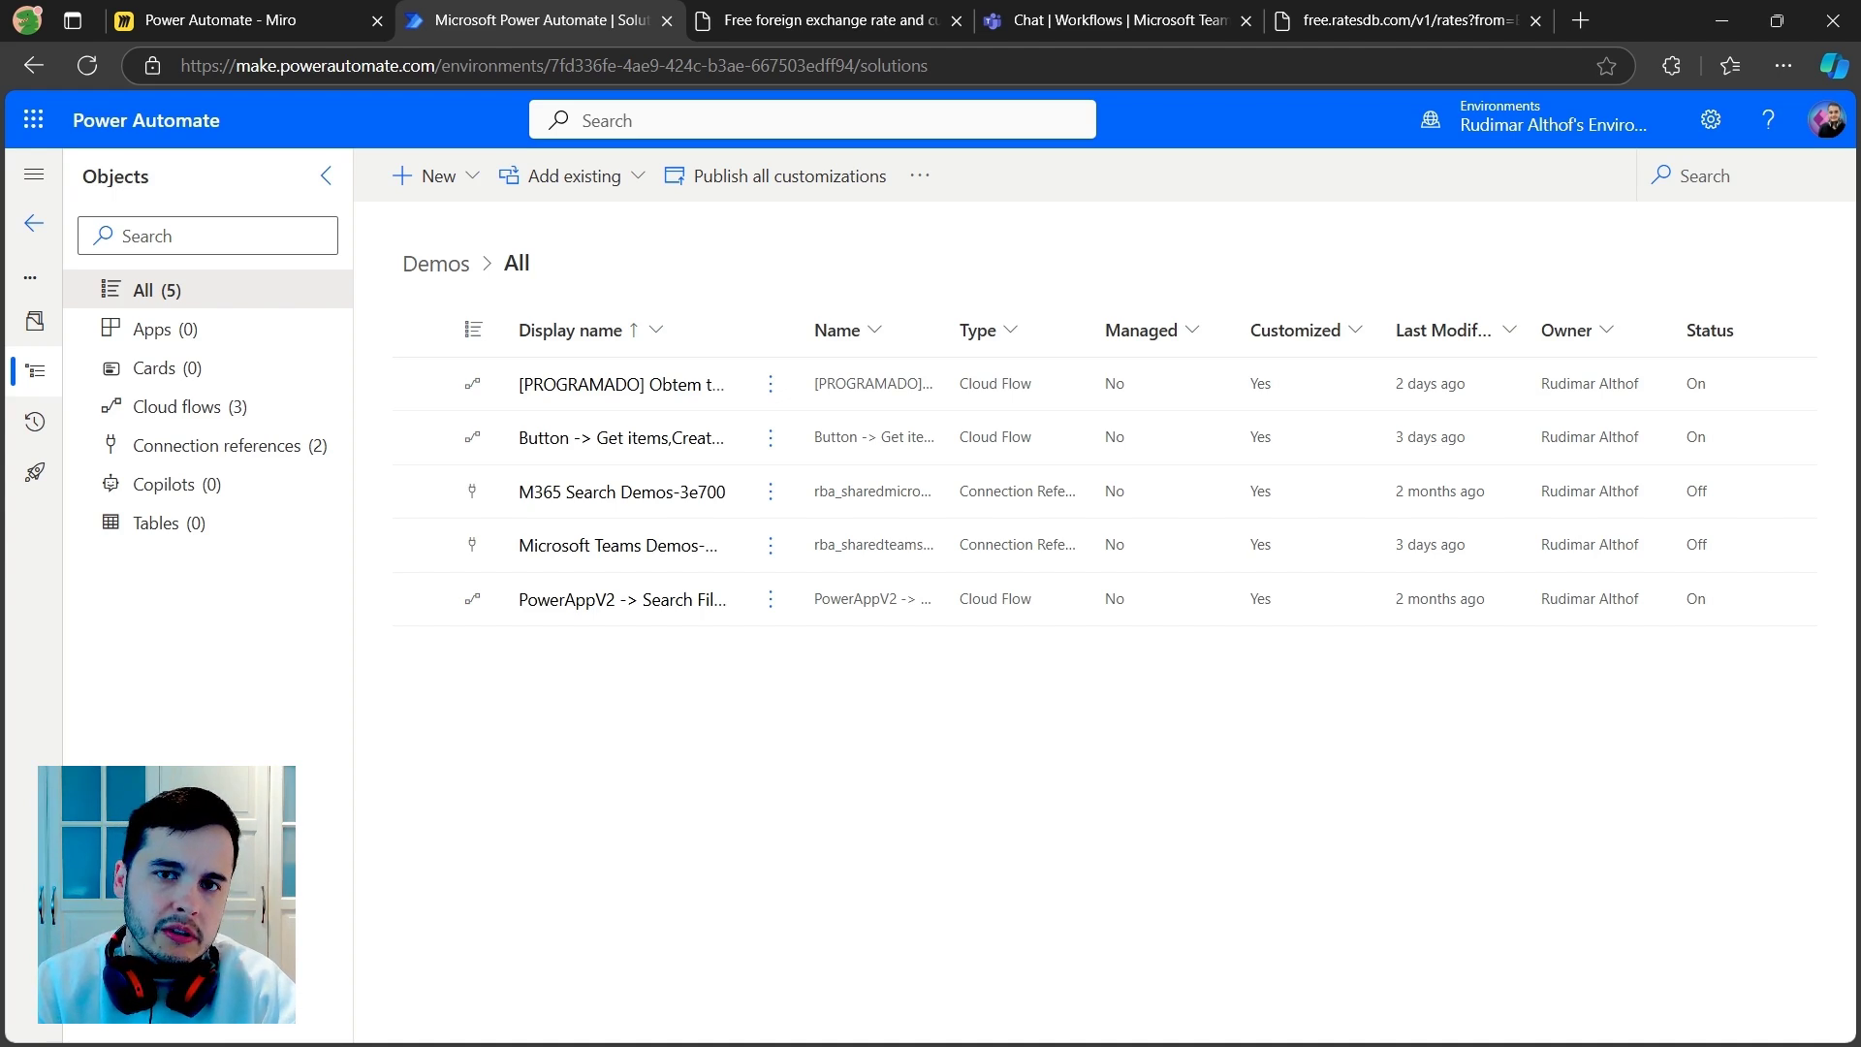
click(420, 199)
mouse_move(465, 268)
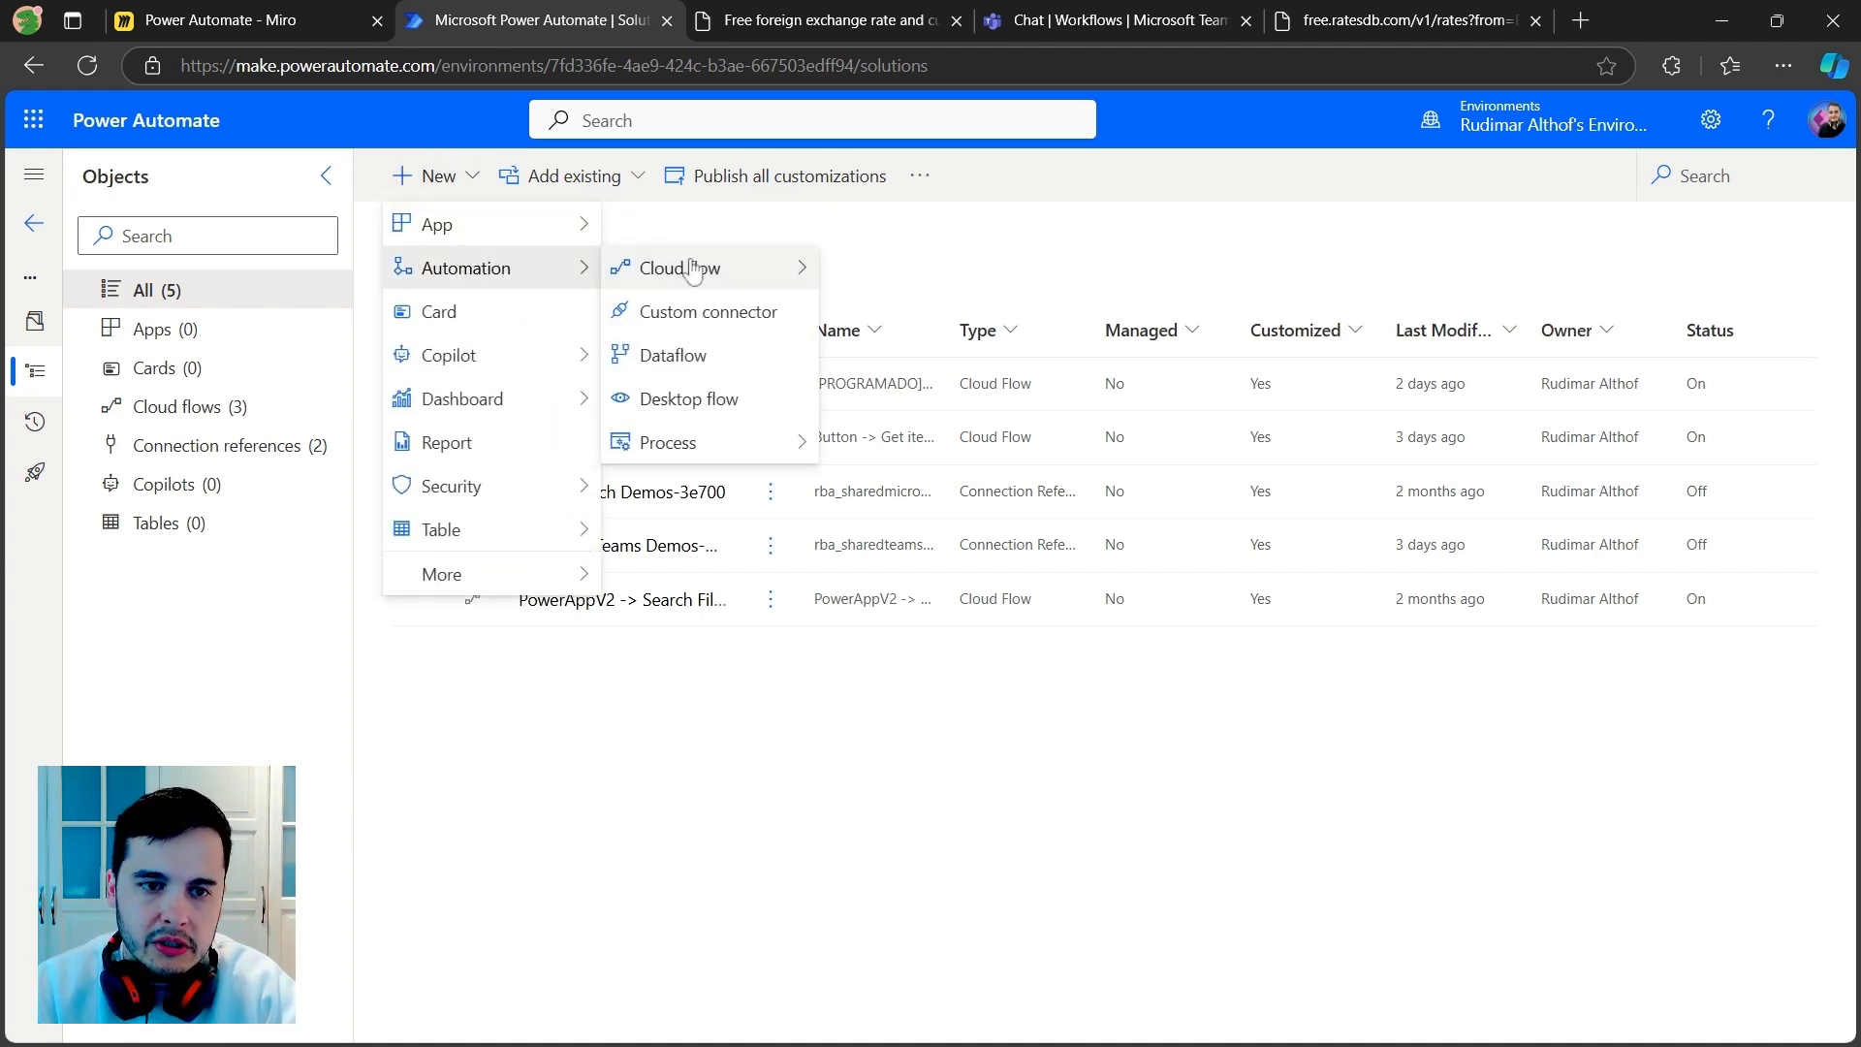
mouse_move(693, 271)
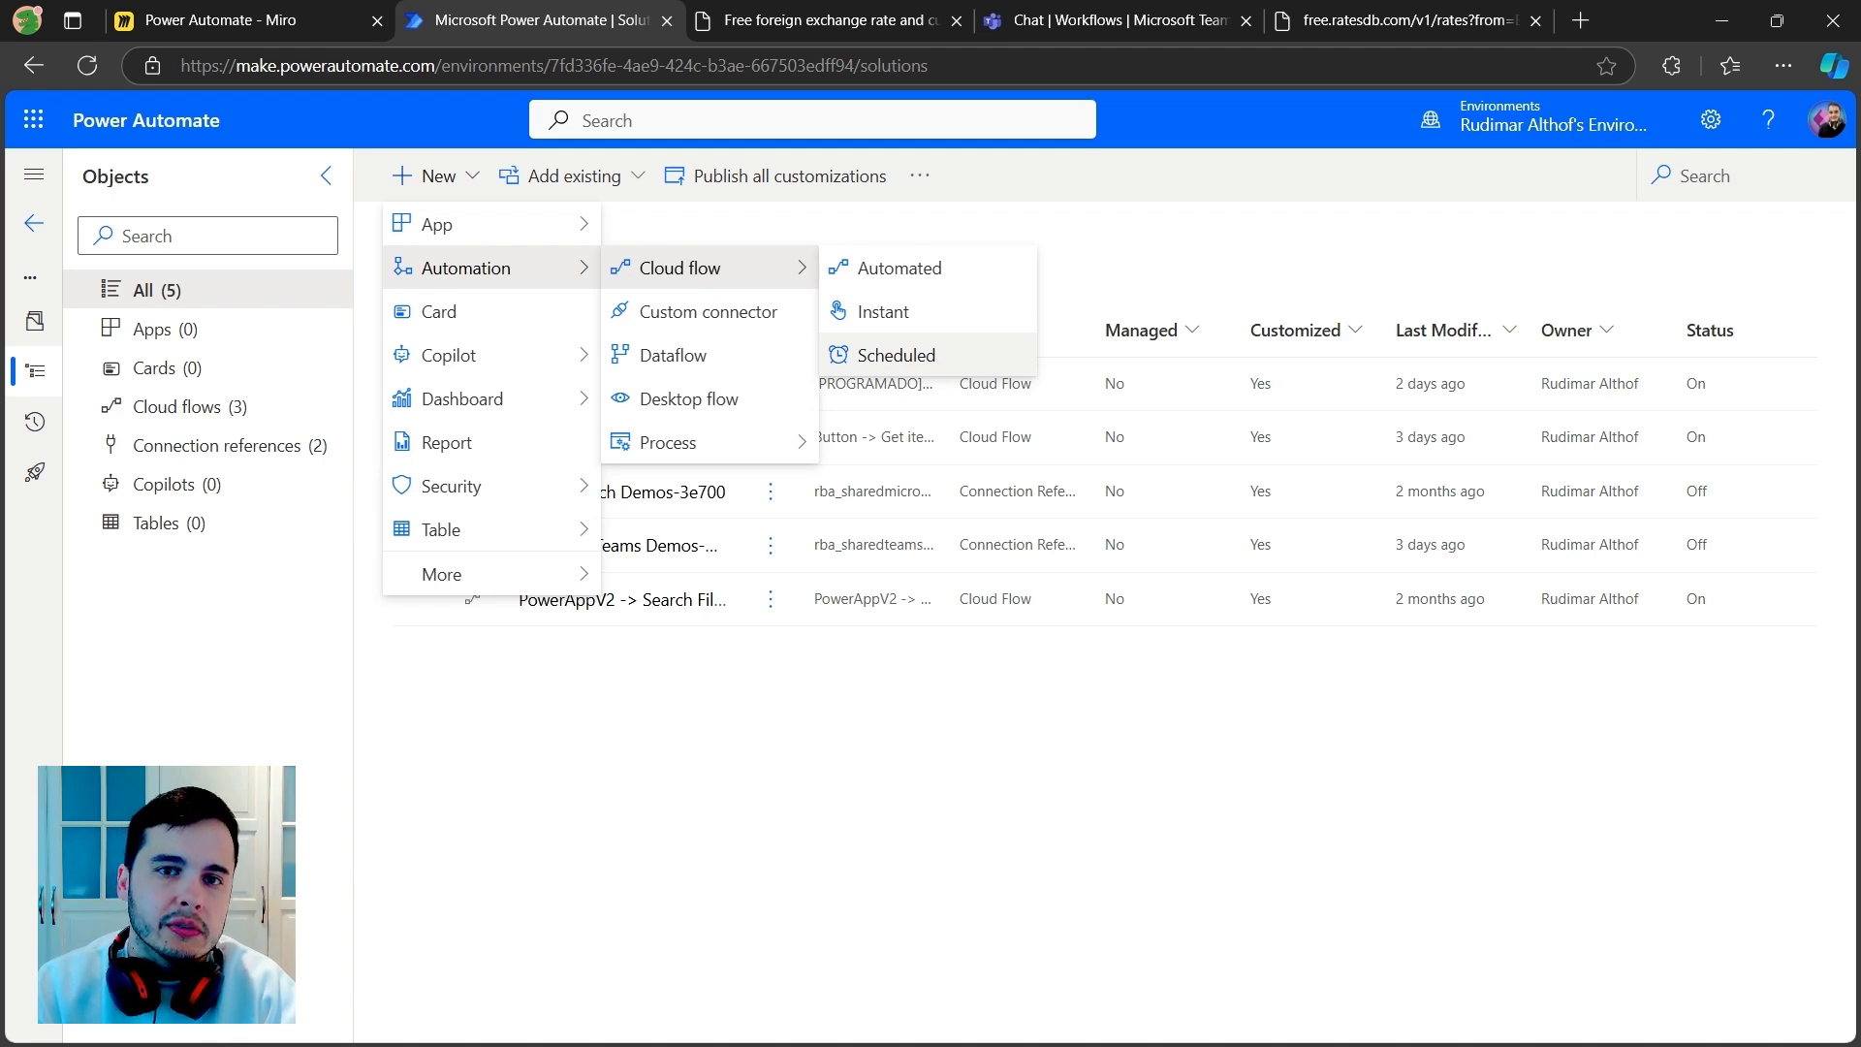
click(897, 355)
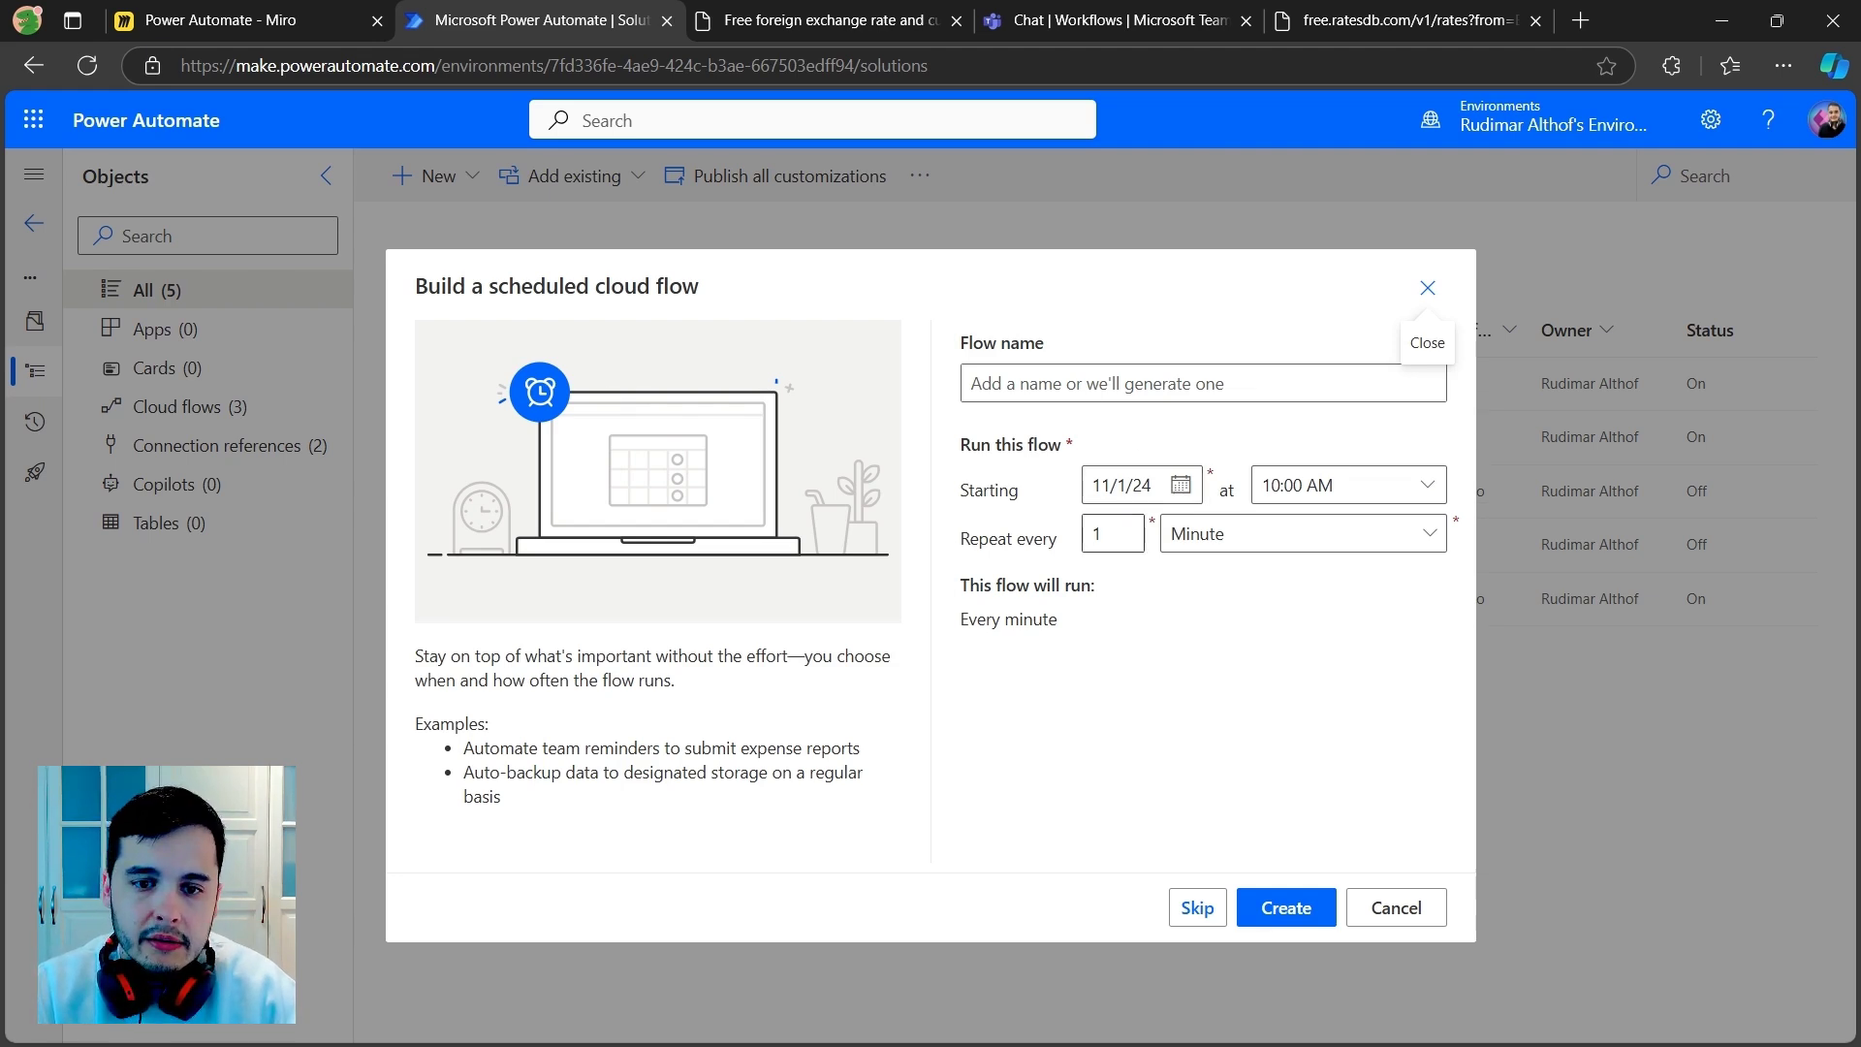
click(1194, 535)
click(1198, 616)
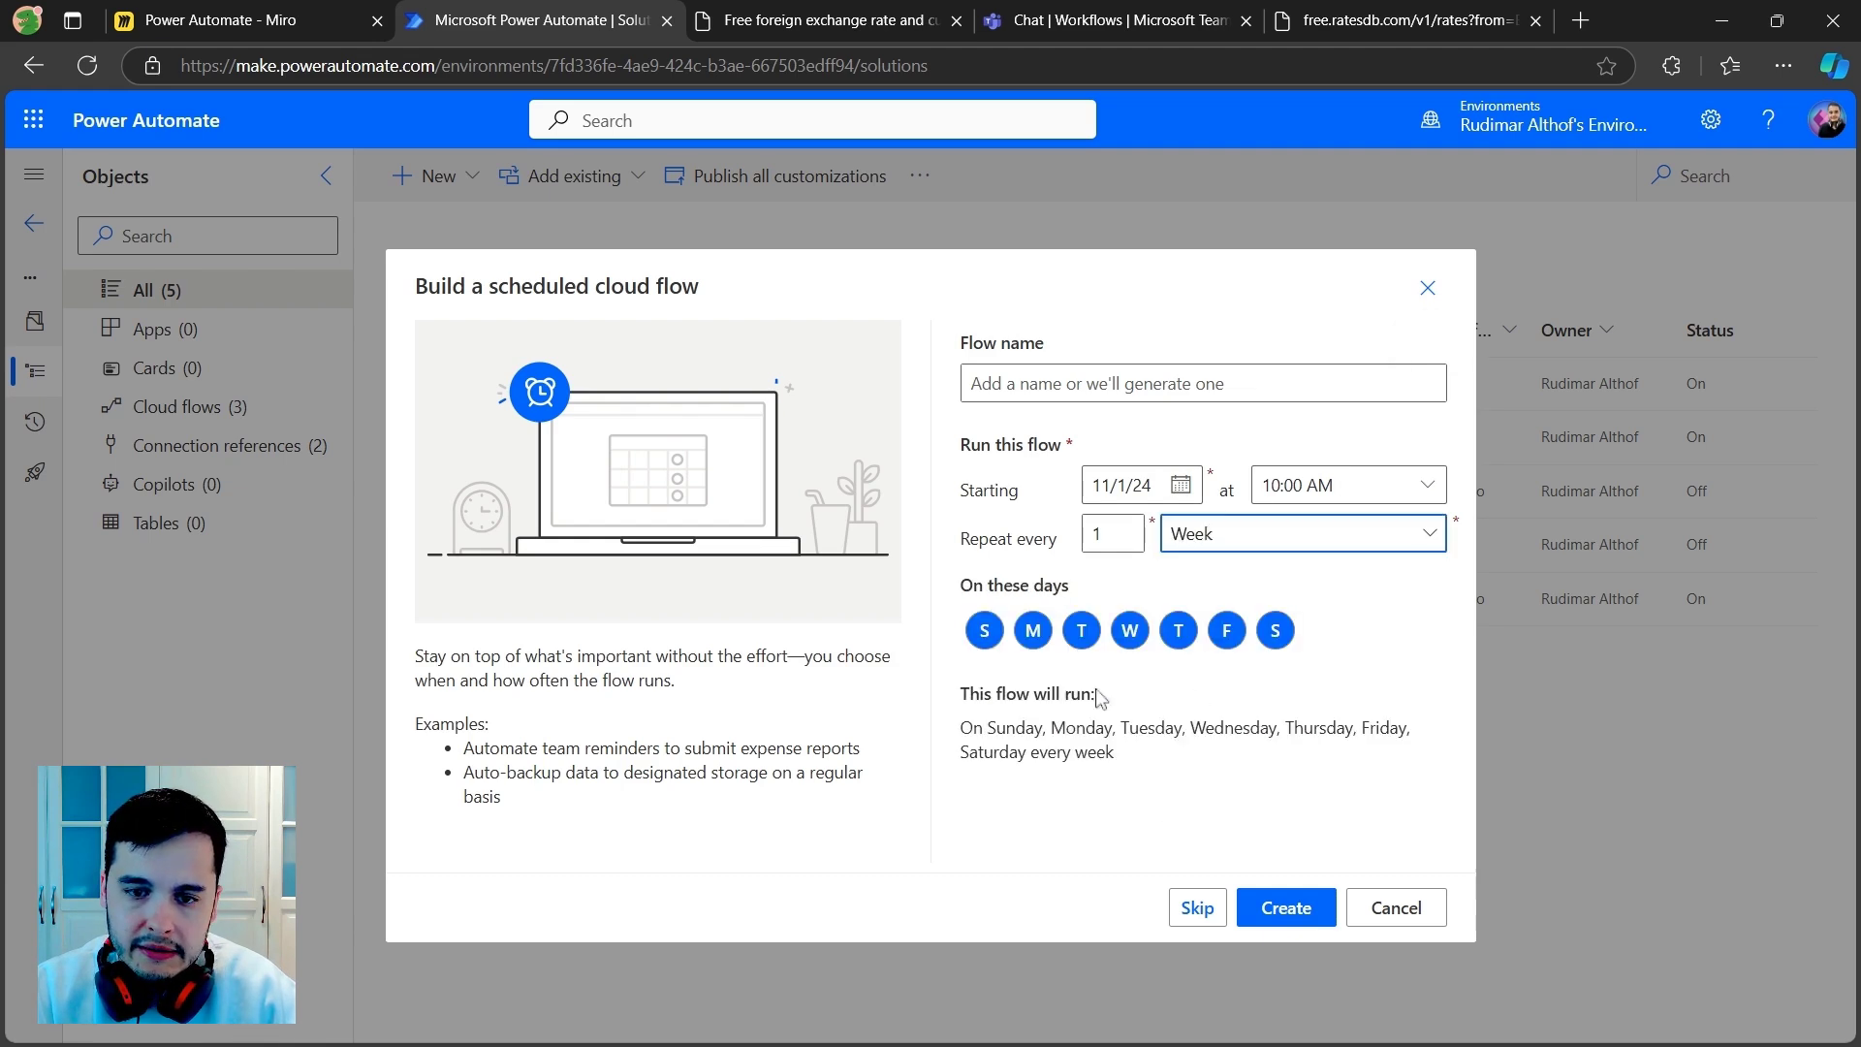
click(984, 630)
click(1275, 630)
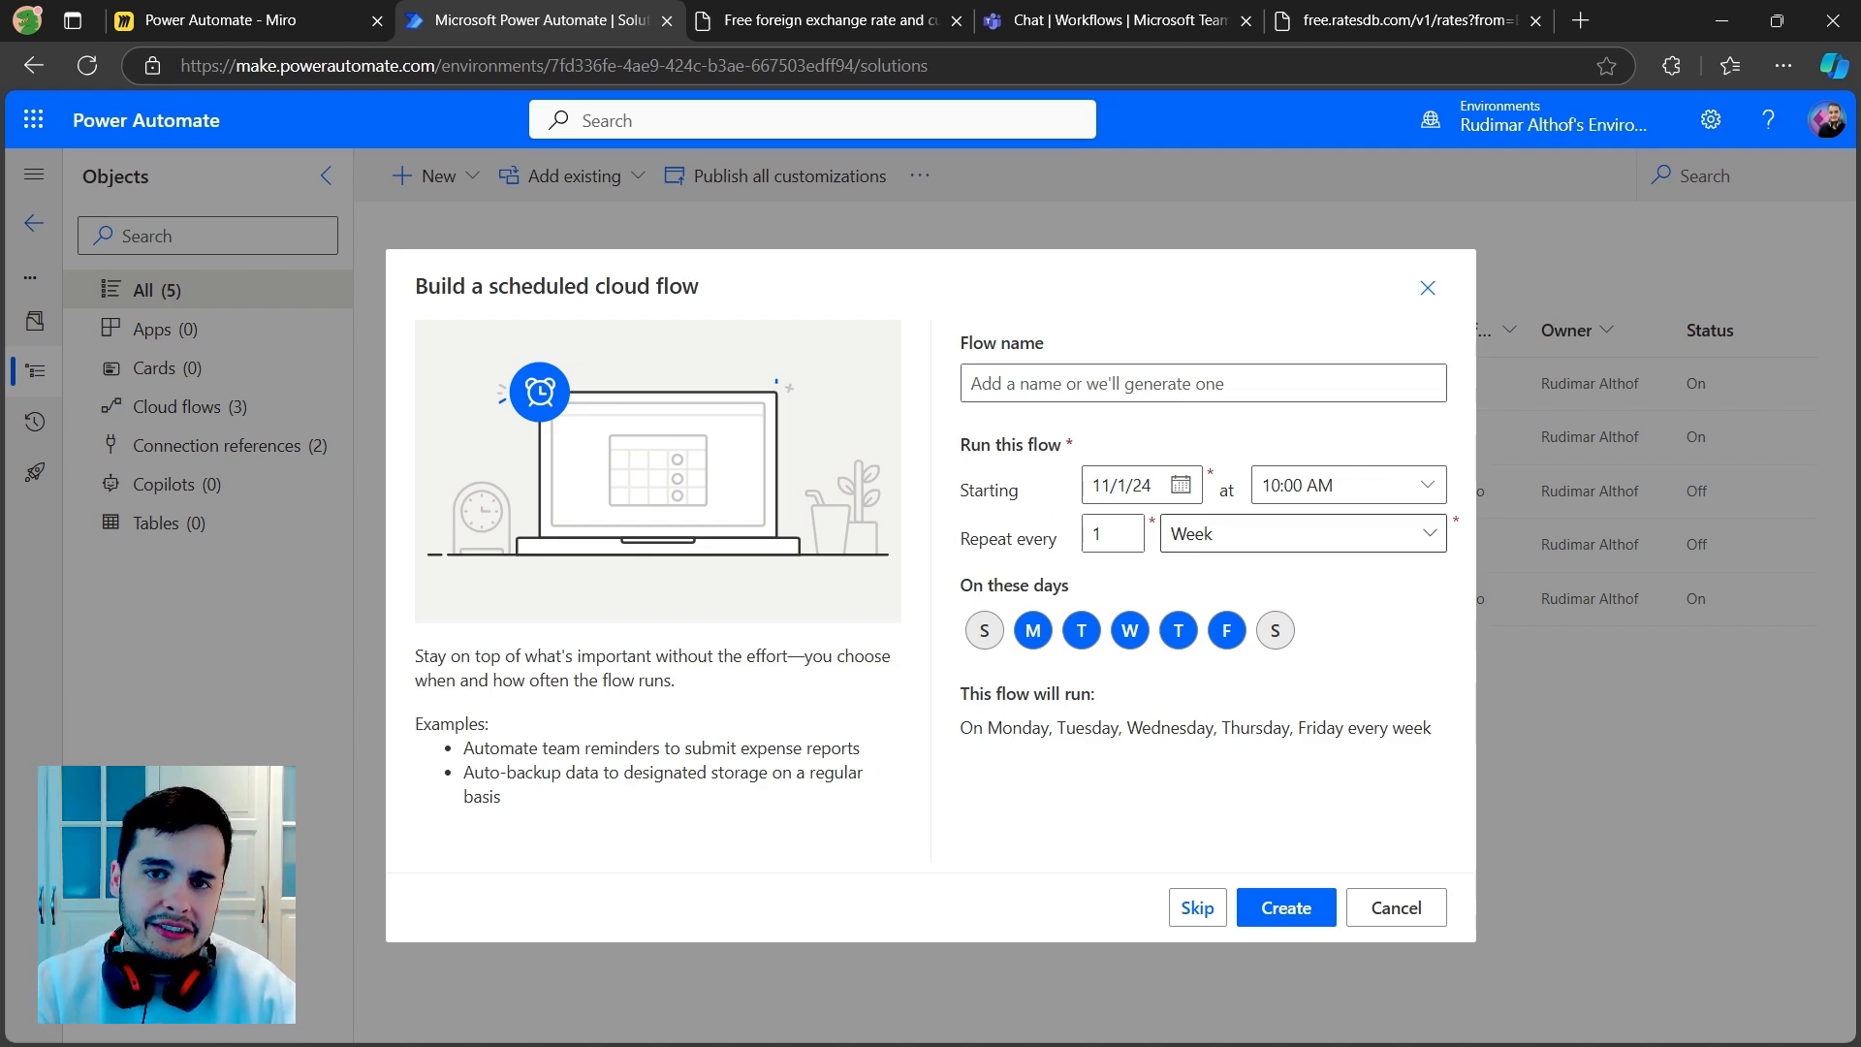
Step: Name the scheduled flow "Obtain the exchange and notifies on Teams" and create it
click(1112, 390)
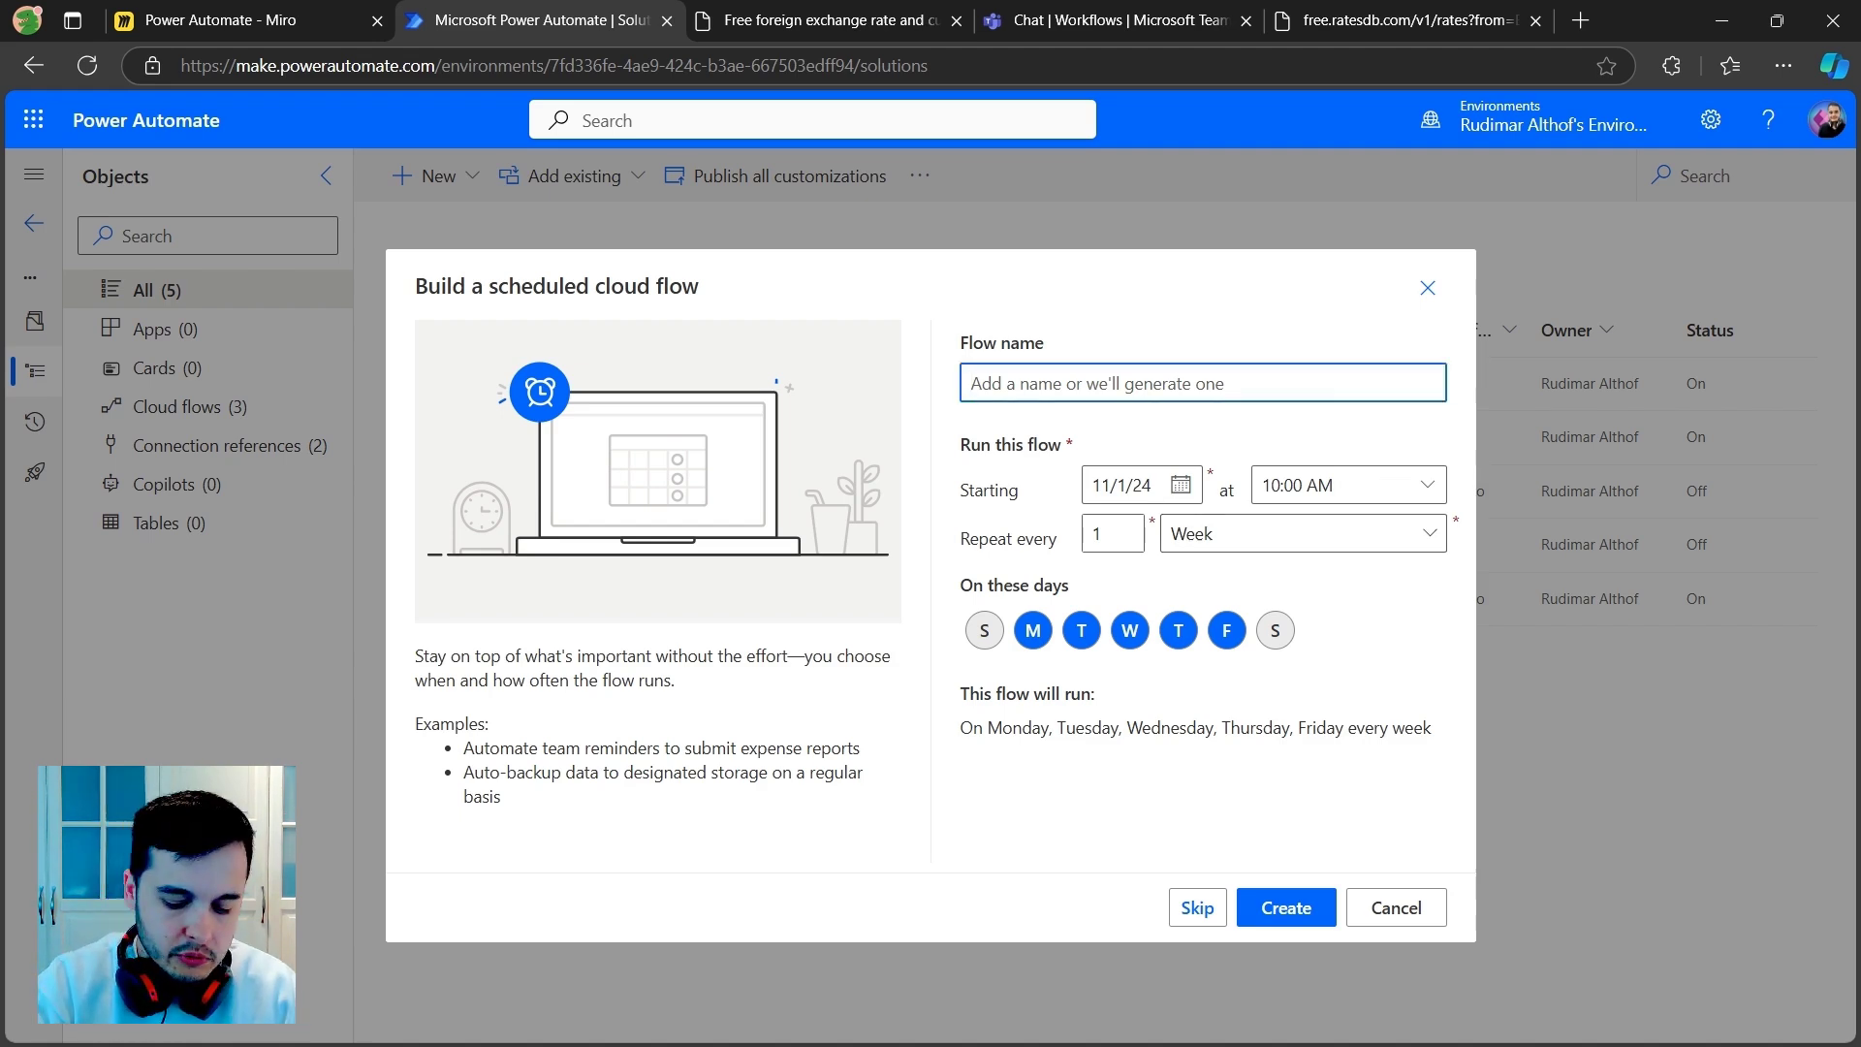
text(Obtain the ex)
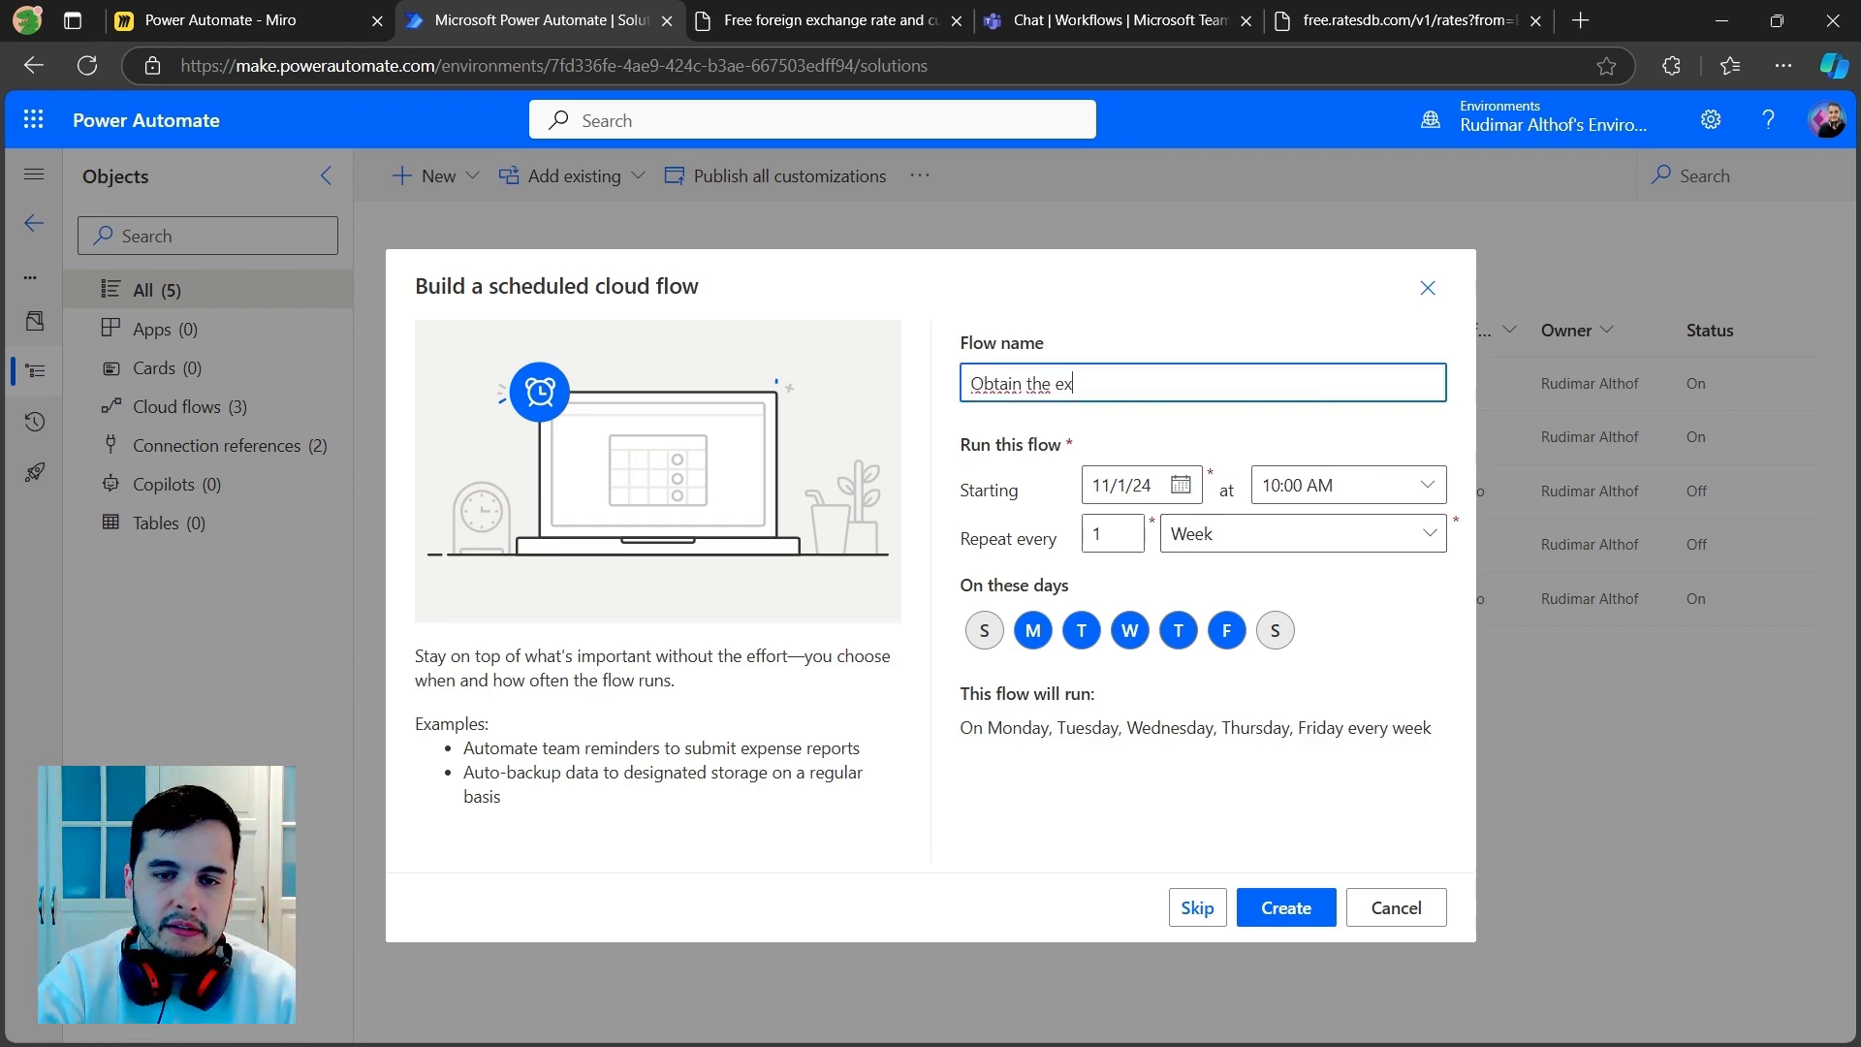
text(change and no)
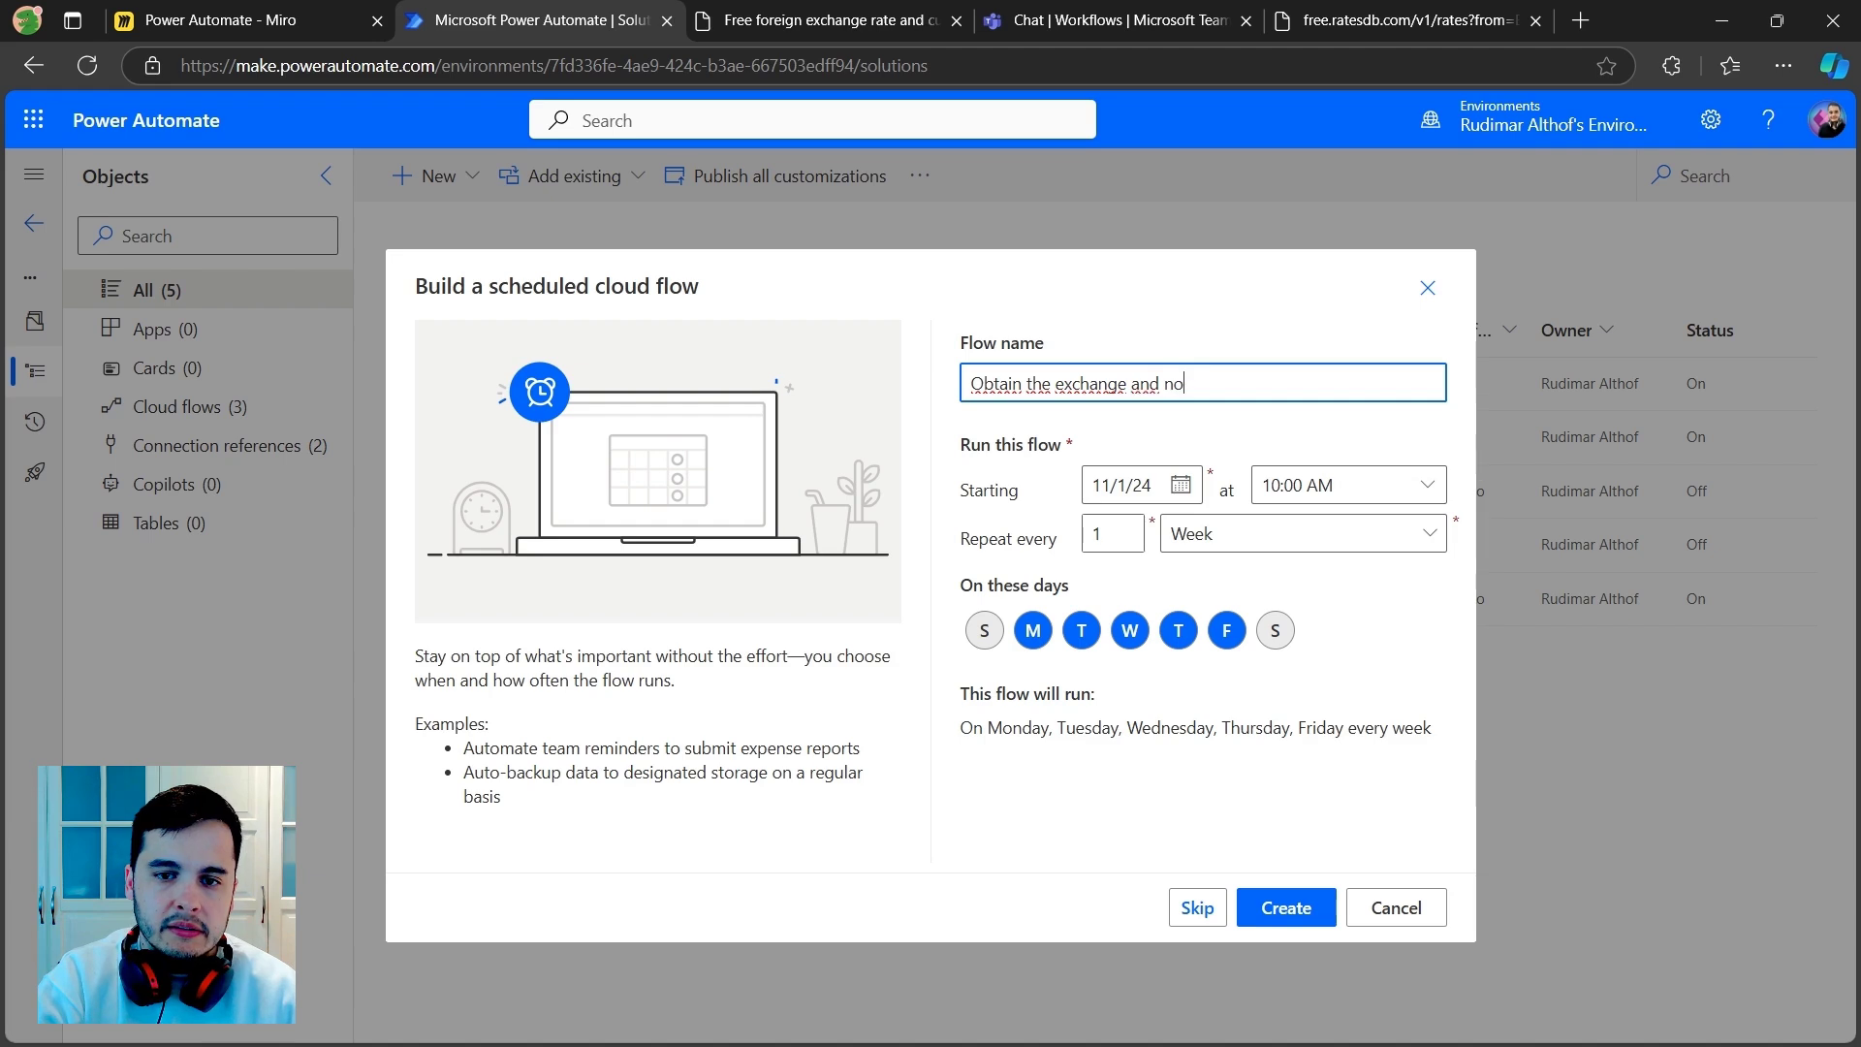
text(tifies on teams)
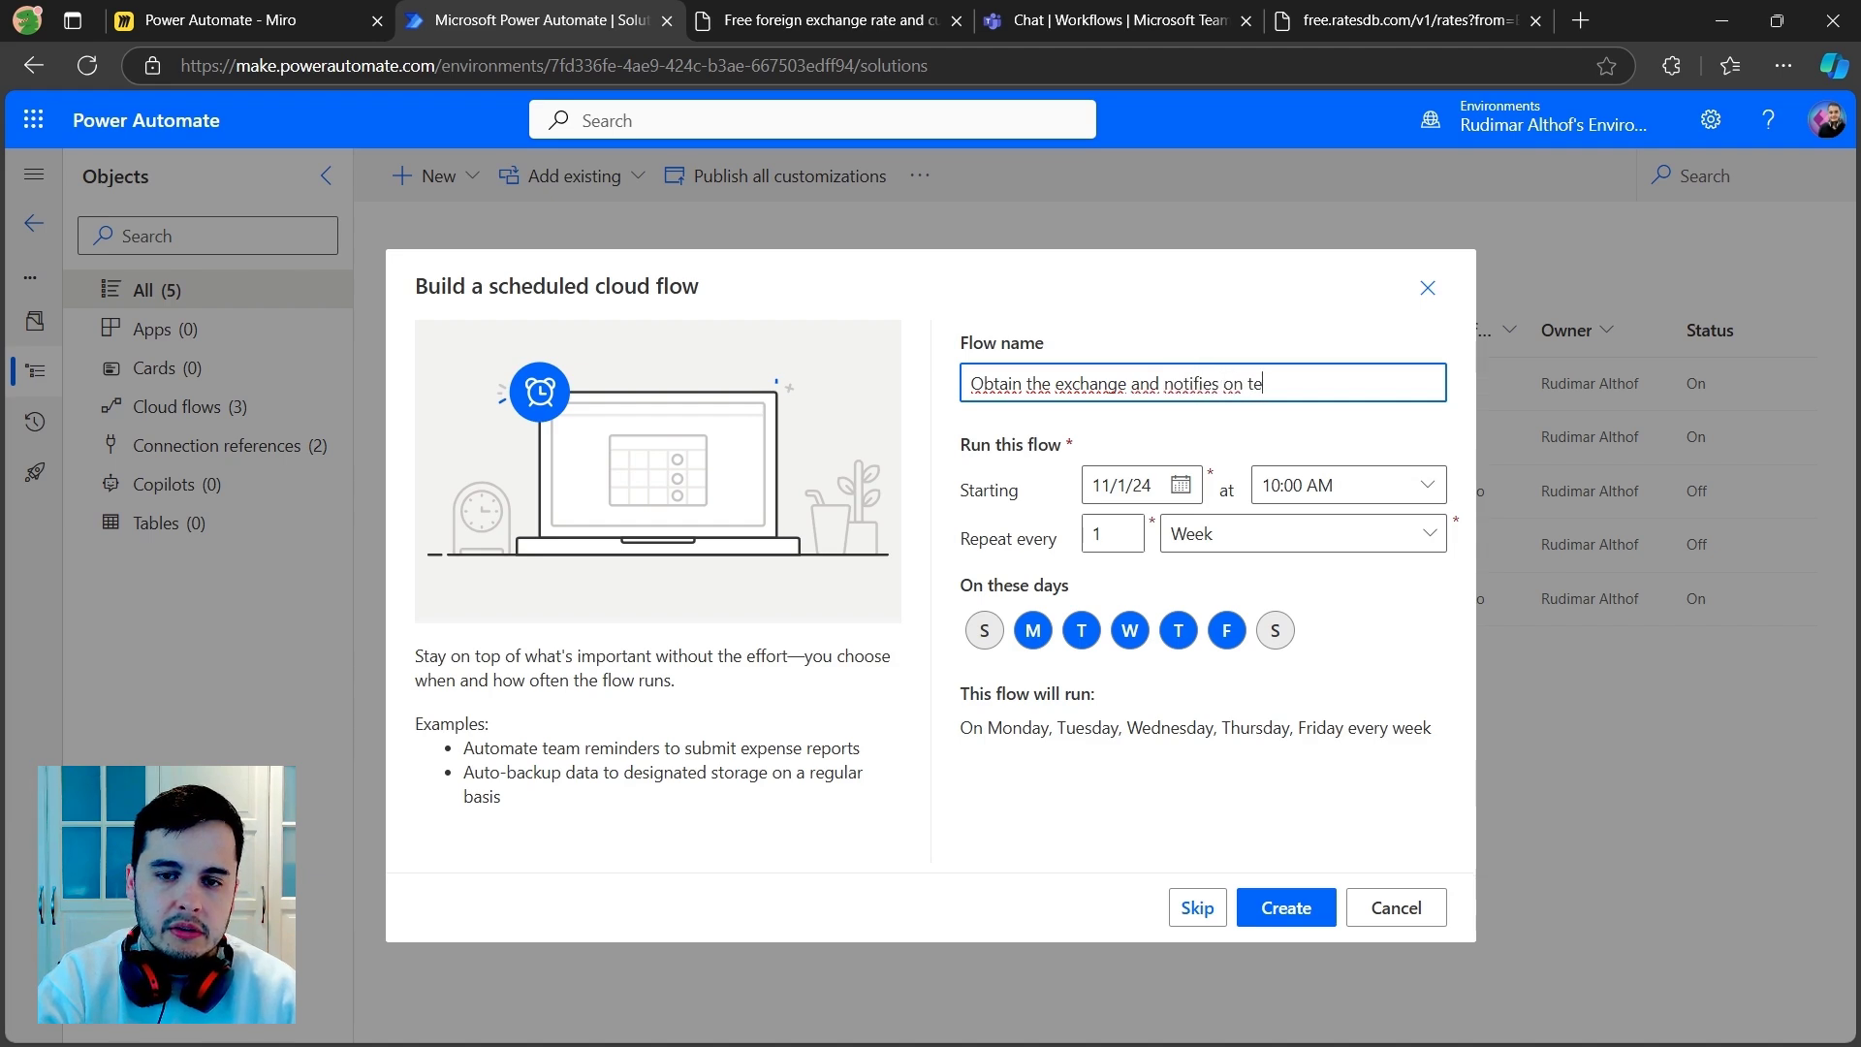
click(1256, 383)
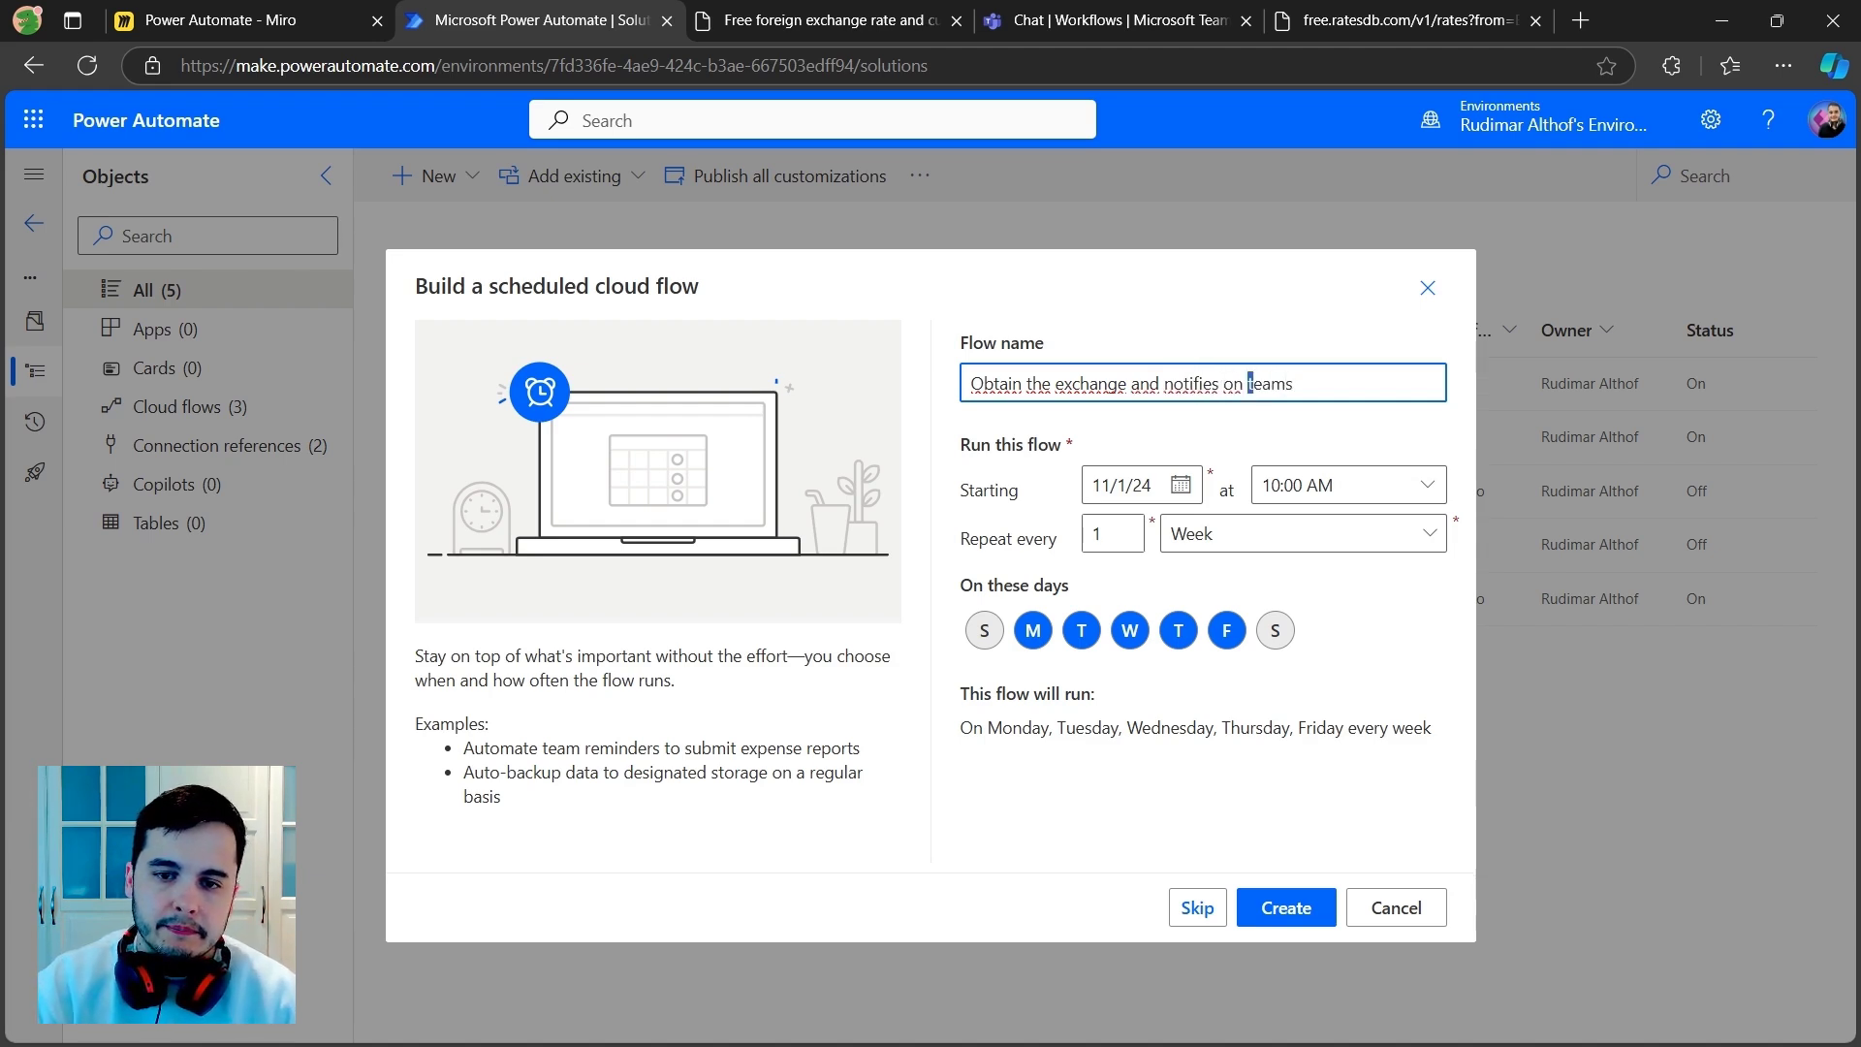
key(BackSpace)
text(T)
click(1296, 911)
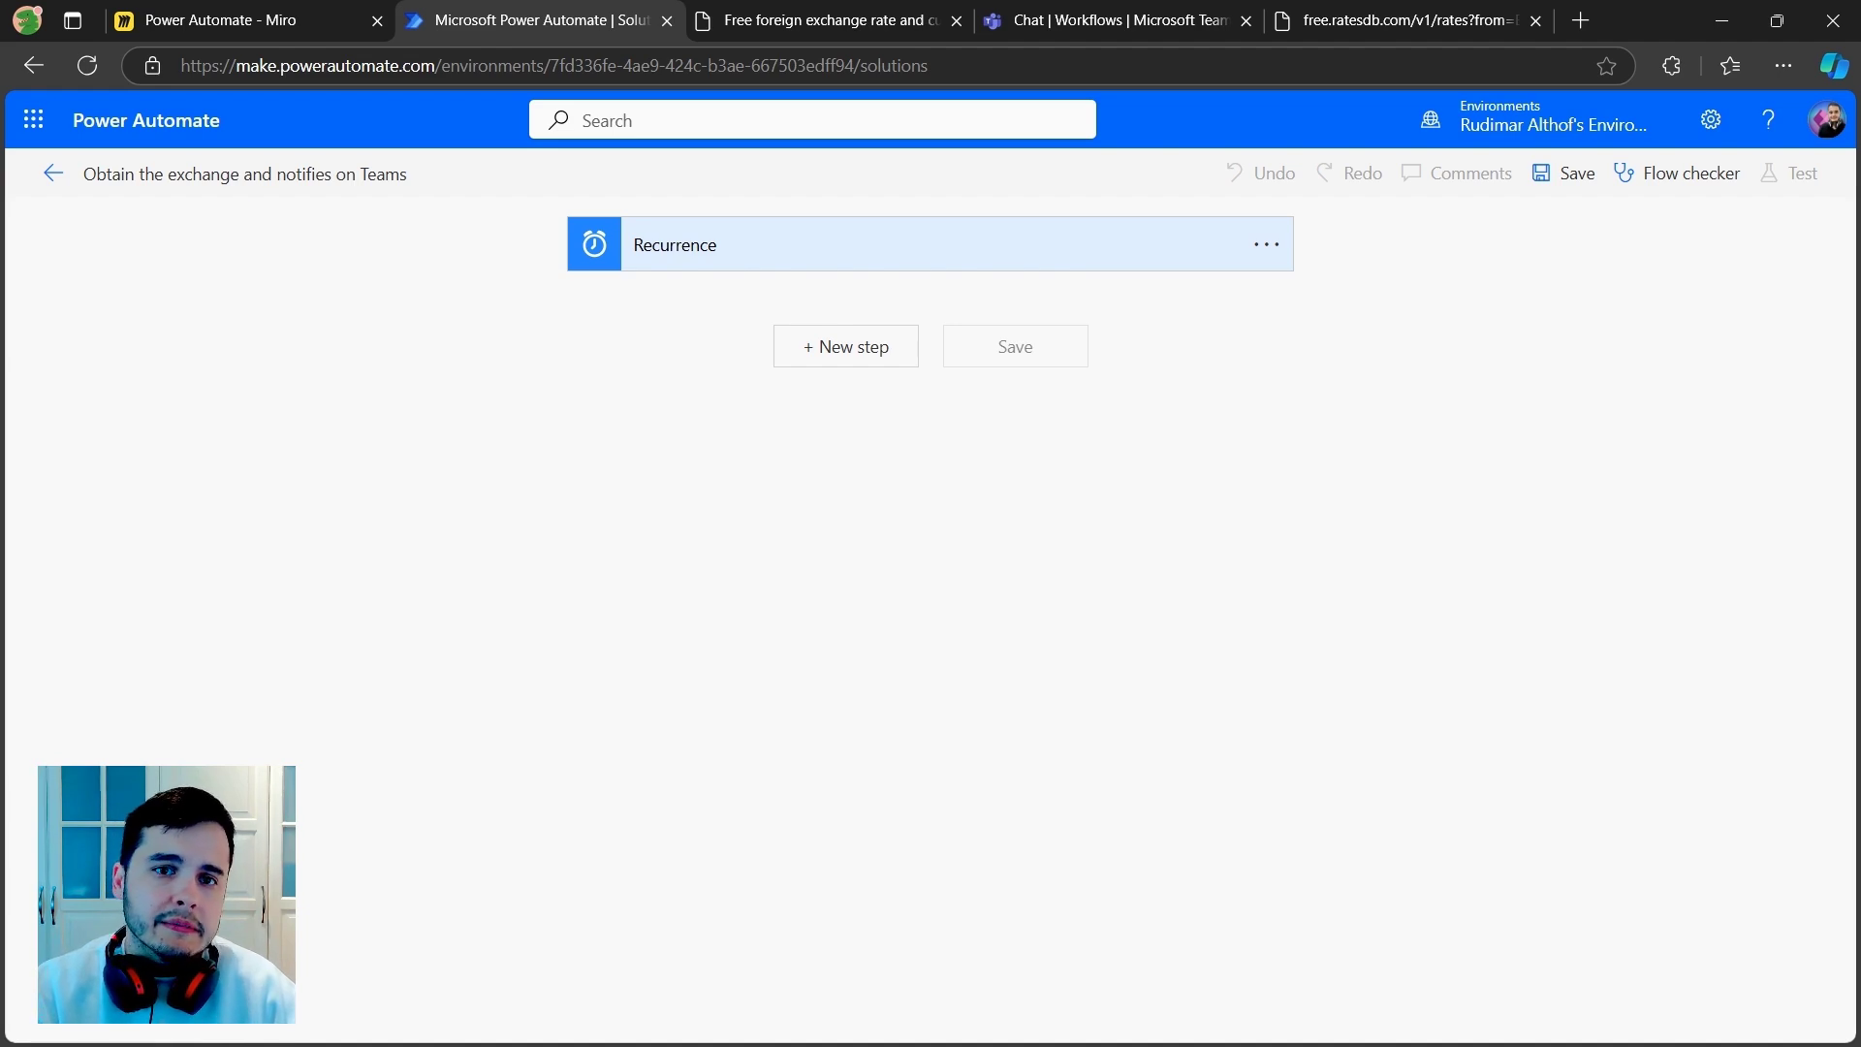
Step: Add a Data Operation Compose action after the Recurrence trigger
click(856, 349)
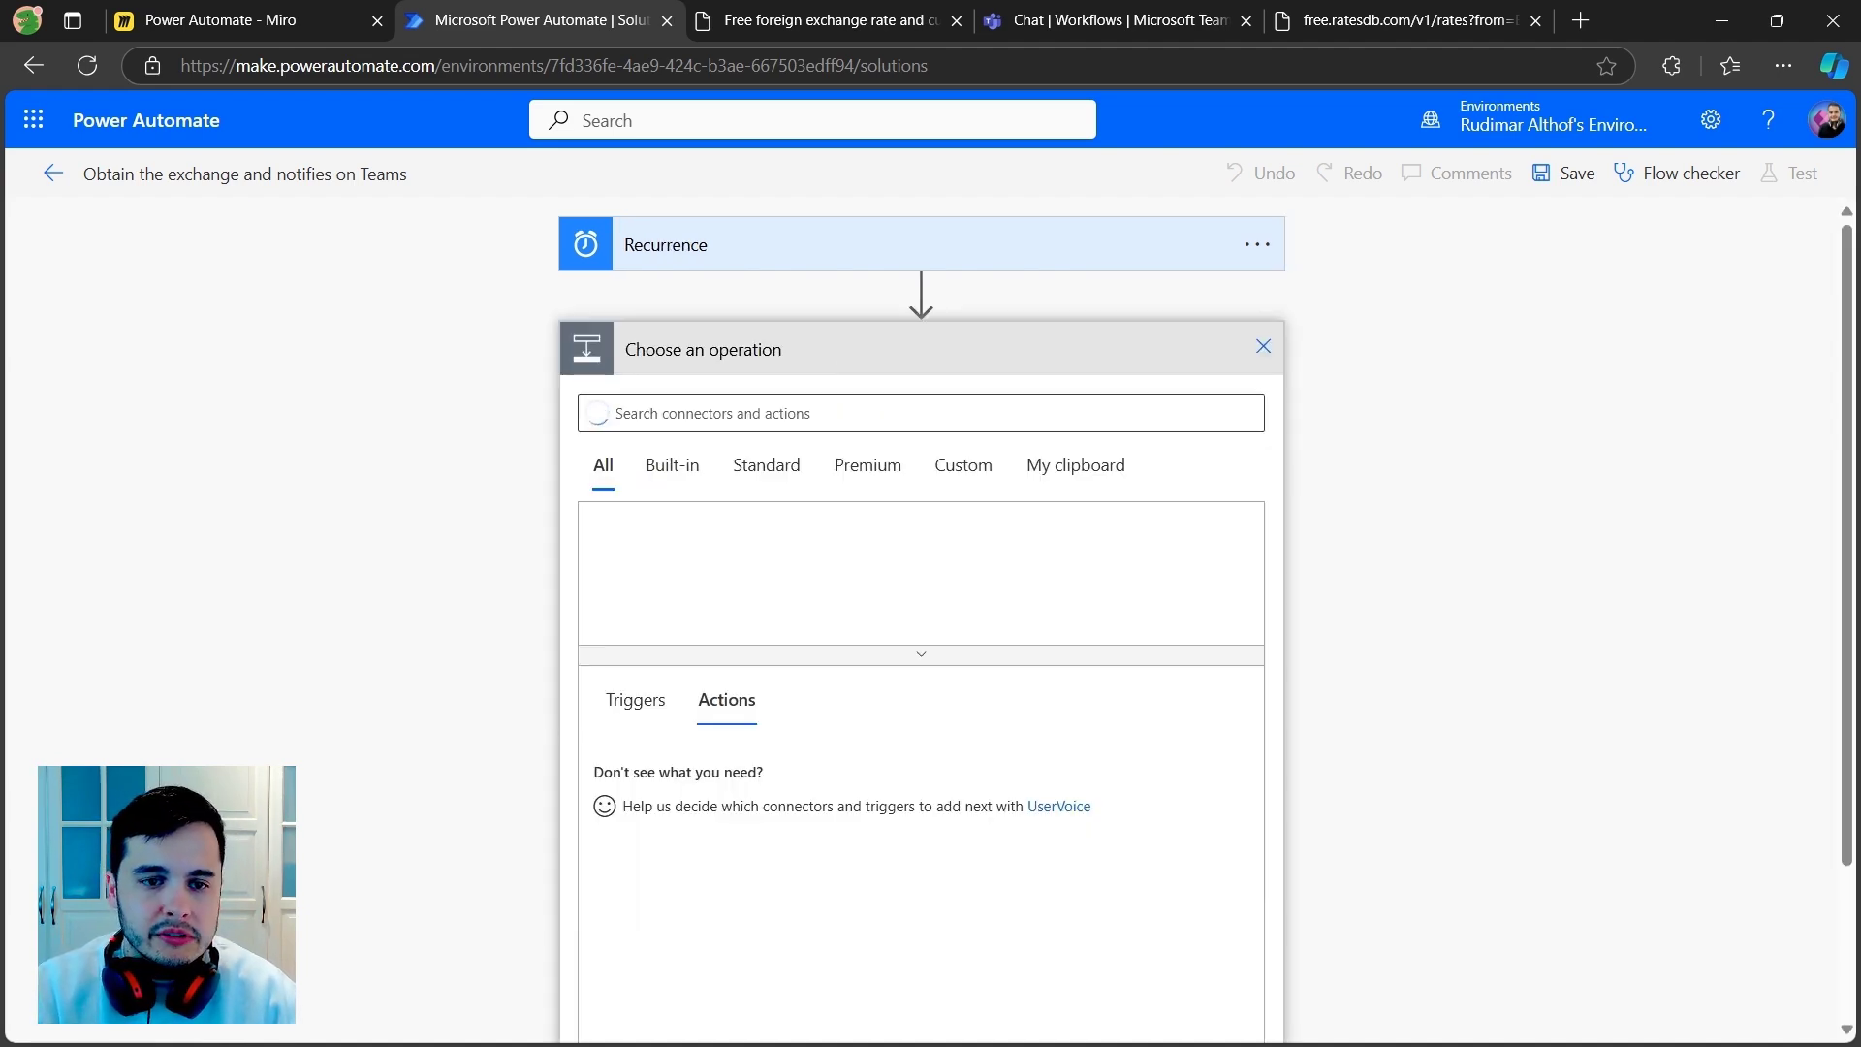
text(compo)
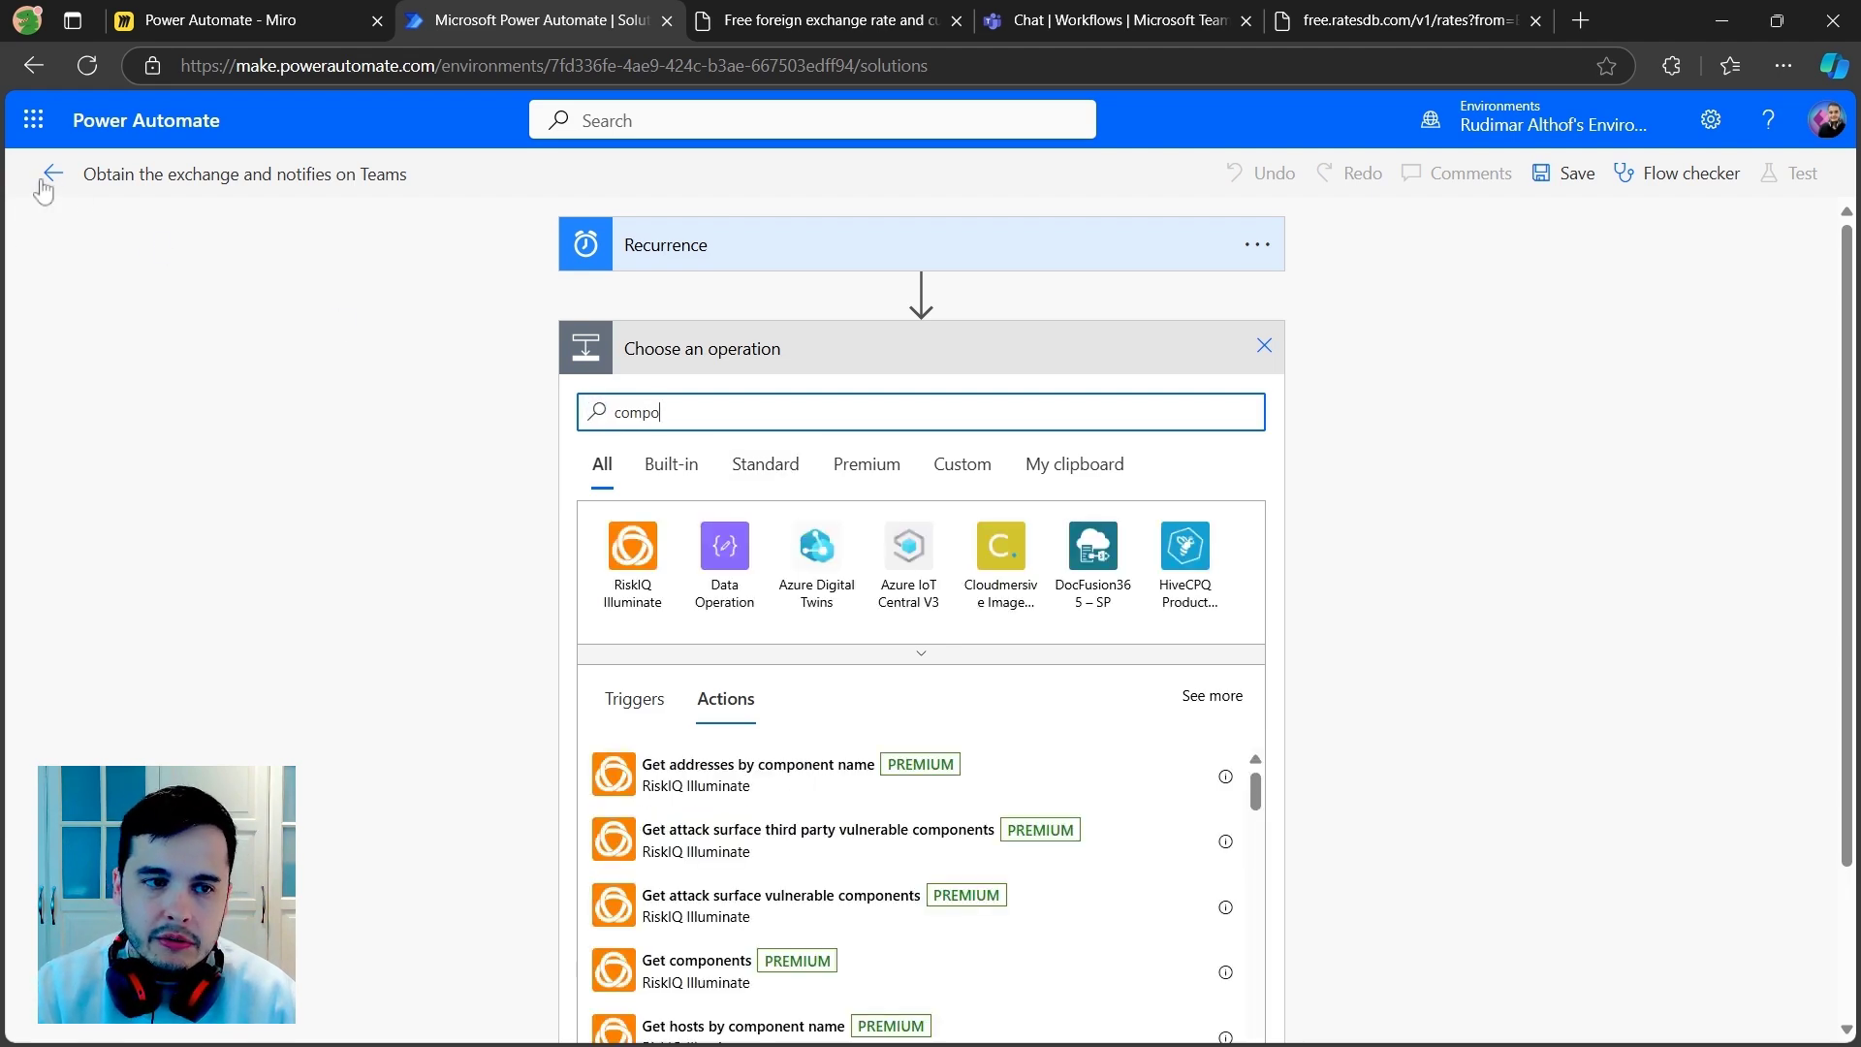
click(722, 562)
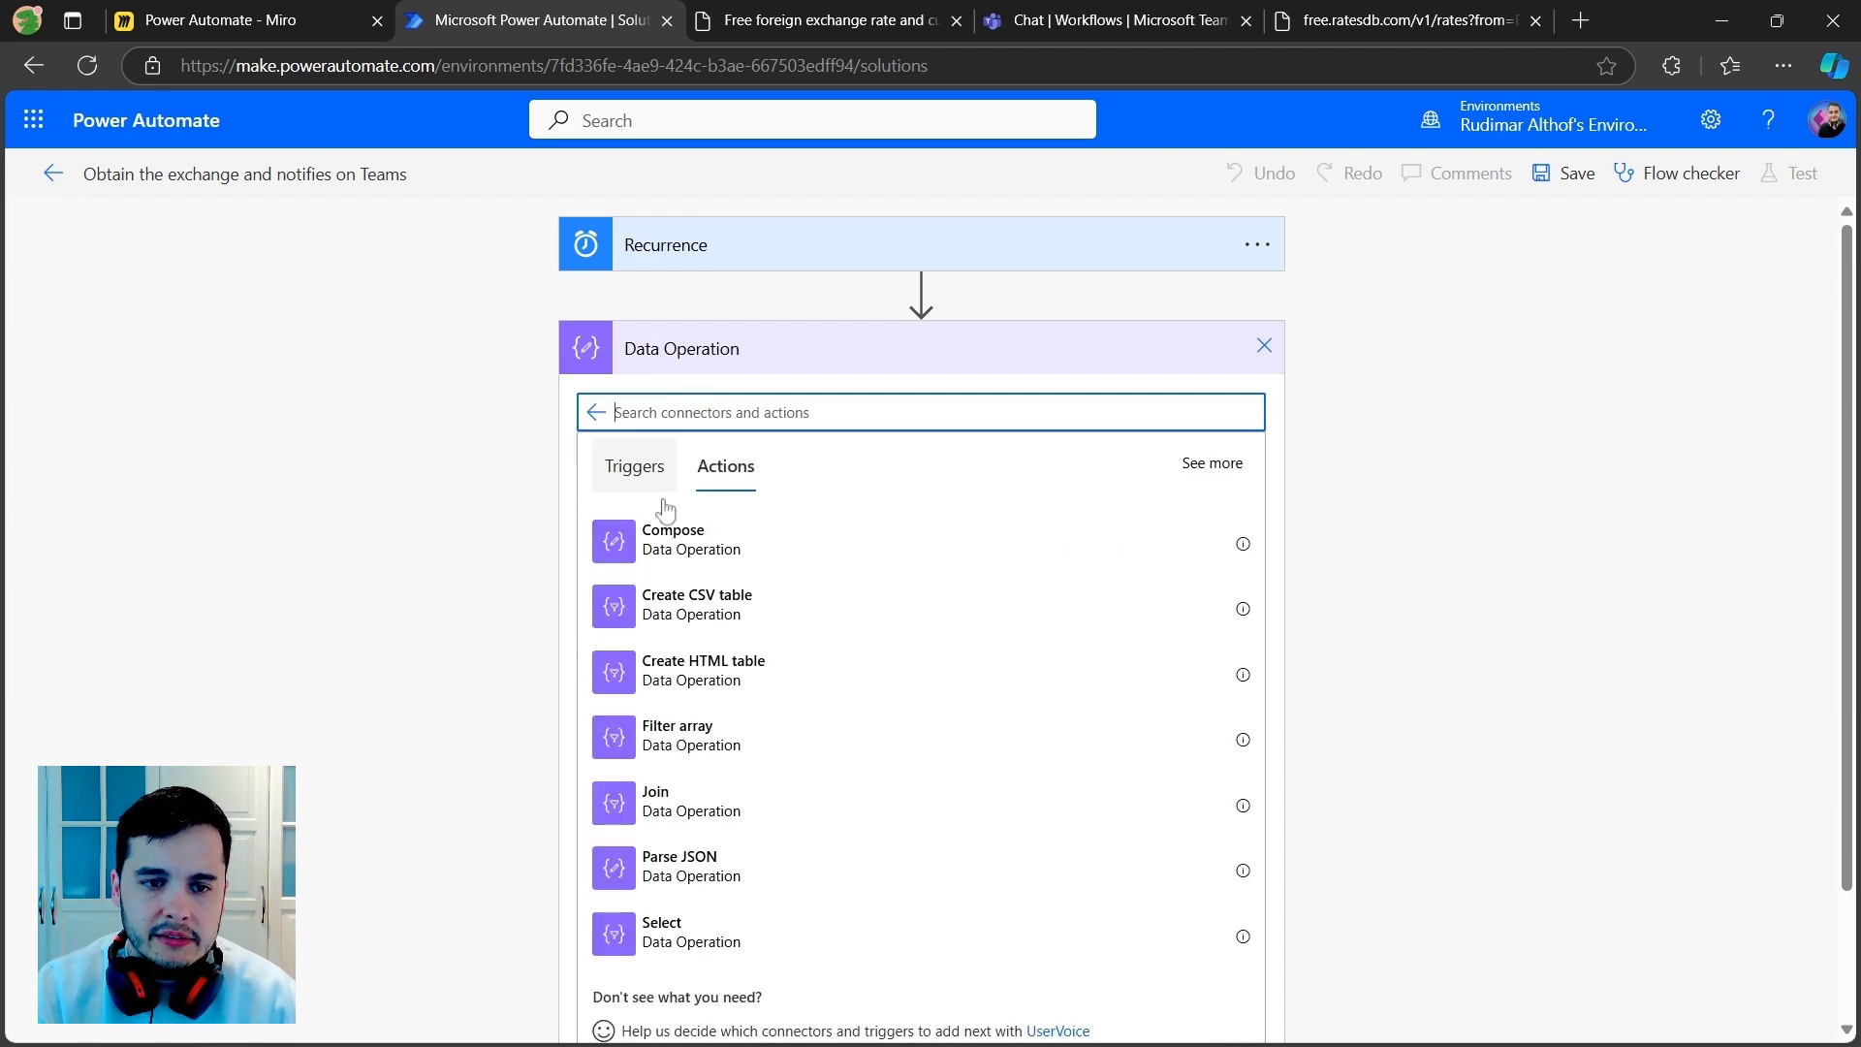
click(672, 539)
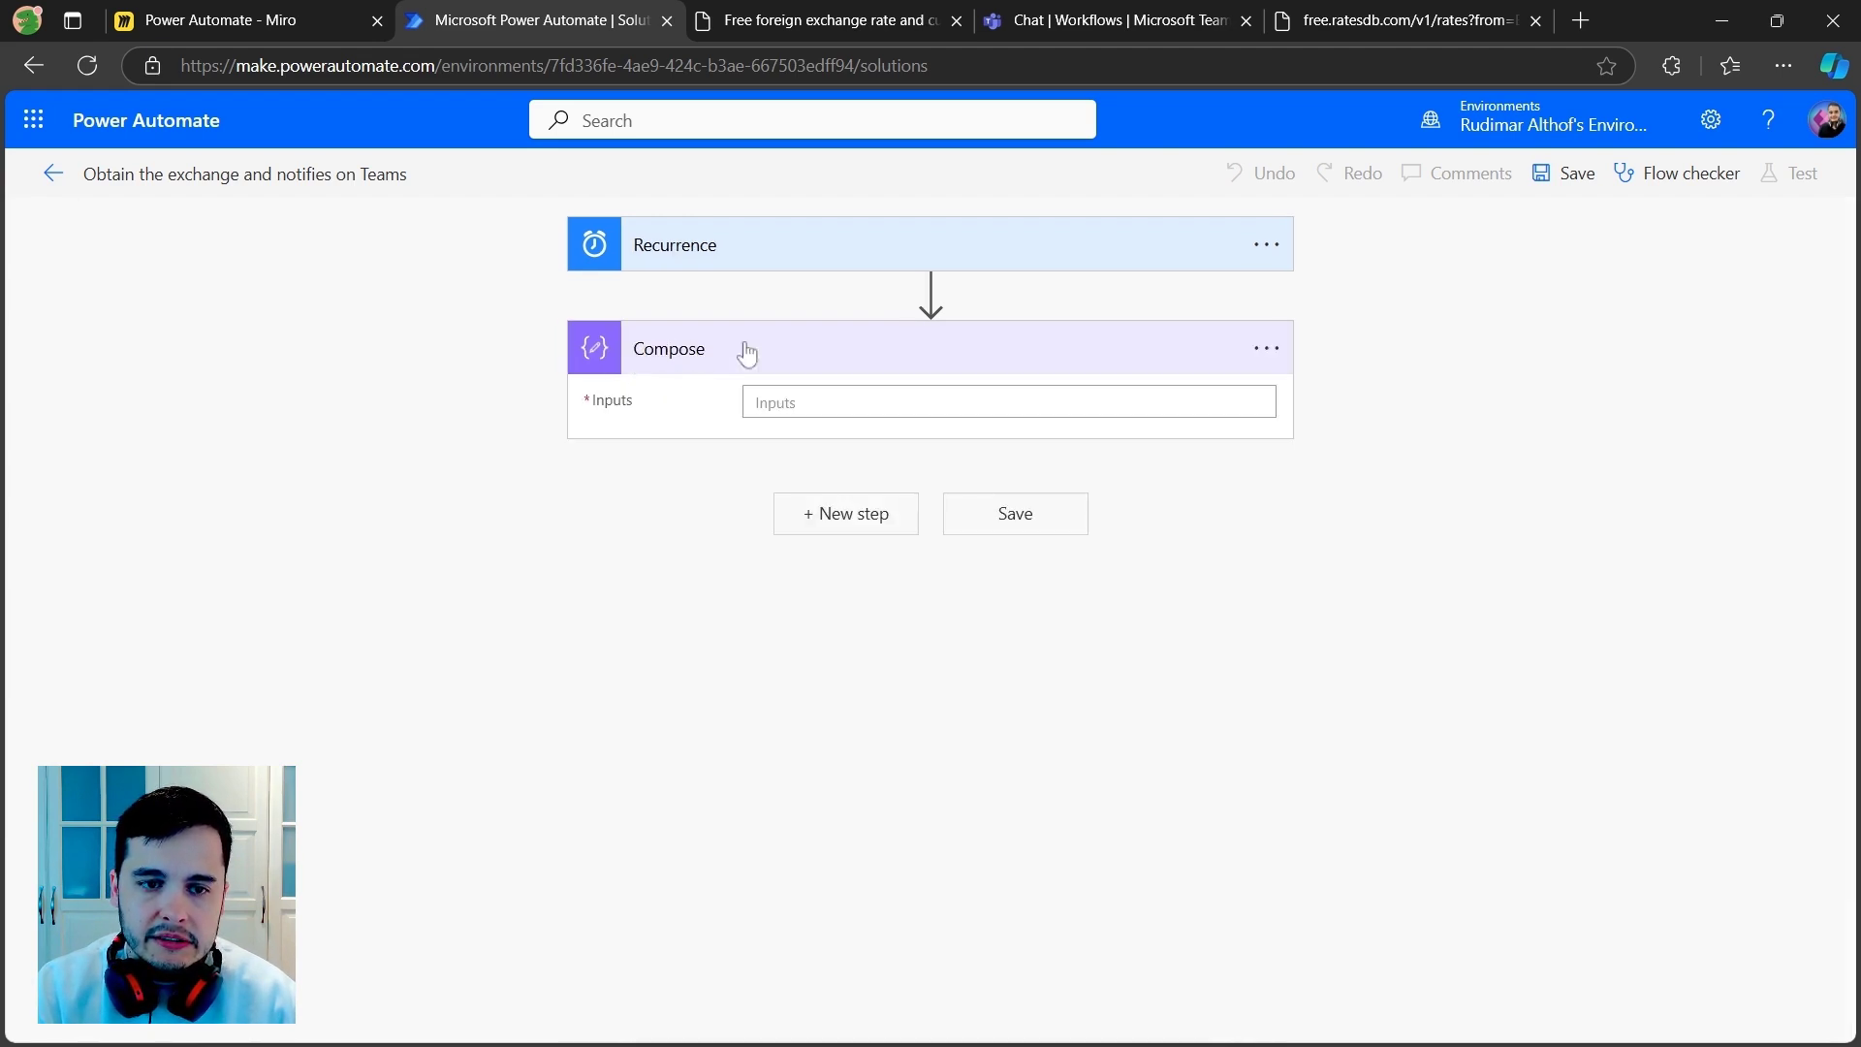
Step: Fill the Compose action's inputs with the placeholder text "fdasfad" and save the flow
click(836, 405)
text(fdasfad)
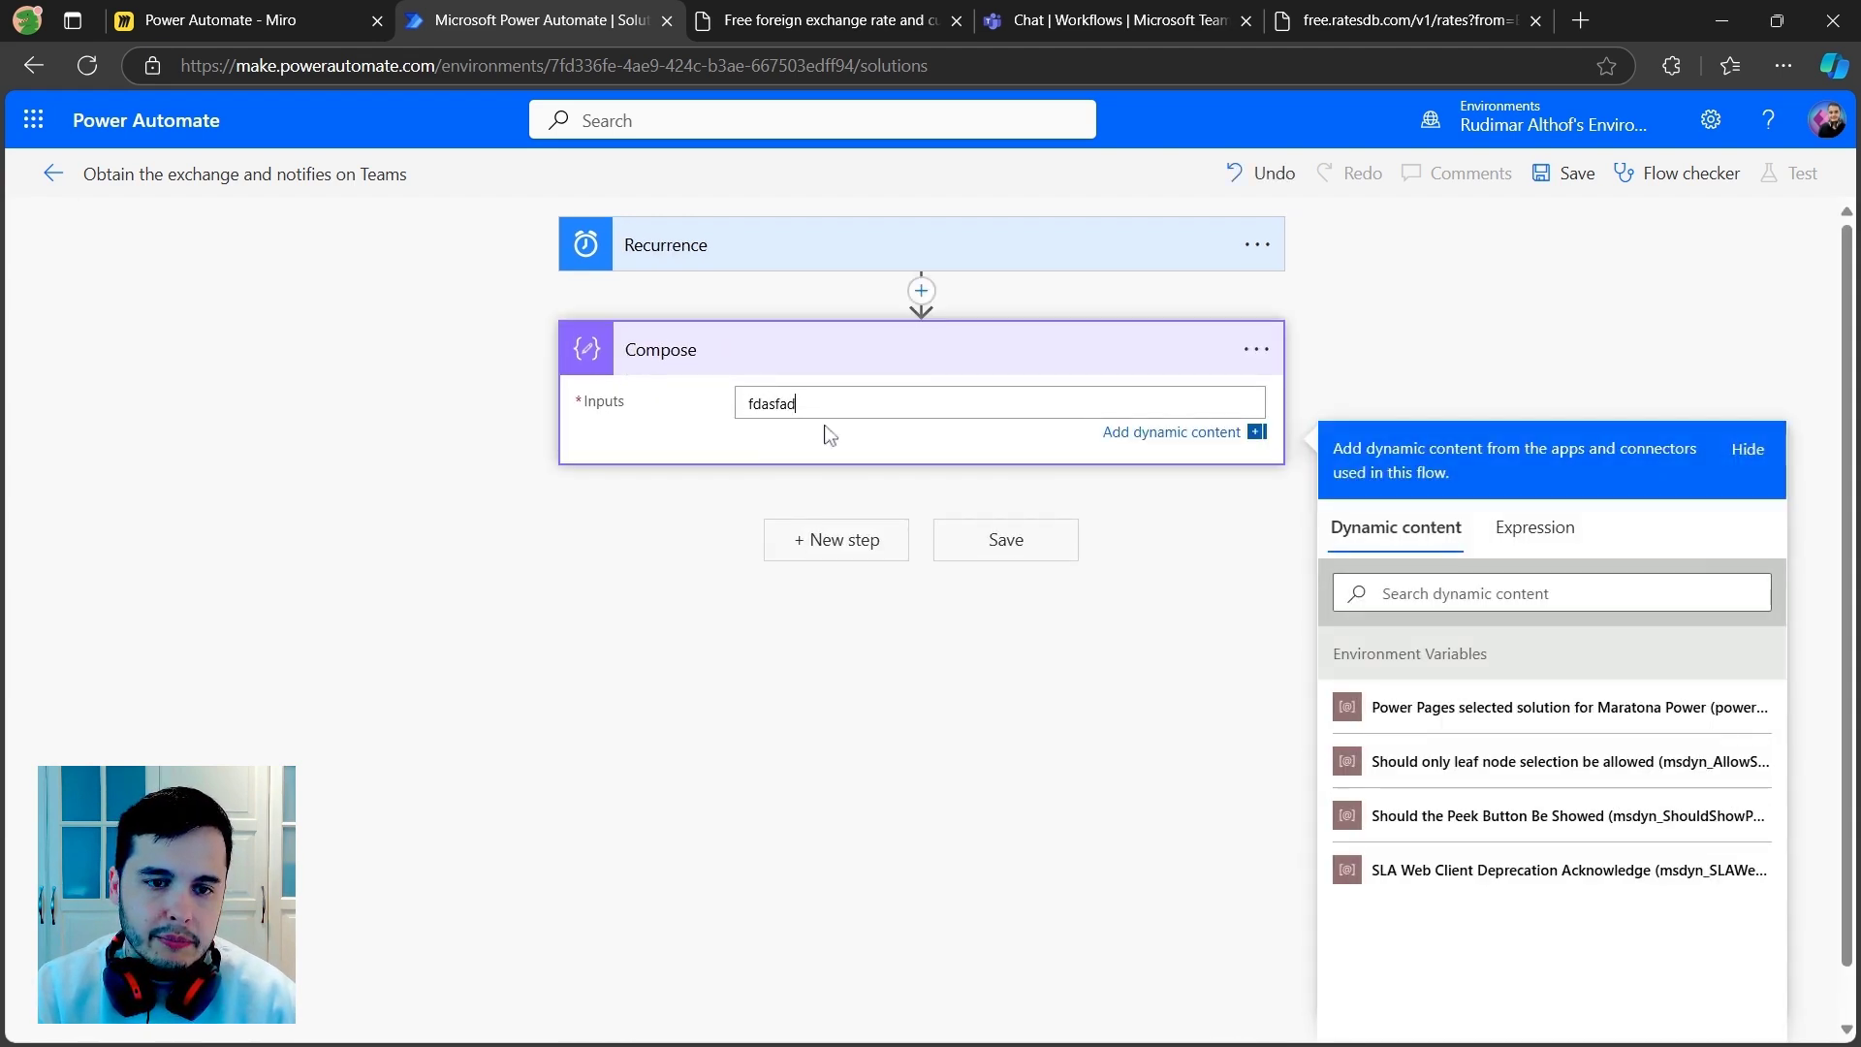
click(1134, 649)
click(1011, 524)
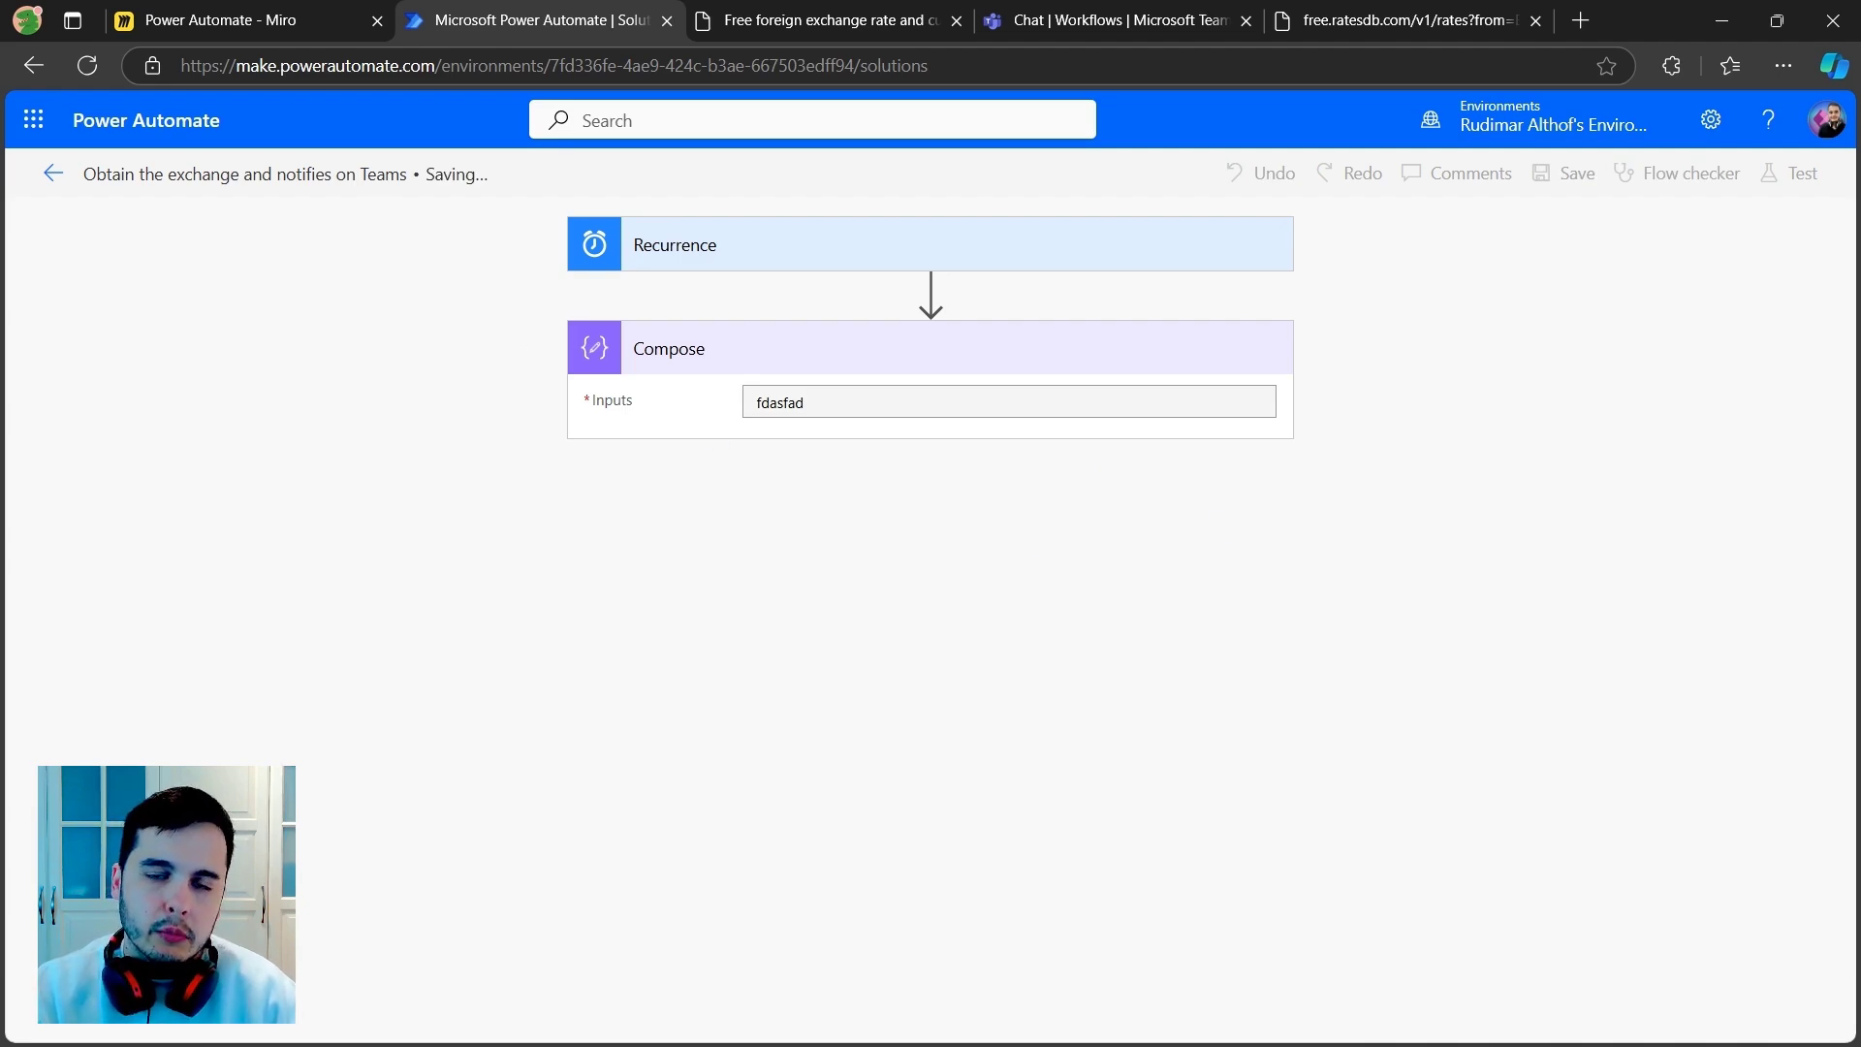
Step: Return to the Demos solution and reopen the "Obtain the exchange and notifies on Teams" flow for editing in full screen
click(50, 174)
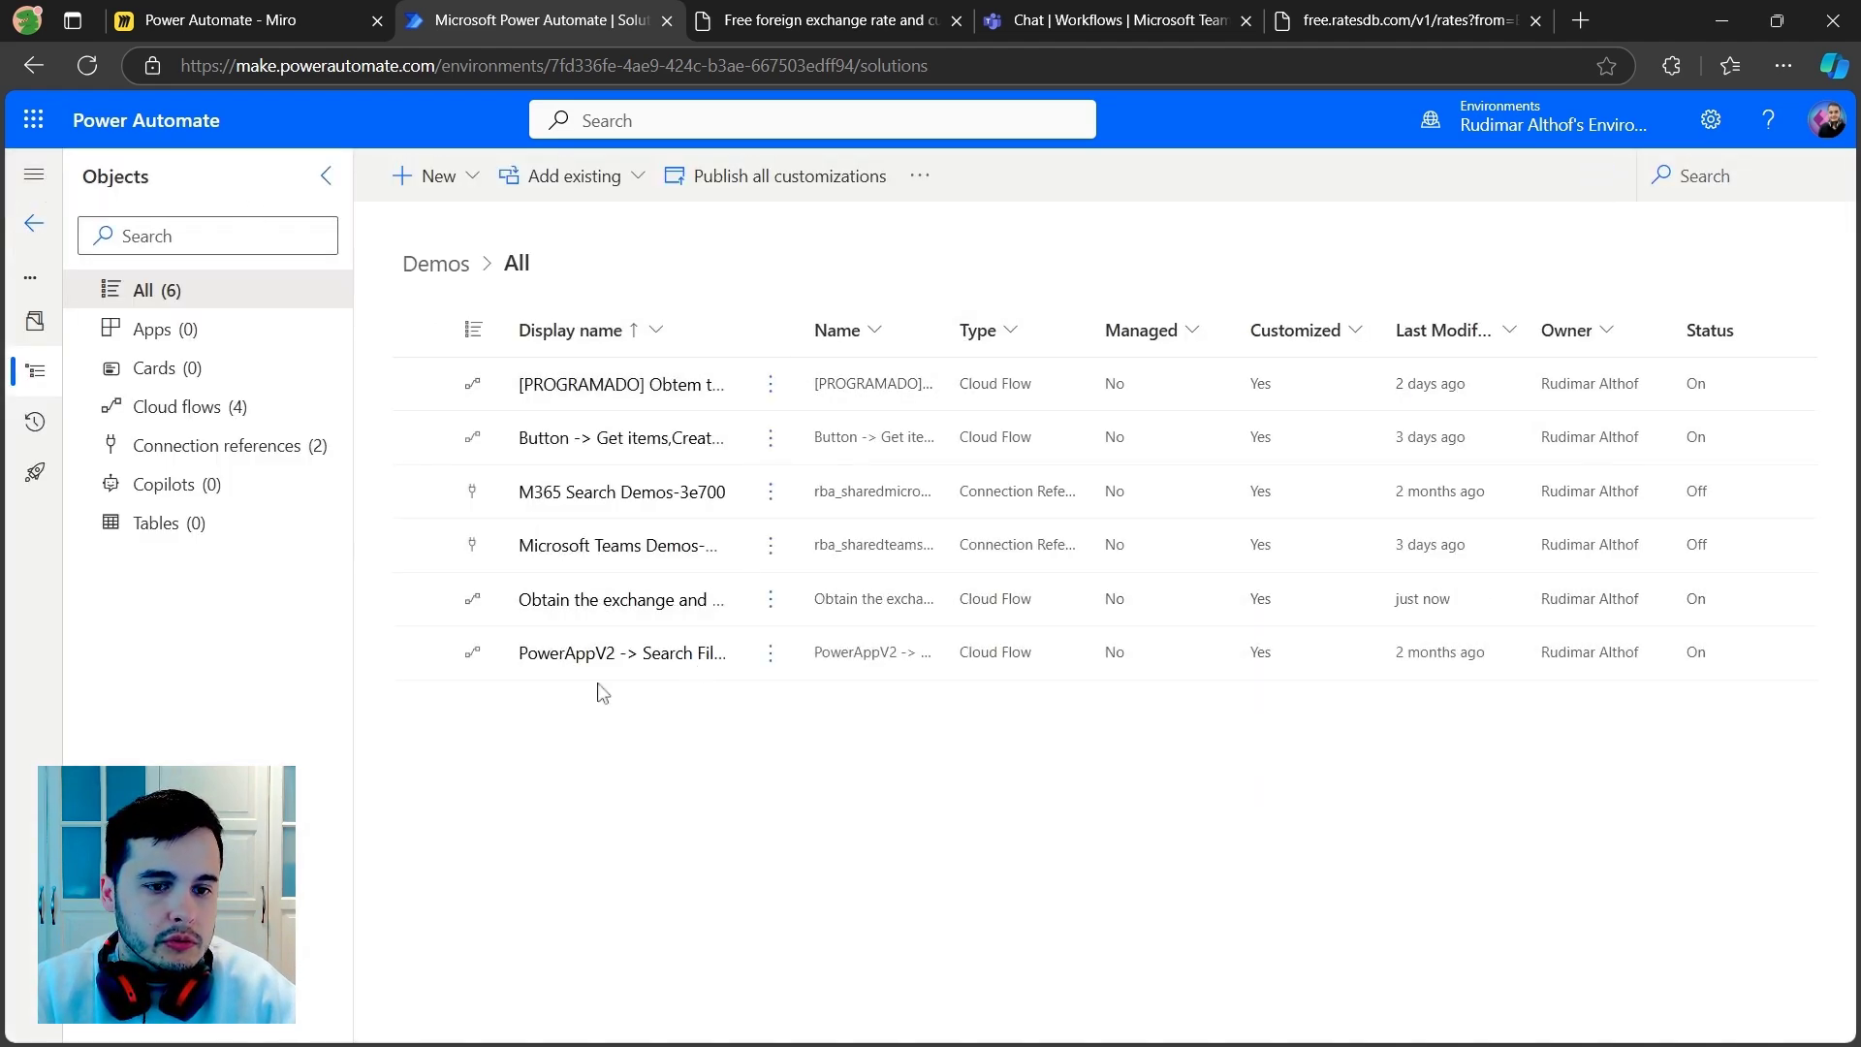
click(634, 601)
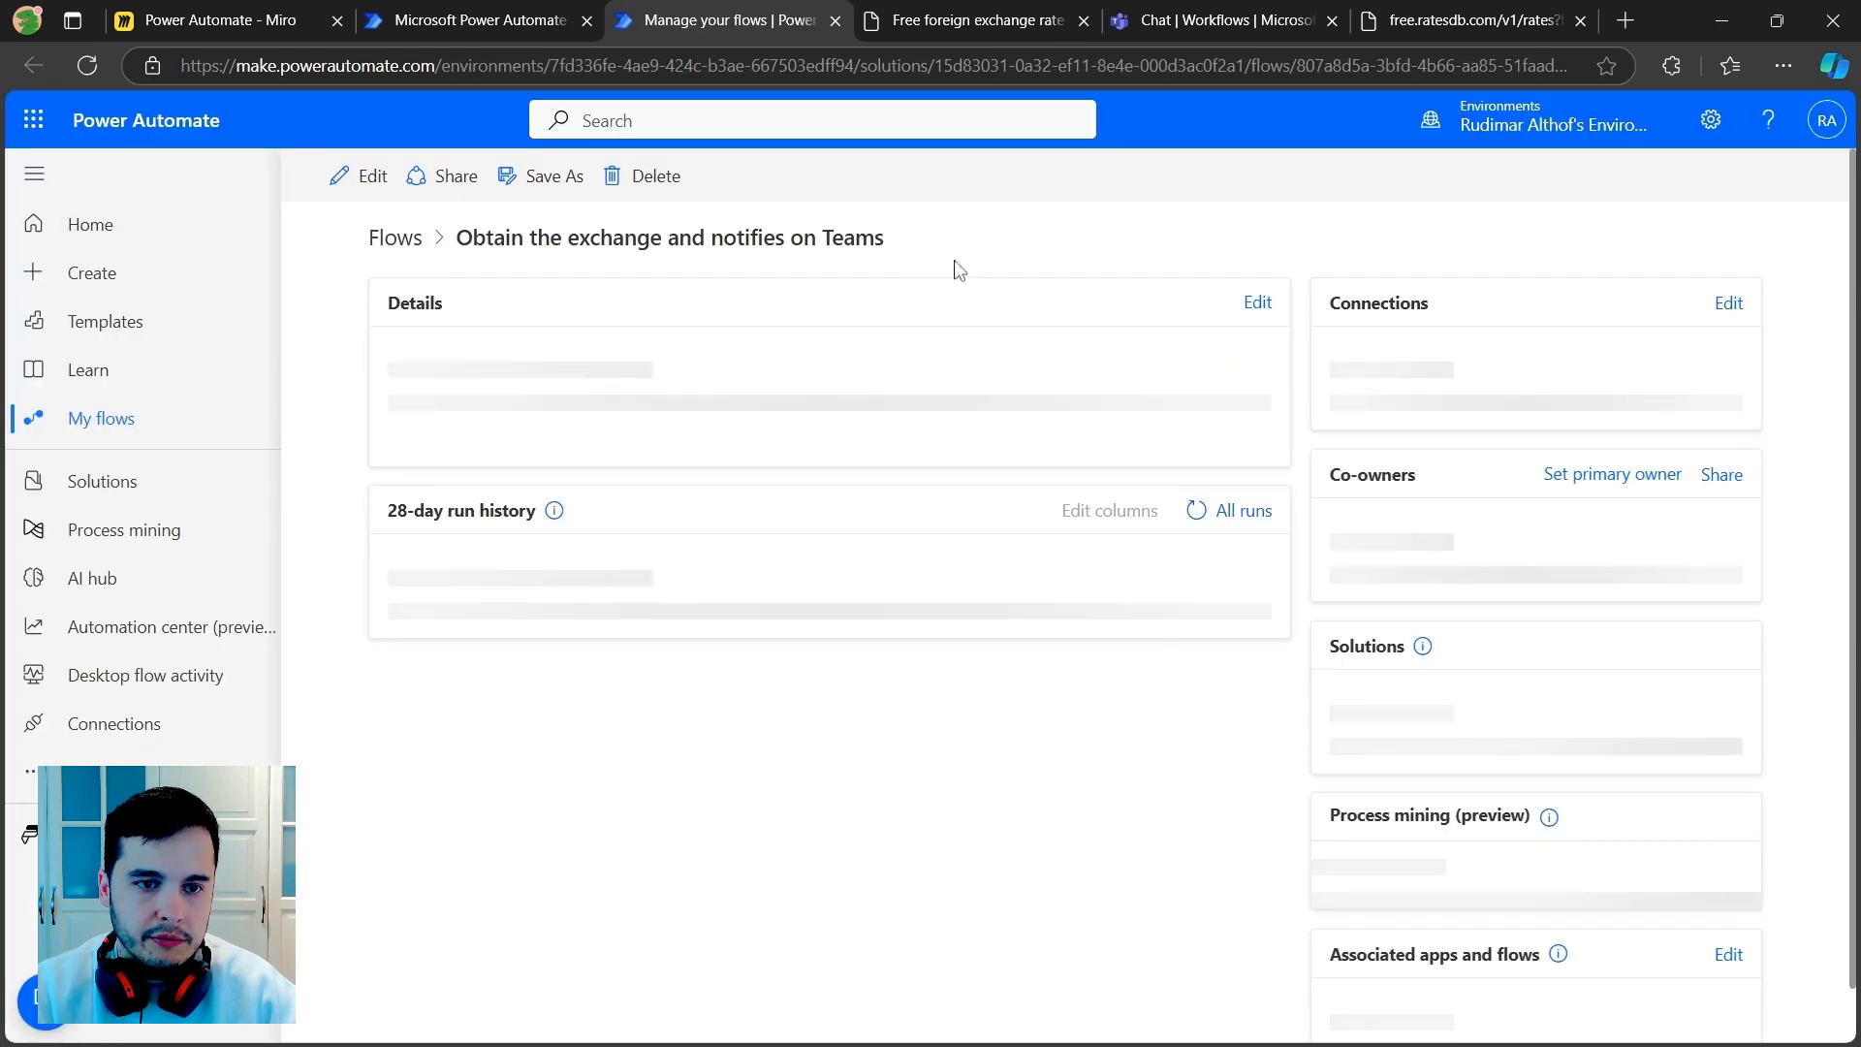
click(341, 180)
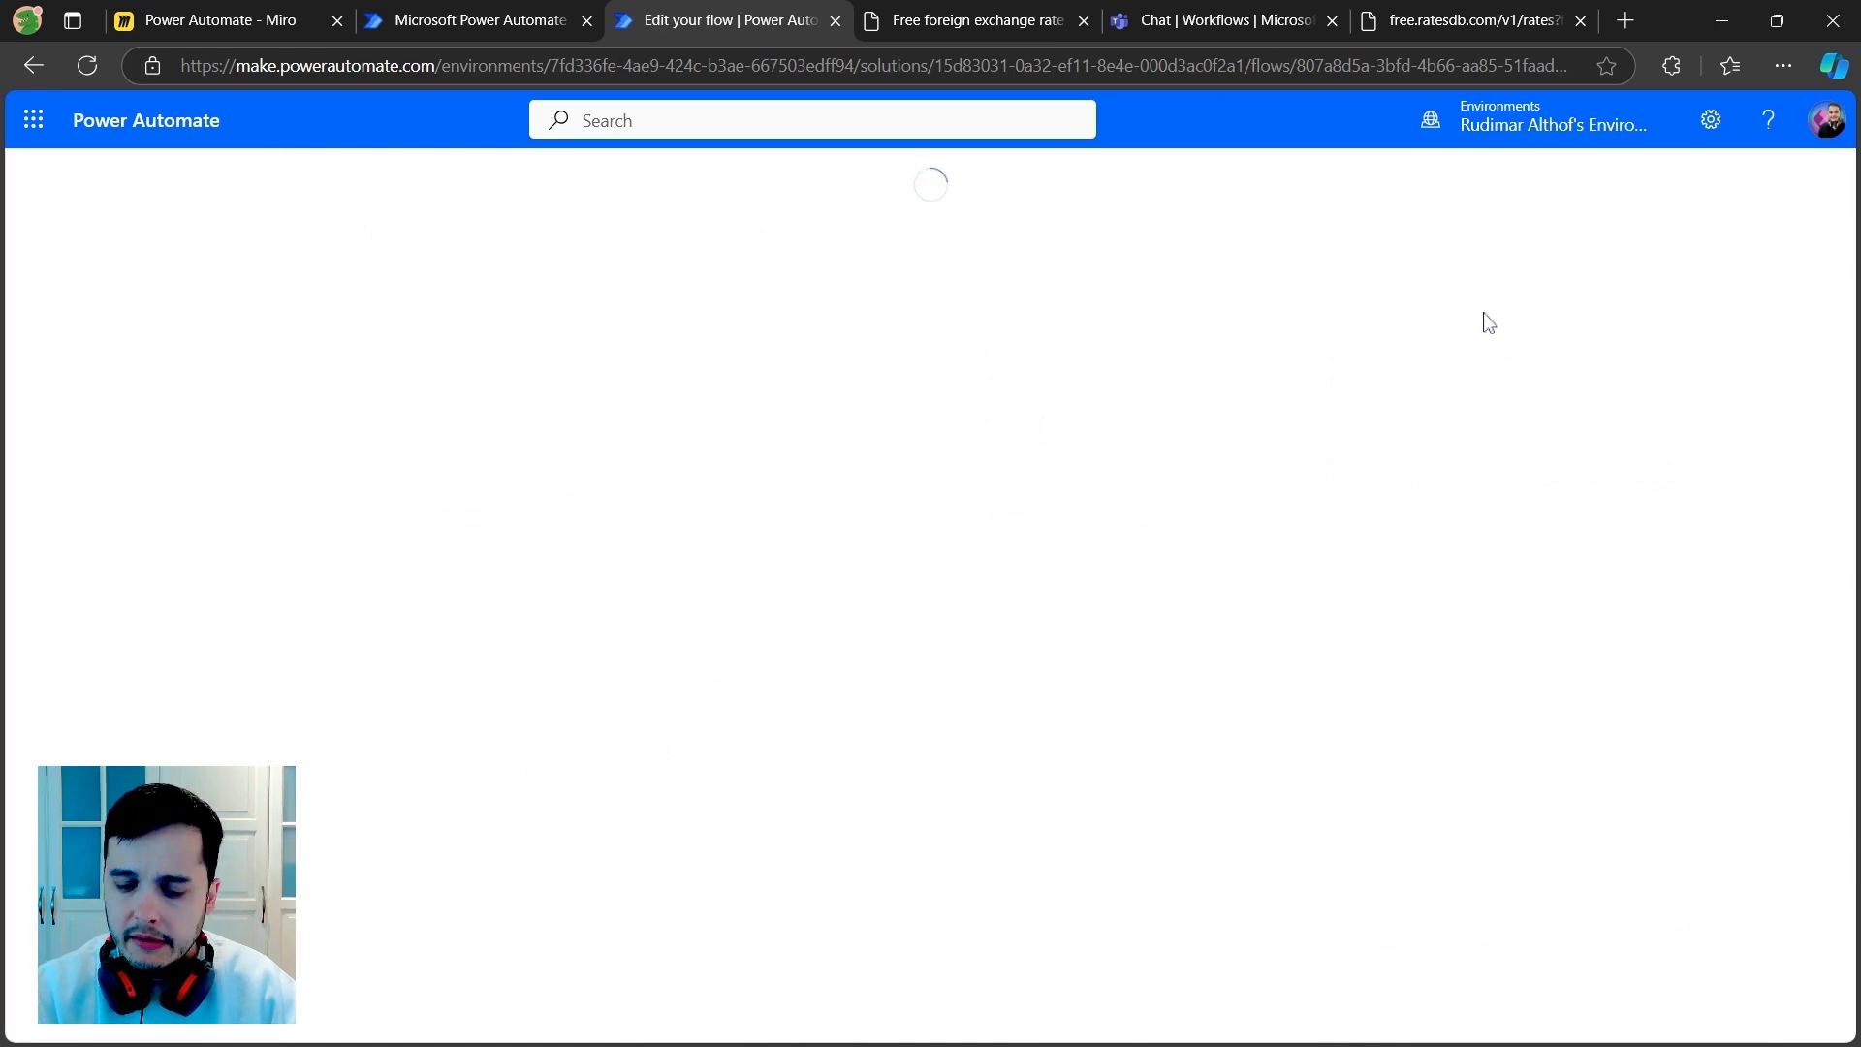
key(F11)
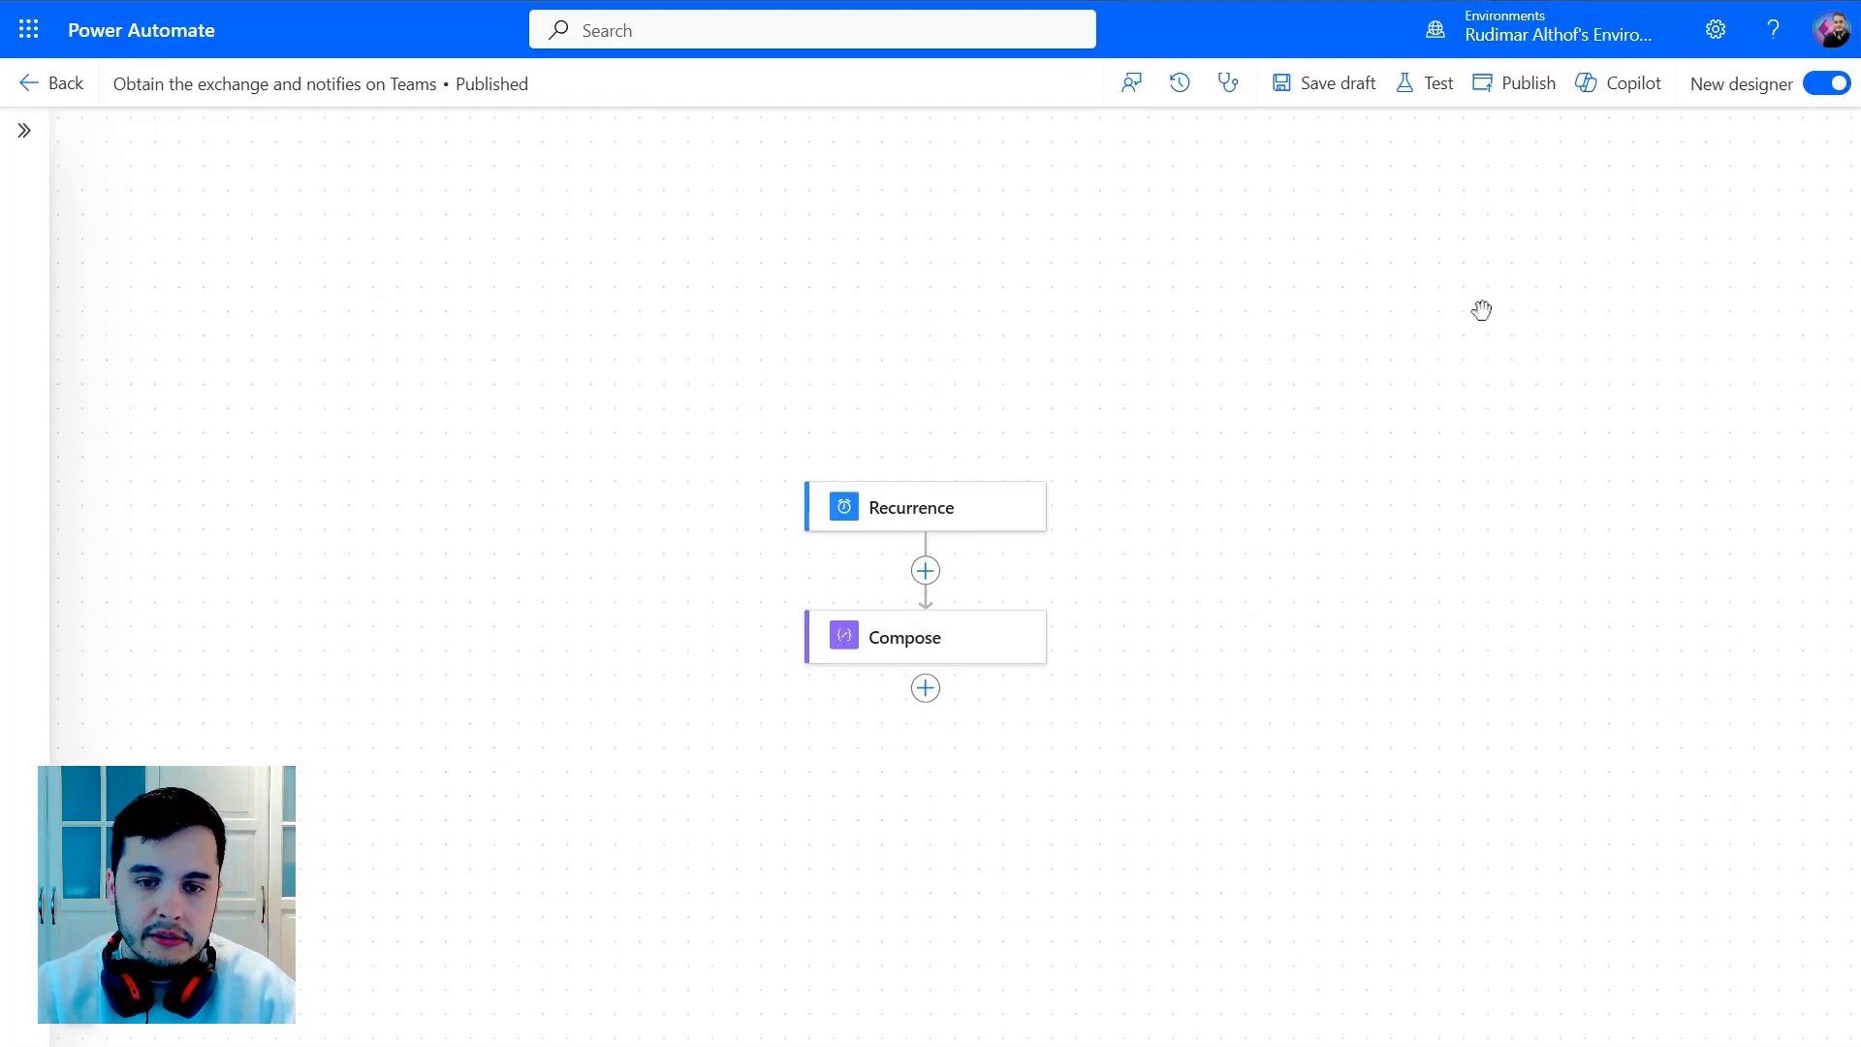
scroll(921, 552, up, 2)
scroll(1356, 425, up, 3)
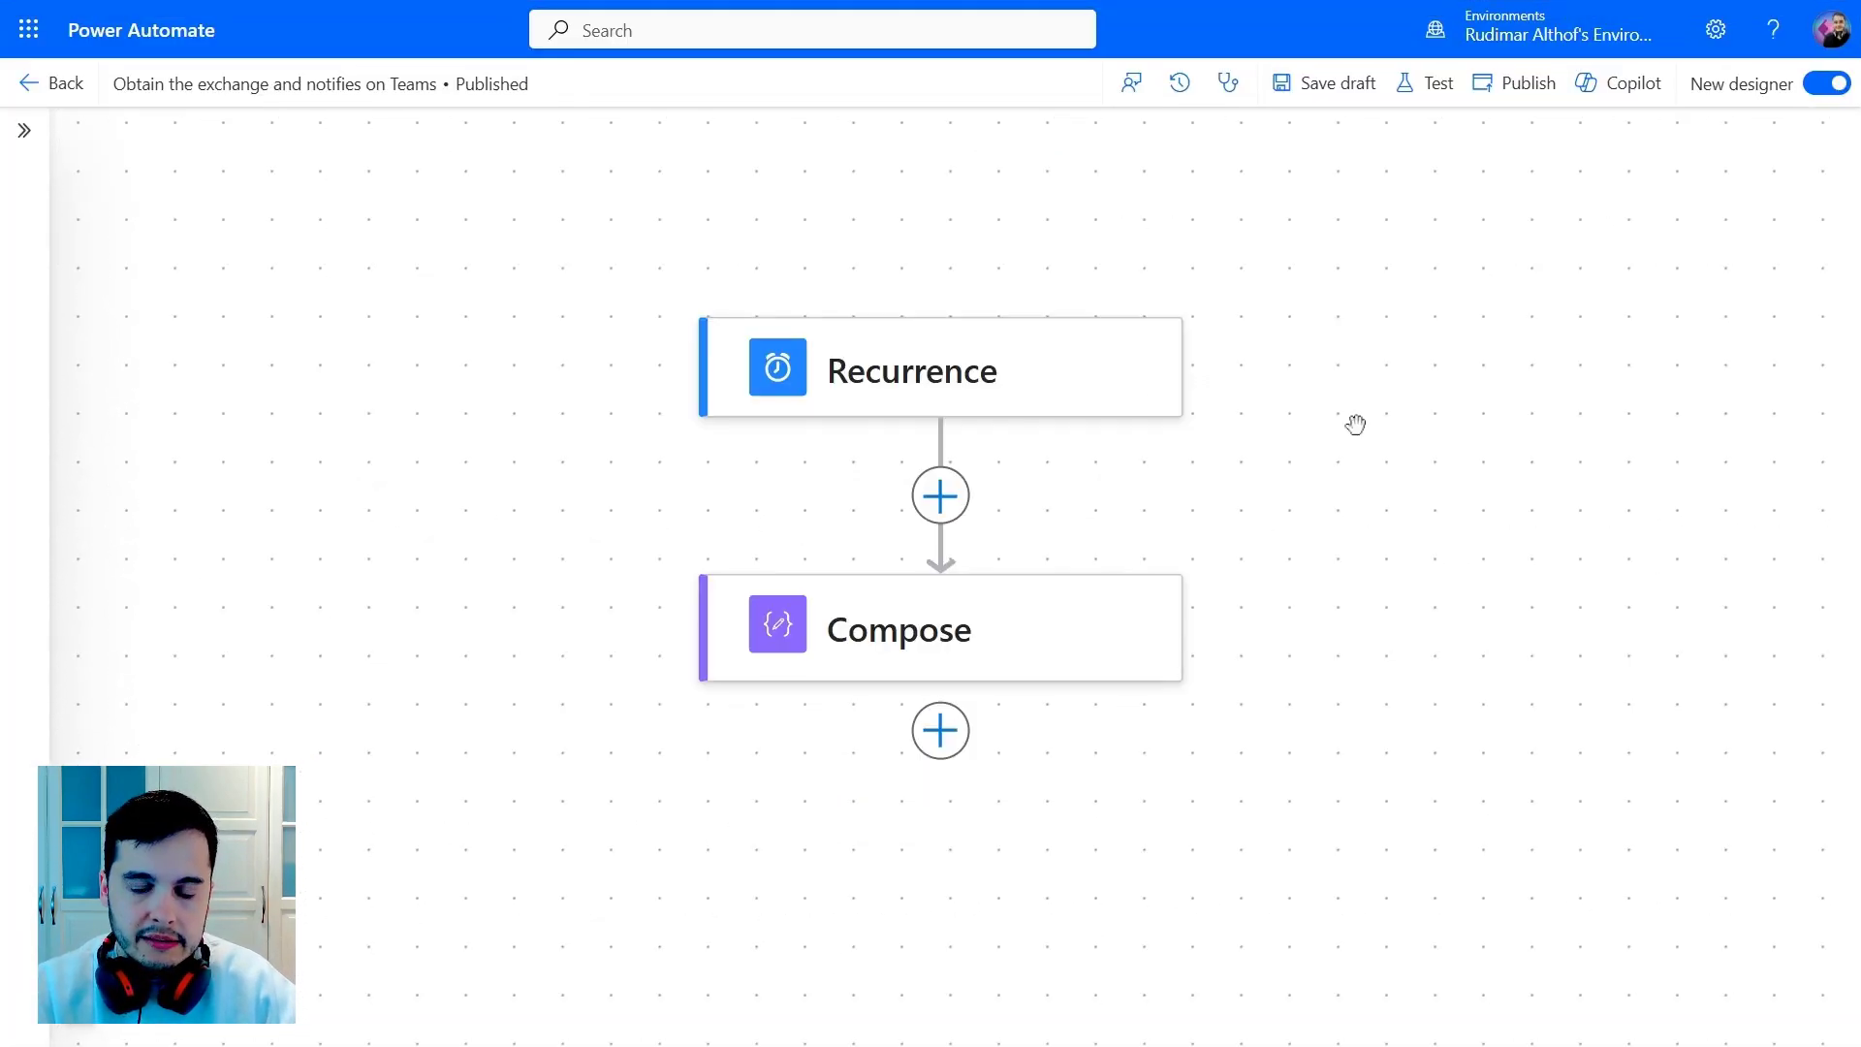
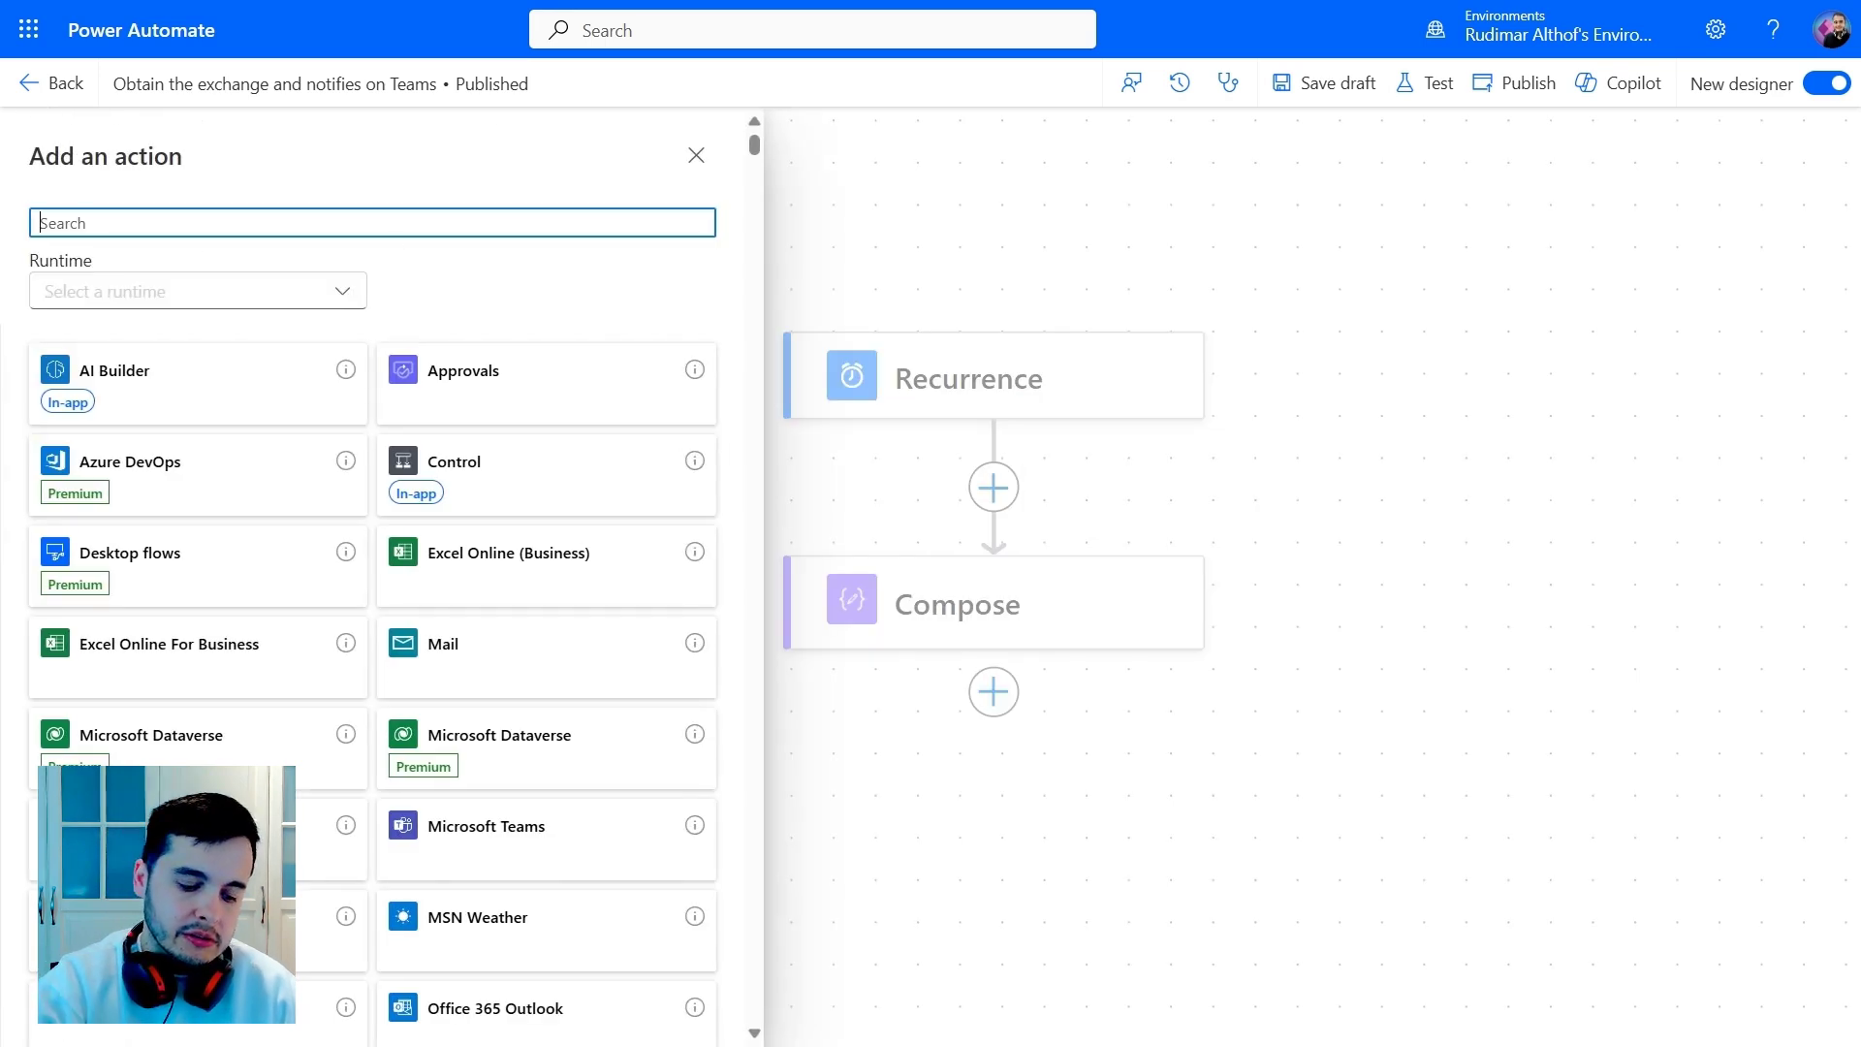
Step: Insert the built-in HTTP action between Recurrence and Compose
text(http)
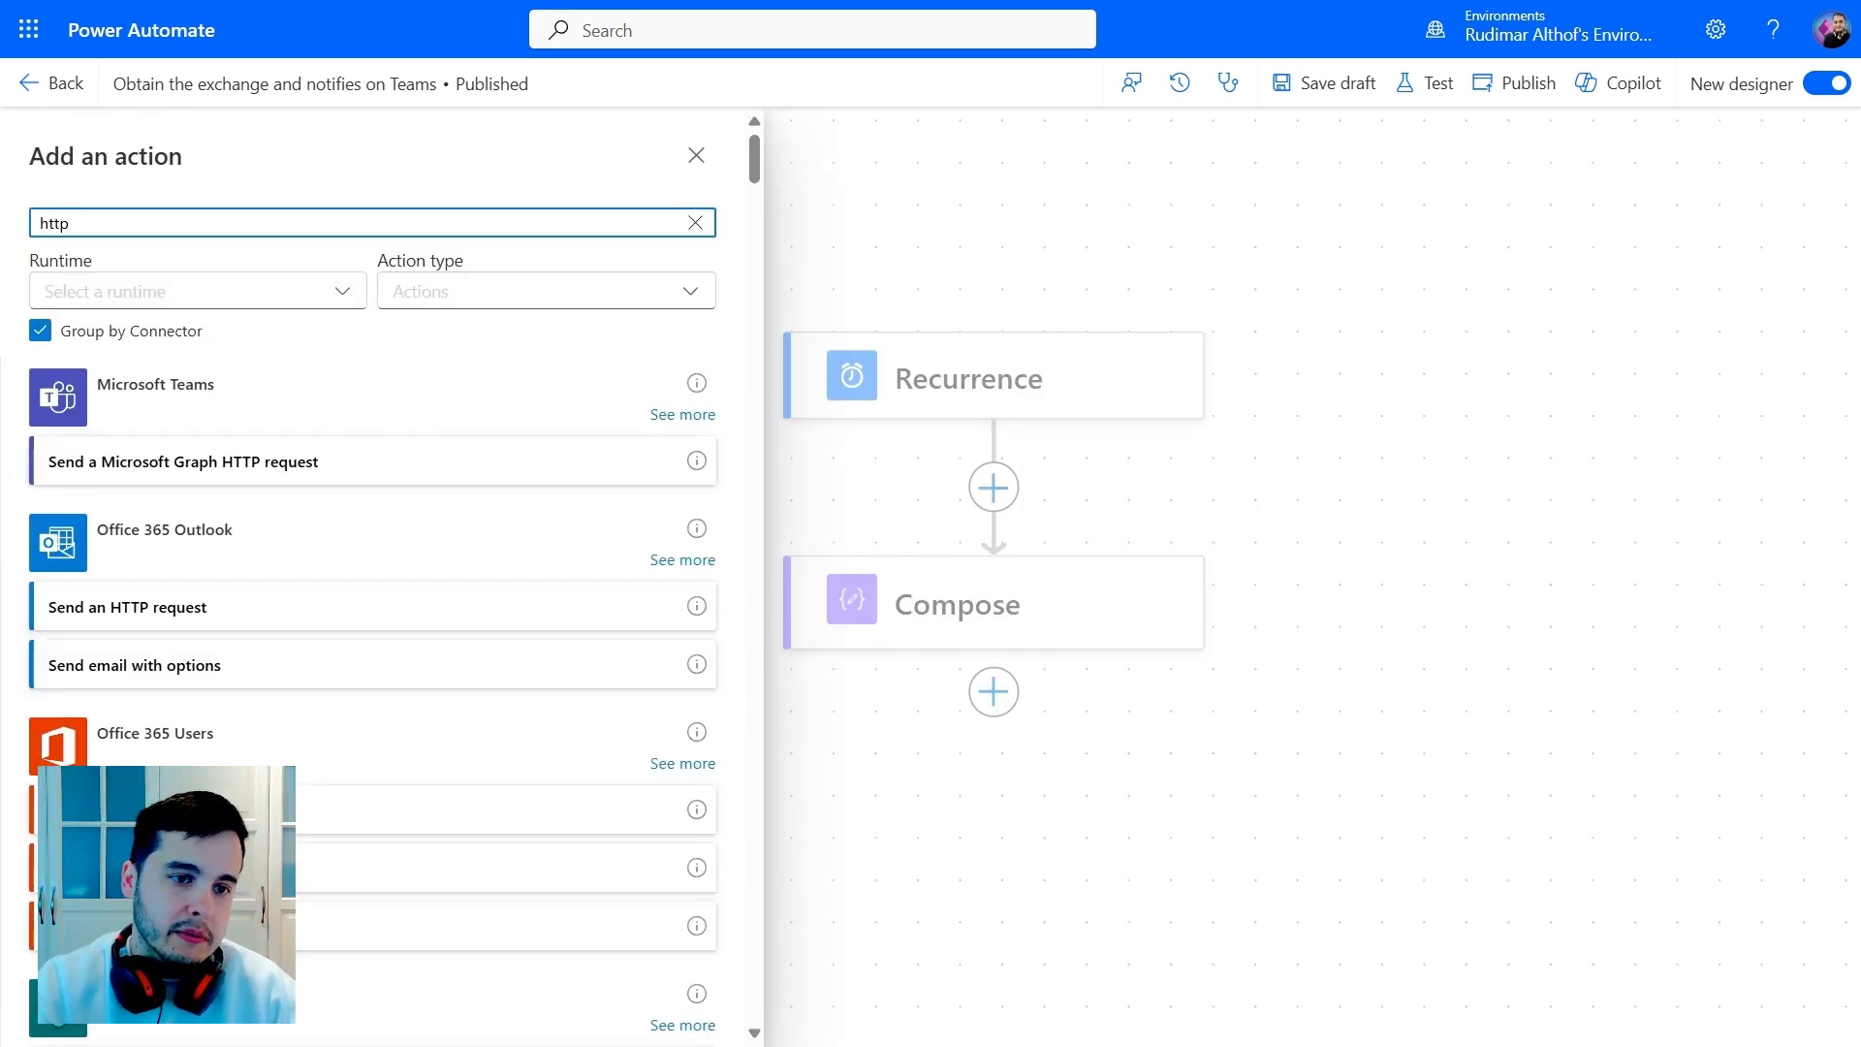
scroll(368, 417, down, 5)
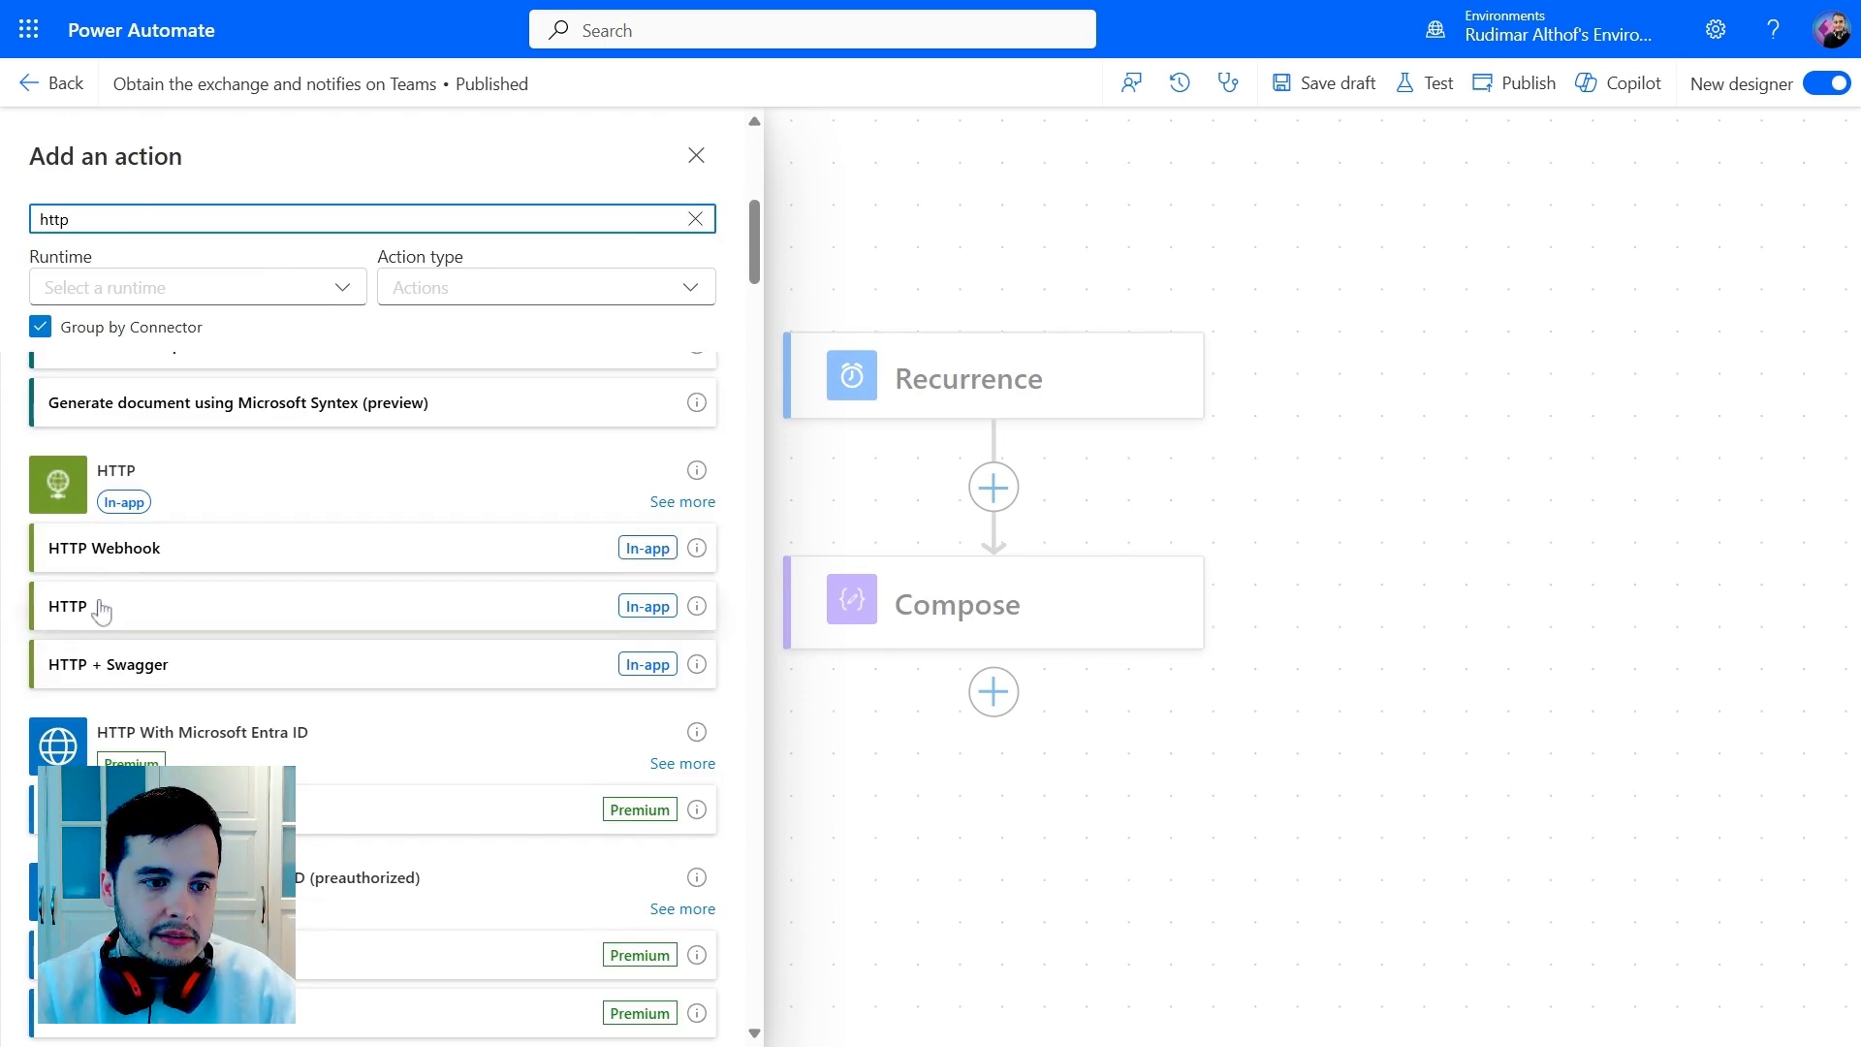
click(143, 615)
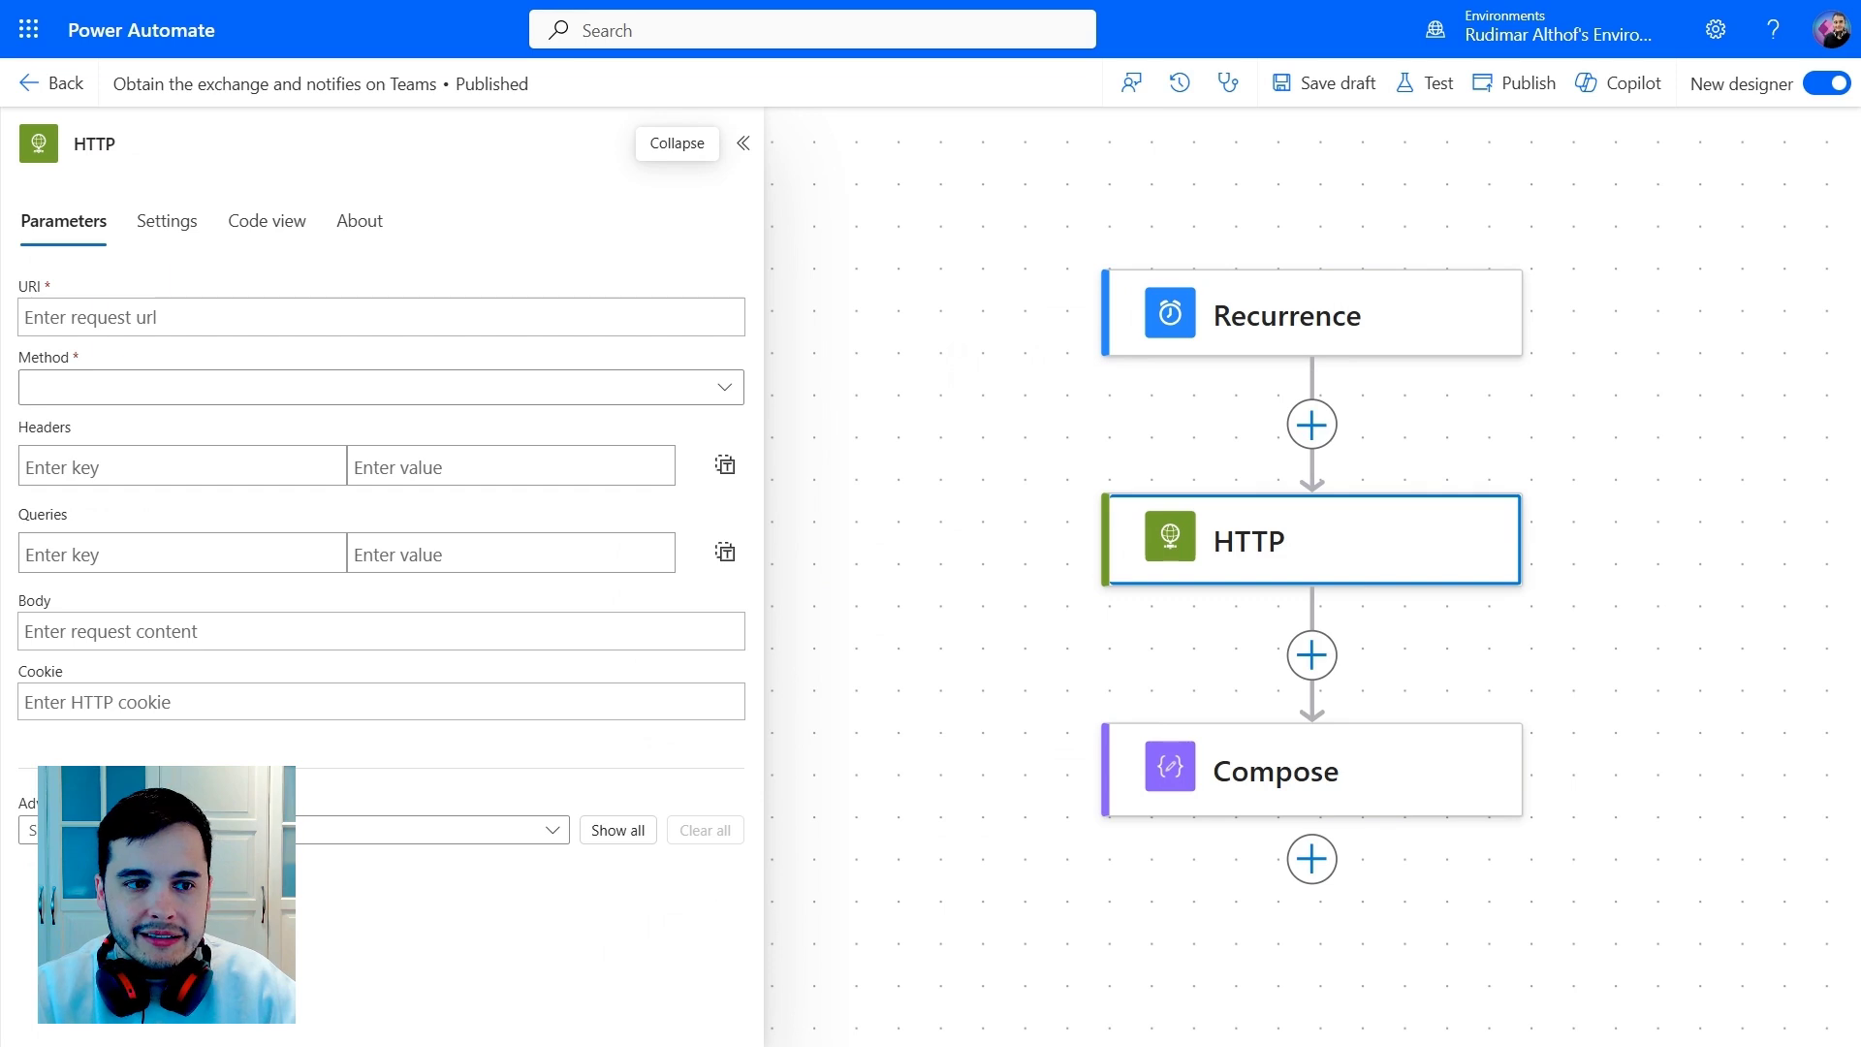
Step: Copy the complete EUR to USD request URL from the browser page showing the RatesDB response
click(25, 317)
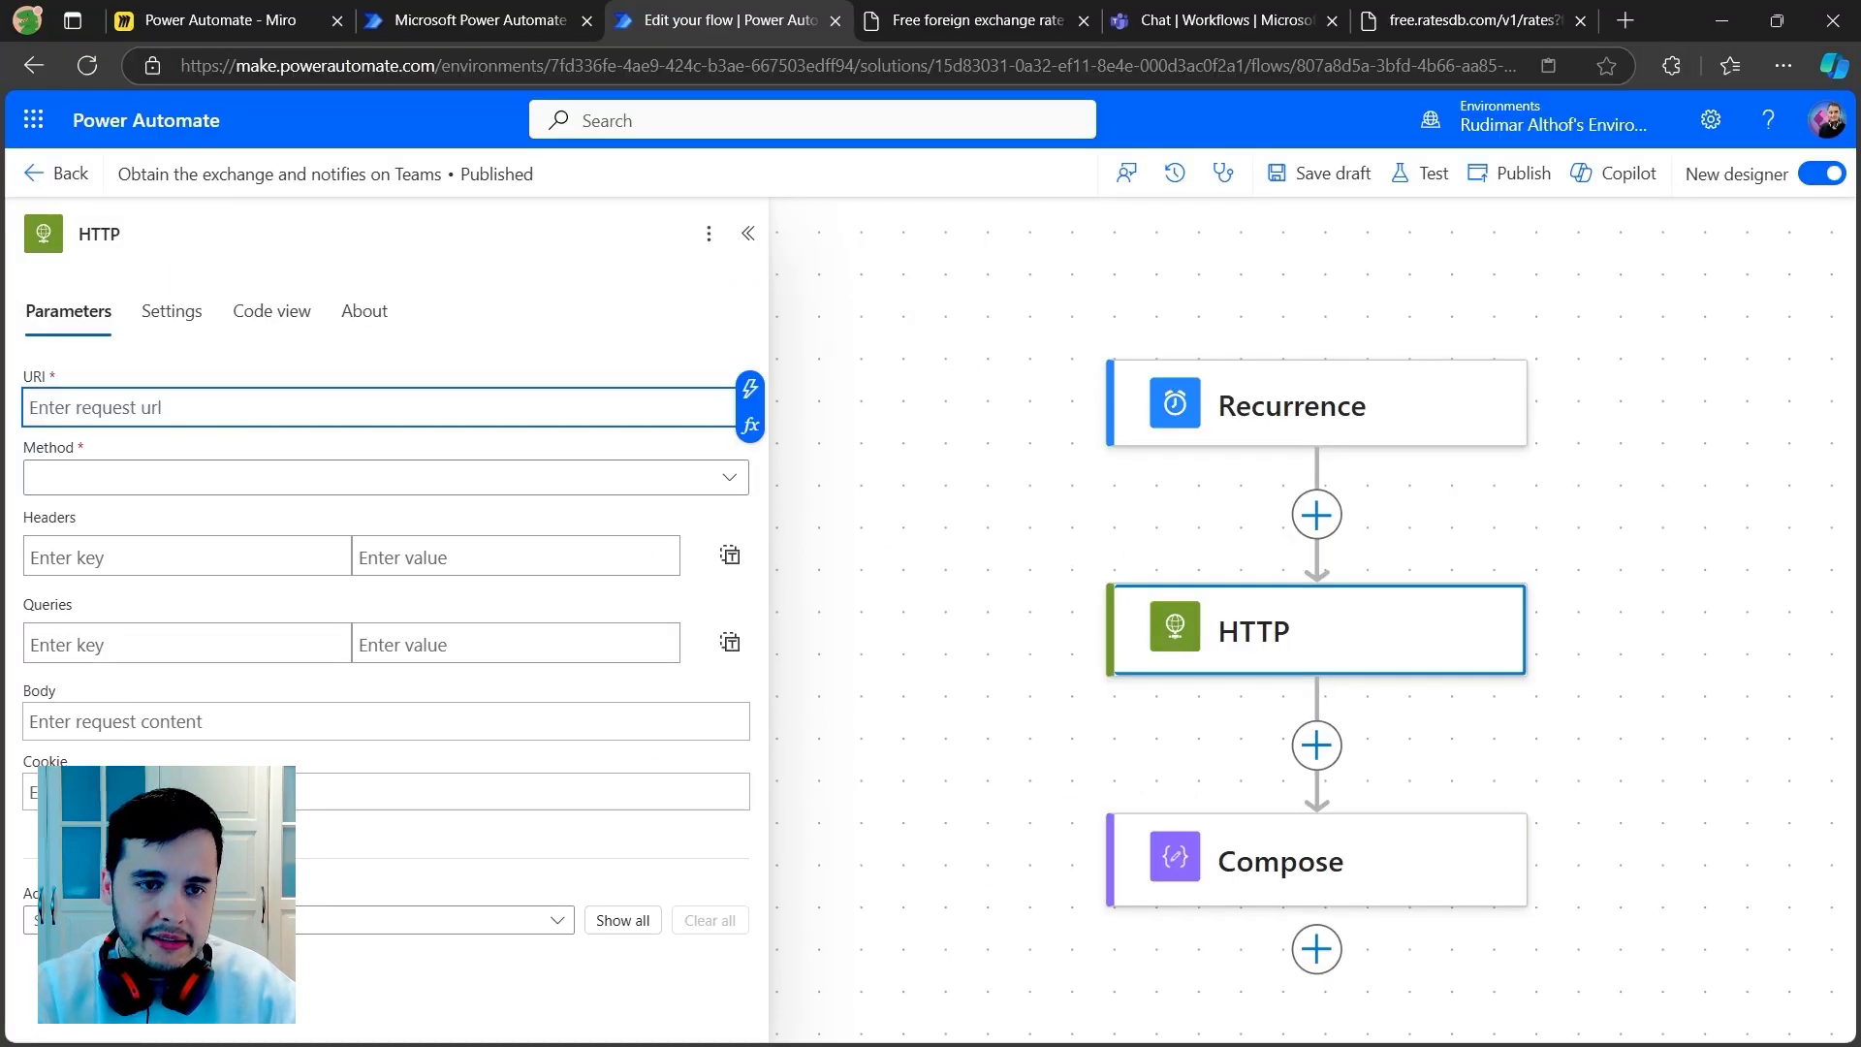
click(1473, 19)
click(586, 65)
drag(586, 65, 181, 65)
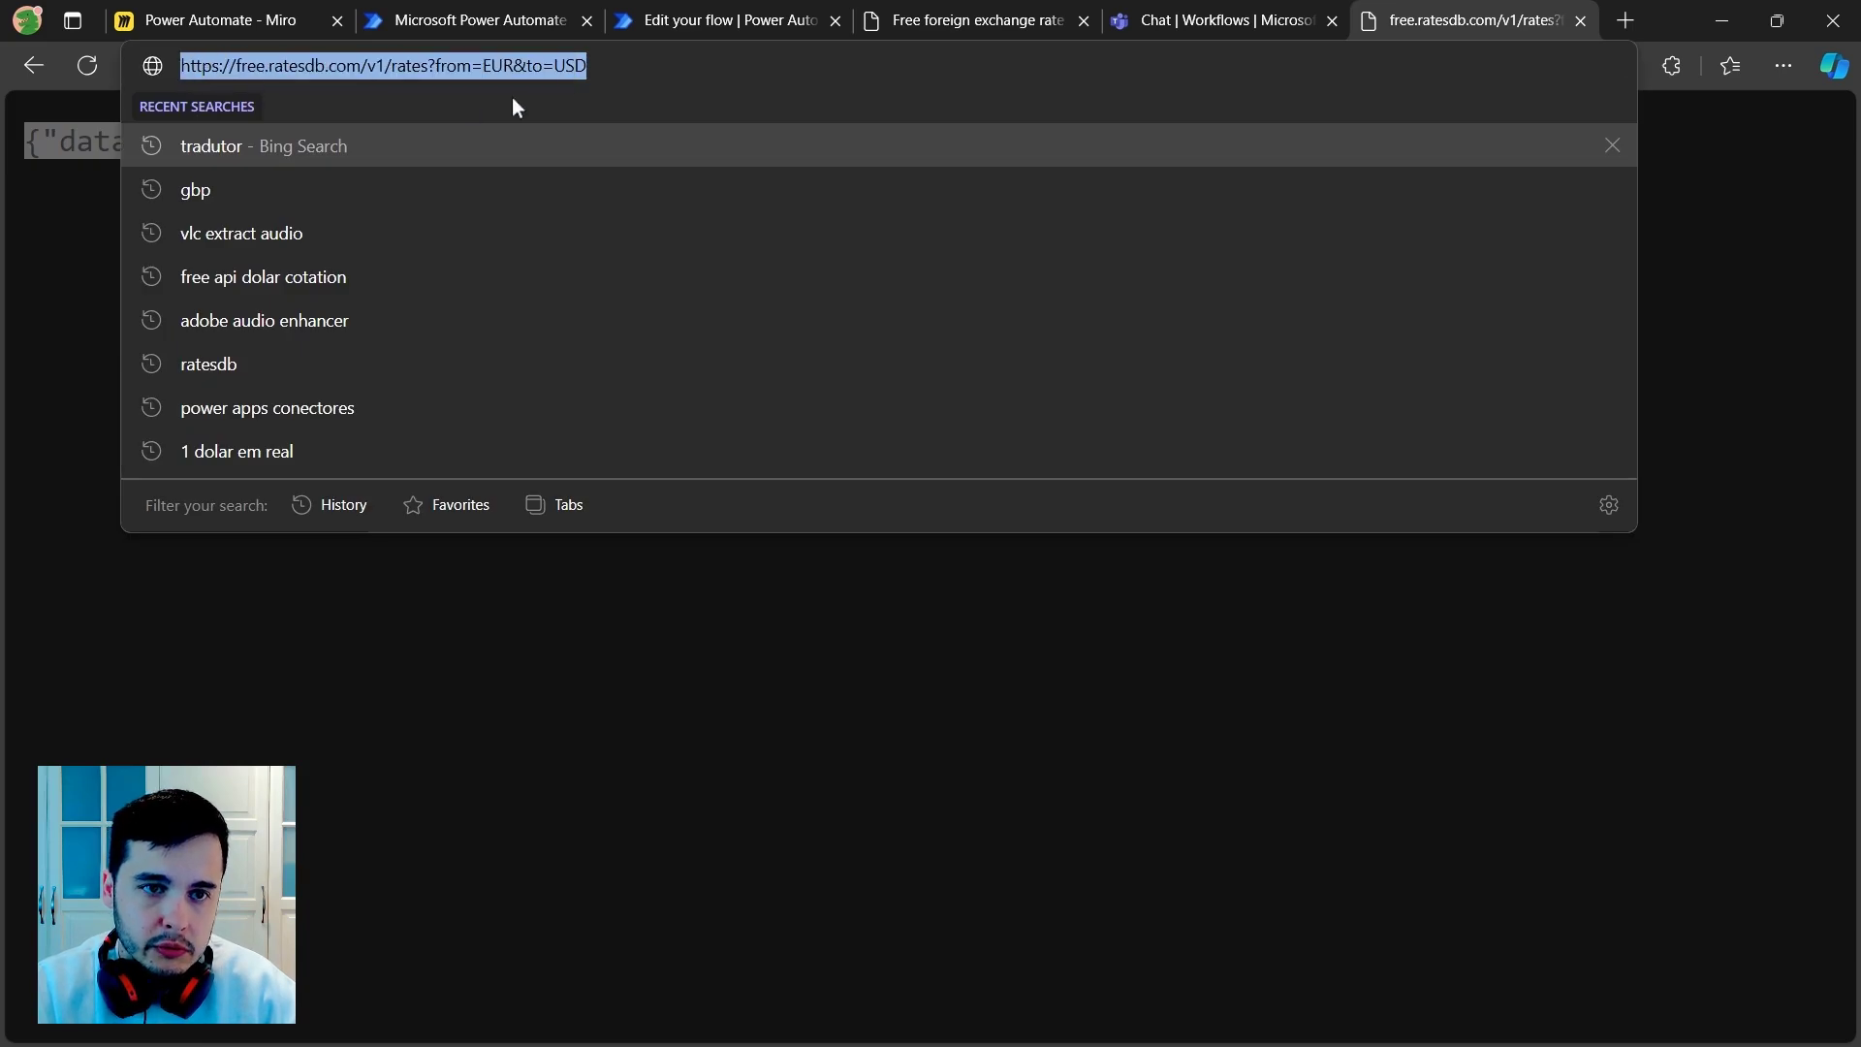
click(569, 68)
double_click(570, 66)
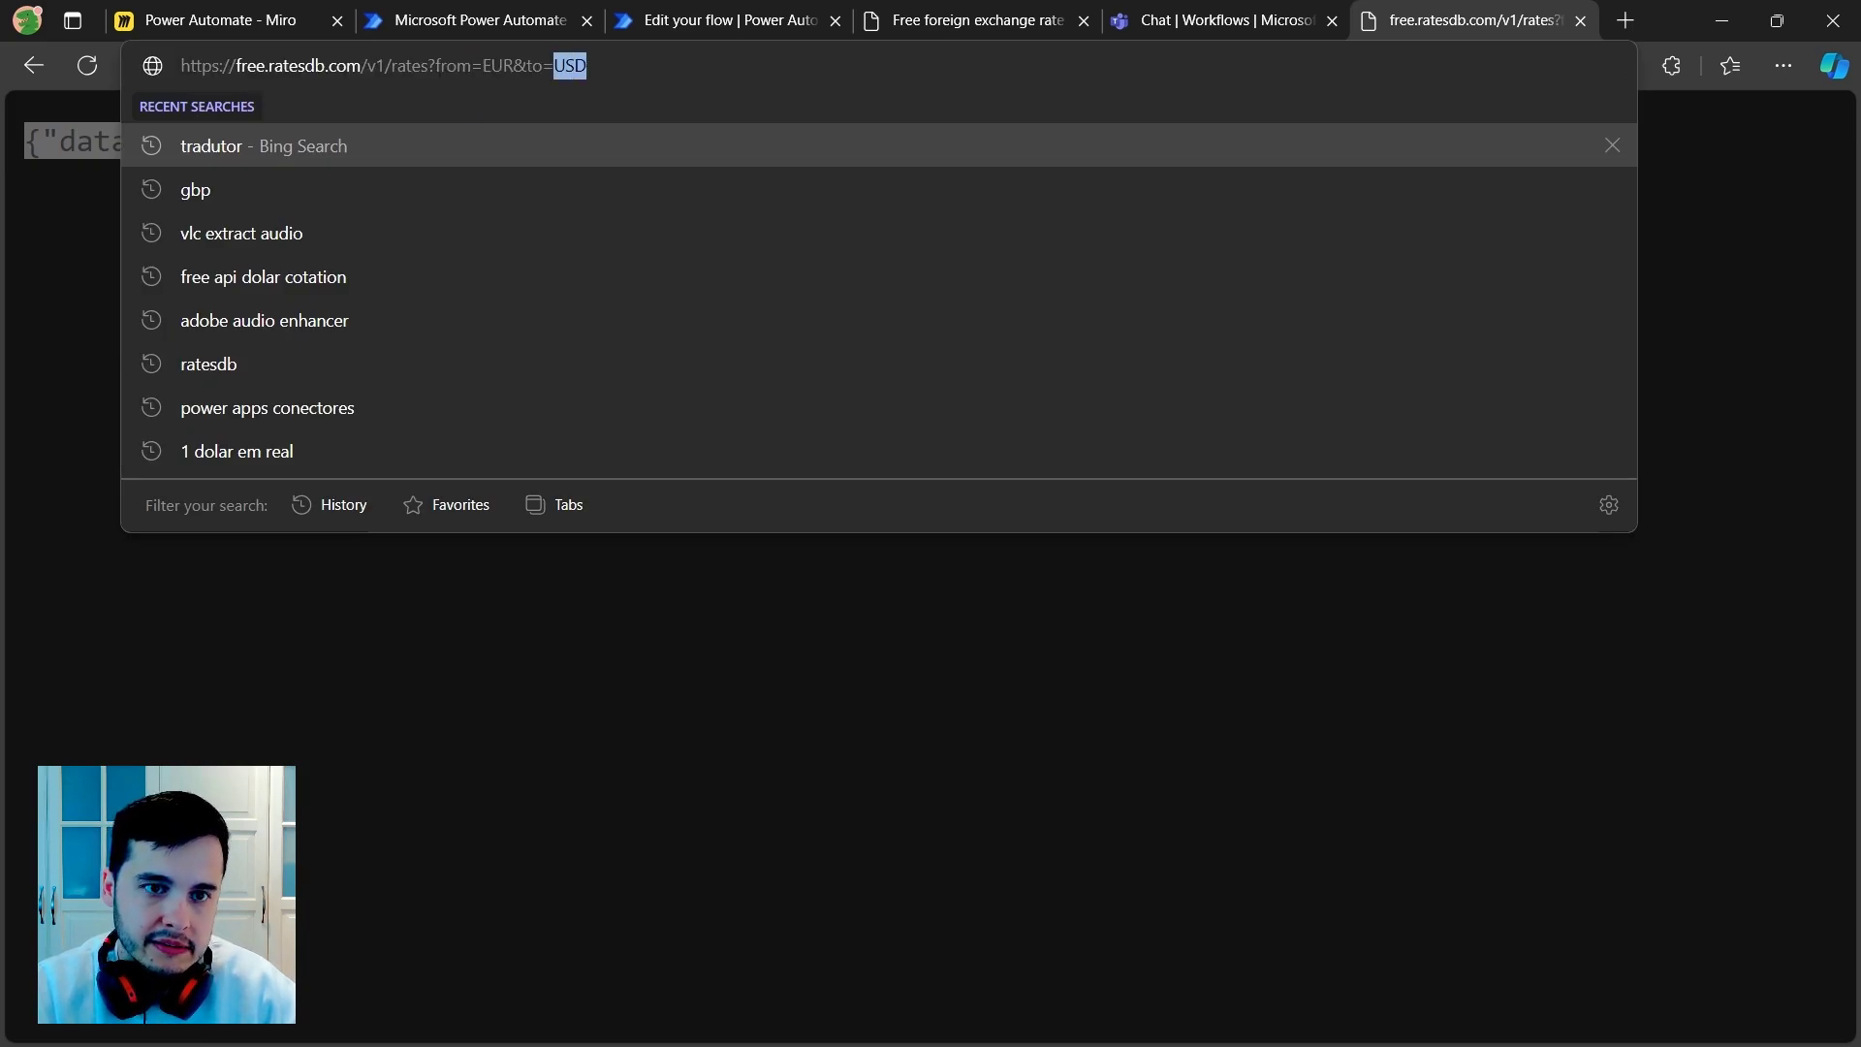
click(587, 65)
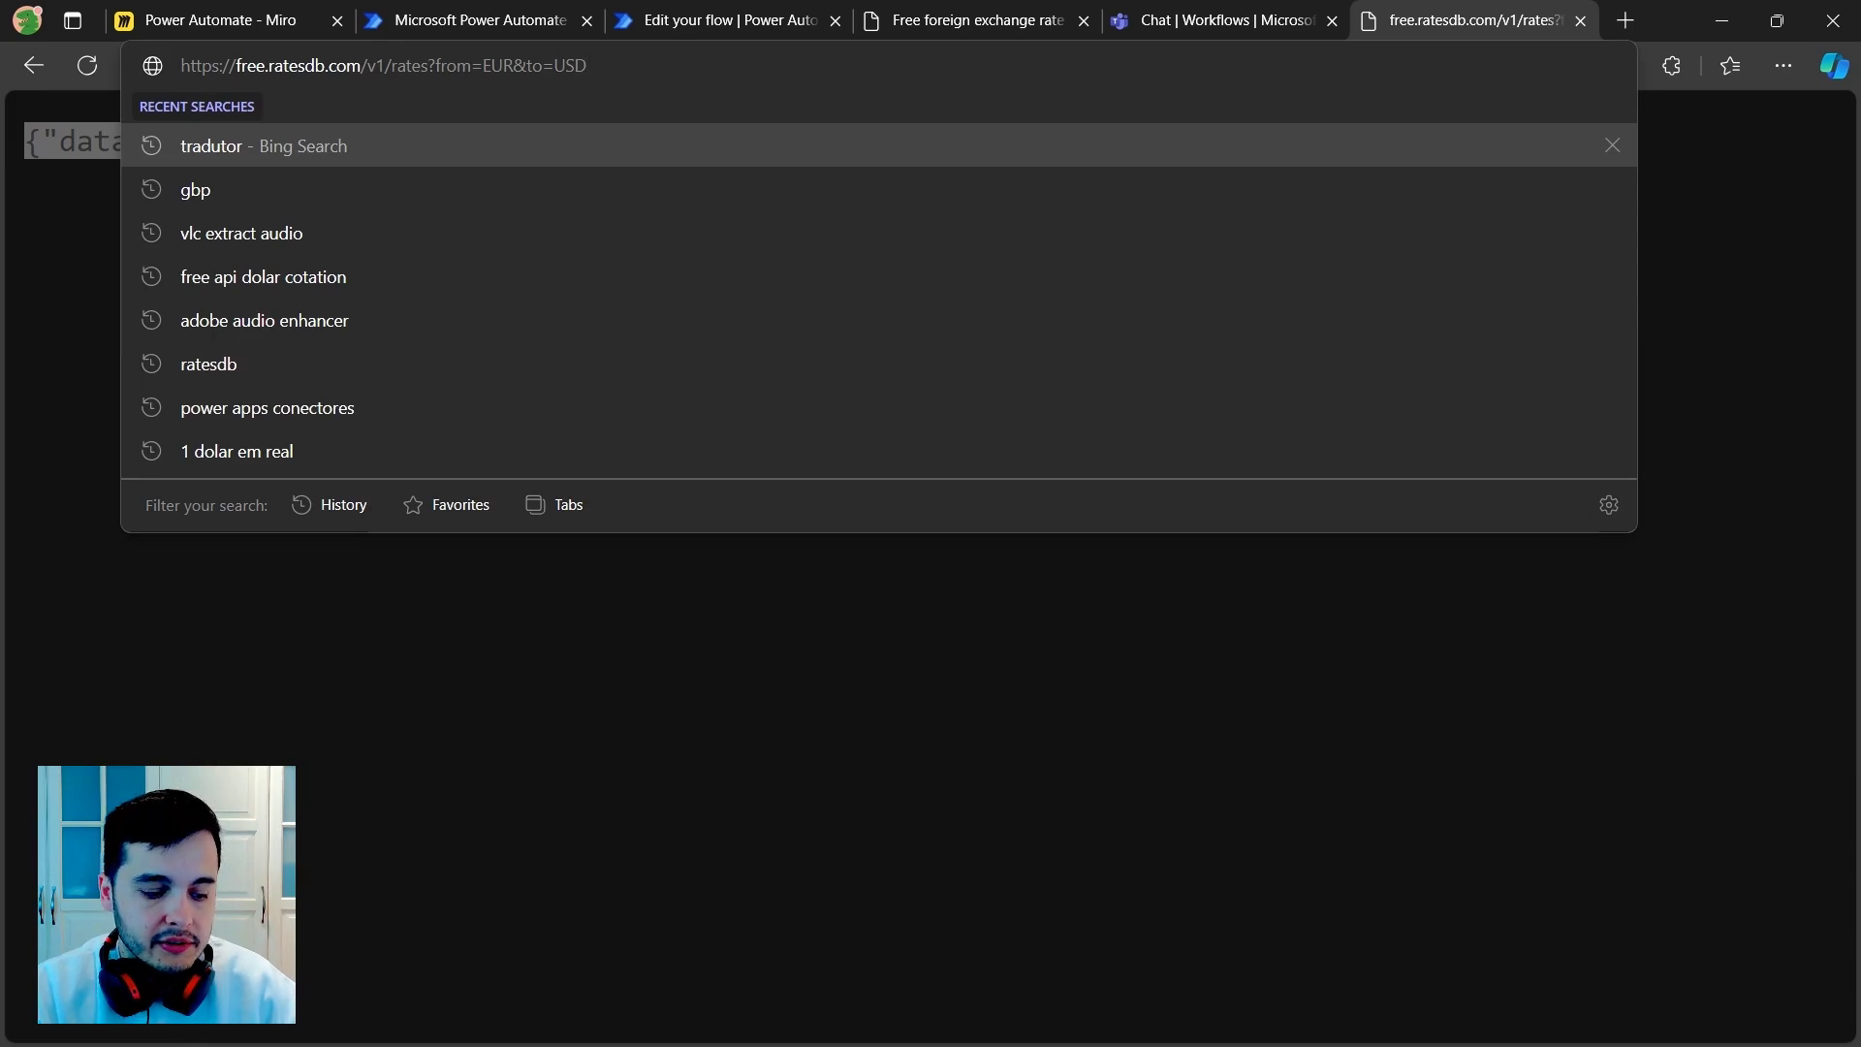
key(ctrl+a)
key(ctrl+c)
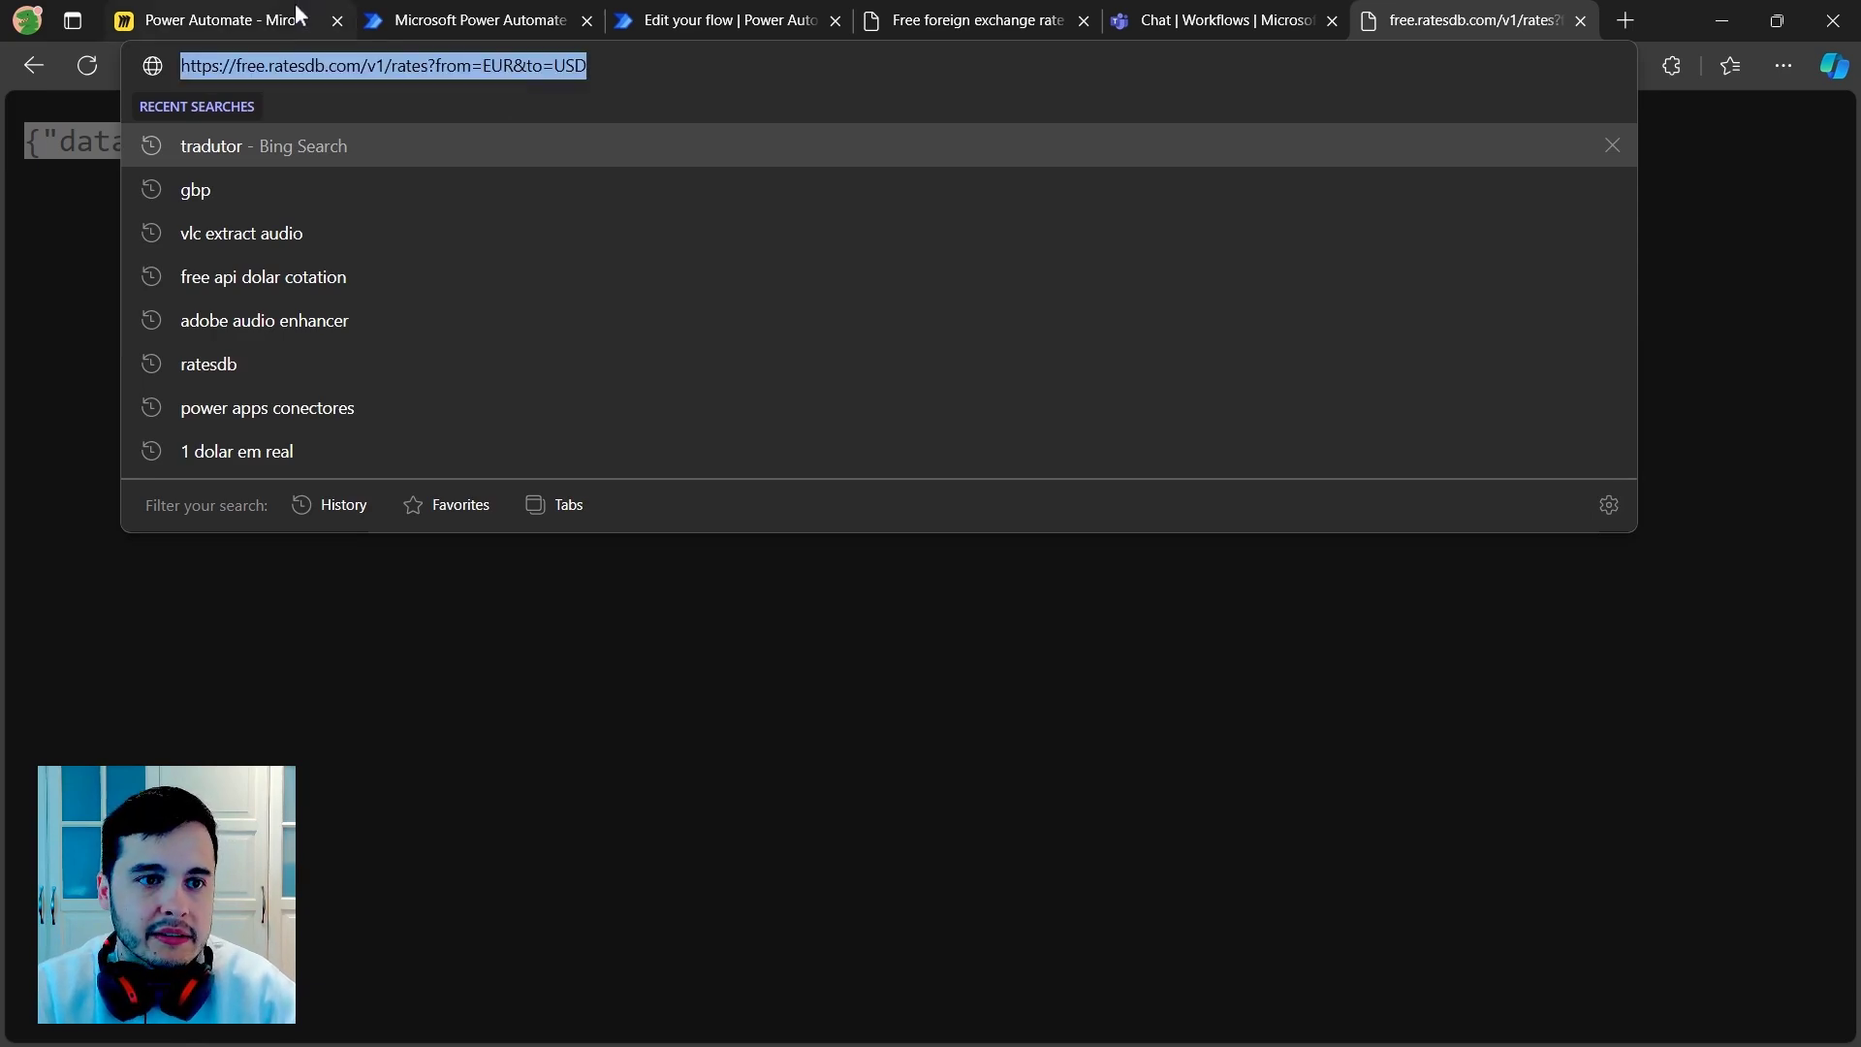
click(979, 24)
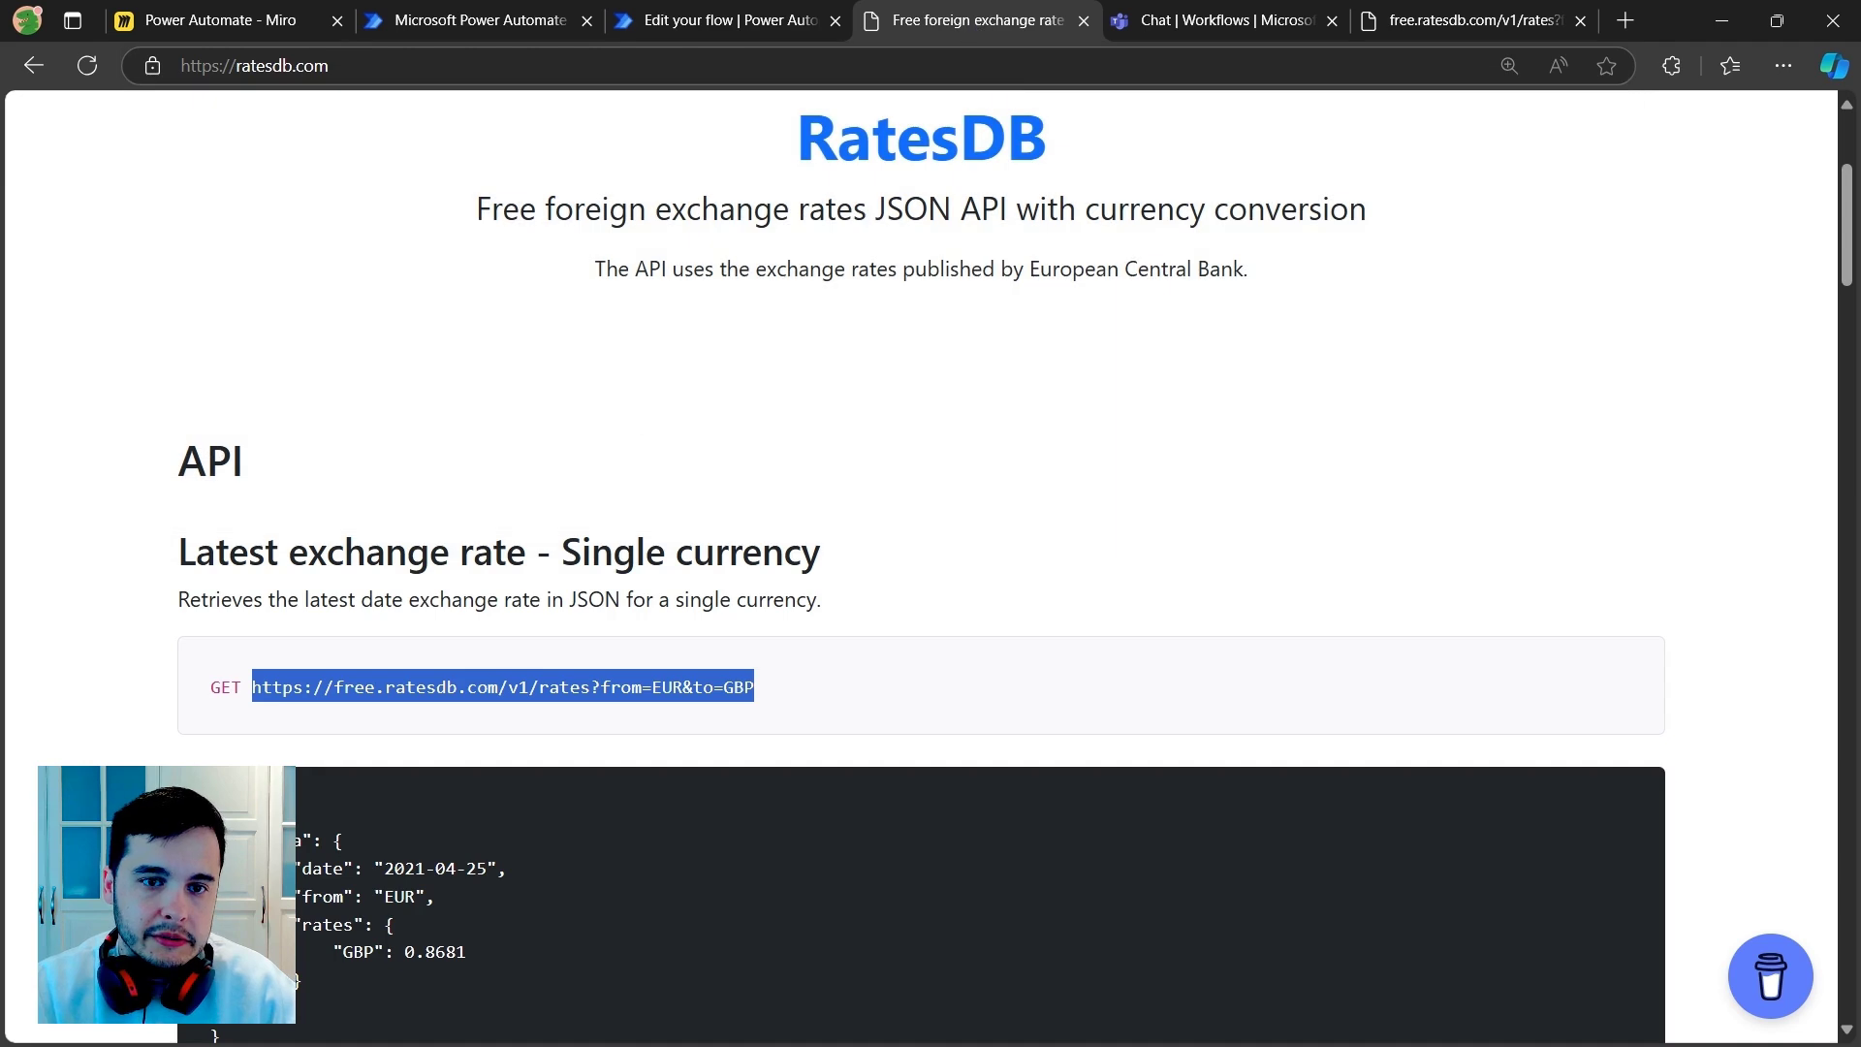
scroll(605, 248, up, 1)
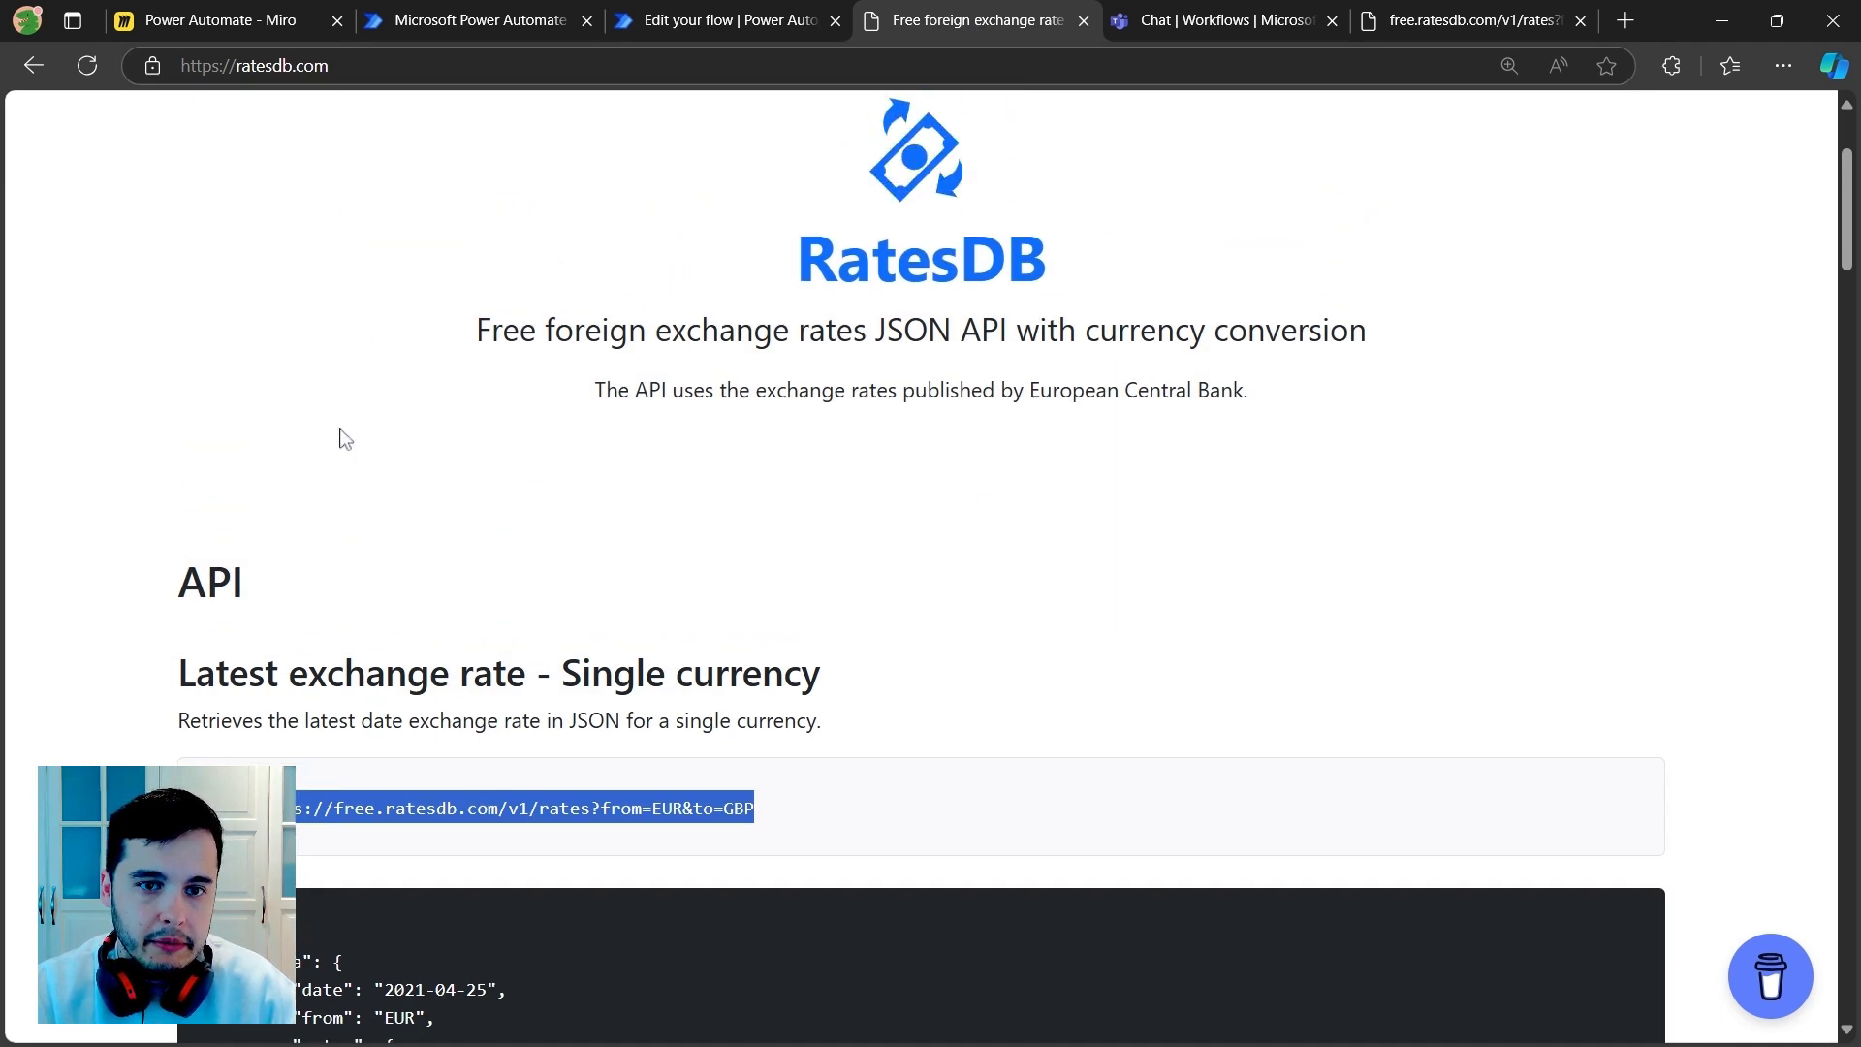
click(475, 19)
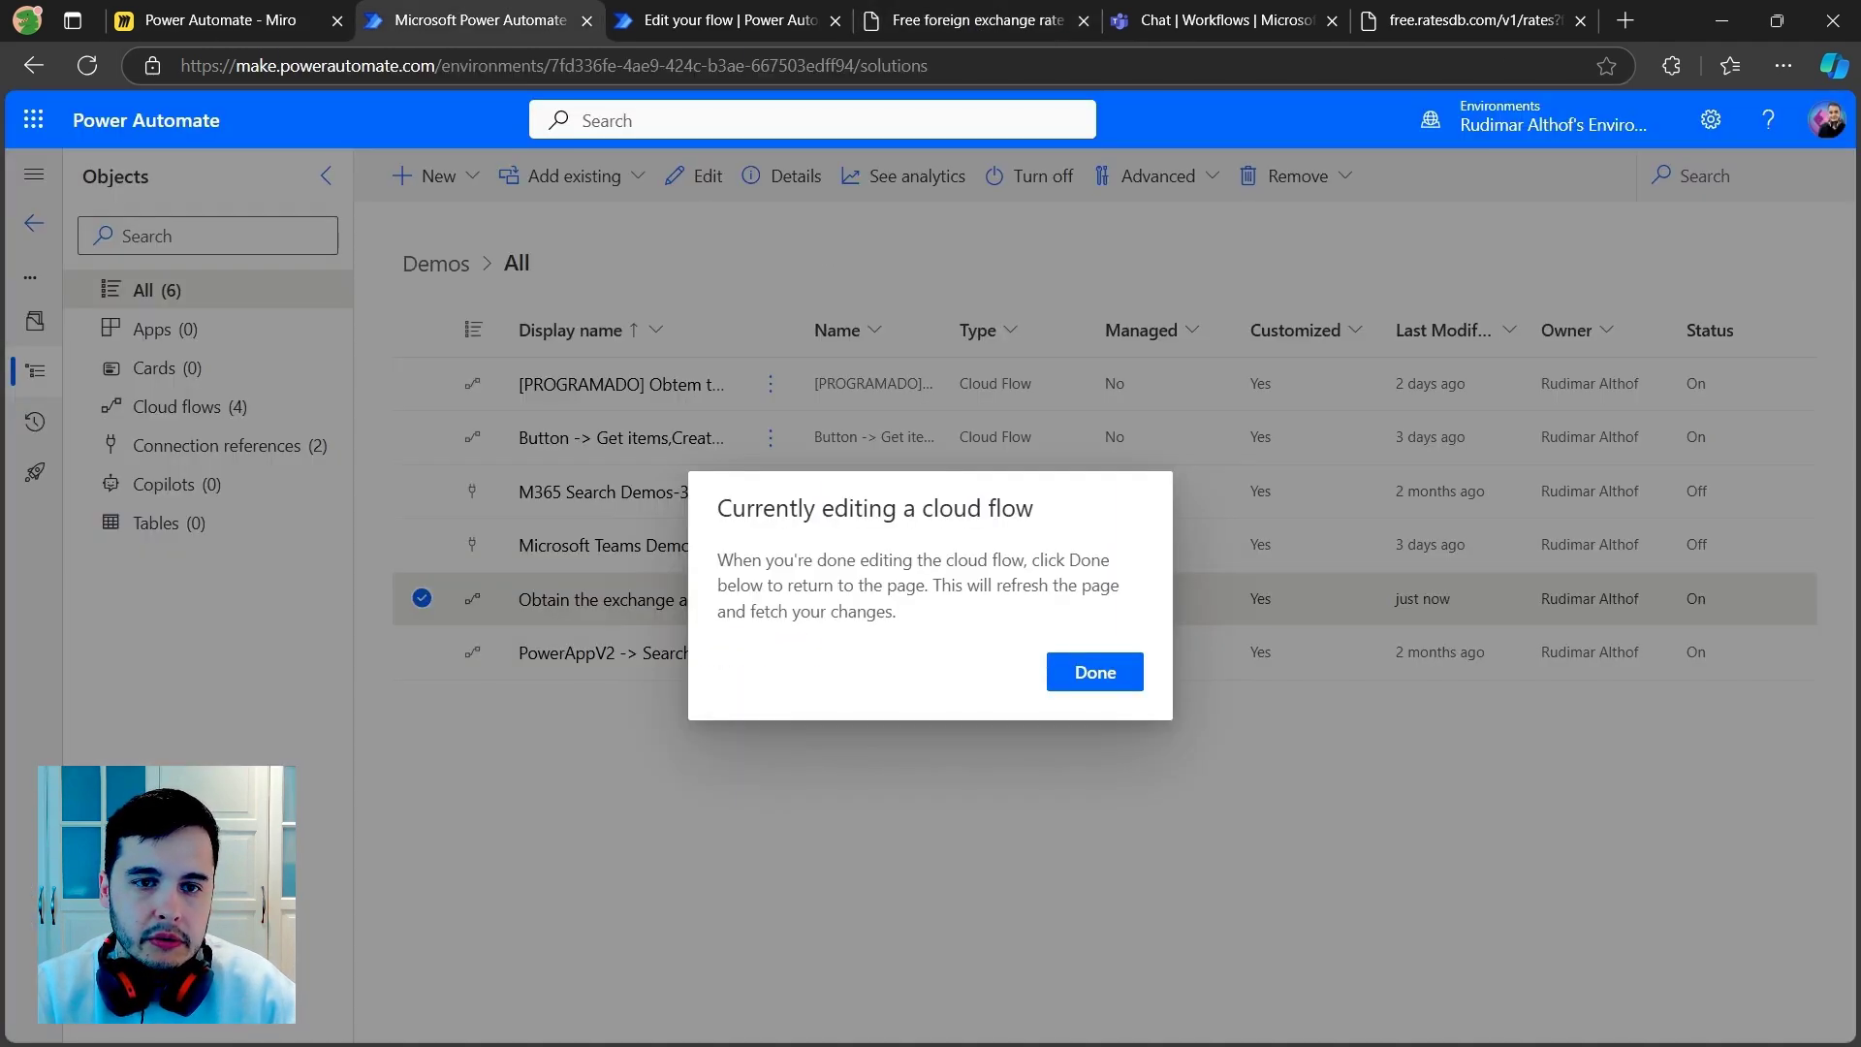
click(737, 20)
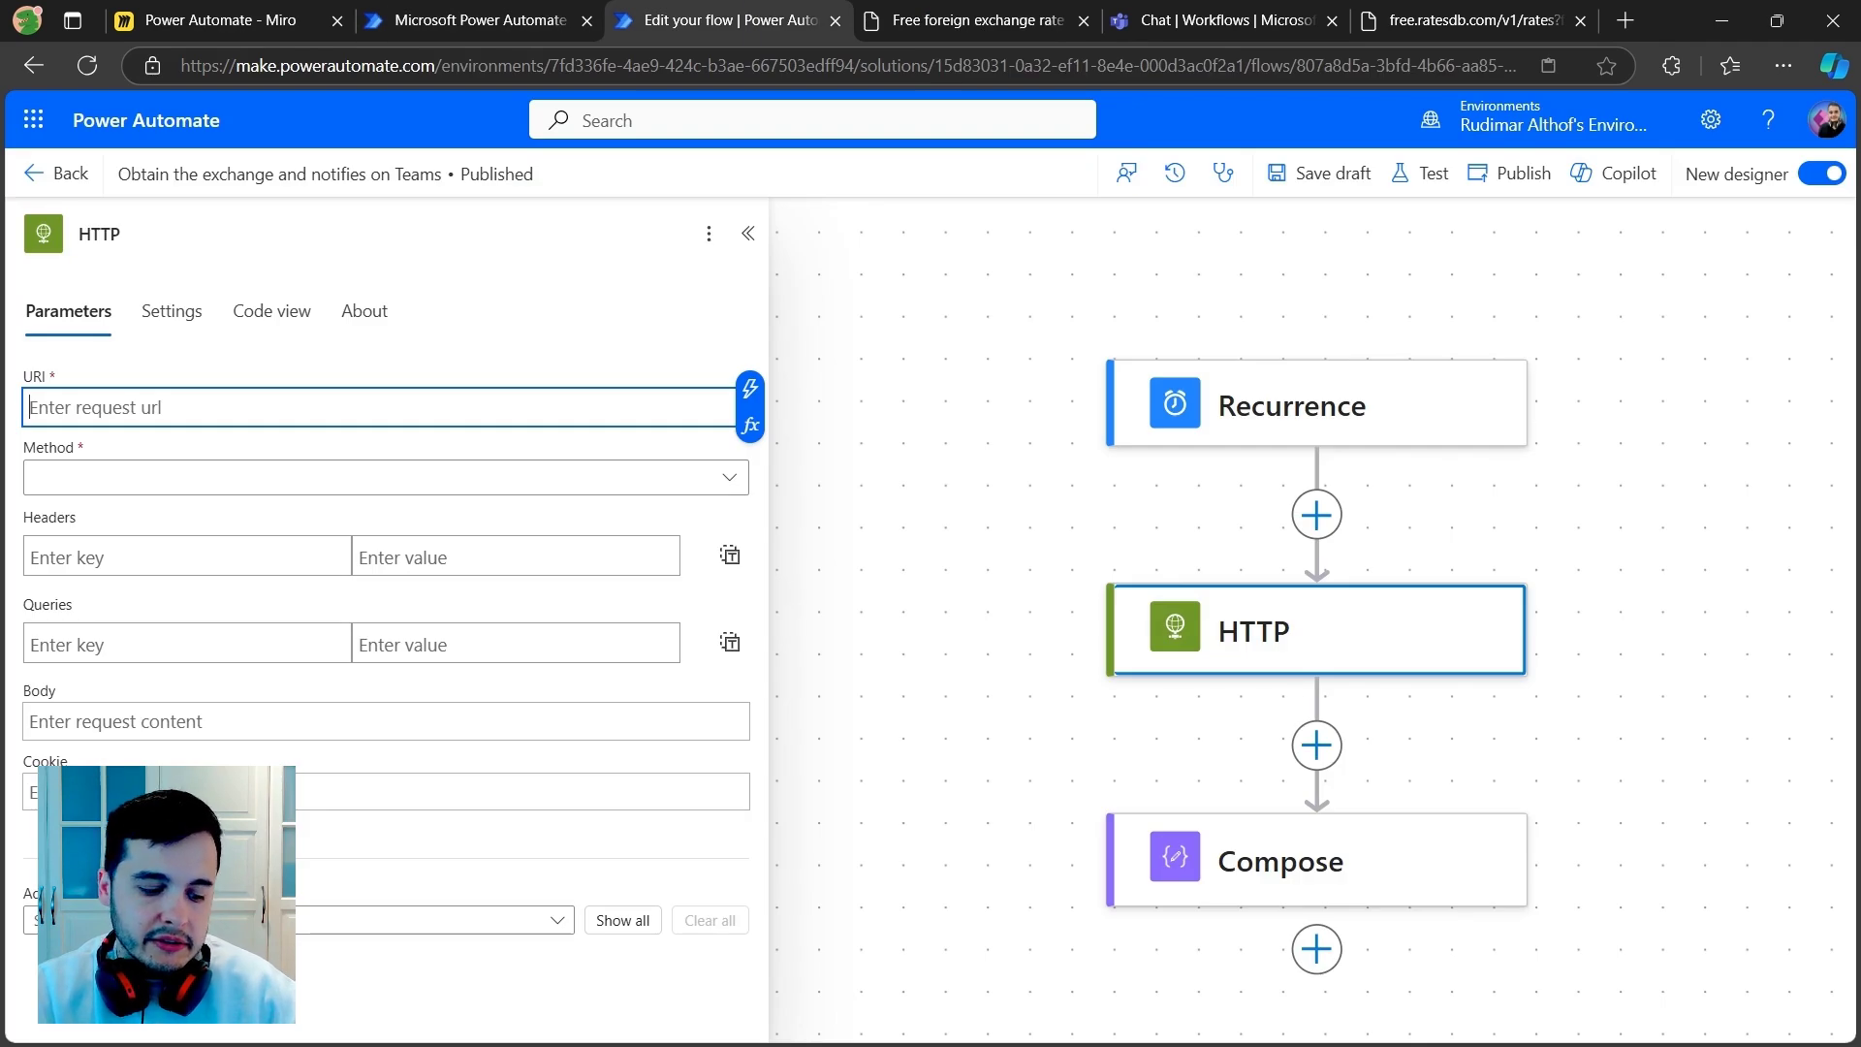
key(ctrl+v)
click(602, 353)
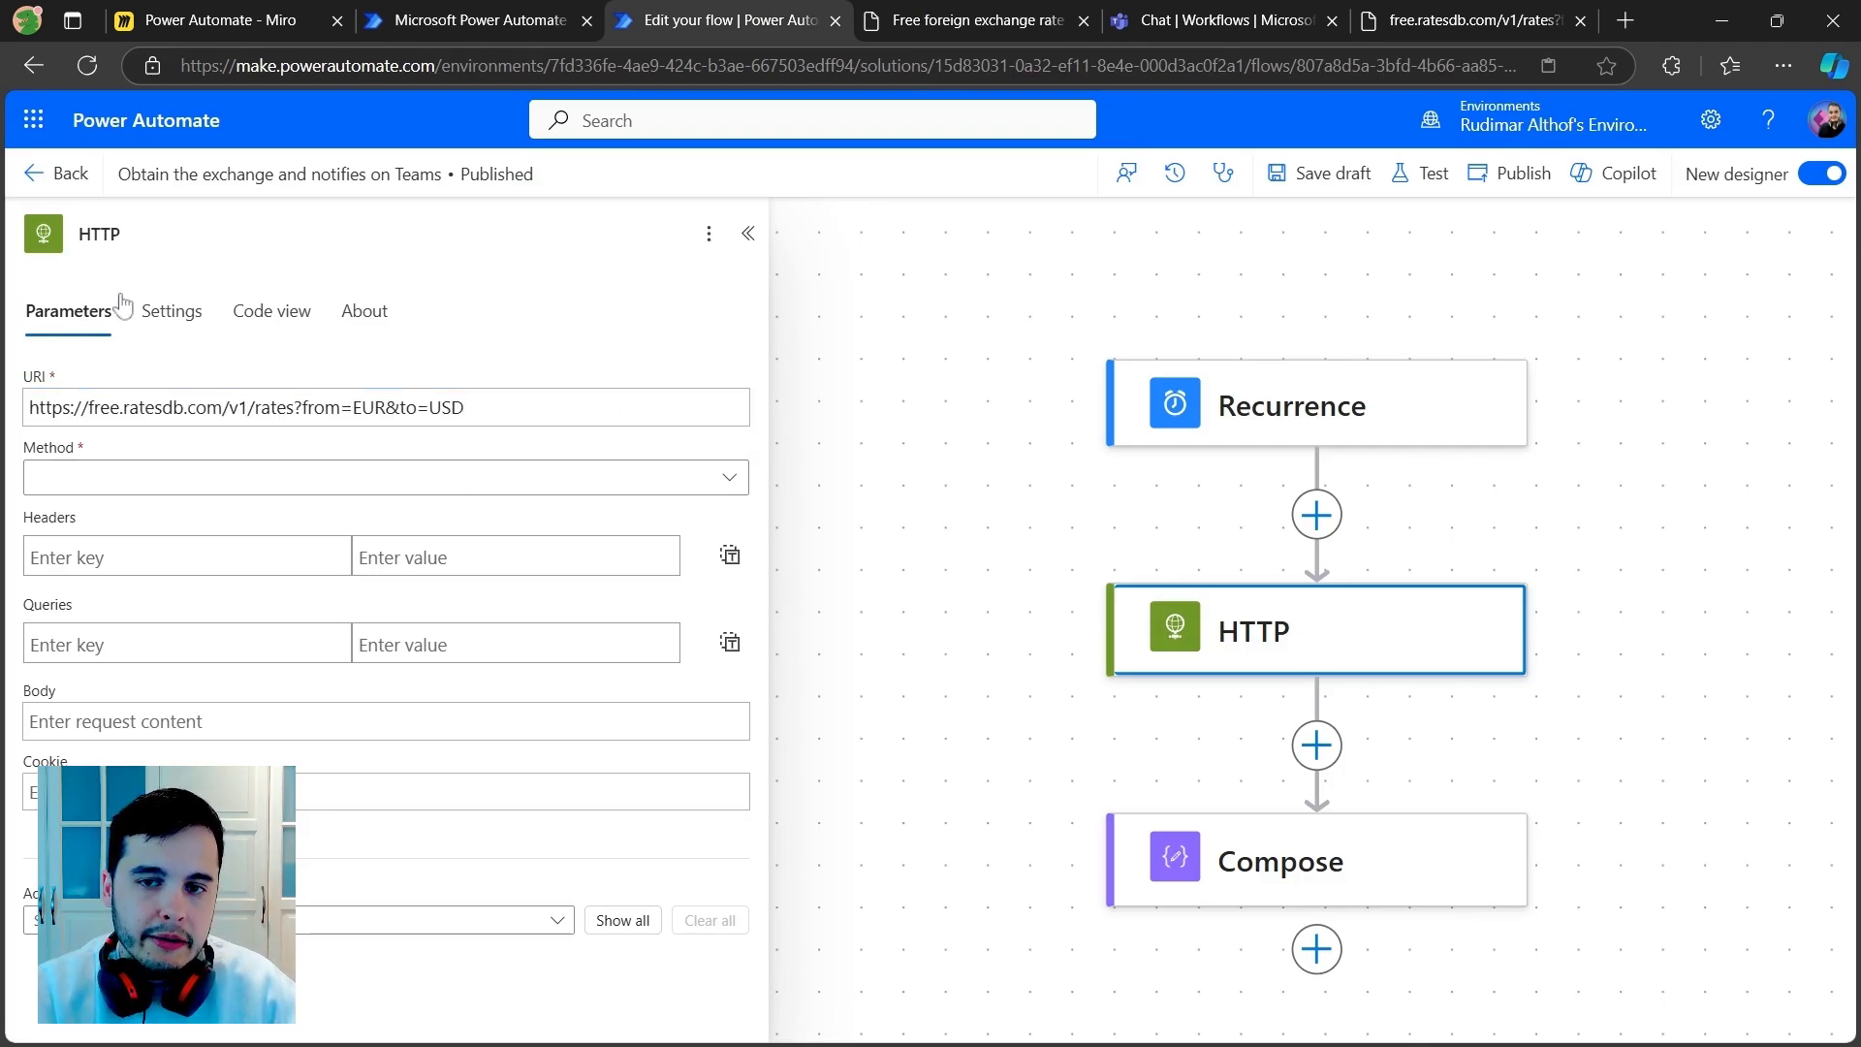
Step: Switch to the EUR to USD request page and examine its JSON response
click(1473, 19)
key(End)
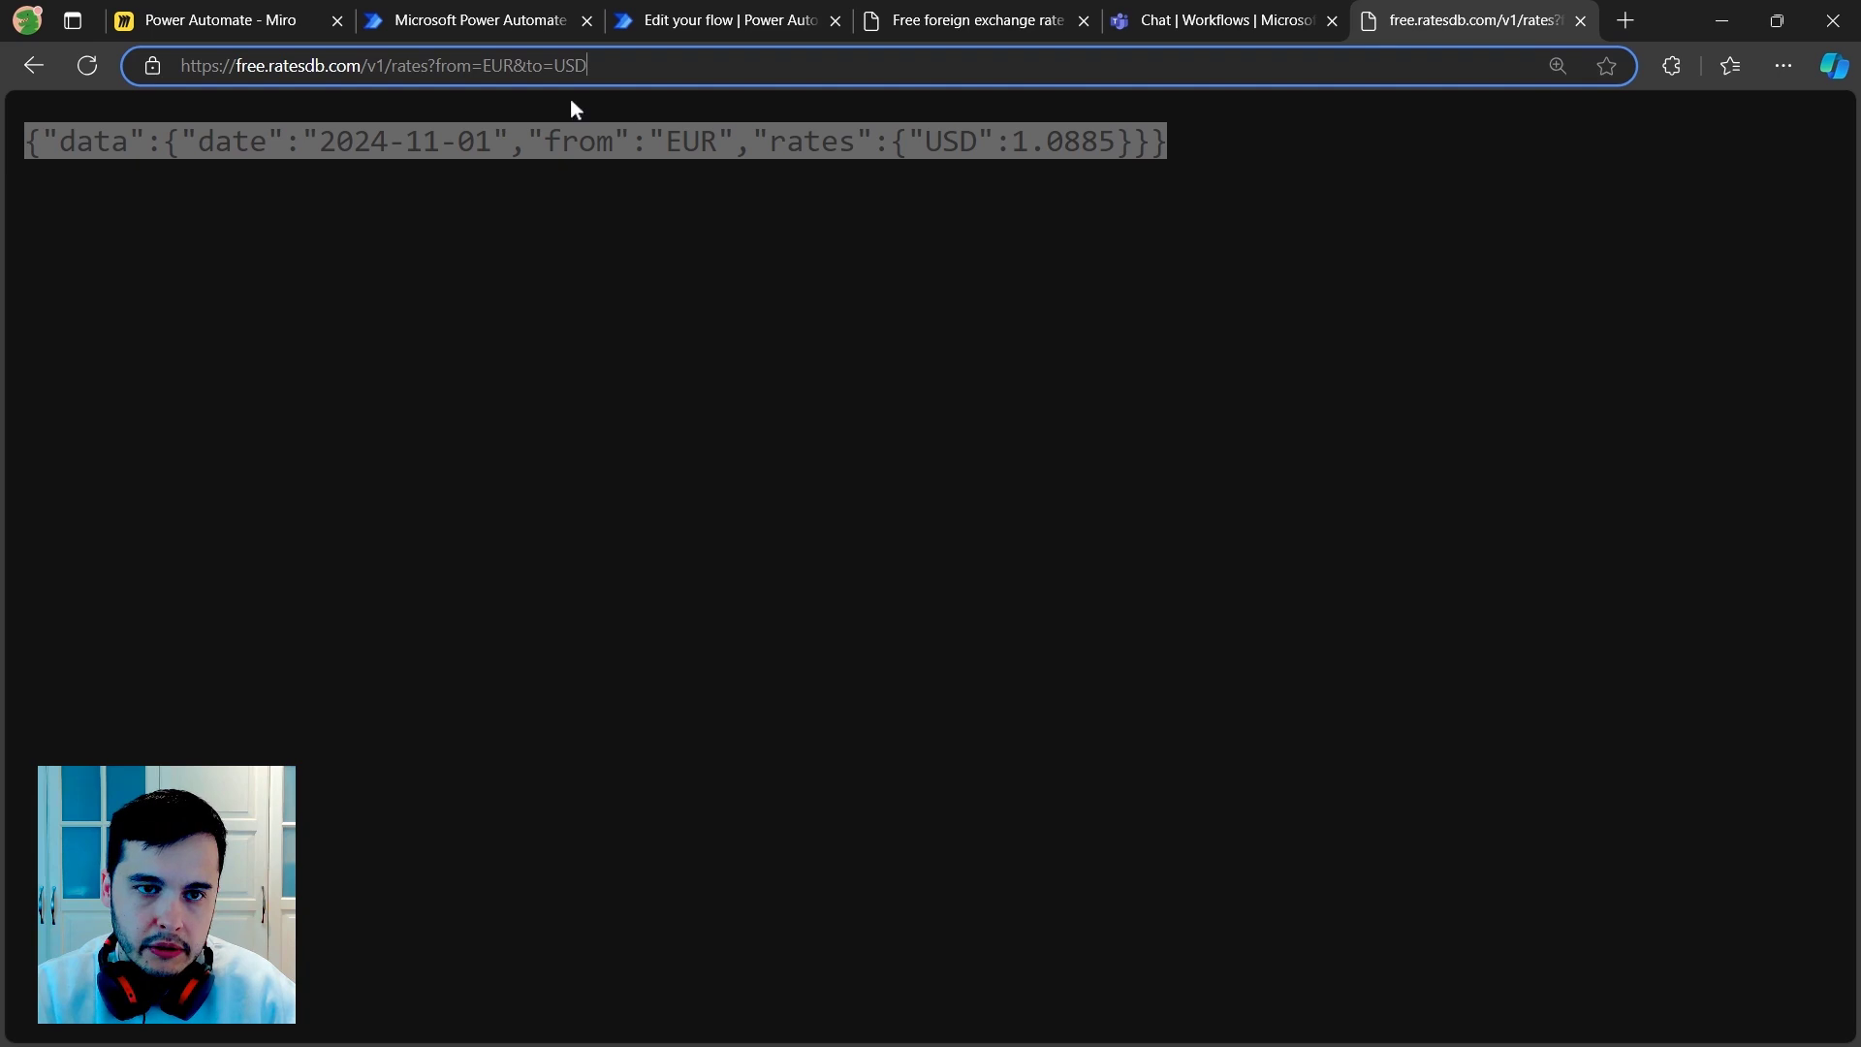
click(775, 273)
key(ctrl+a)
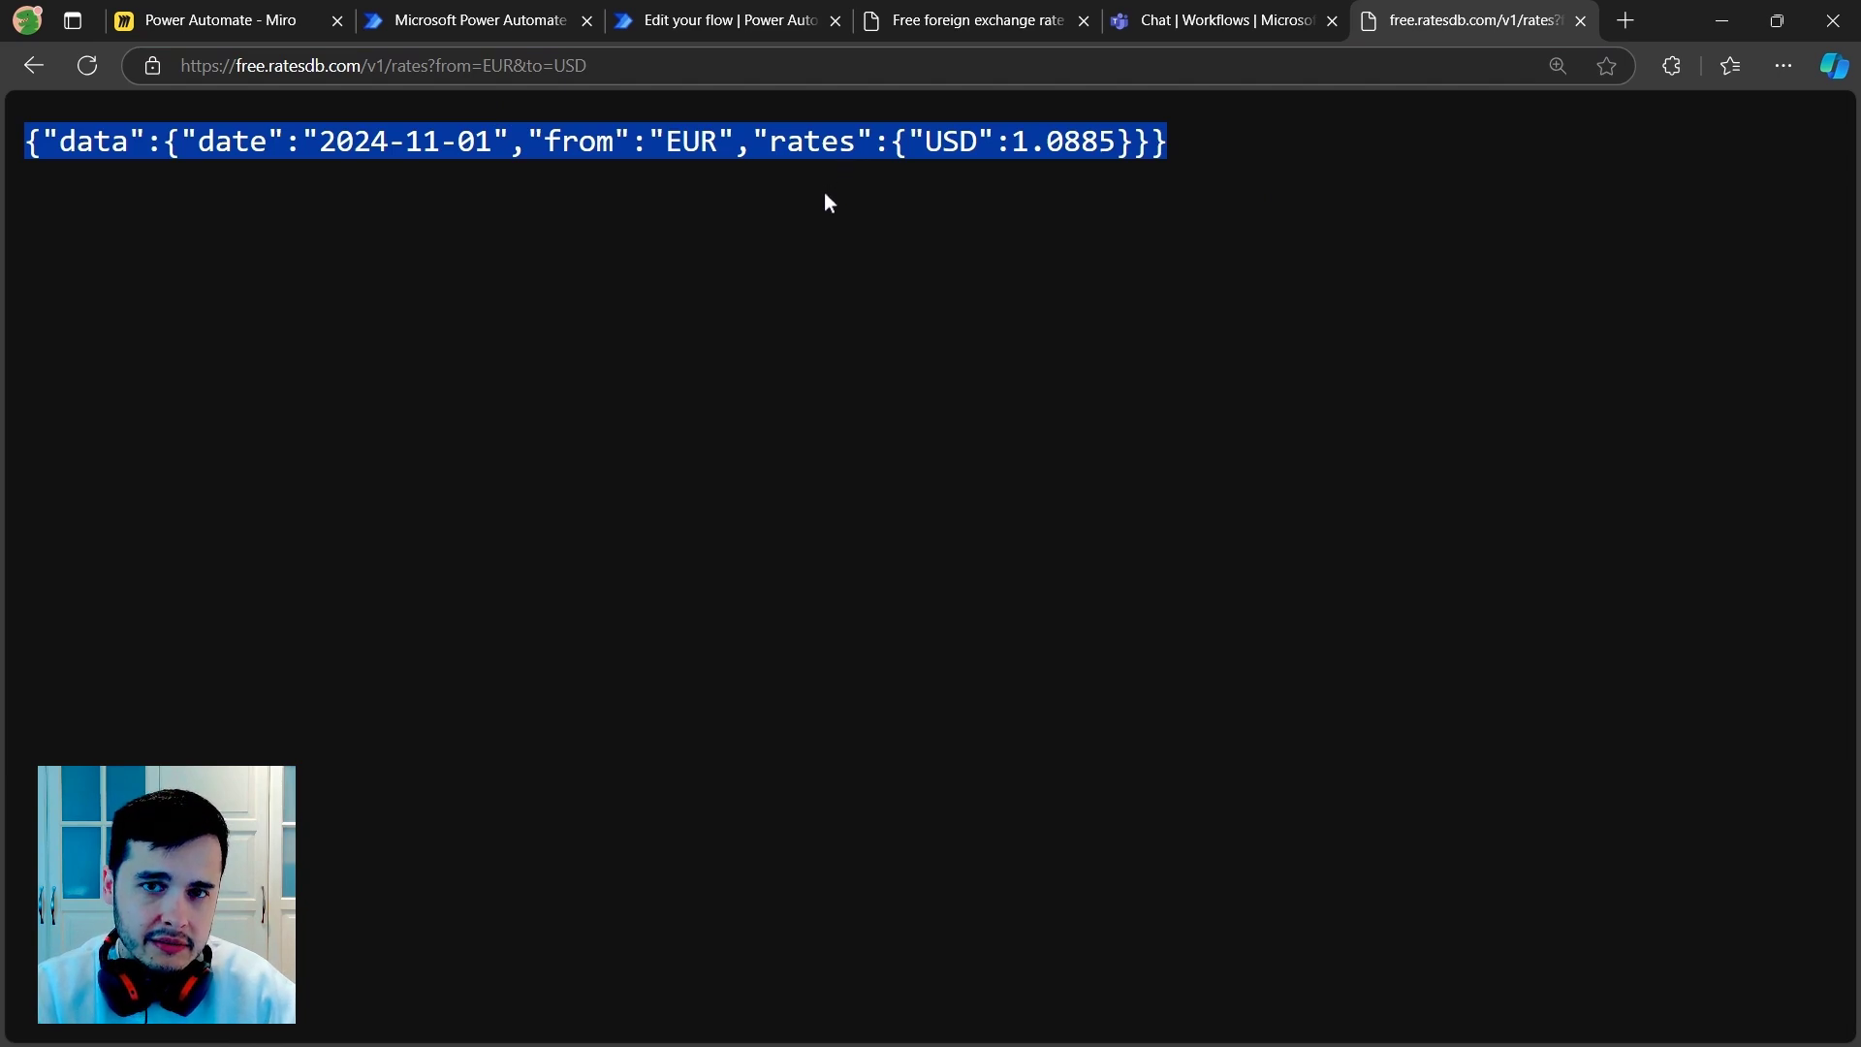
Step: Go back to the flow editor and set the HTTP action's method to GET
click(506, 17)
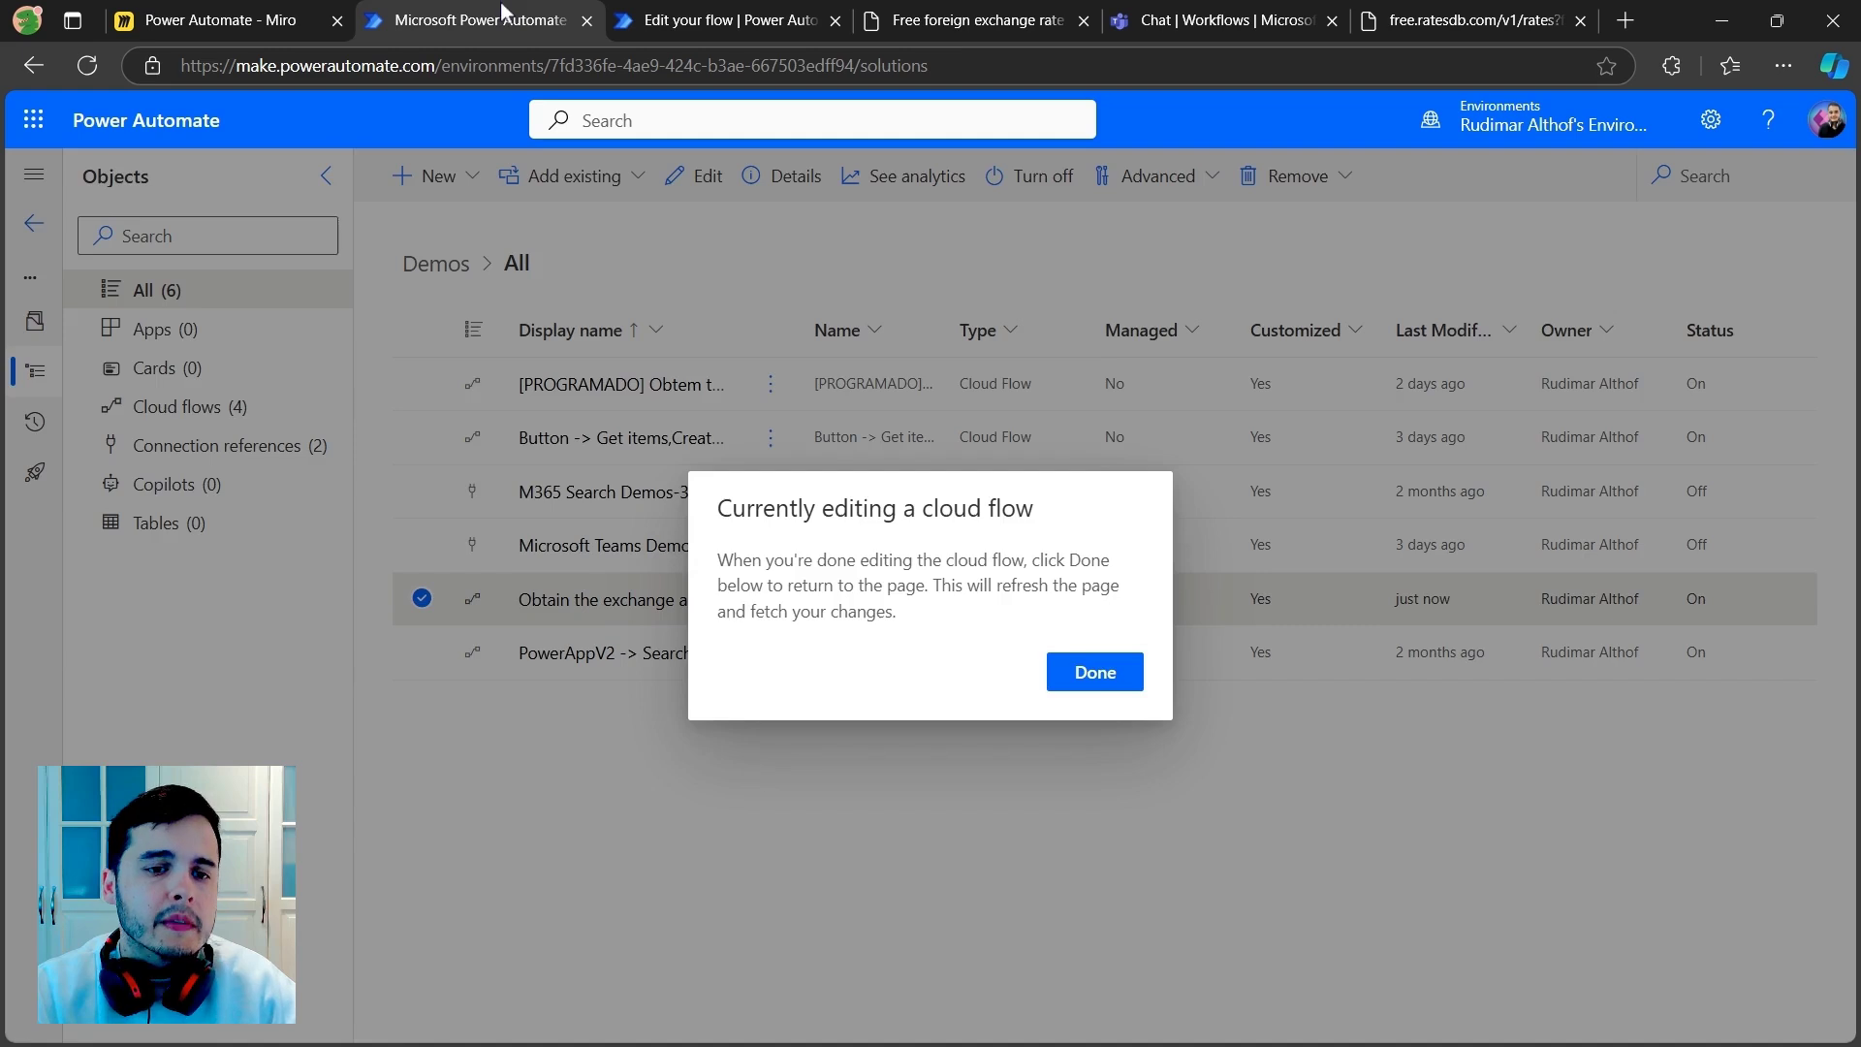
click(727, 20)
click(106, 571)
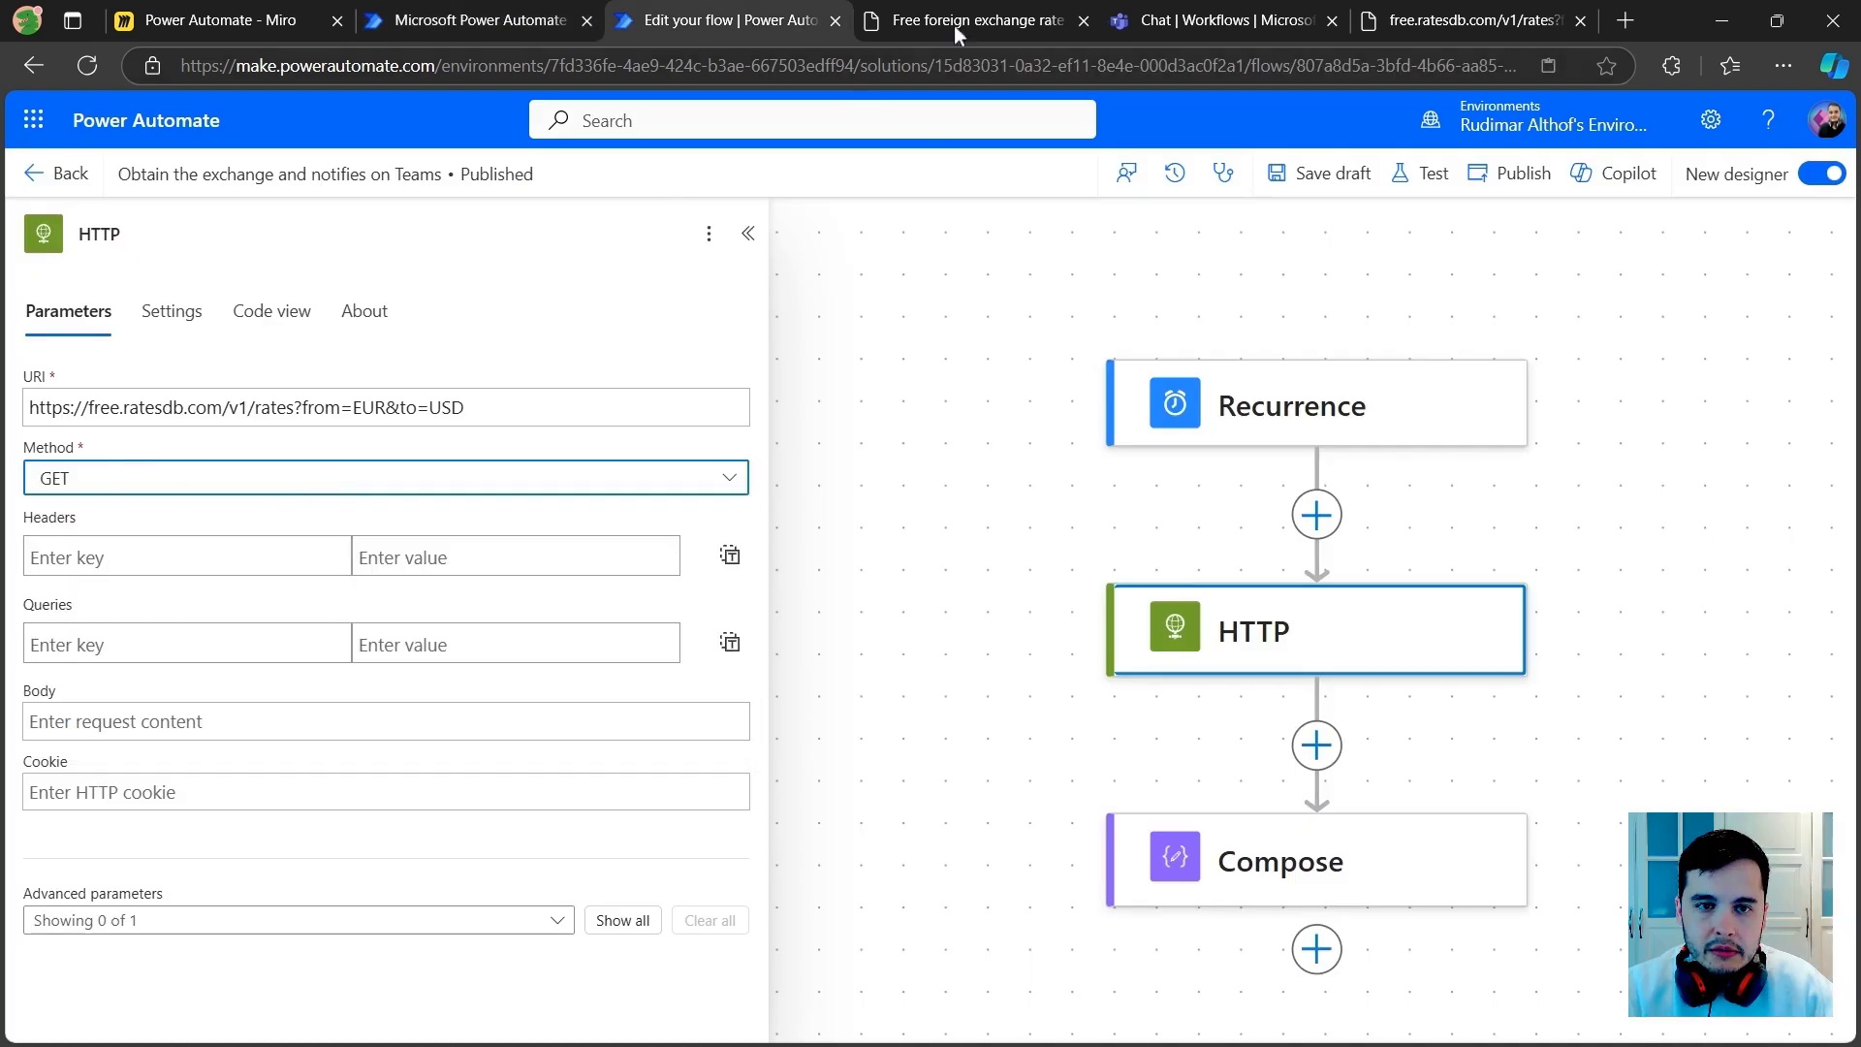
Step: Check the request method in the RatesDB documentation for the single-currency rate, and return to the HTTP action
click(981, 14)
click(425, 580)
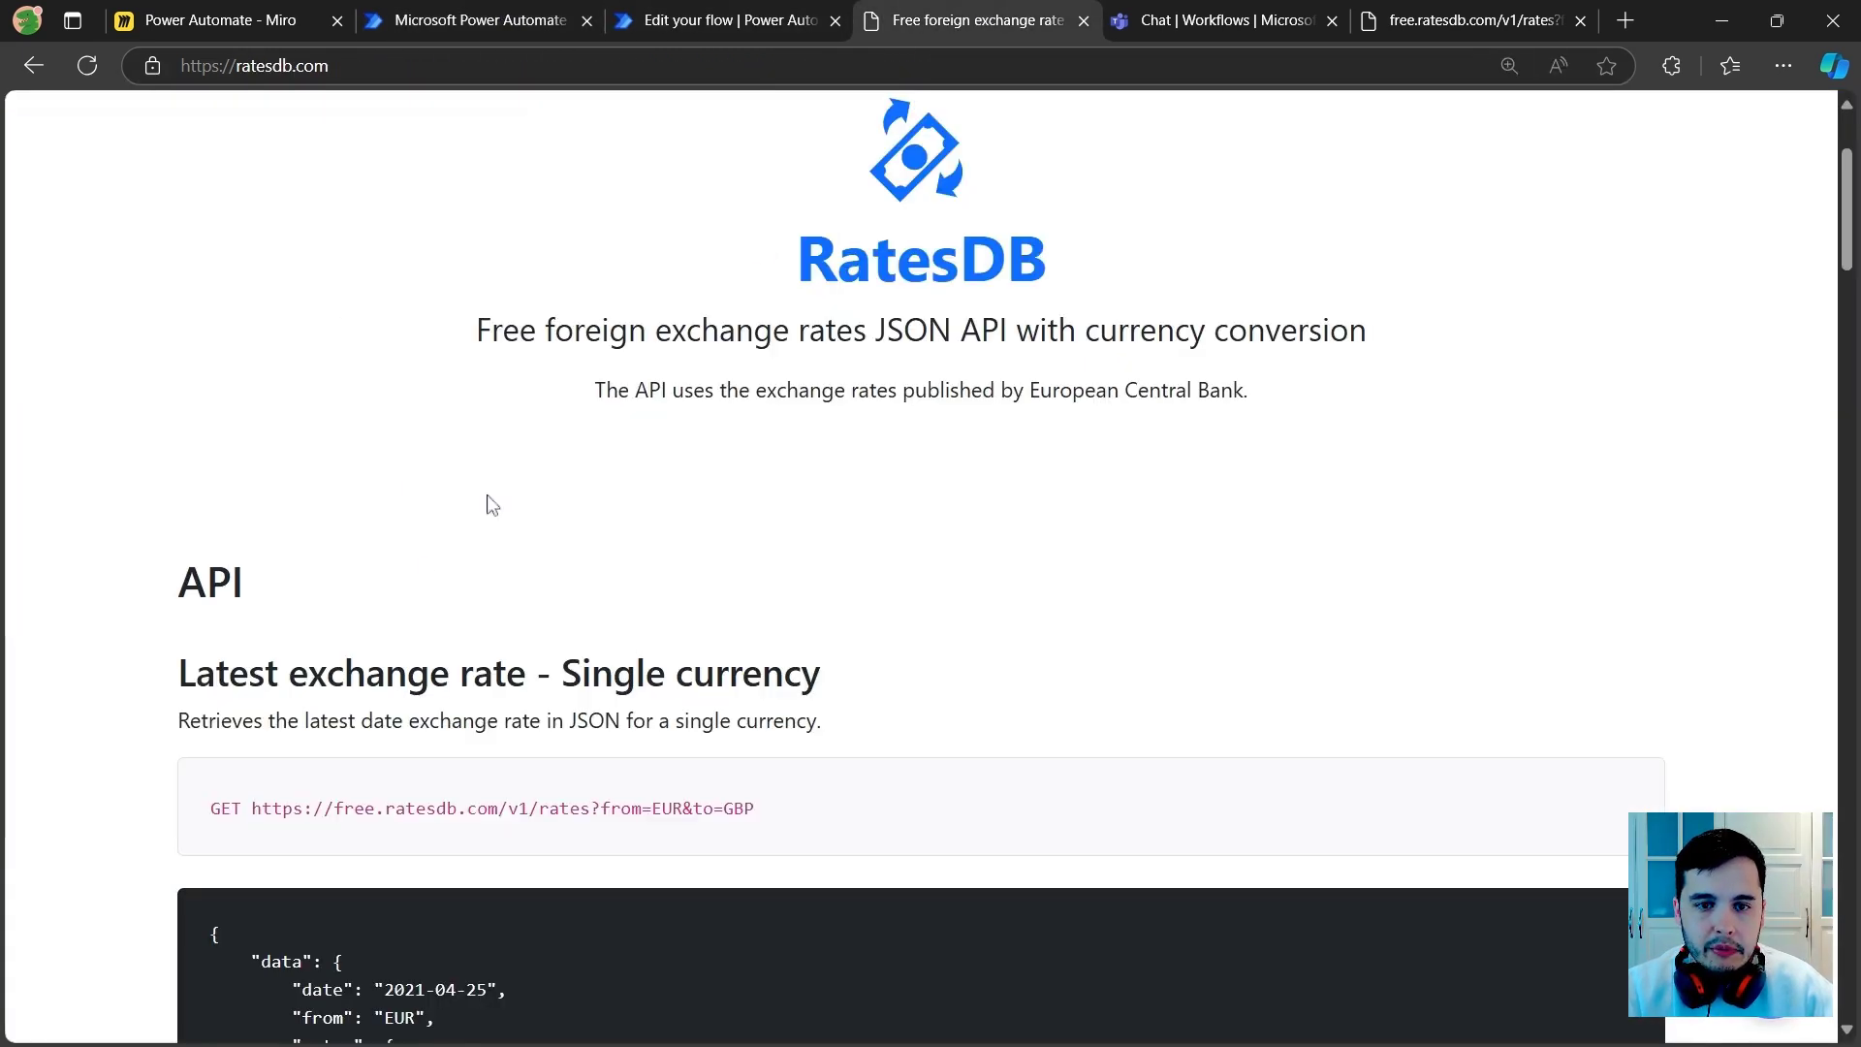
double_click(225, 808)
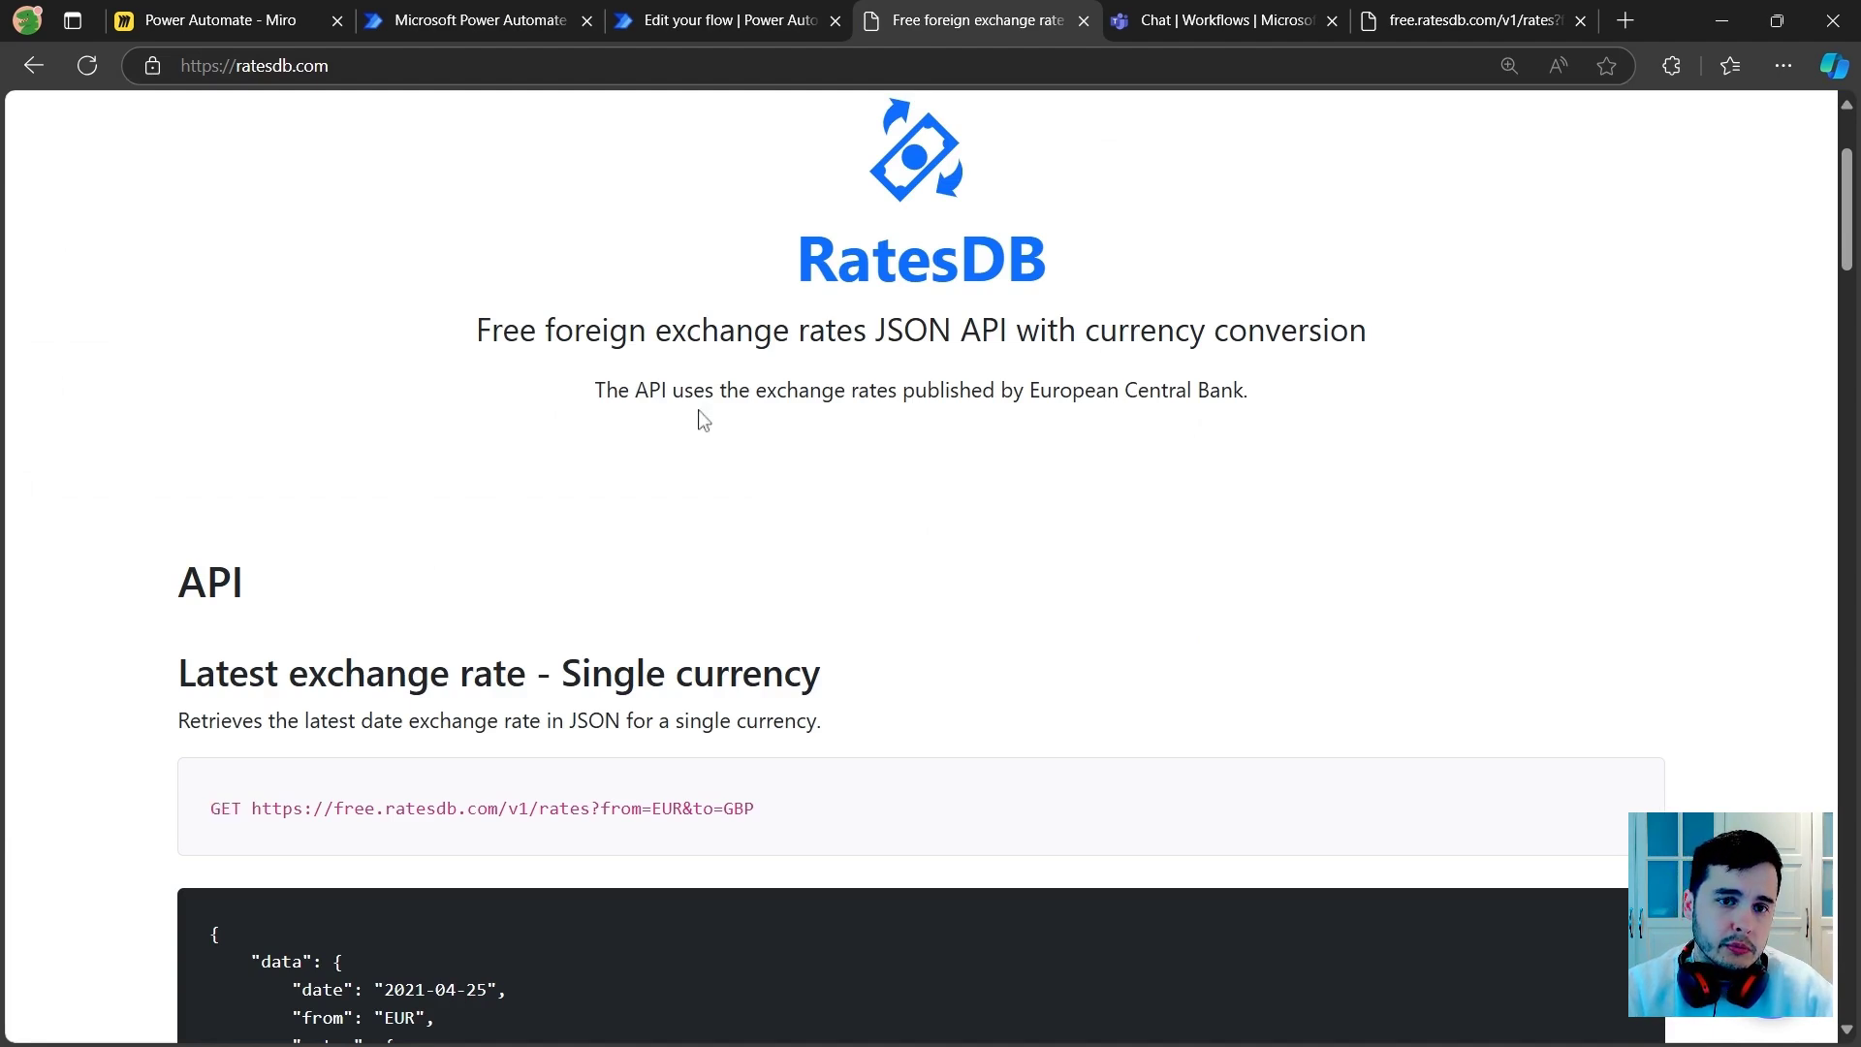
click(694, 15)
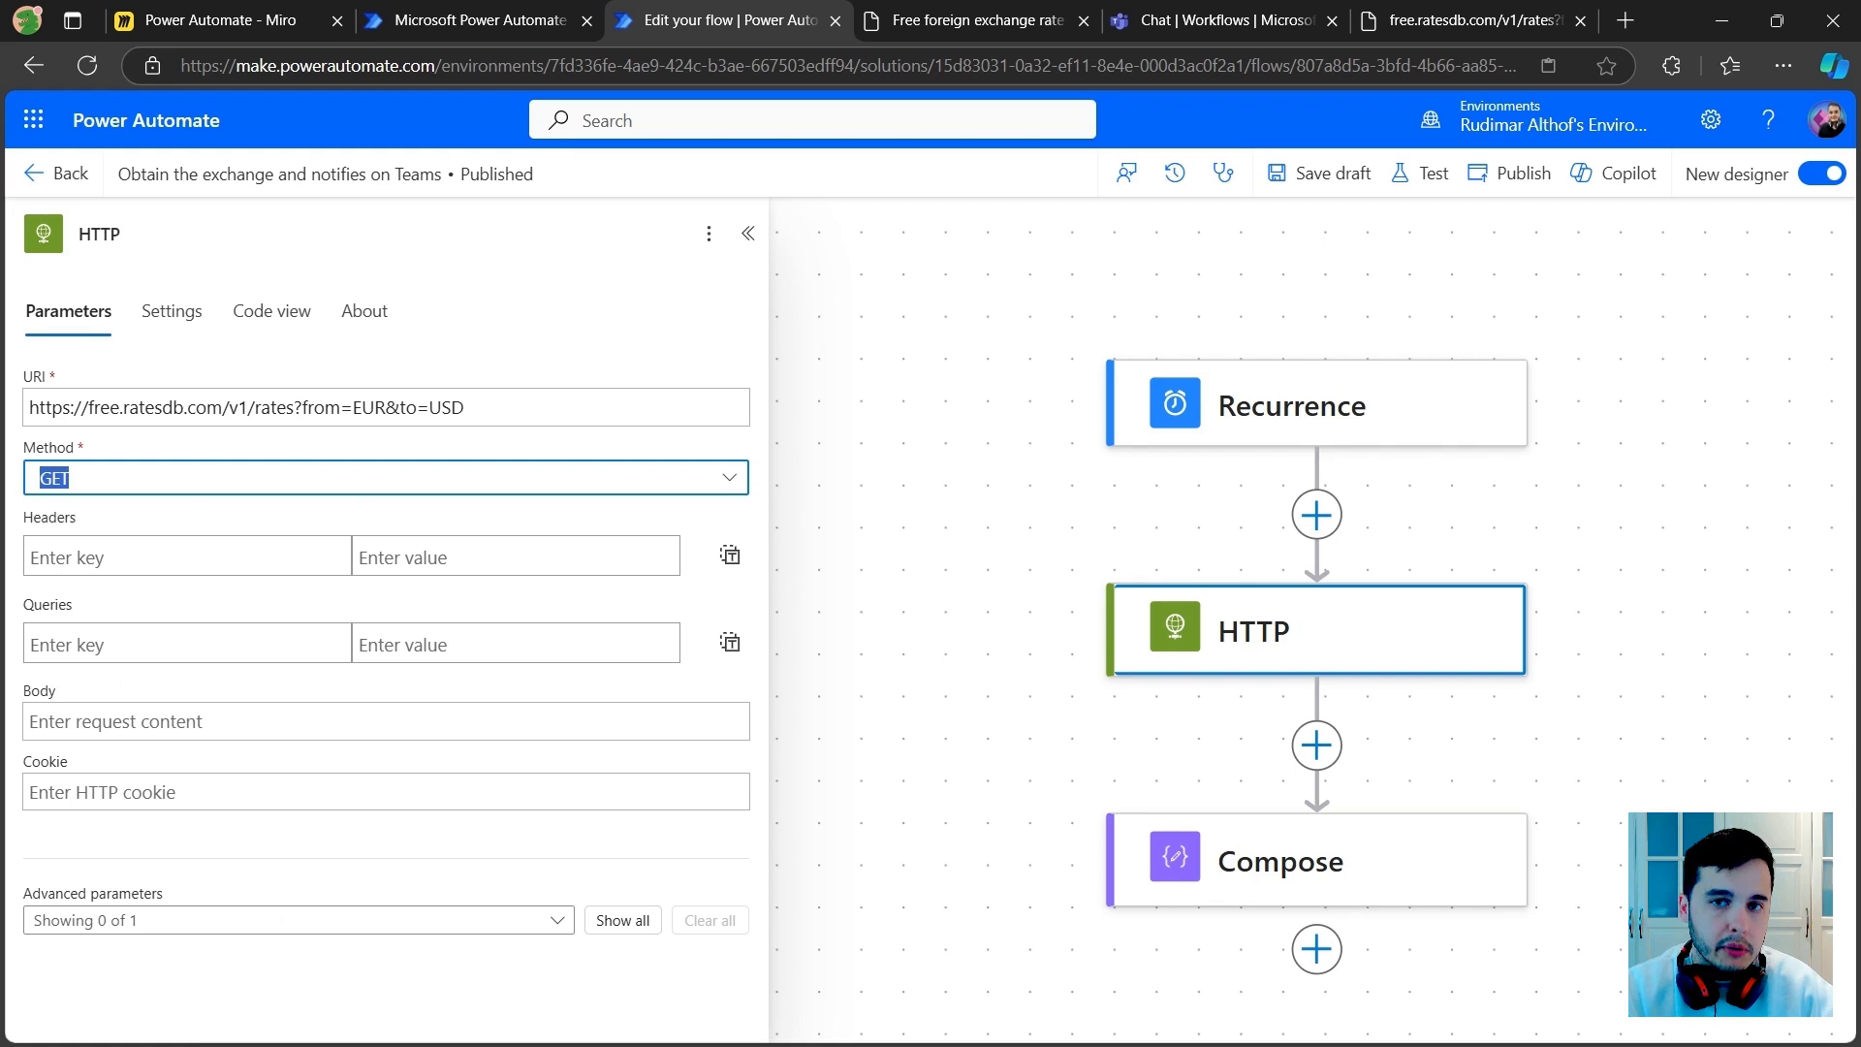
click(686, 336)
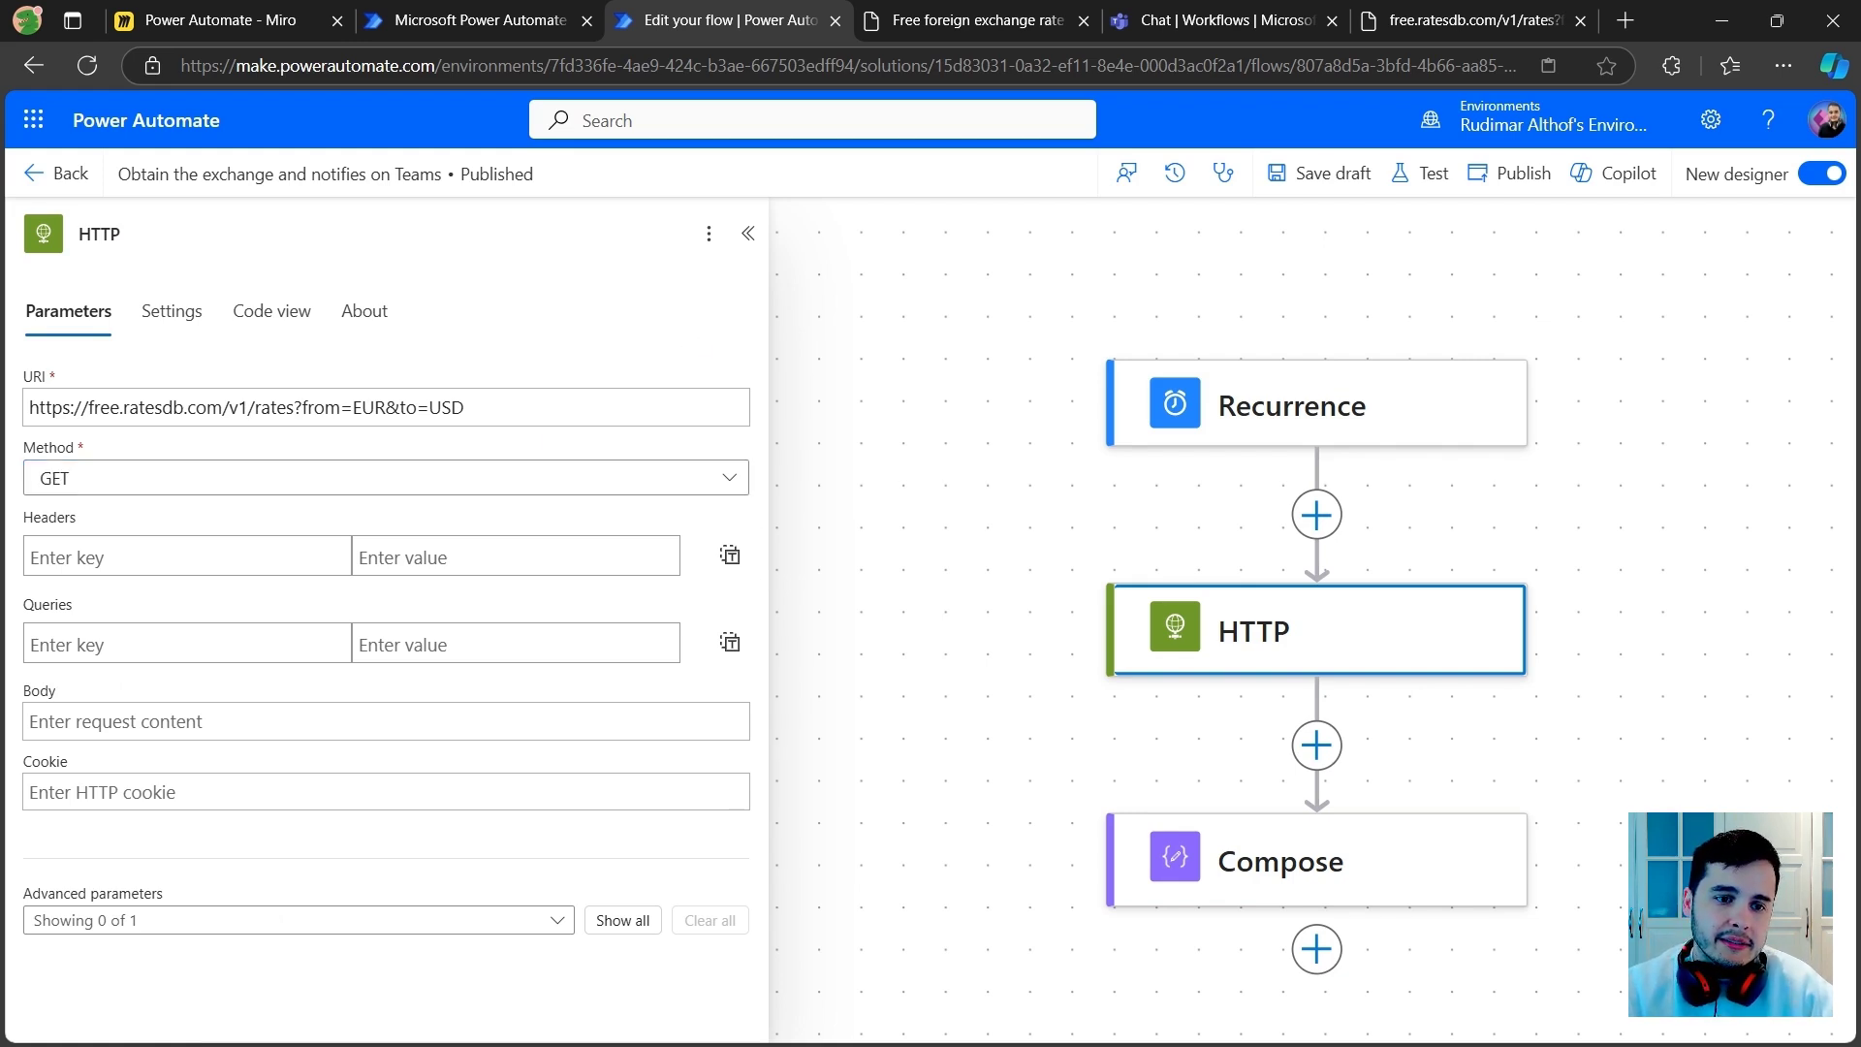
Step: Review the URI entered in the HTTP action and close the action's settings
double_click(448, 407)
key(ctrl+a)
click(556, 346)
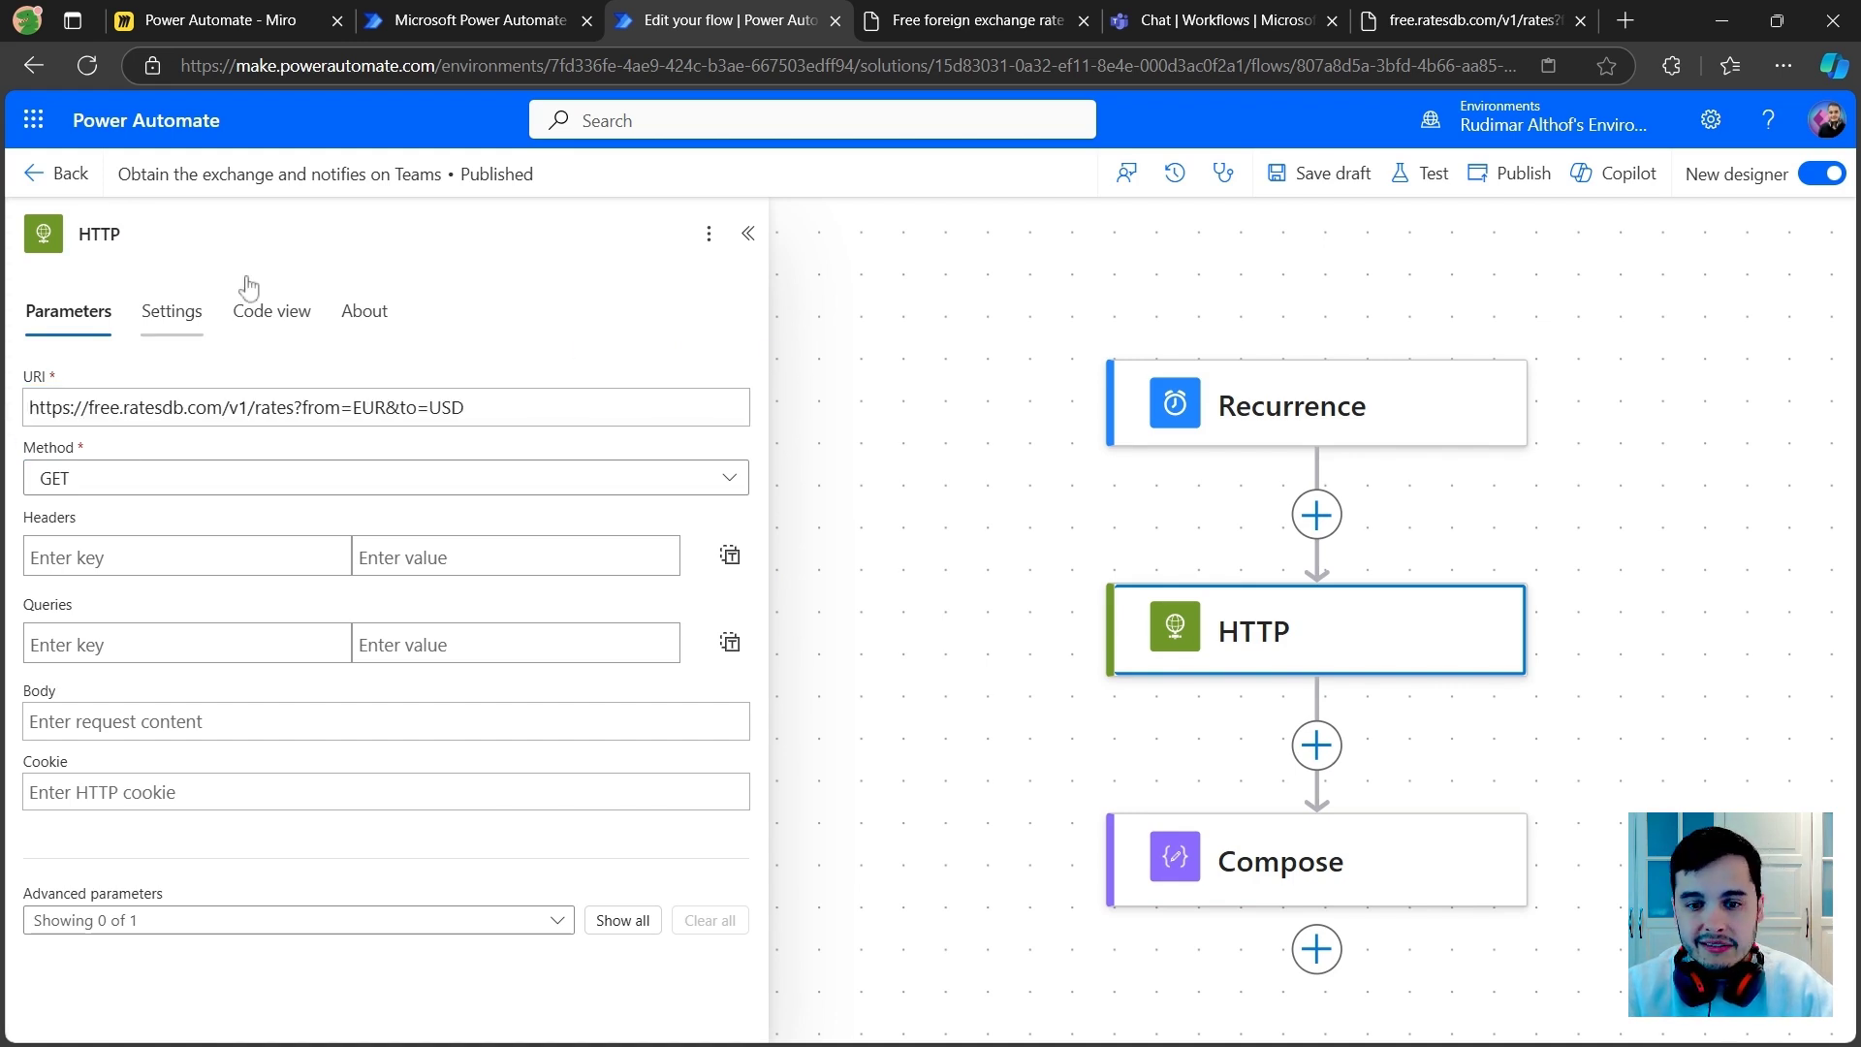
click(1498, 479)
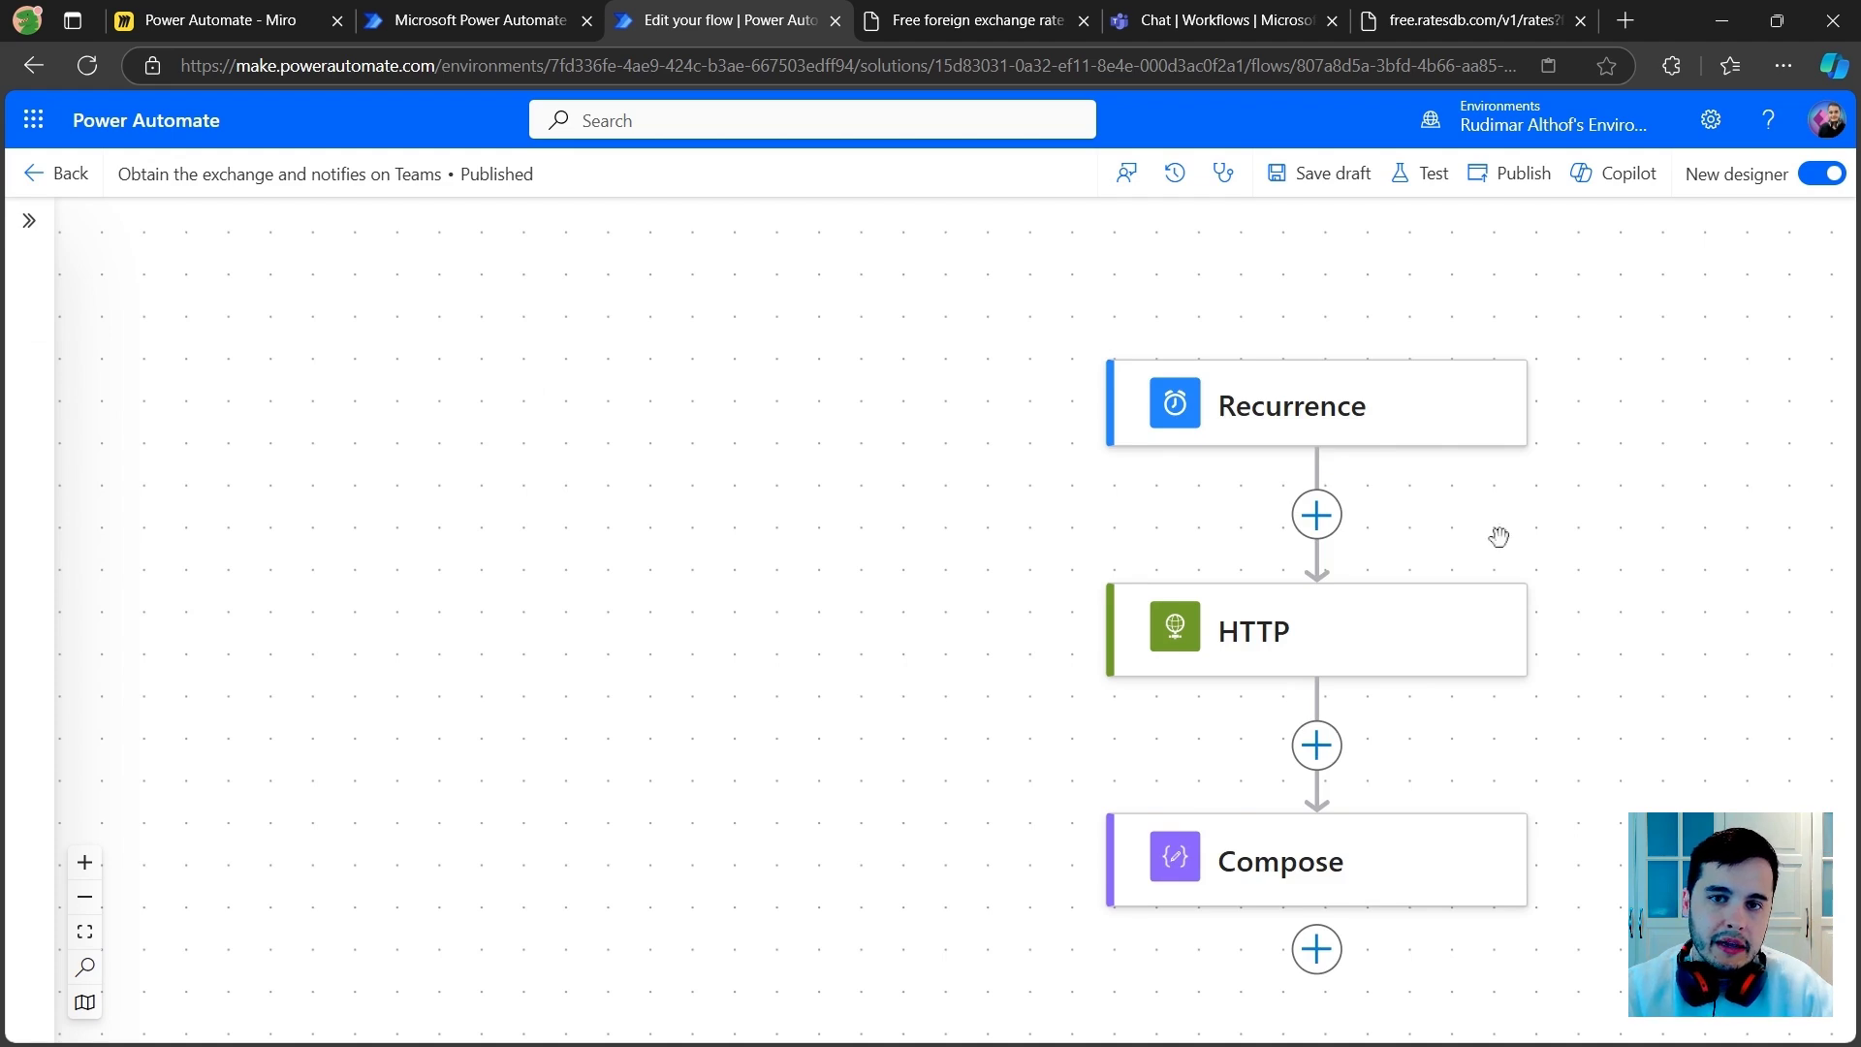
Step: Replace the Compose action's placeholder input with the HTTP action's Body dynamic content, and collapse its settings
scroll(1463, 693, down, 1)
click(1357, 819)
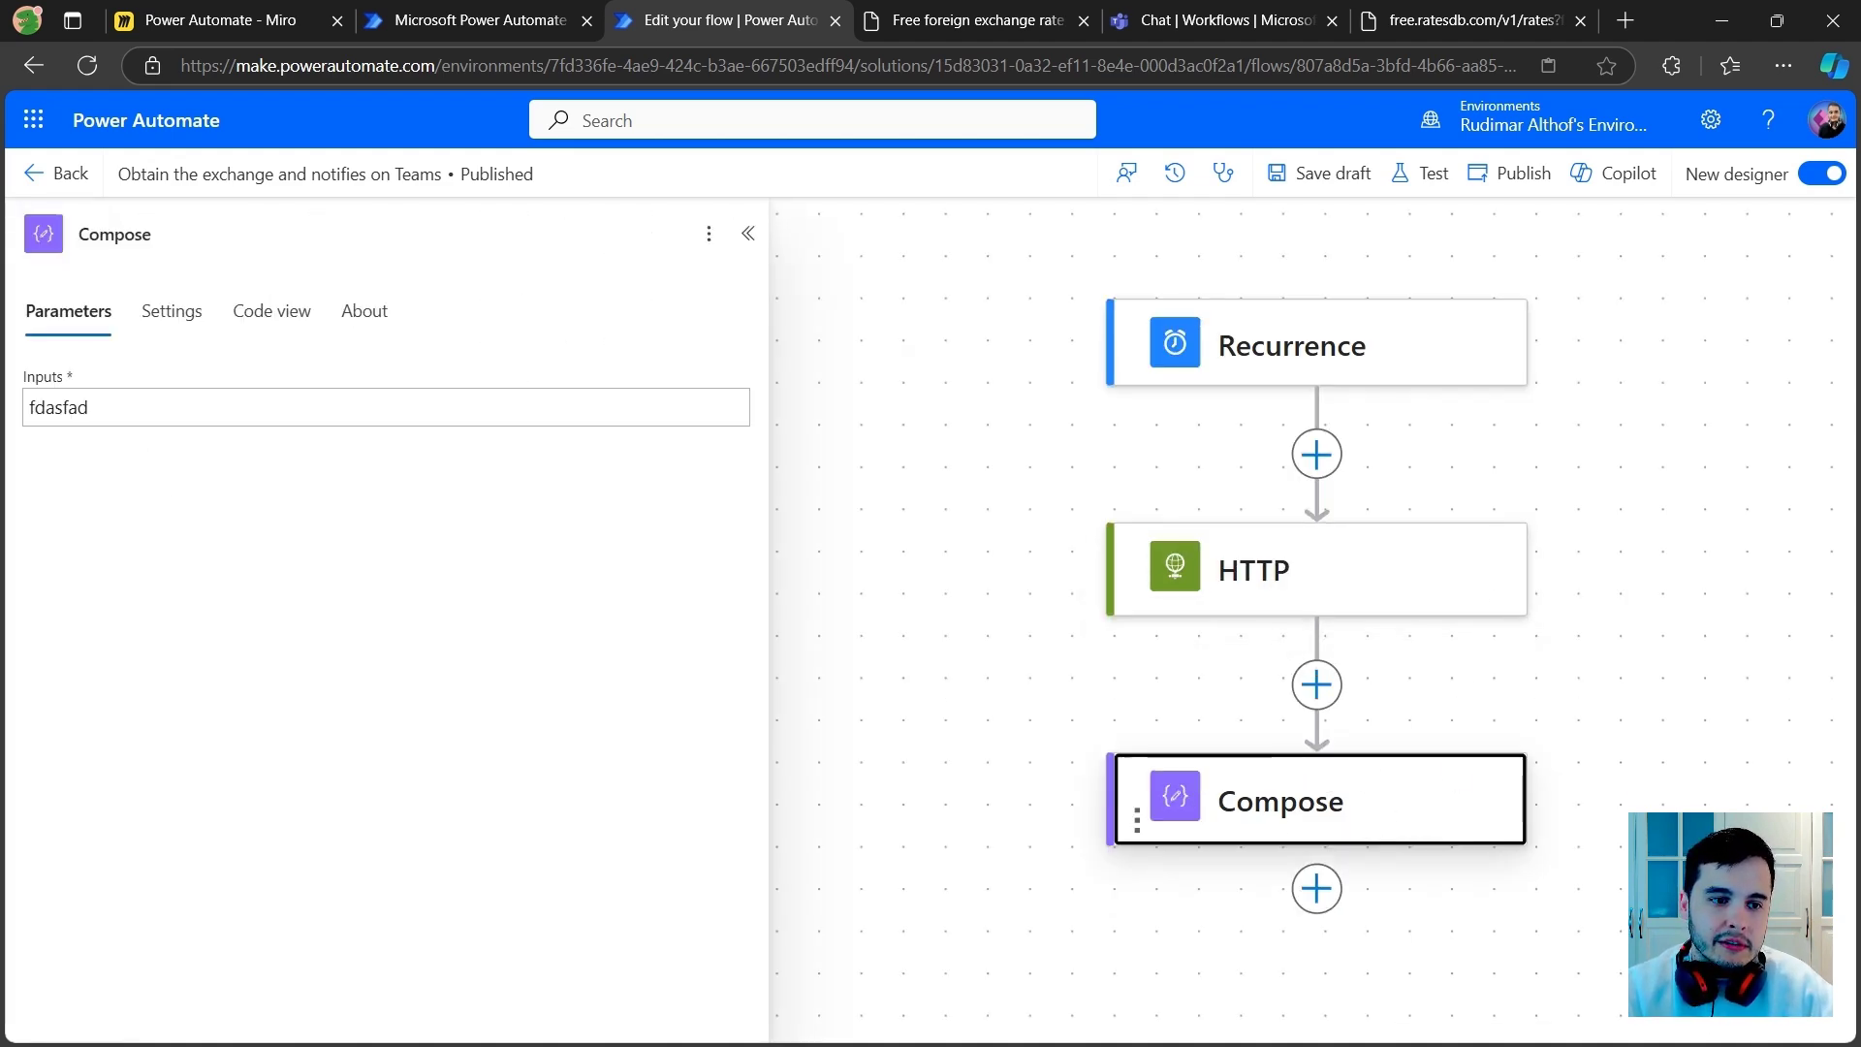
click(89, 407)
key(ctrl+a)
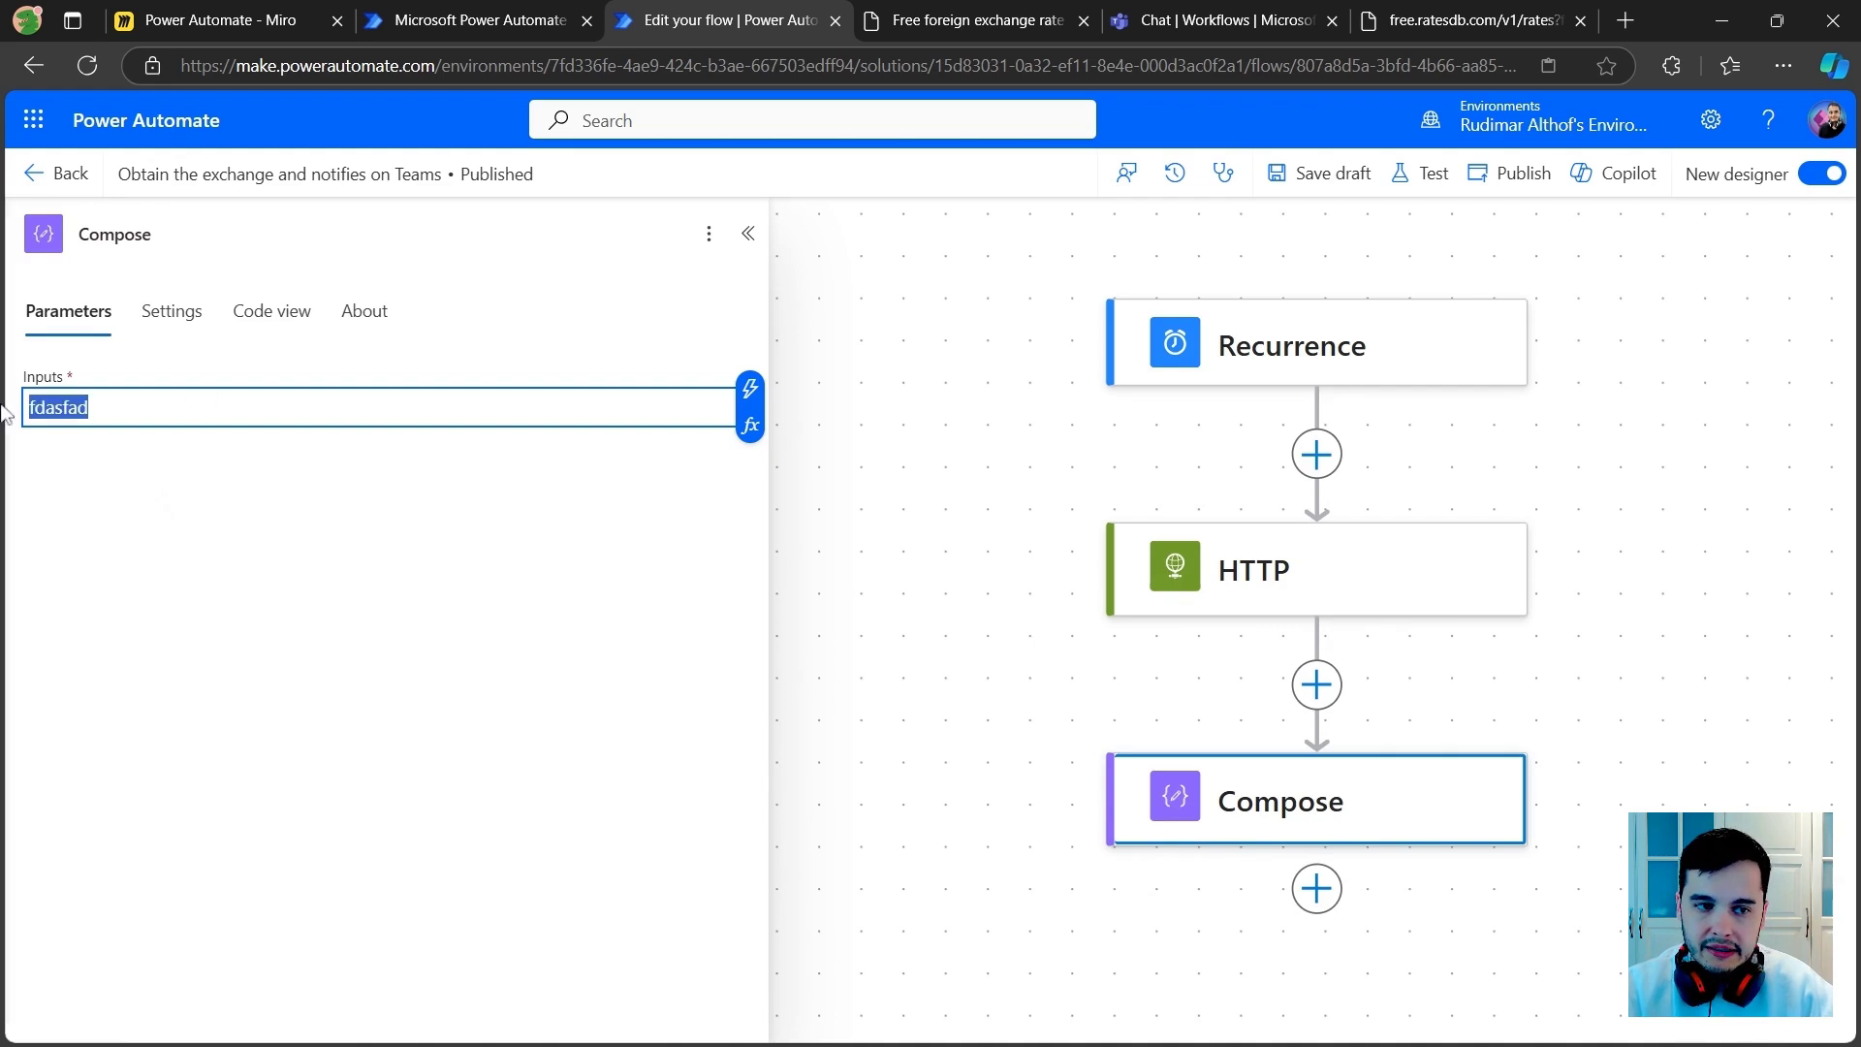
key(BackSpace)
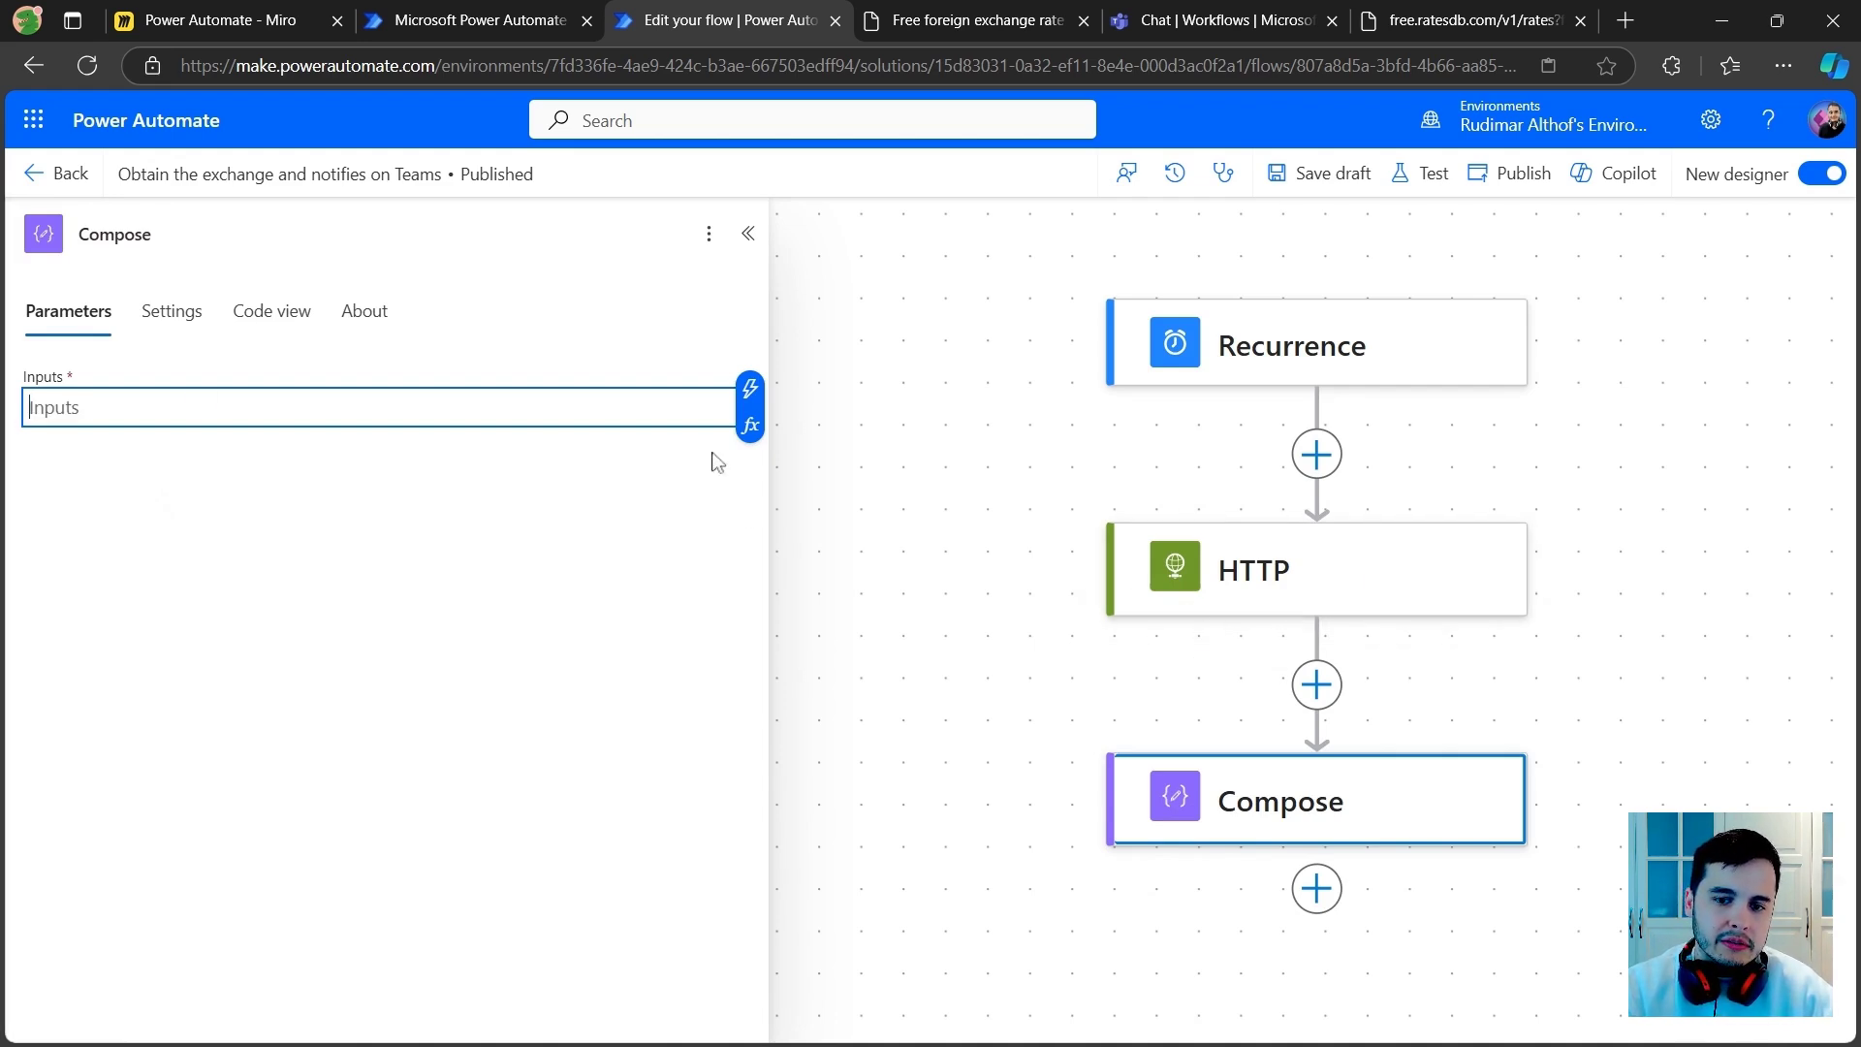
click(753, 396)
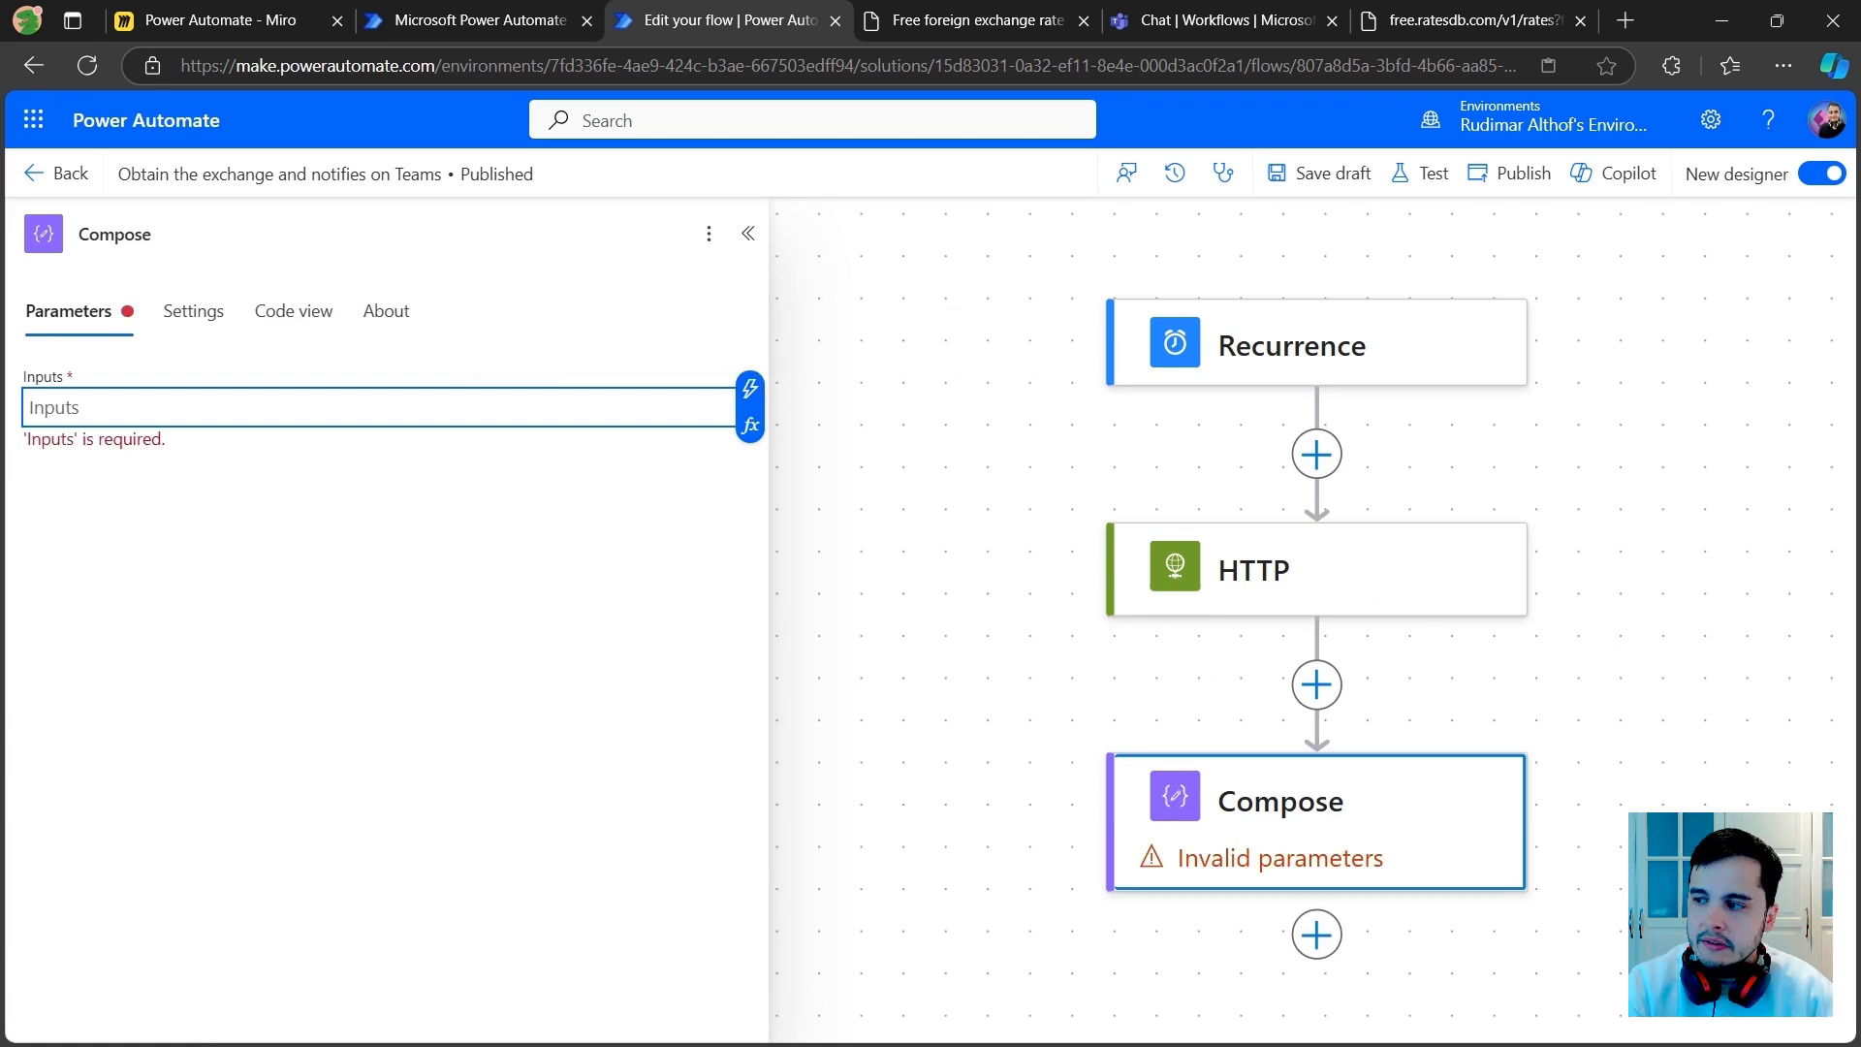
click(753, 402)
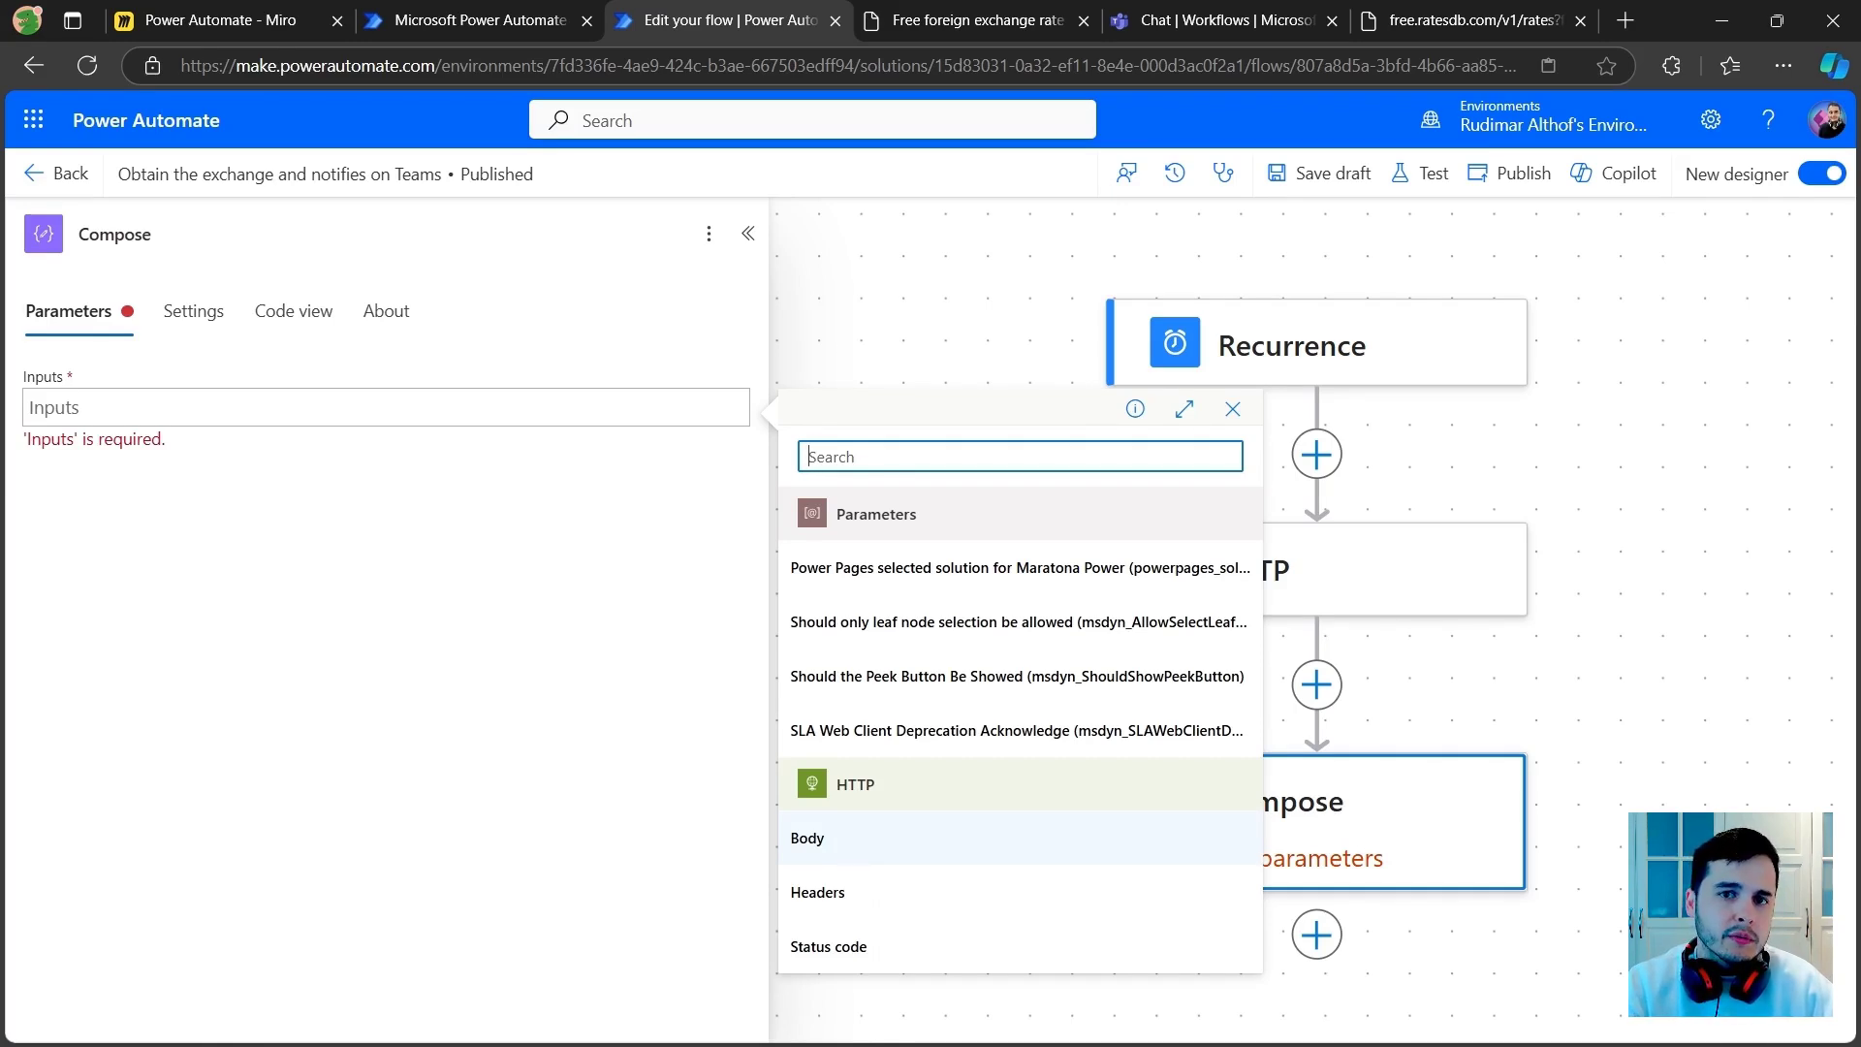
click(824, 835)
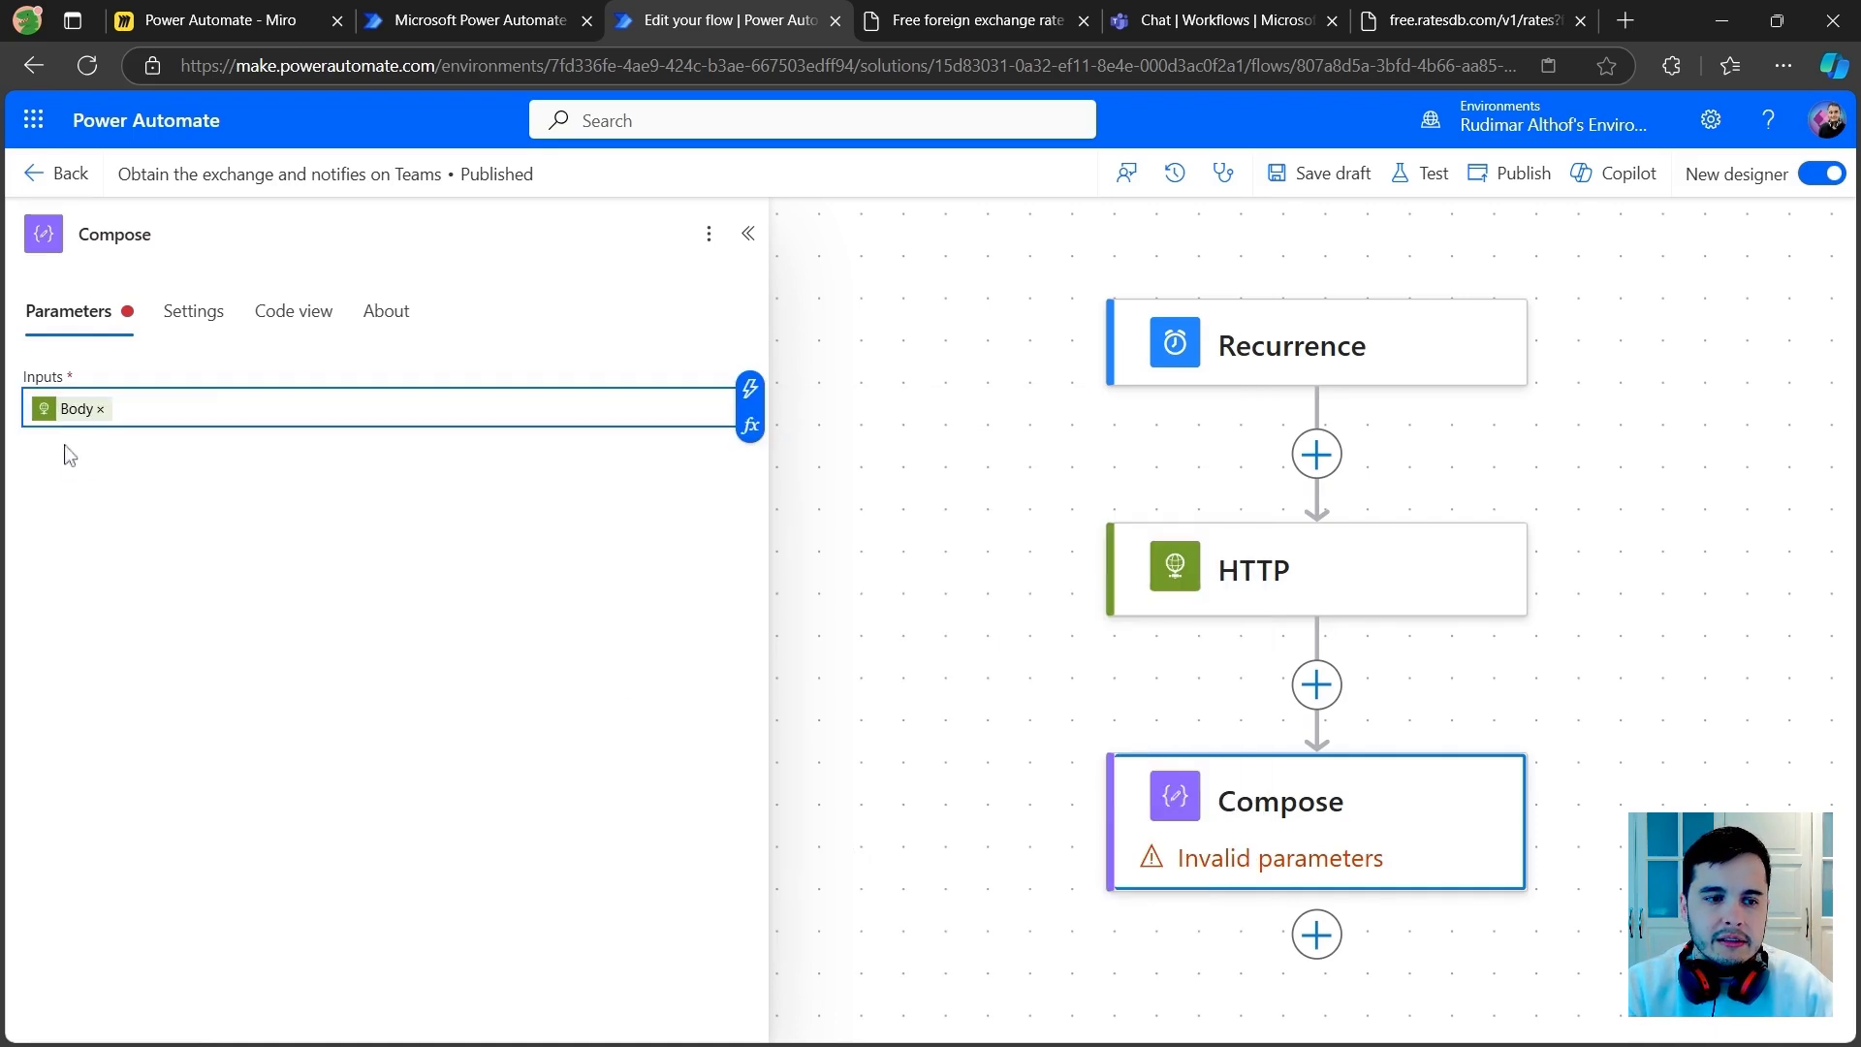
click(438, 702)
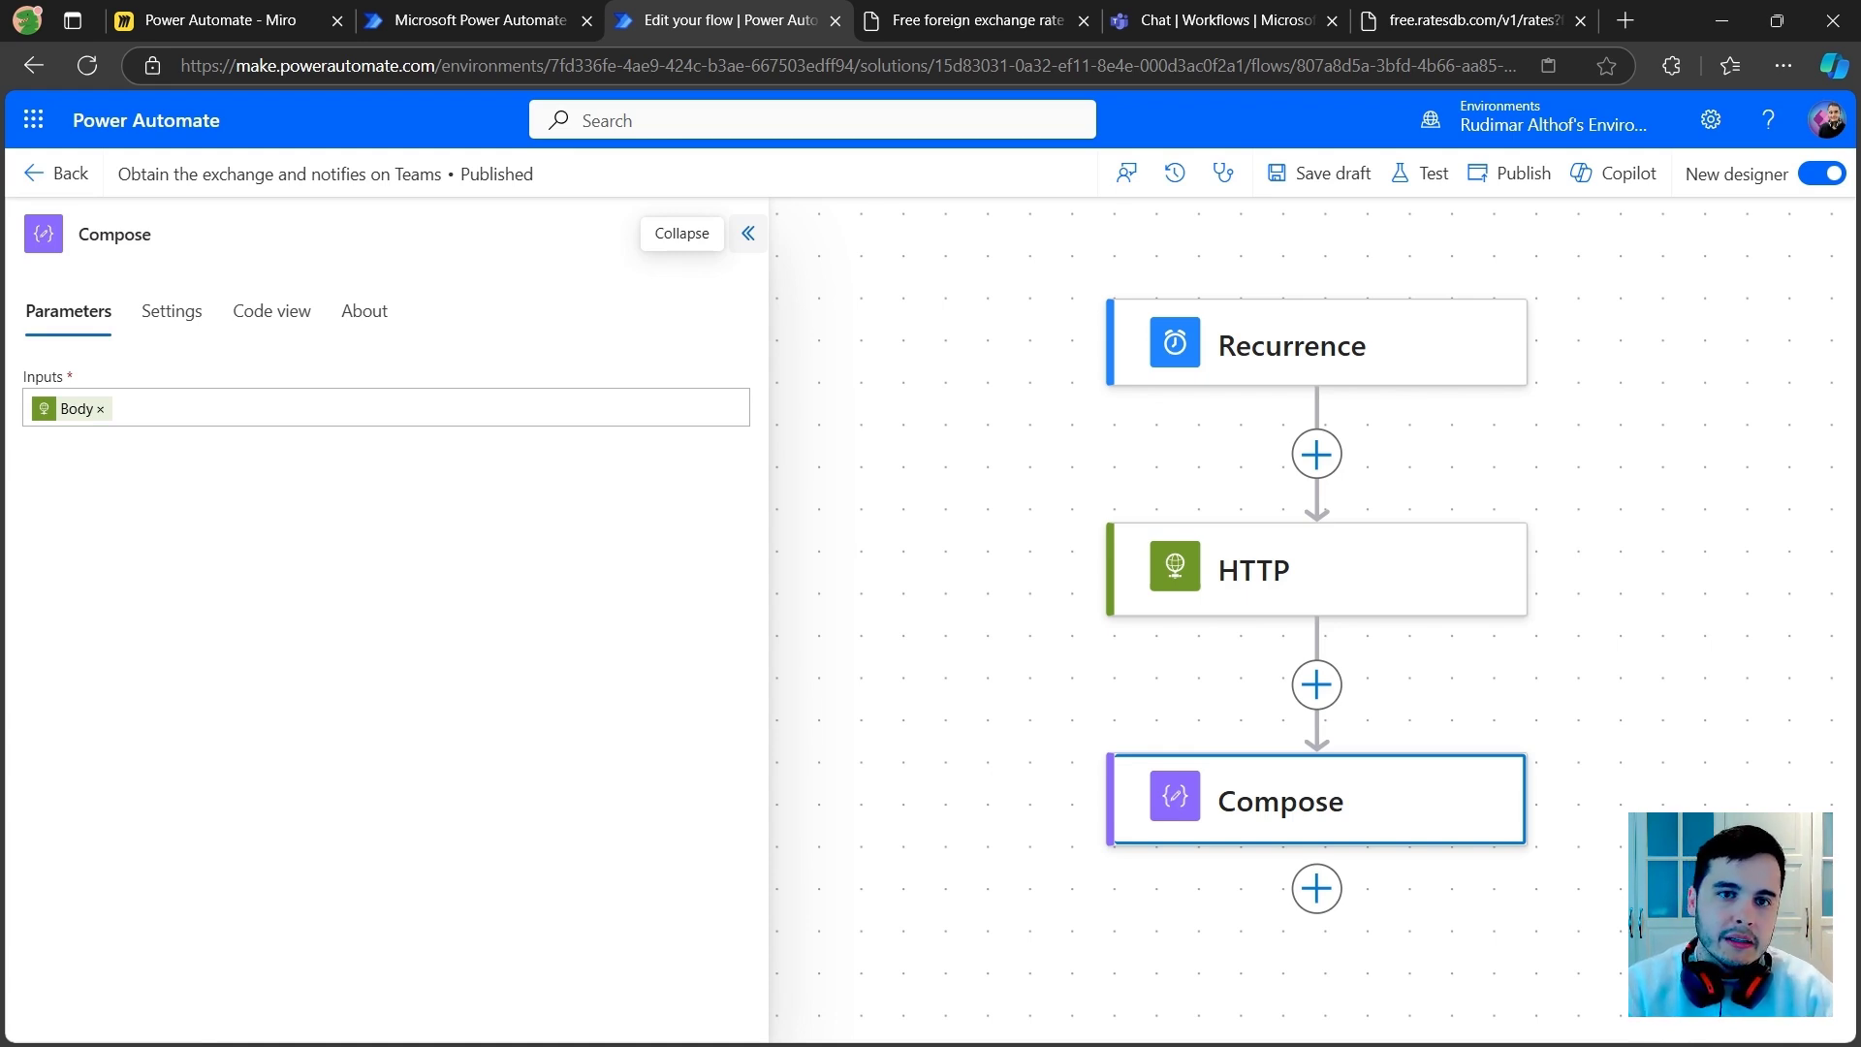
click(747, 232)
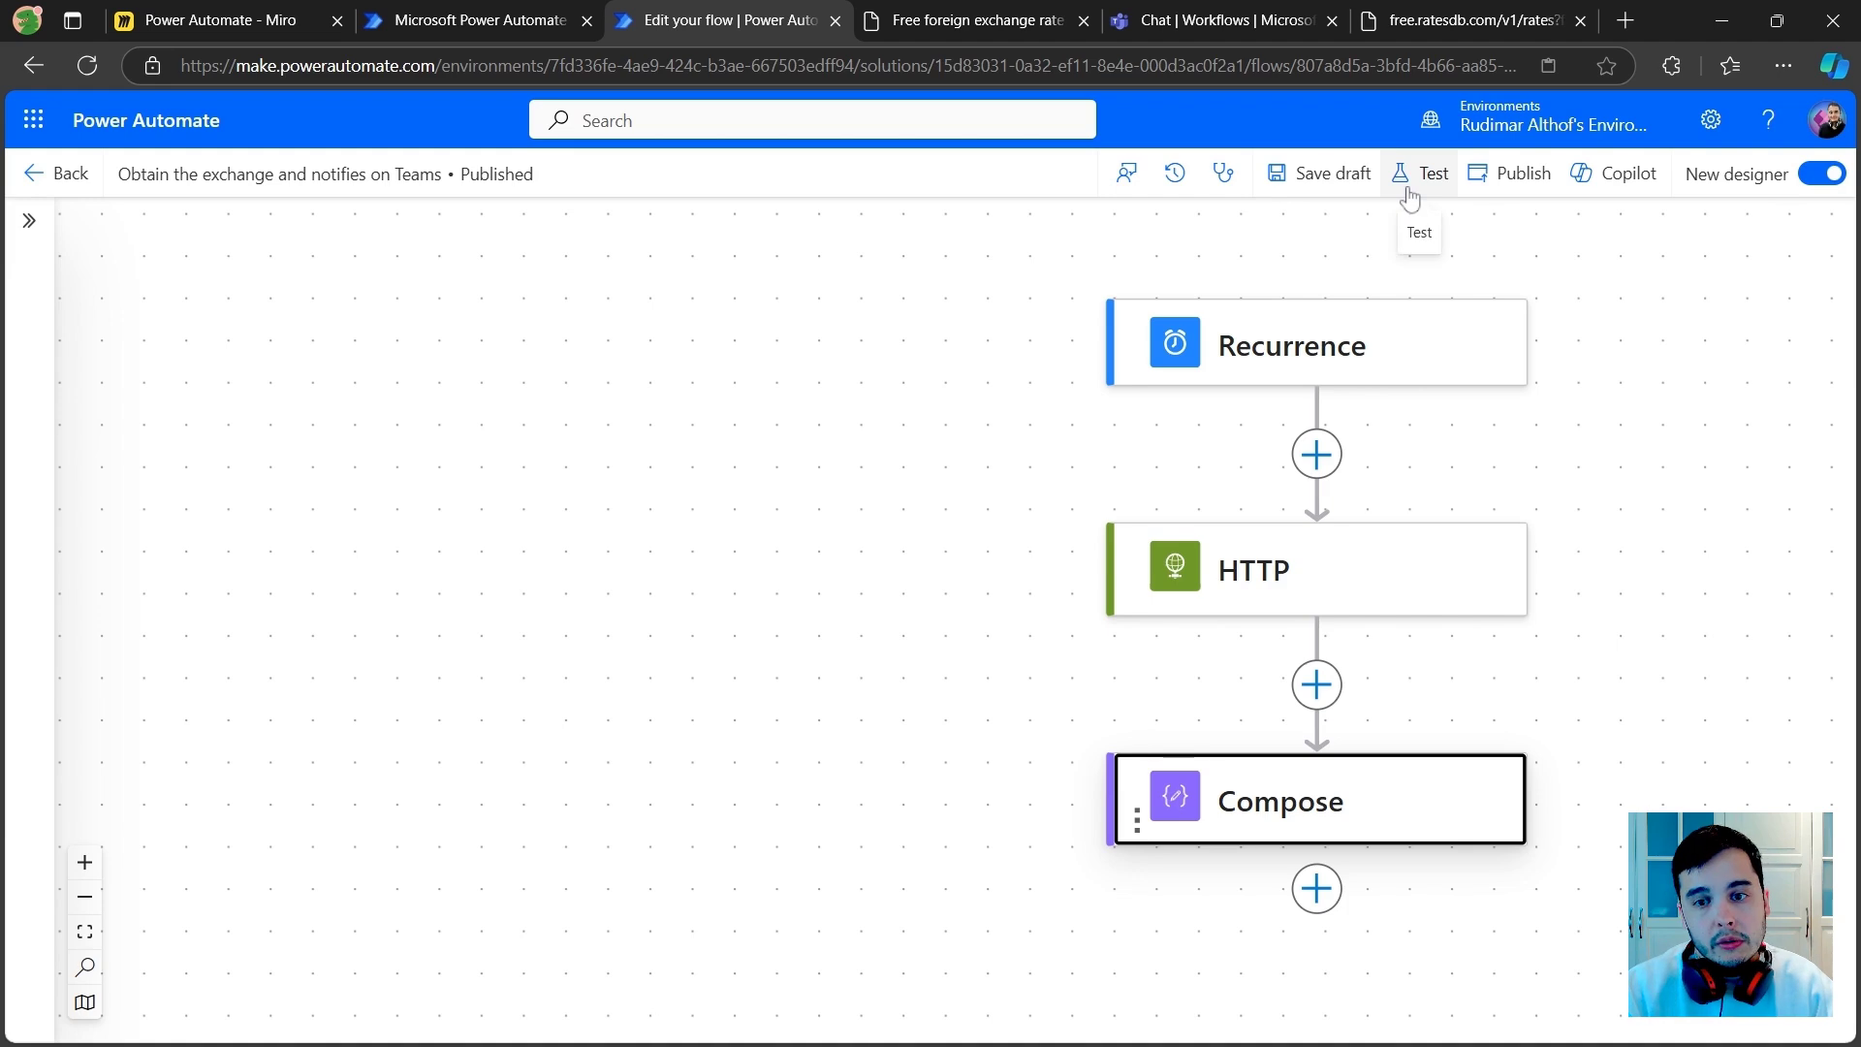
Step: Publish the flow with the HTTP action's GET request, and run it as a manual test
click(1345, 578)
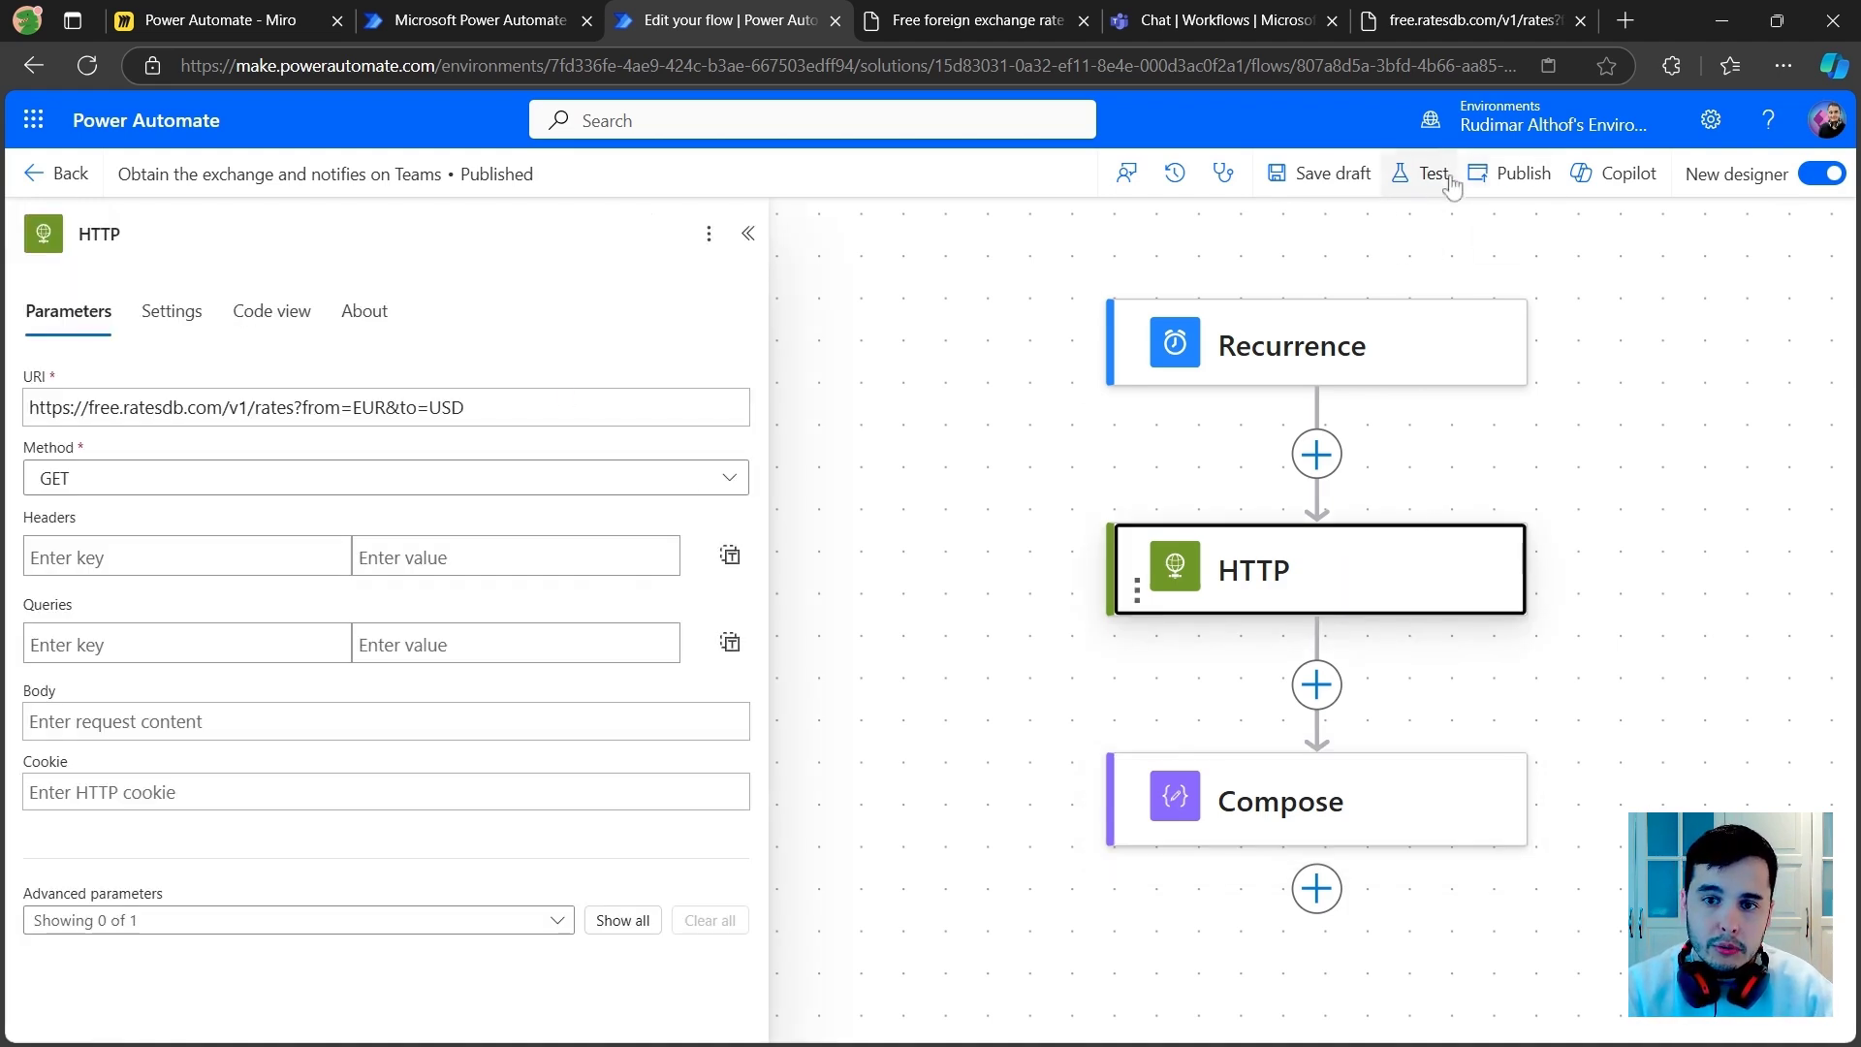
click(1512, 173)
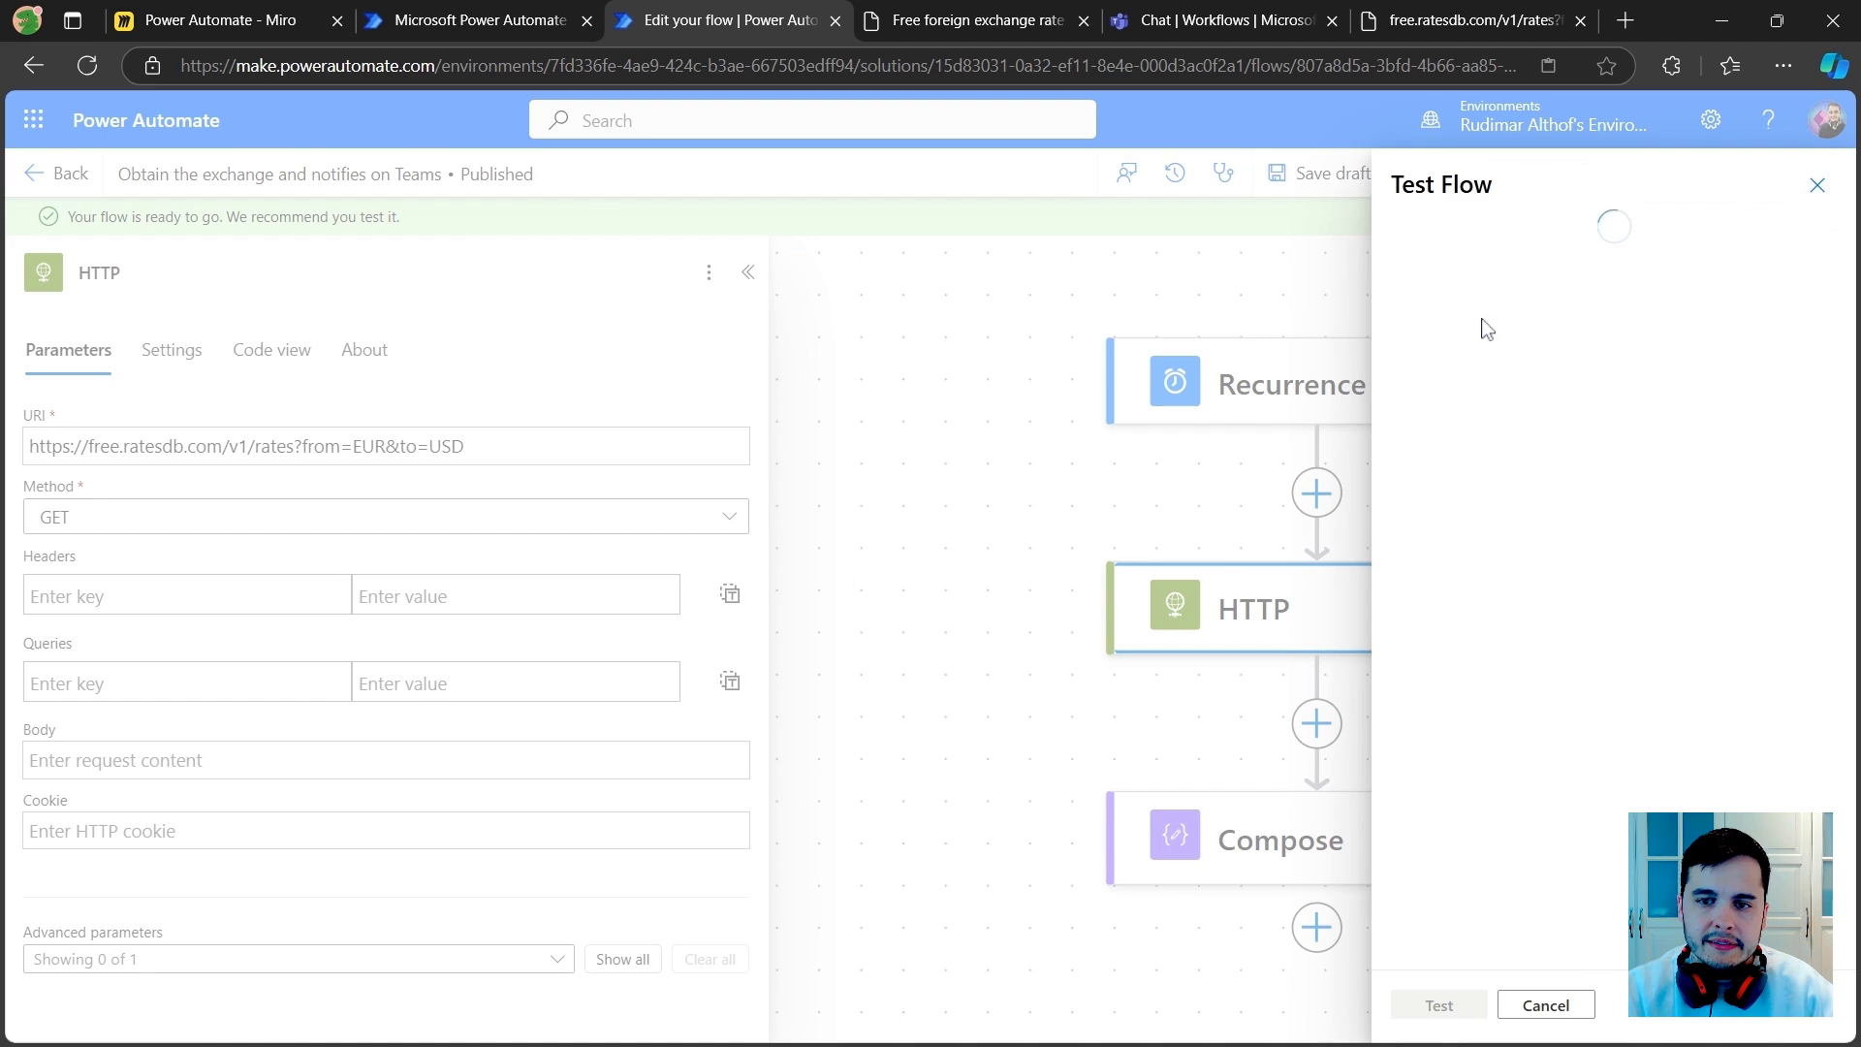
click(1421, 258)
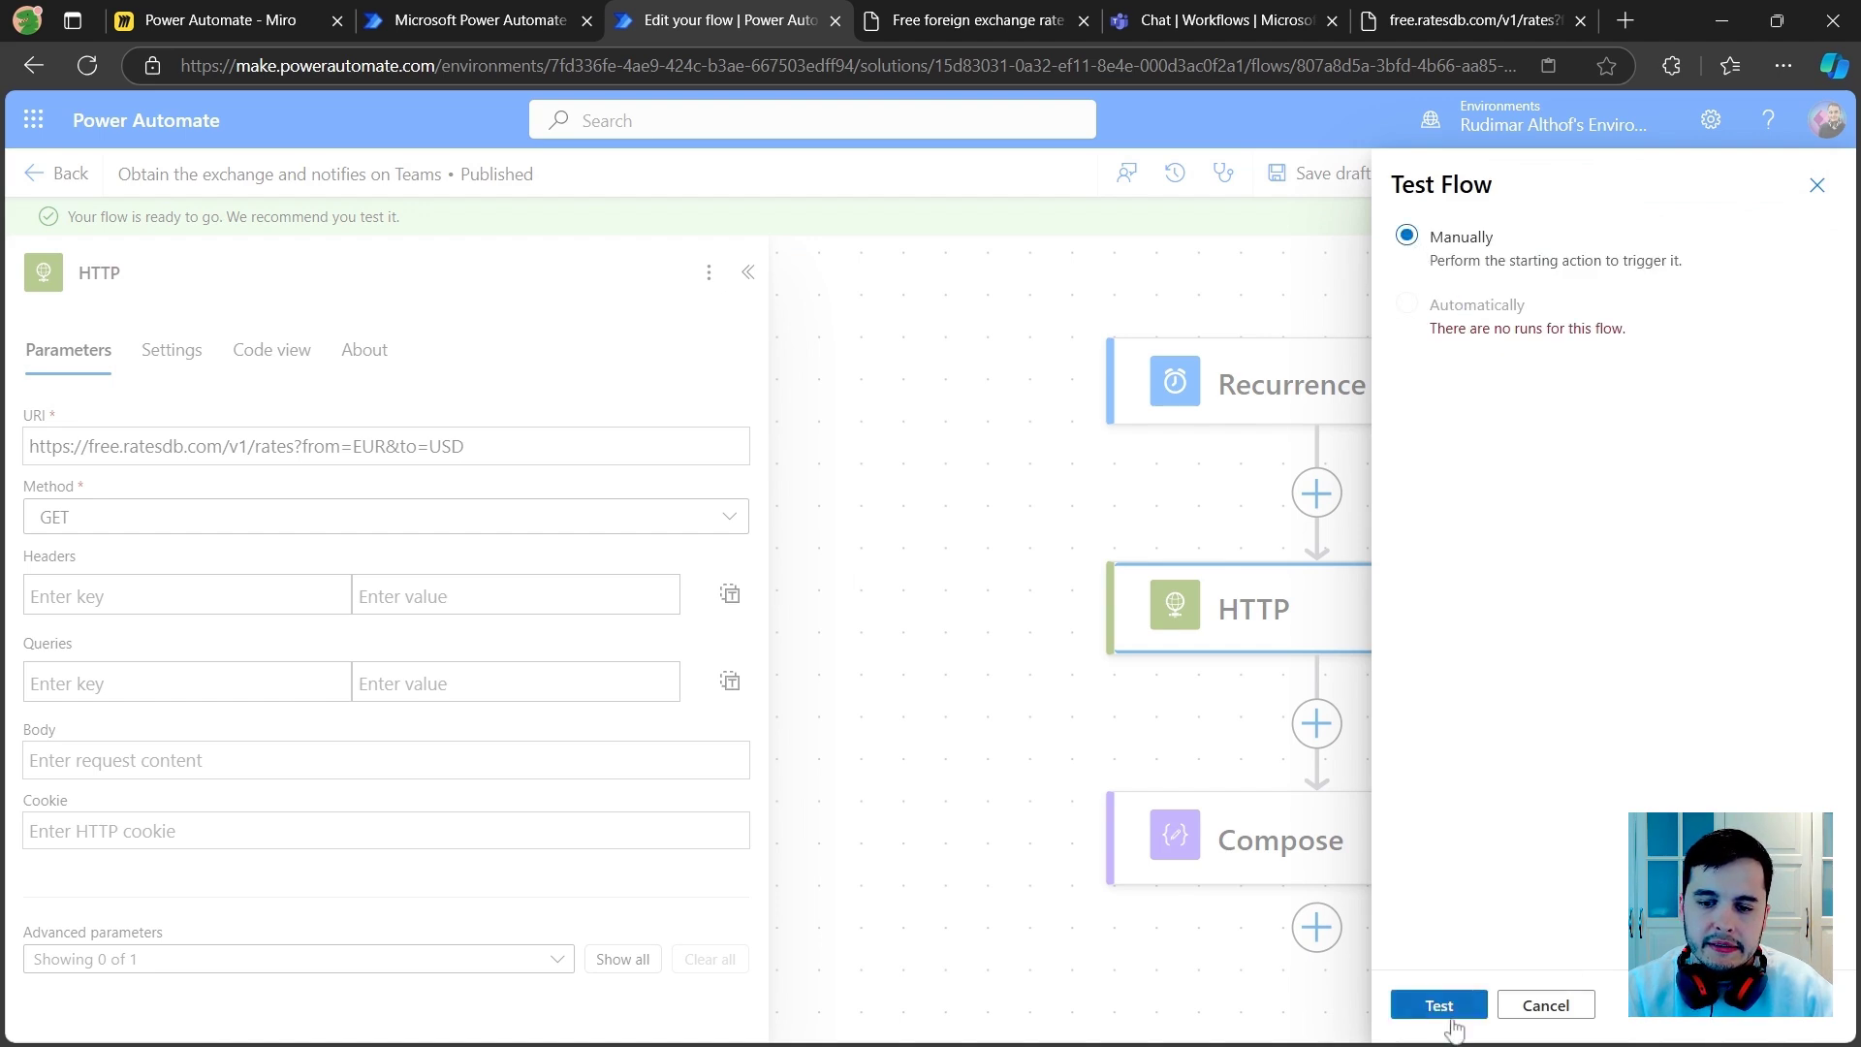
click(1440, 1011)
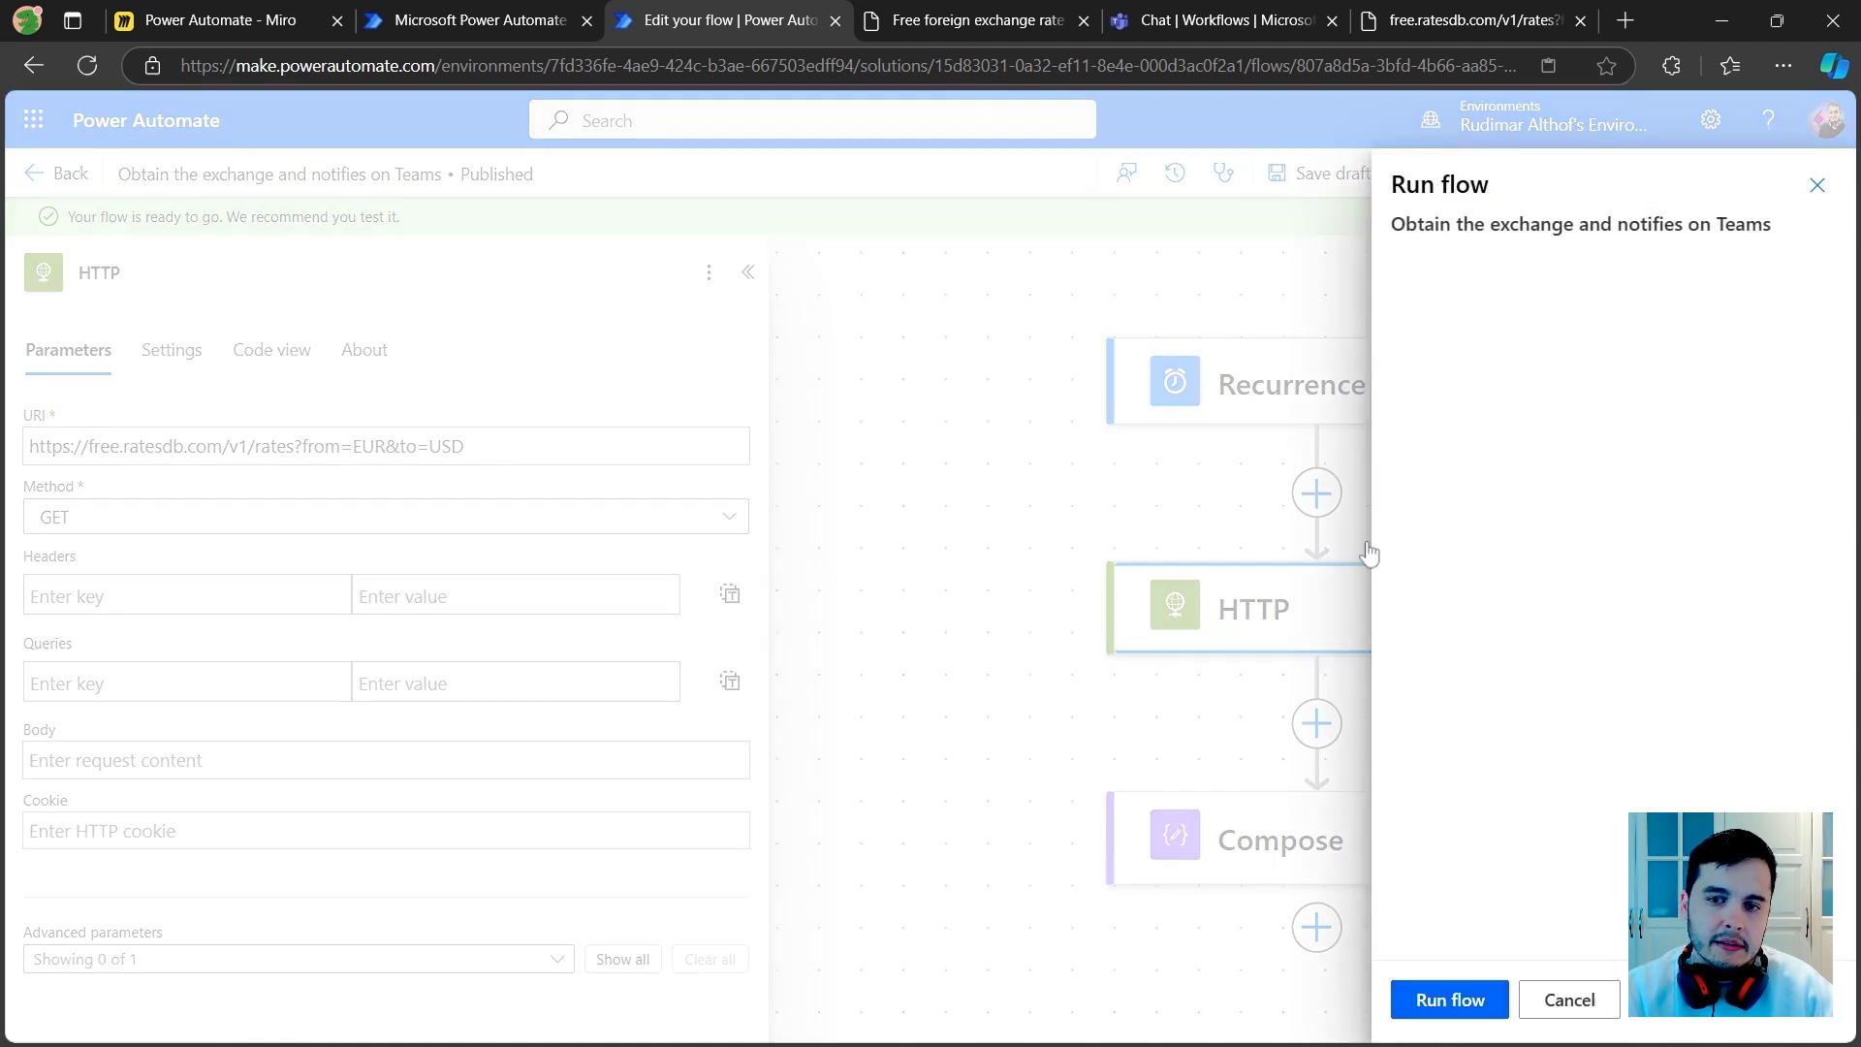
click(1087, 586)
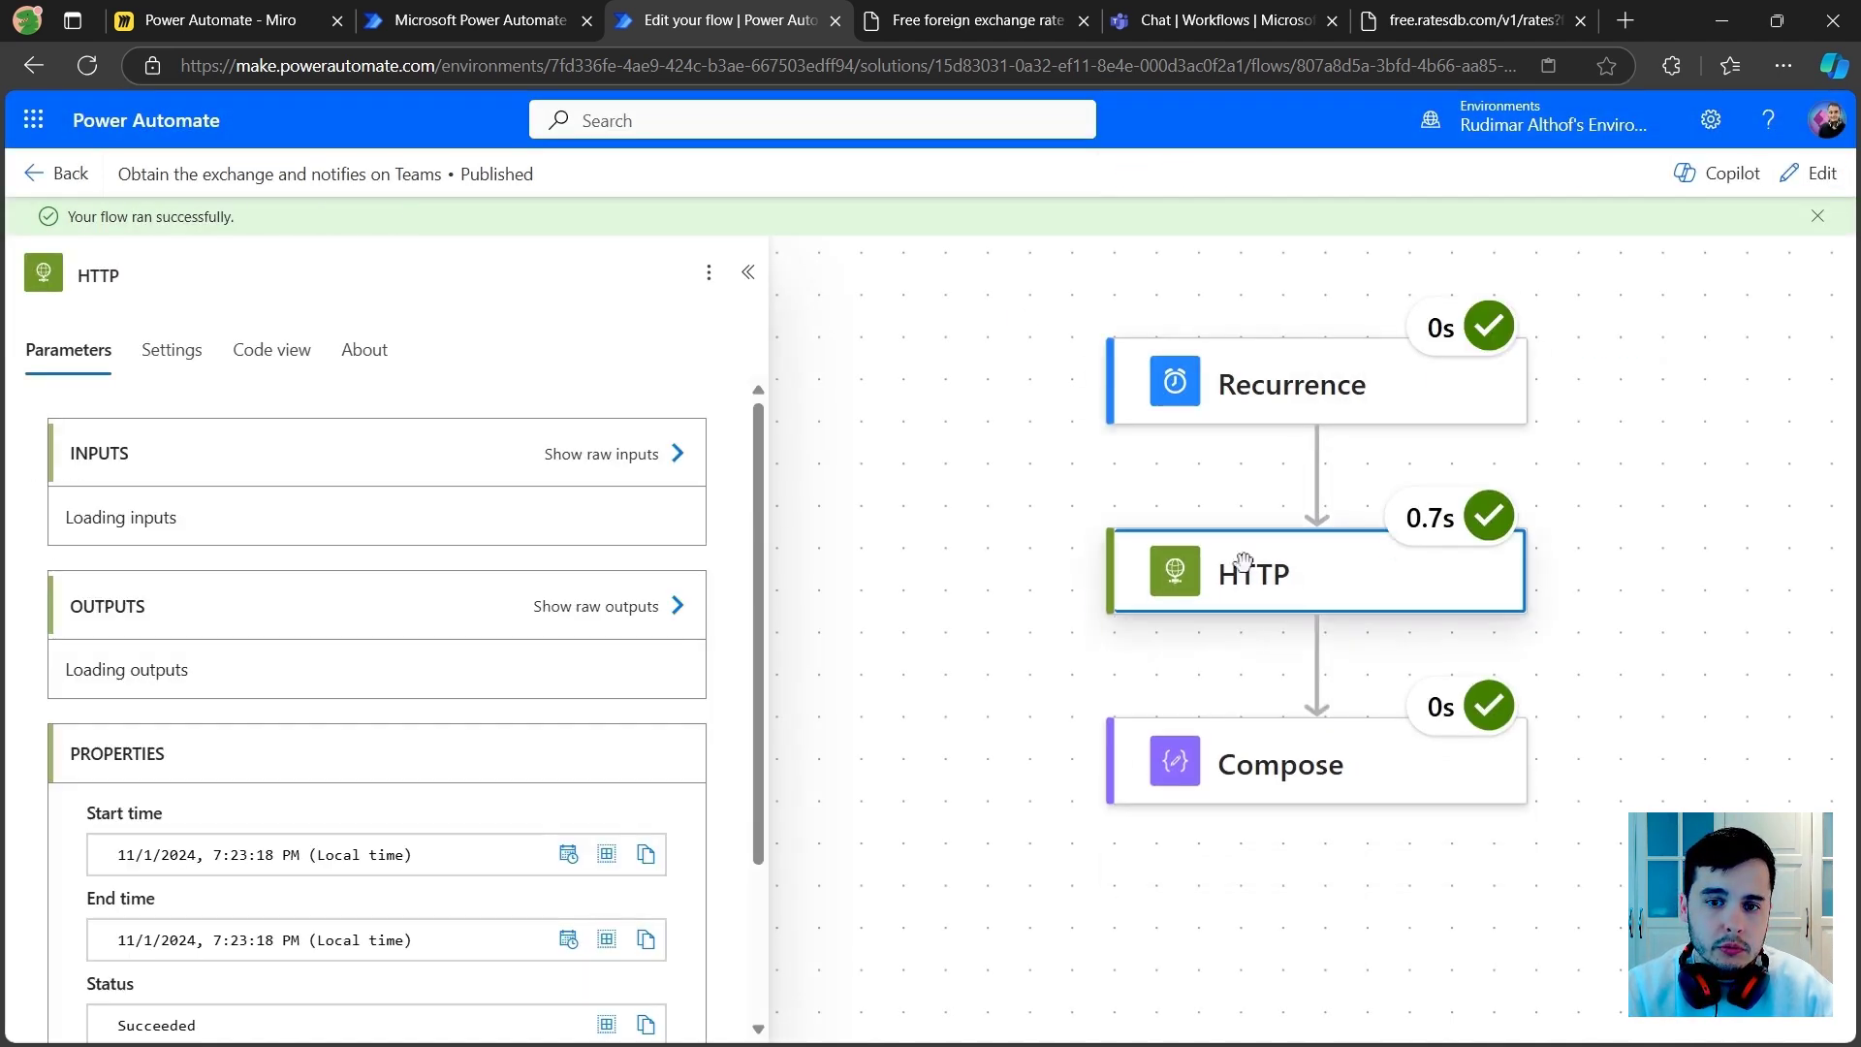
Step: Inspect the run details of the Recurrence trigger and the HTTP action, including the request URI and the response body
click(747, 273)
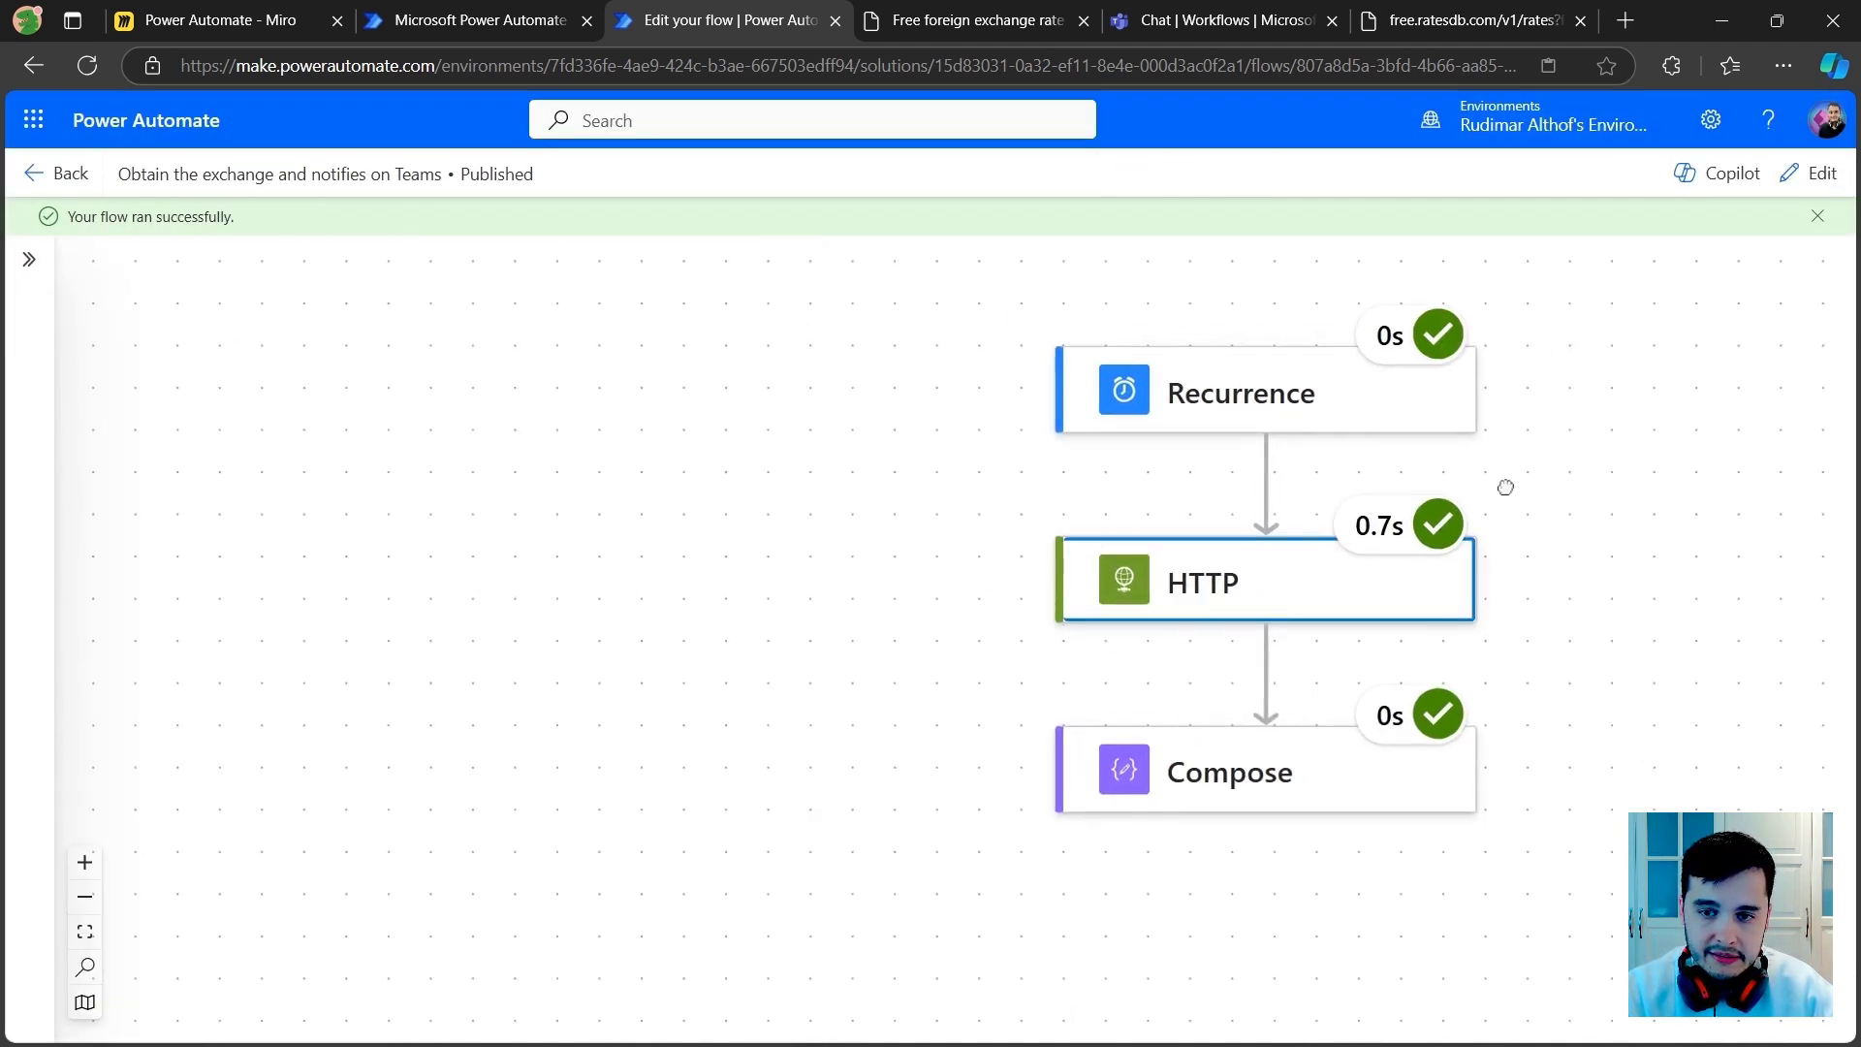
click(1296, 411)
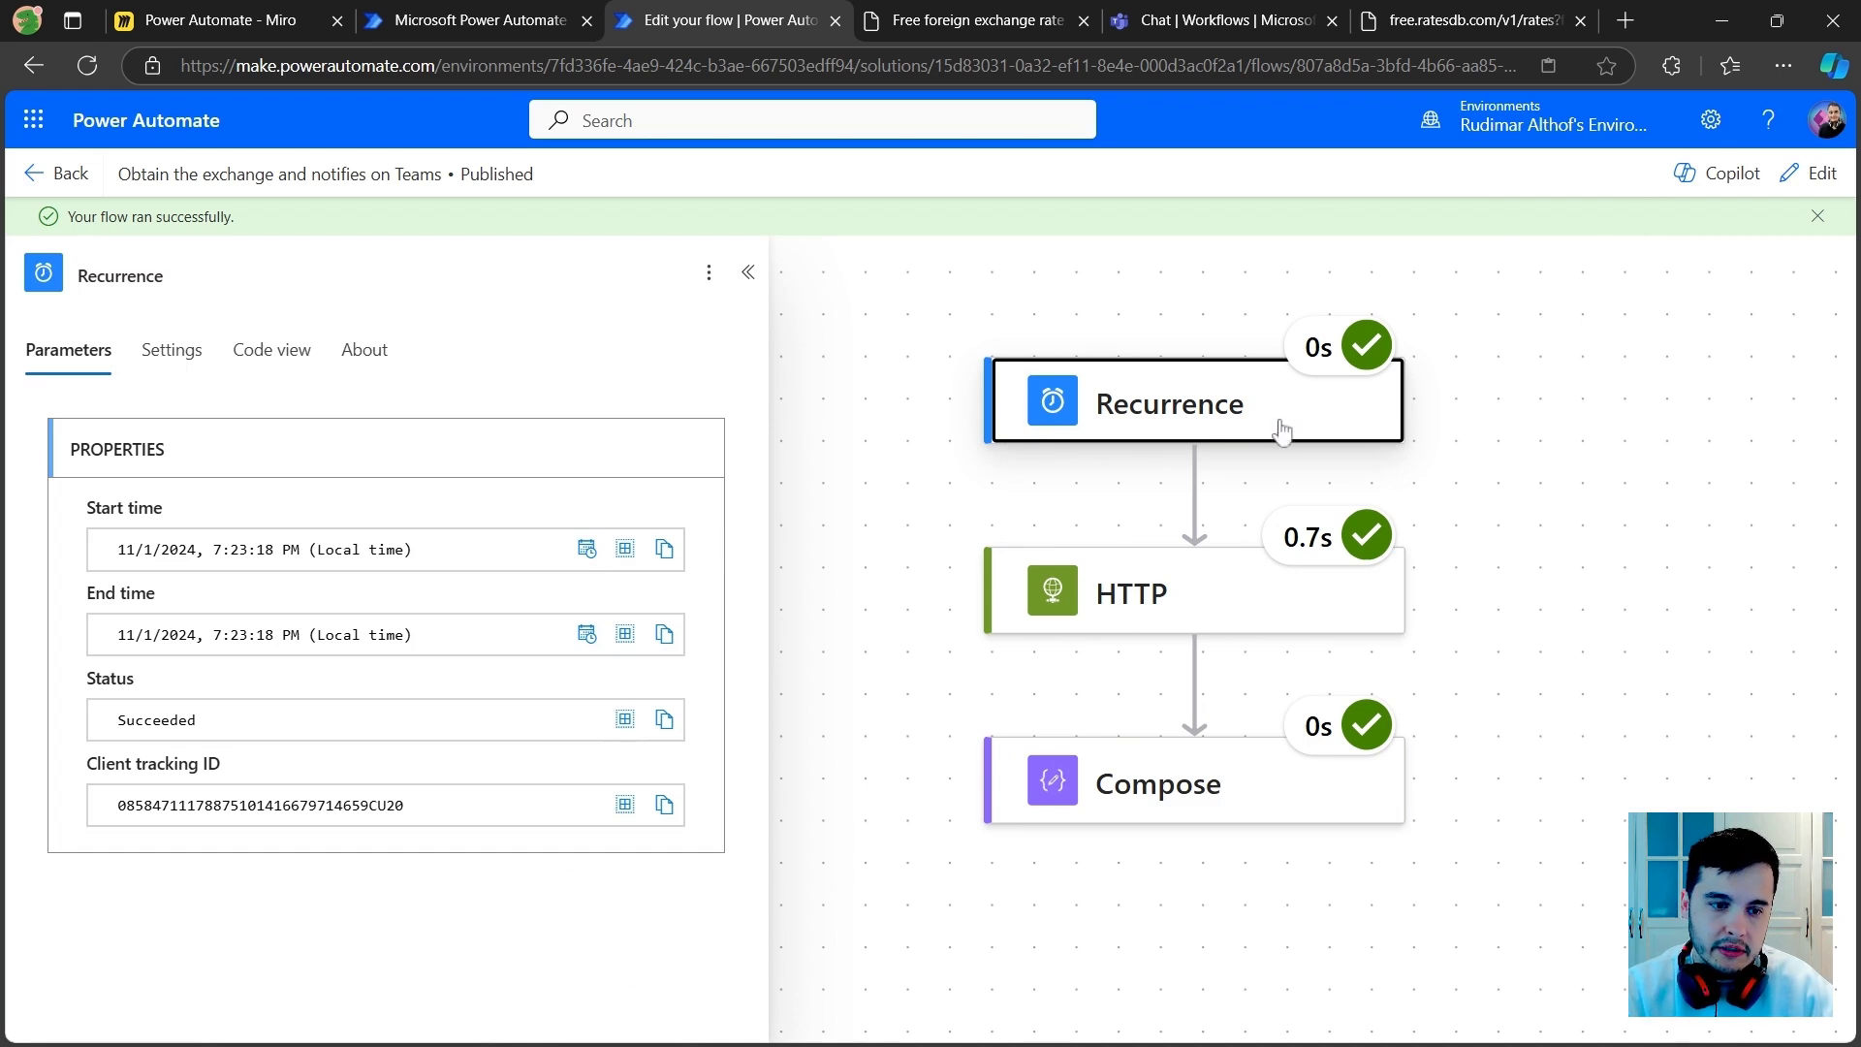
click(1211, 602)
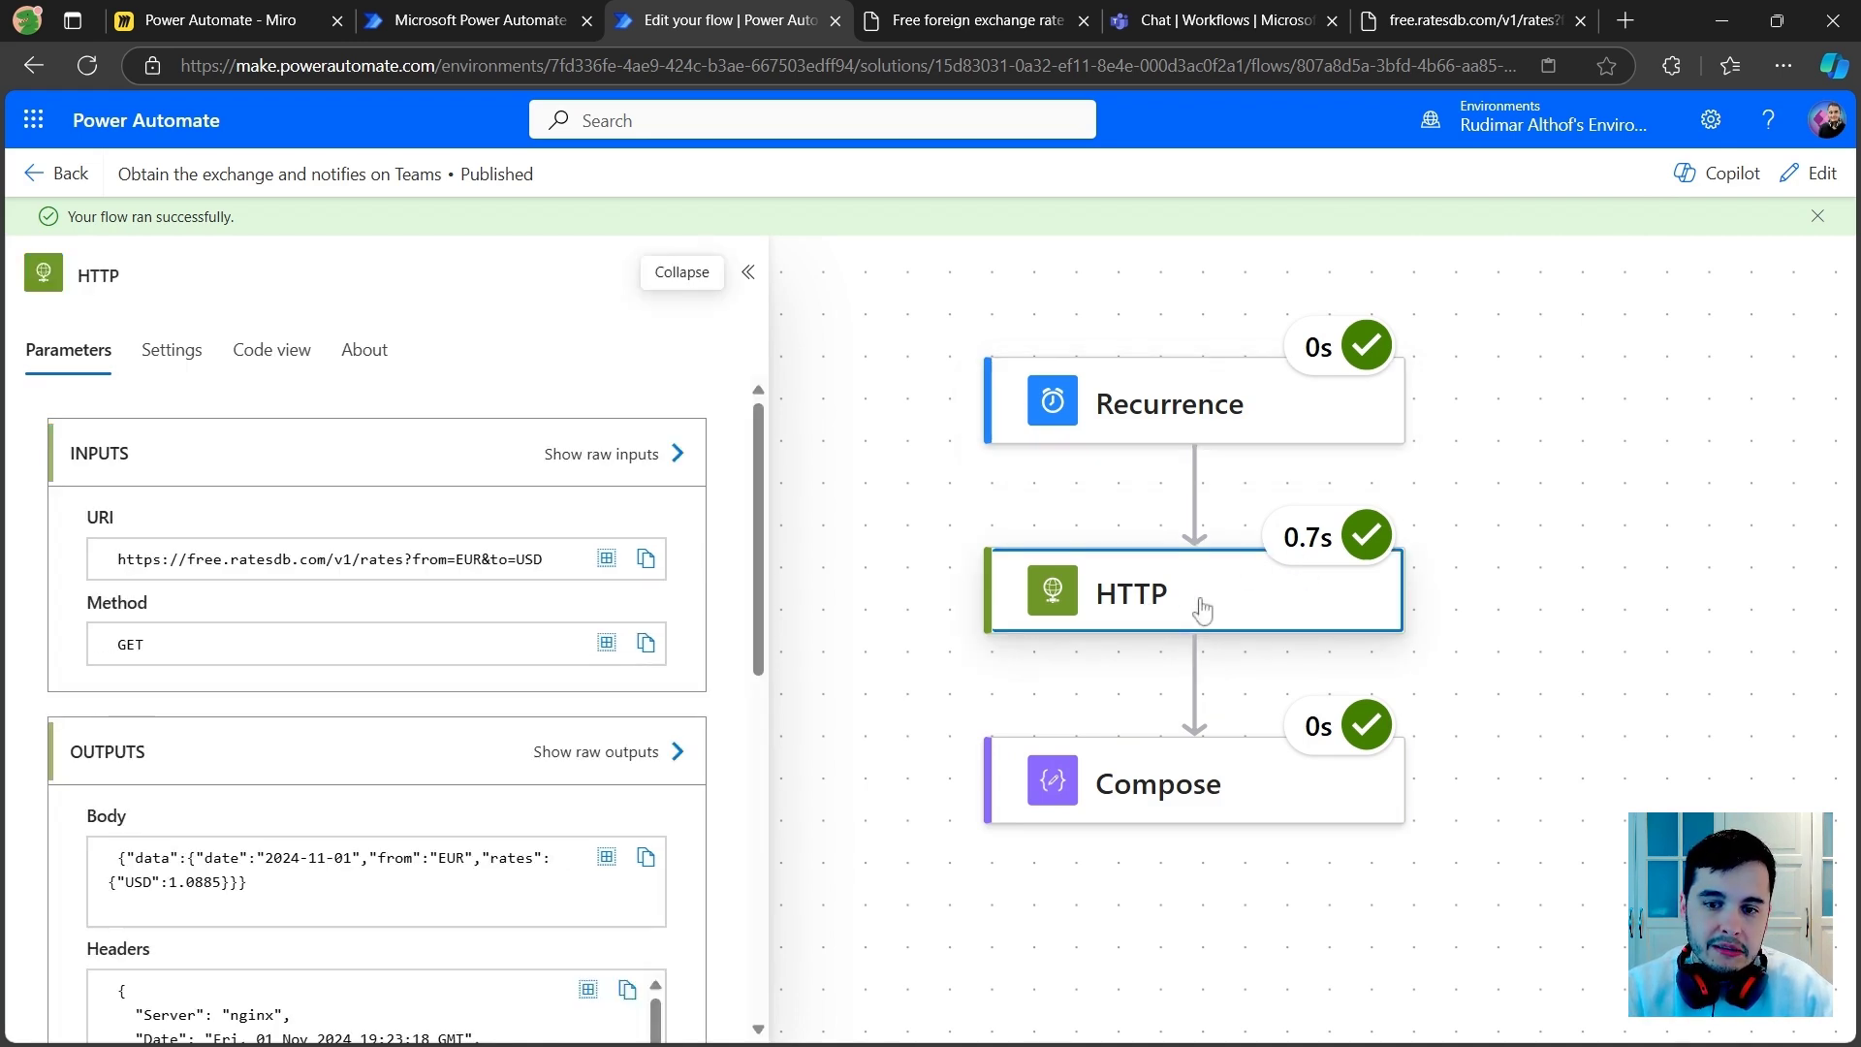
drag(551, 572, 60, 562)
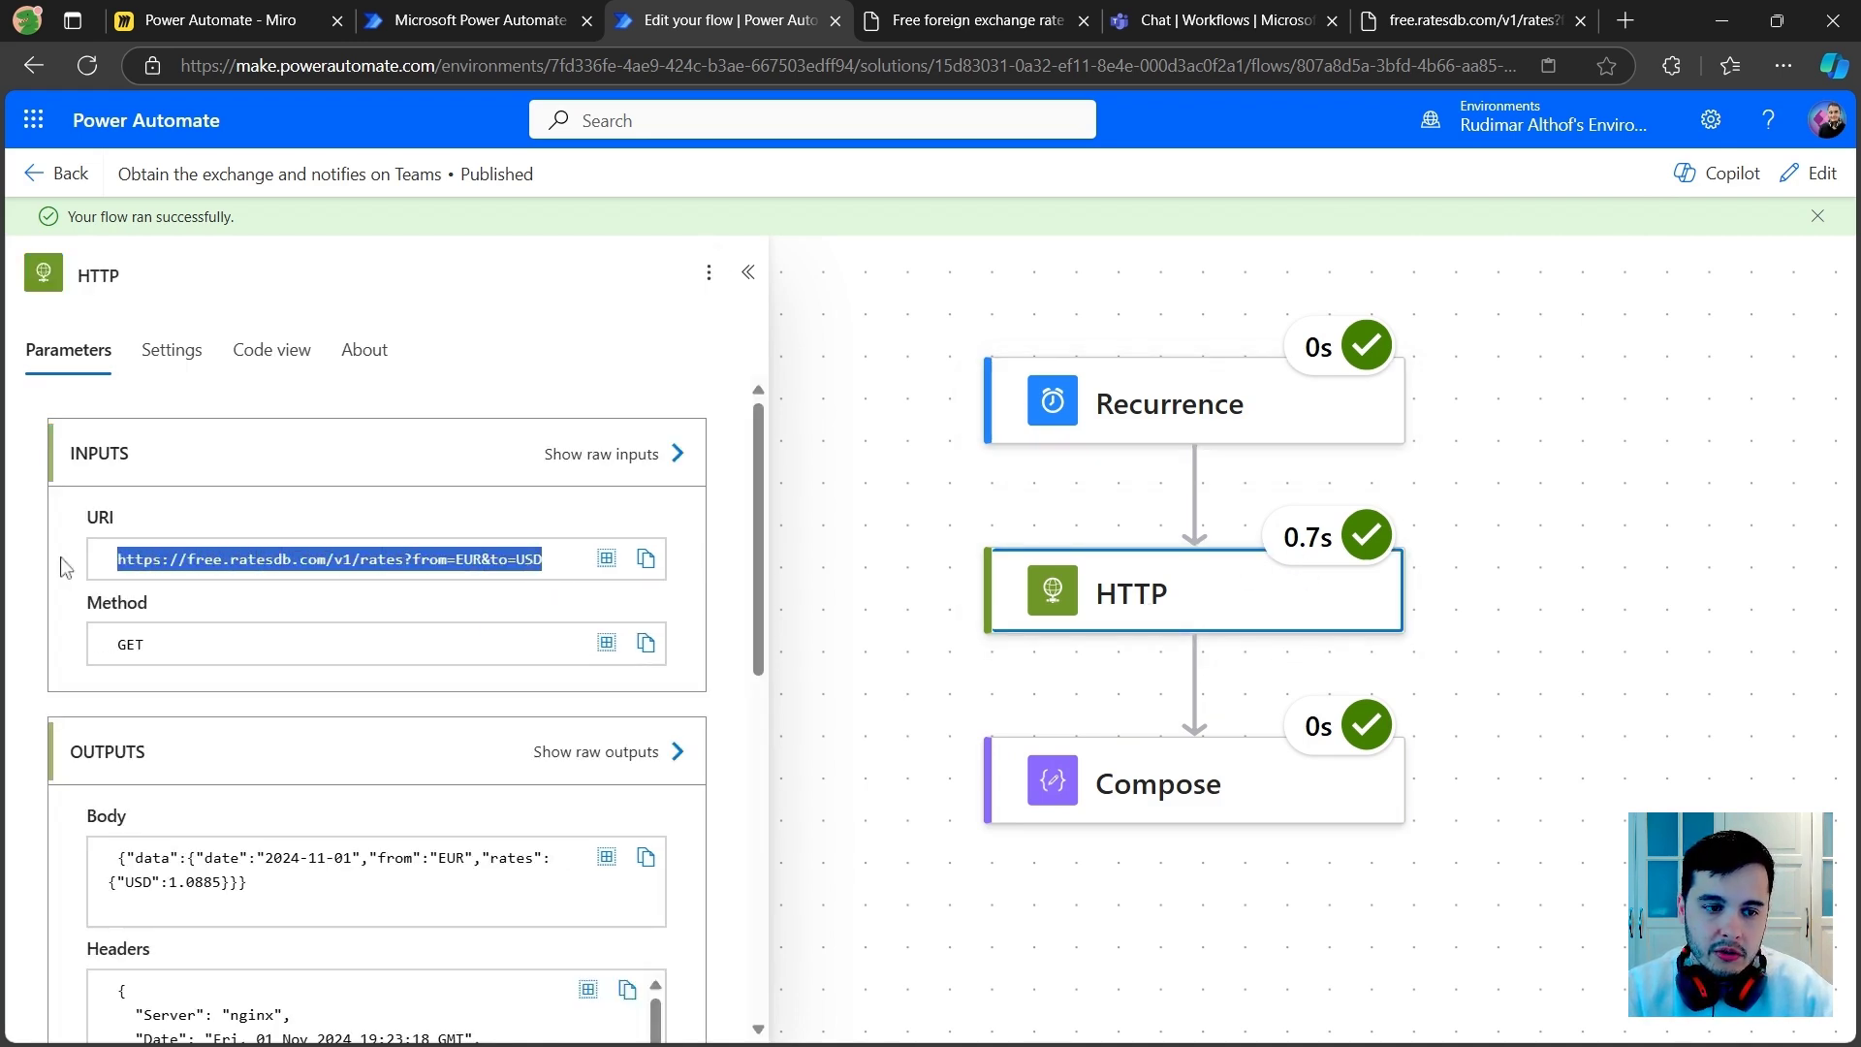
scroll(250, 625, down, 1)
scroll(248, 641, down, 1)
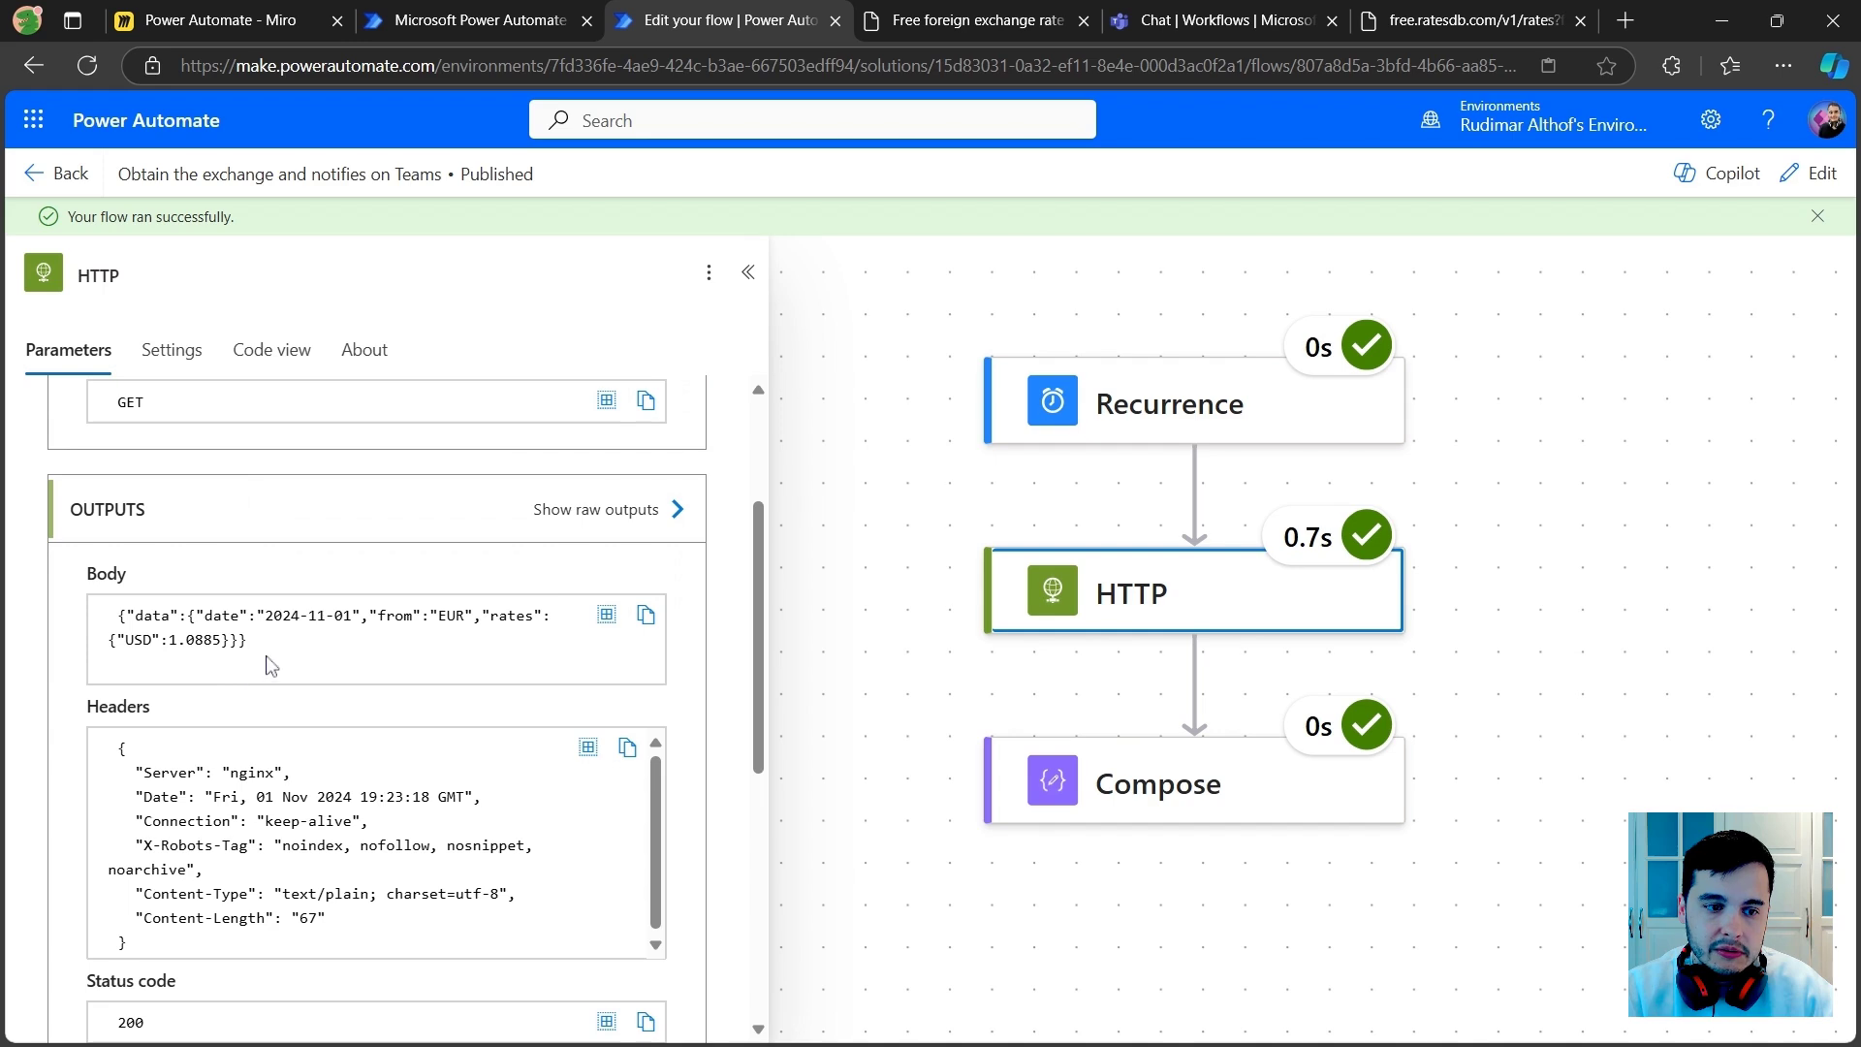
drag(273, 667, 115, 628)
click(258, 657)
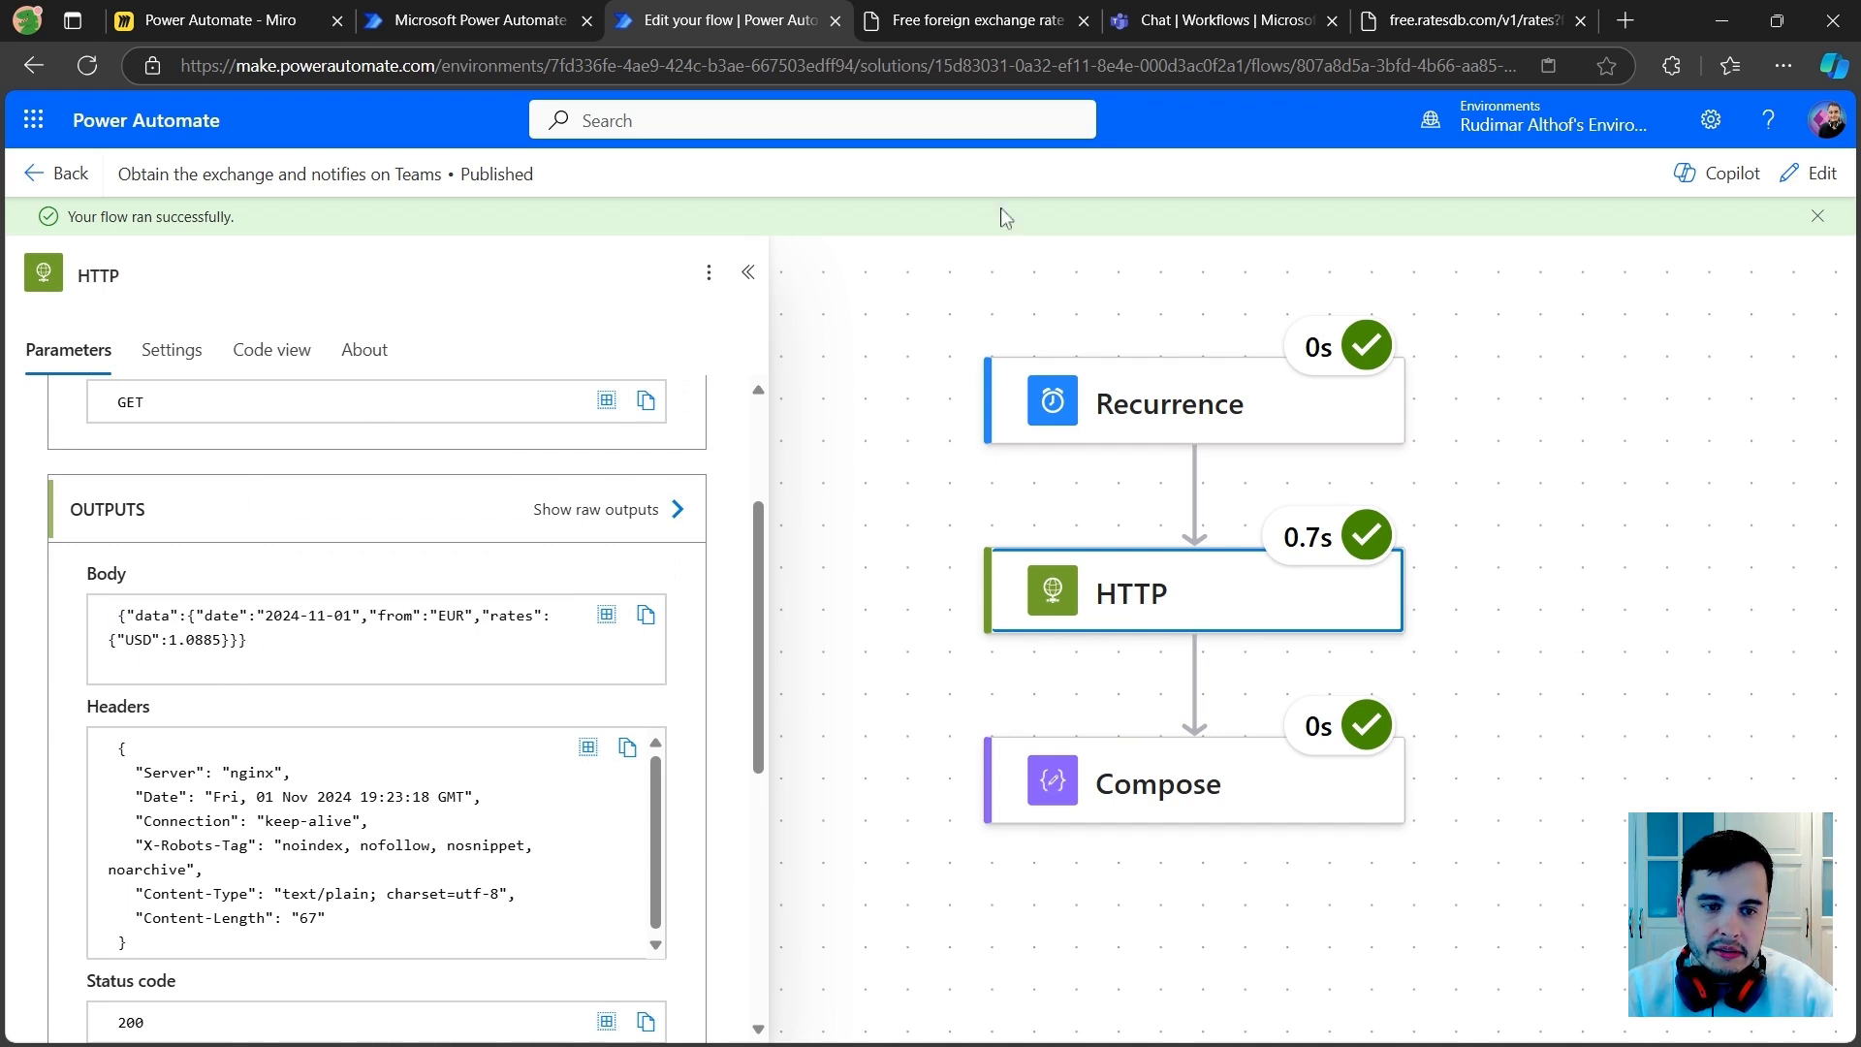
Step: Compare the HTTP response body with the JSON on the EUR to USD request page, and return to the flow run
click(990, 25)
click(1501, 32)
click(527, 382)
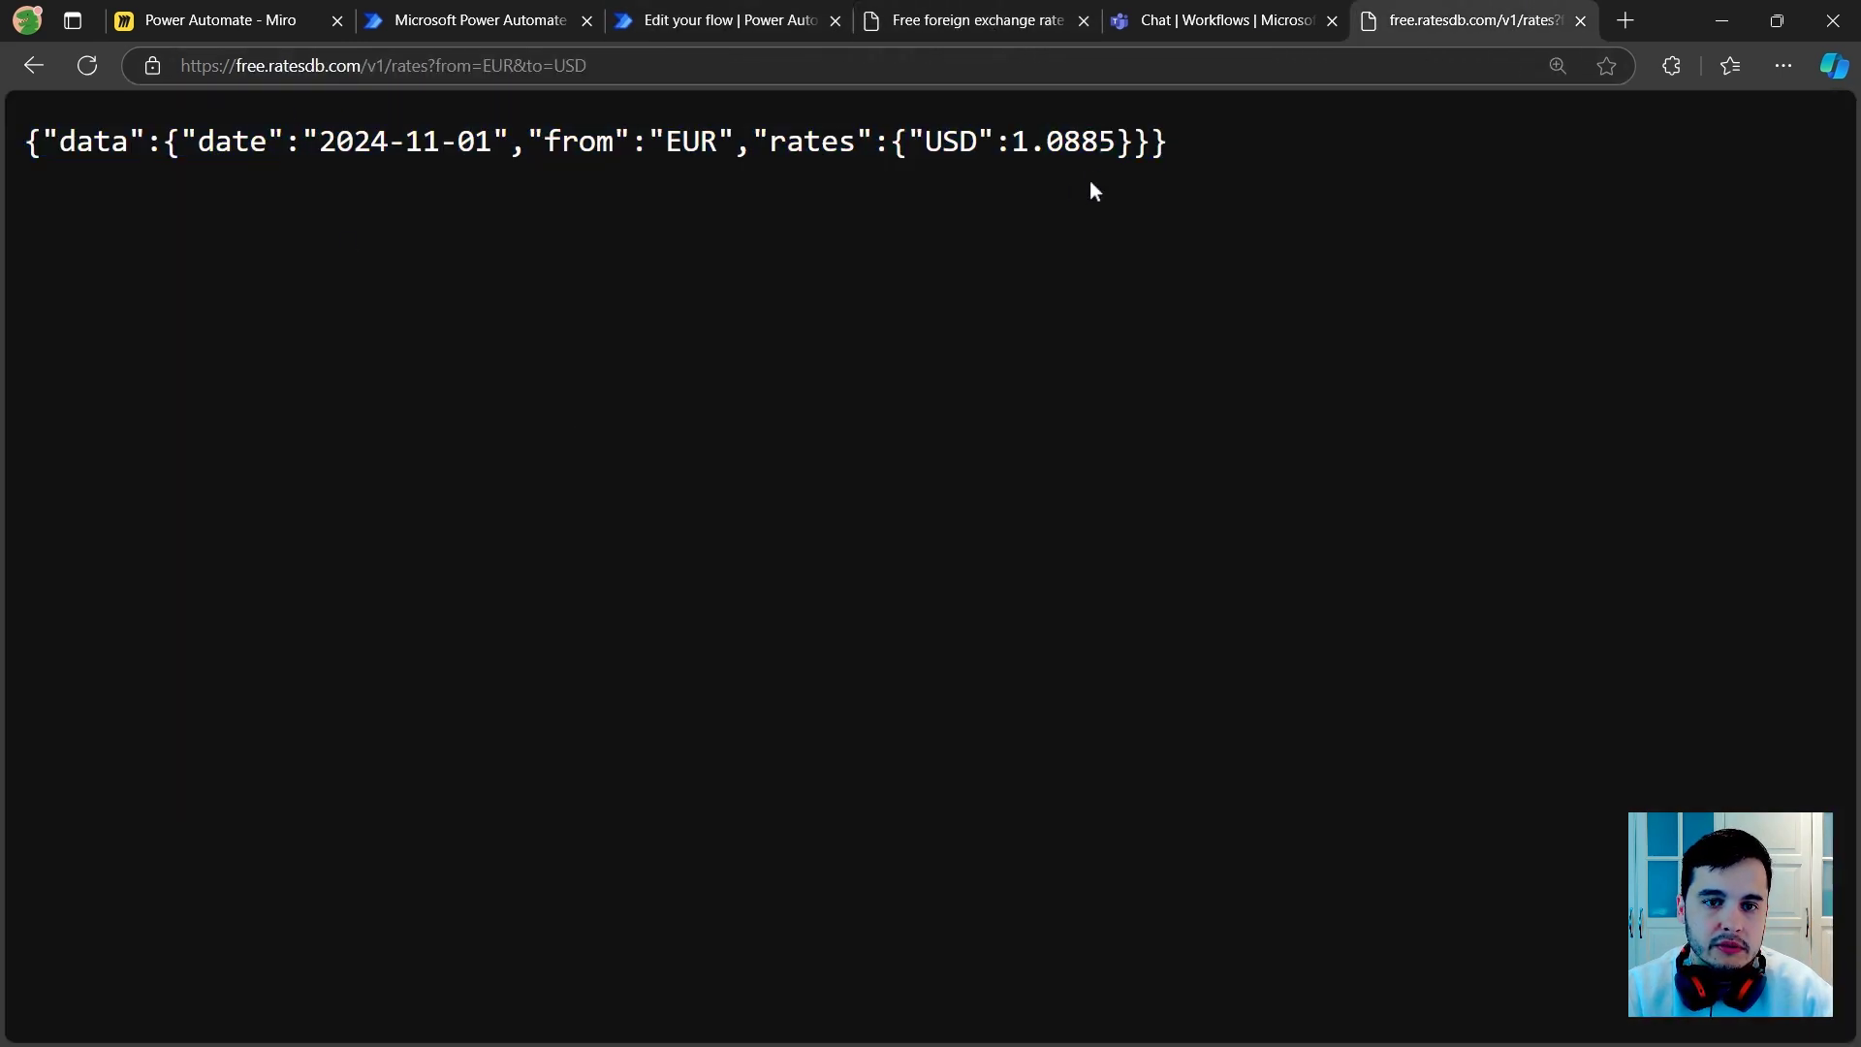
drag(648, 142, 683, 142)
click(756, 24)
Step: Examine the response headers and the status code in the HTTP action's run outputs
scroll(669, 334, down, 3)
drag(242, 705, 101, 519)
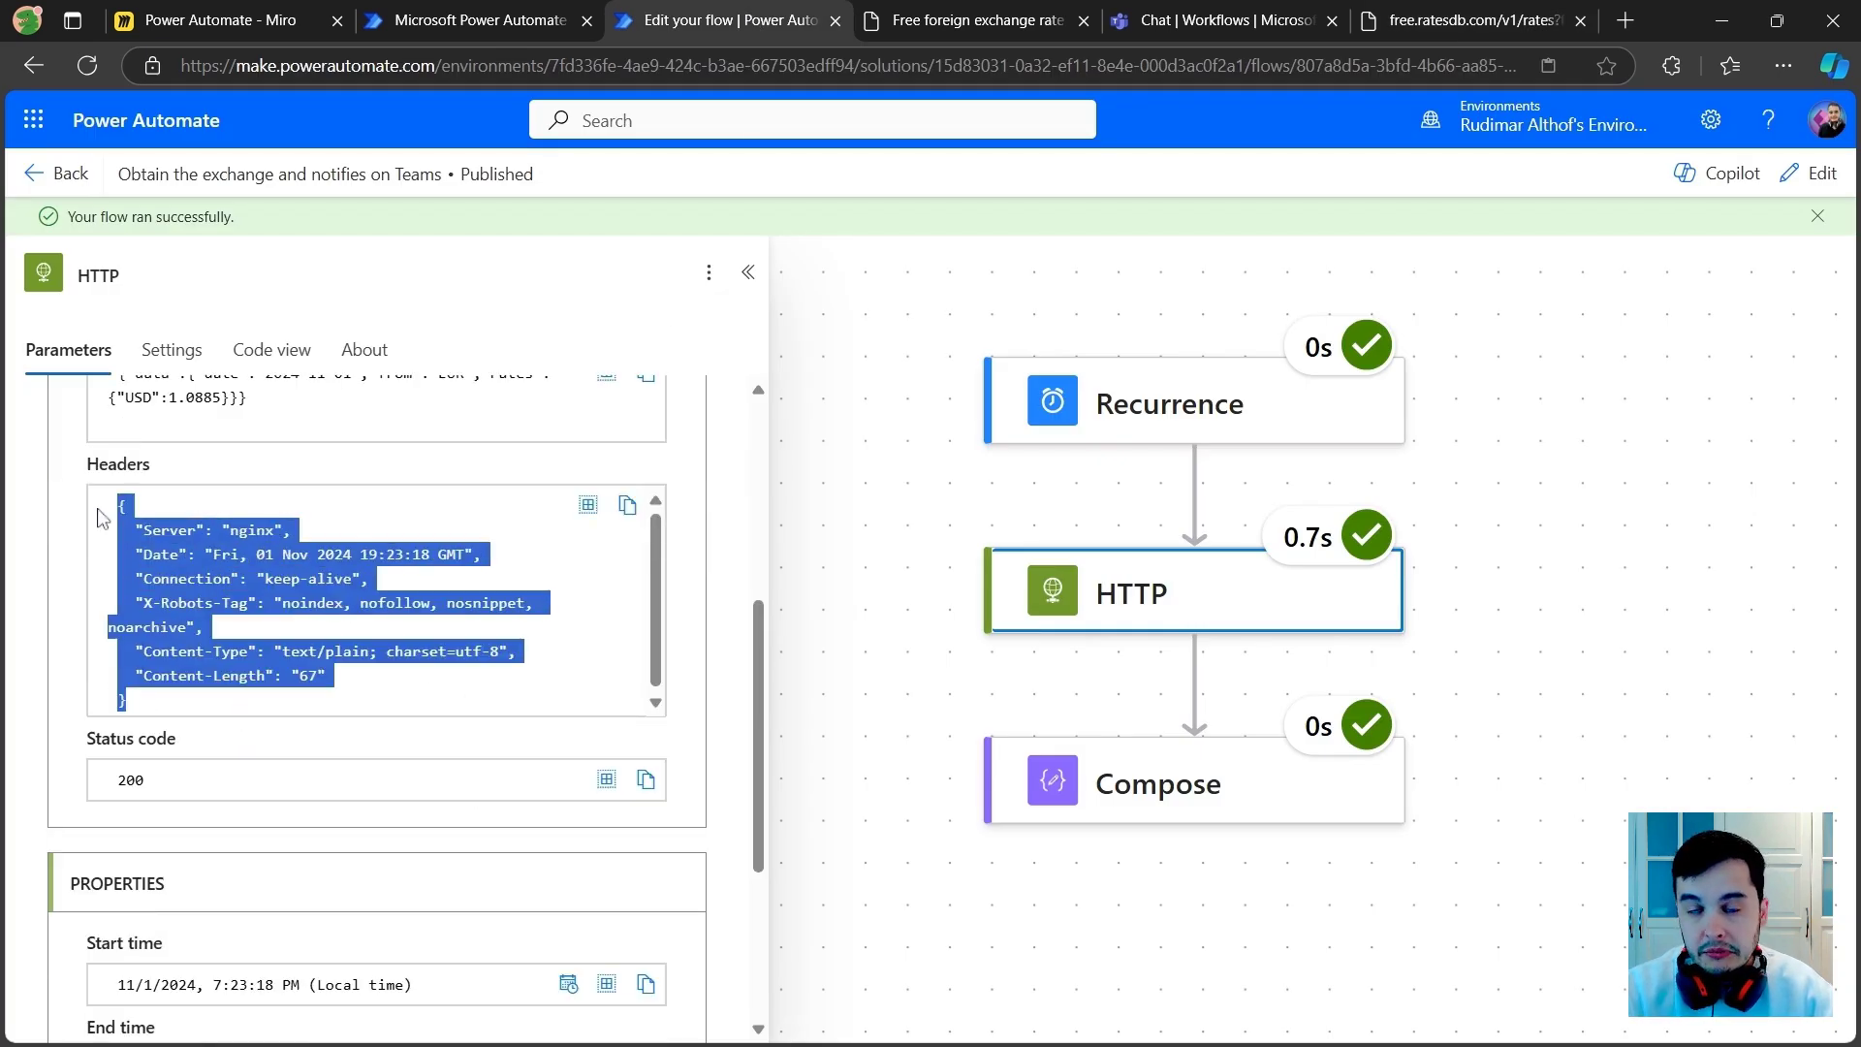
scroll(444, 709, up, 1)
click(178, 917)
drag(177, 916, 110, 909)
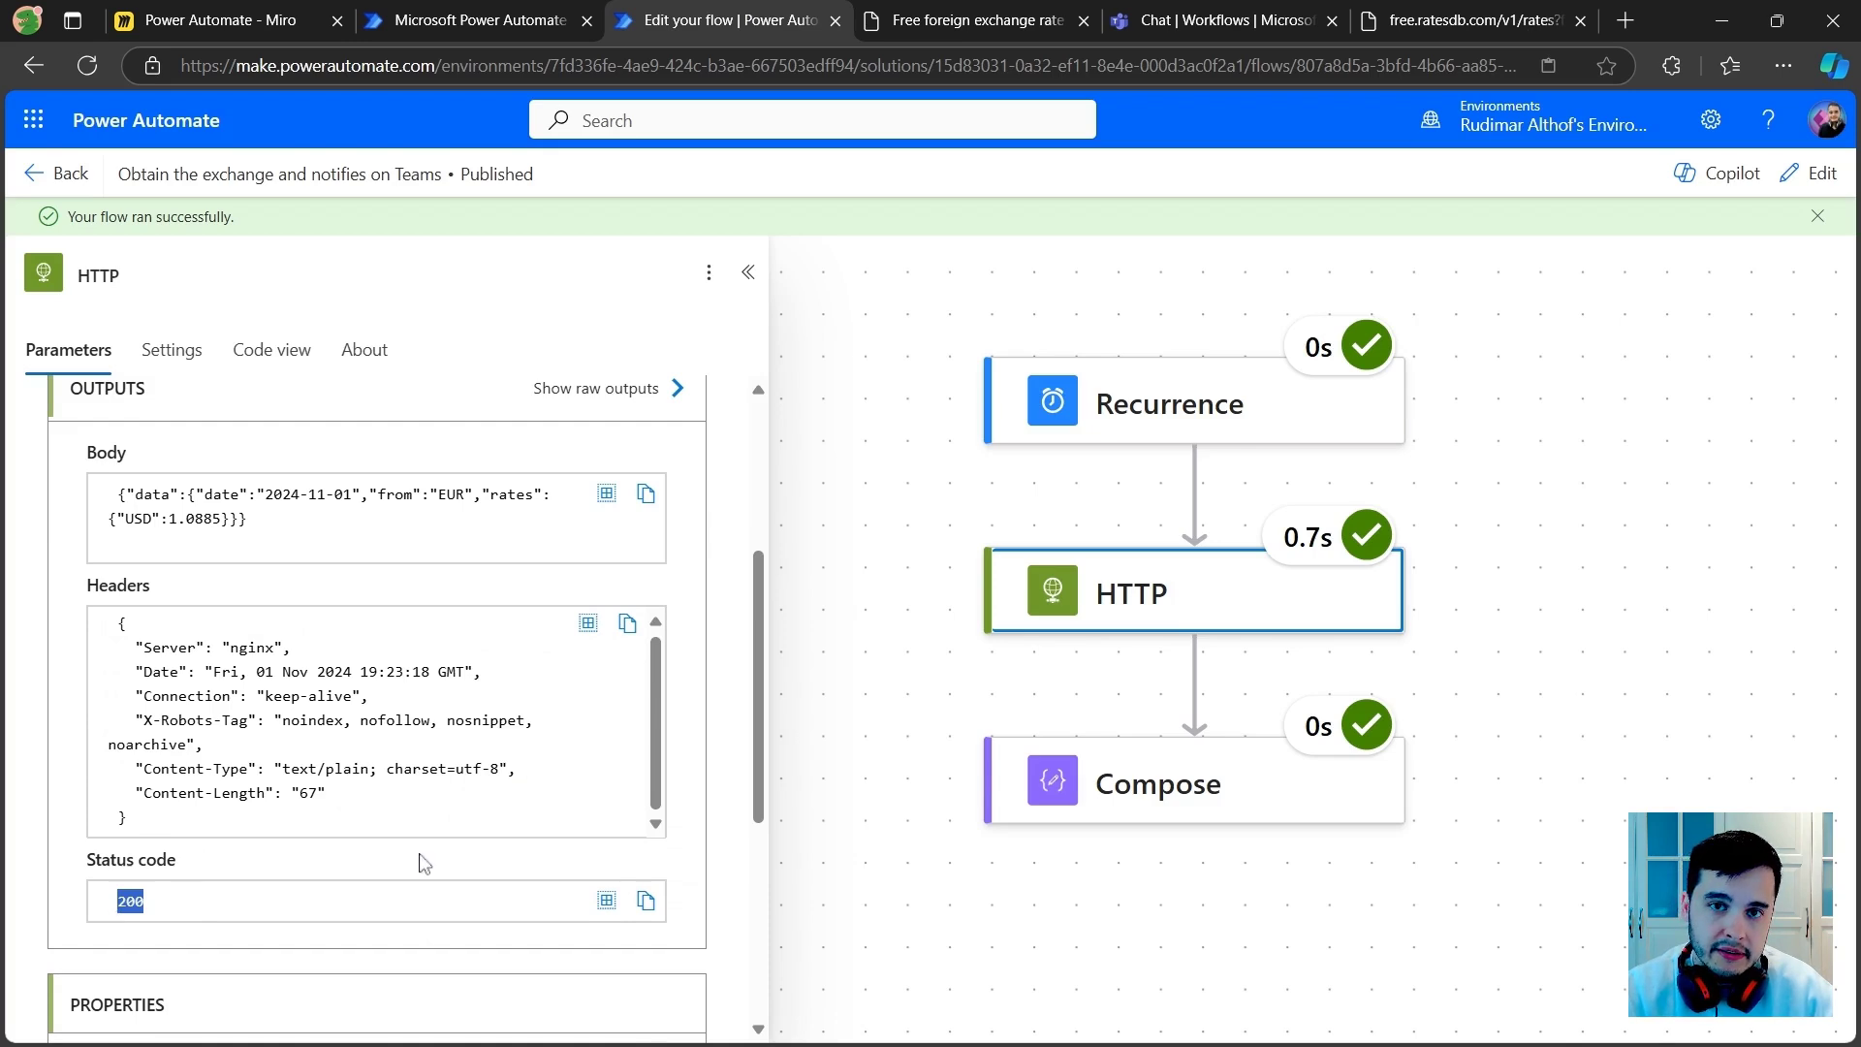
scroll(425, 864, up, 1)
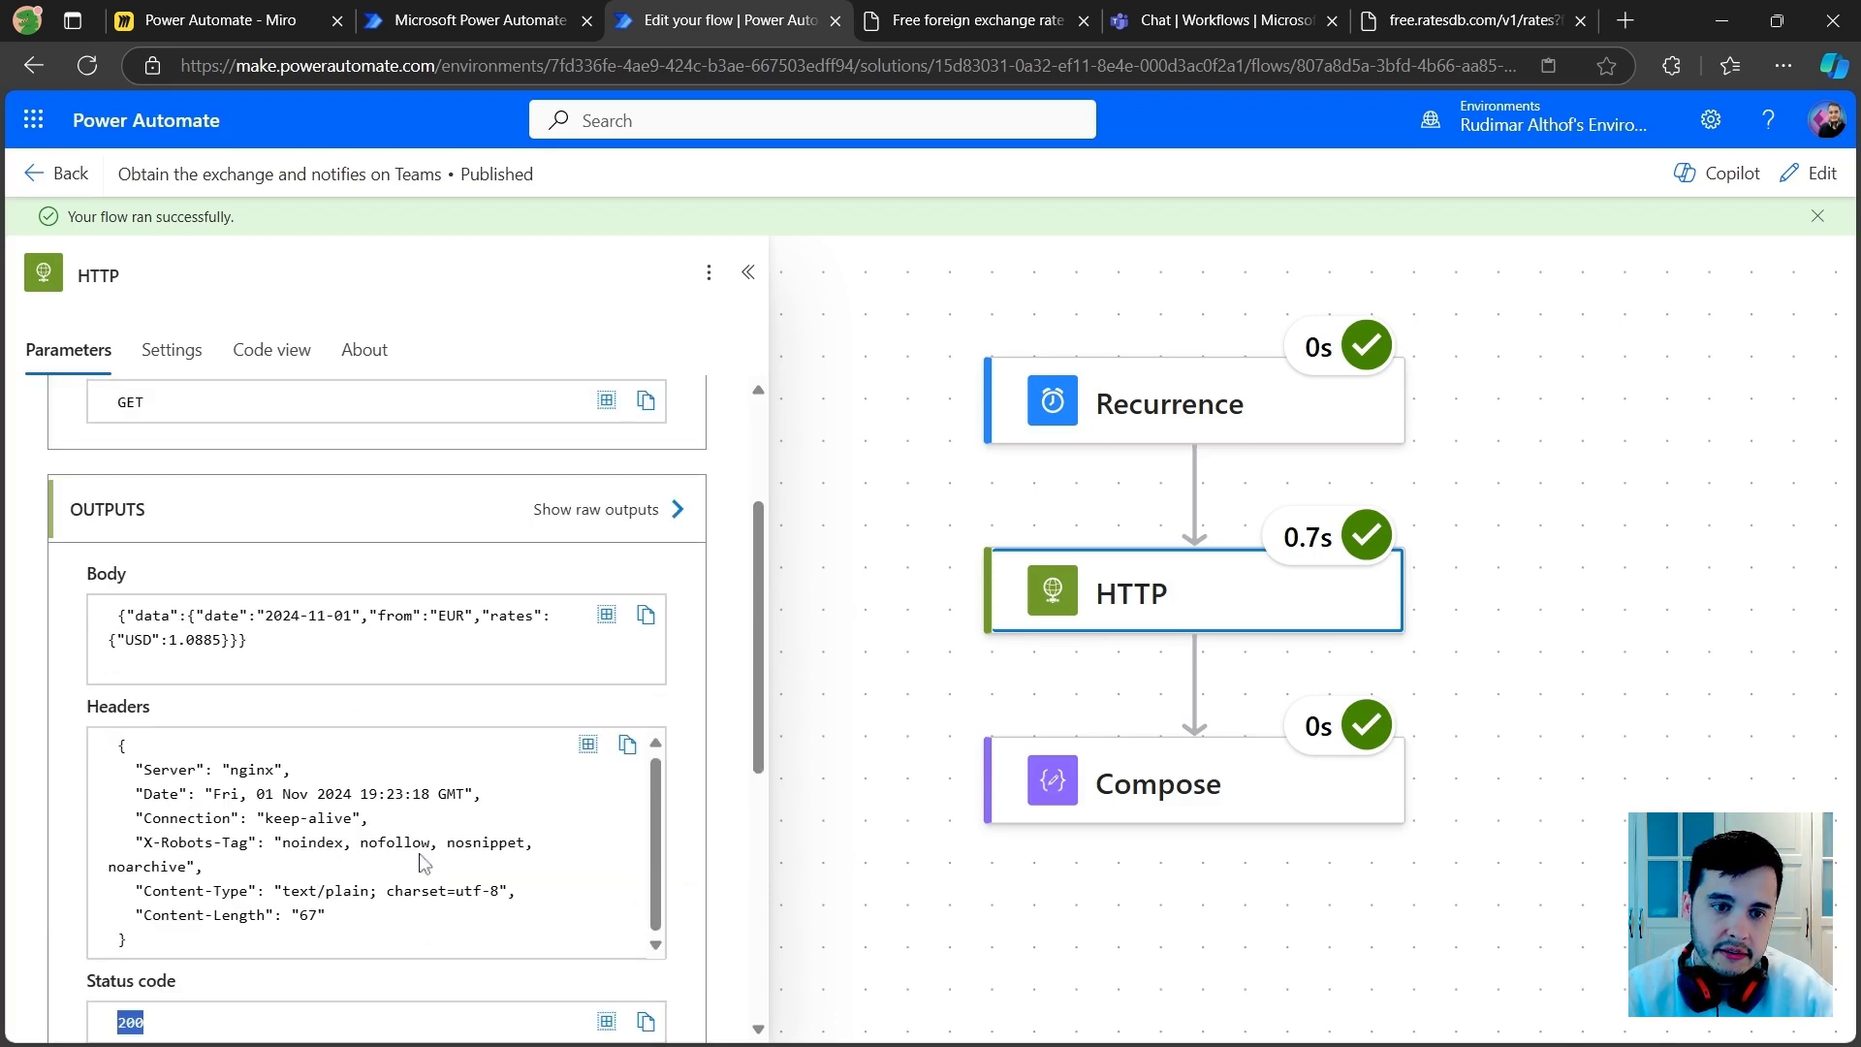
Step: Review the Compose action's run inputs and outputs, and copy its output JSON
click(1177, 801)
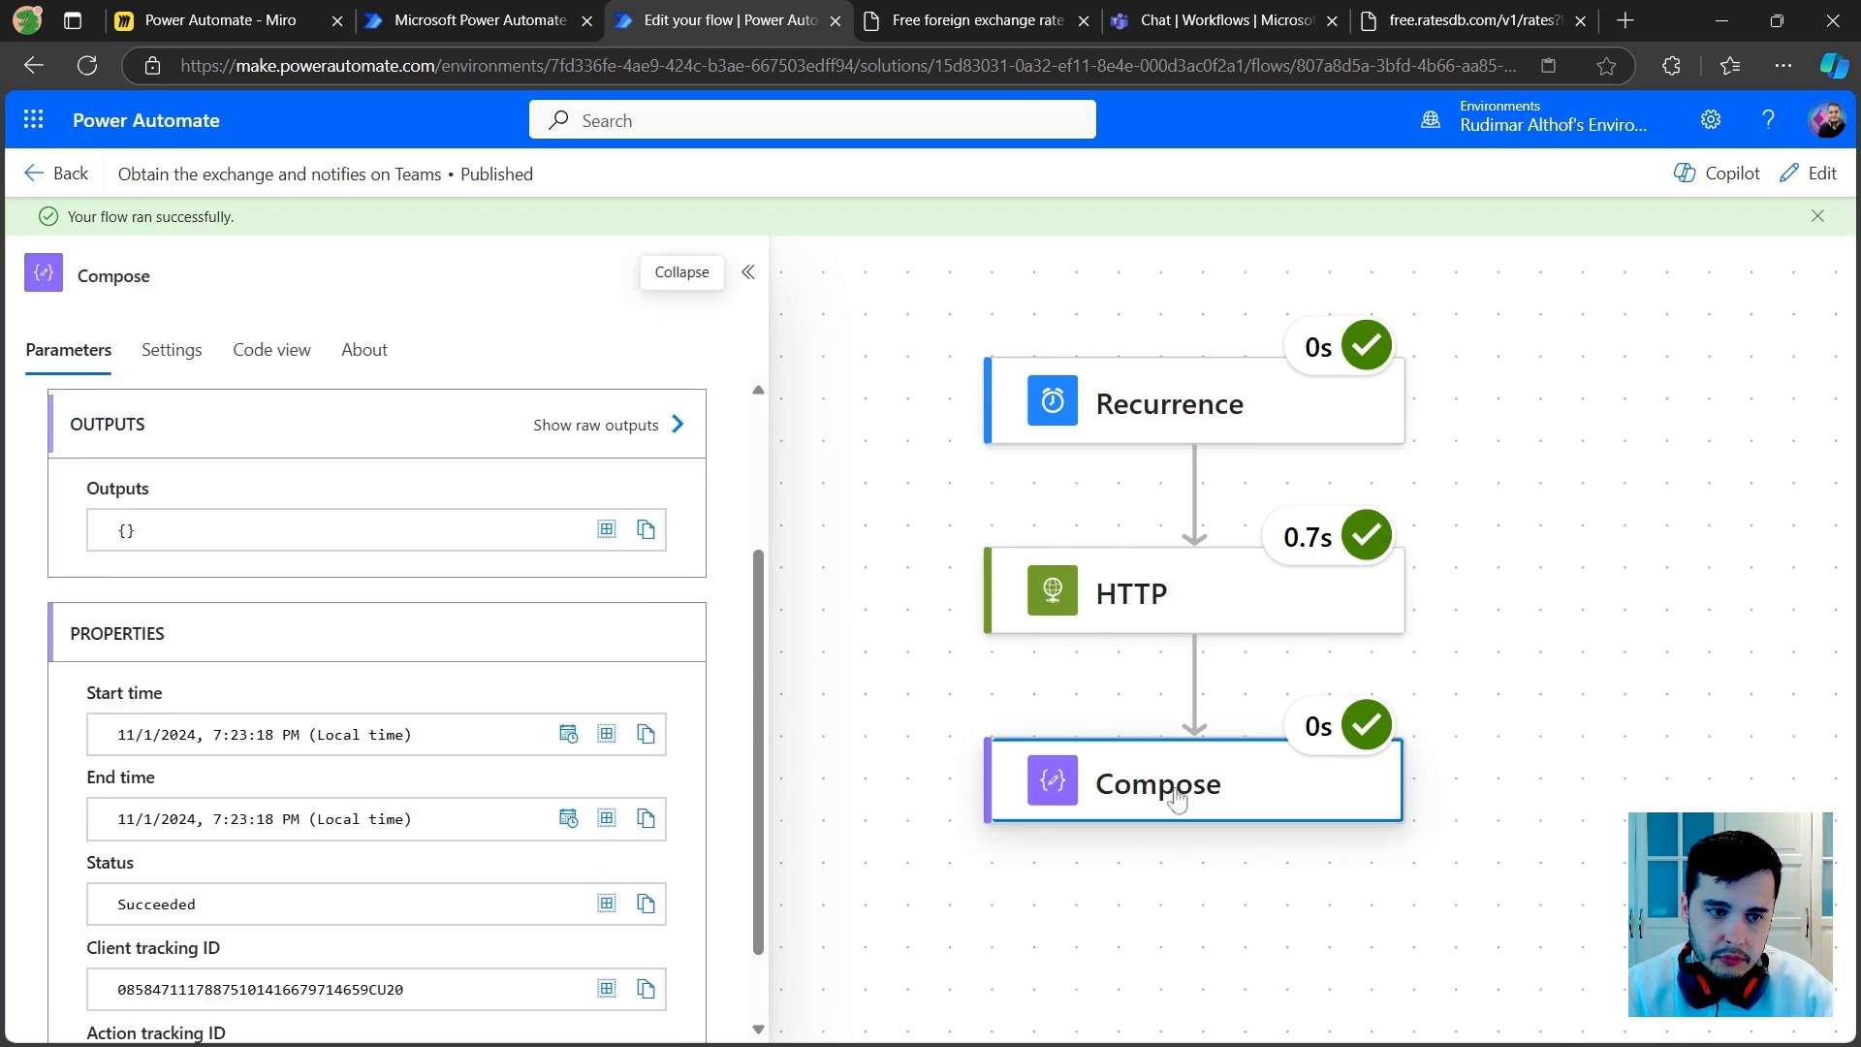
drag(291, 604, 113, 580)
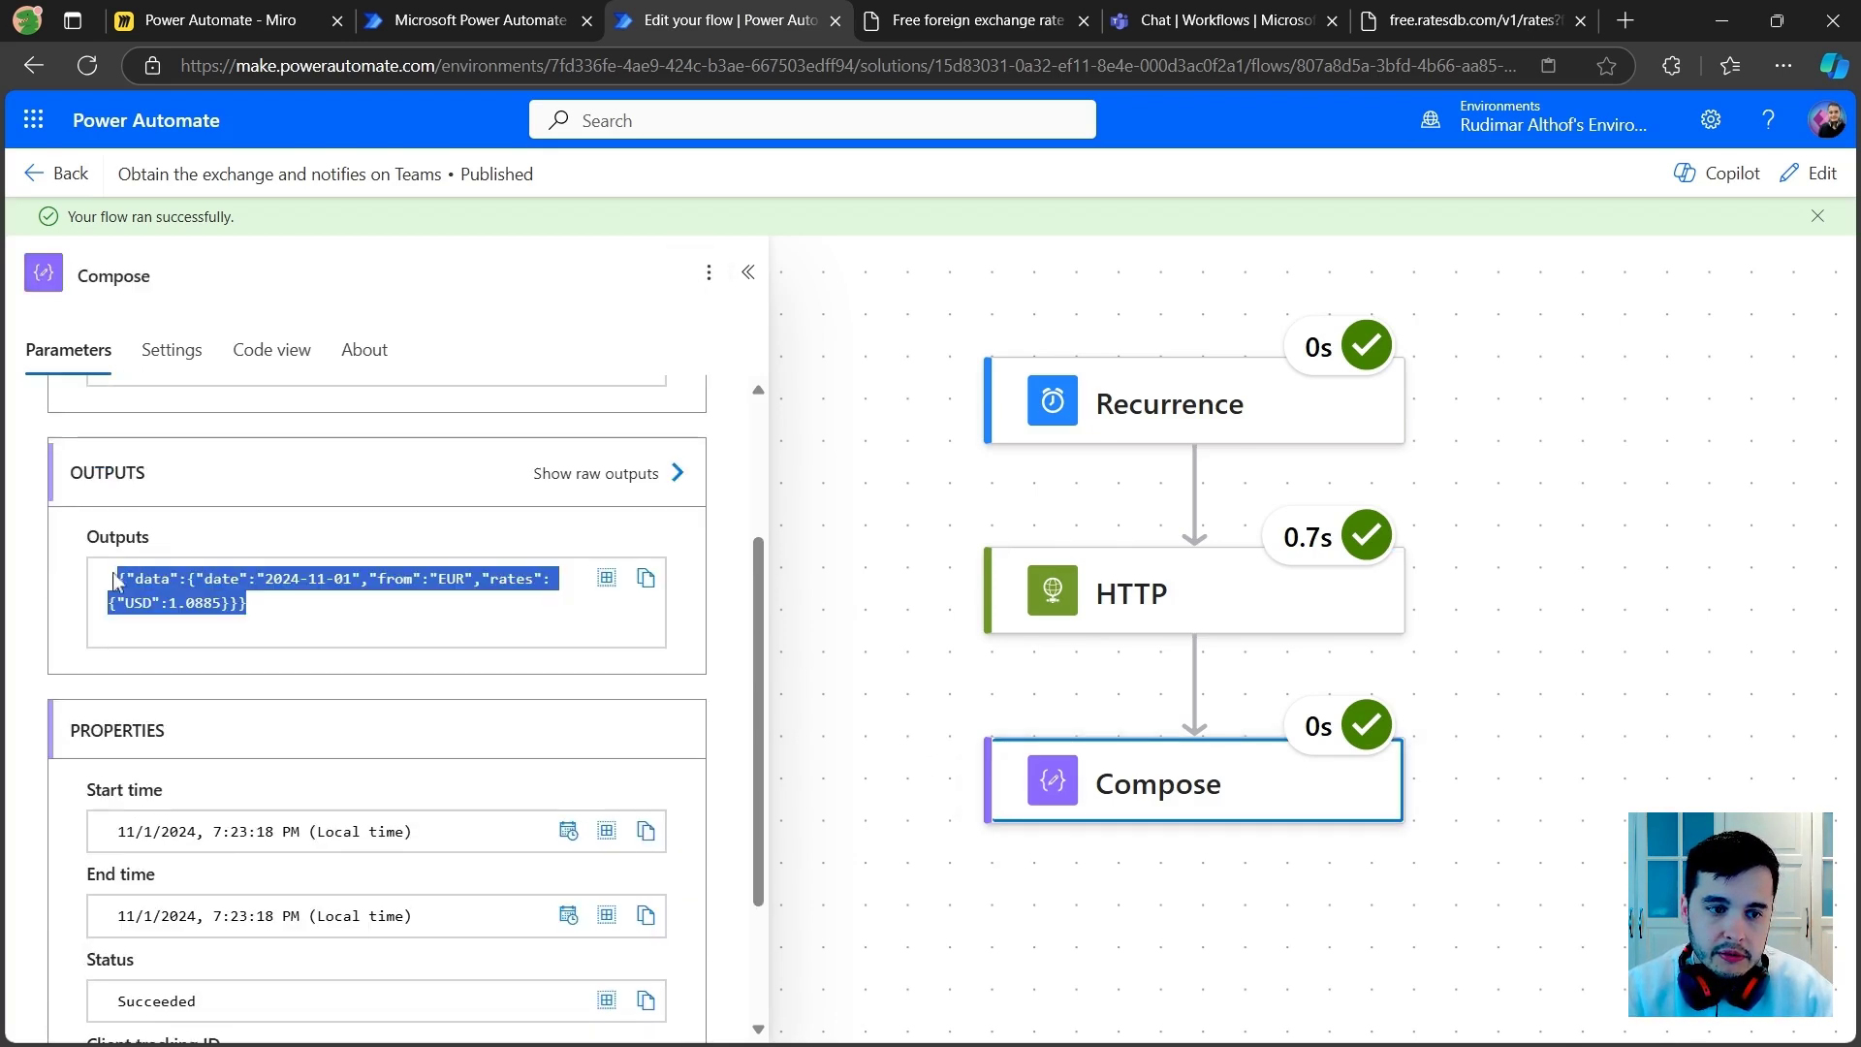
click(351, 643)
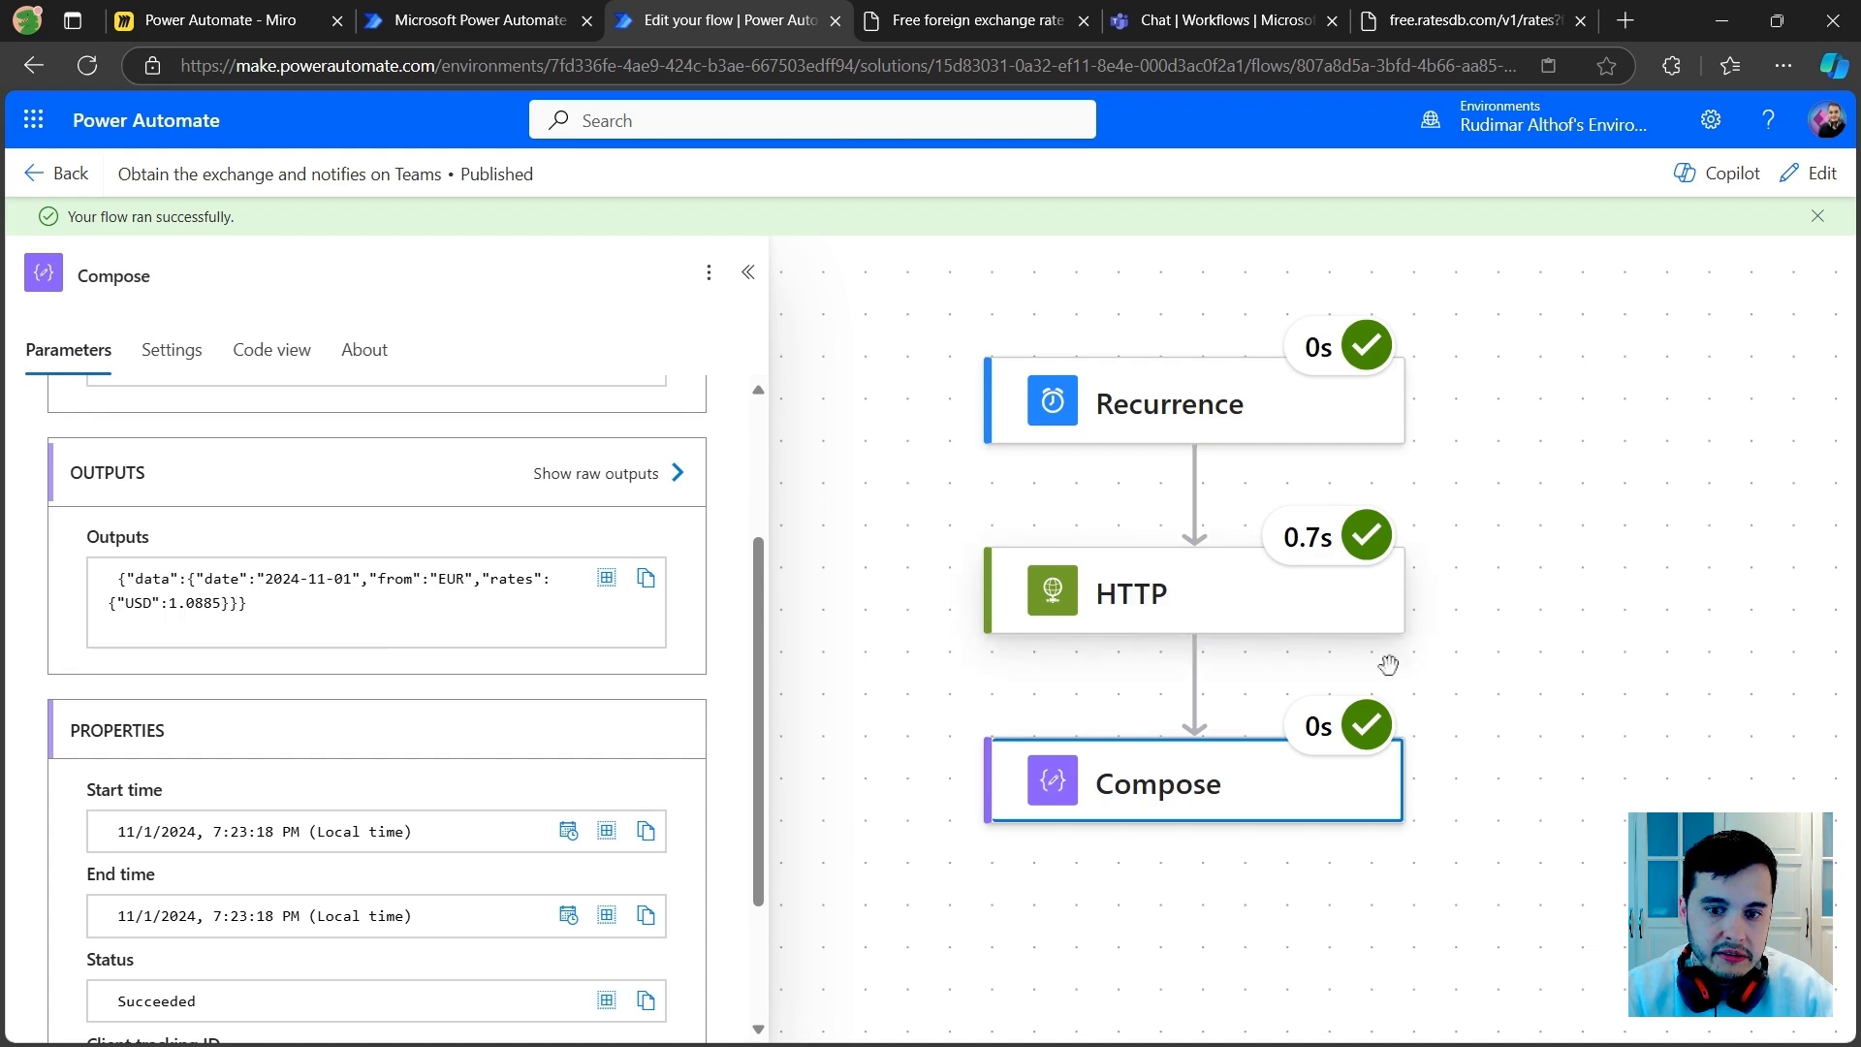
scroll(304, 718, up, 3)
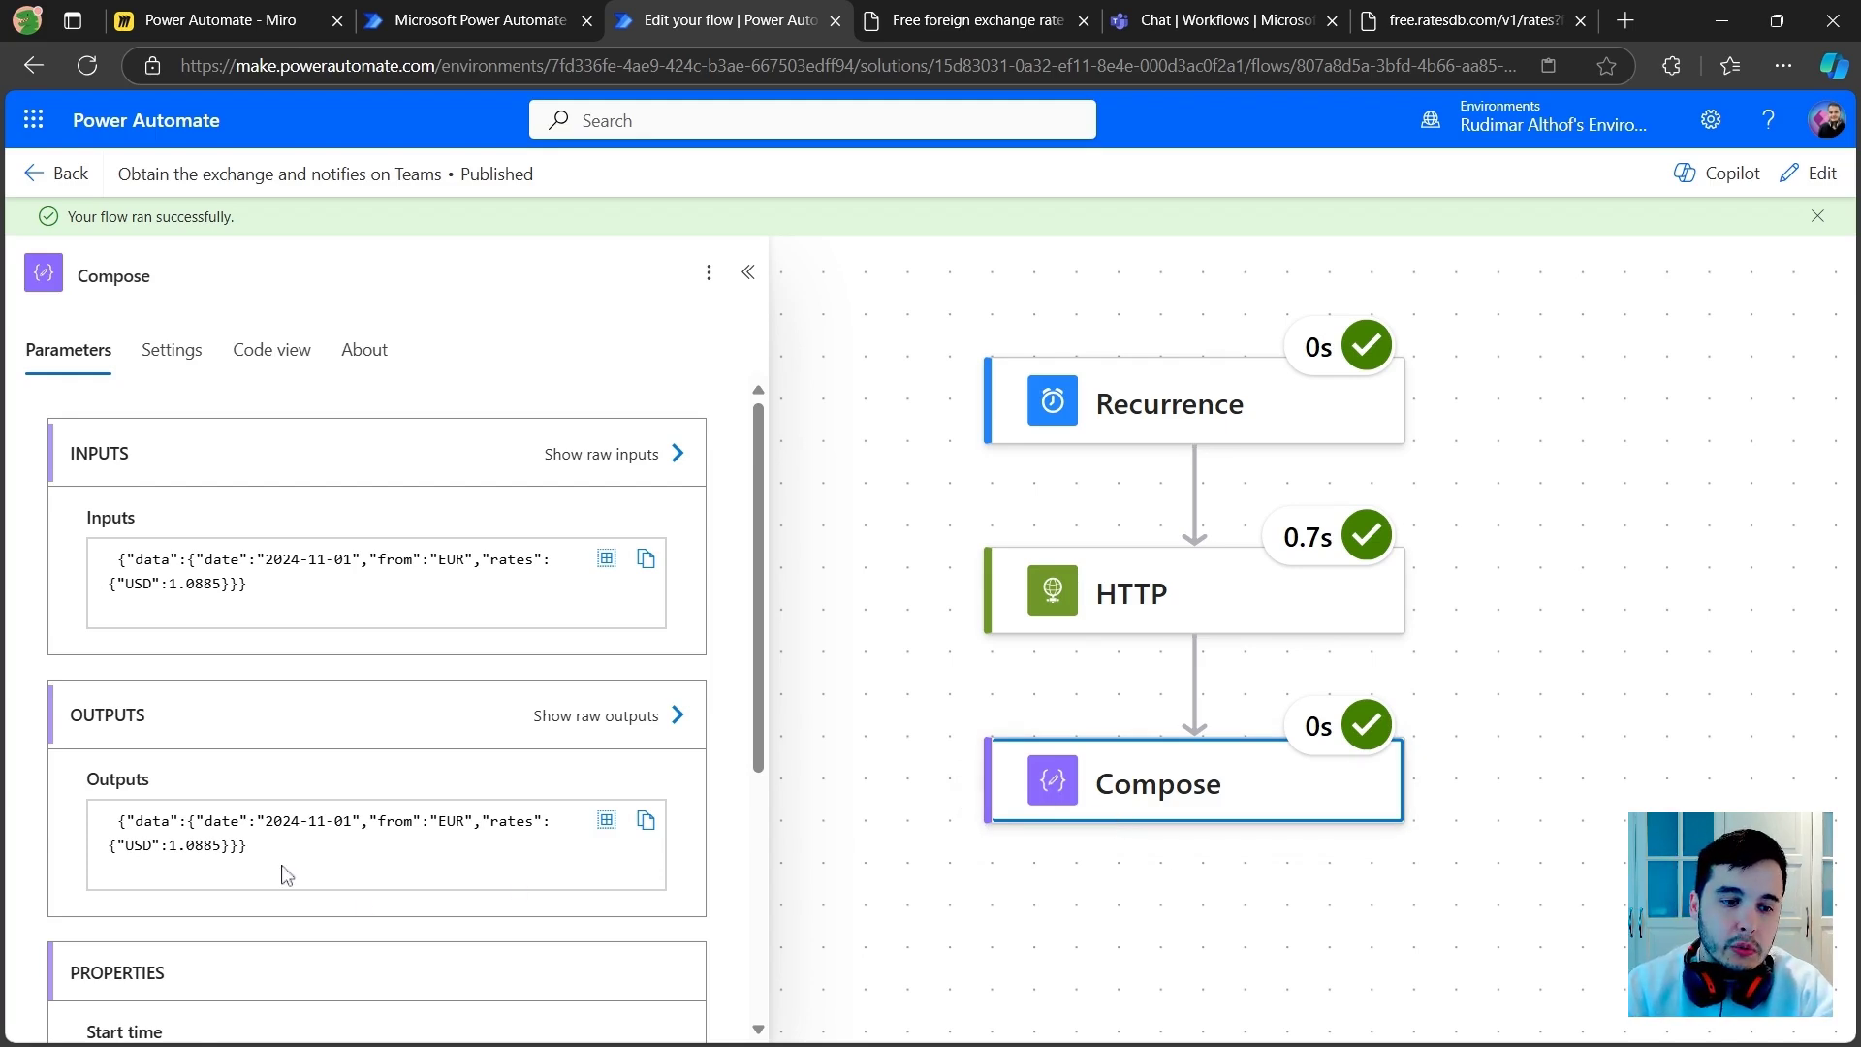
drag(170, 845, 213, 845)
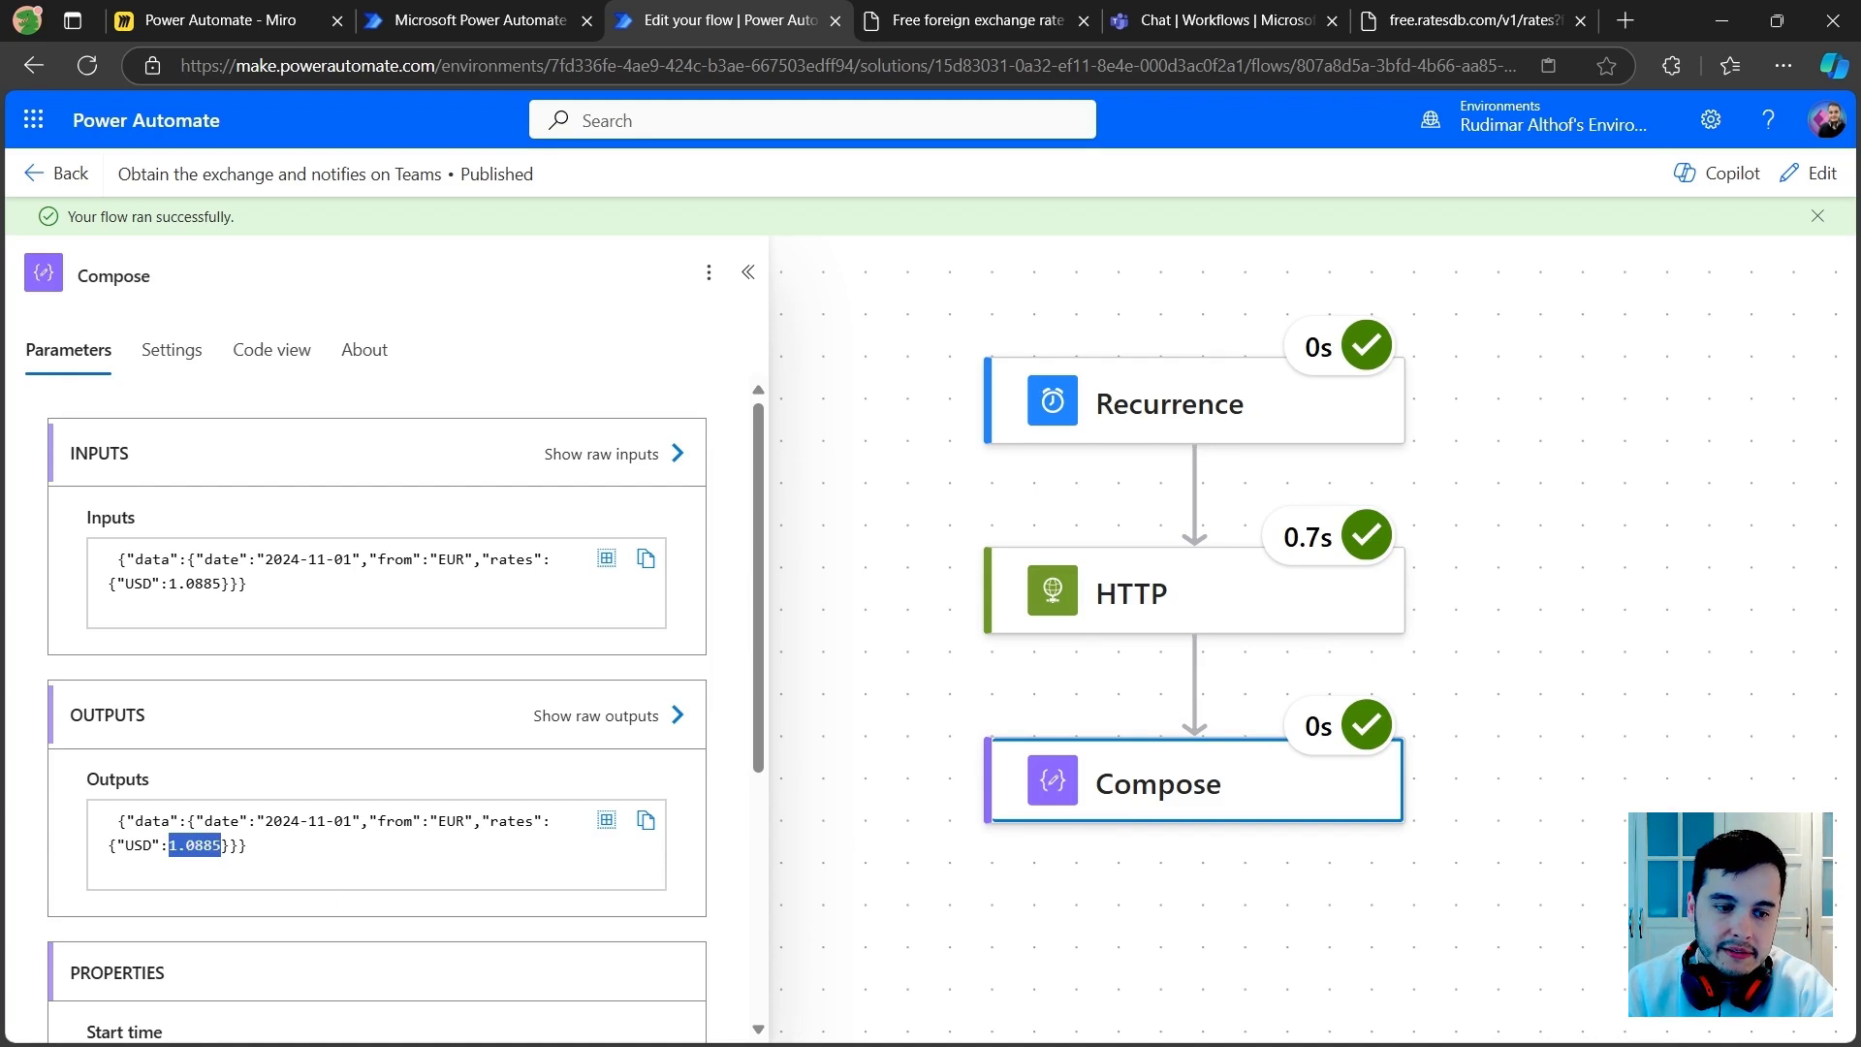
click(484, 857)
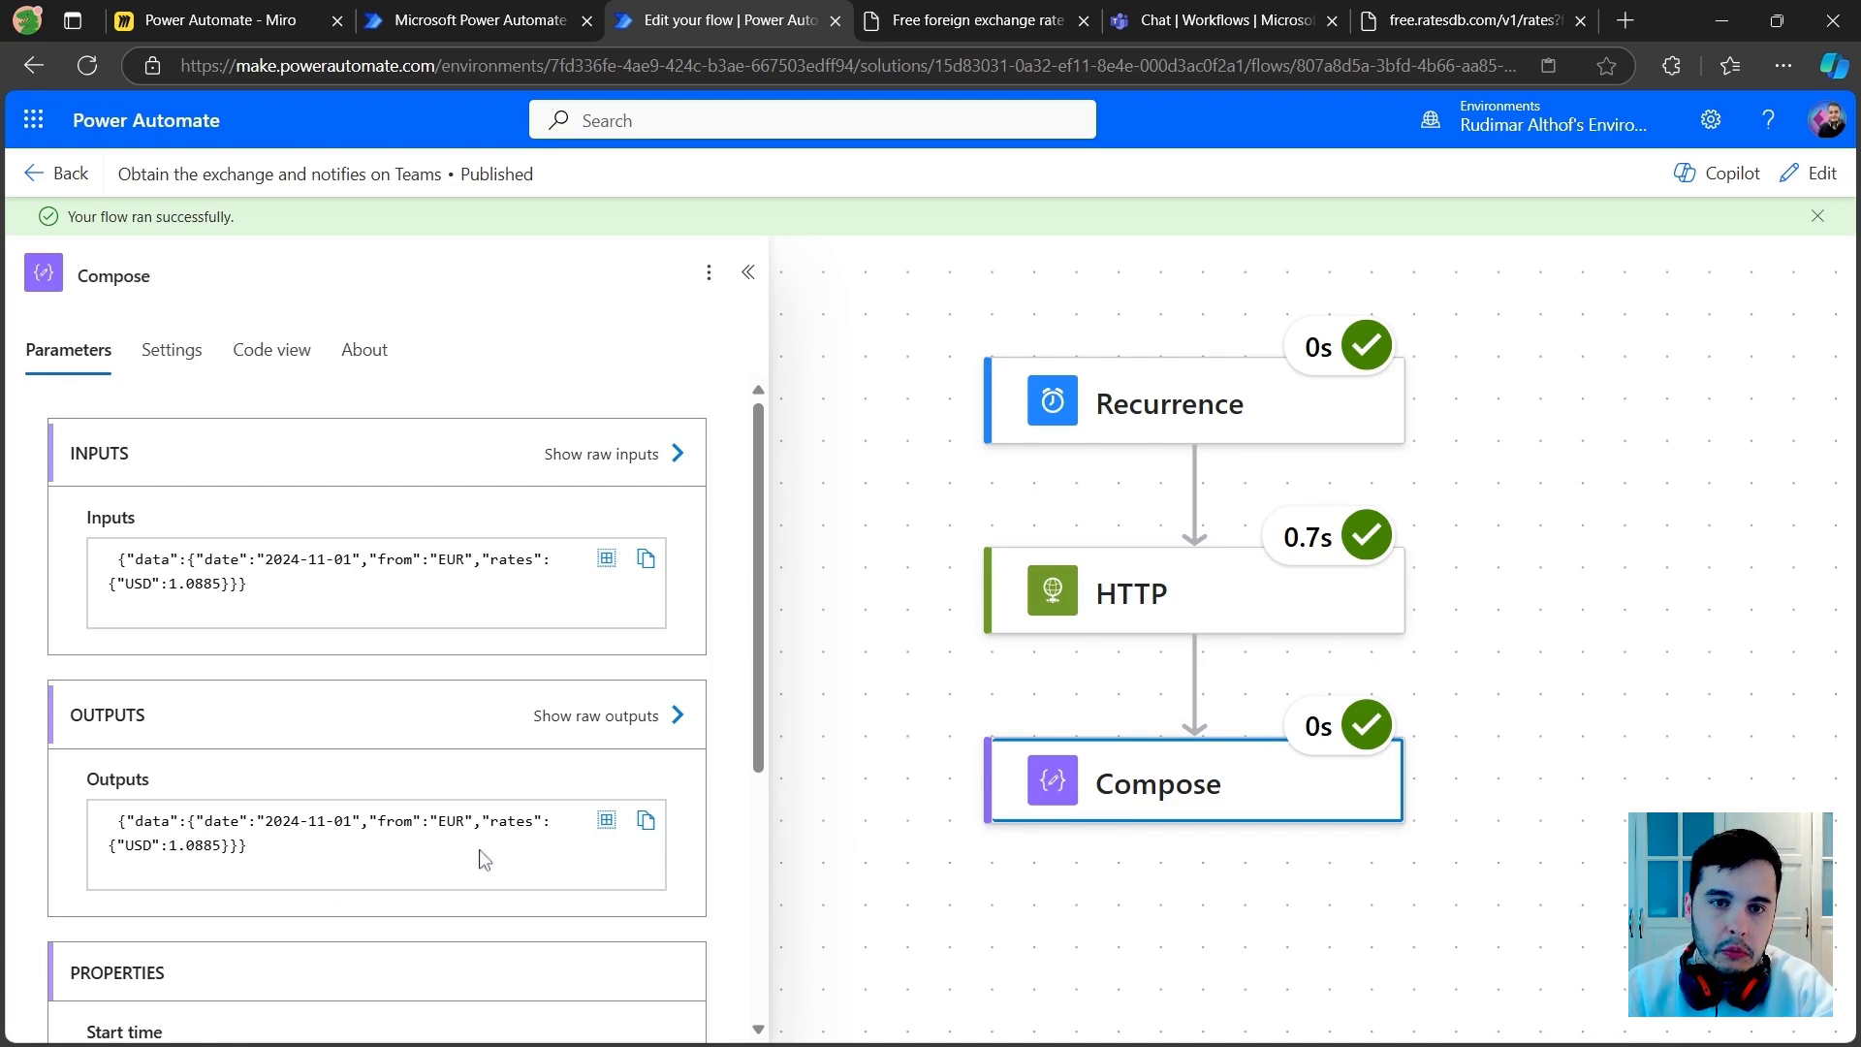
drag(281, 861, 76, 822)
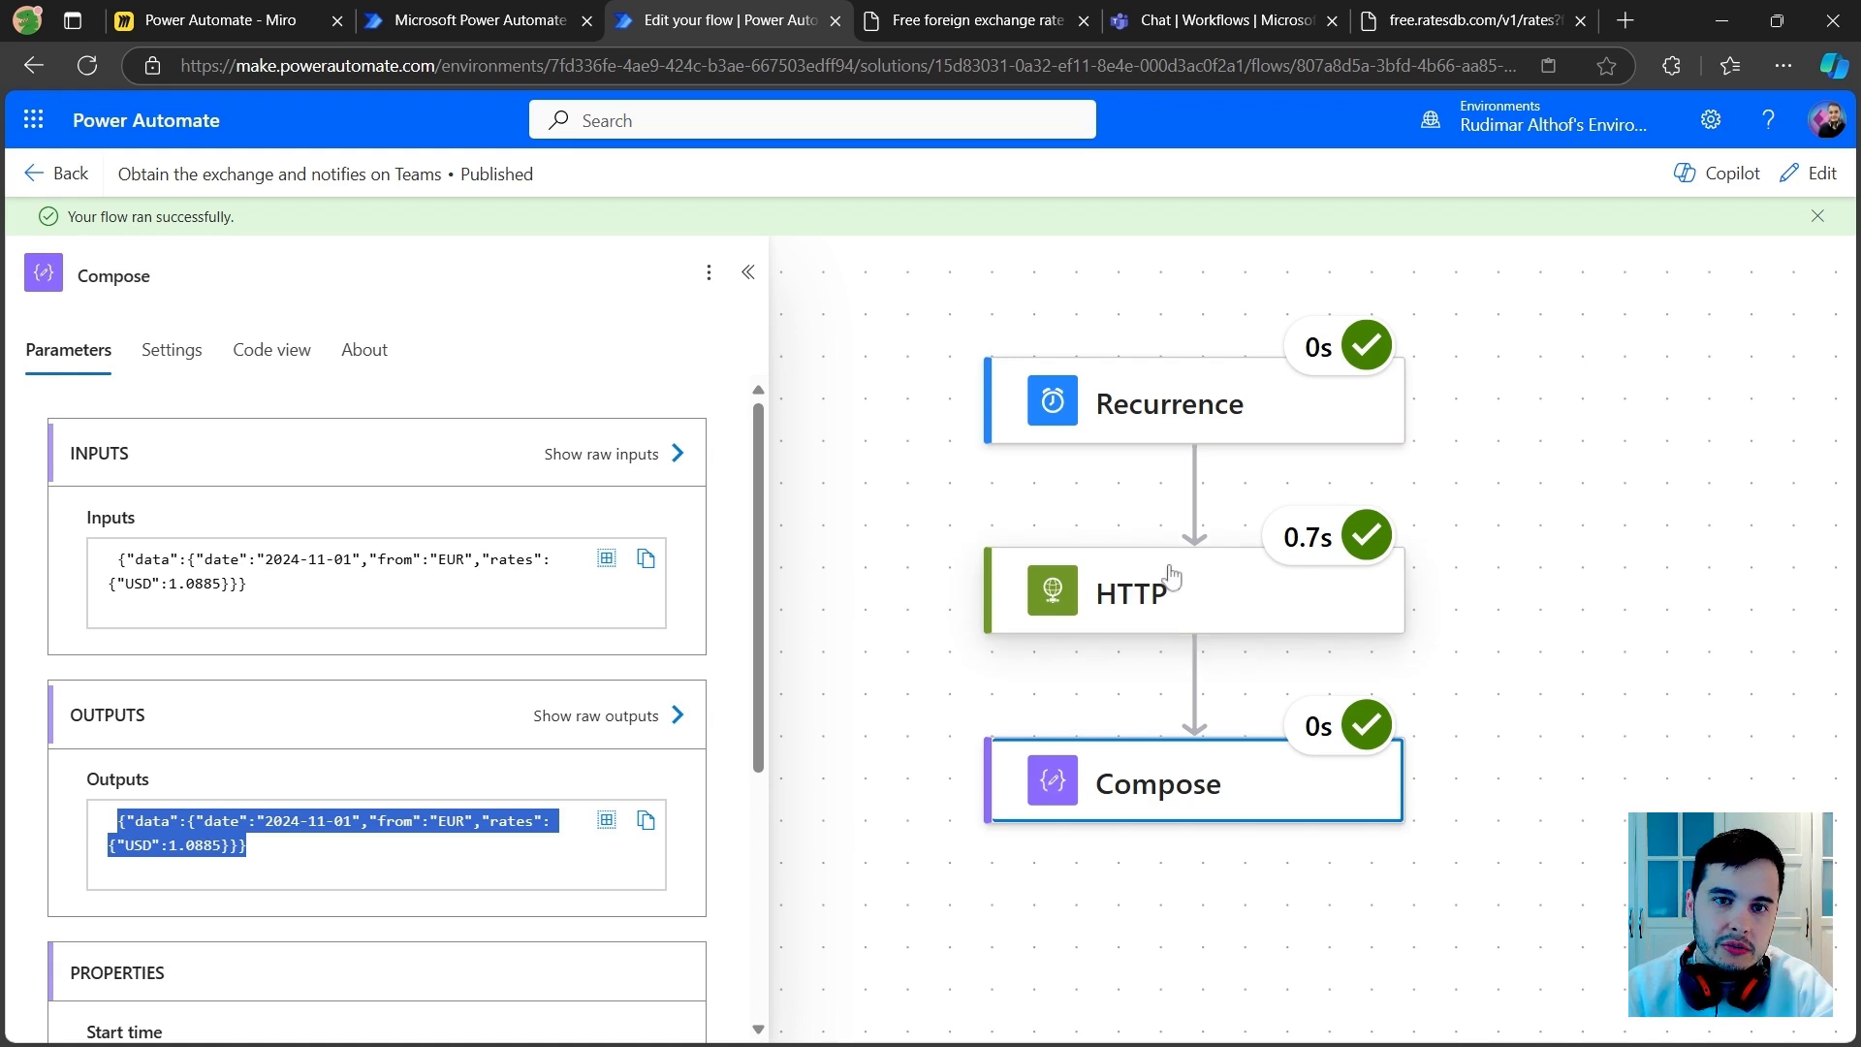
click(645, 821)
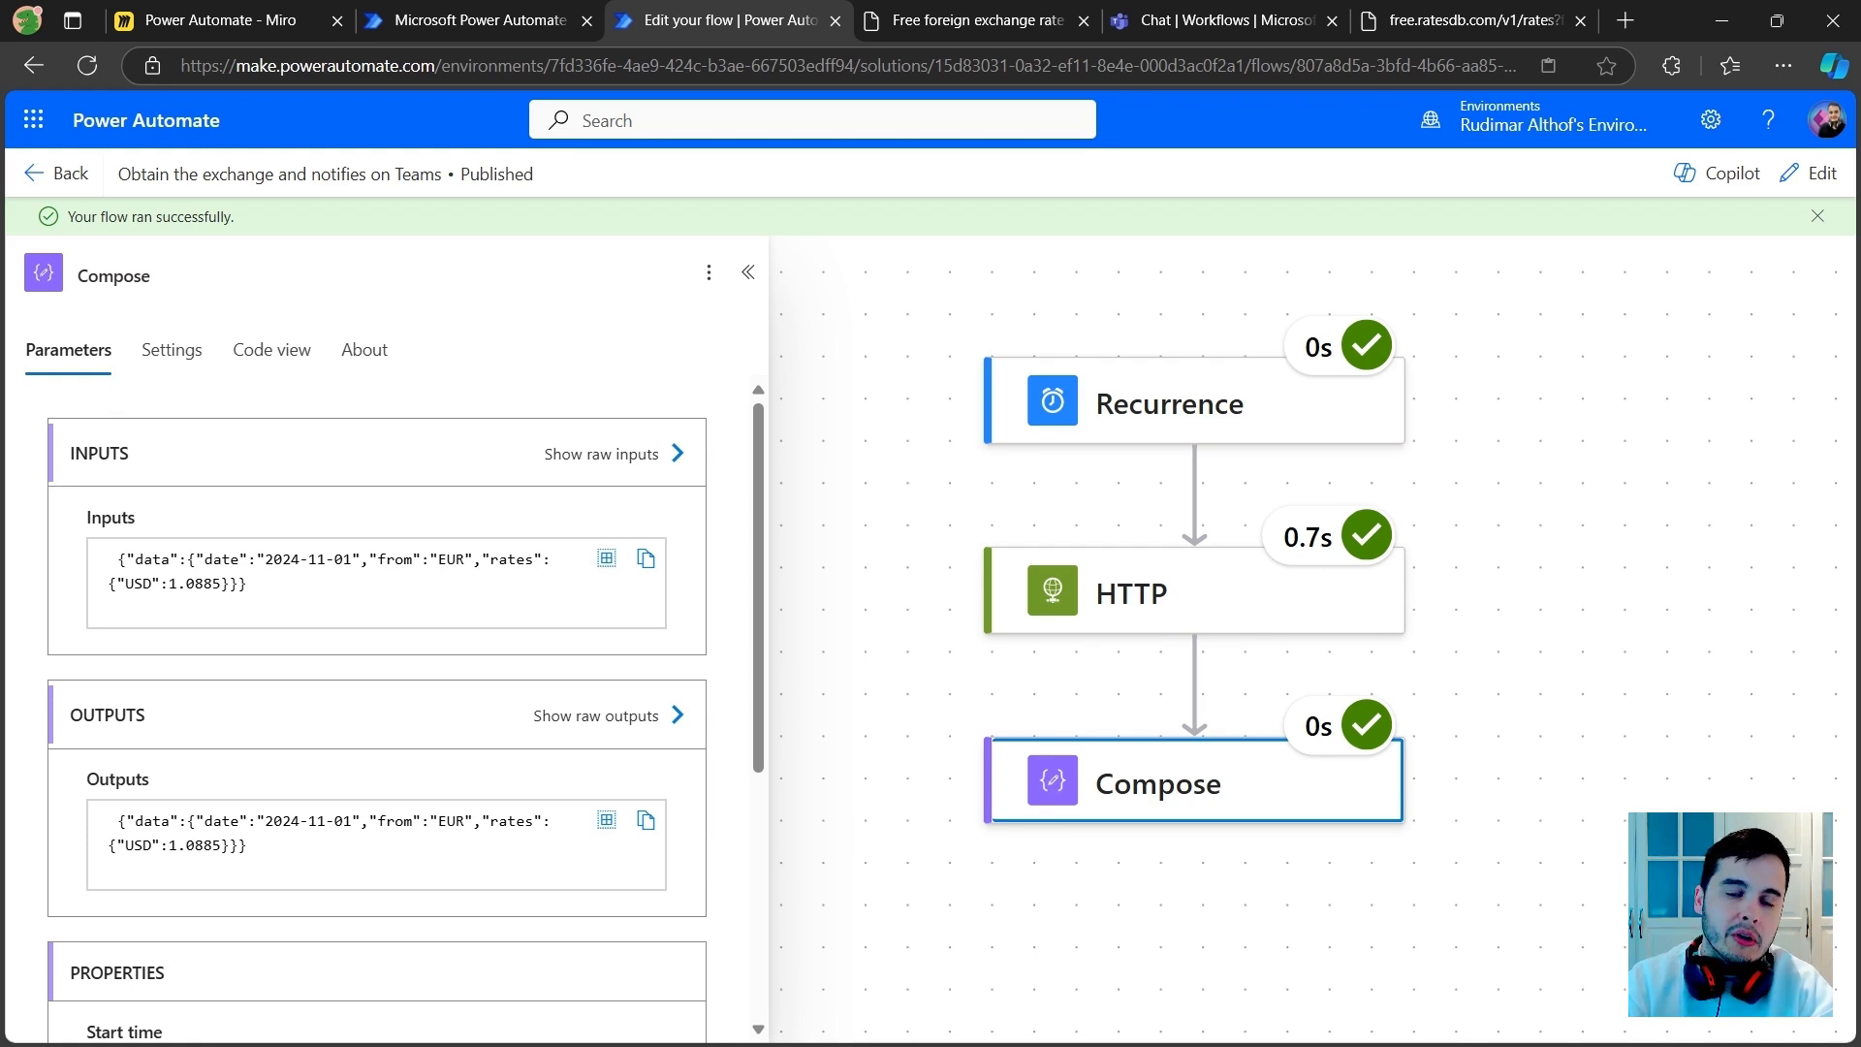
Step: Return the flow to editing and insert a Data Operation Parse JSON action between HTTP and Compose
click(1794, 182)
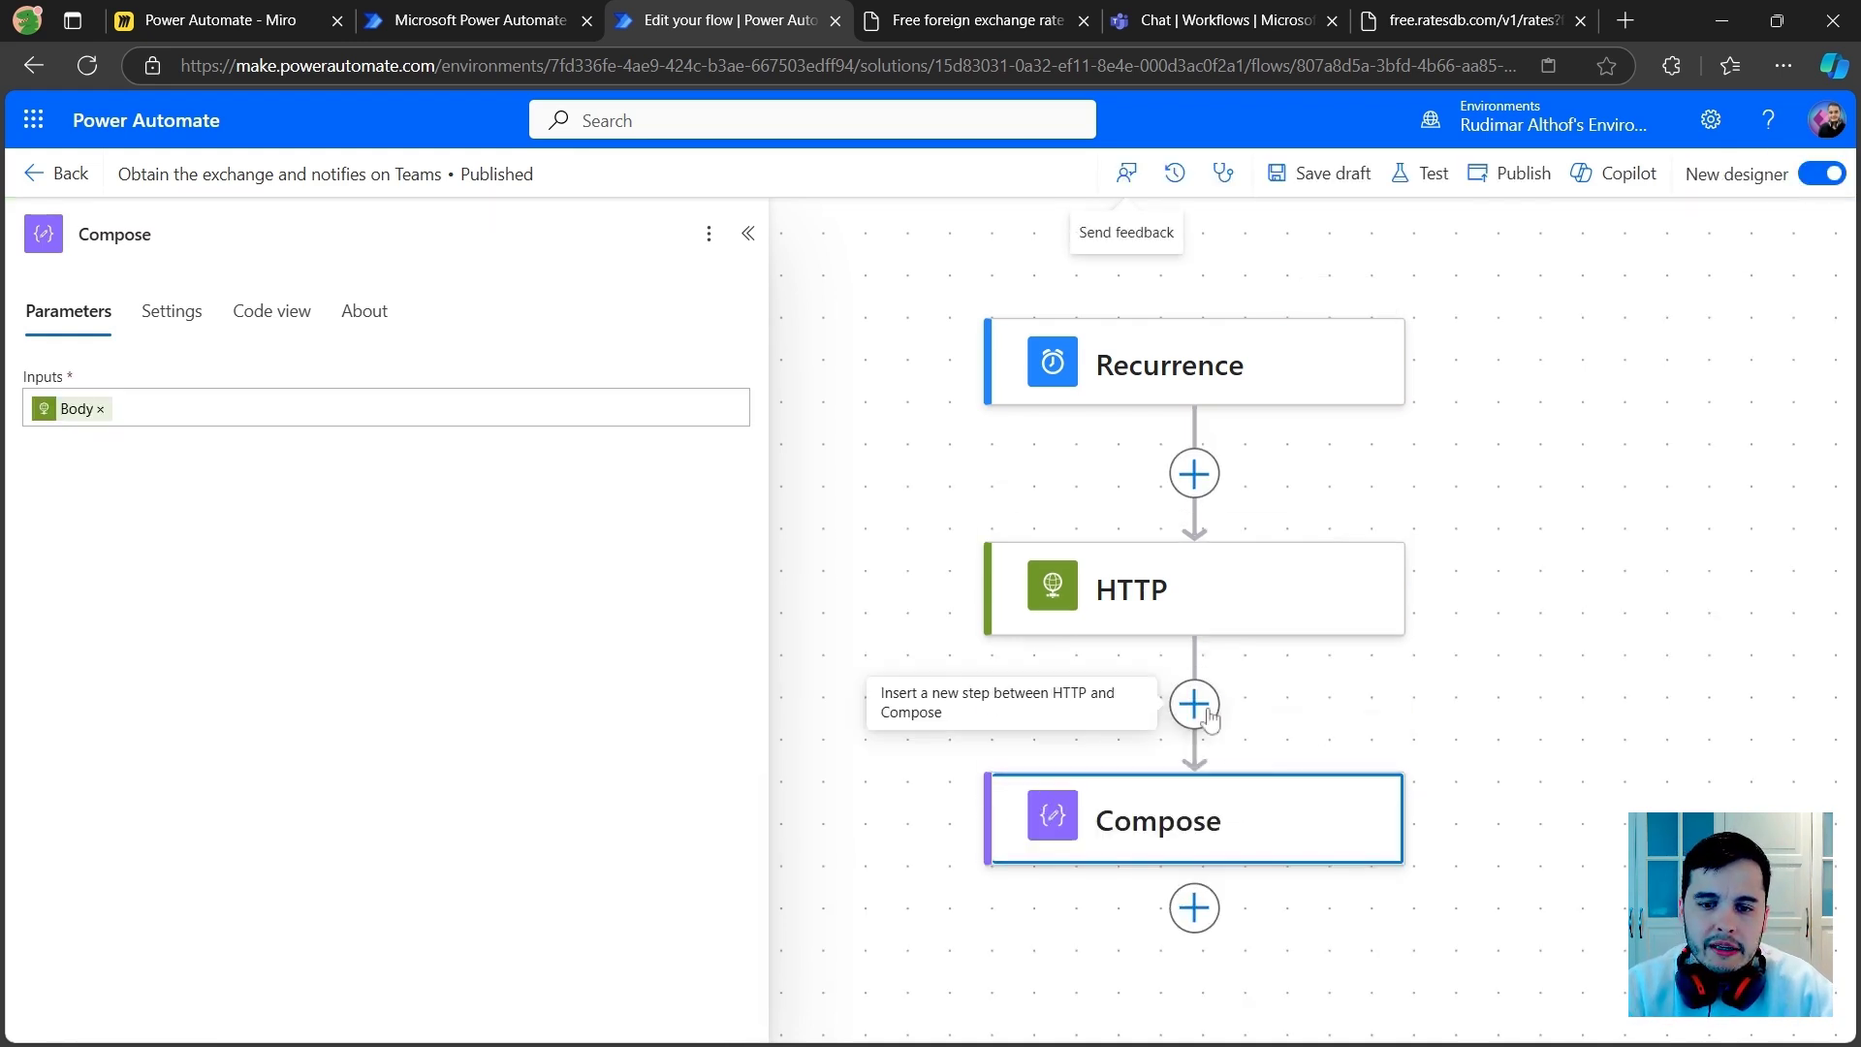
click(1205, 715)
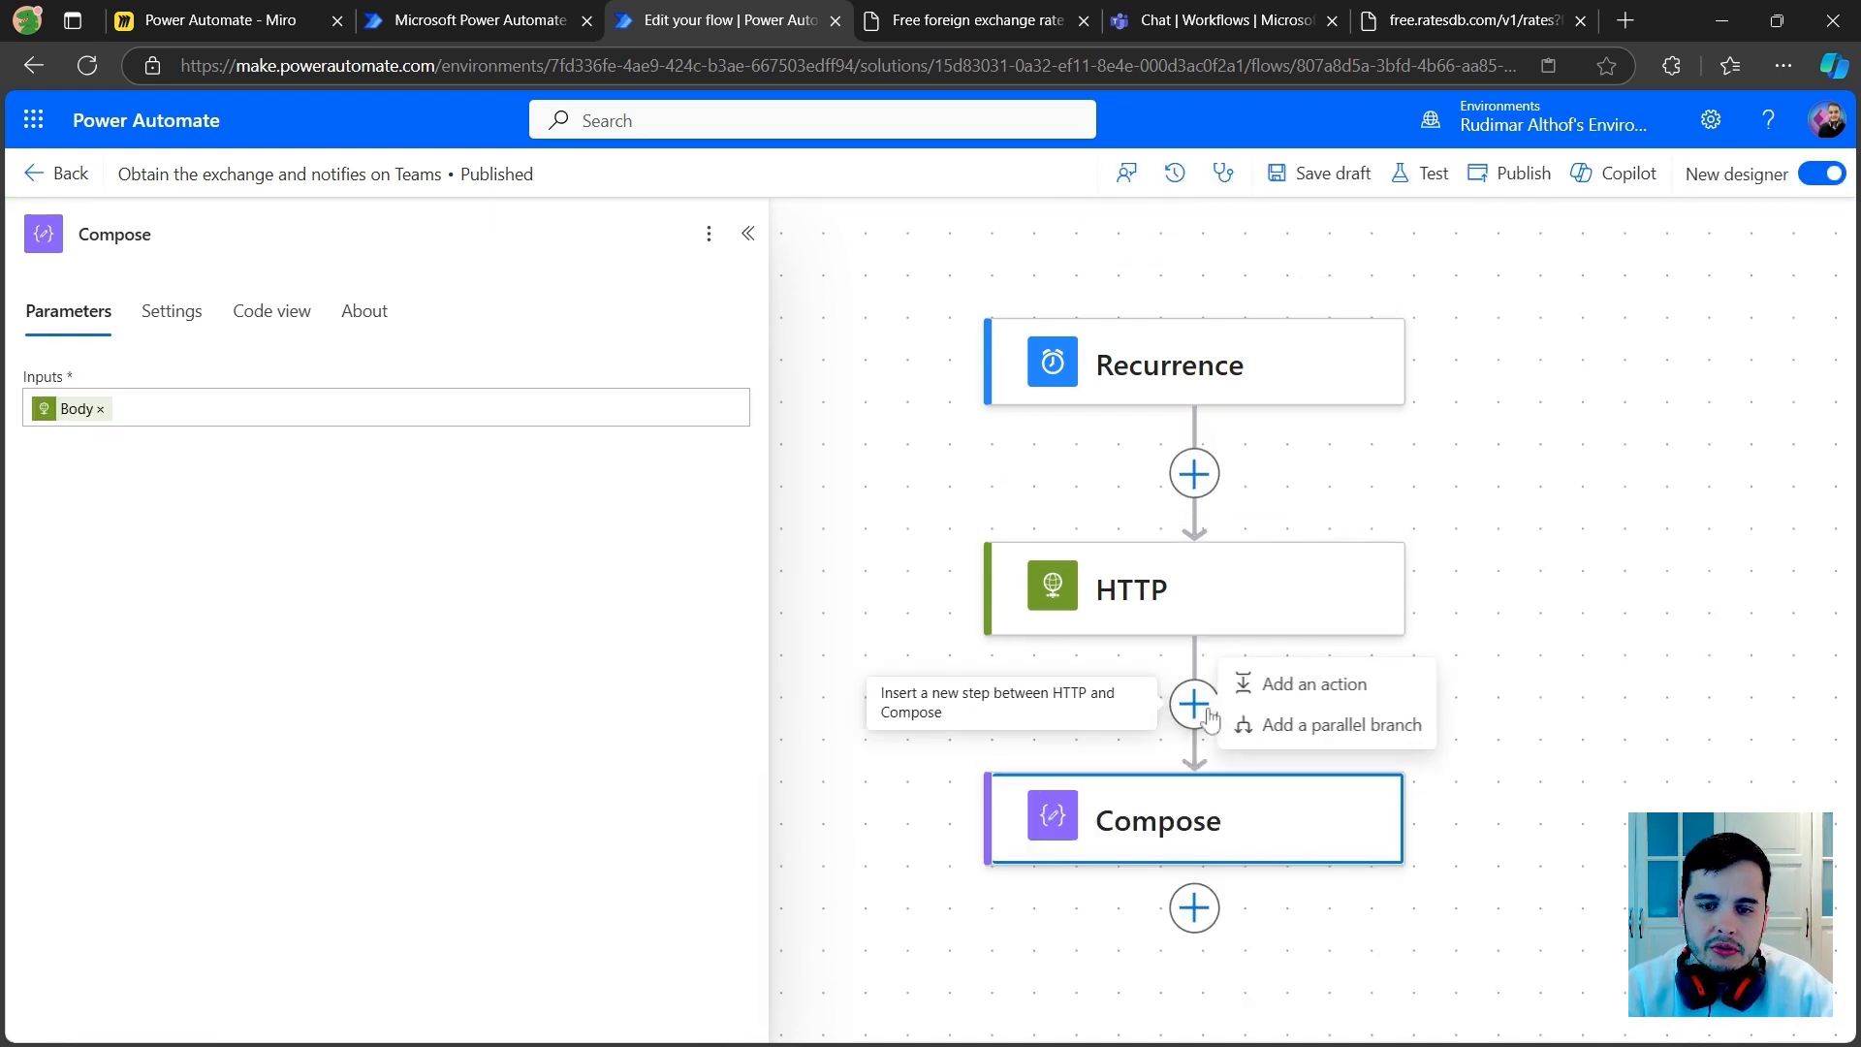
click(1281, 683)
text(pas)
key(BackSpace)
key(BackSpace)
text(arse jas)
key(BackSpace)
key(BackSpace)
text(son)
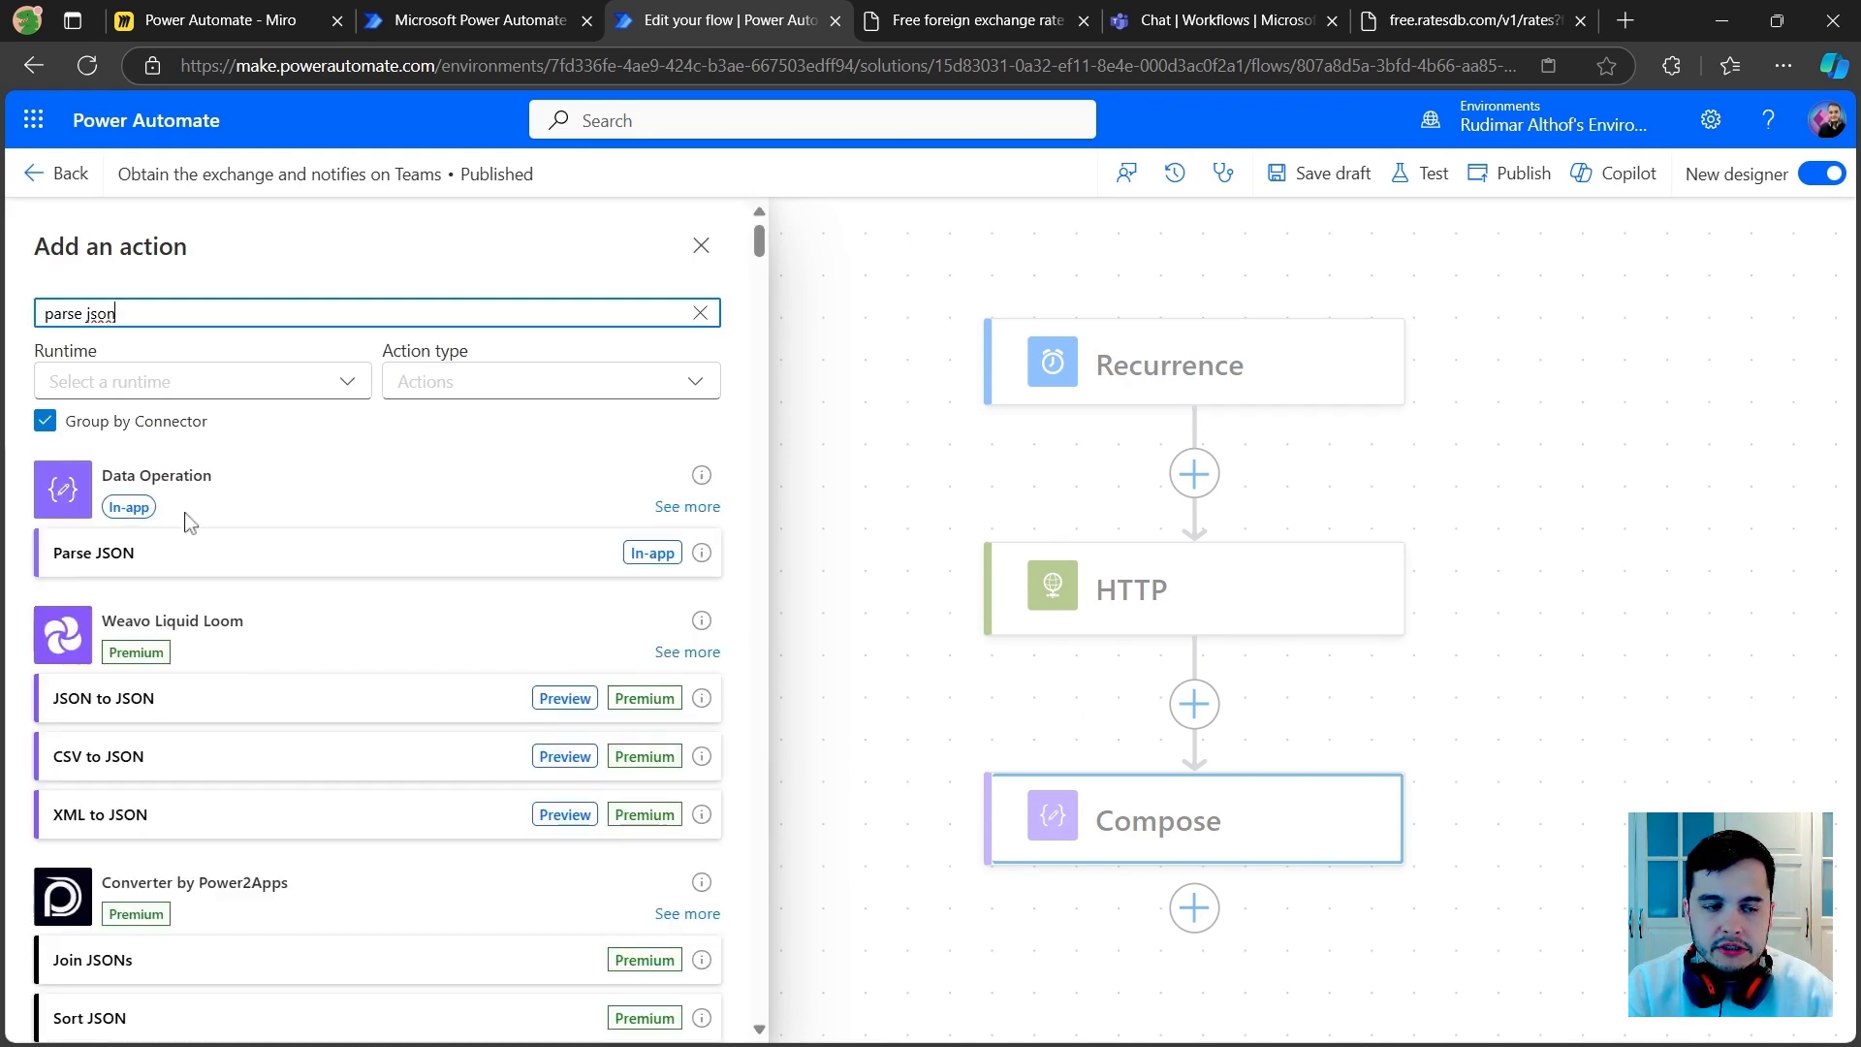
click(103, 570)
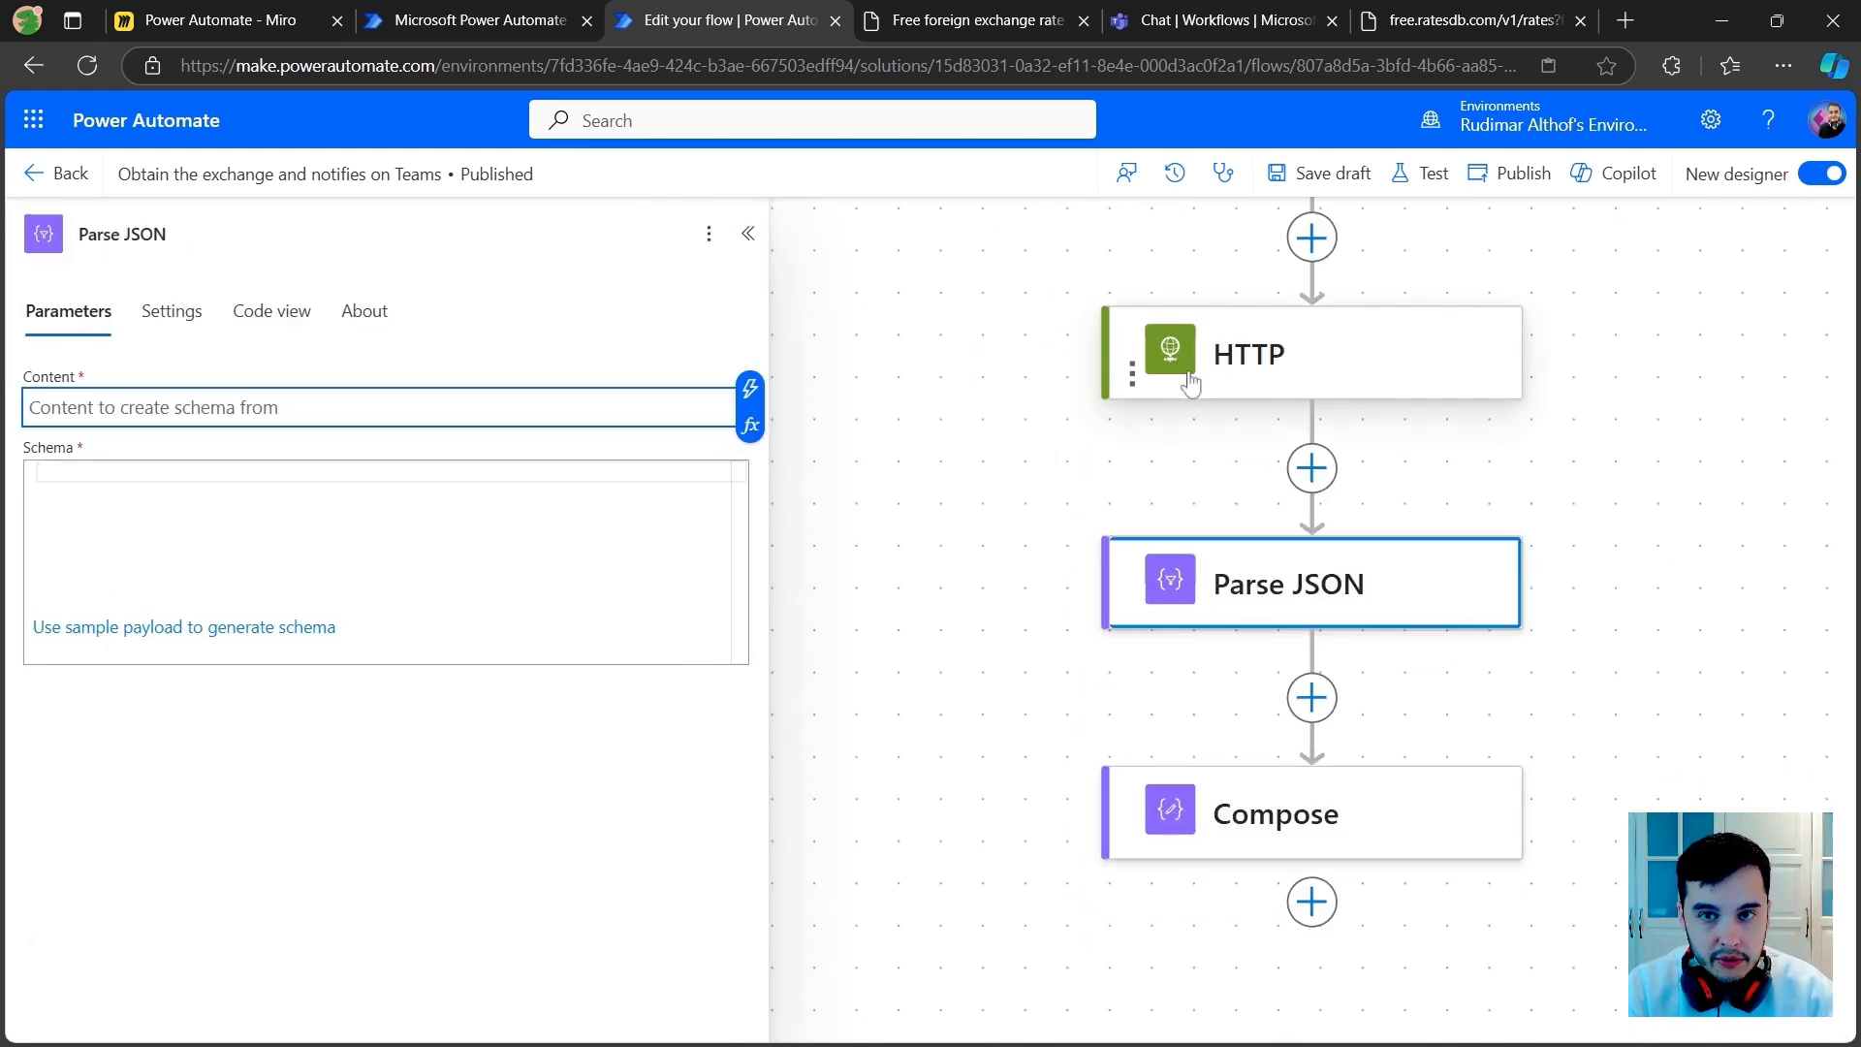
Step: Set the Parse JSON content to the HTTP Body and generate its schema from the copied JSON sample, reviewing the resulting properties
click(754, 396)
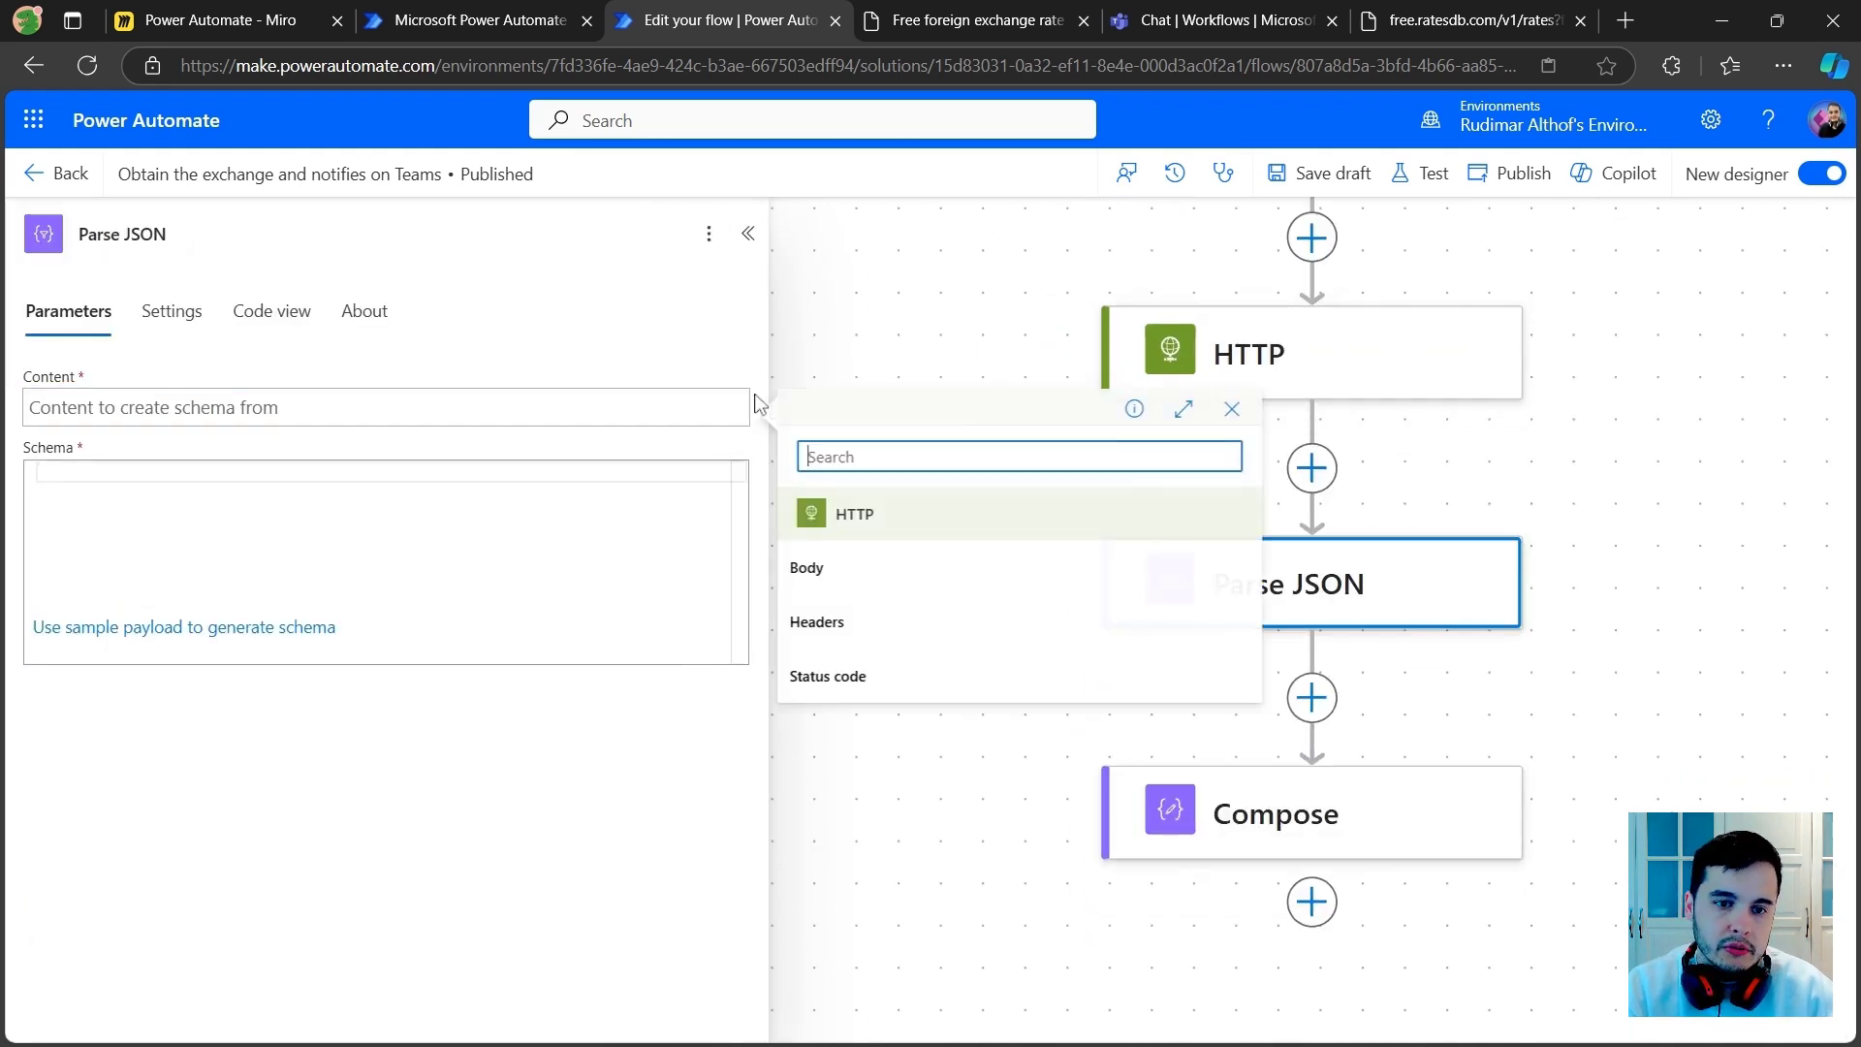
click(884, 572)
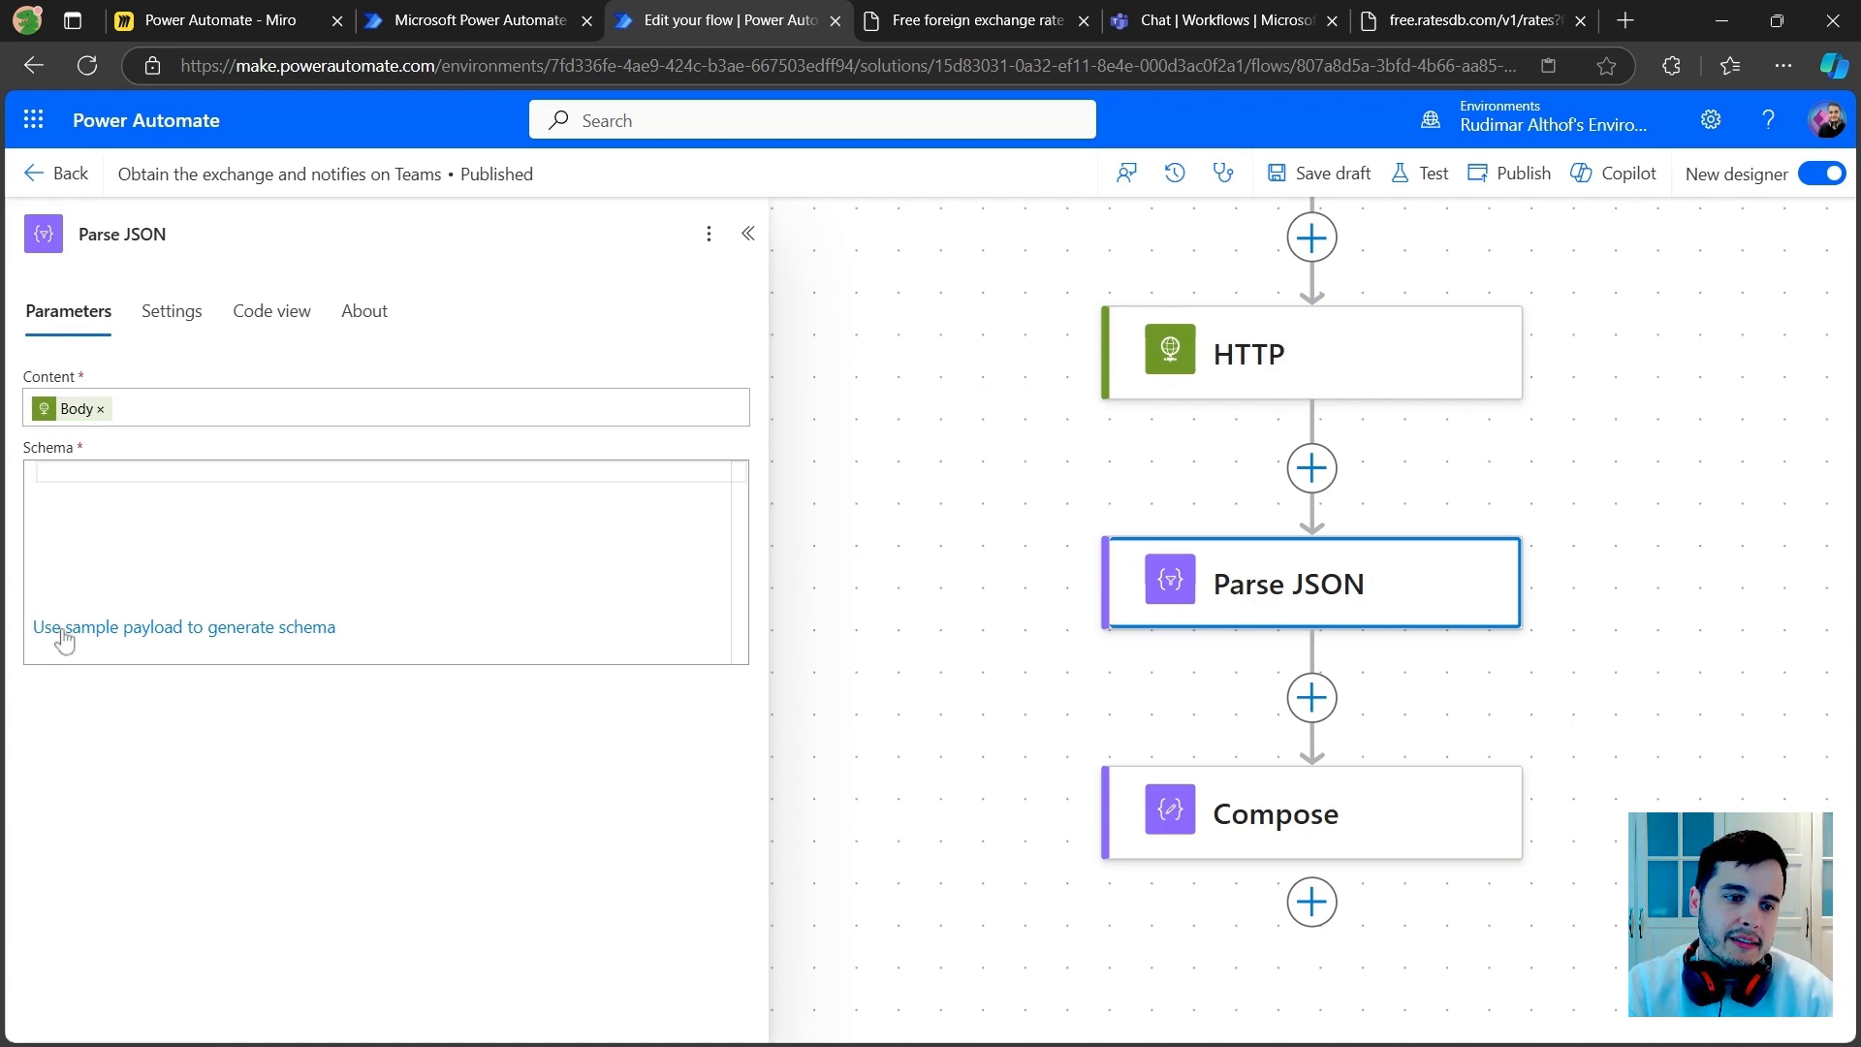
click(197, 639)
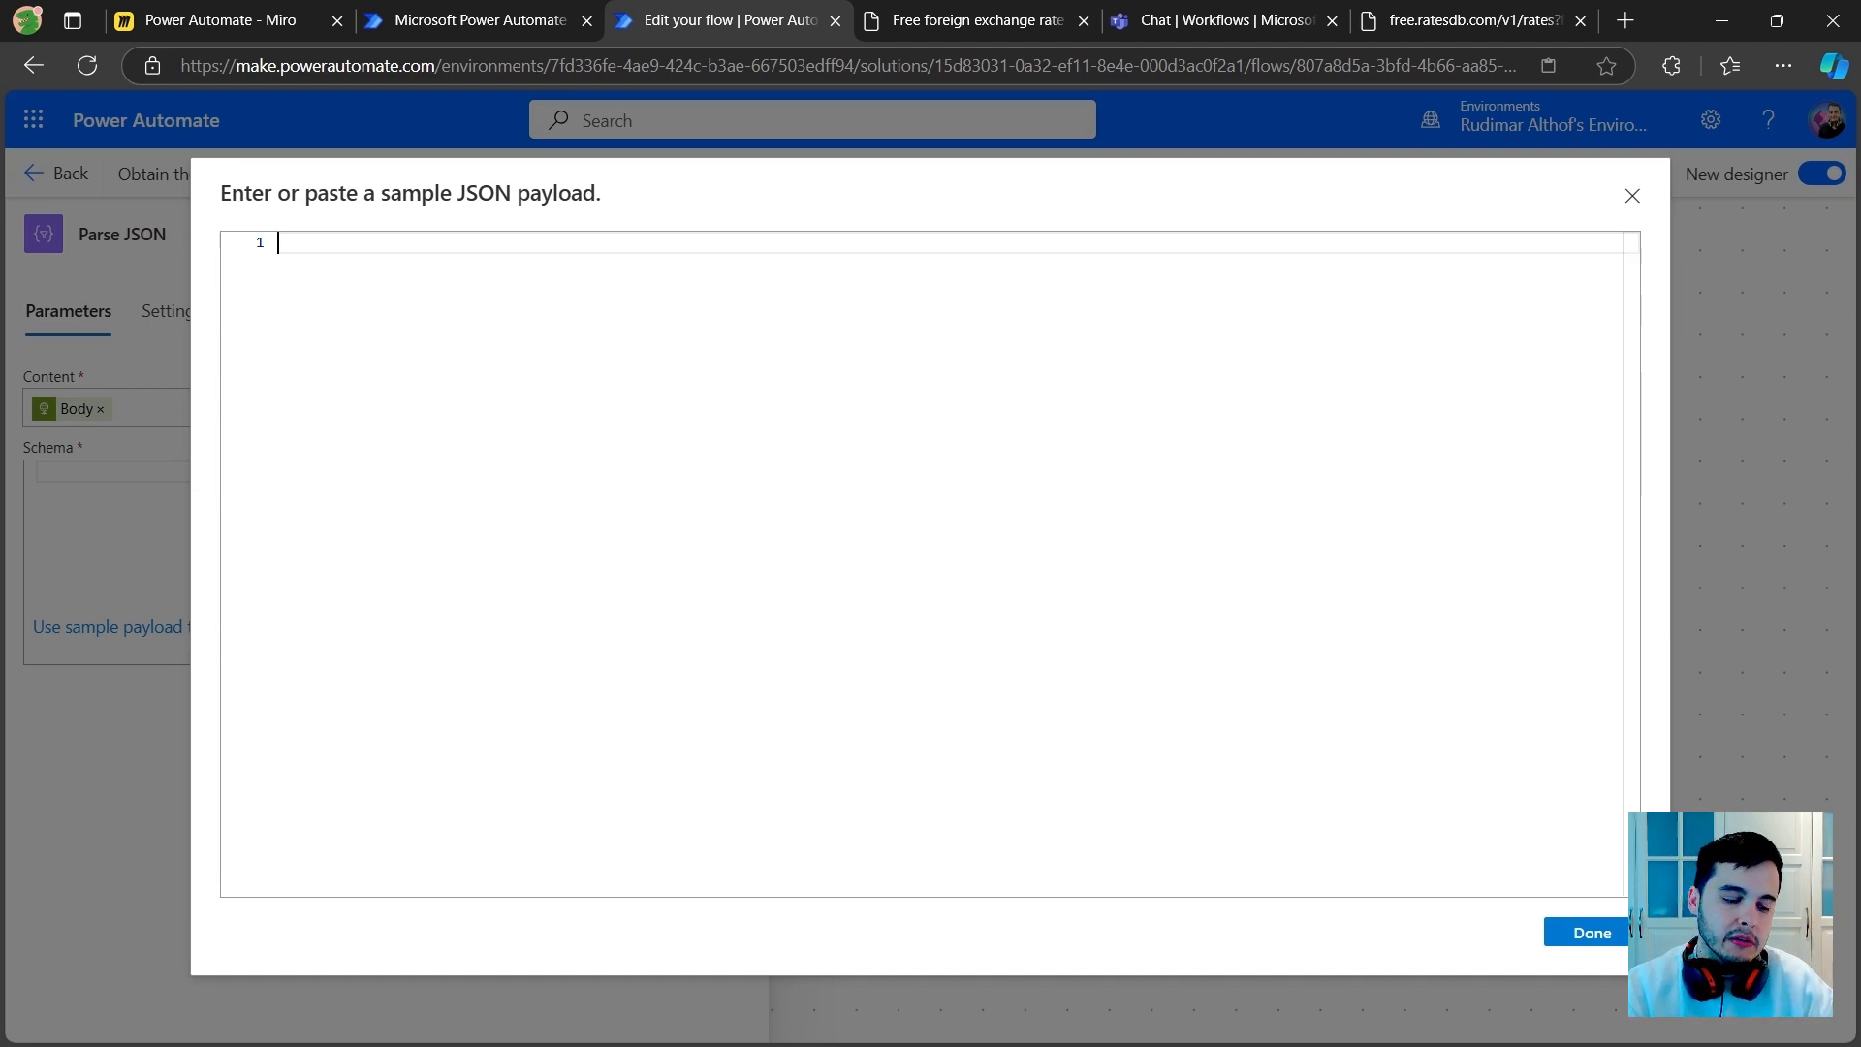
key(ctrl+v)
key(ctrl+a)
key(End)
click(1597, 937)
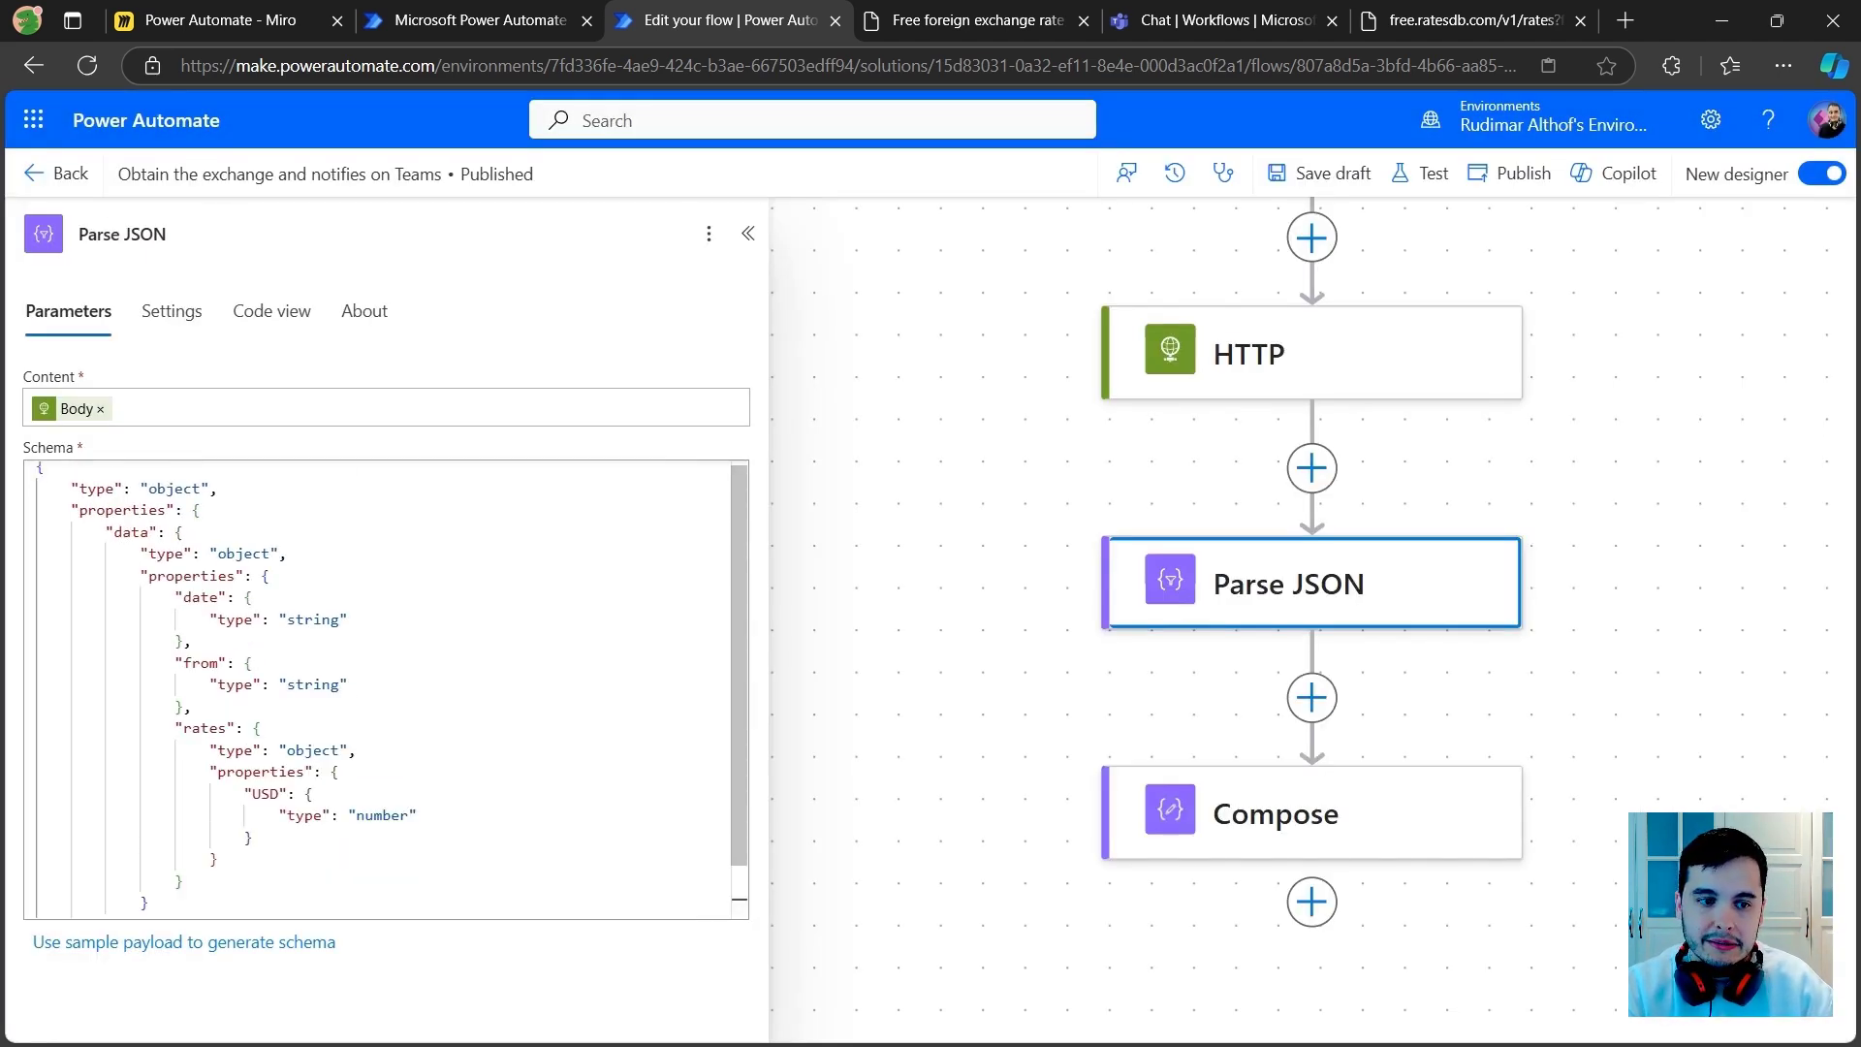
drag(97, 532, 288, 553)
drag(147, 597, 193, 640)
click(223, 683)
click(217, 859)
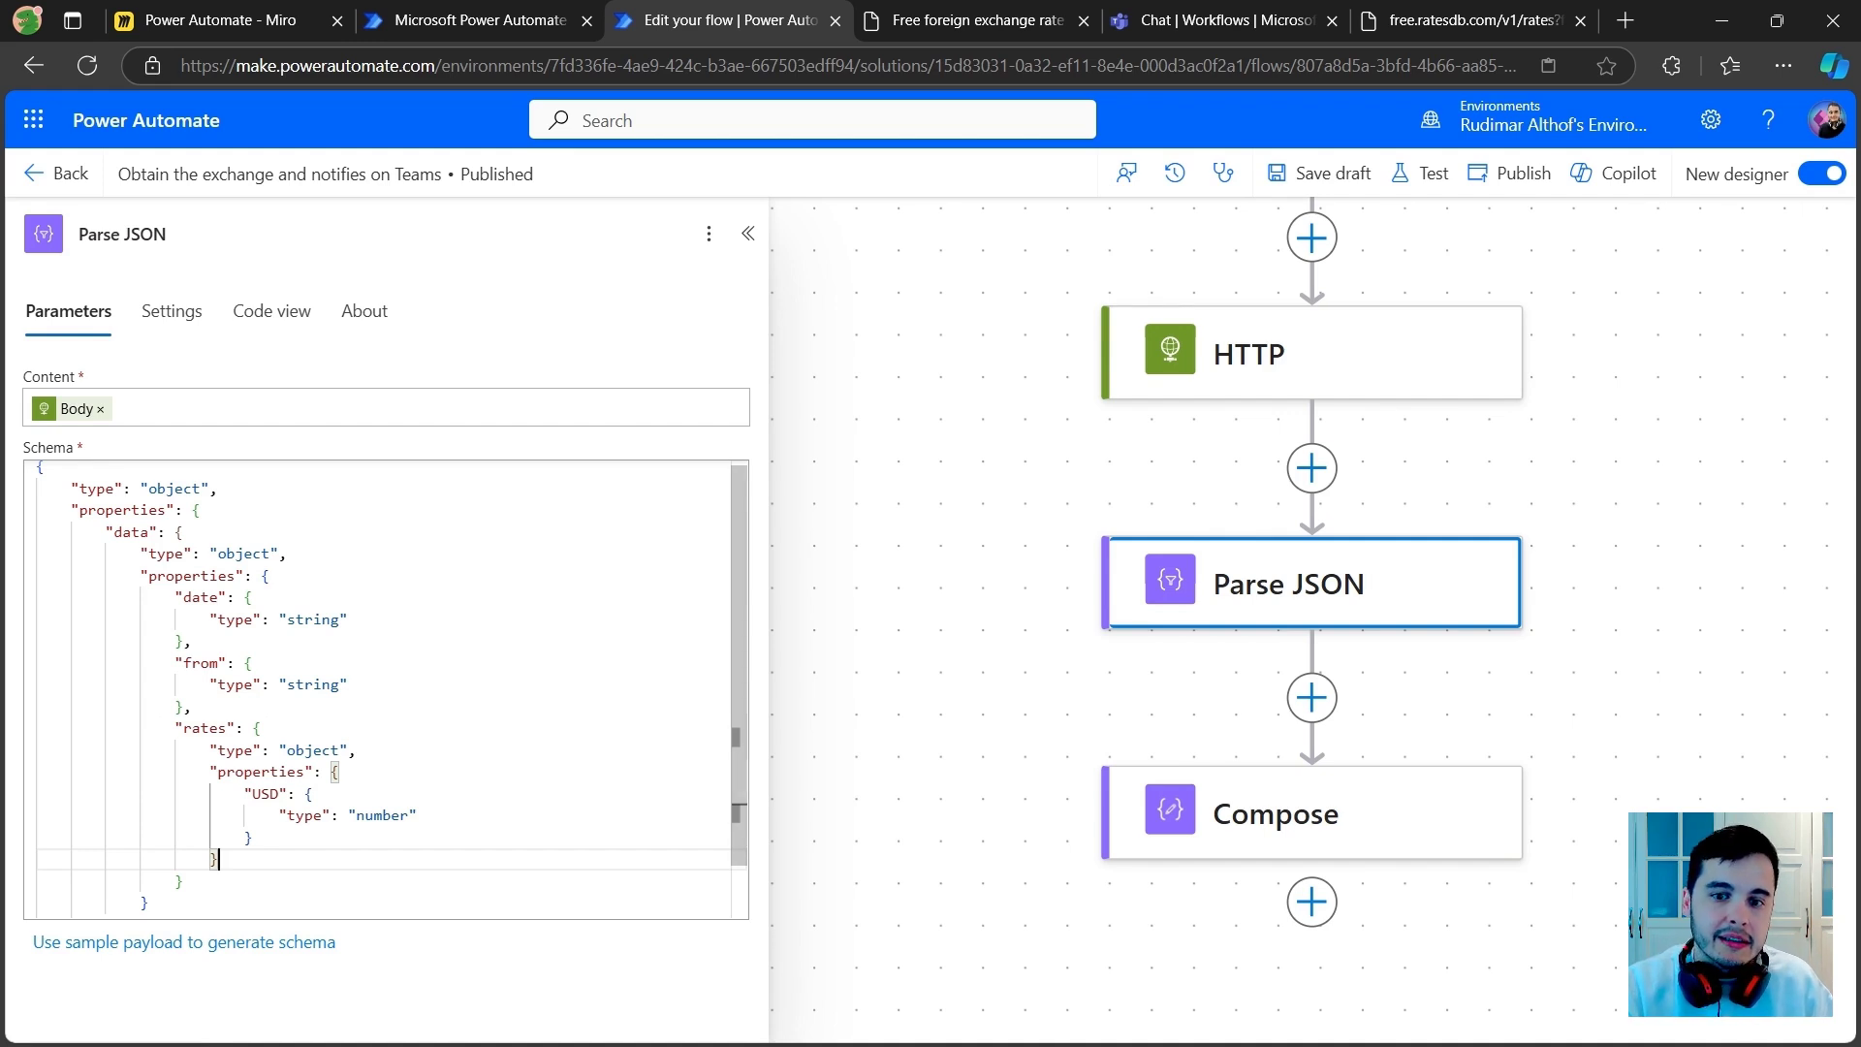
Step: Replace the Compose action's input with Body USD from Parse JSON, consulting the EUR to USD response page for the matching property
click(1270, 822)
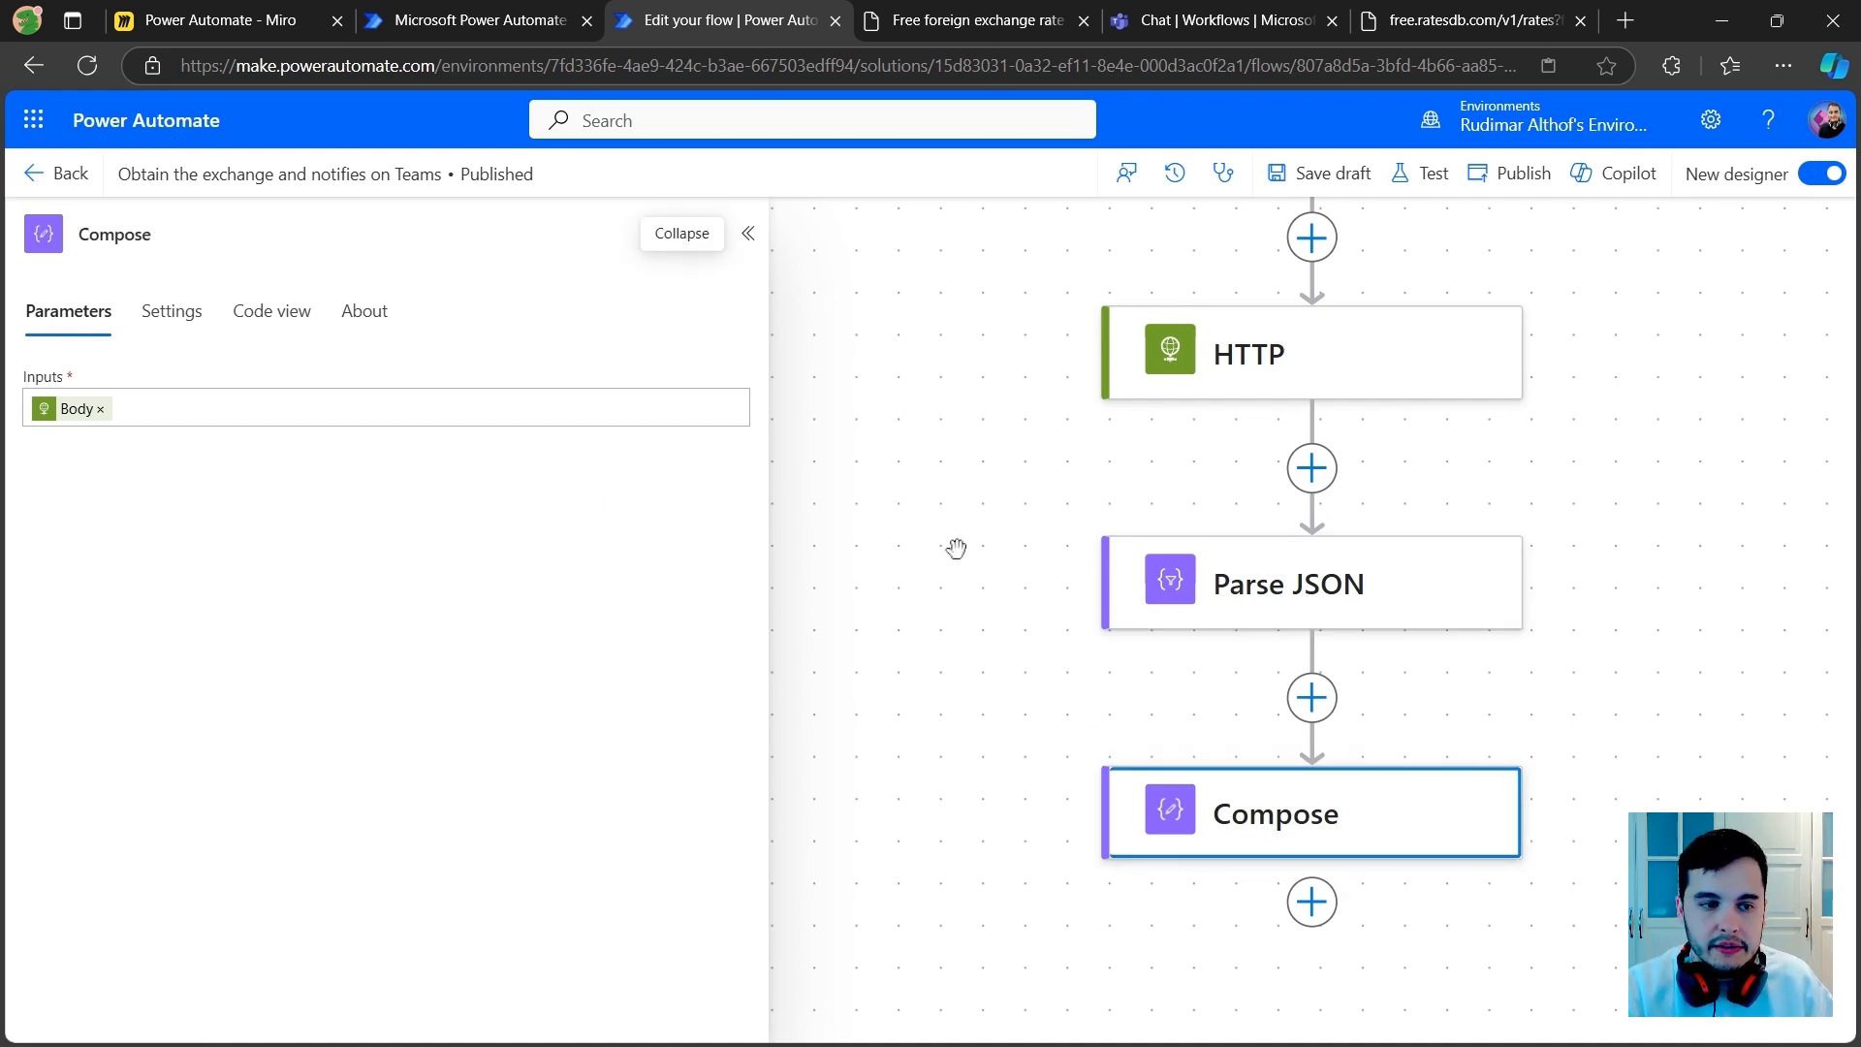
click(101, 409)
click(100, 409)
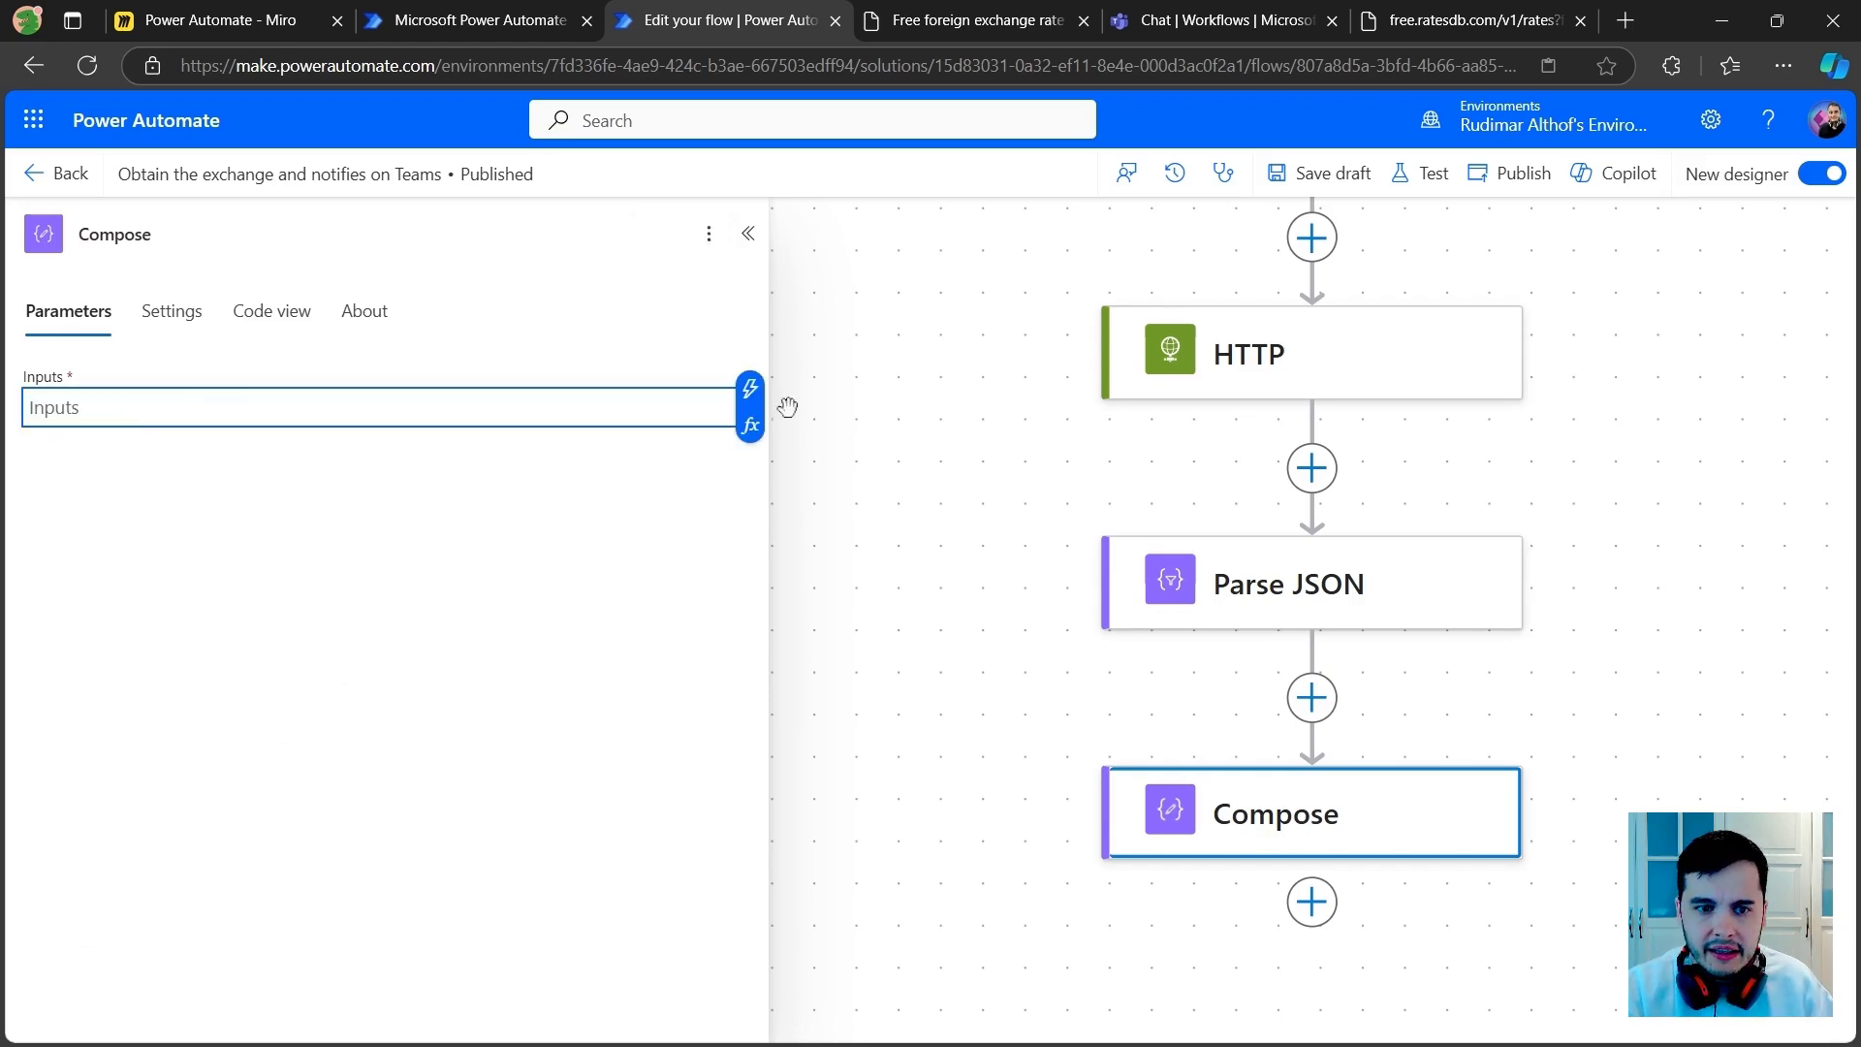
click(750, 389)
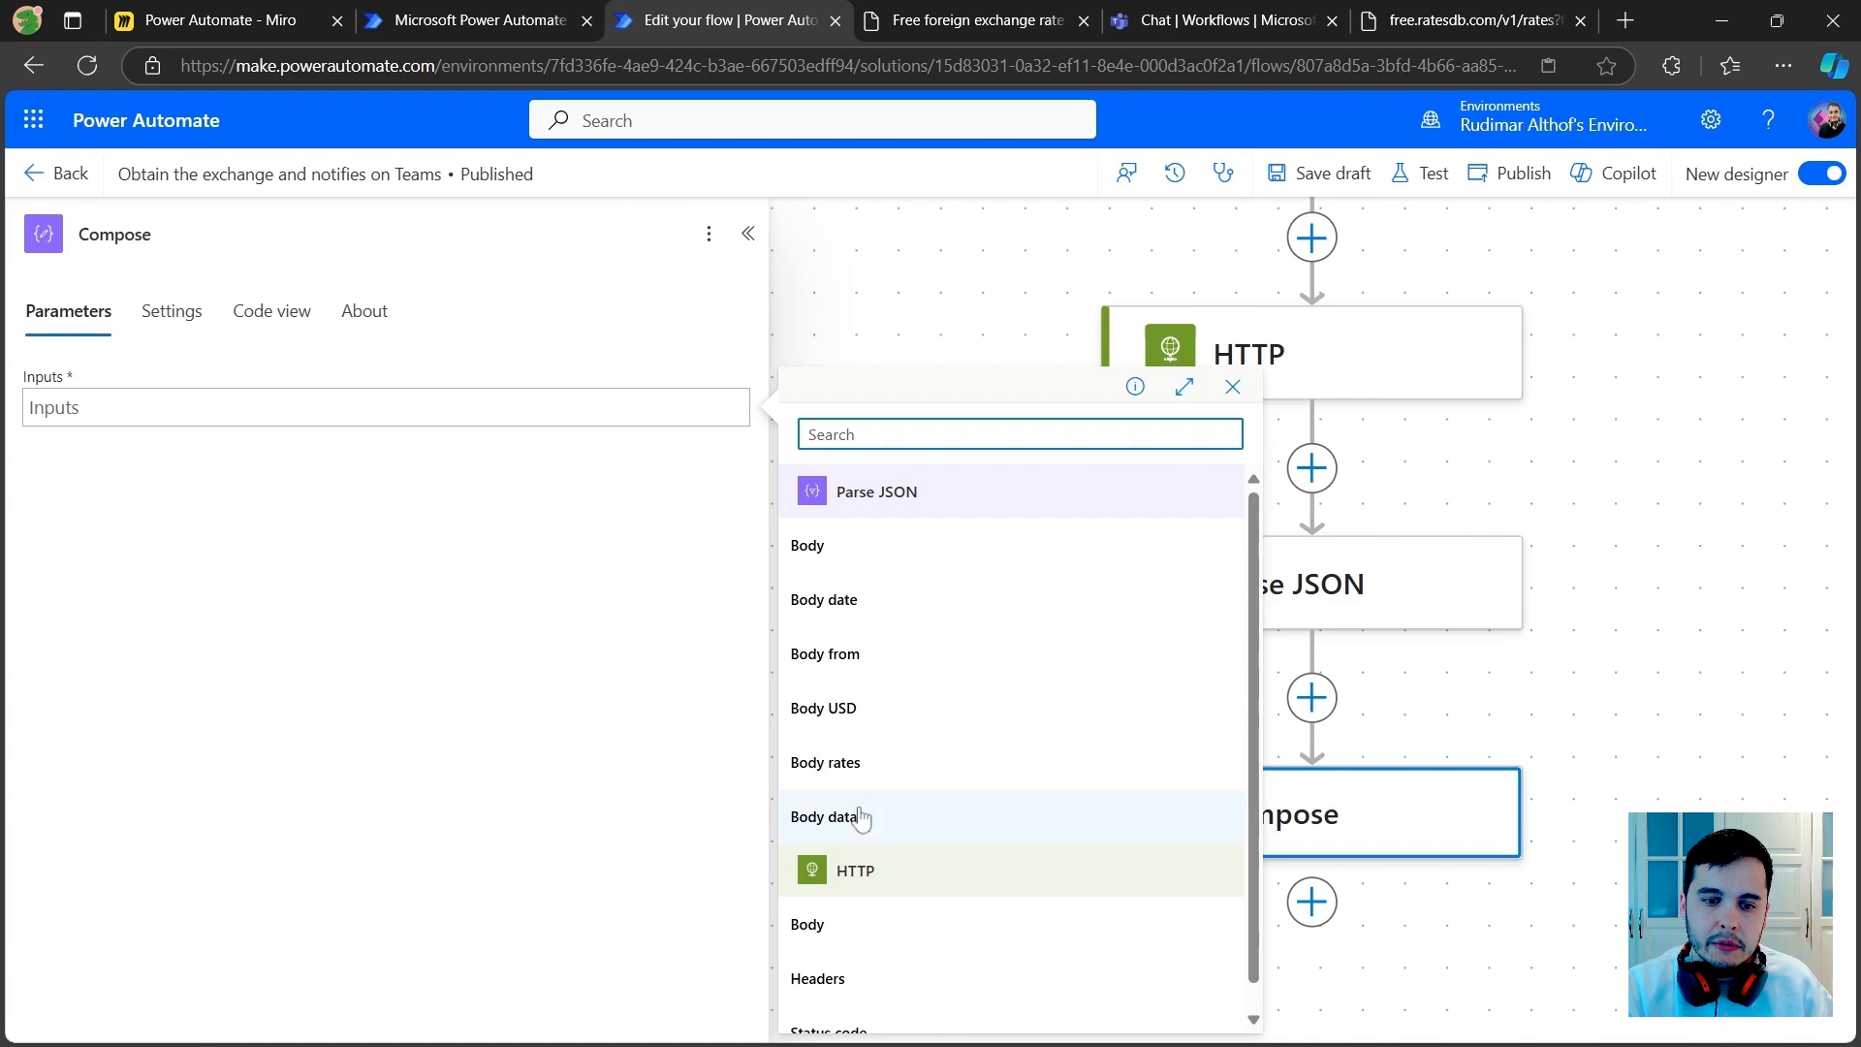
click(1000, 23)
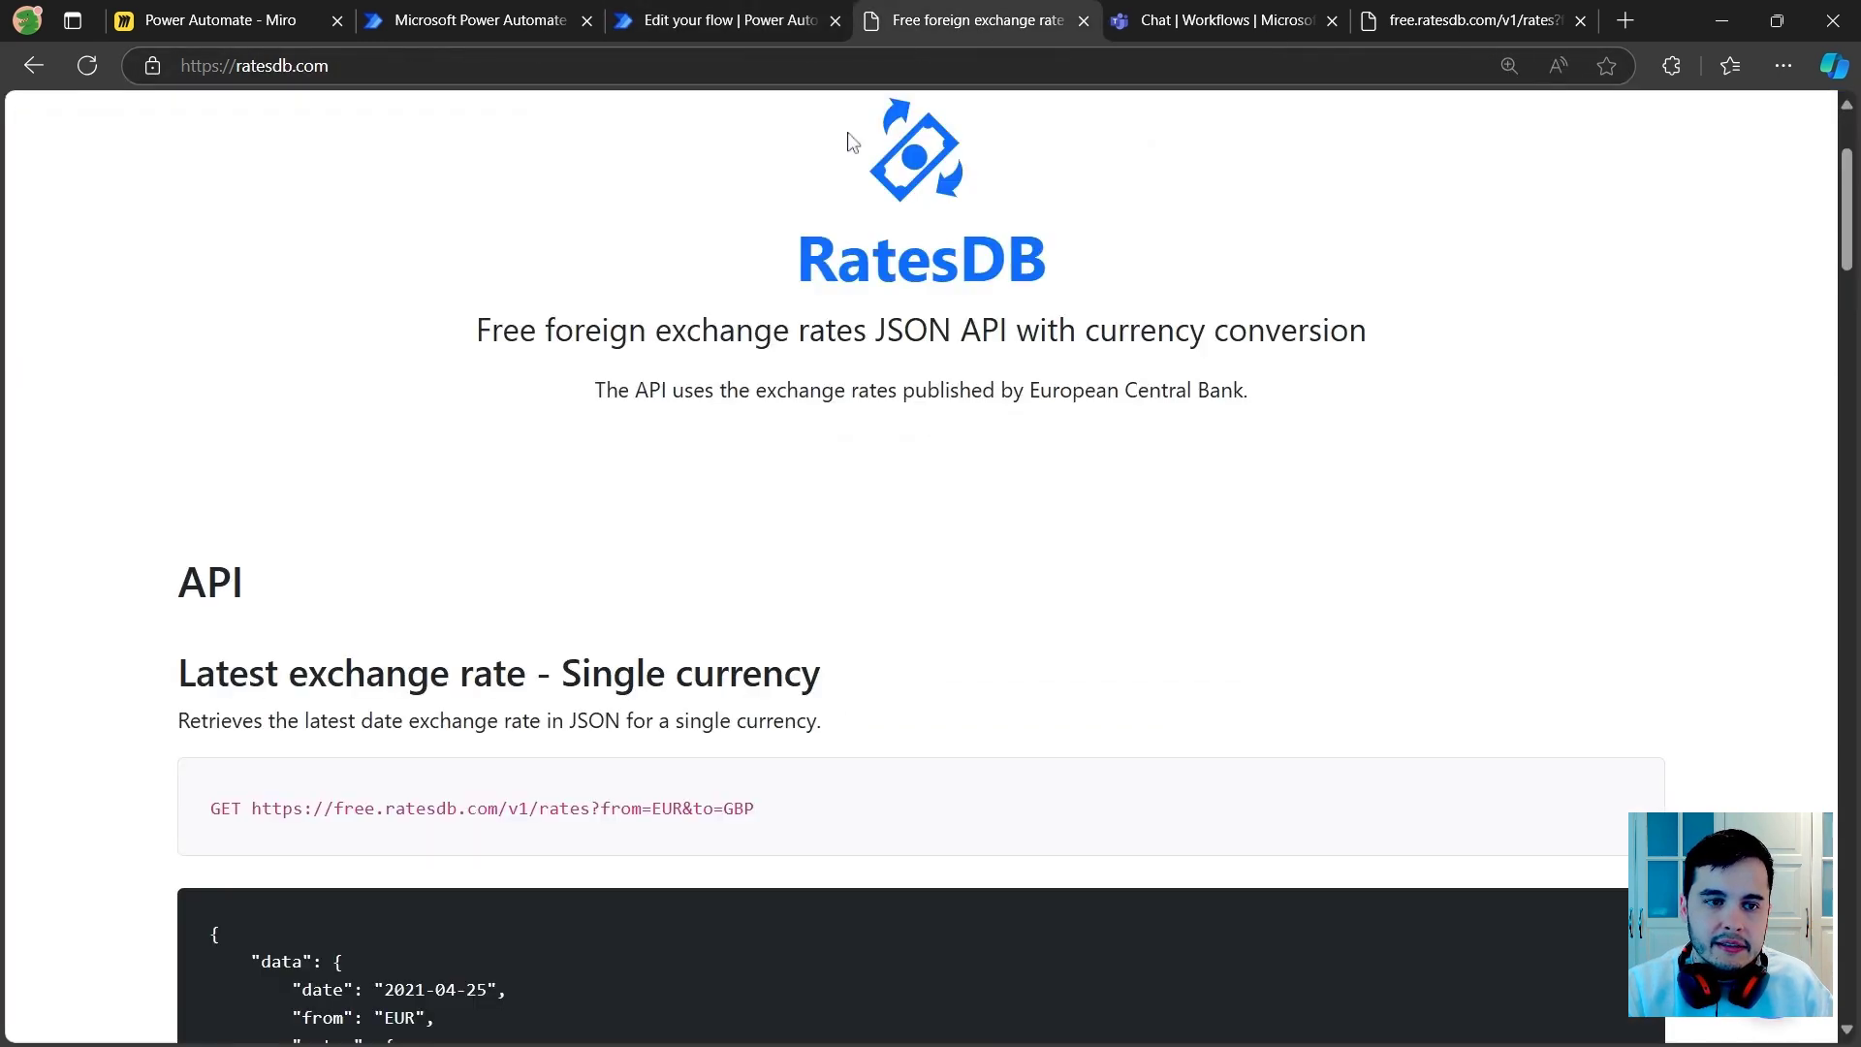
click(1434, 19)
click(791, 214)
drag(909, 141, 994, 141)
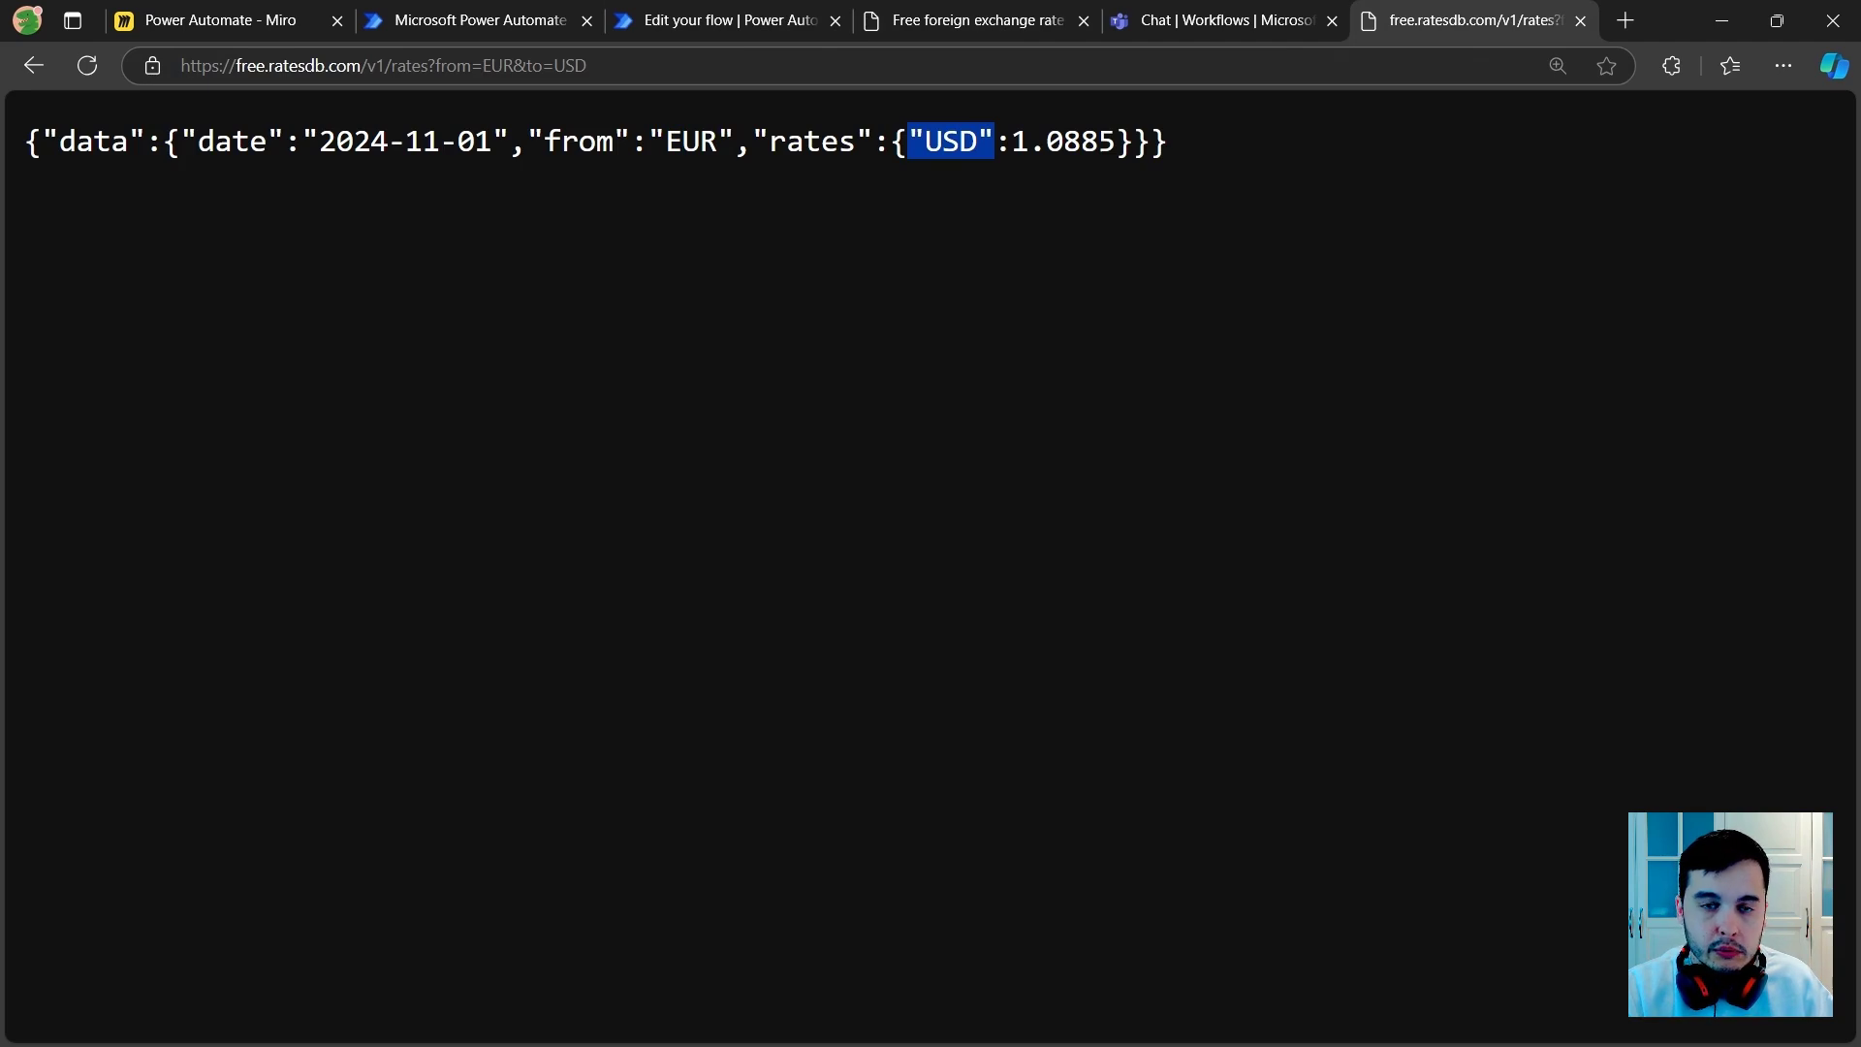
drag(1013, 141, 1116, 141)
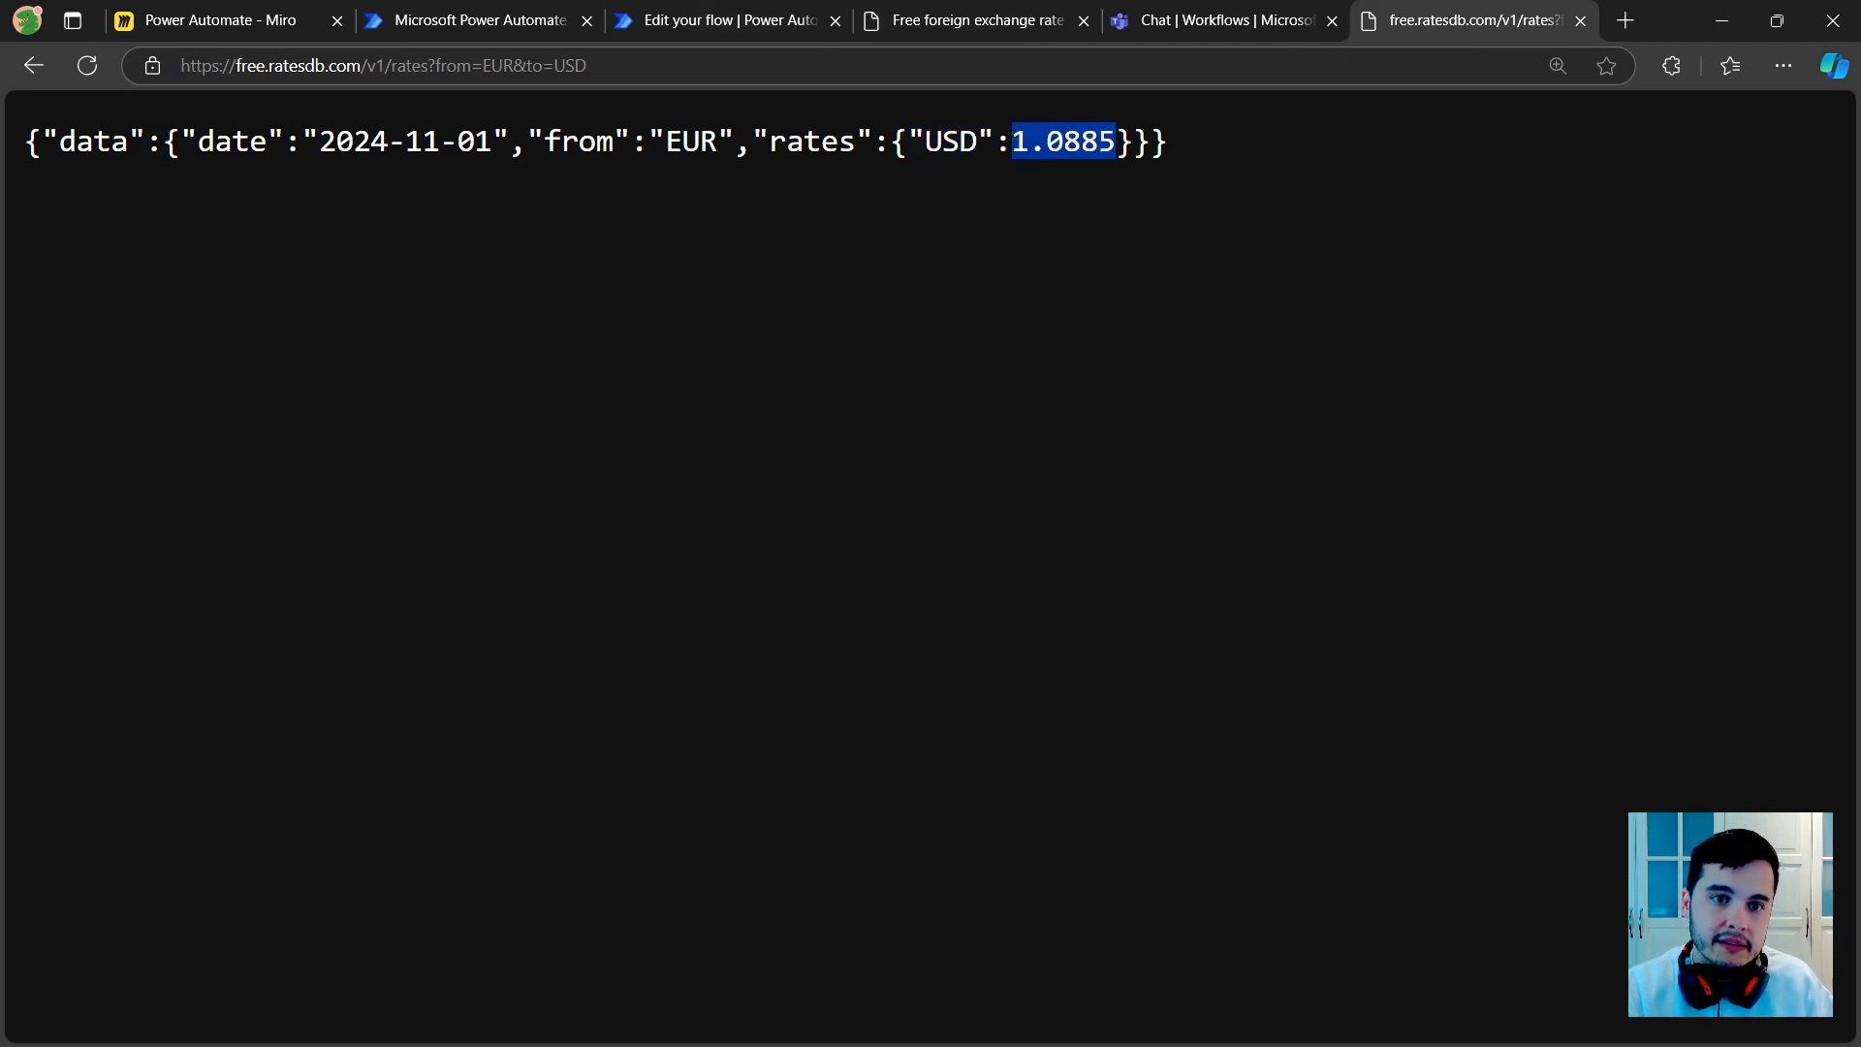
key(ctrl+3)
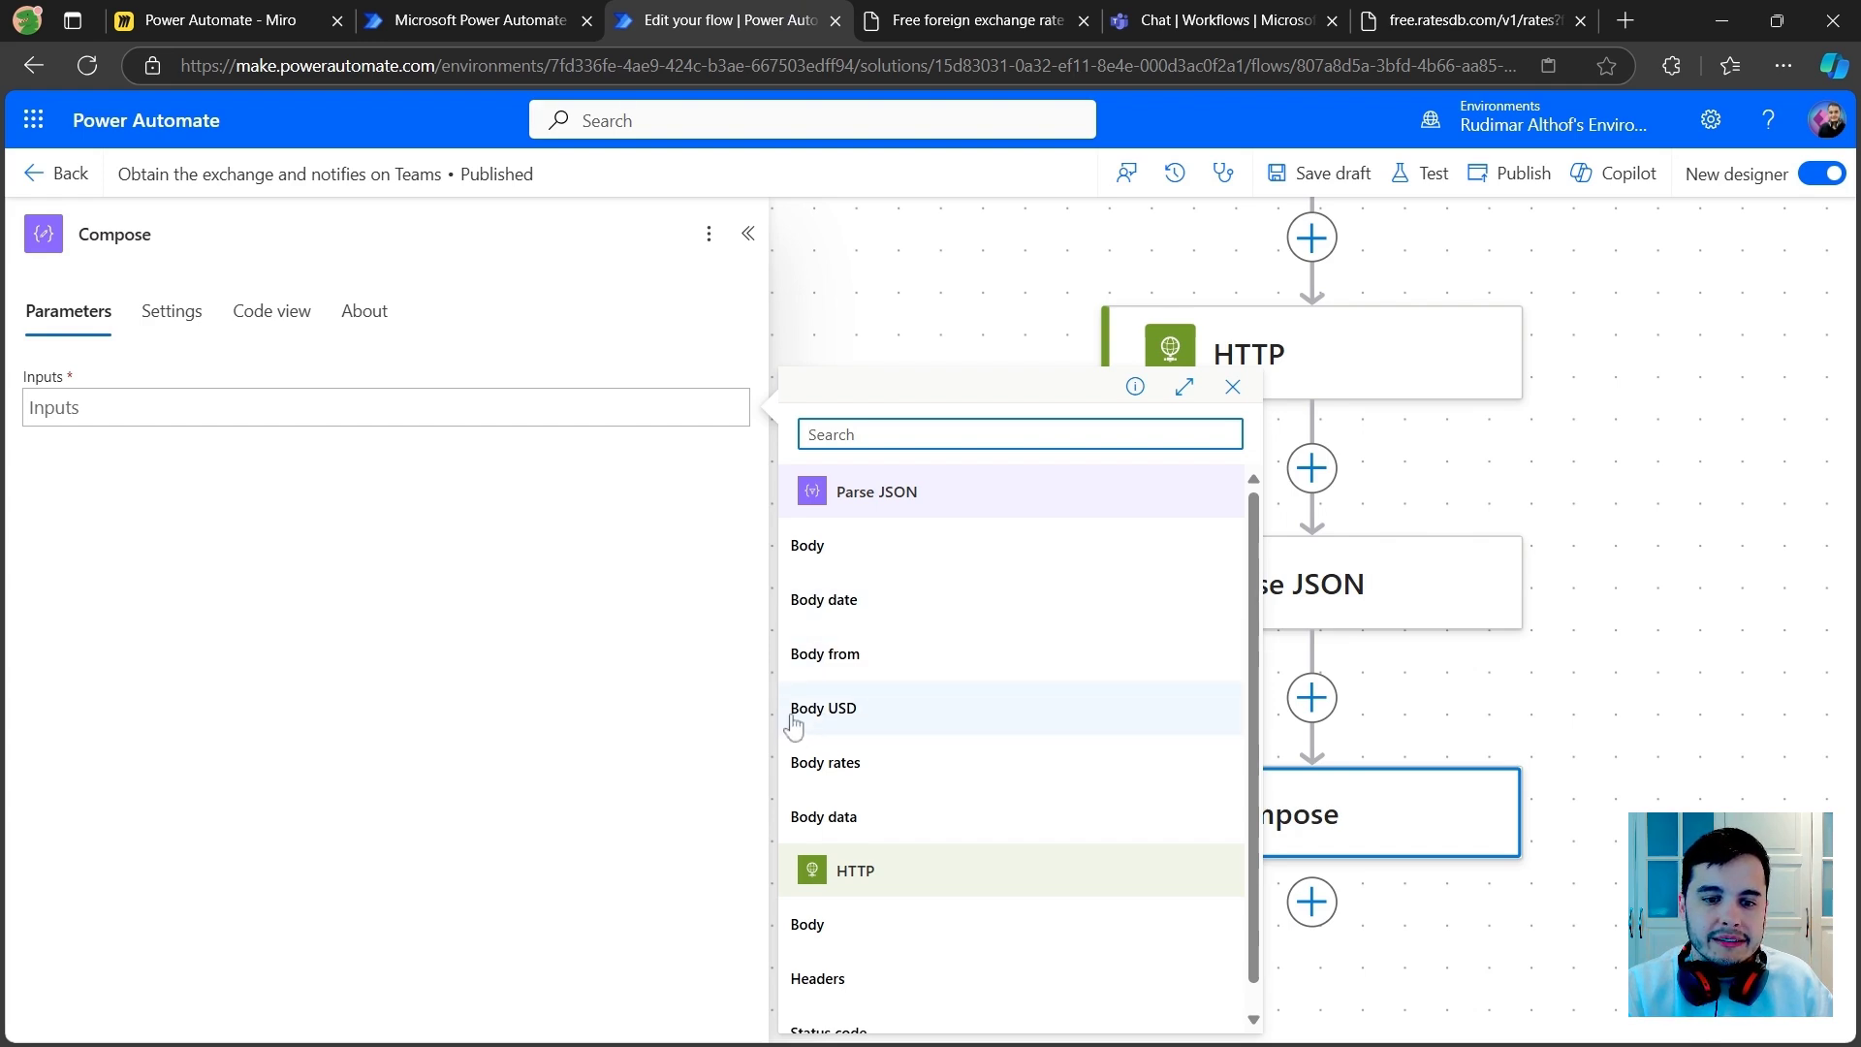
click(843, 724)
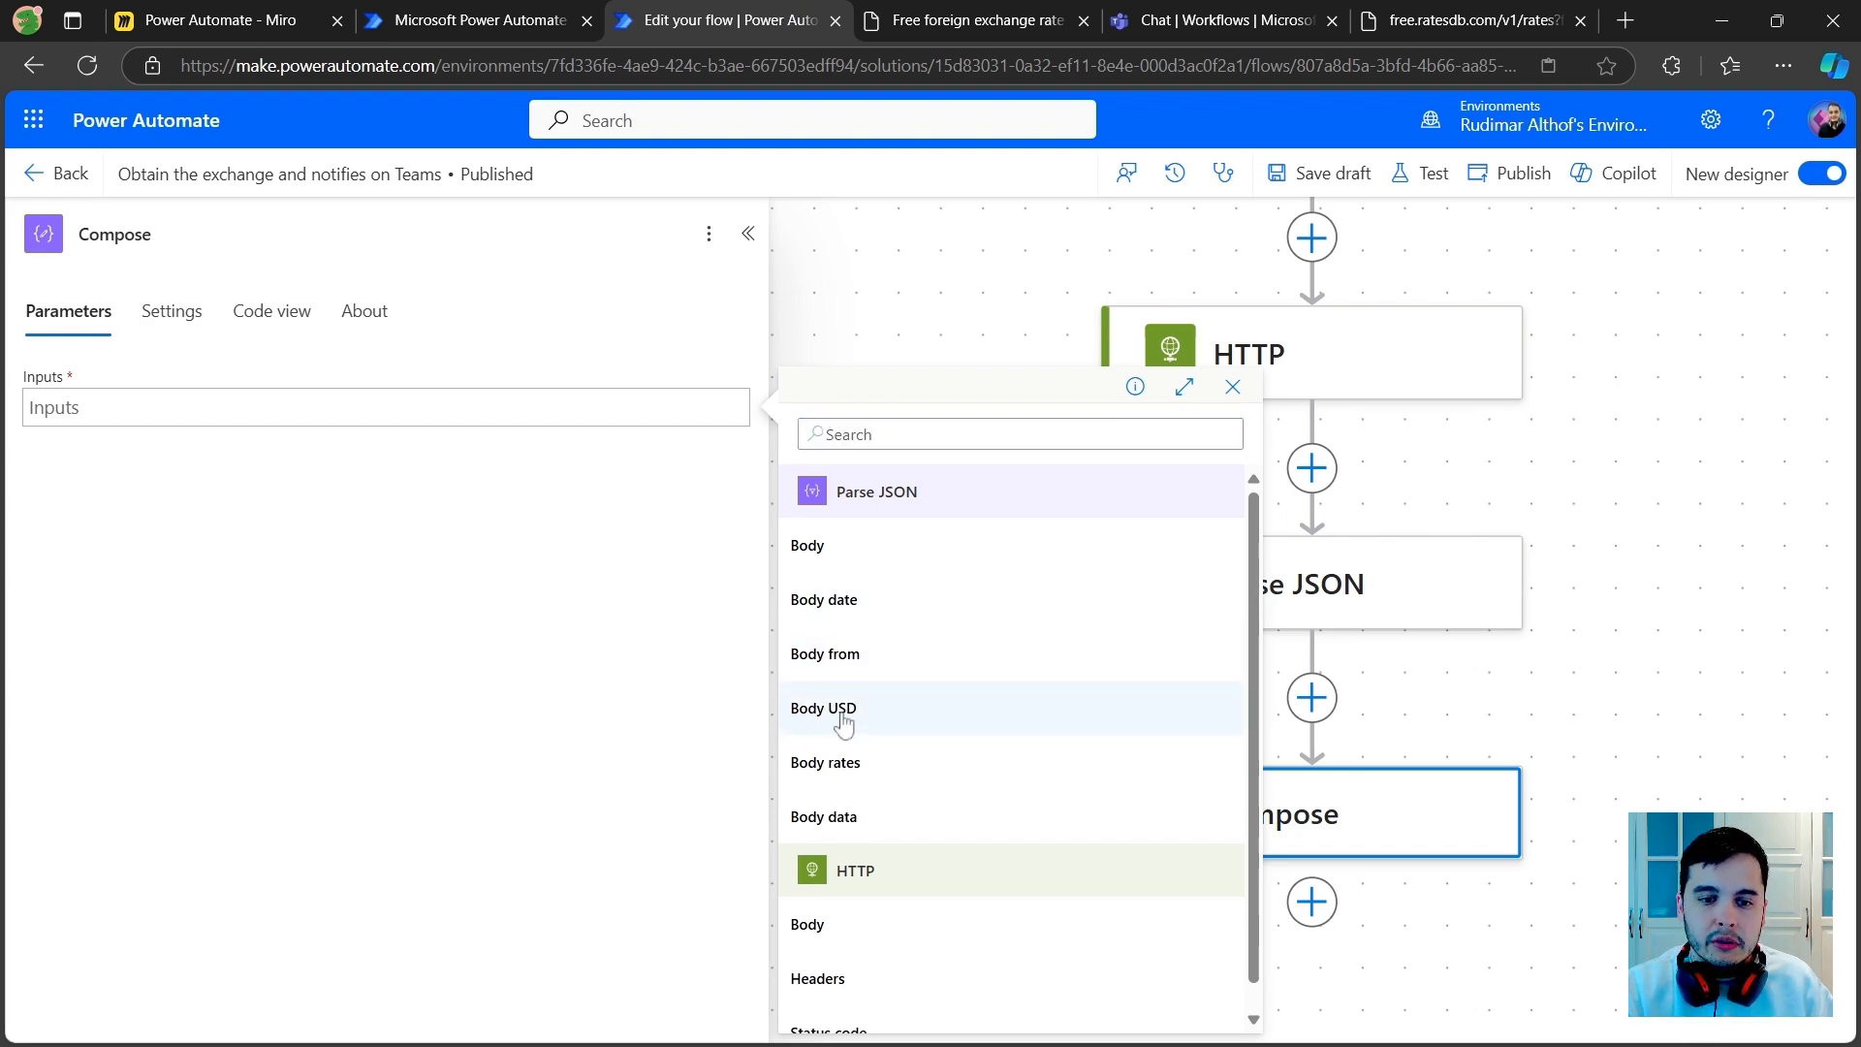
click(843, 722)
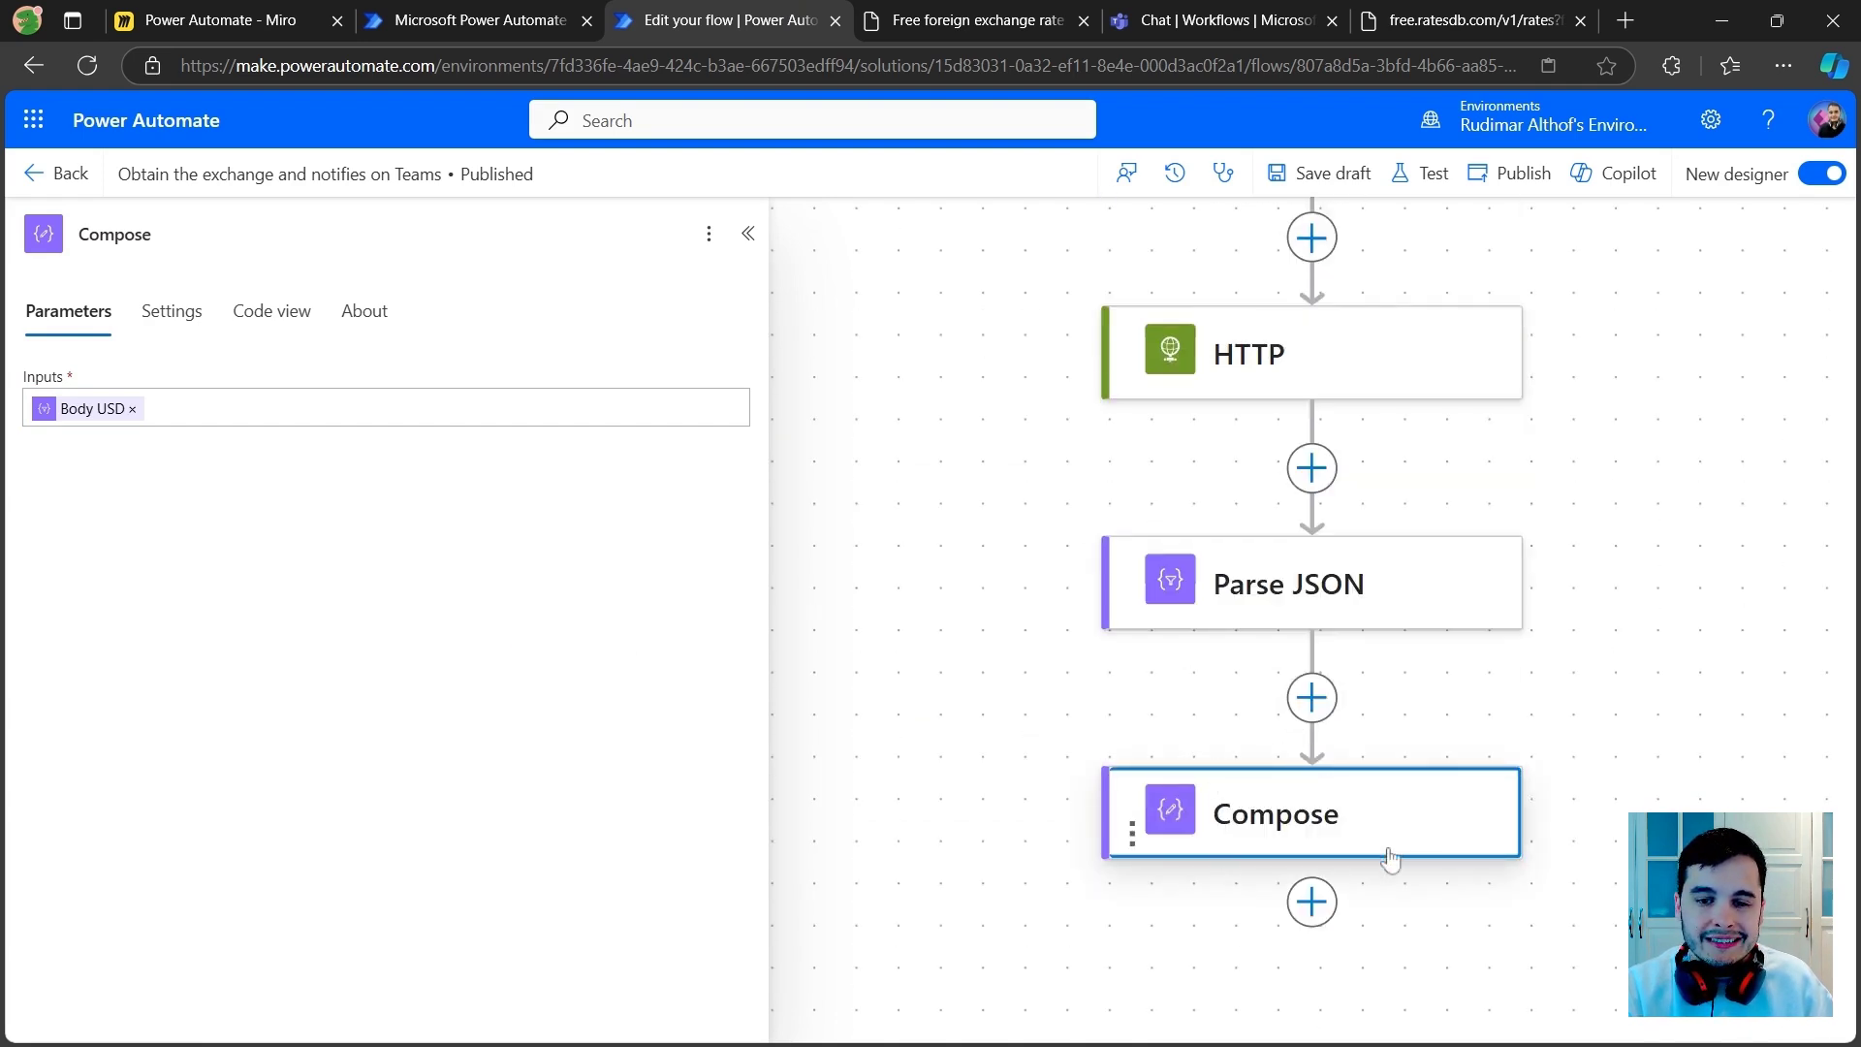
Step: Check the USD rate on the EUR to USD response page, and return to the flow
click(1466, 20)
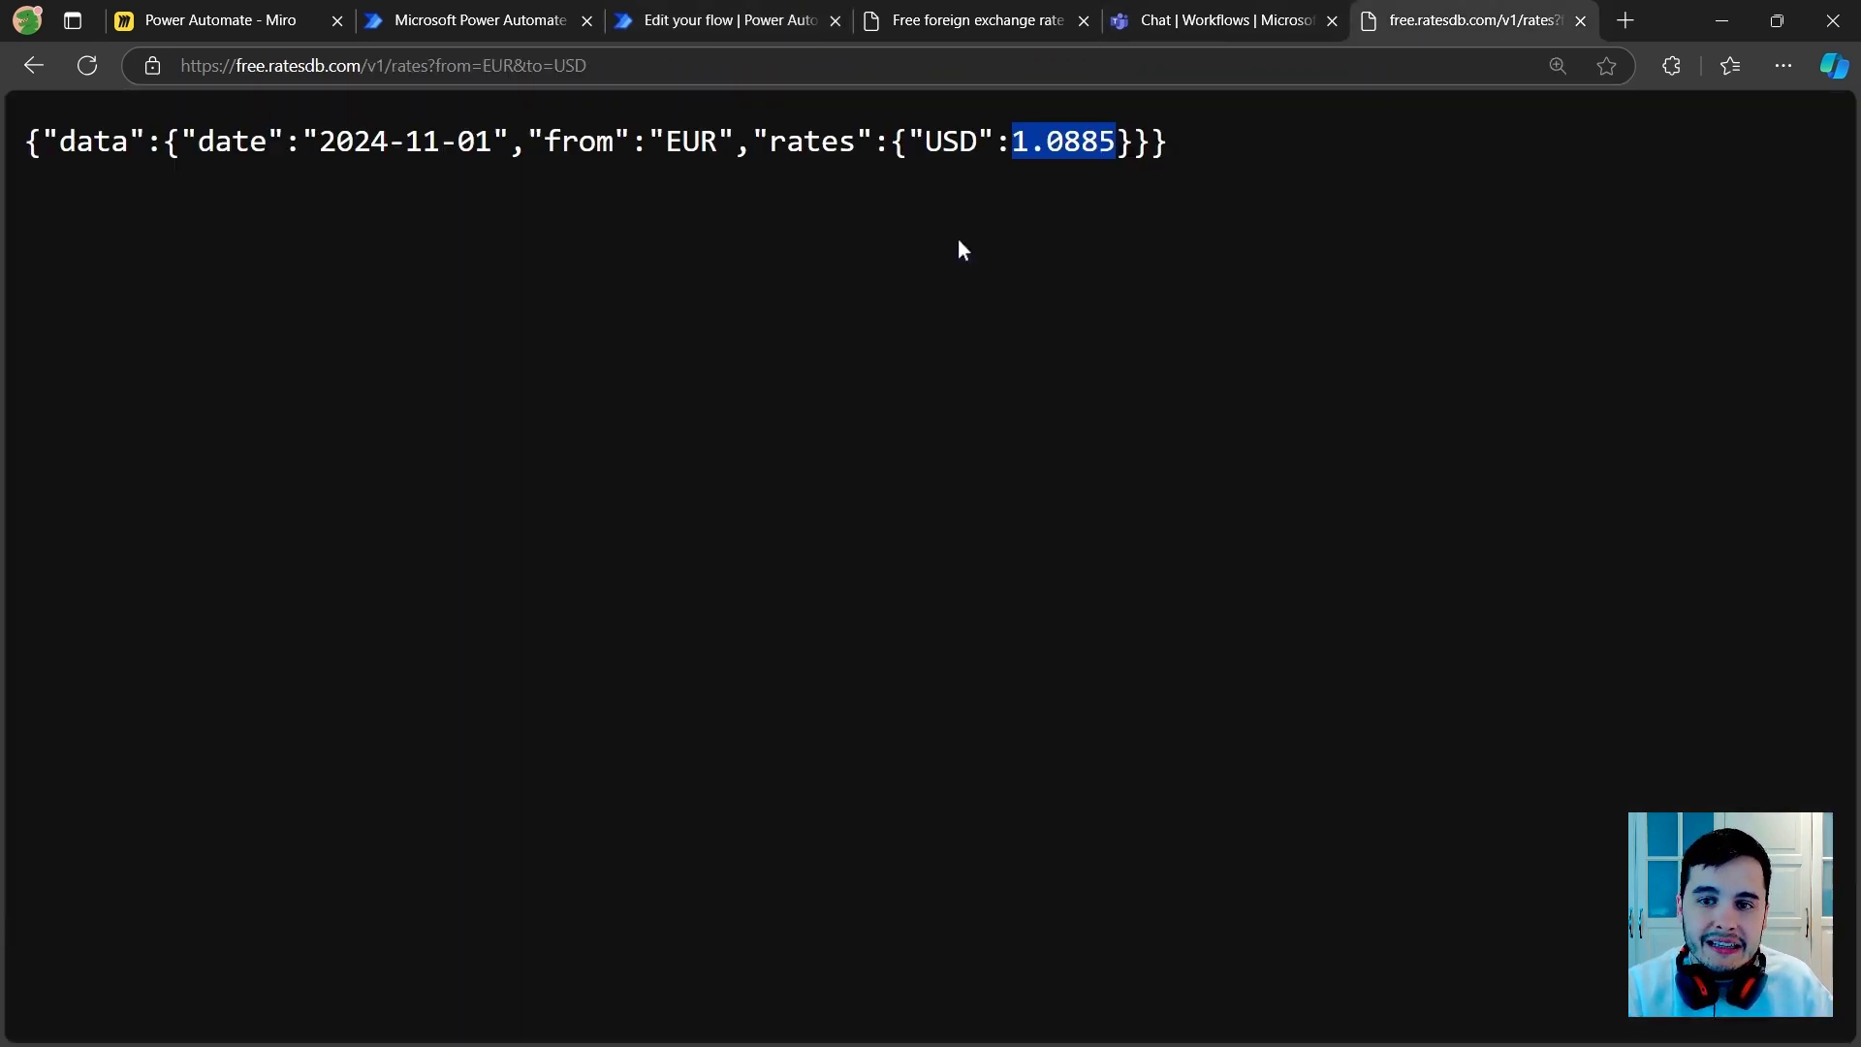
drag(1012, 142, 1115, 141)
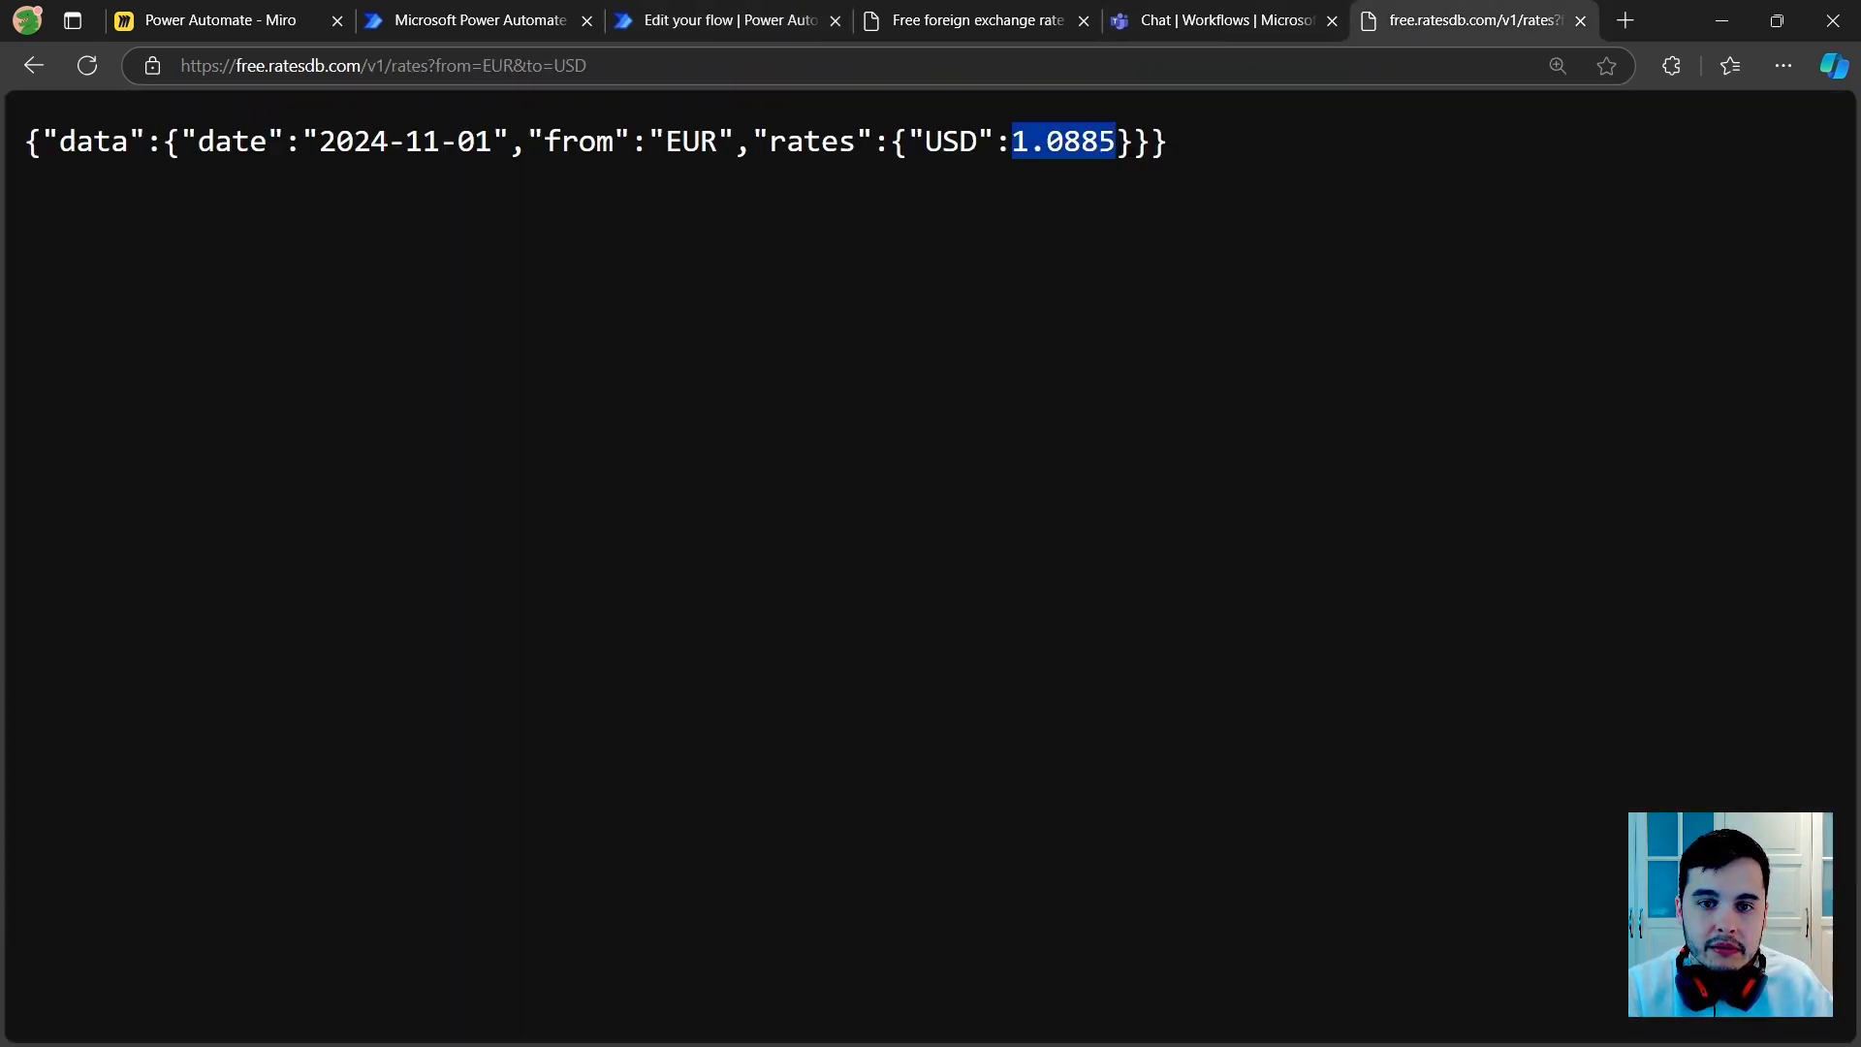
click(734, 14)
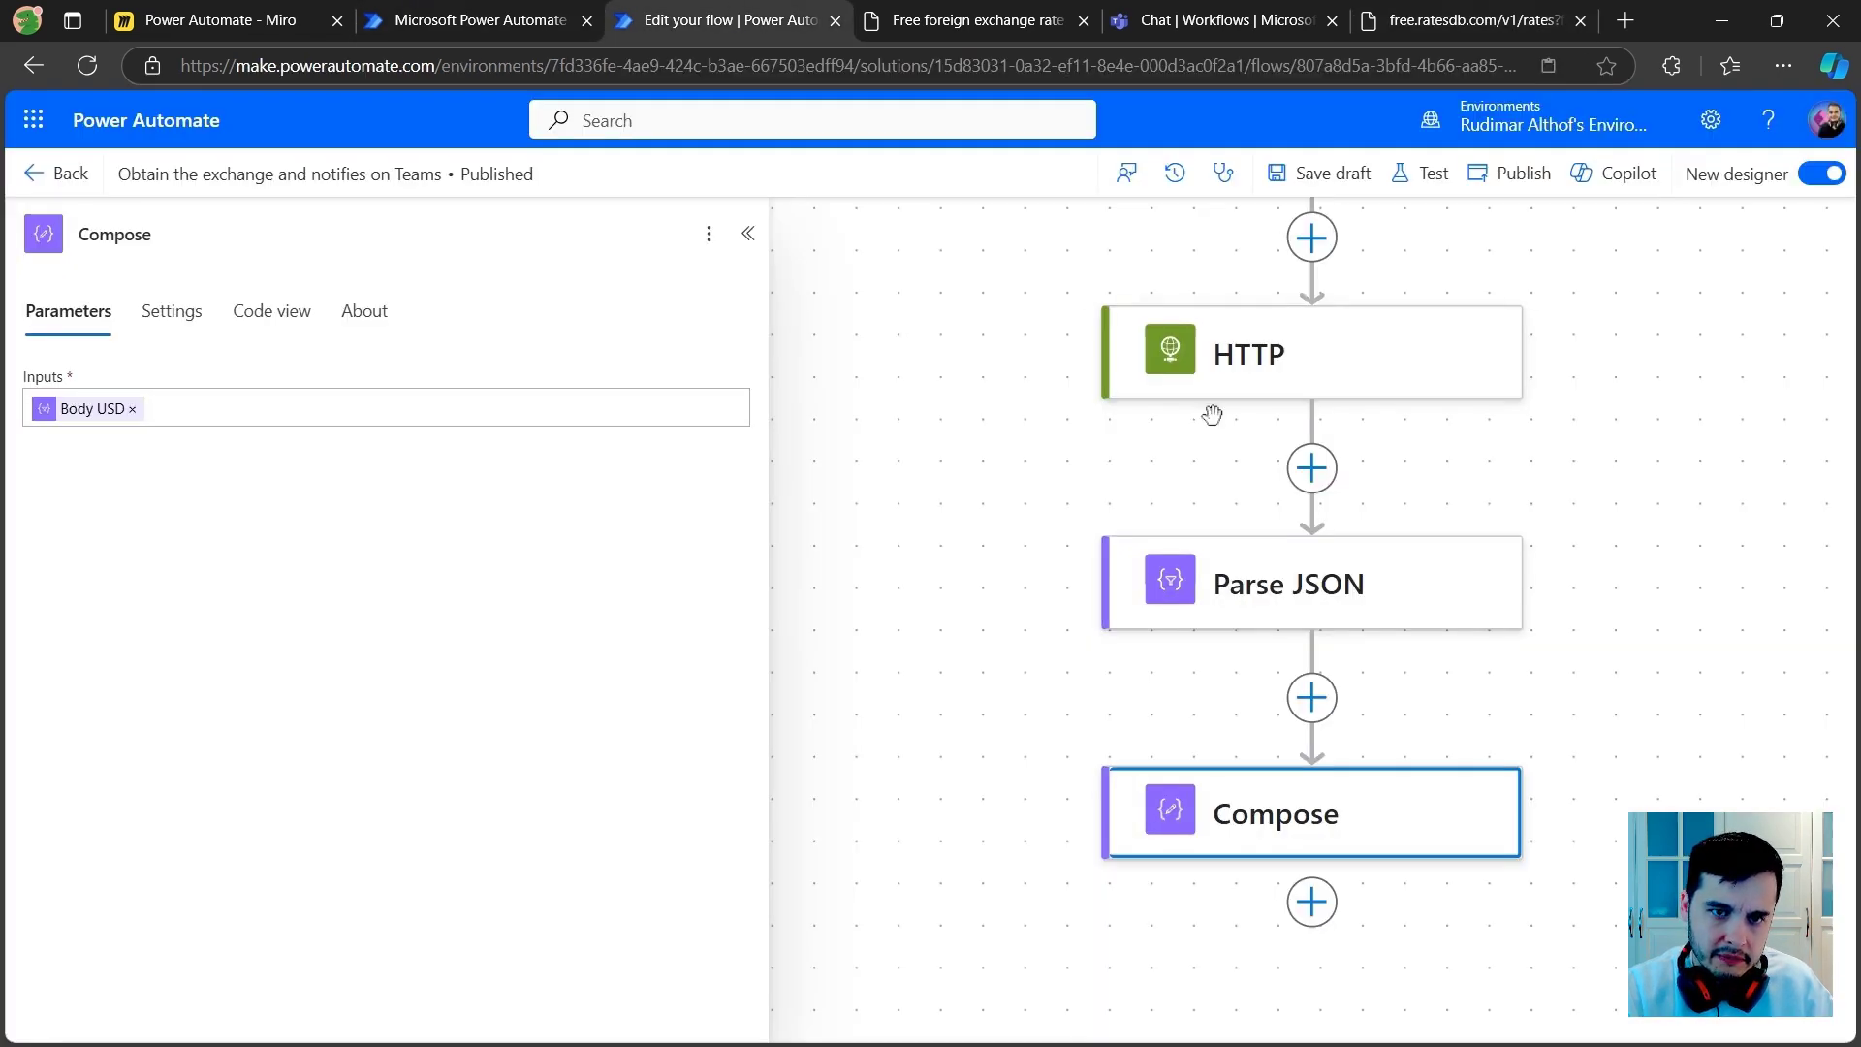
Step: Publish the flow and run a manual test of it
click(1212, 415)
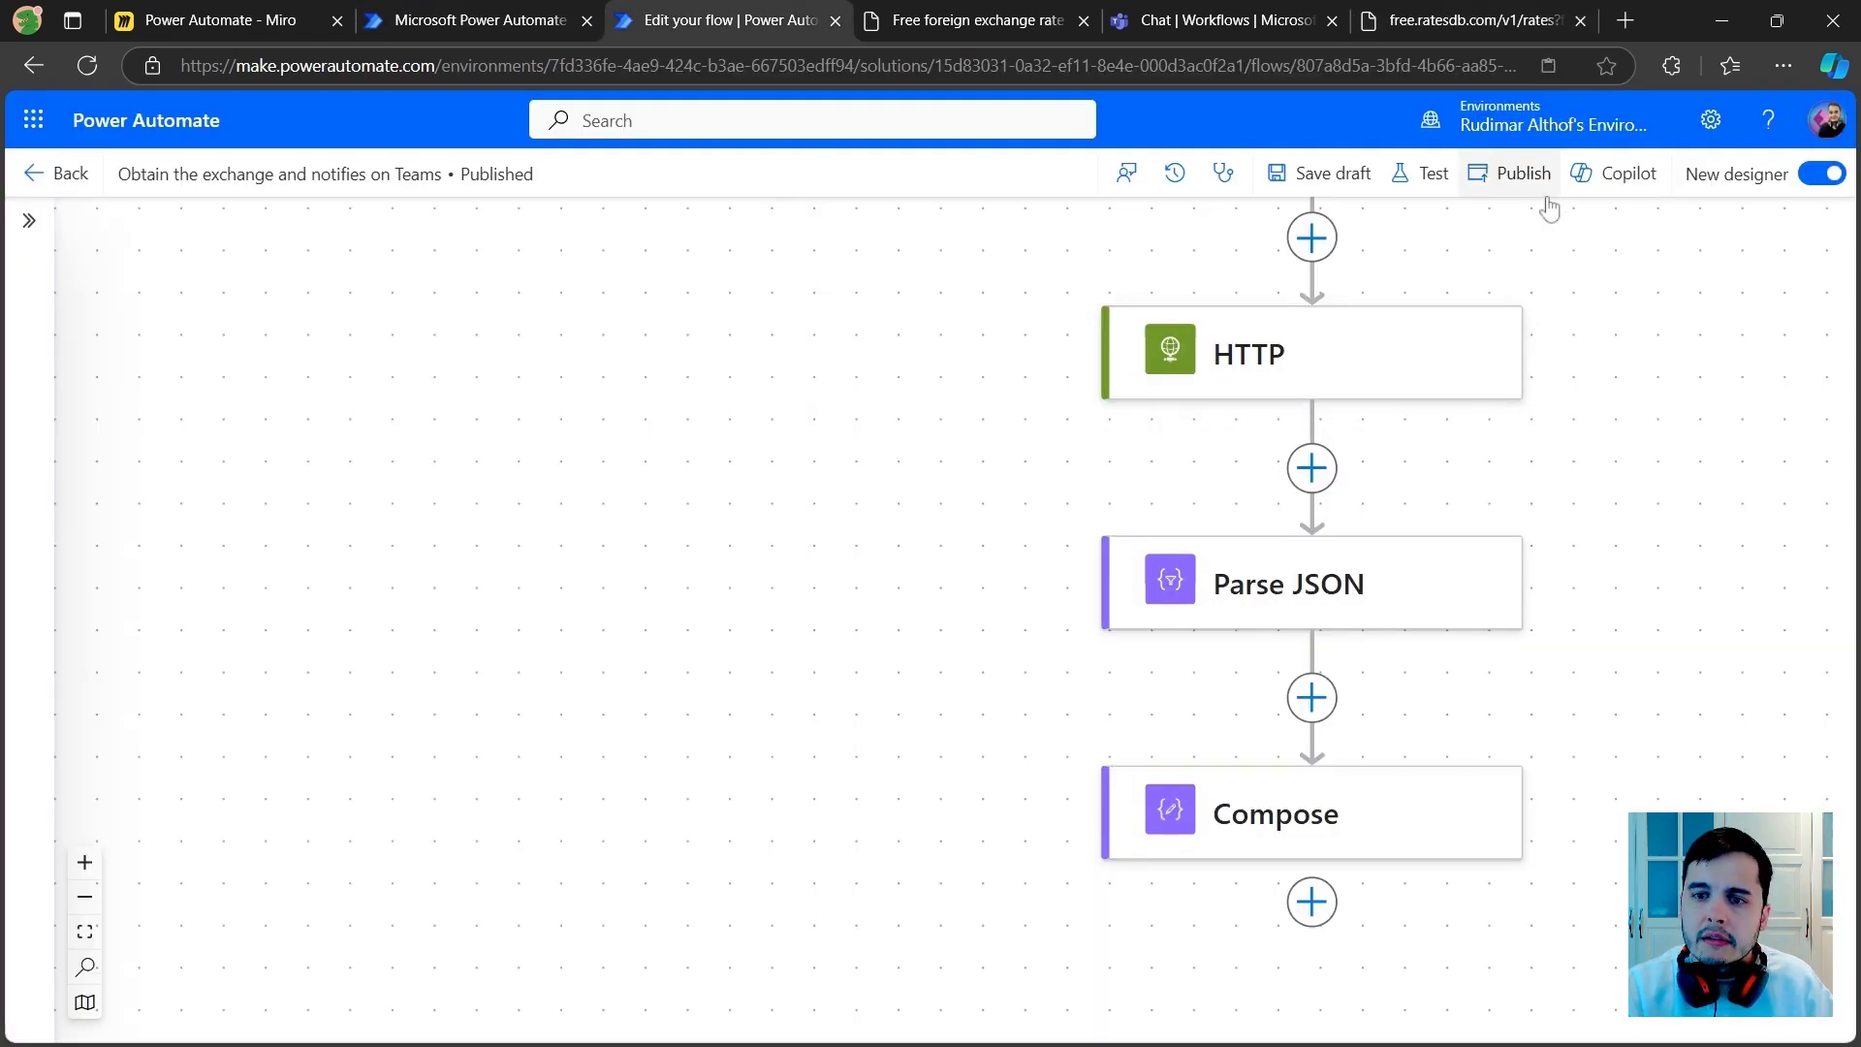
click(1424, 173)
click(1453, 238)
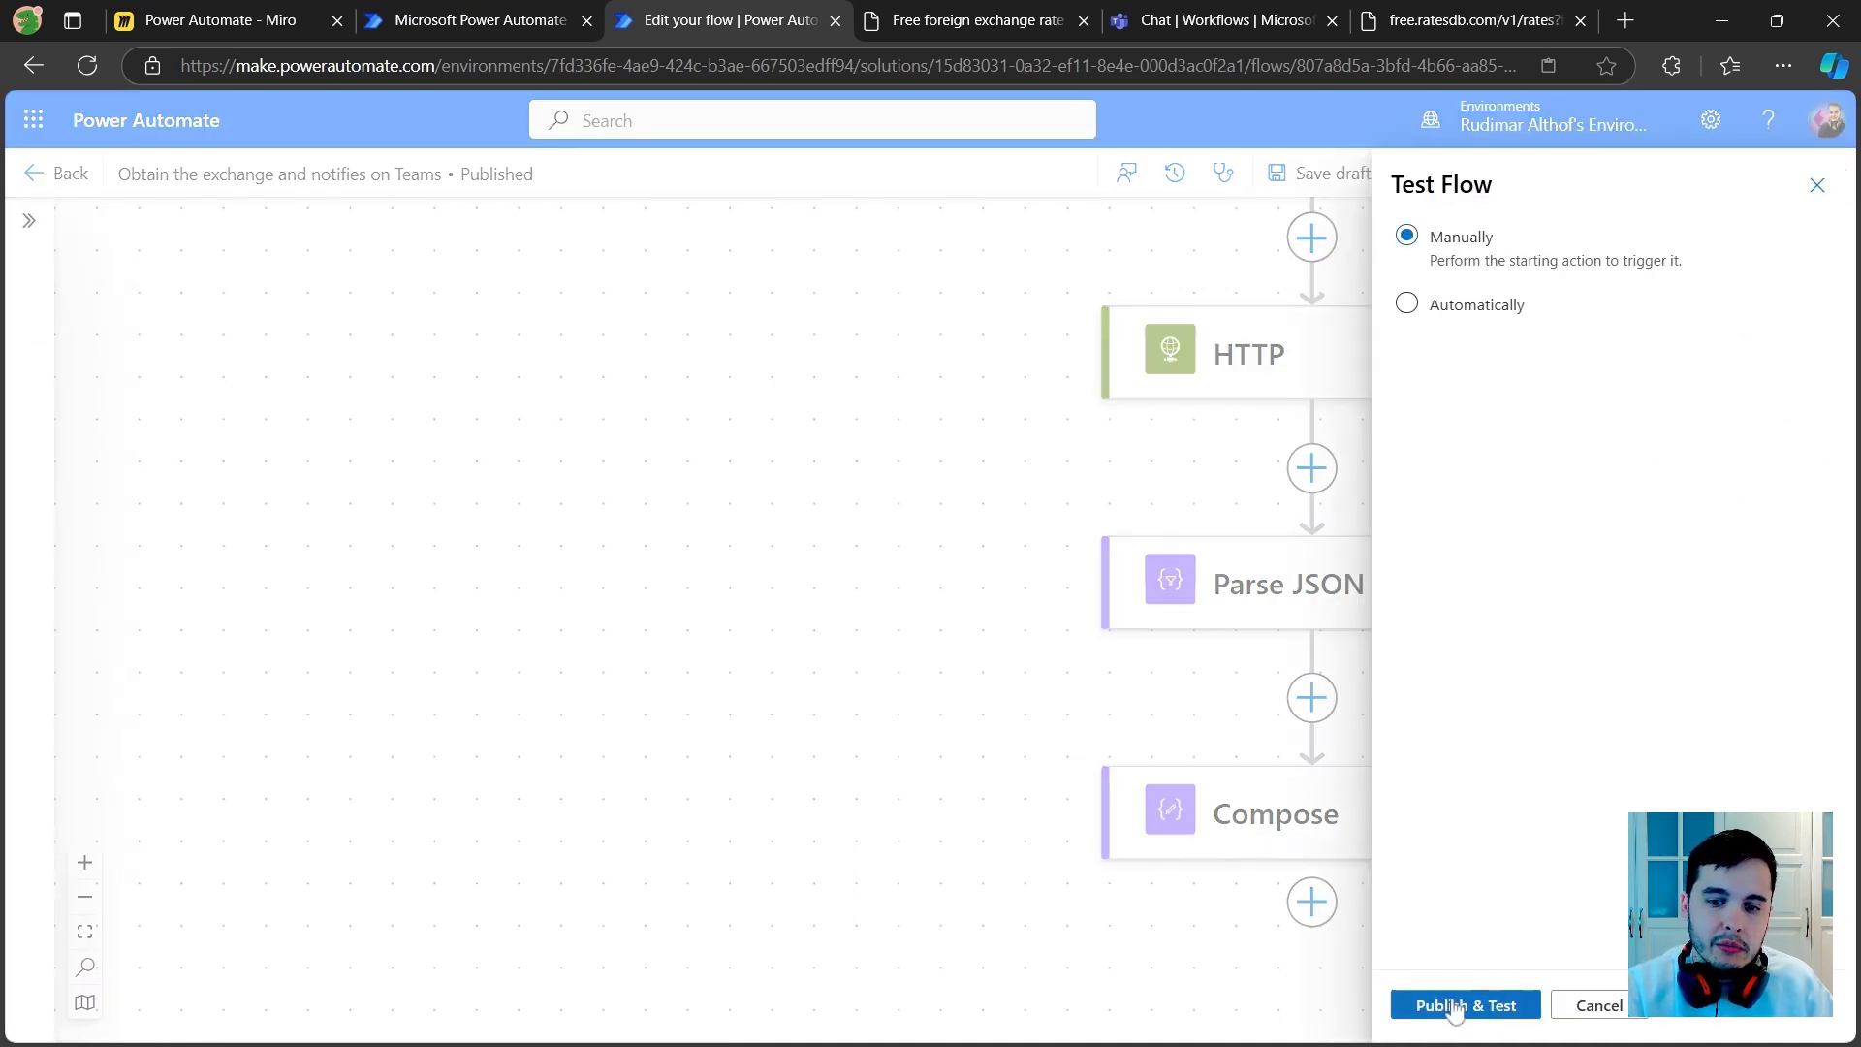
click(1444, 1011)
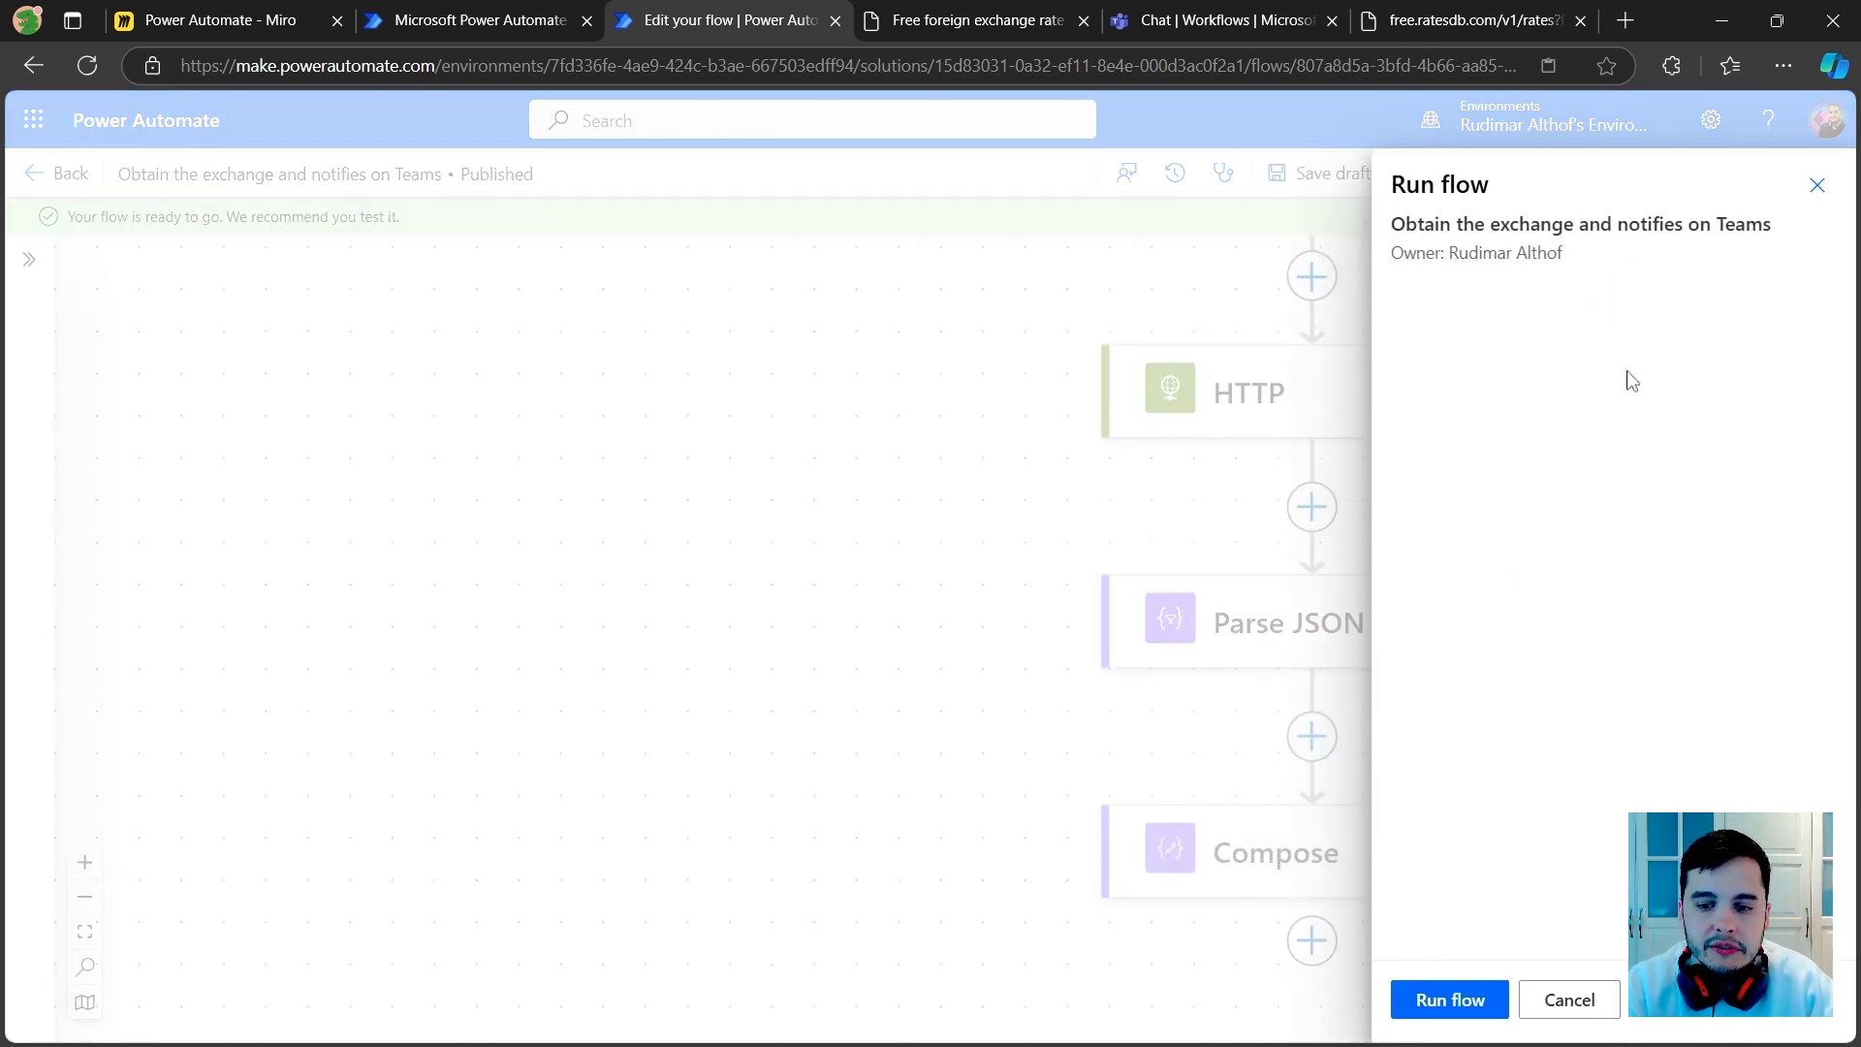
click(1450, 1006)
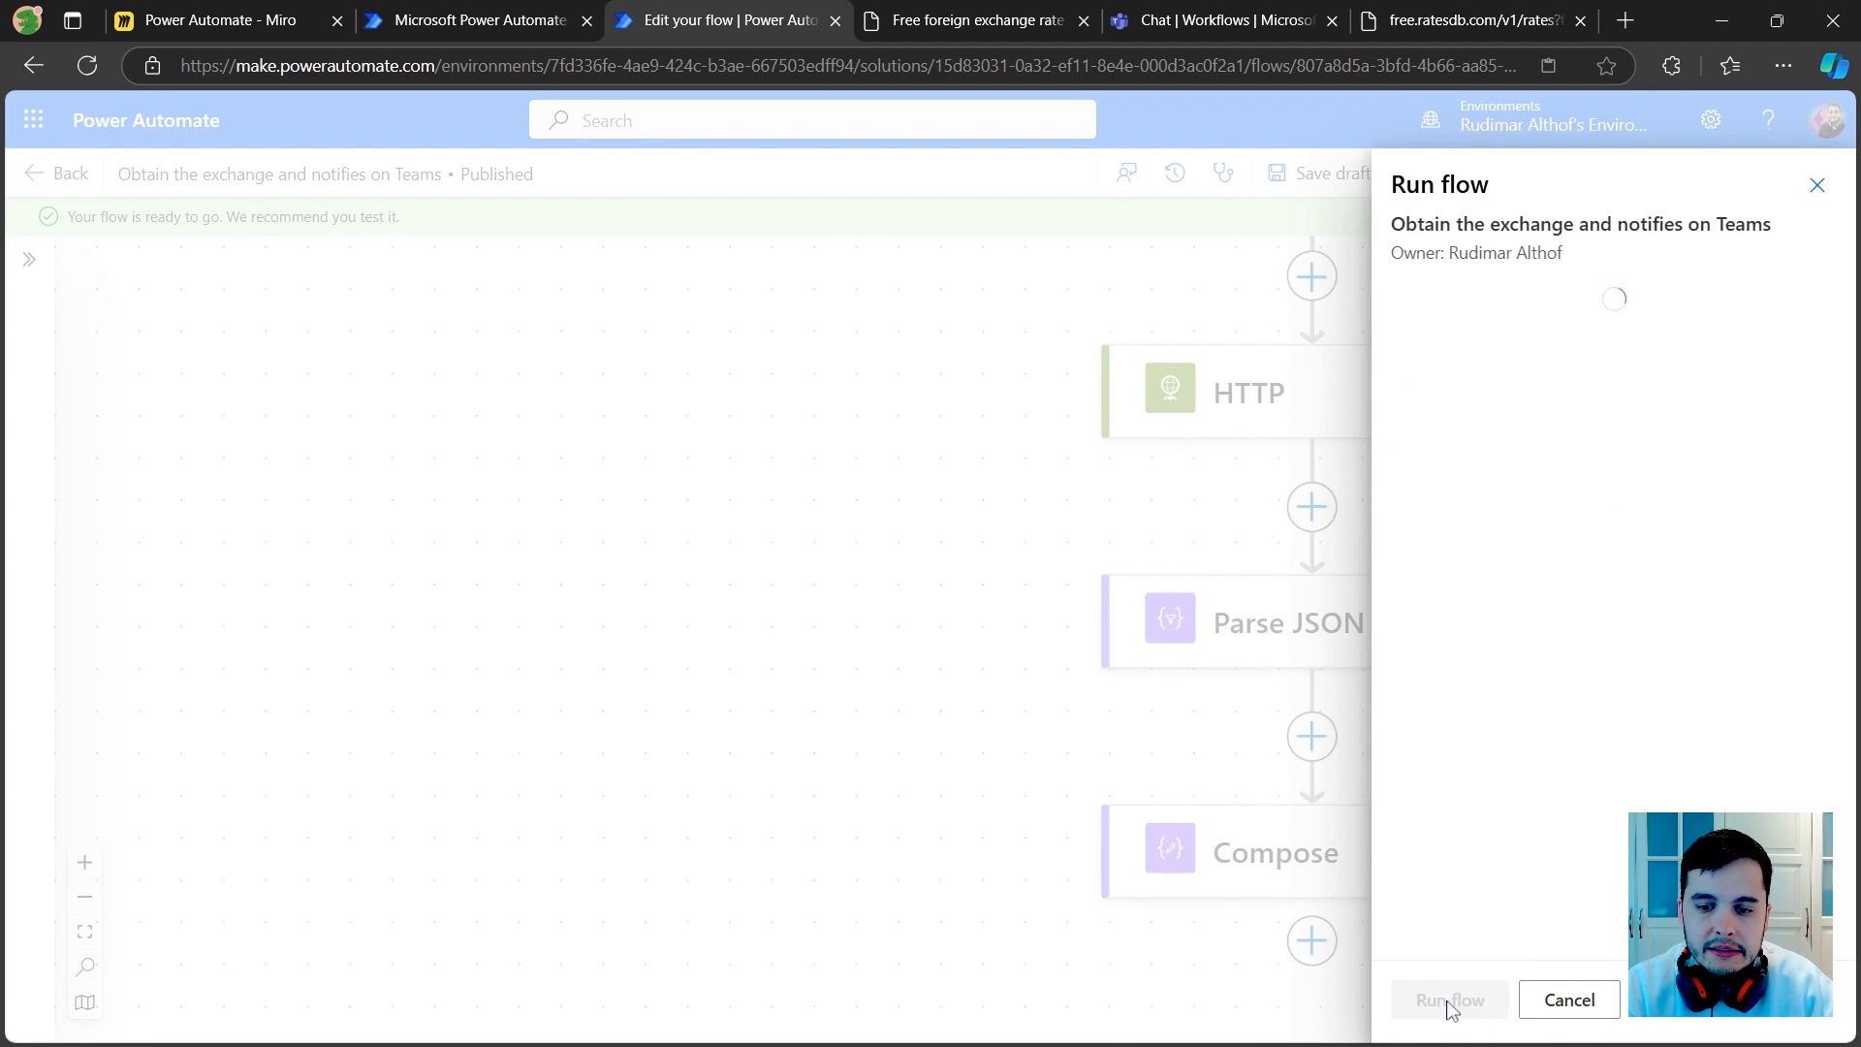
click(1442, 1000)
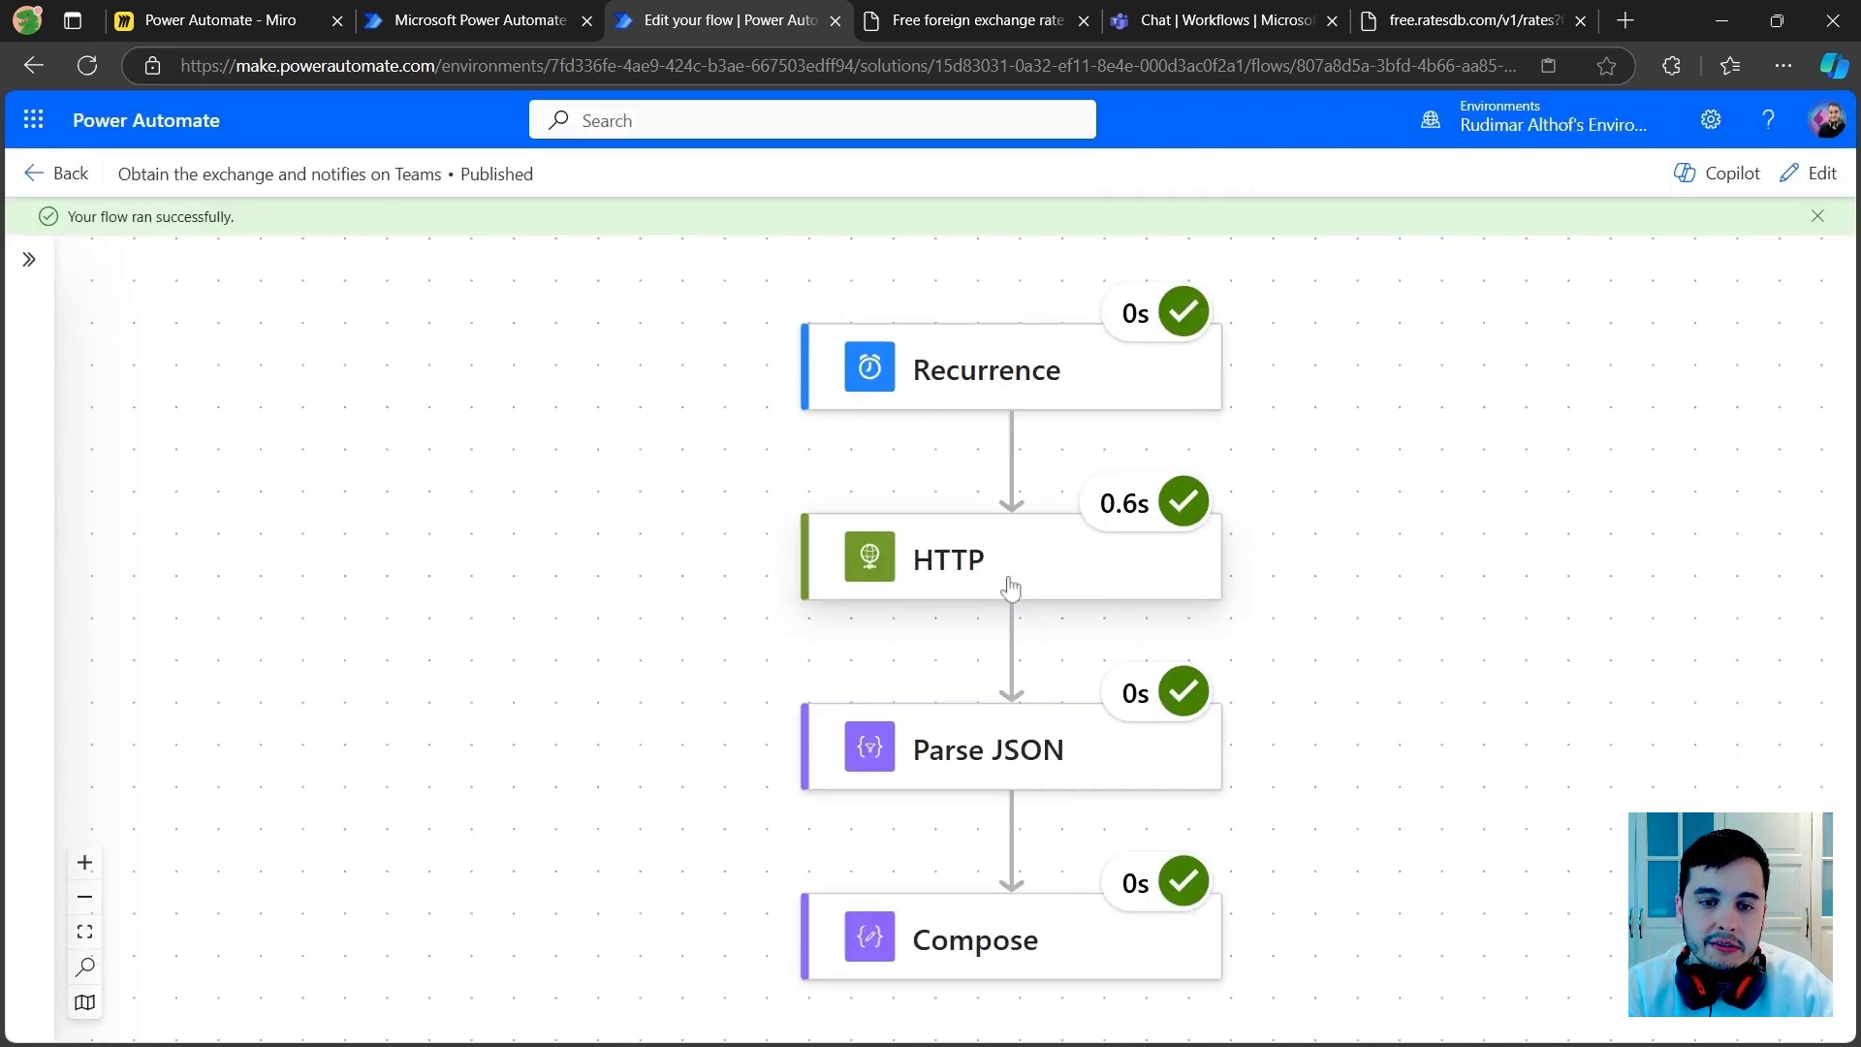
Step: Examine the Parse JSON action's run inputs and outputs, including the Body date, Body from and Body USD values
click(958, 751)
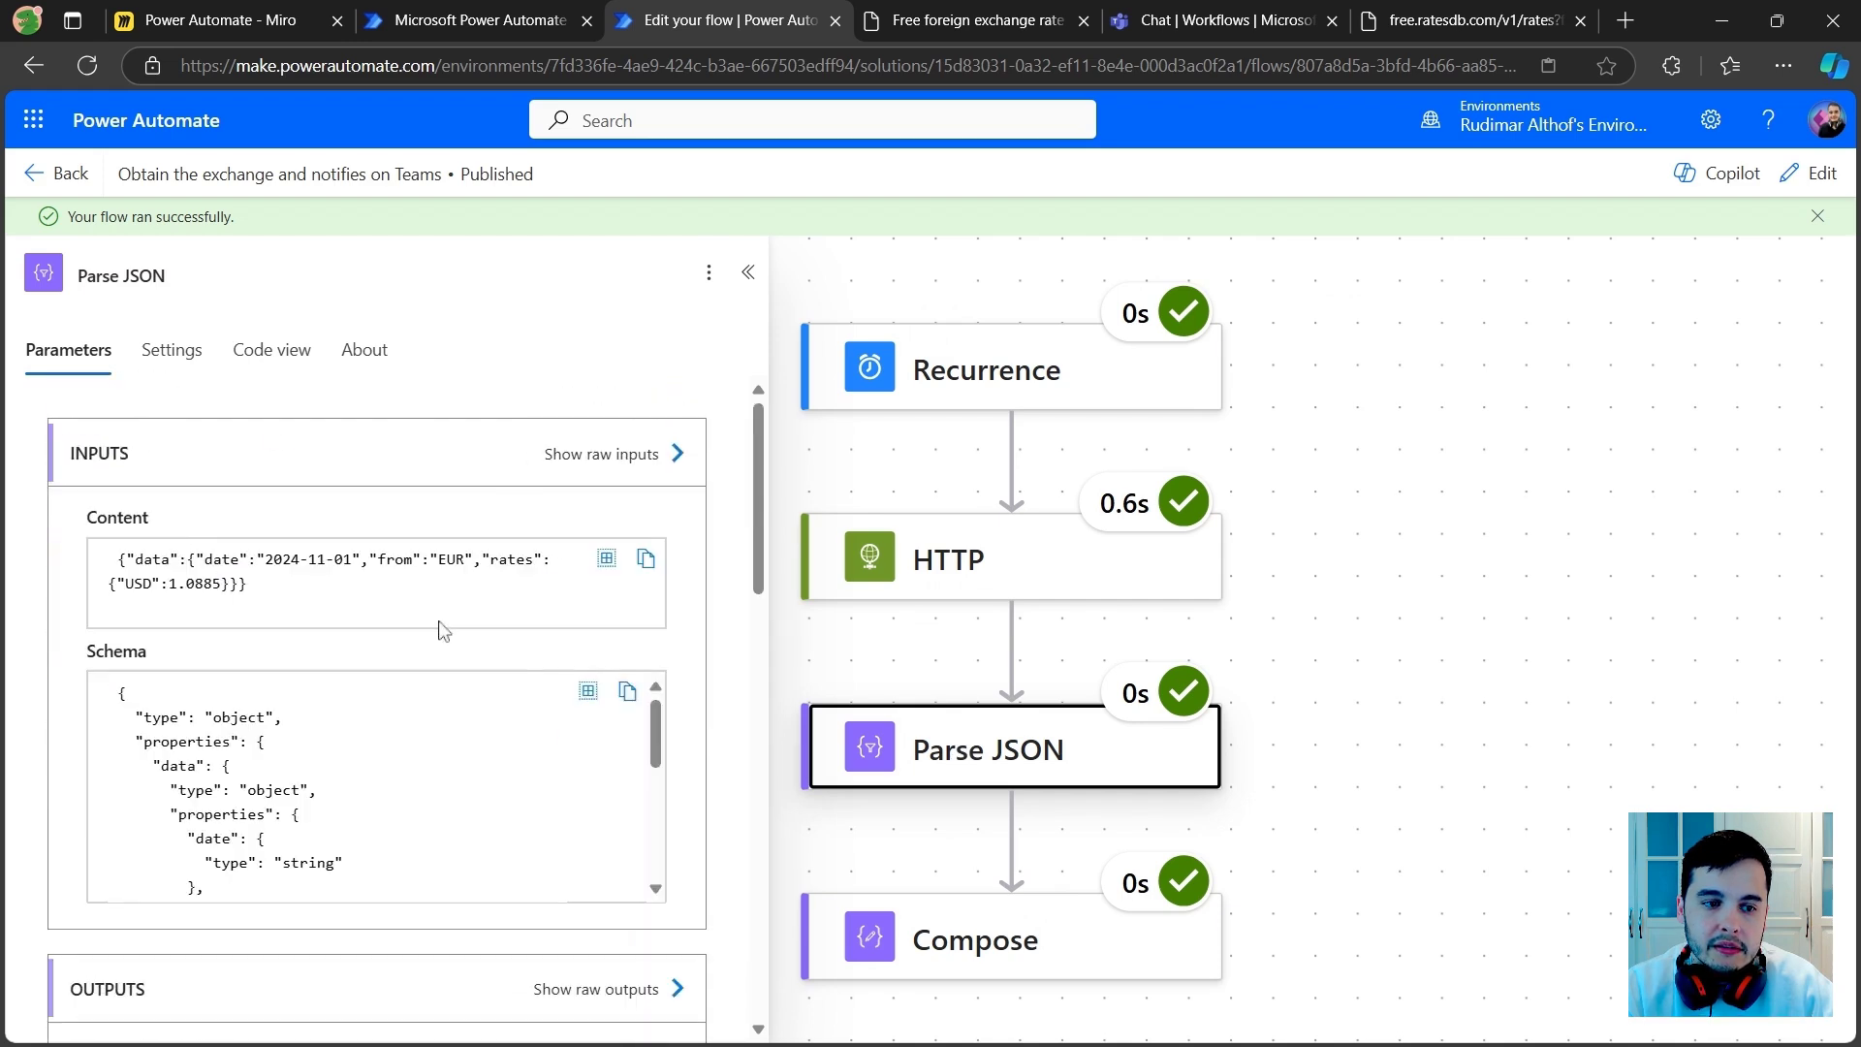
scroll(426, 736, down, 10)
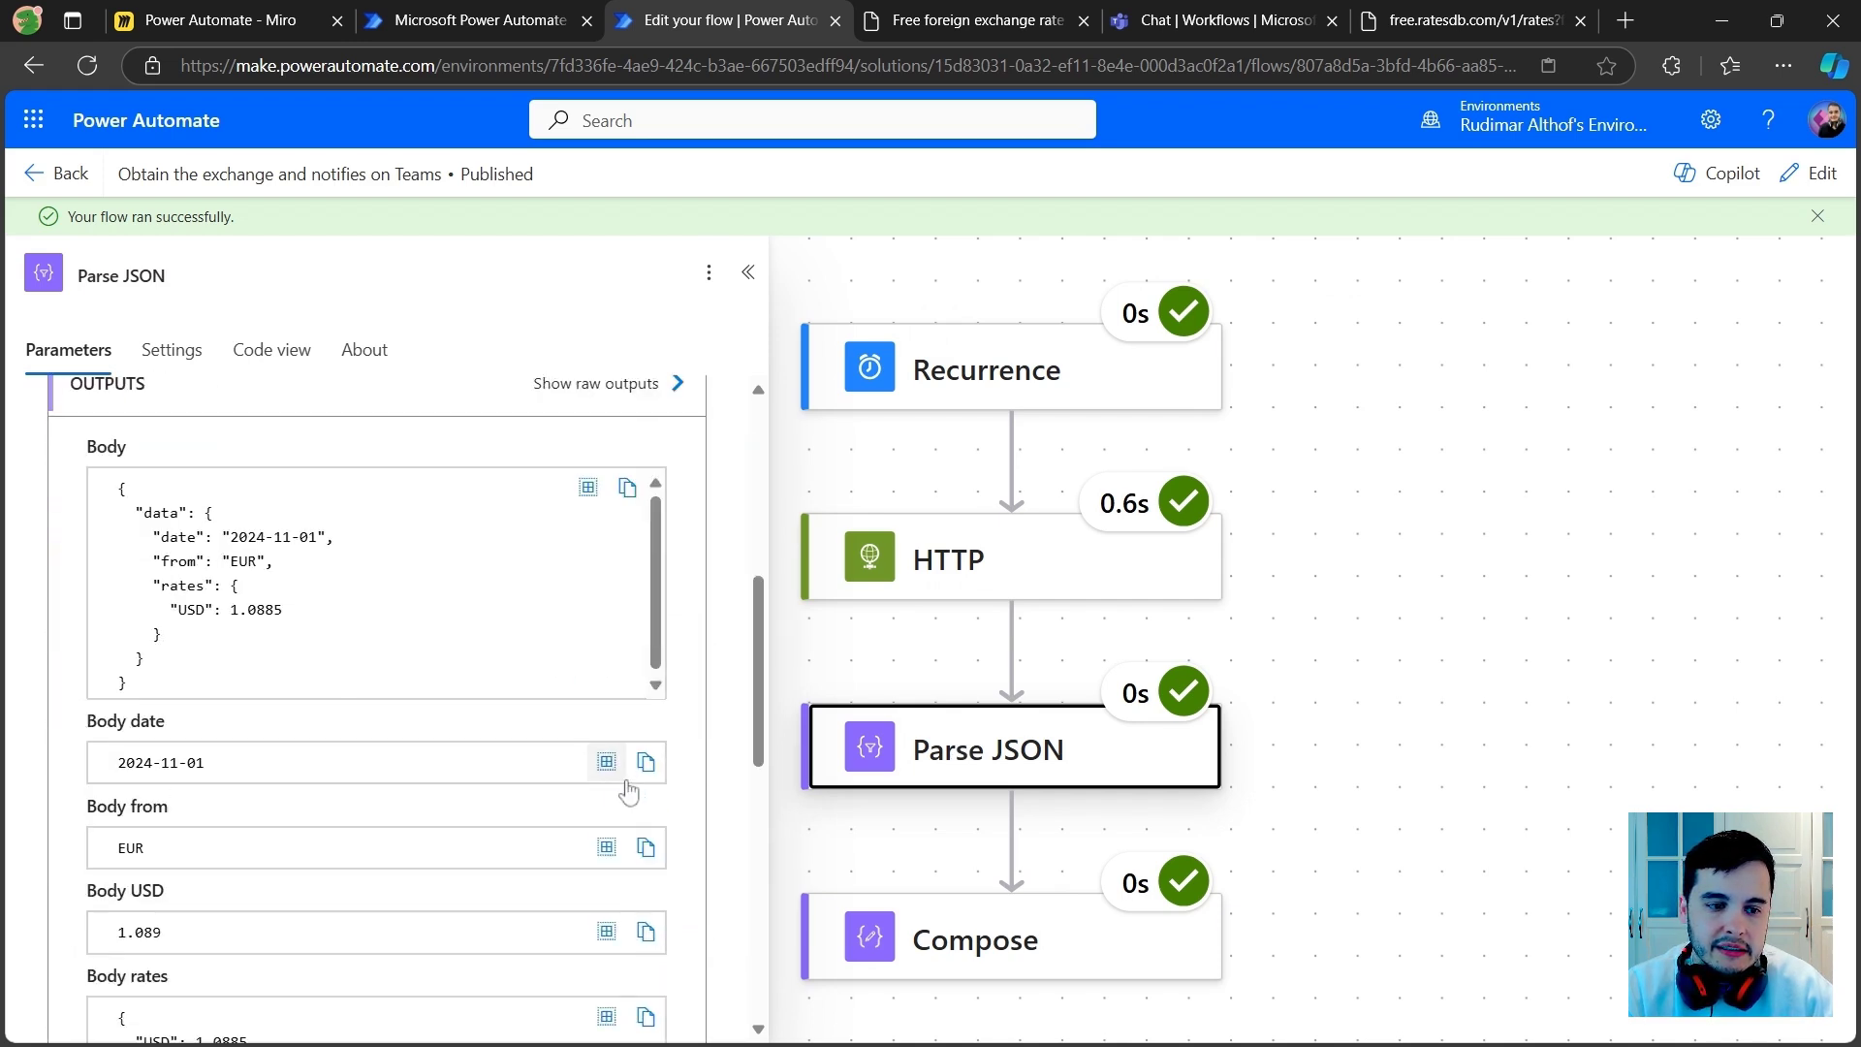
scroll(1163, 766, down, 1)
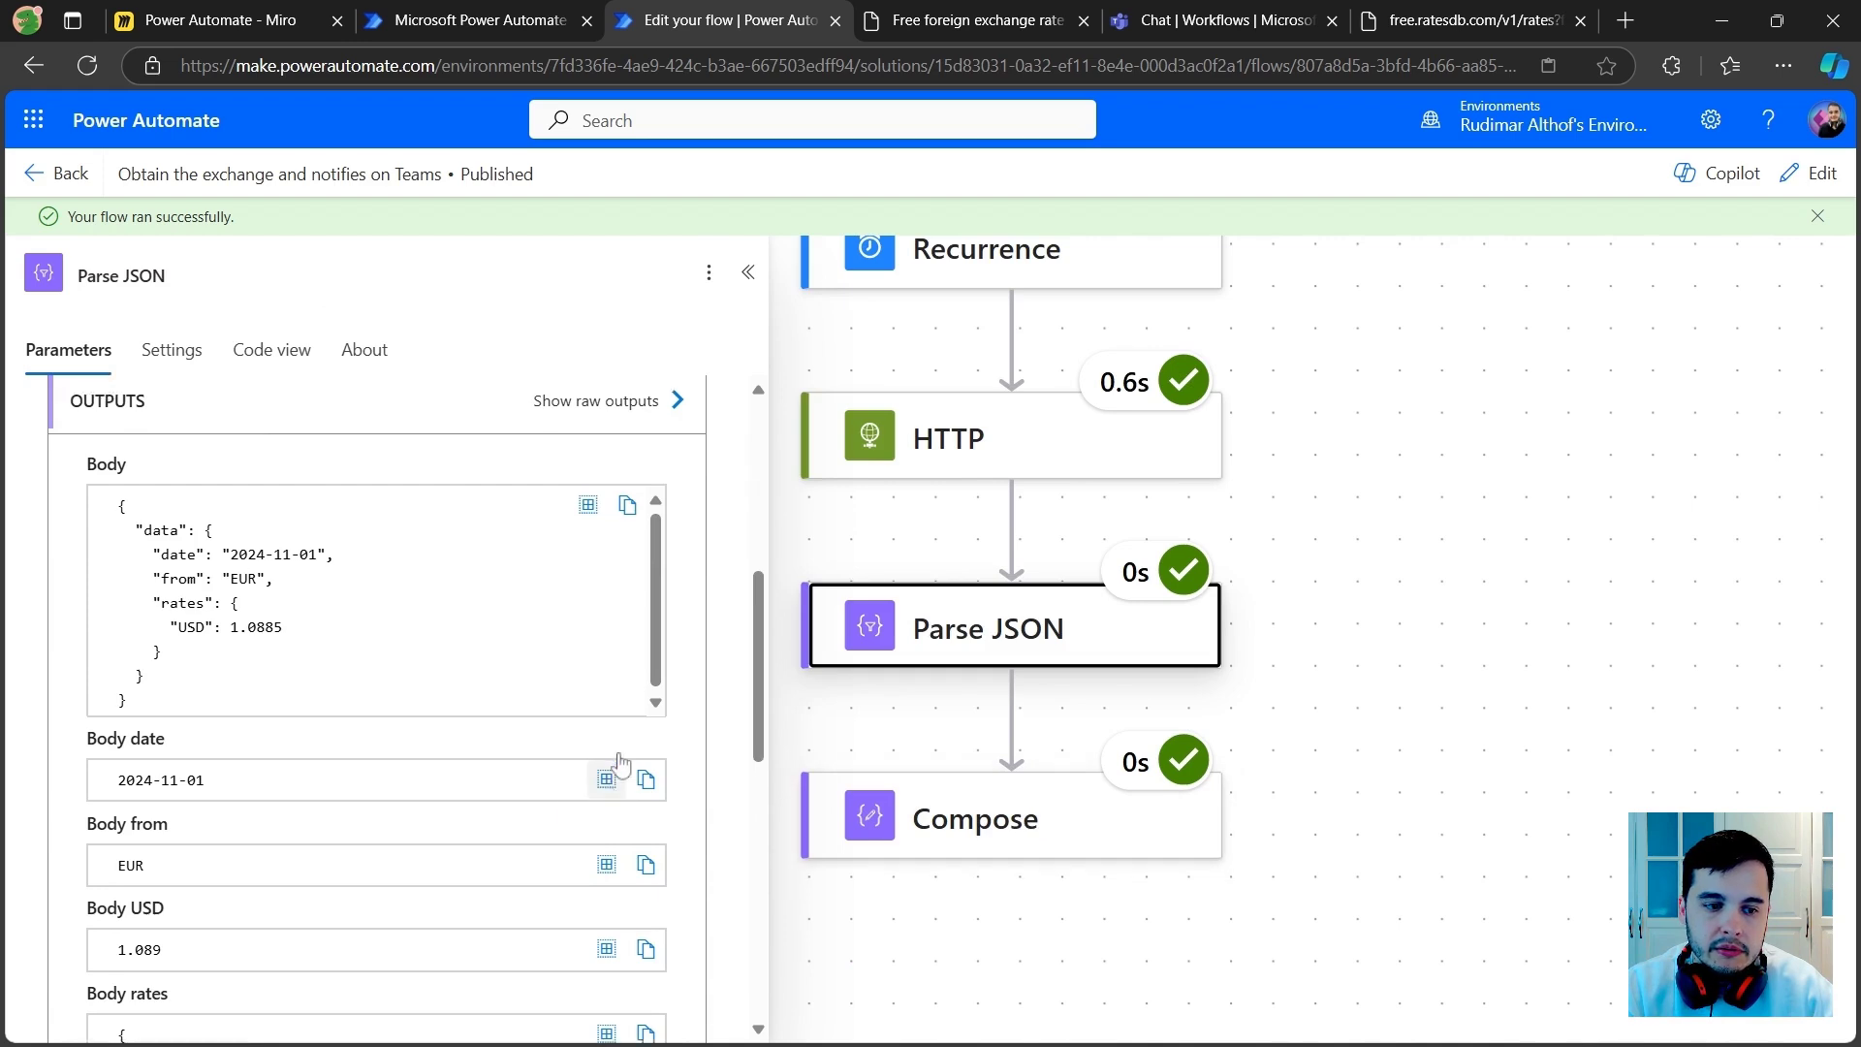
scroll(621, 764, up, 1)
scroll(582, 543, down, 1)
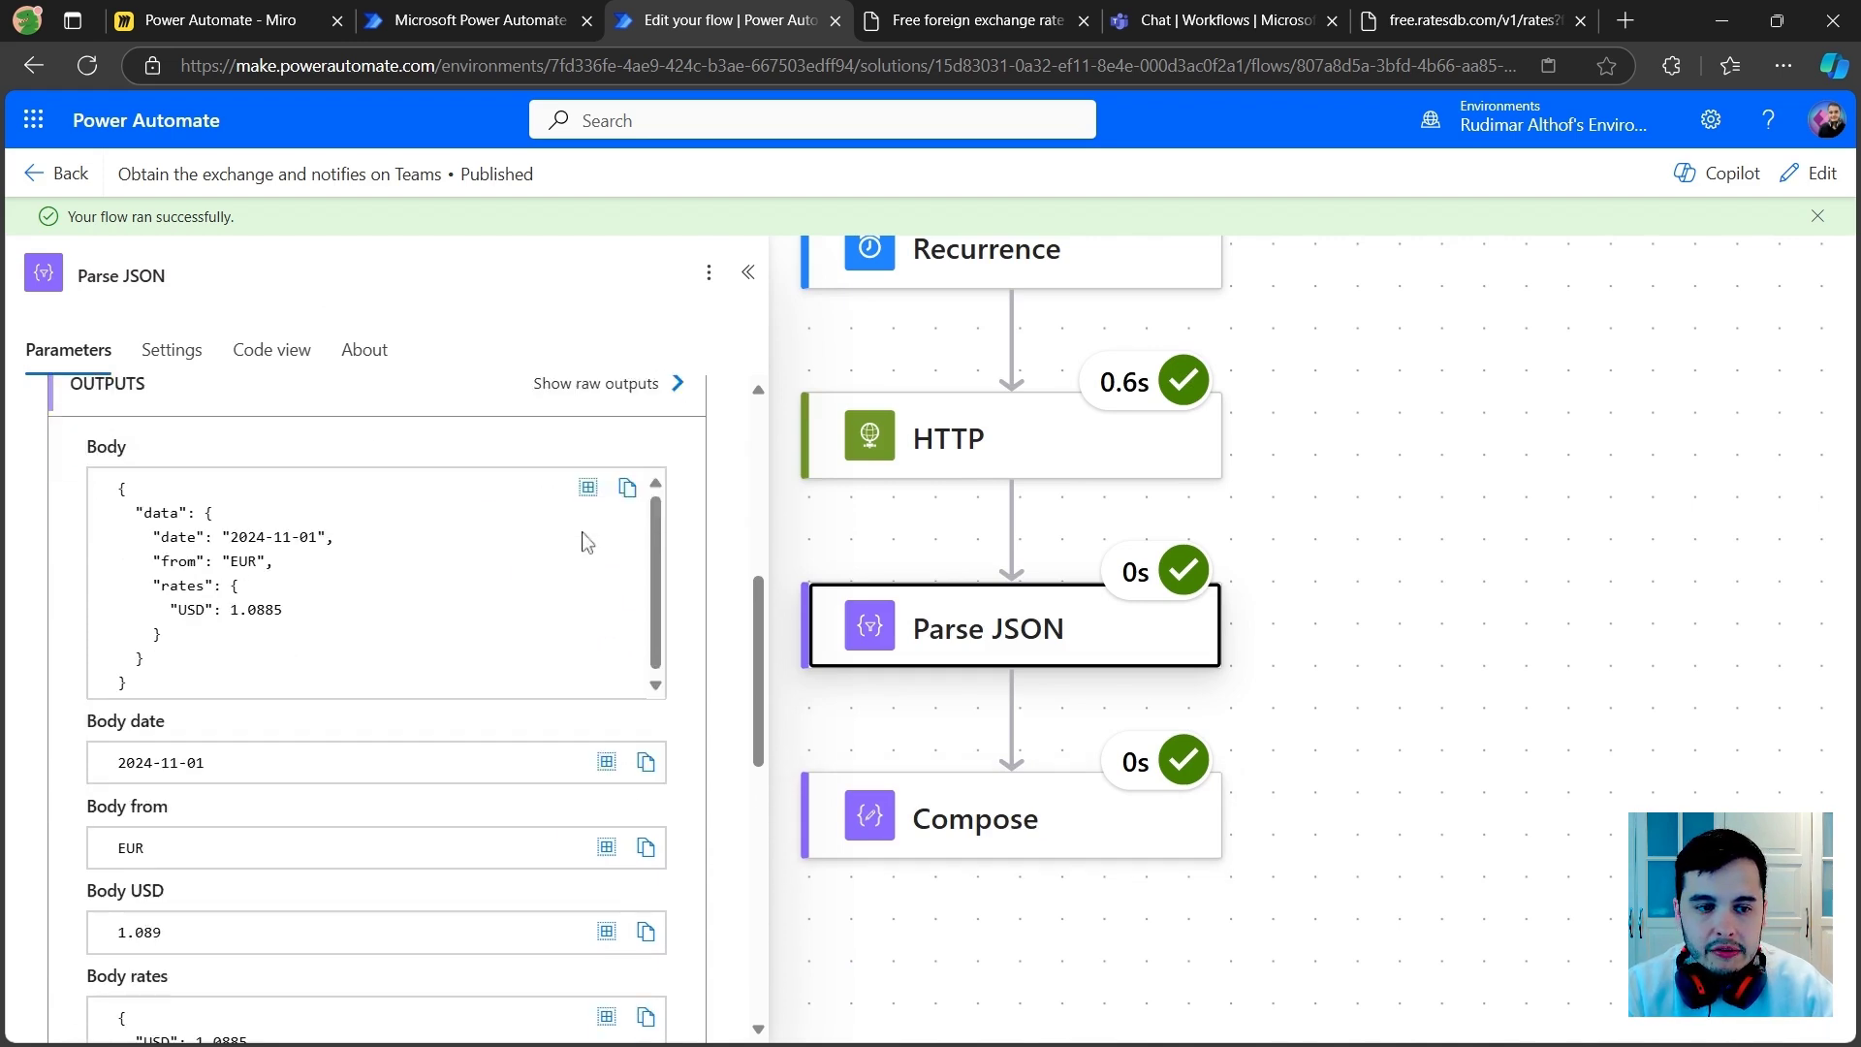
scroll(116, 542, down, 3)
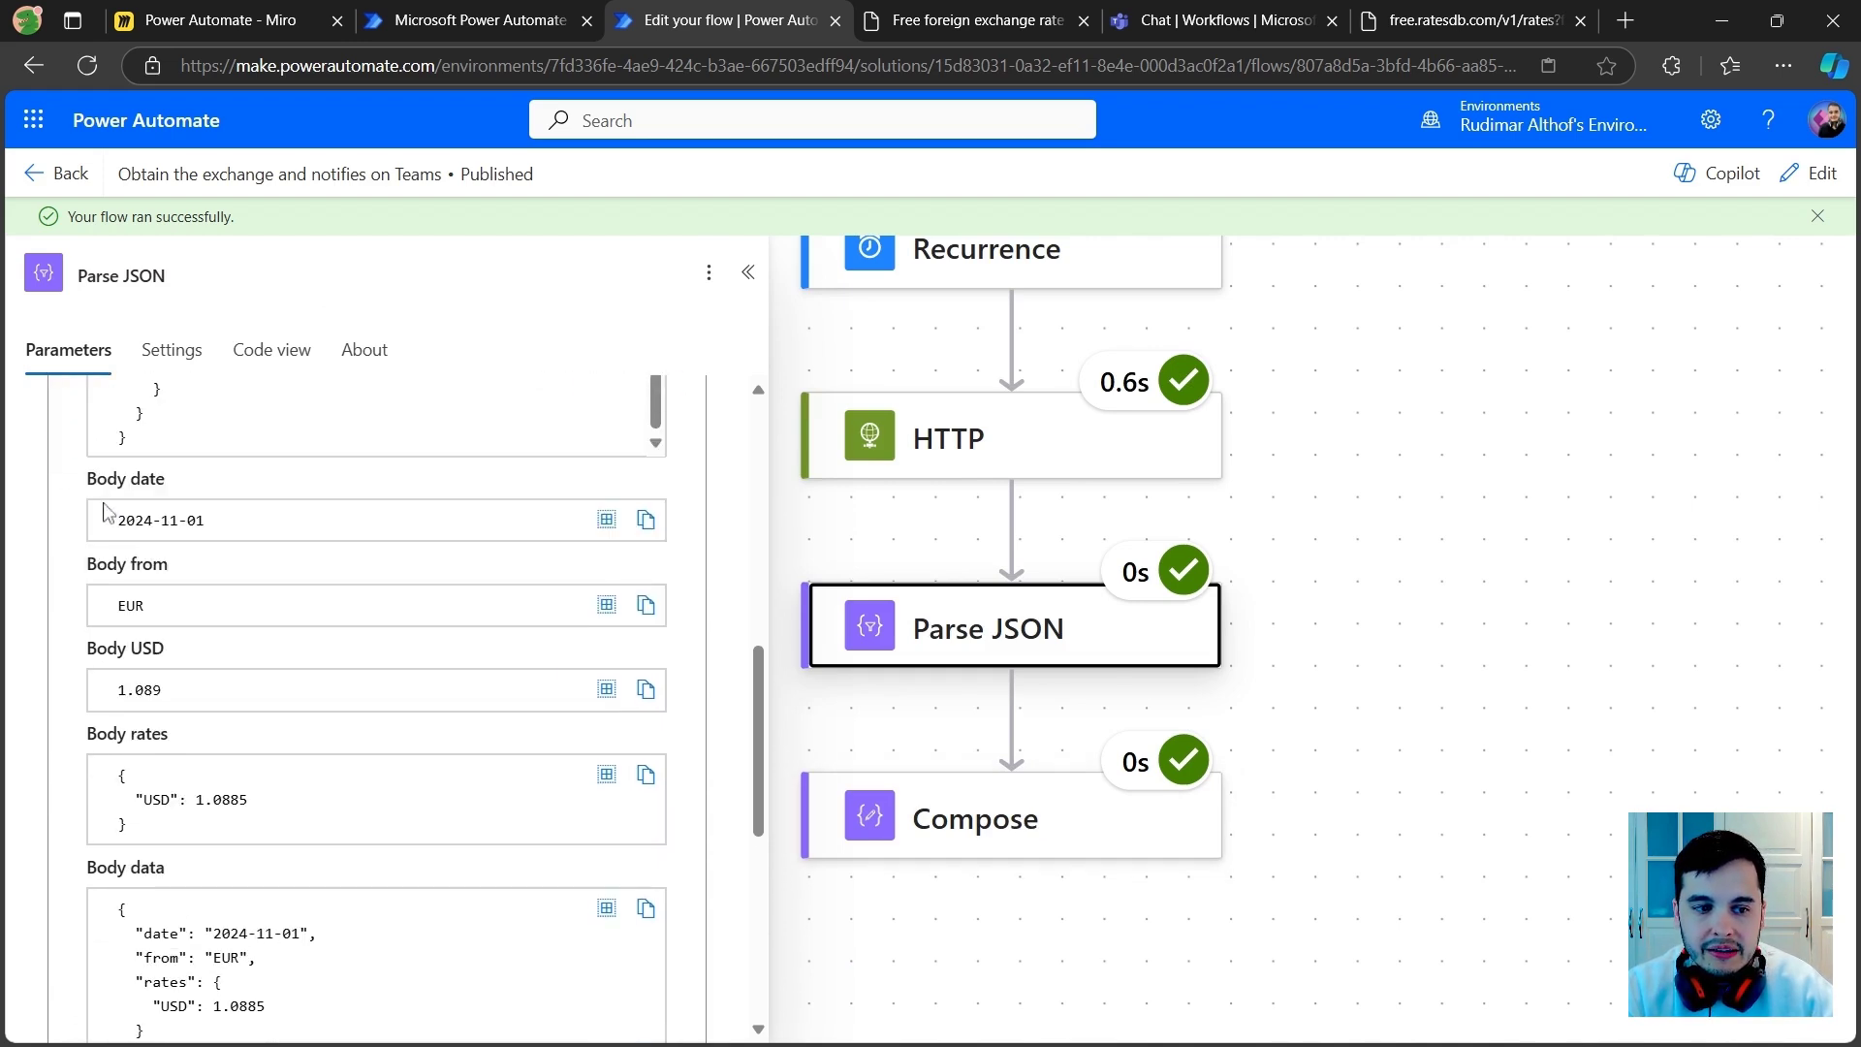
drag(115, 524, 225, 528)
drag(184, 617, 173, 705)
click(55, 504)
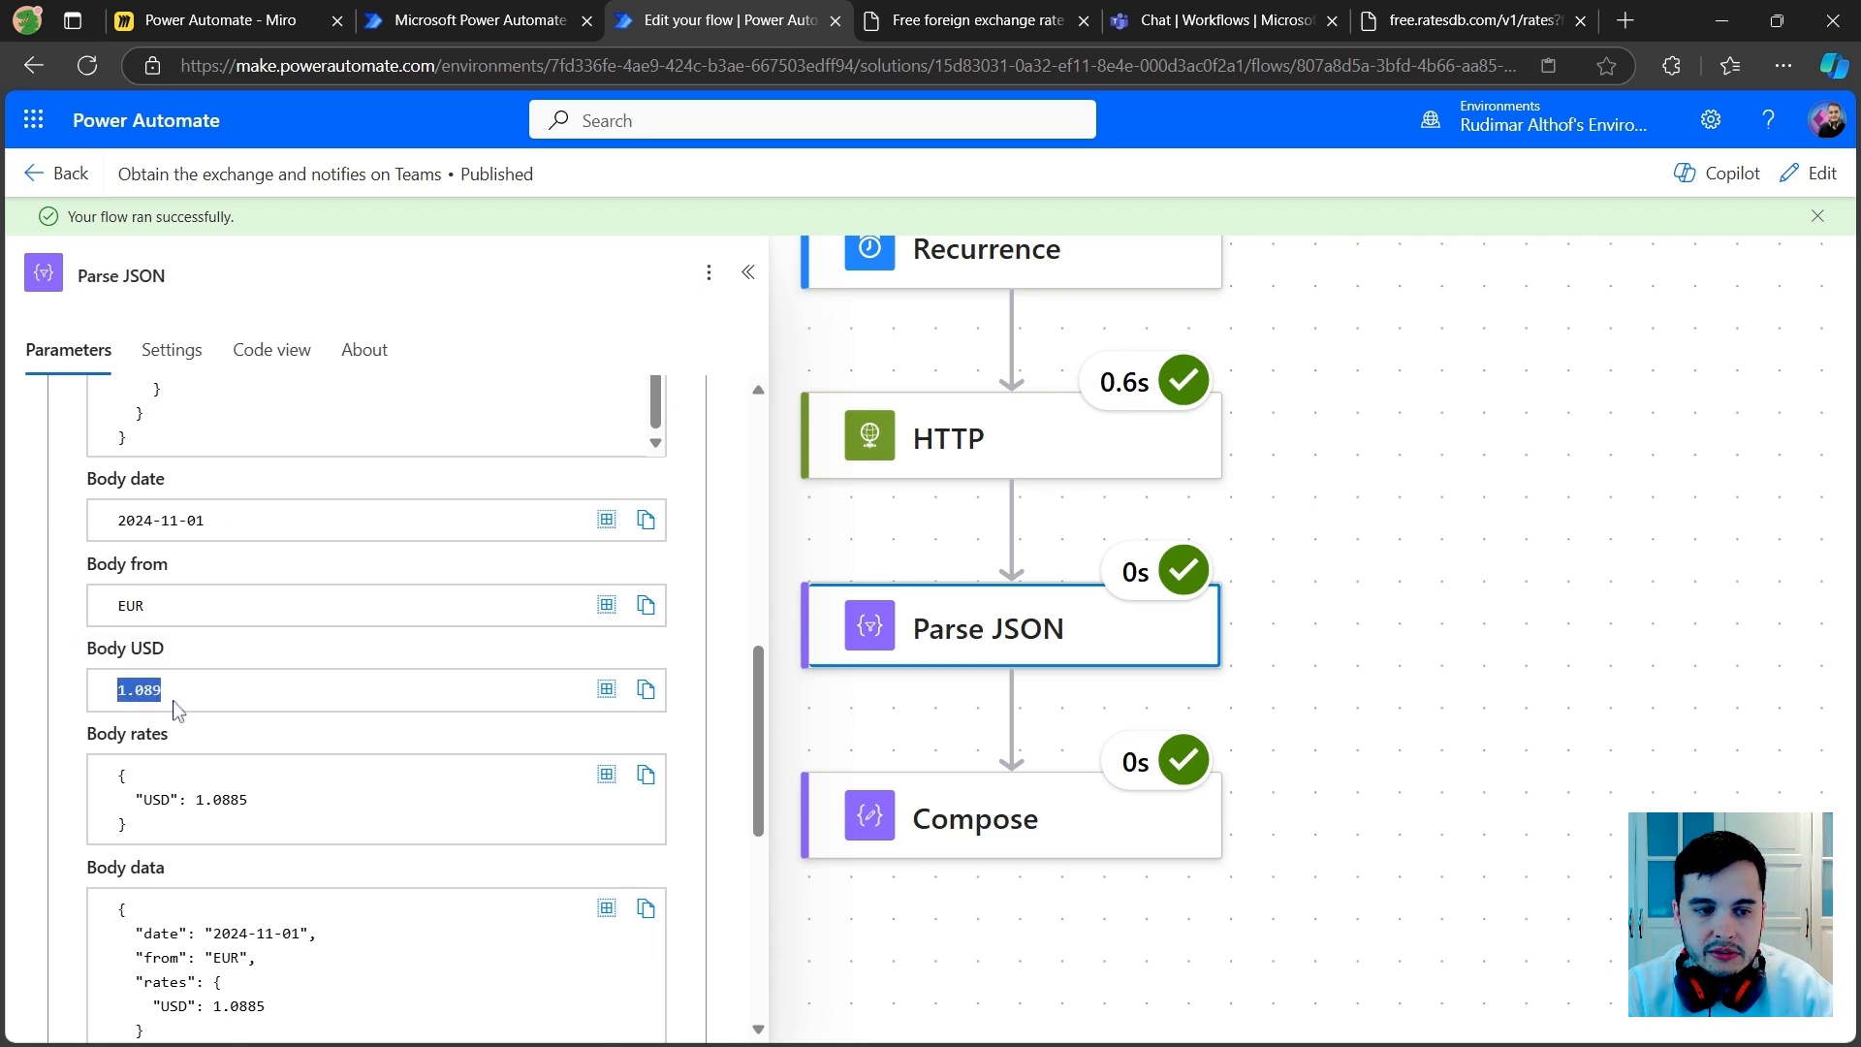
Step: Examine the Compose action's run inputs and outputs for the parsed USD rate
click(1085, 841)
scroll(514, 825, up, 3)
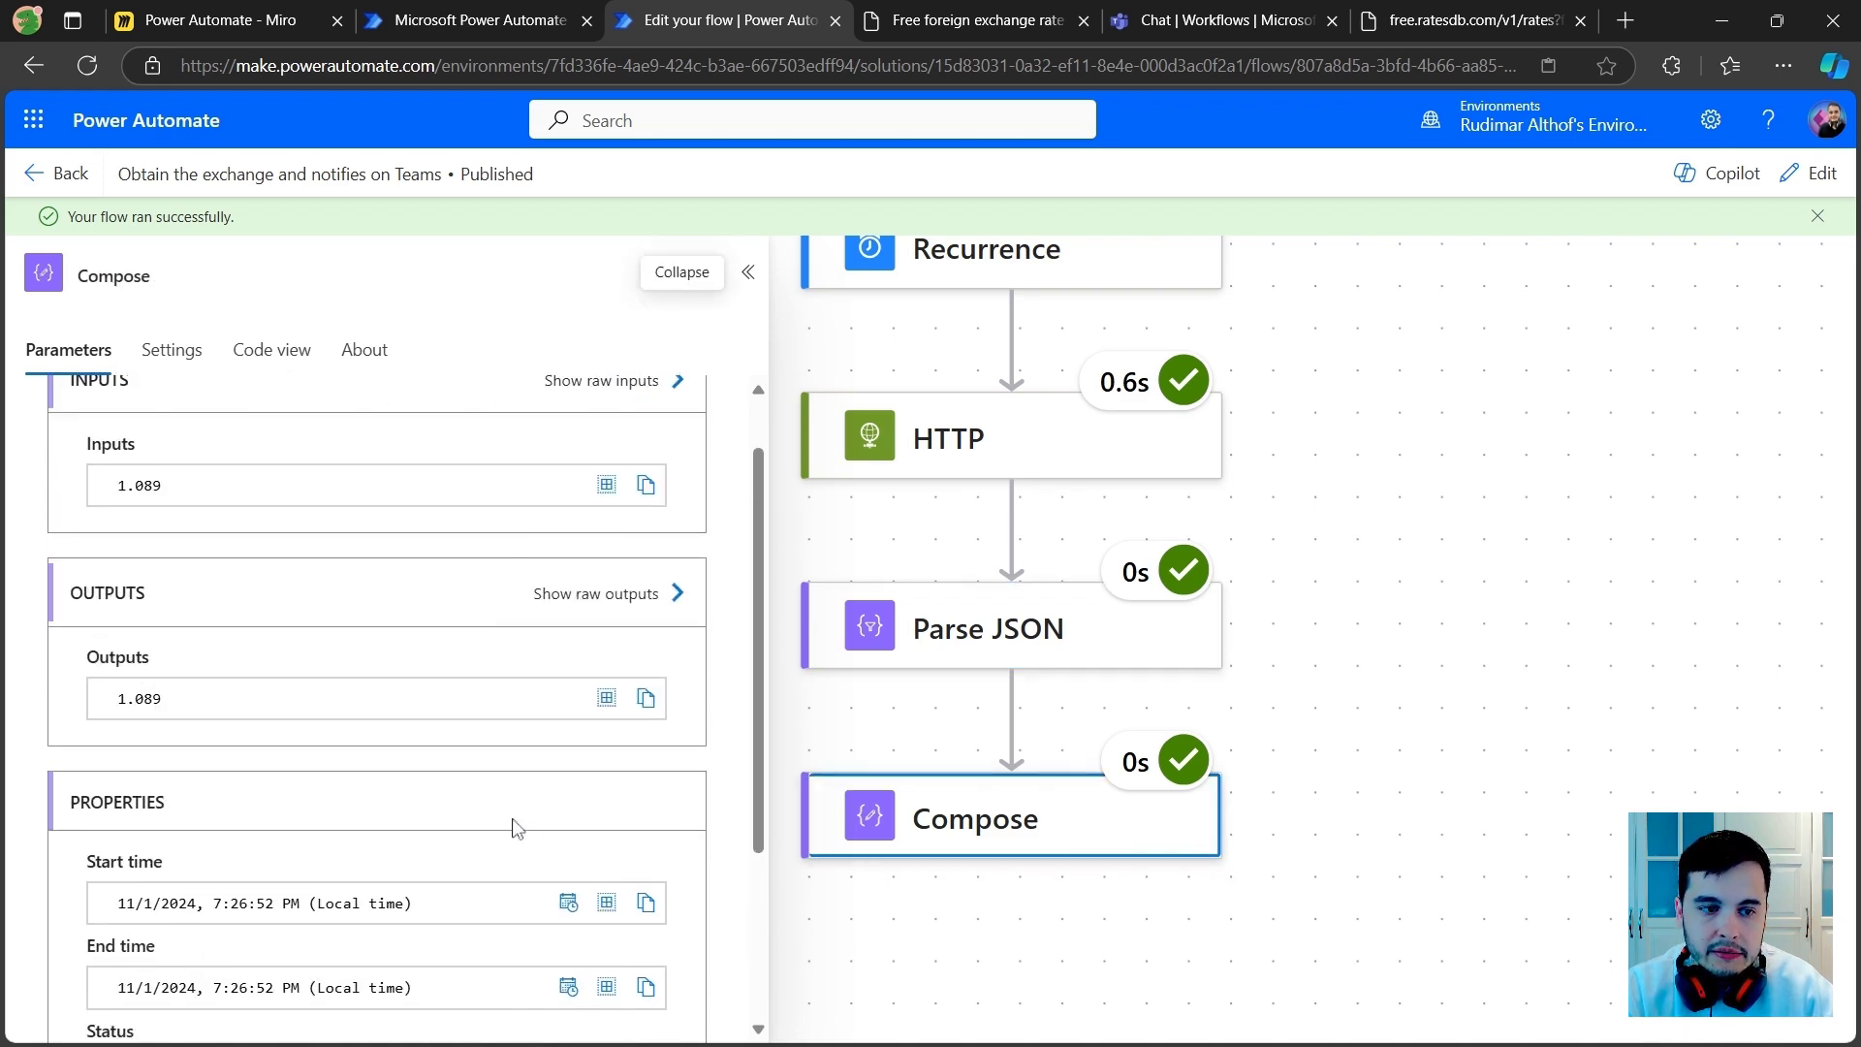
scroll(601, 845, up, 1)
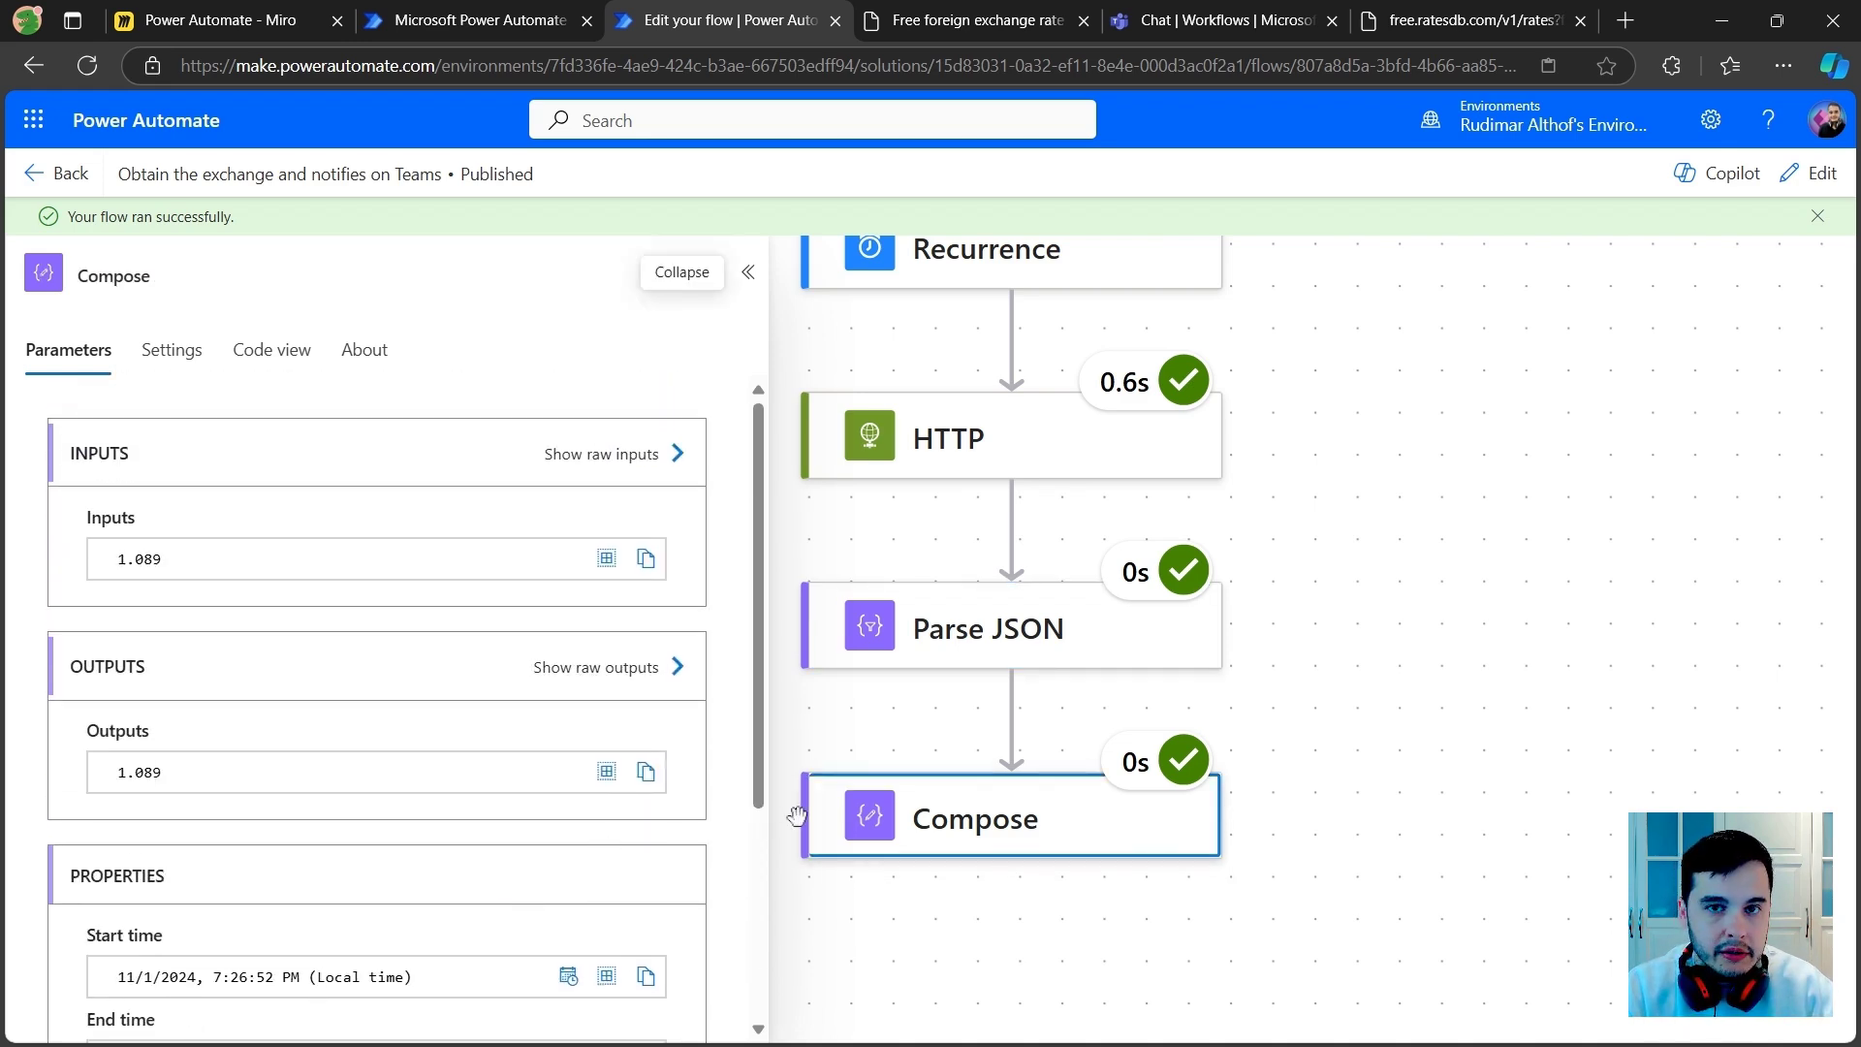
drag(198, 560, 104, 567)
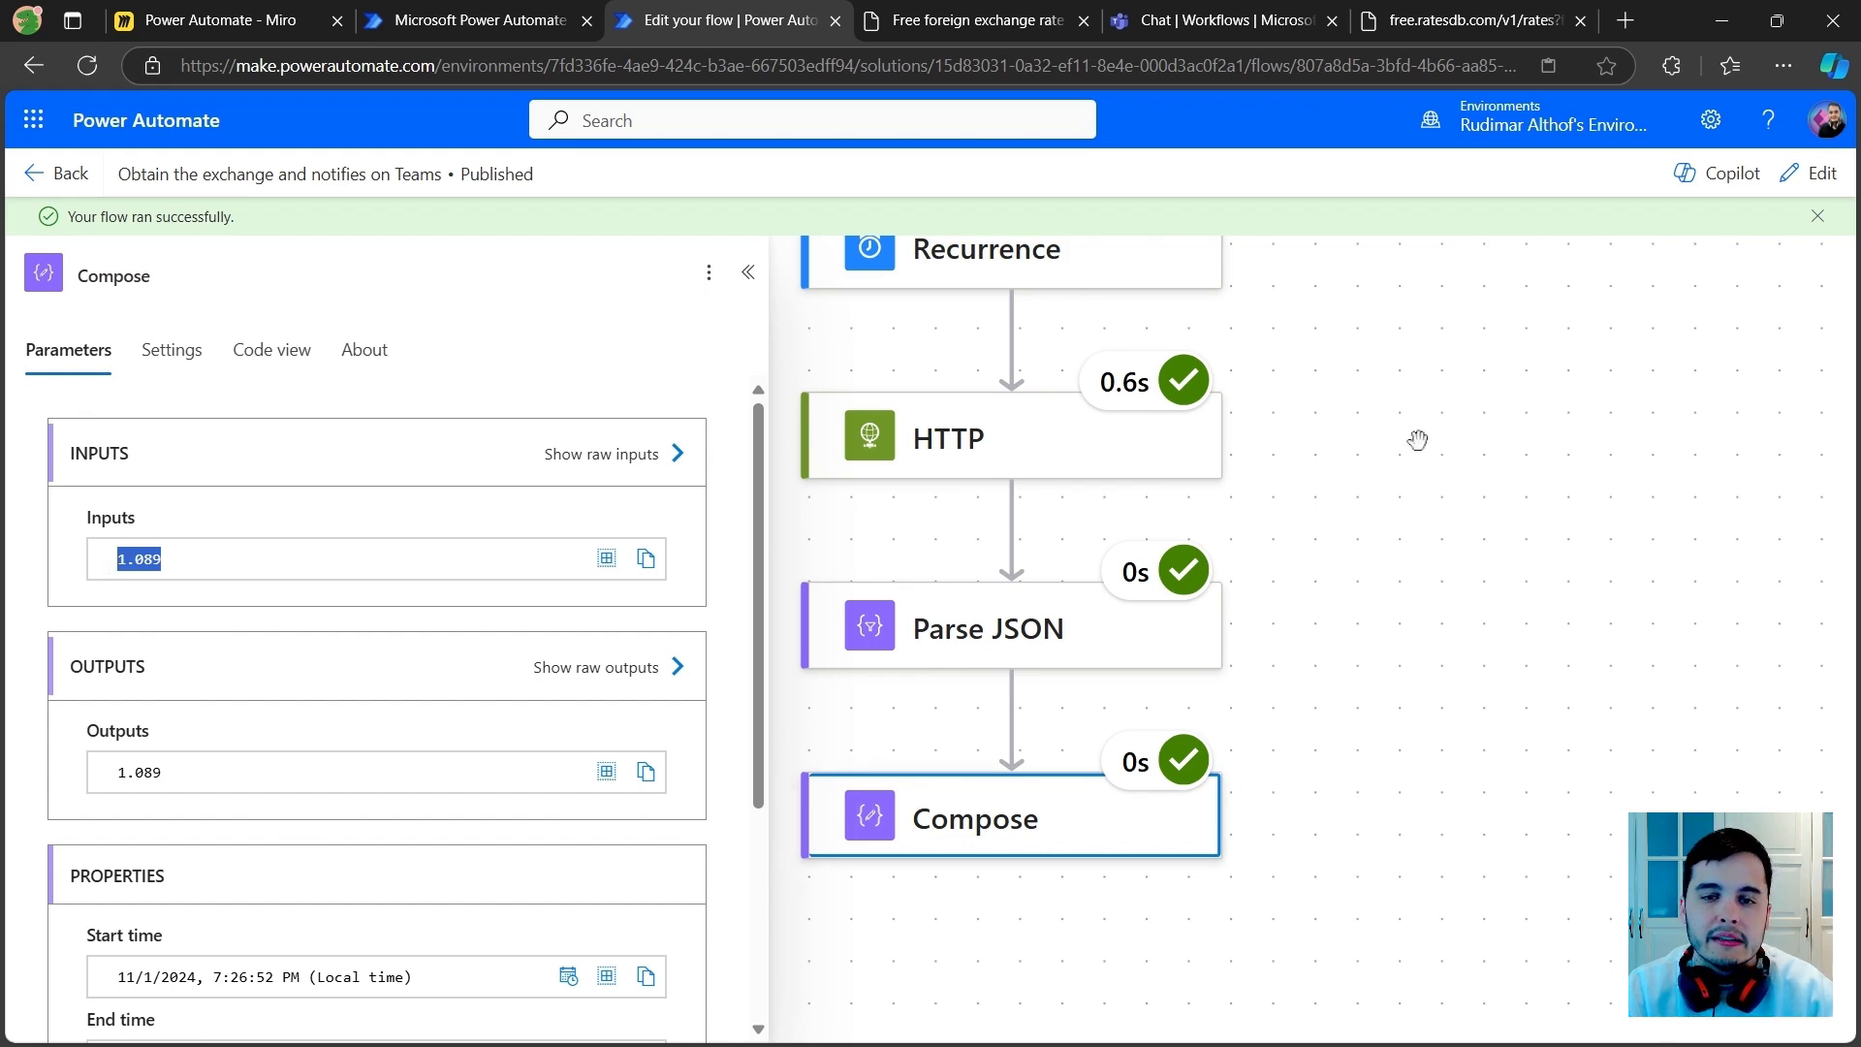
scroll(1419, 316, down, 1)
scroll(665, 567, down, 4)
scroll(254, 711, up, 4)
drag(194, 772, 116, 772)
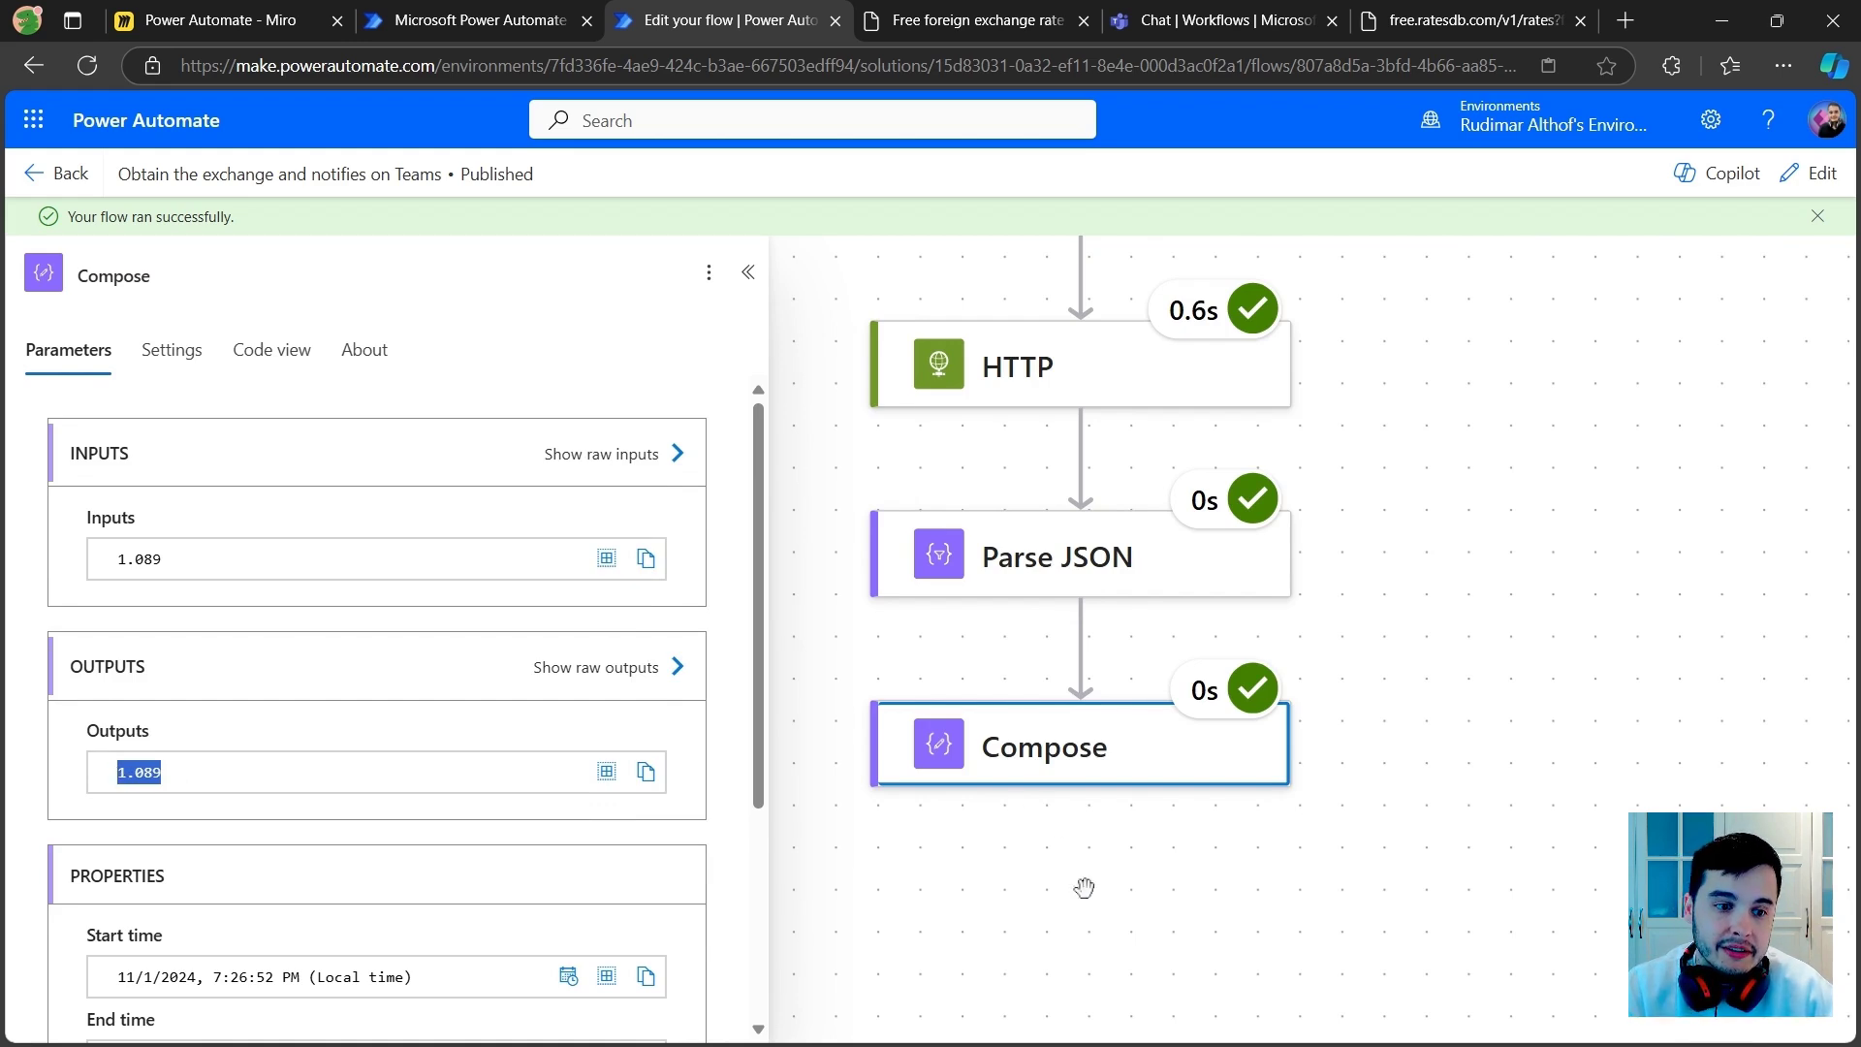
click(271, 781)
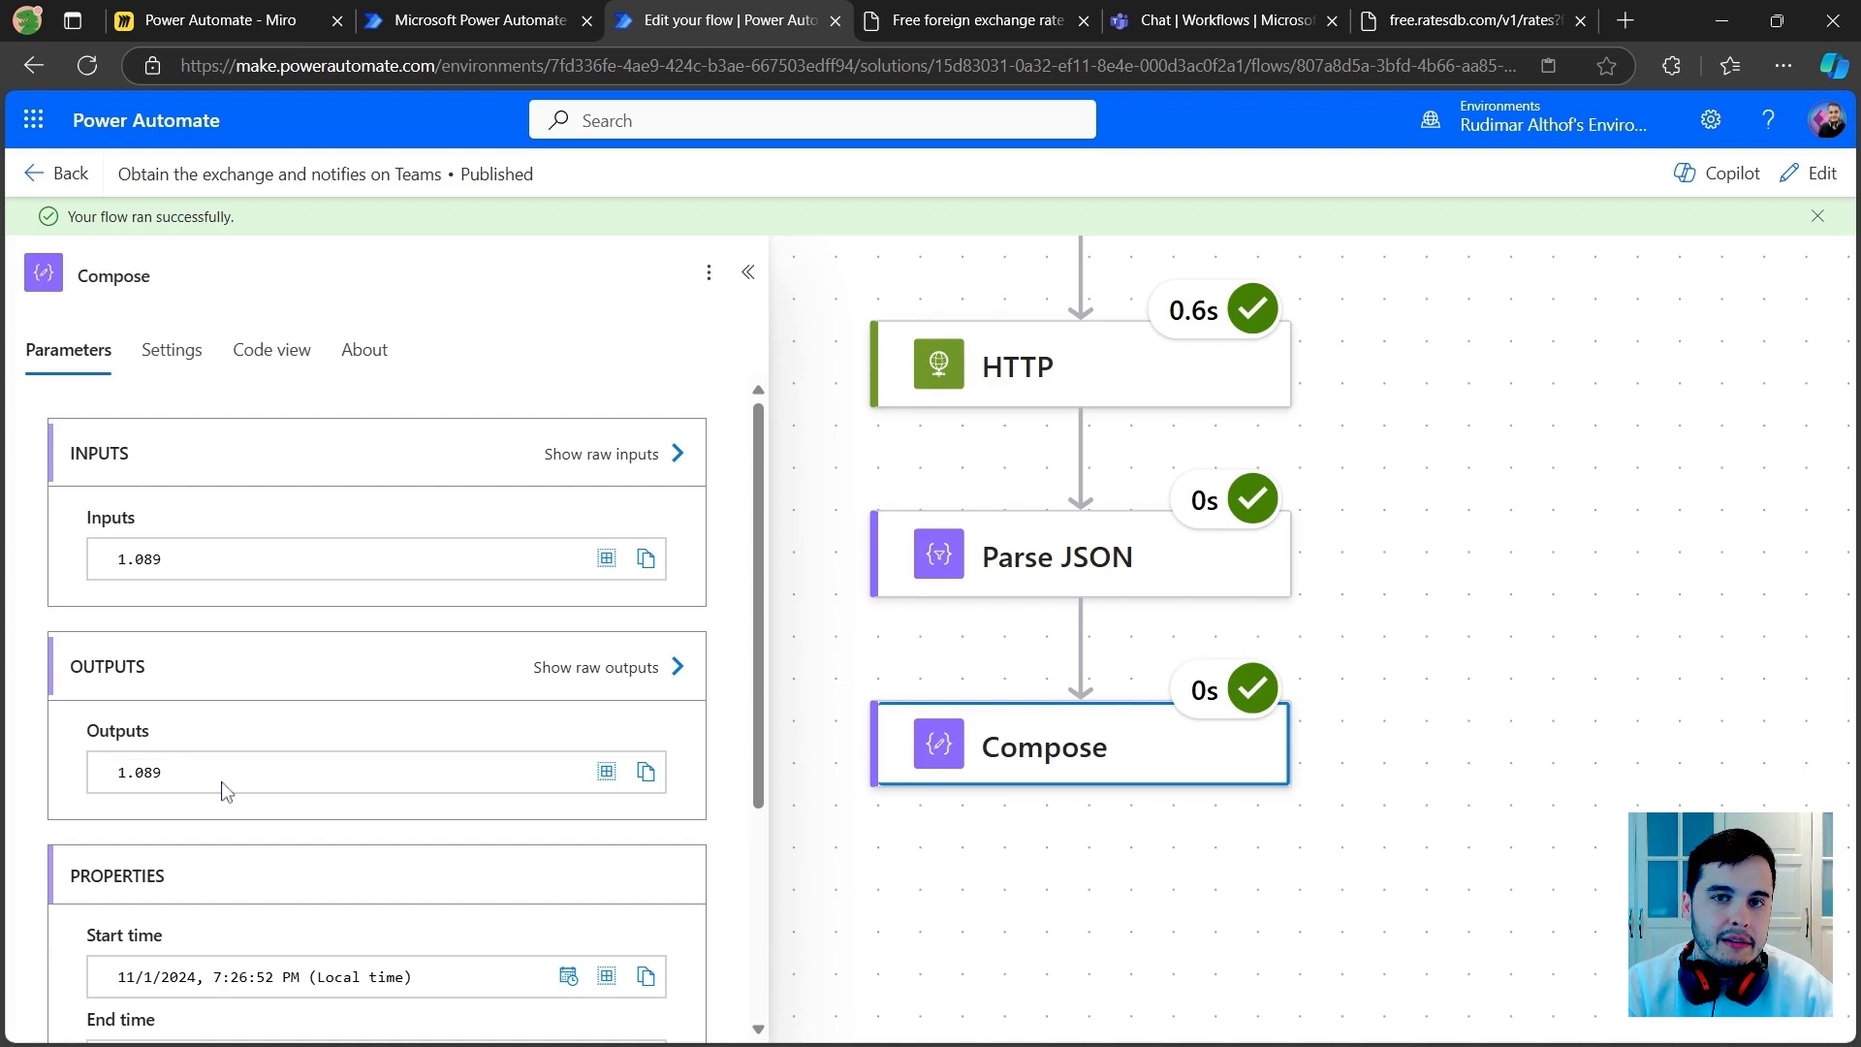
drag(226, 790, 98, 788)
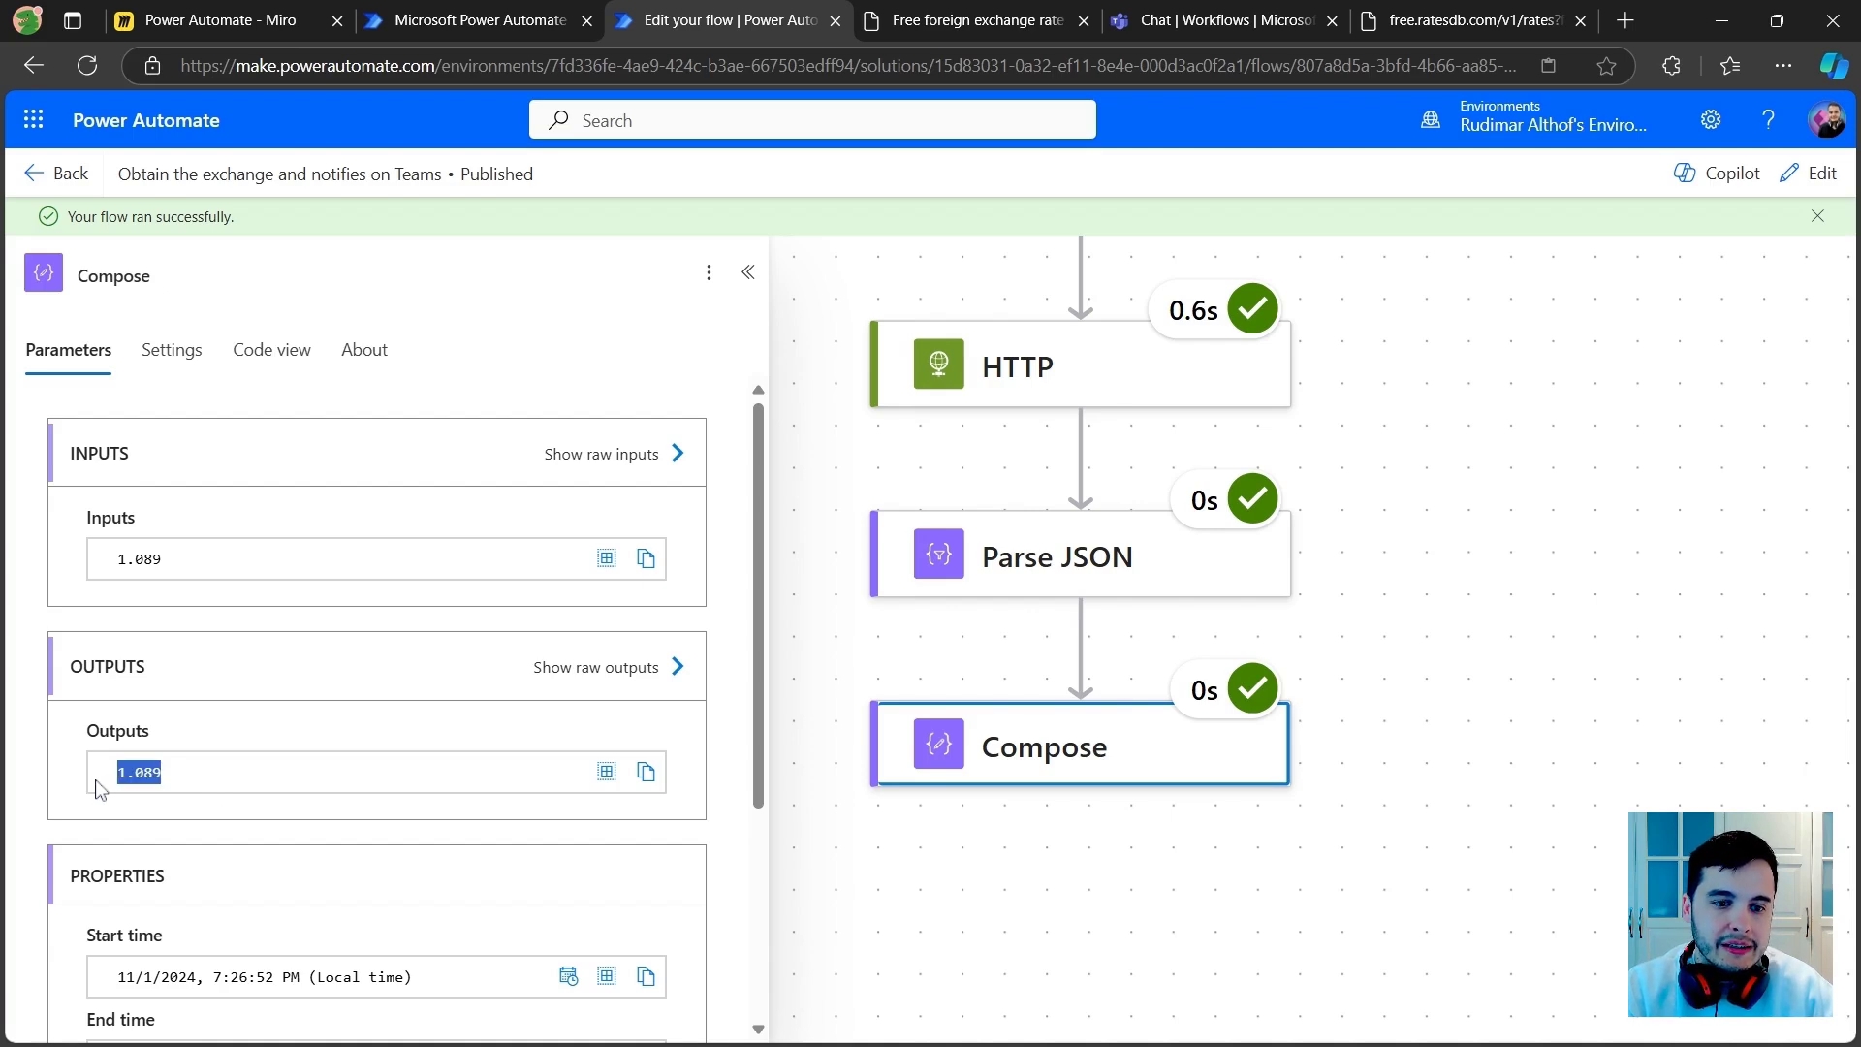
click(376, 855)
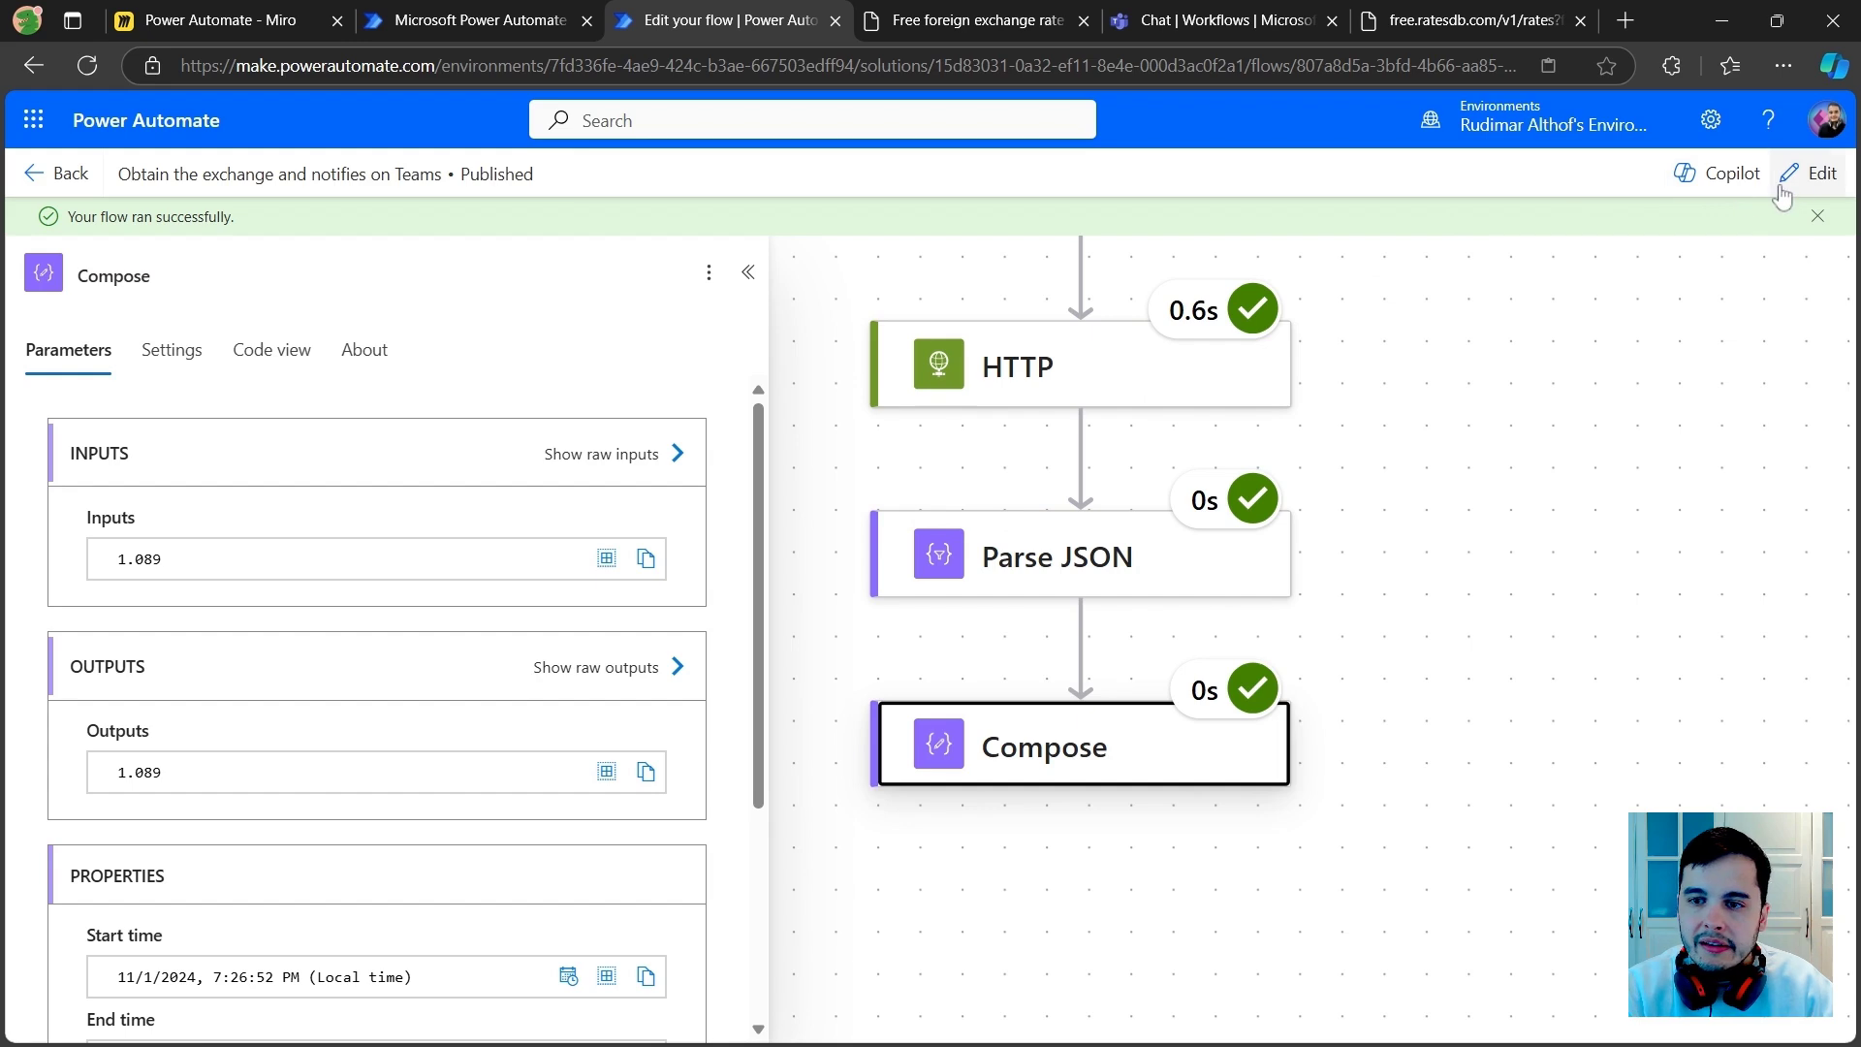
Step: Return the flow to edit mode and add a Condition control after the Compose action
click(1811, 174)
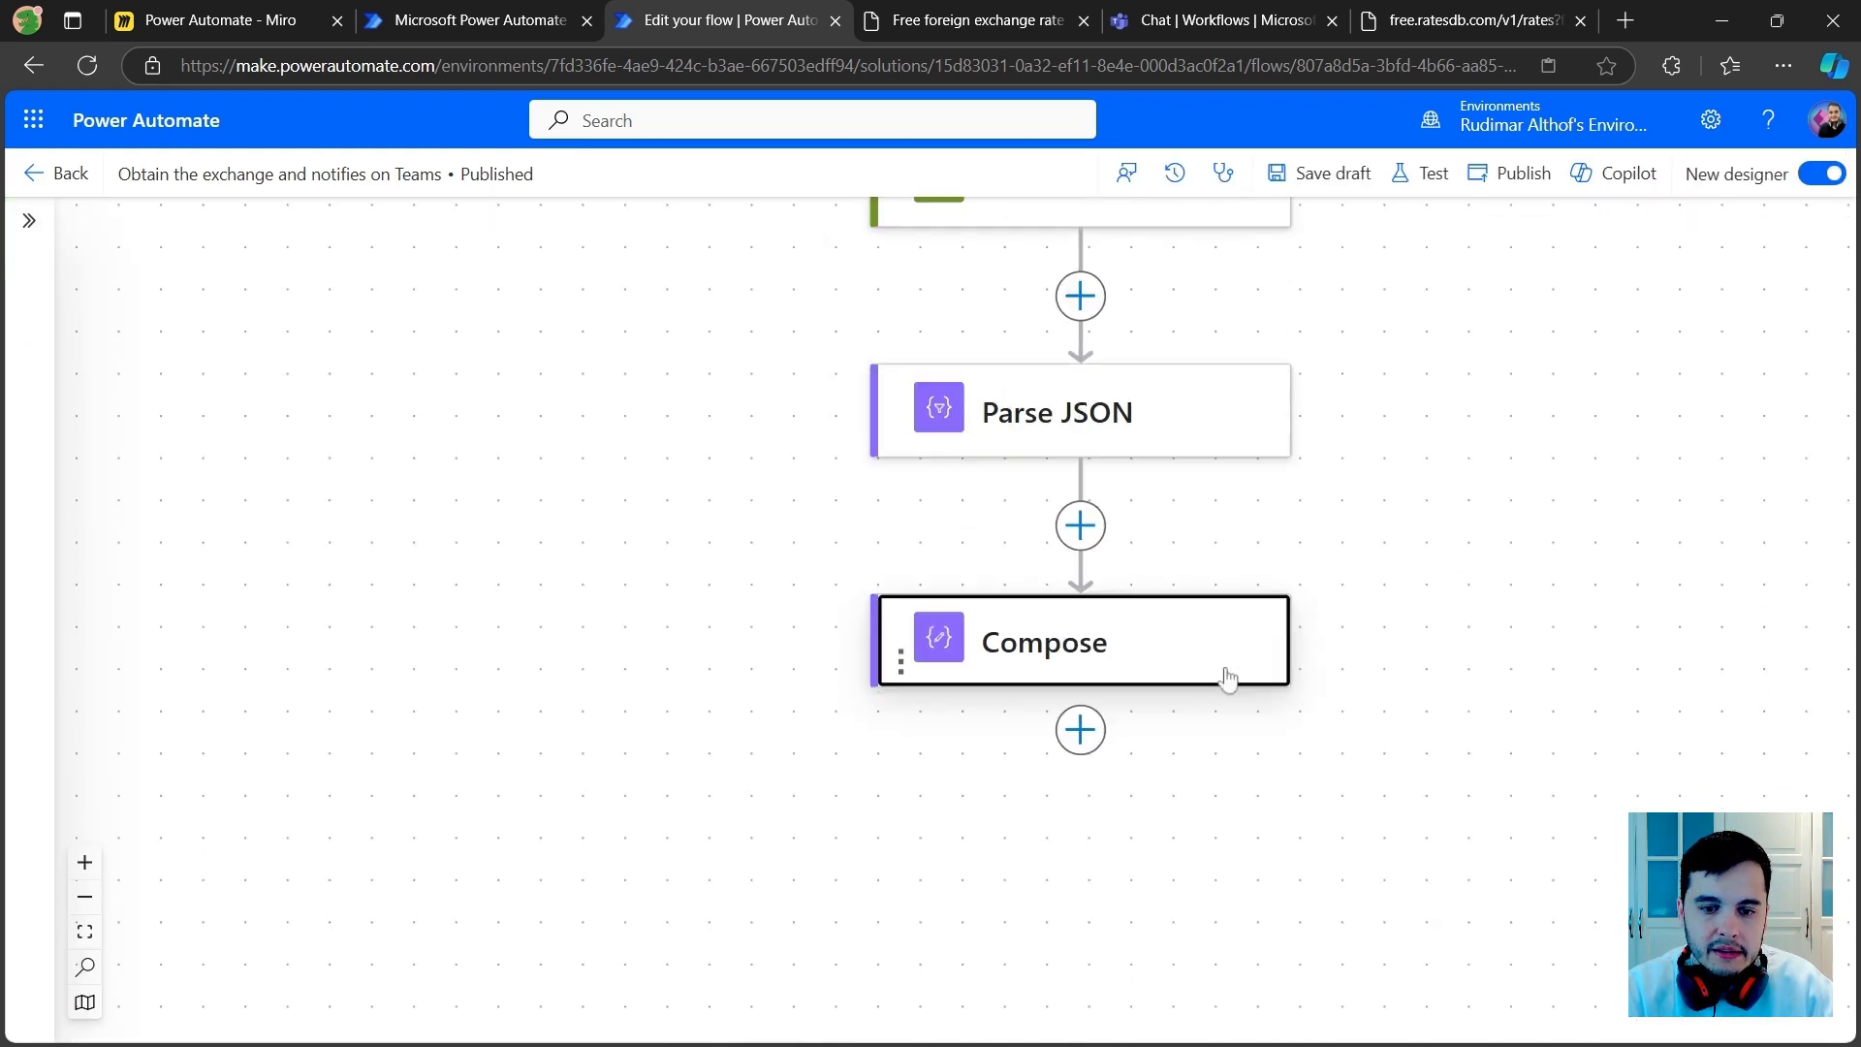
click(1092, 741)
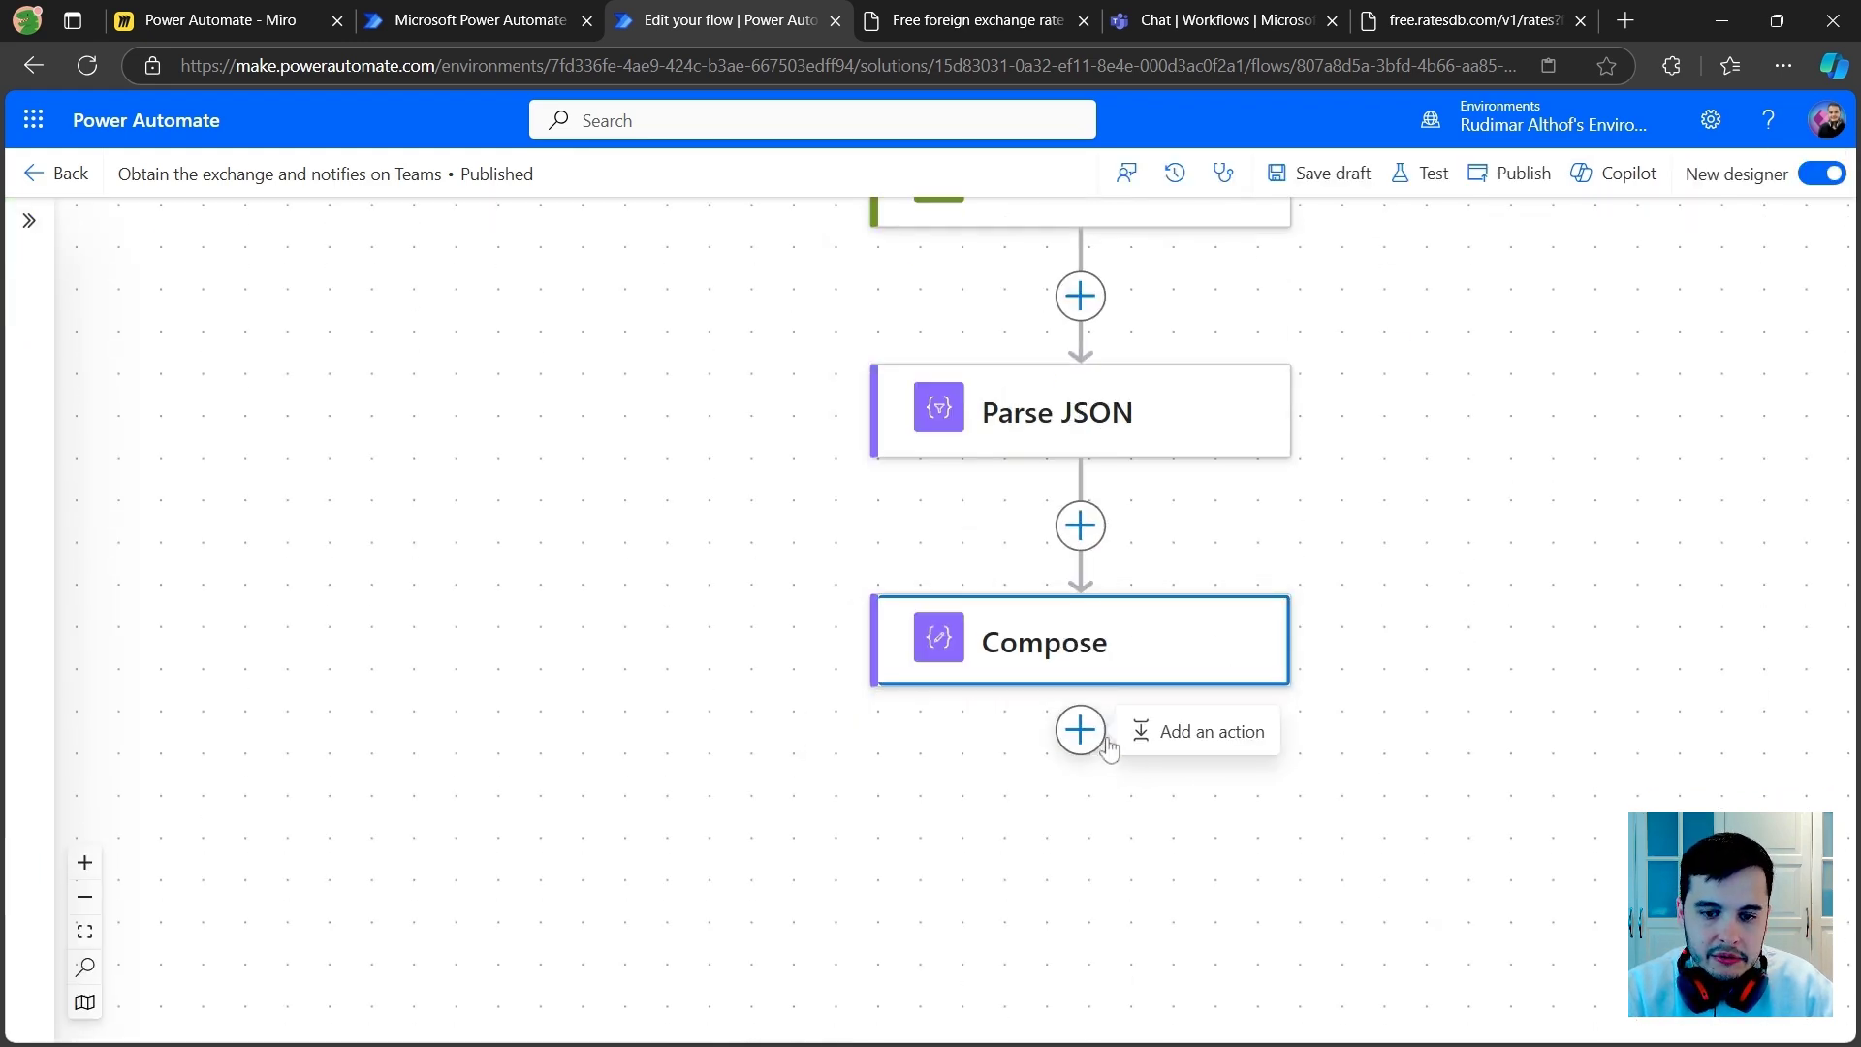
click(1149, 733)
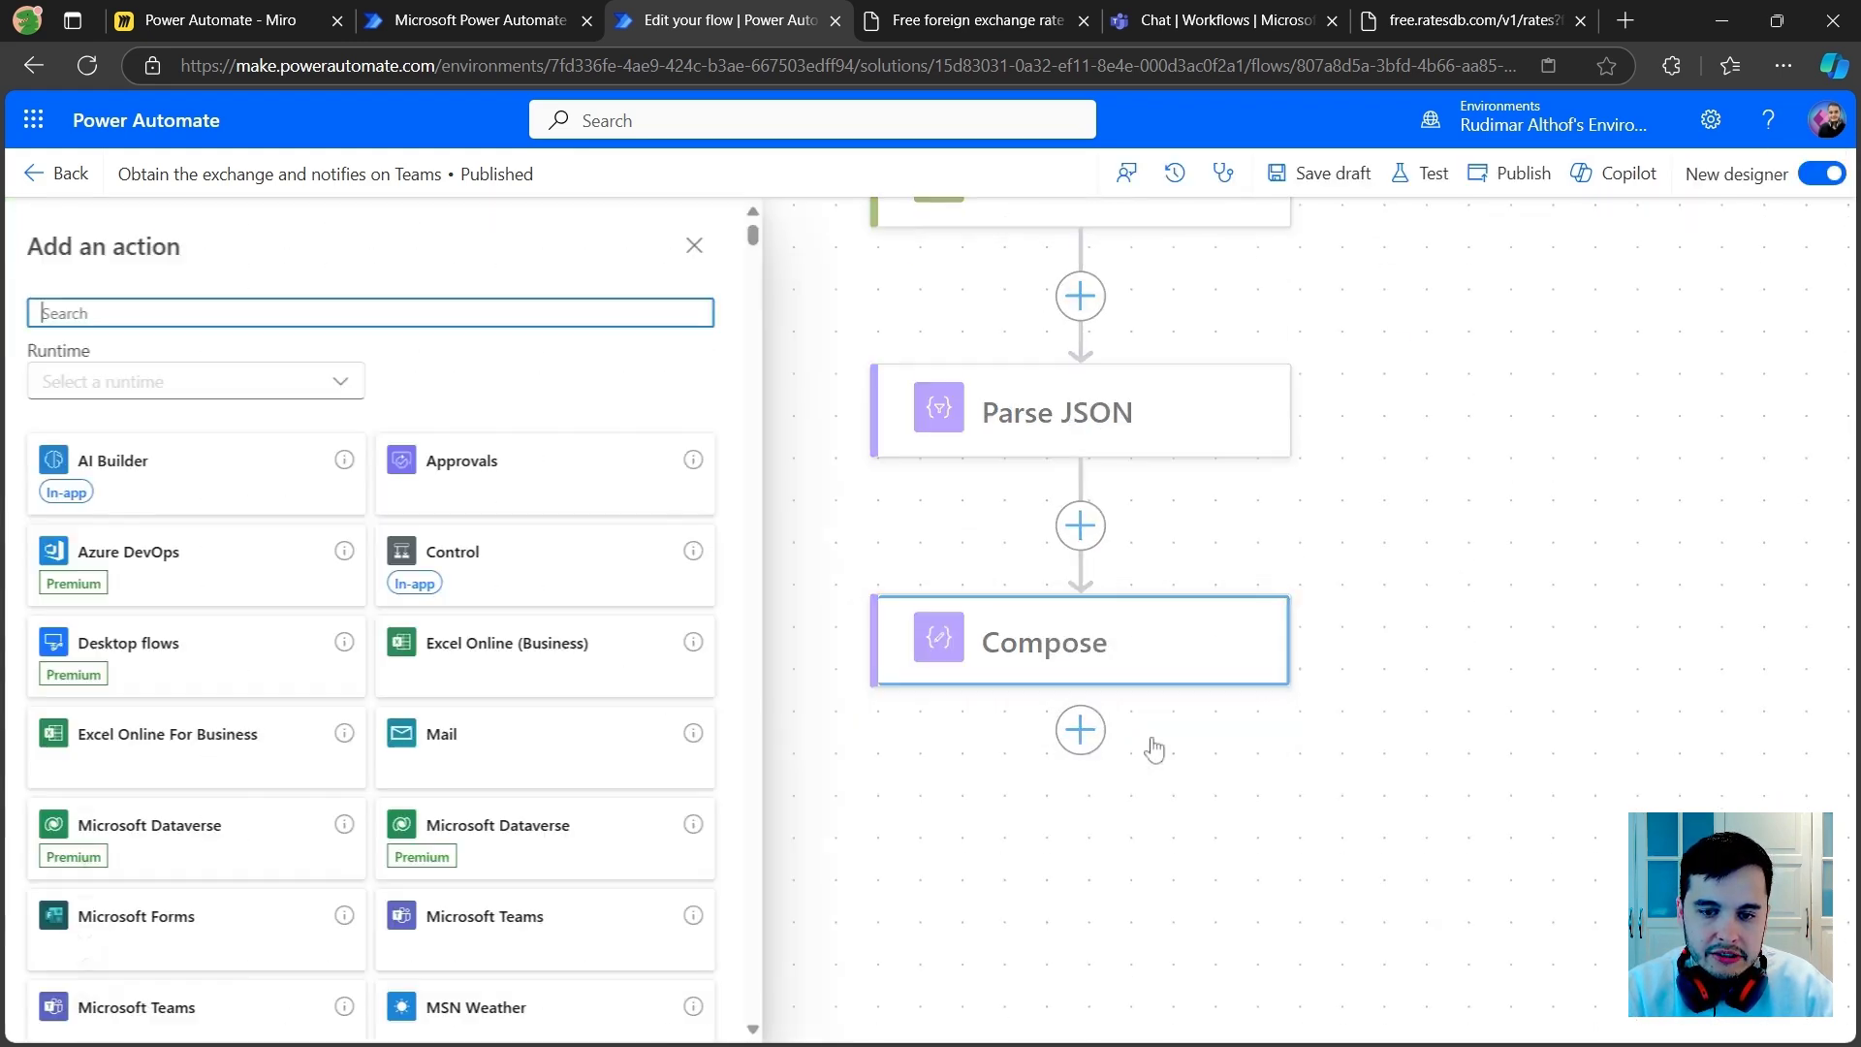
click(514, 581)
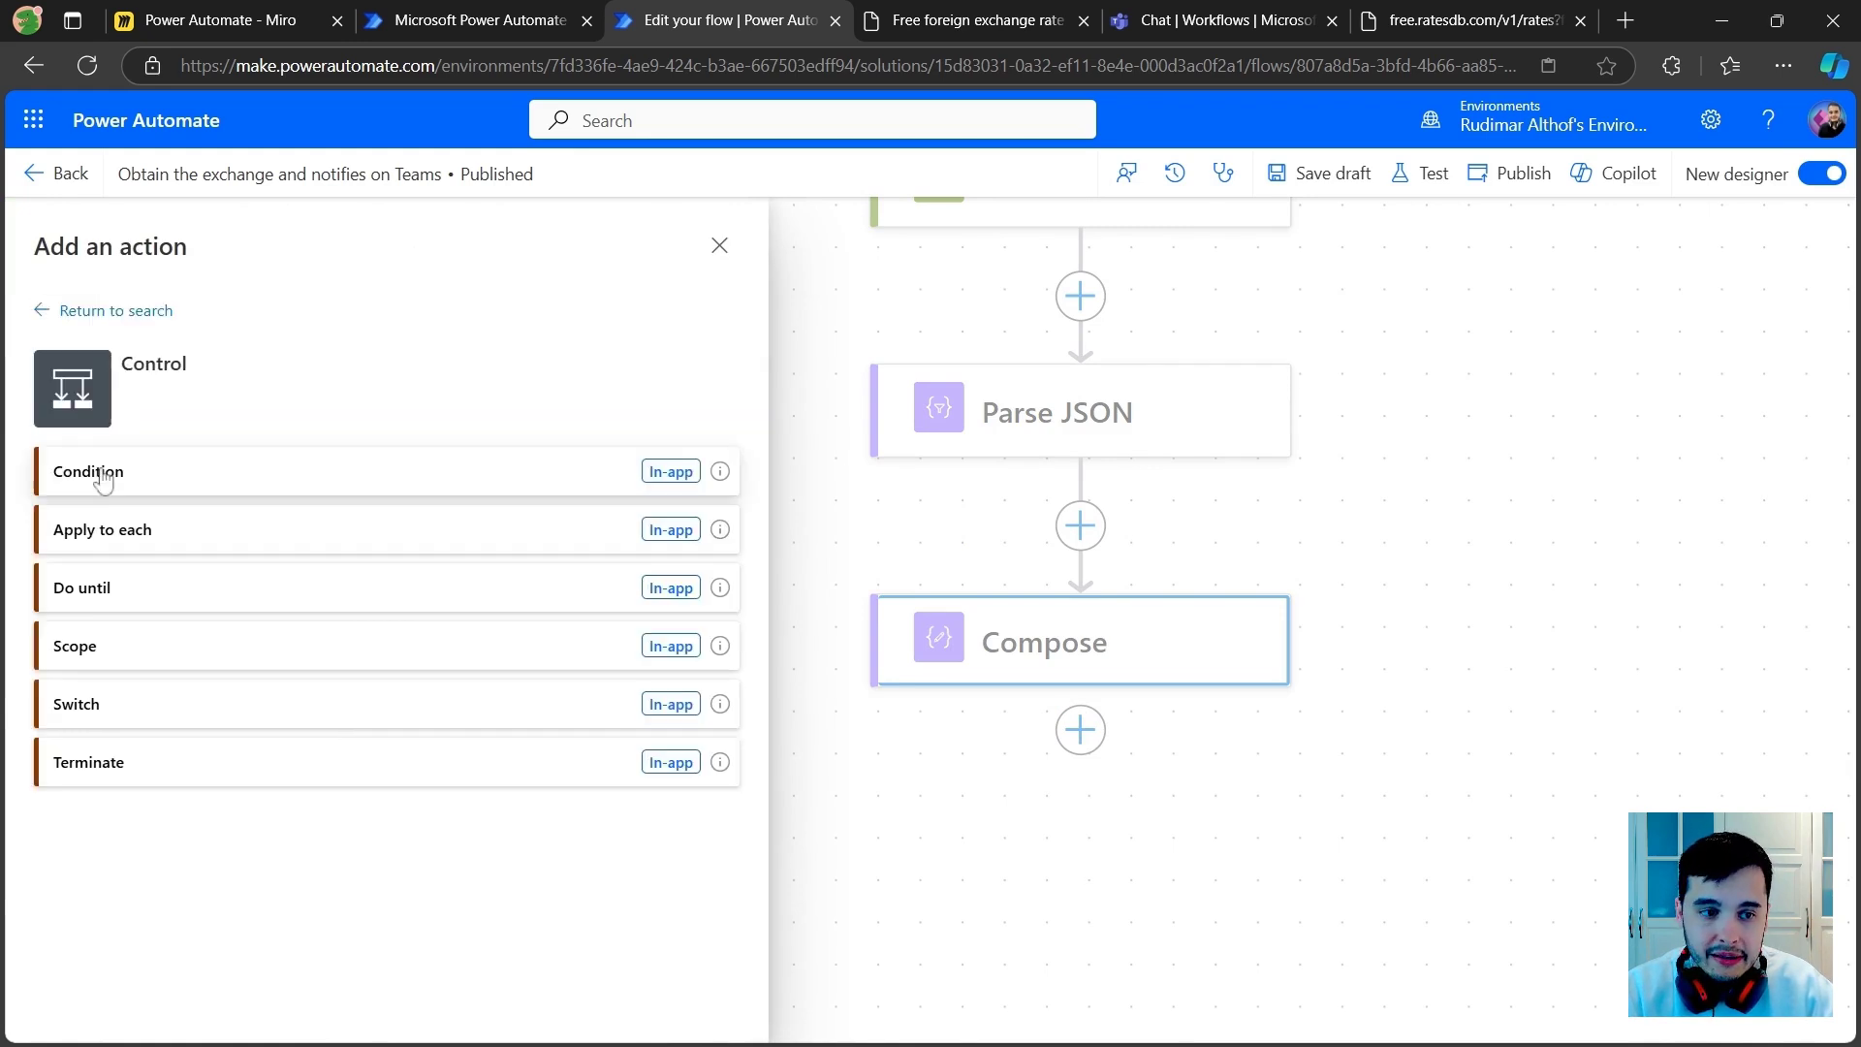
click(169, 495)
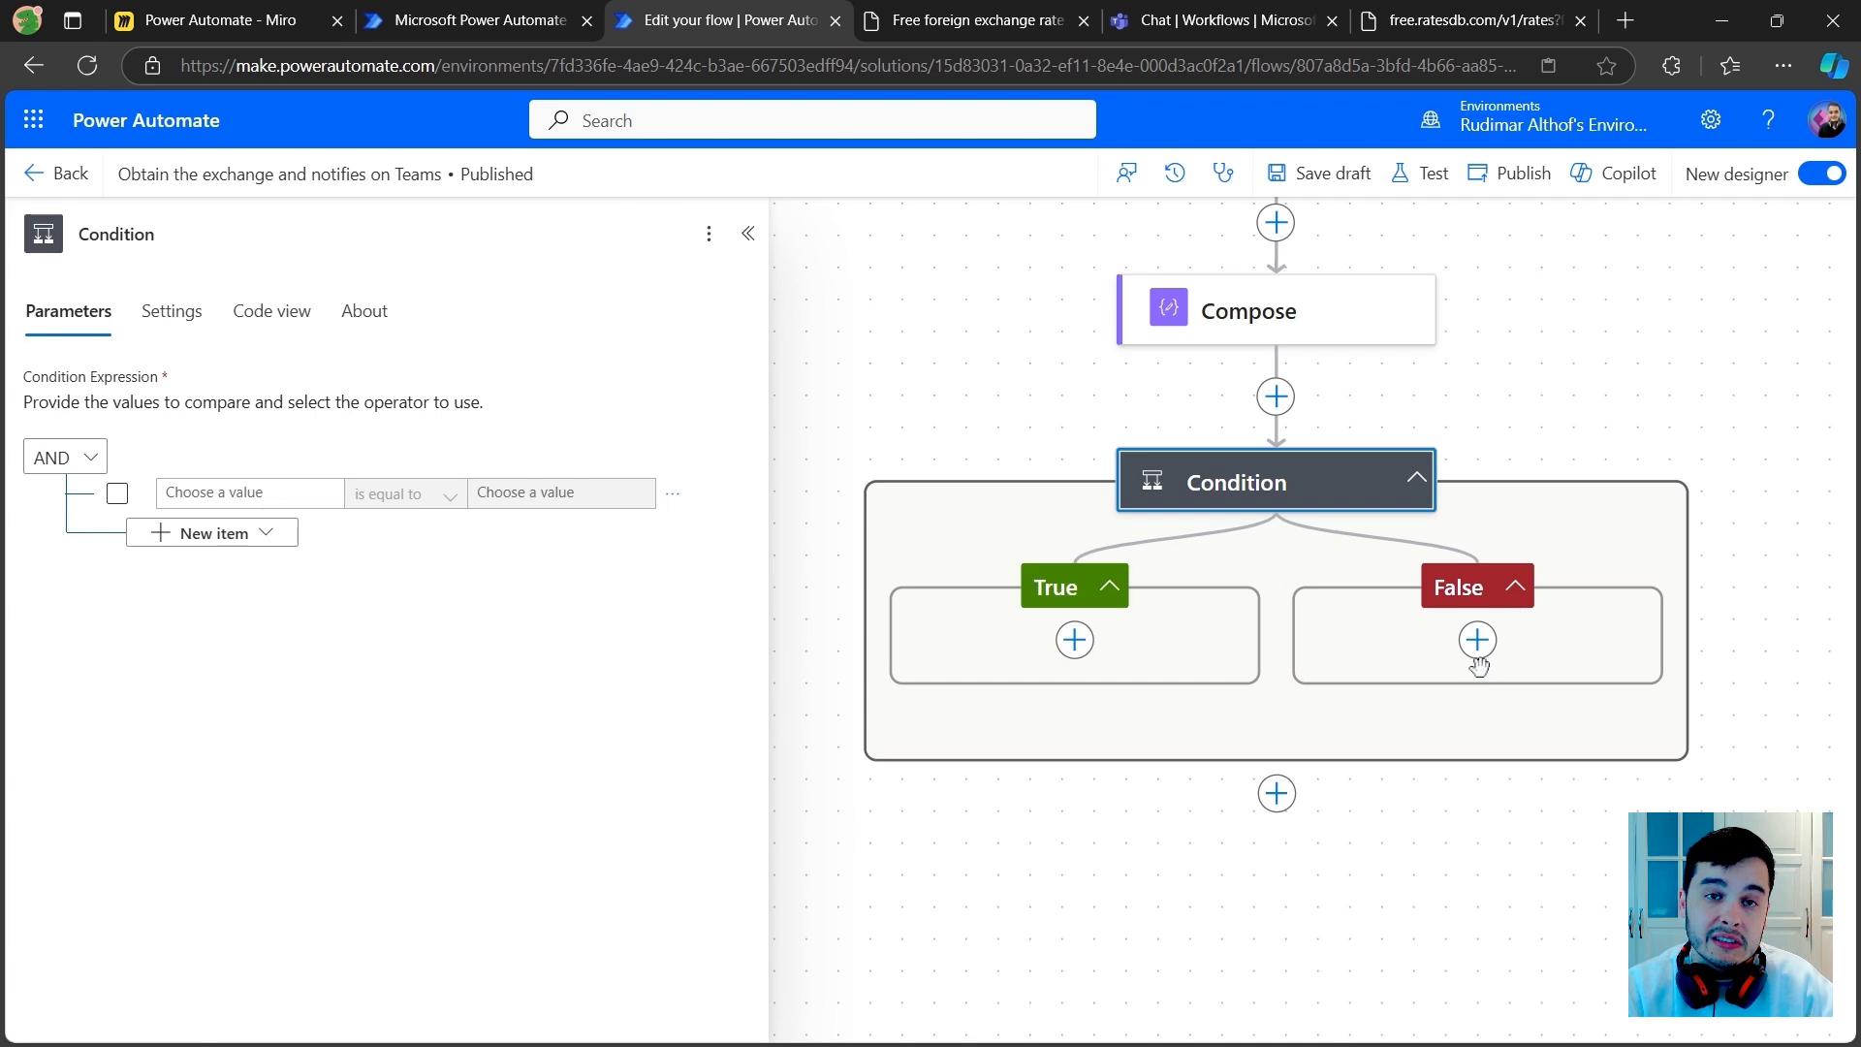
Step: Set the condition to check that Body USD from Parse JSON is greater than 1.09
click(242, 492)
click(143, 478)
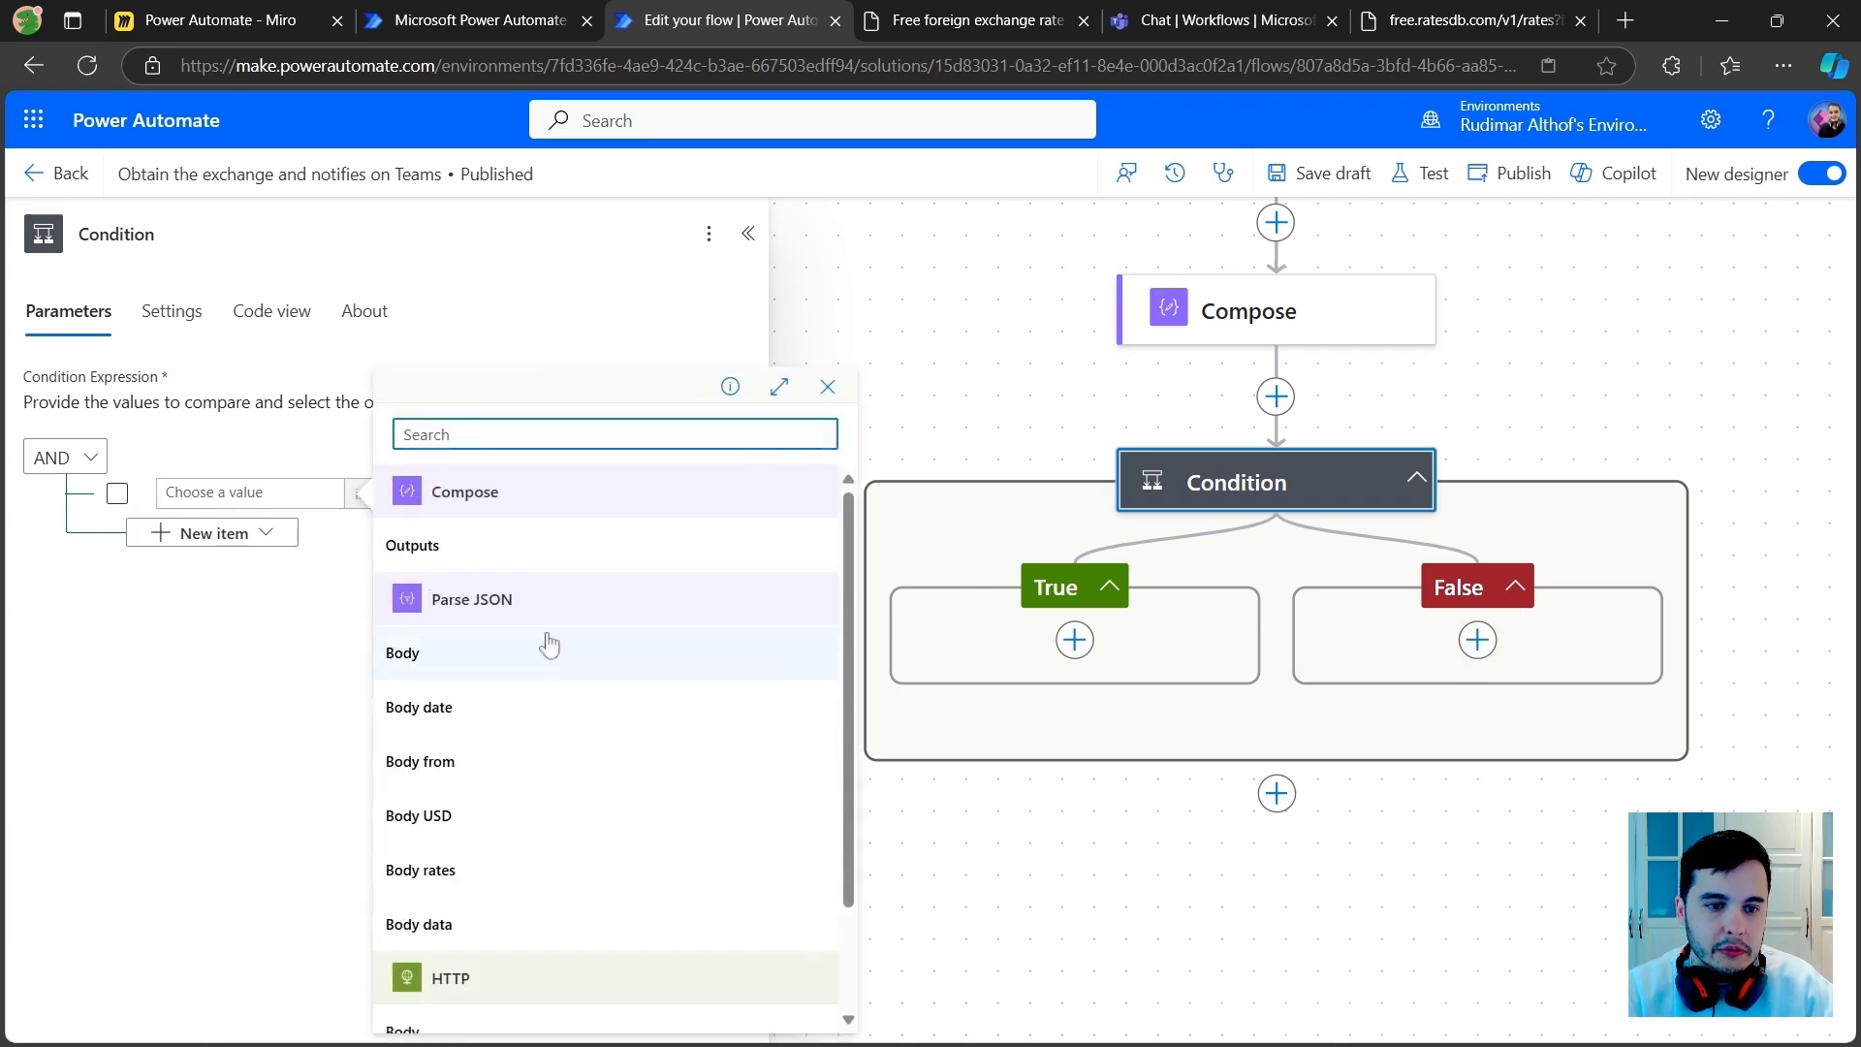
scroll(556, 659, down, 1)
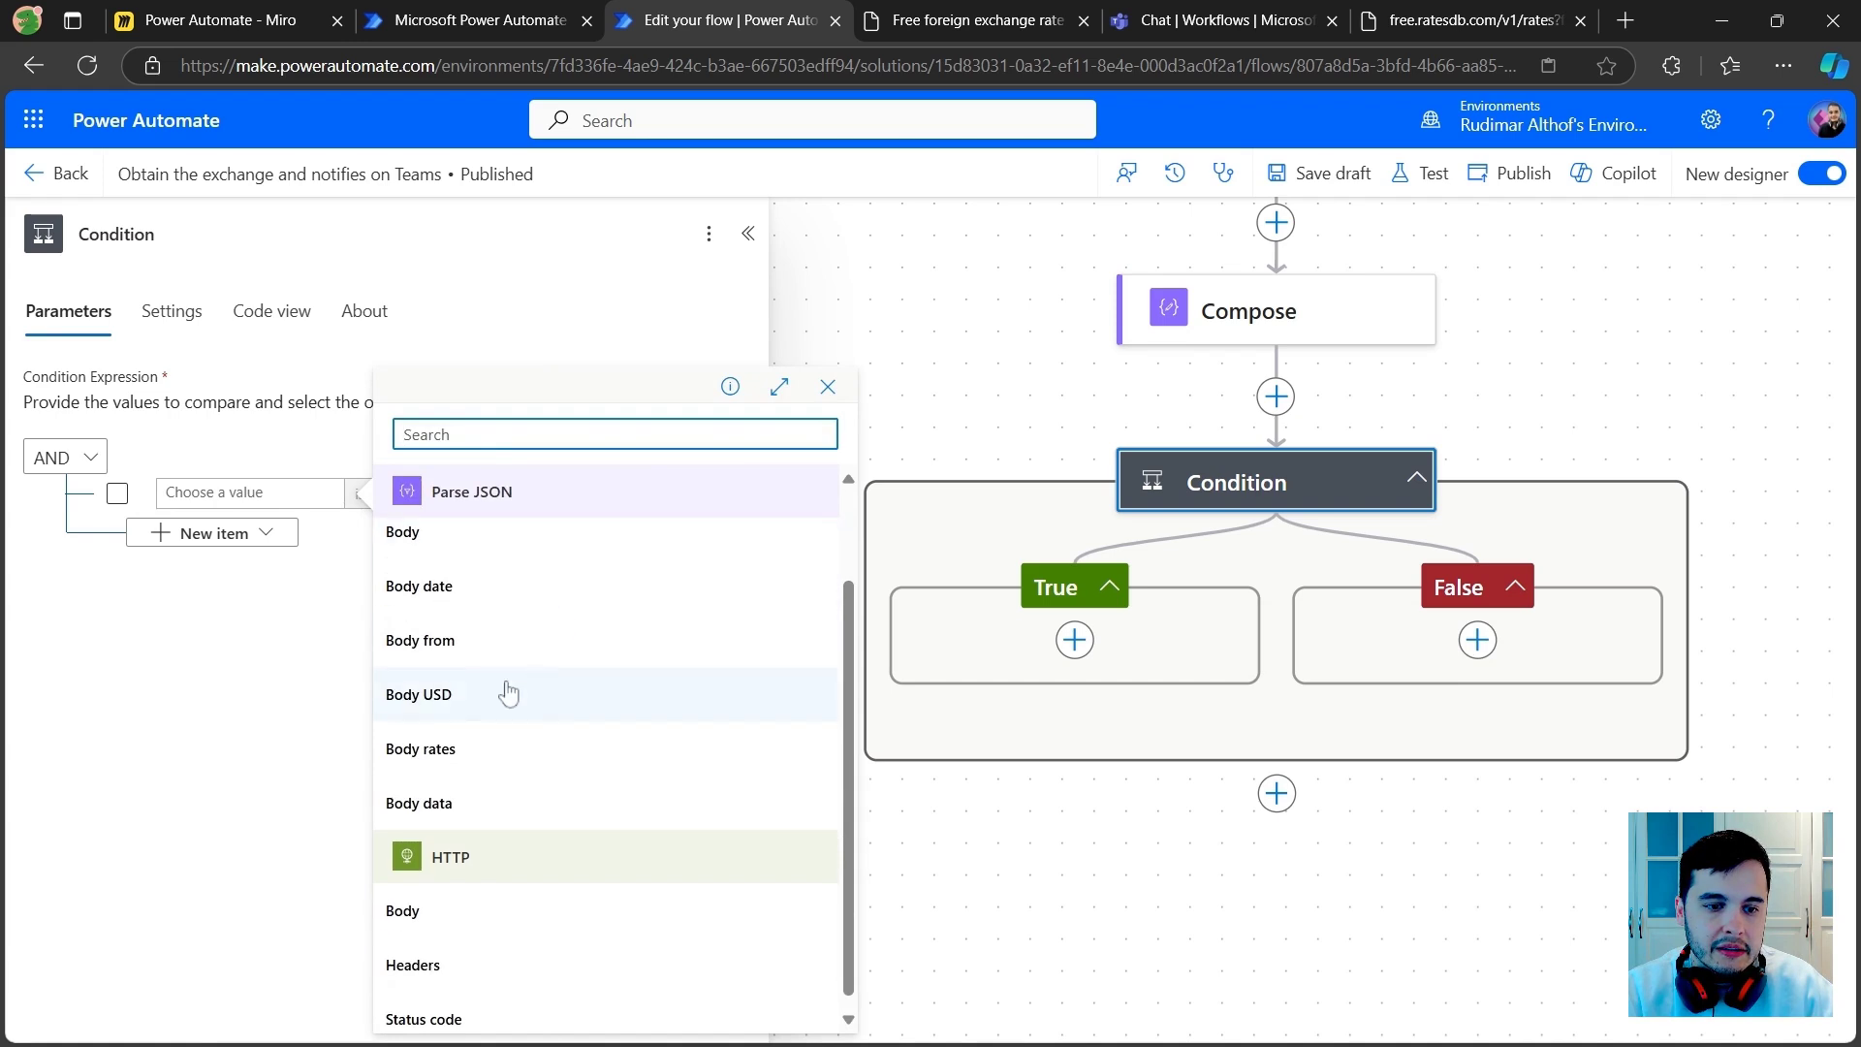
click(418, 694)
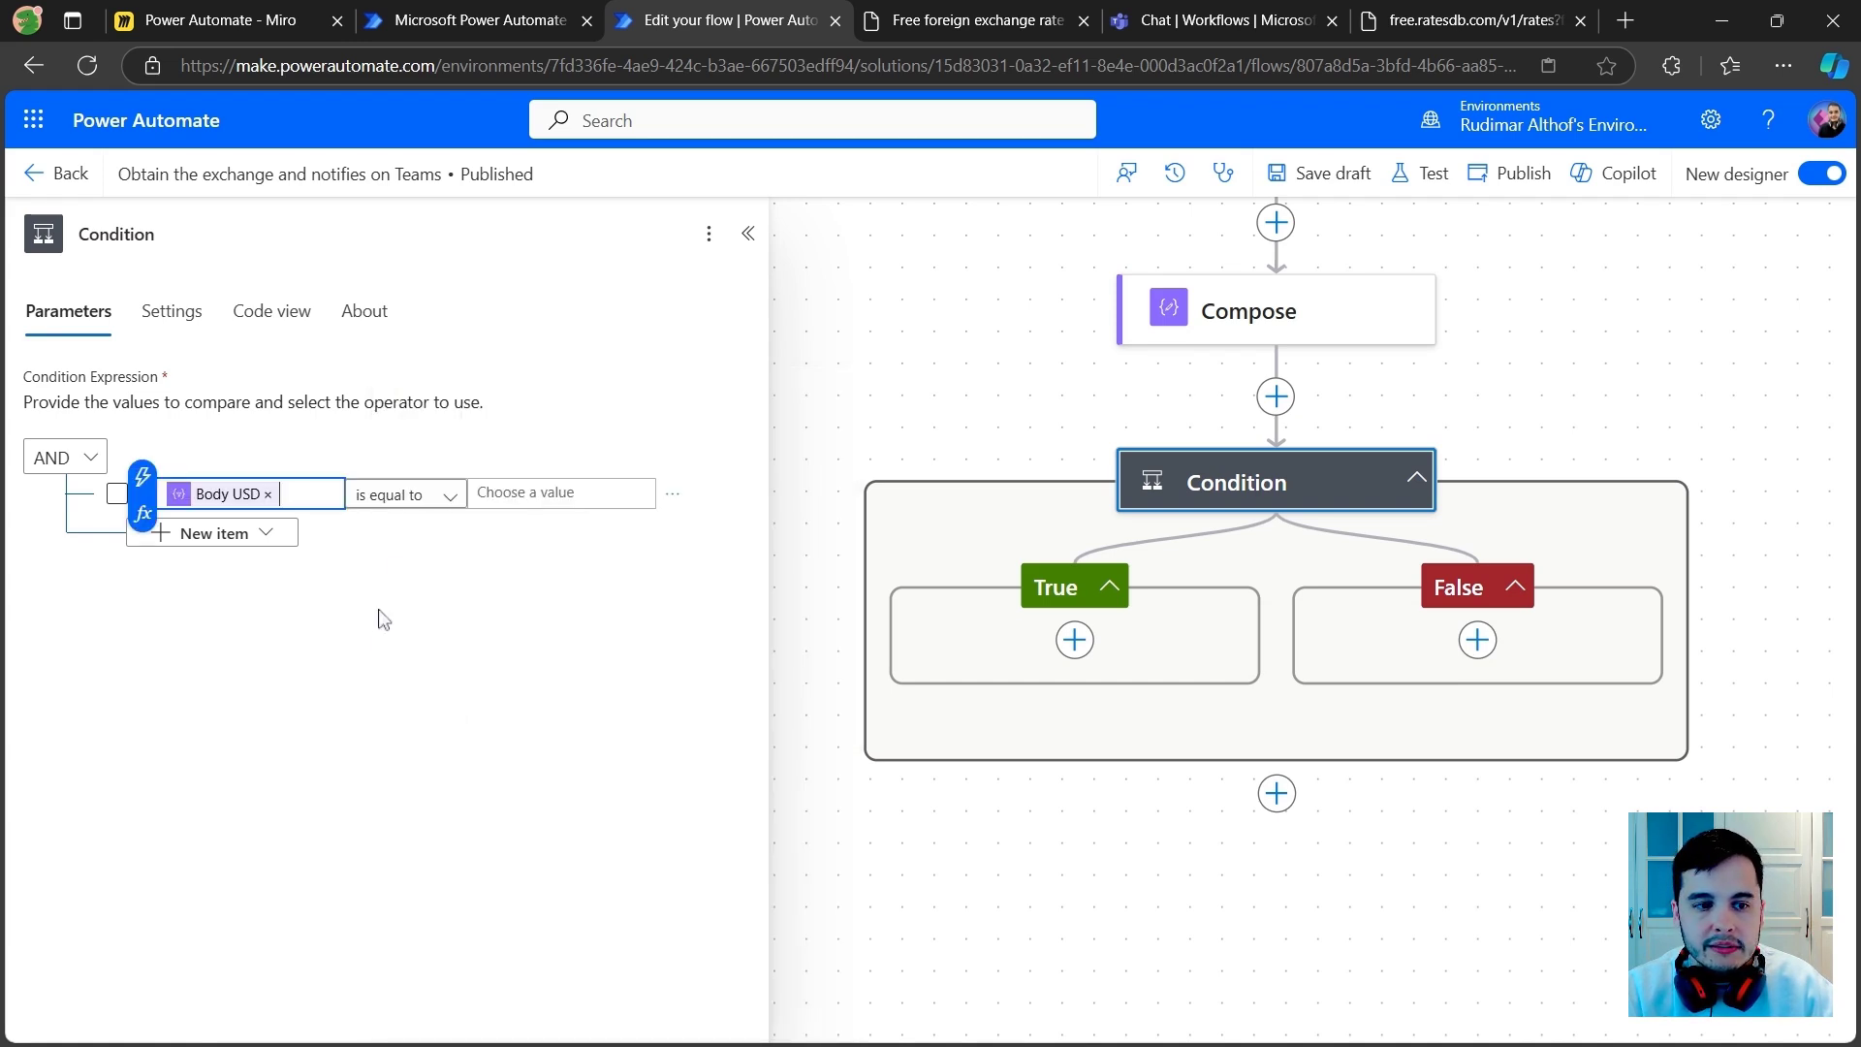
click(448, 496)
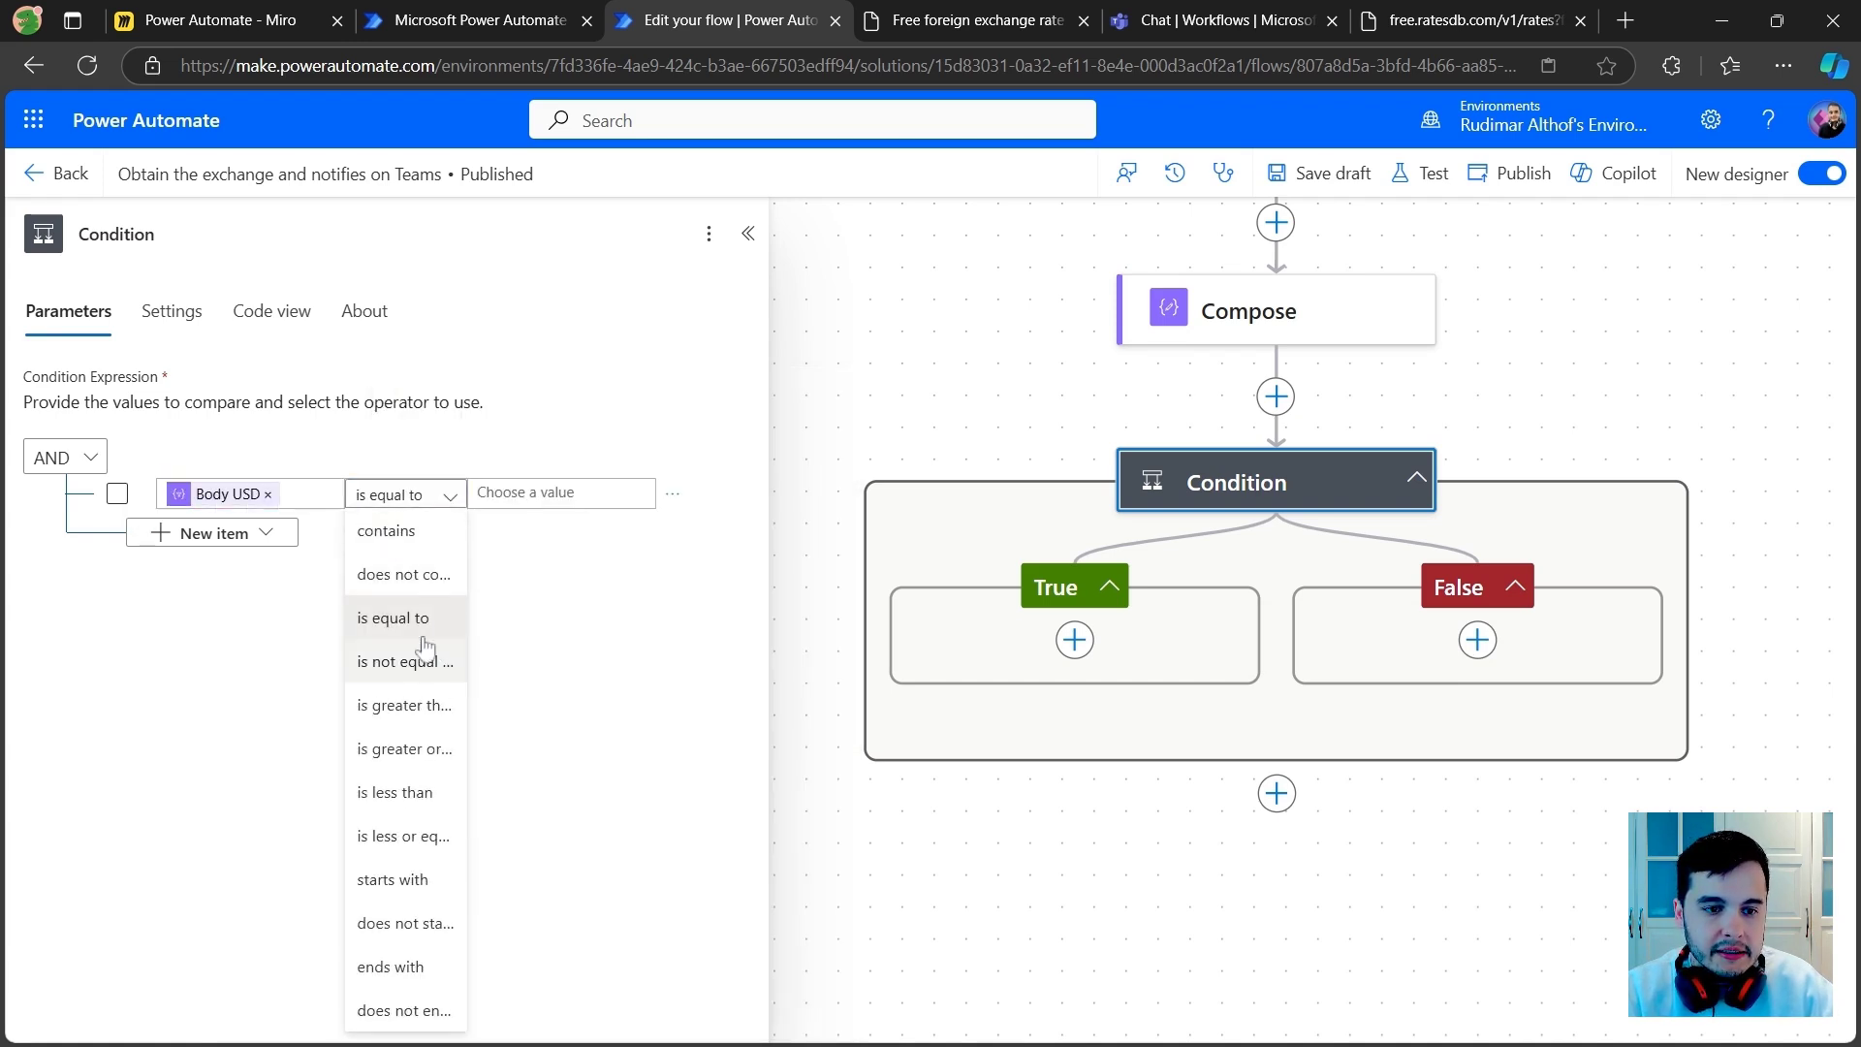
click(405, 704)
text(1)
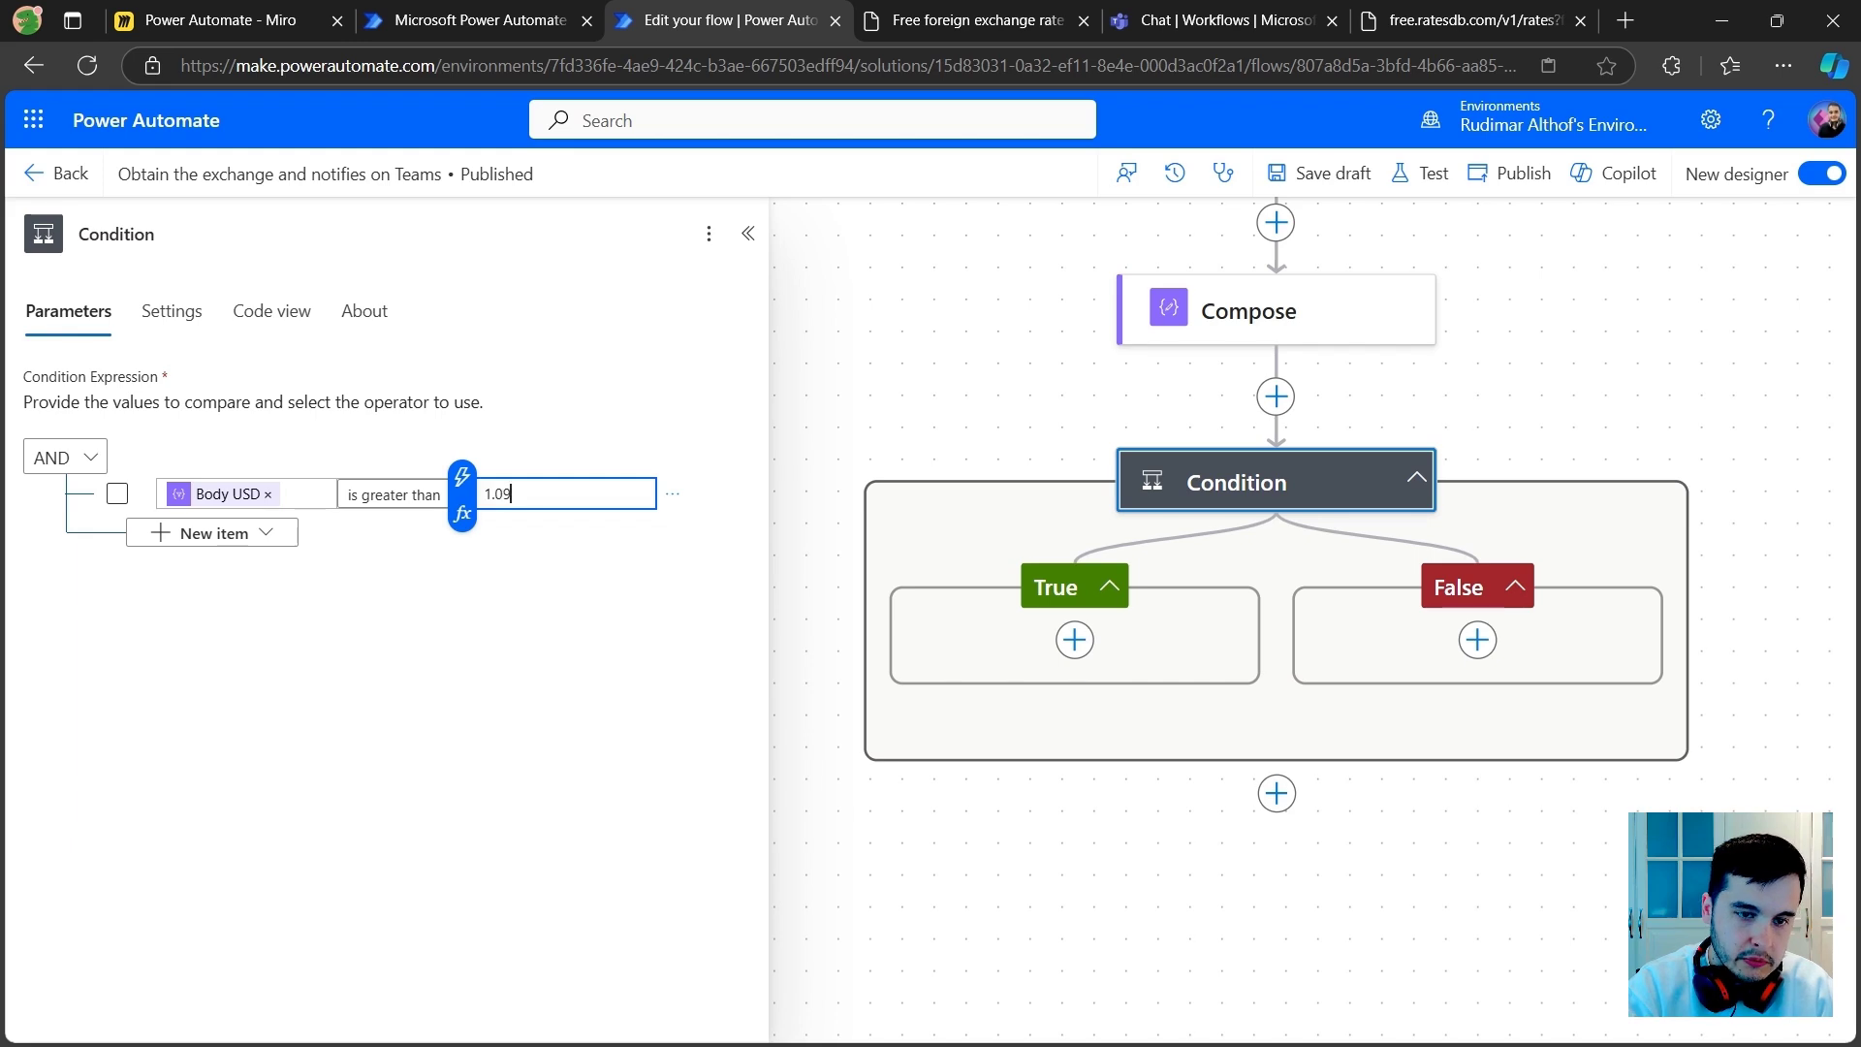
text(.09)
click(504, 634)
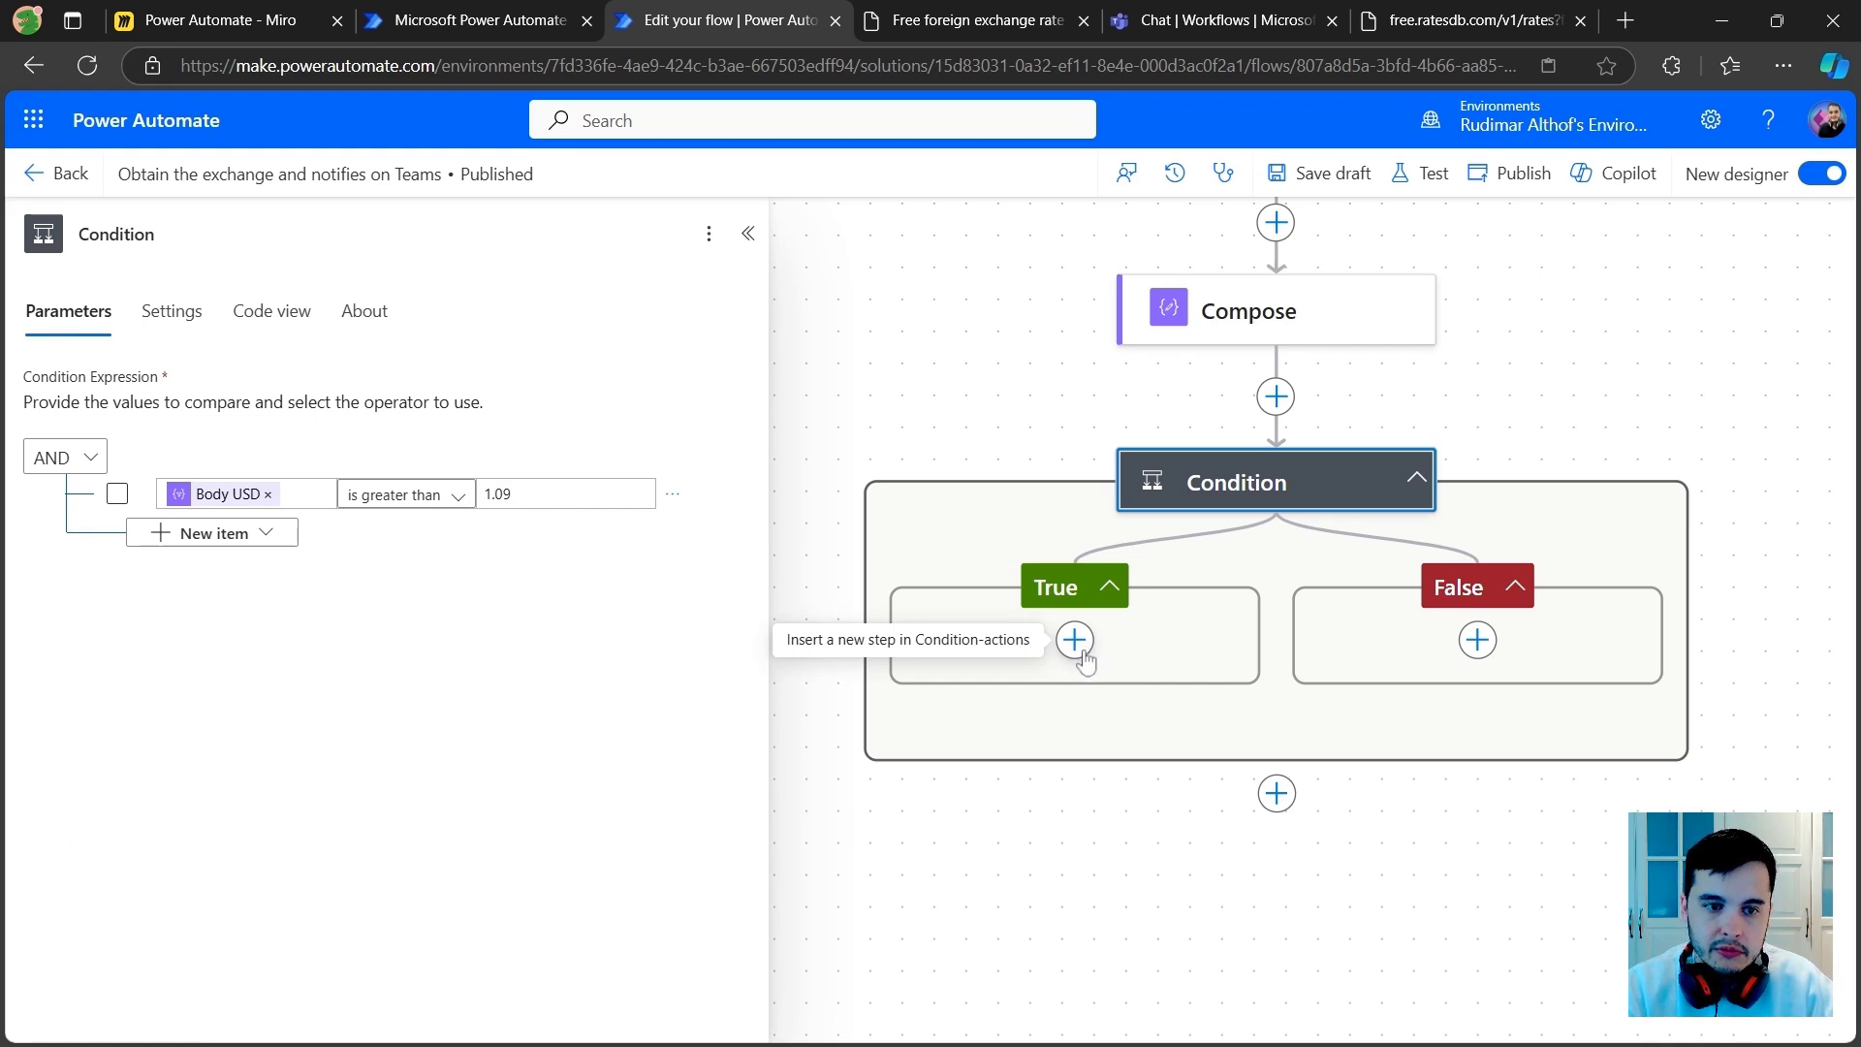
click(747, 232)
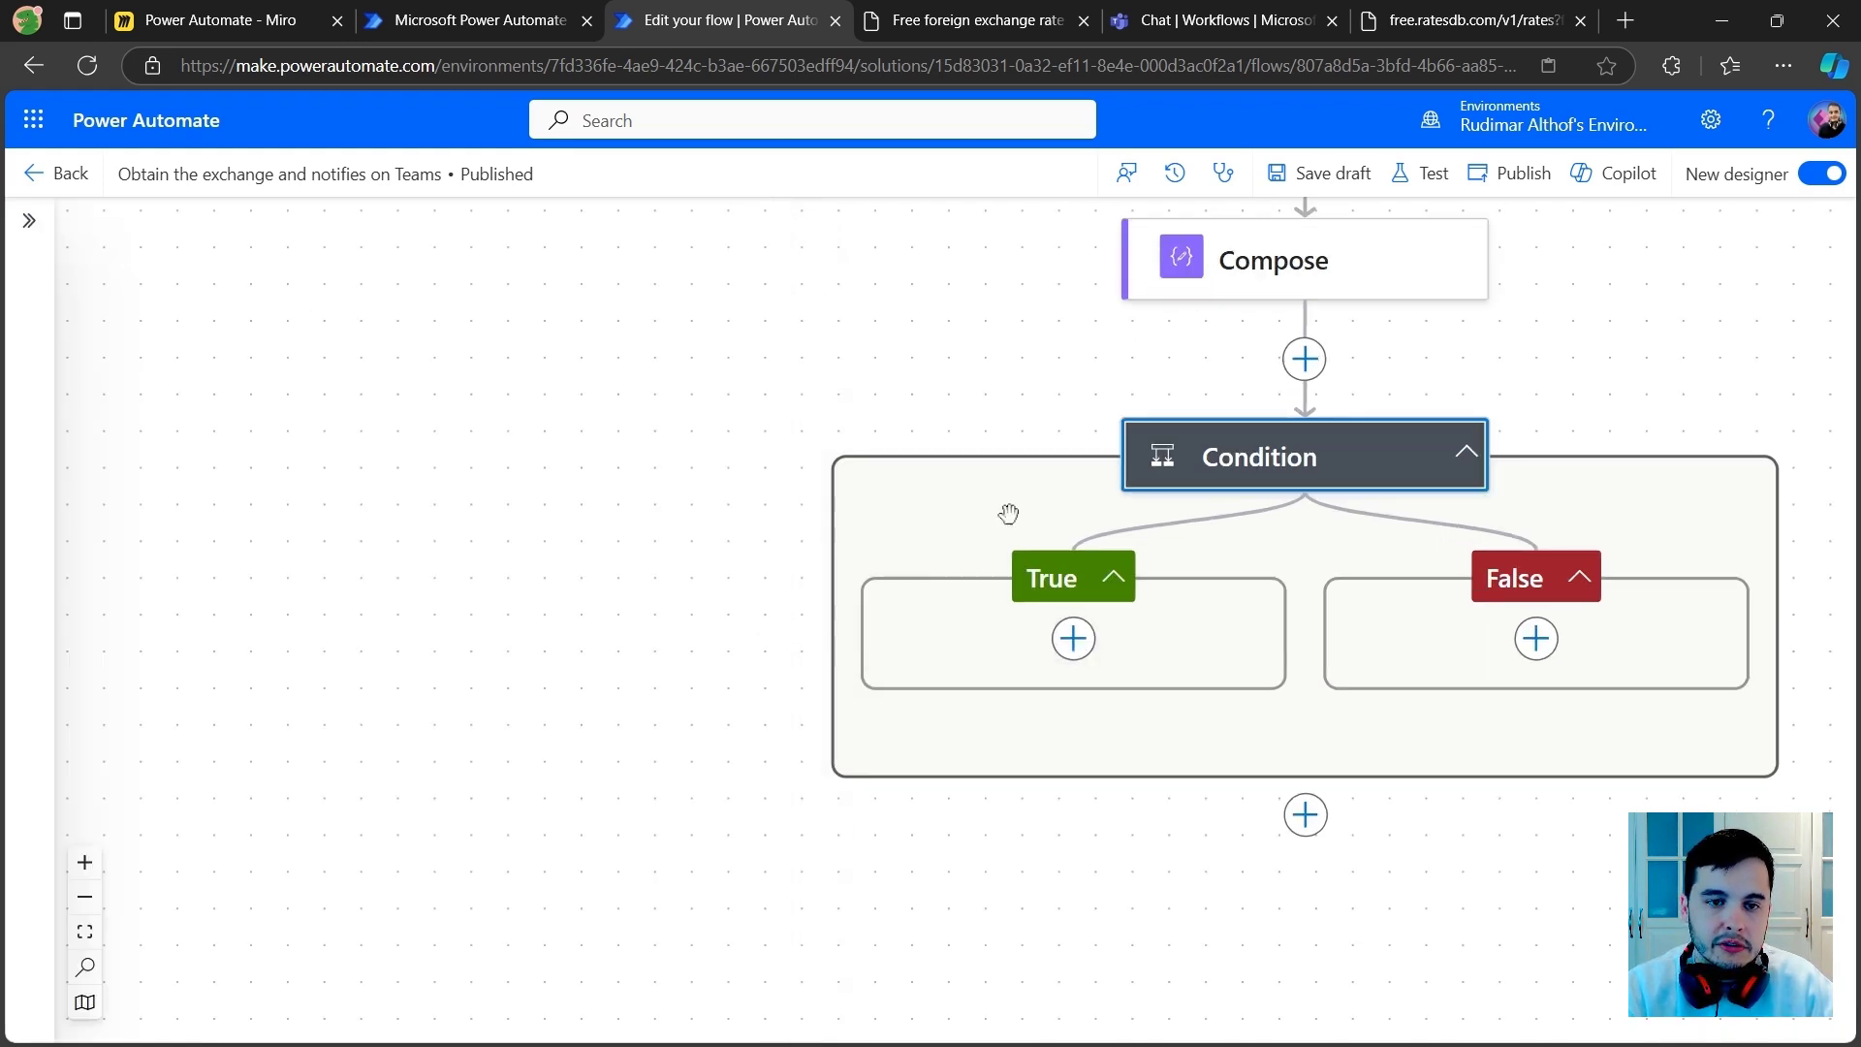
Step: Add the Microsoft Teams action "Post message in a chat or channel" to the condition's True branch
click(1075, 642)
click(1188, 655)
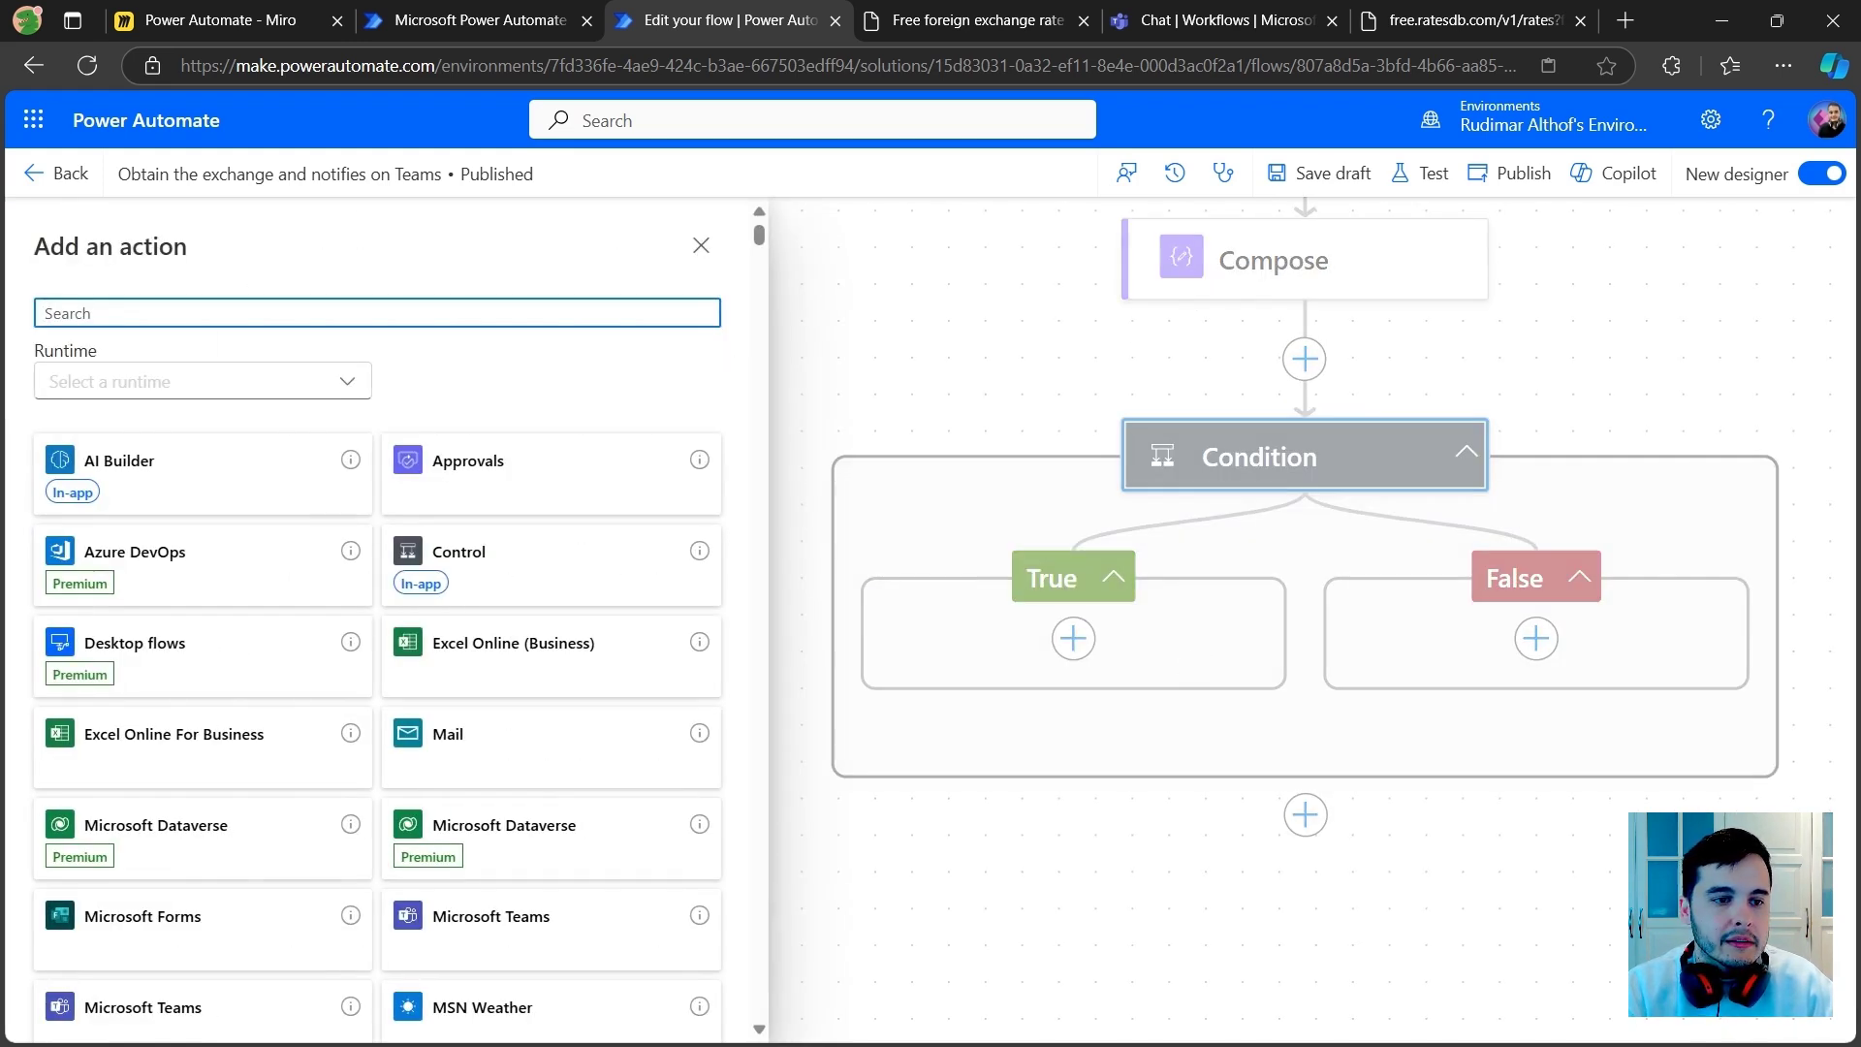
scroll(614, 823, down, 3)
click(552, 696)
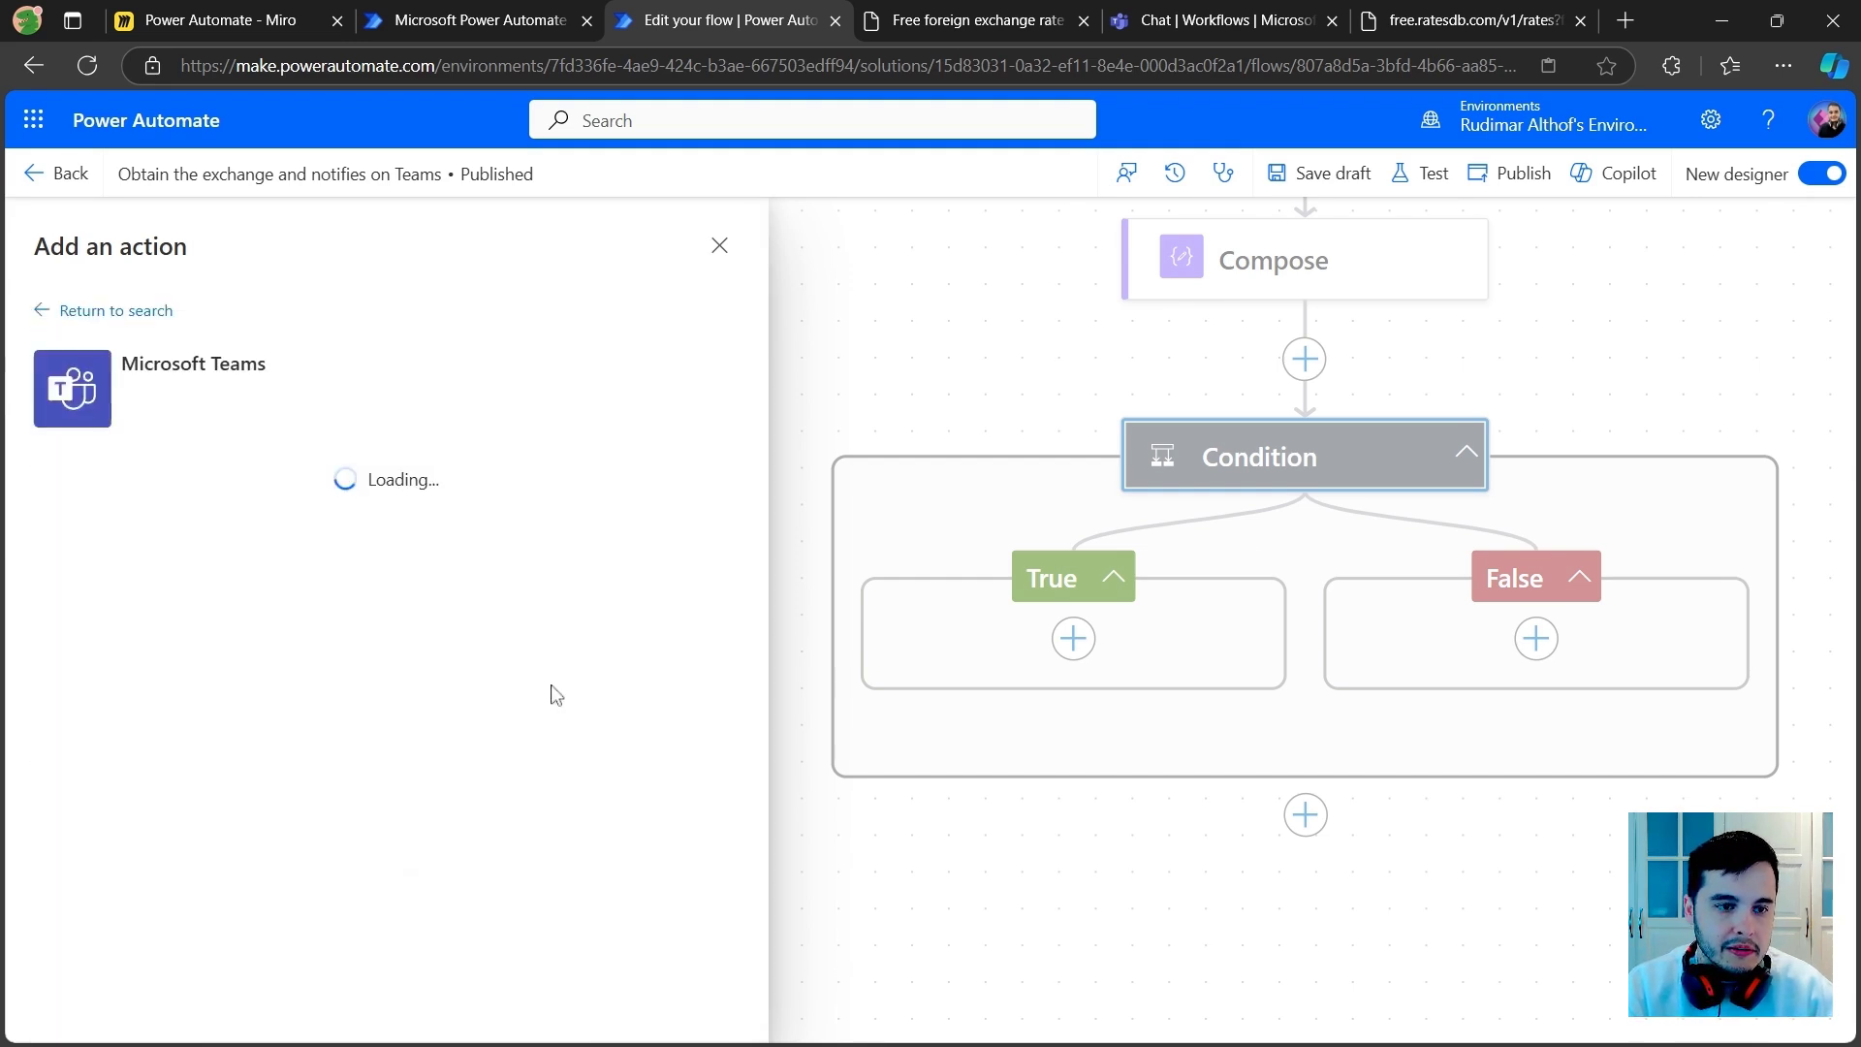
scroll(419, 665, down, 5)
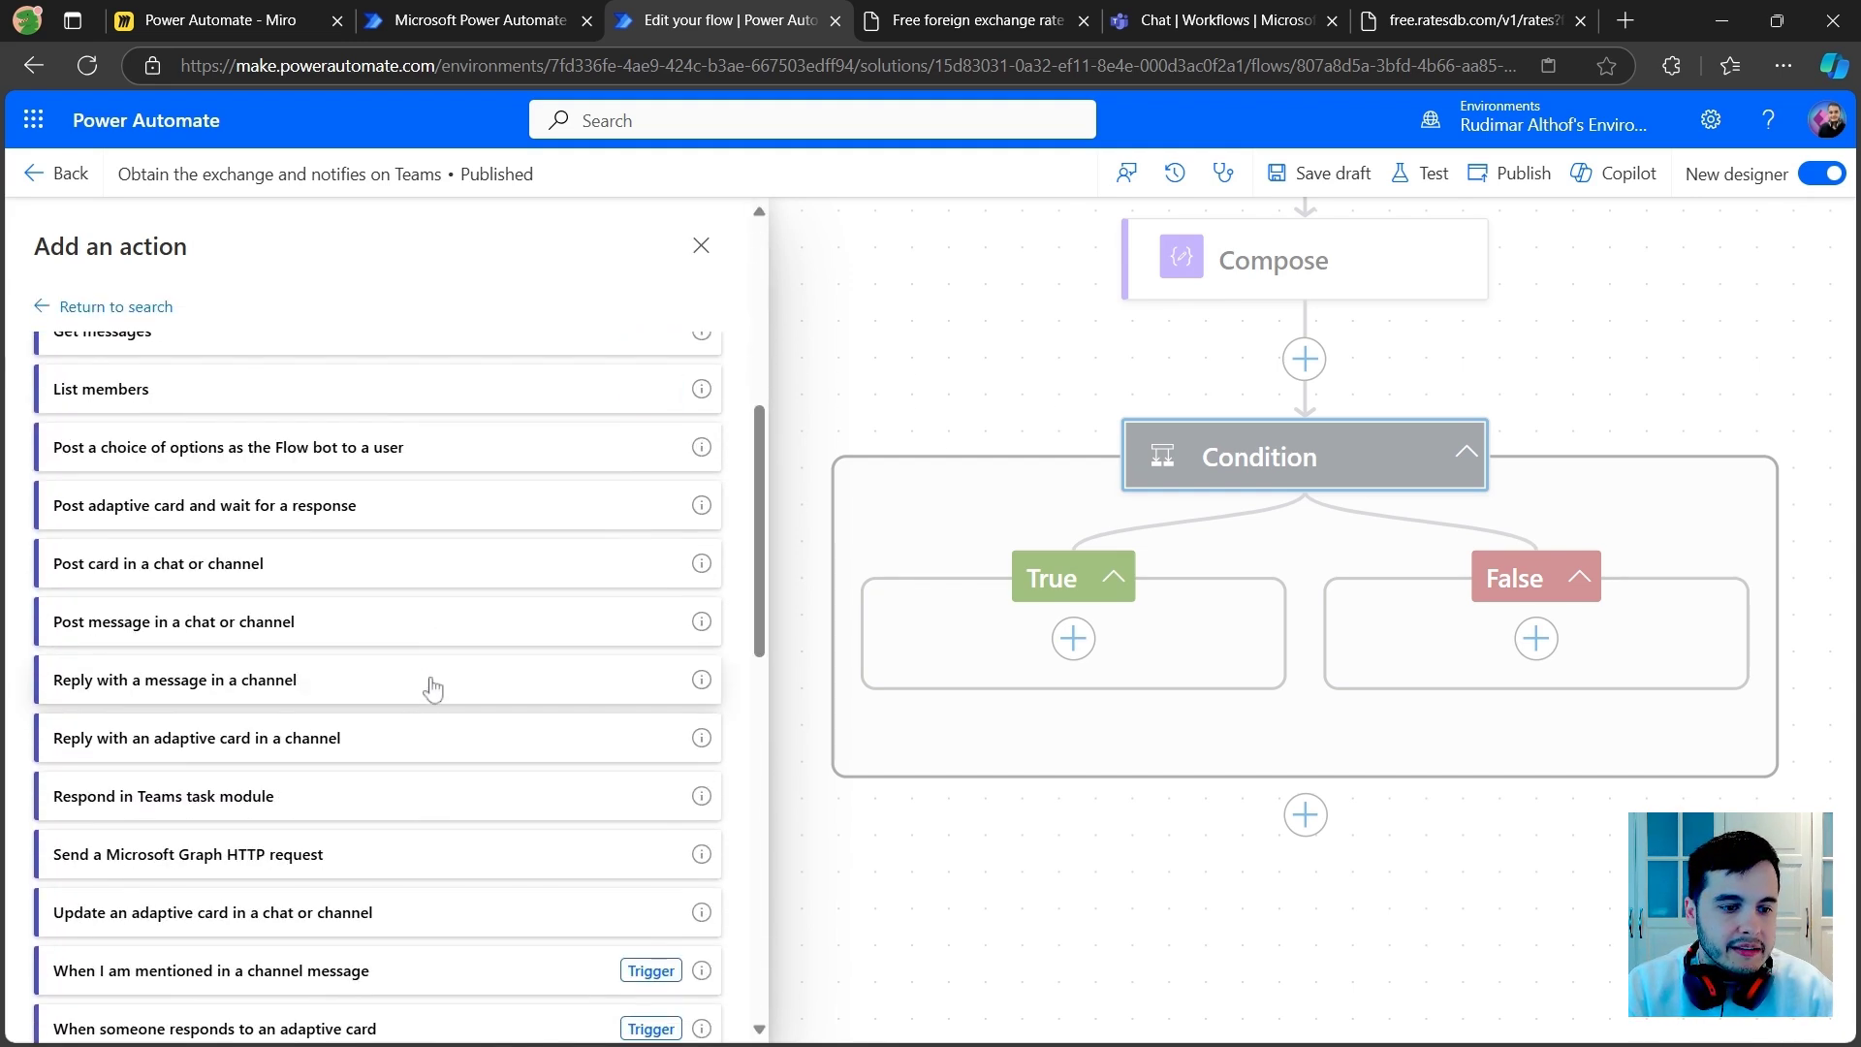
click(144, 623)
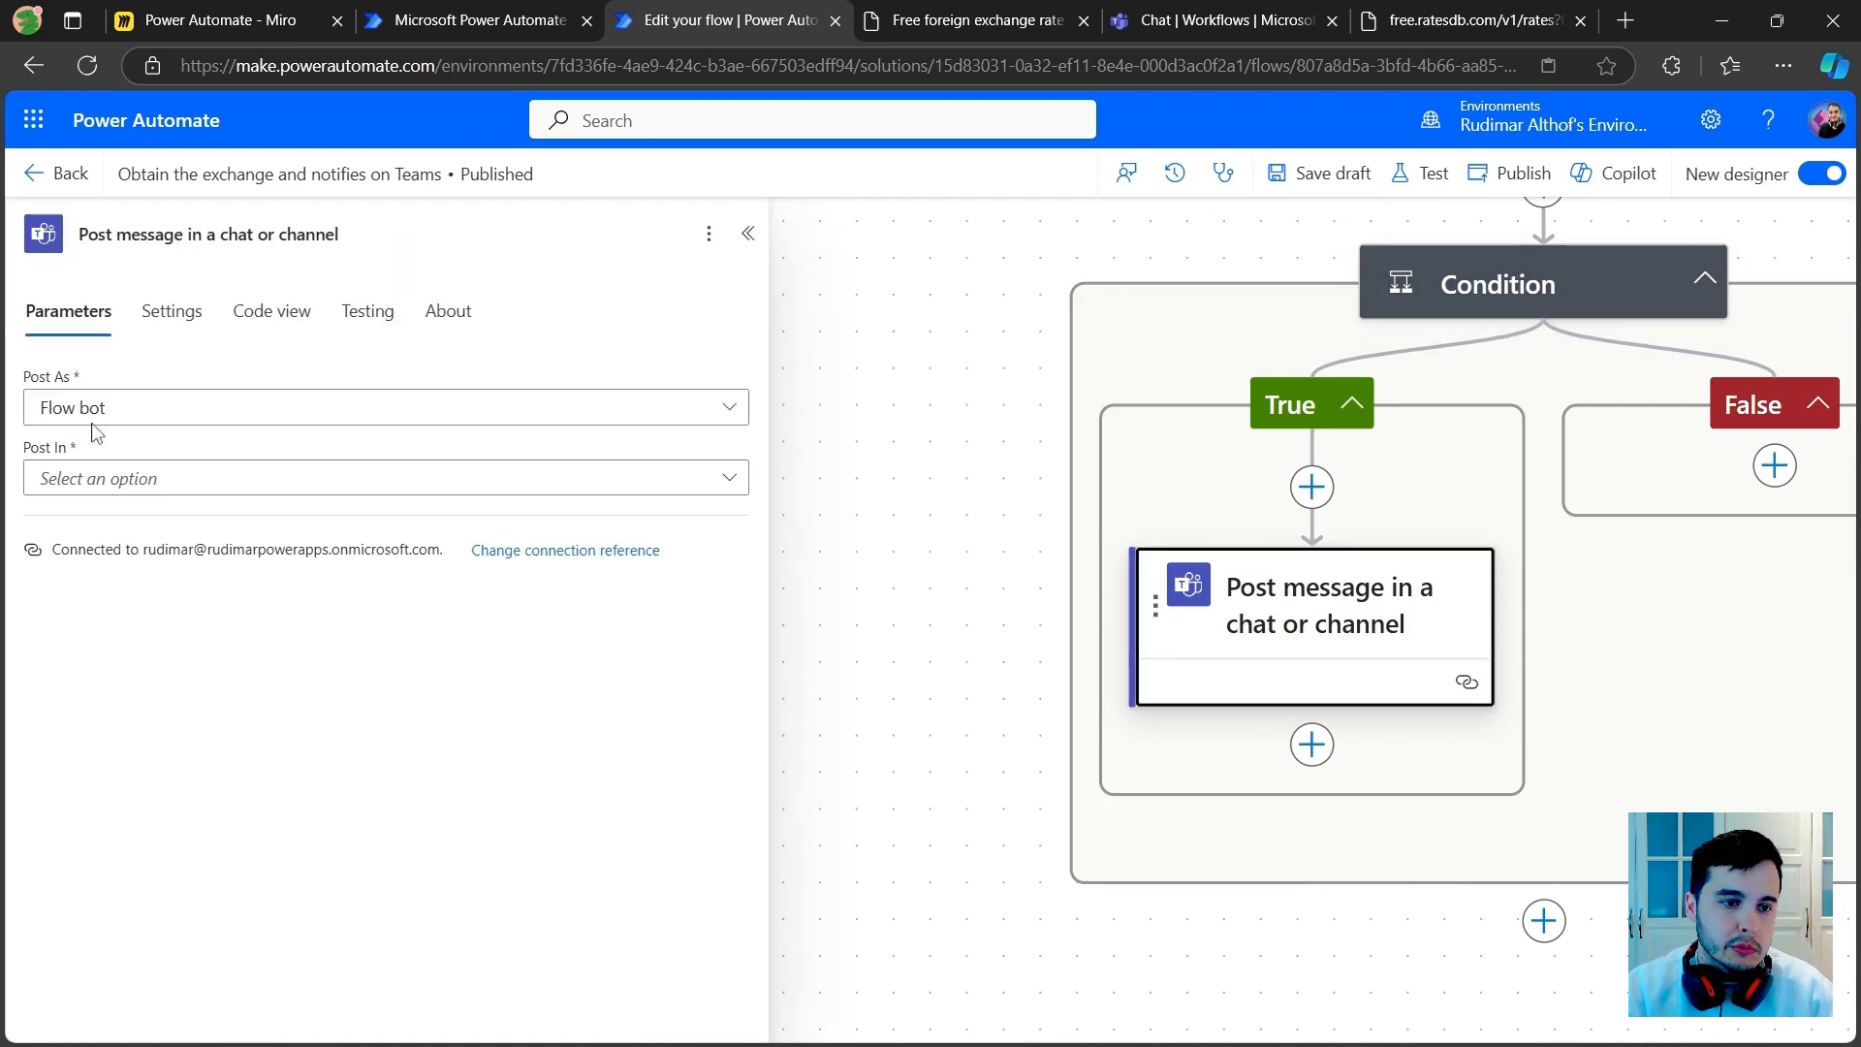
Step: Configure the Teams message to post as Flow bot in Chat with Flow bot, with the flow owner as recipient
click(92, 407)
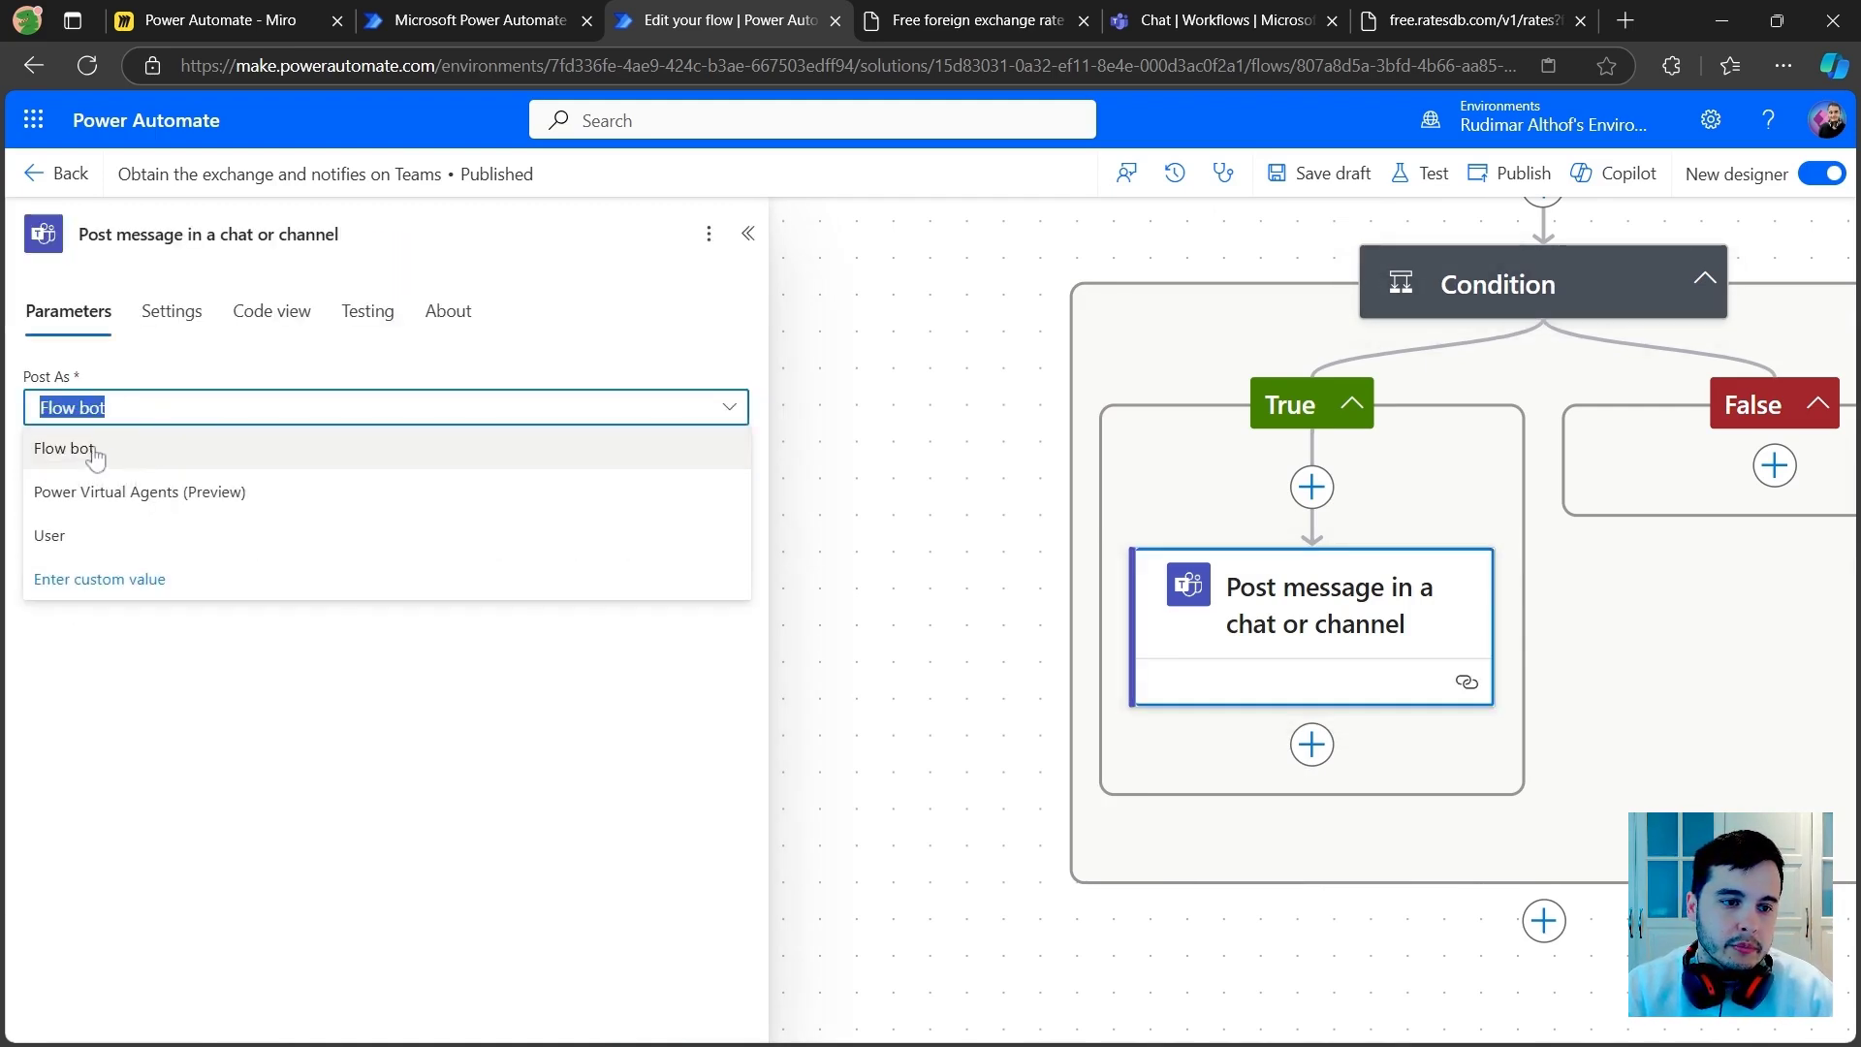
click(261, 722)
click(88, 485)
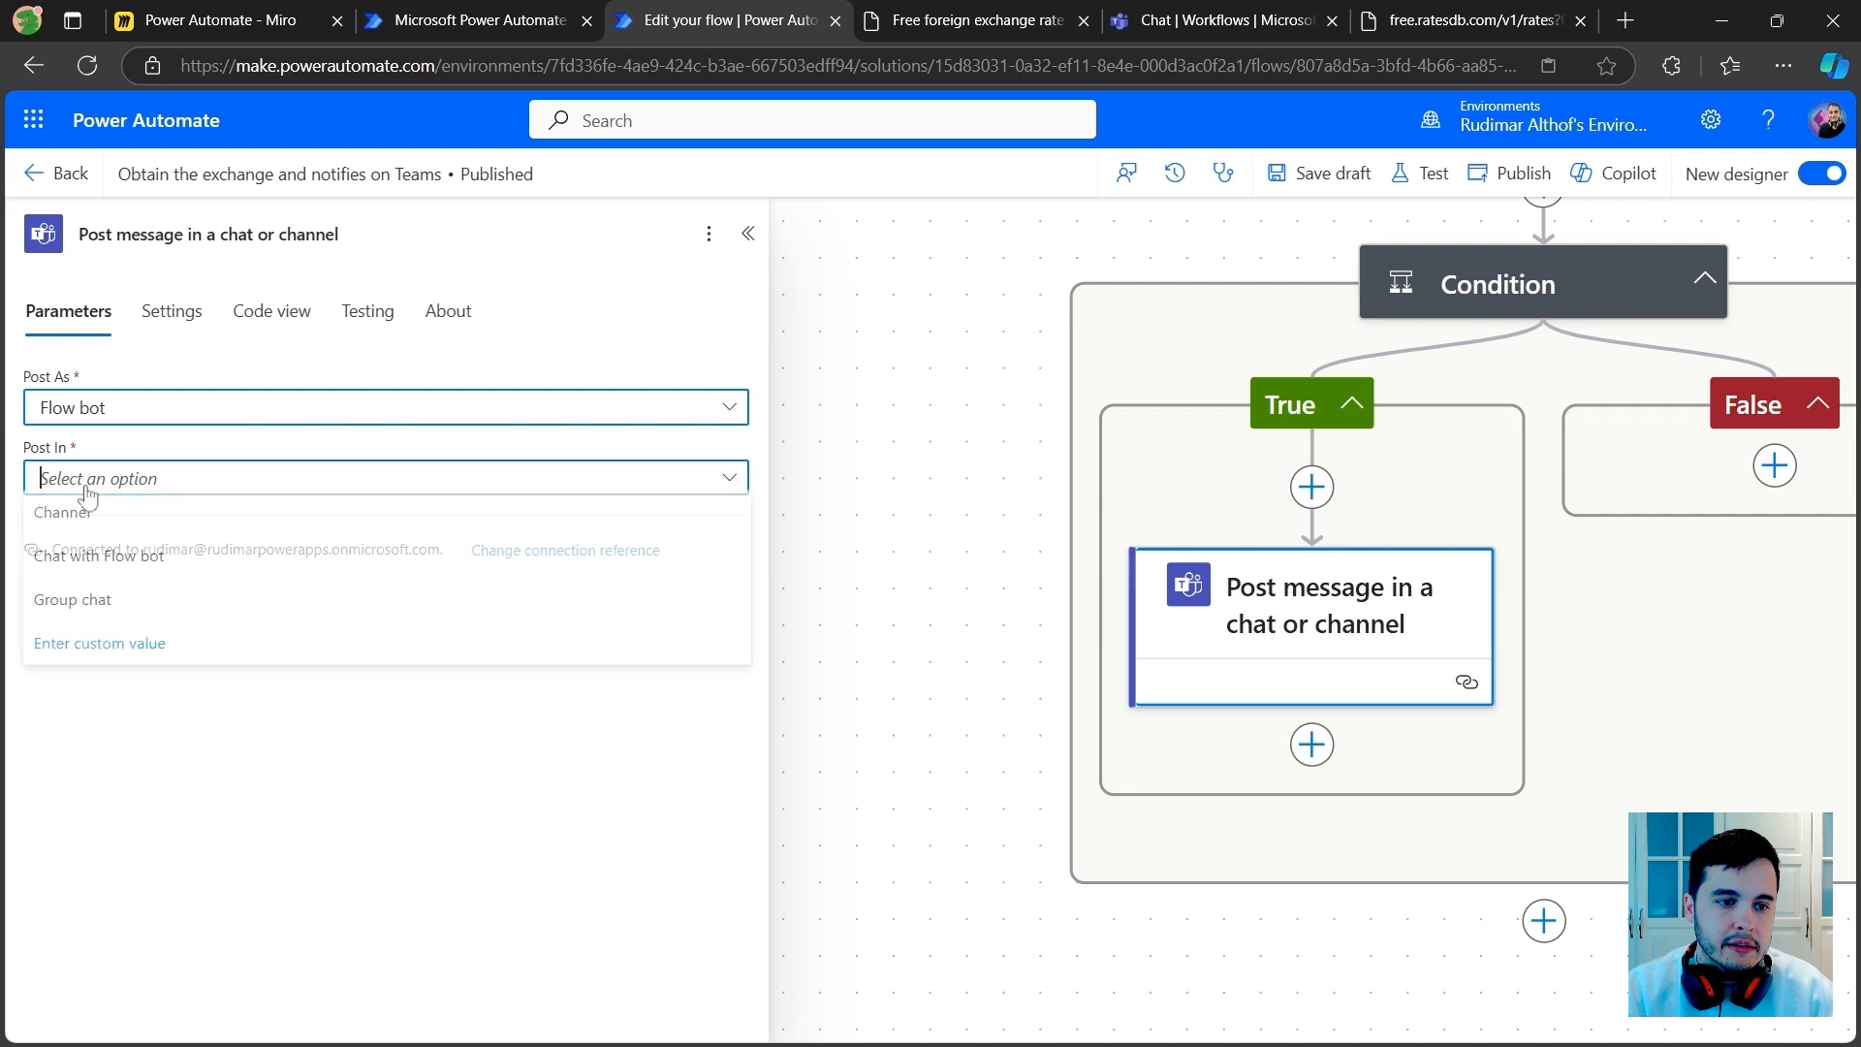
click(85, 576)
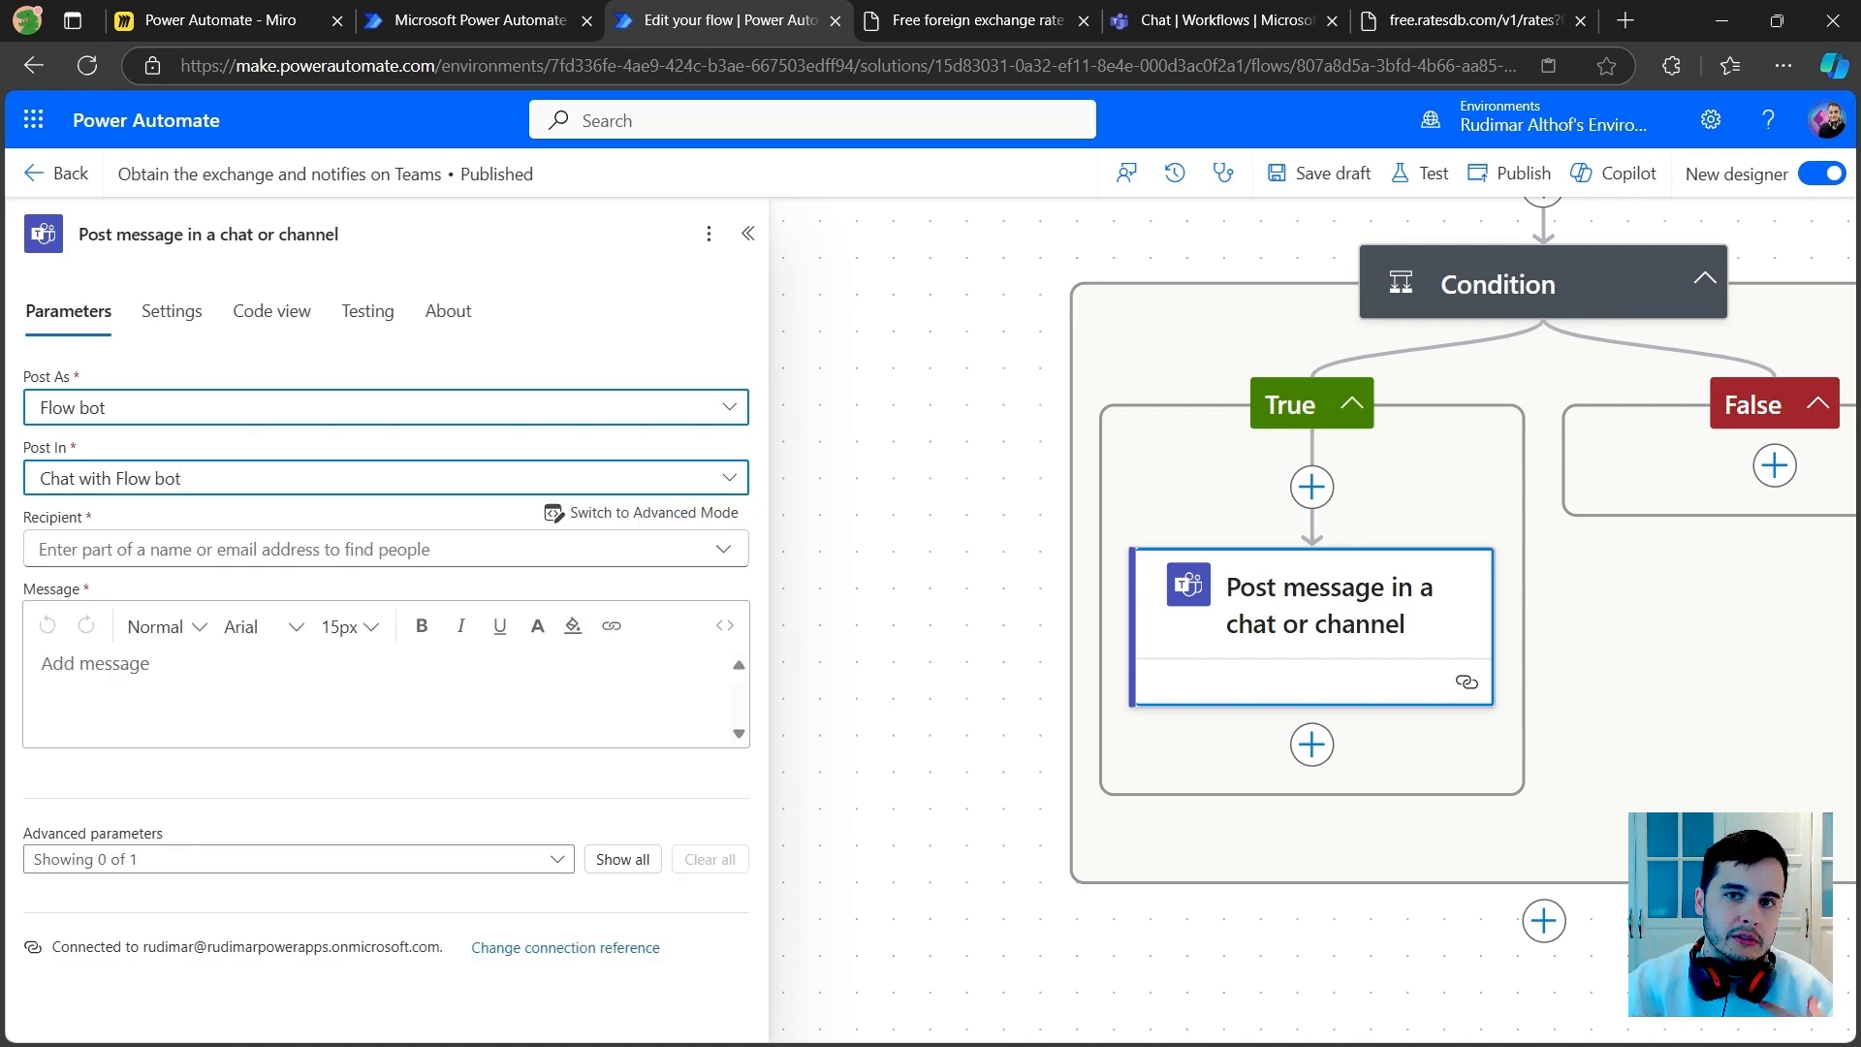
click(276, 549)
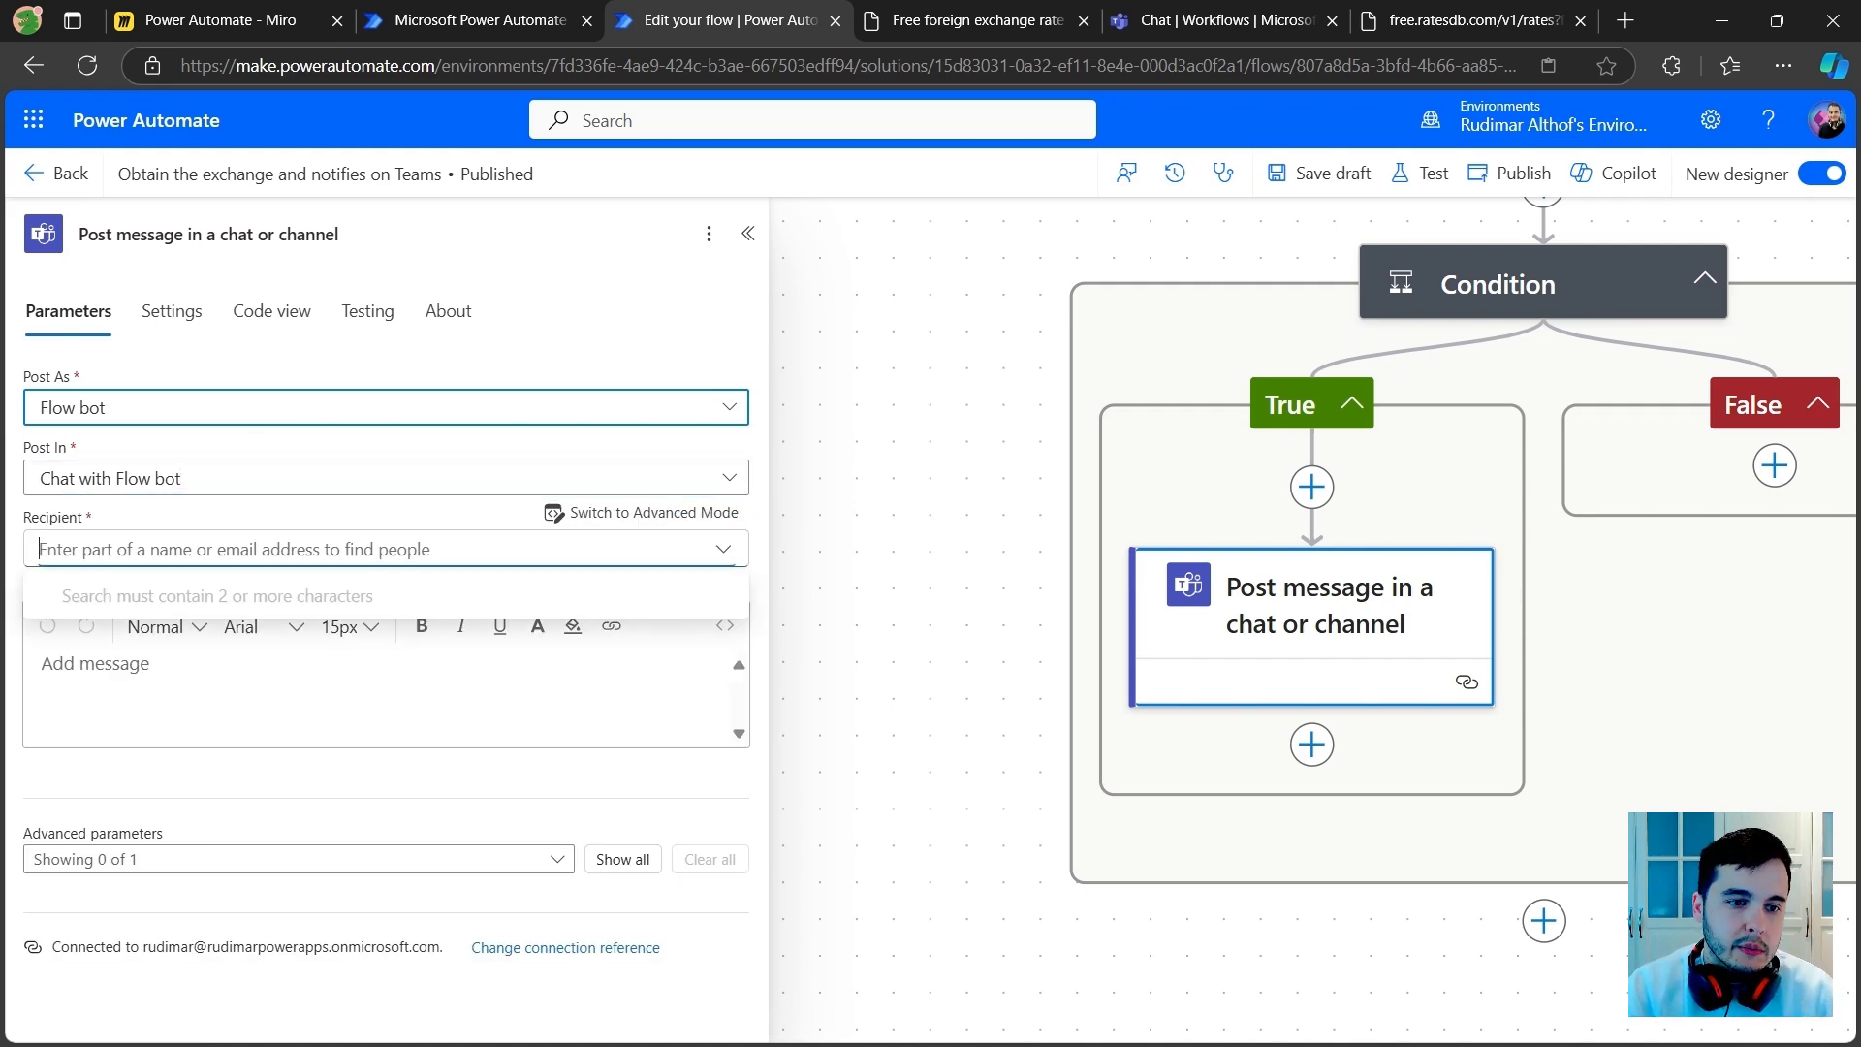
text(rudimar)
click(121, 645)
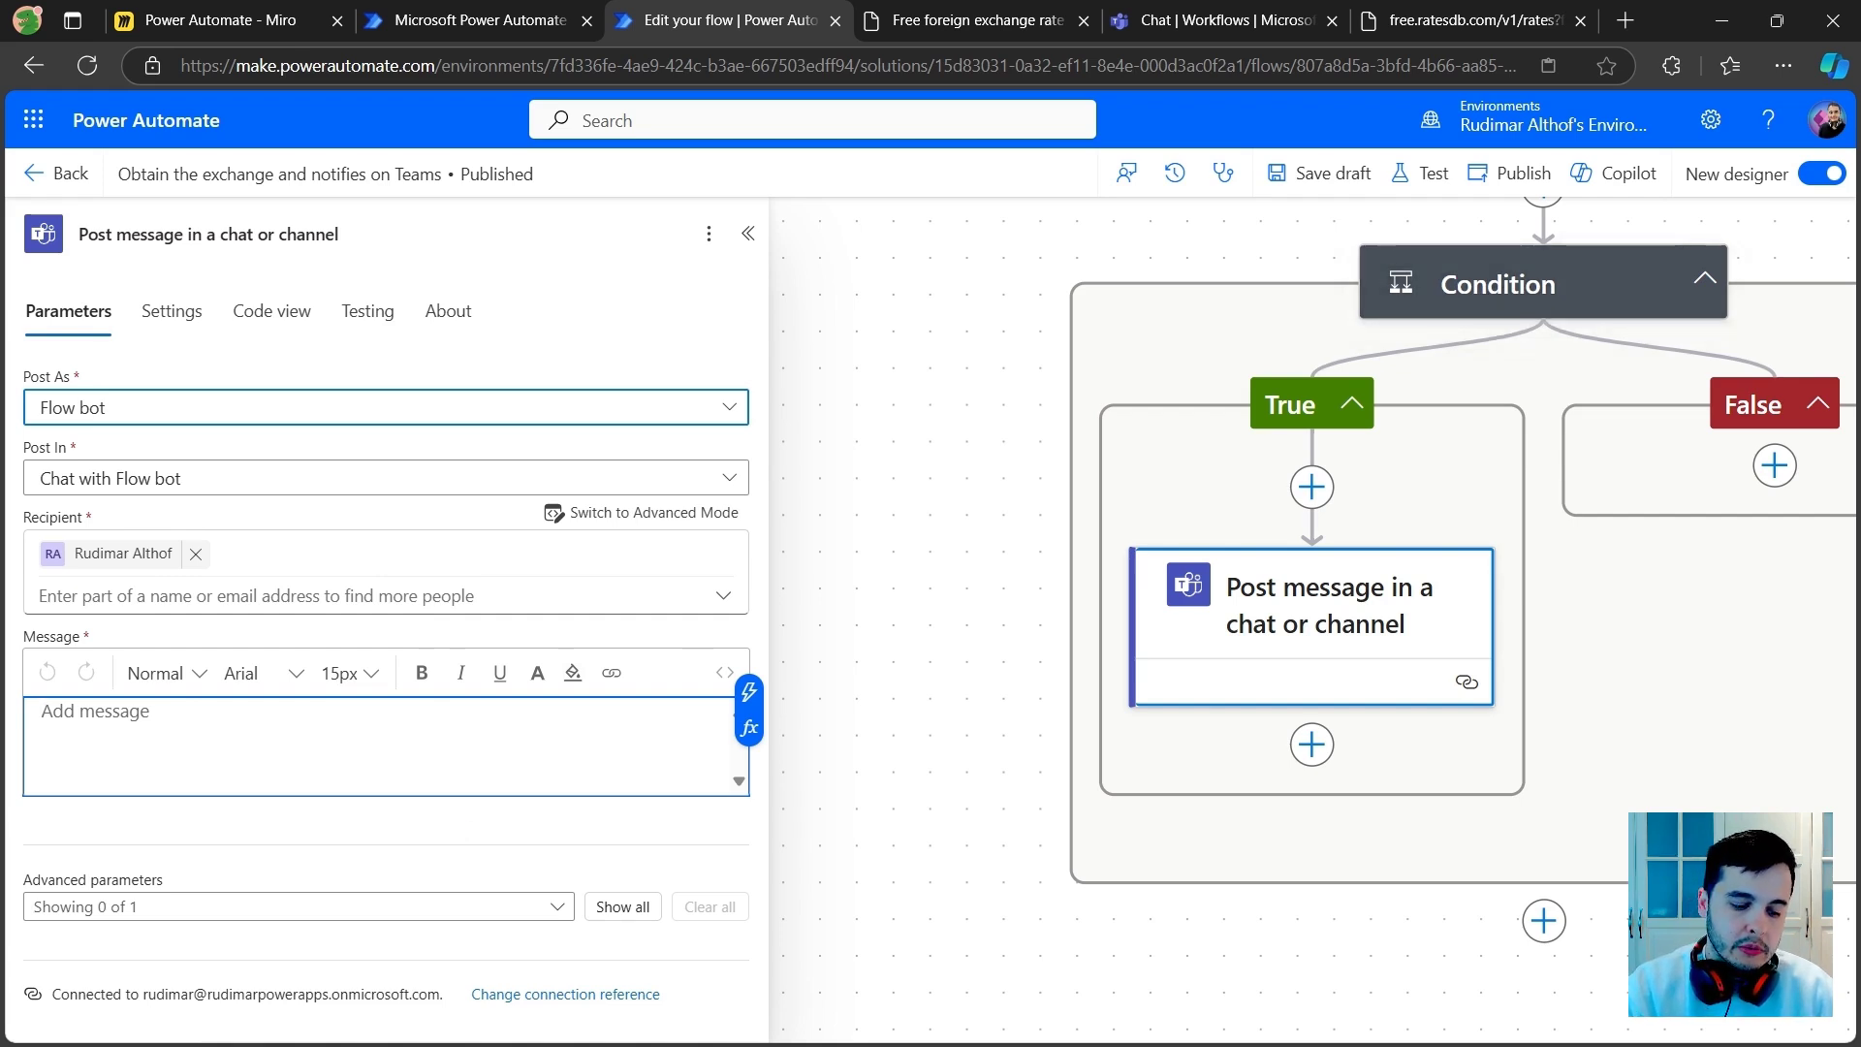
Step: Enter "The EUR to USD rate is:" as the message's first line, followed by the Body USD dynamic value
text(The EUR to)
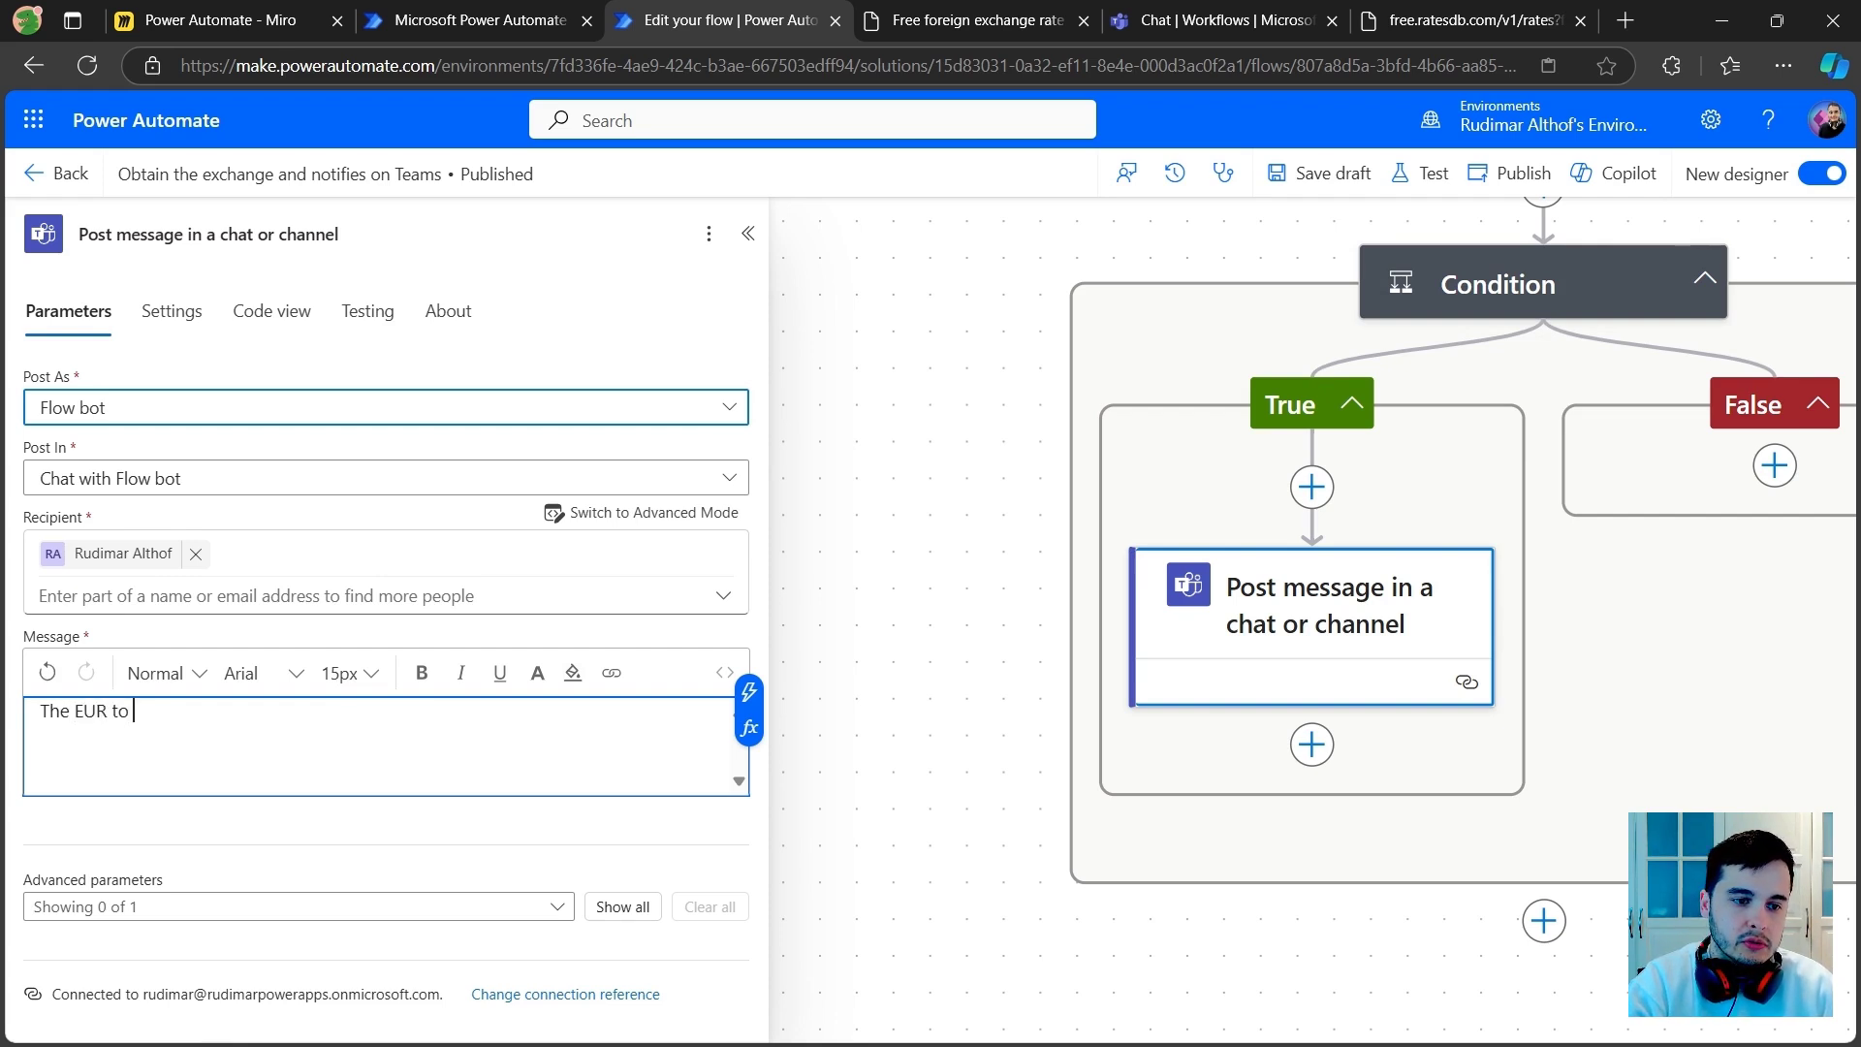
text( USF)
key(BackSpace)
text(D rate is:)
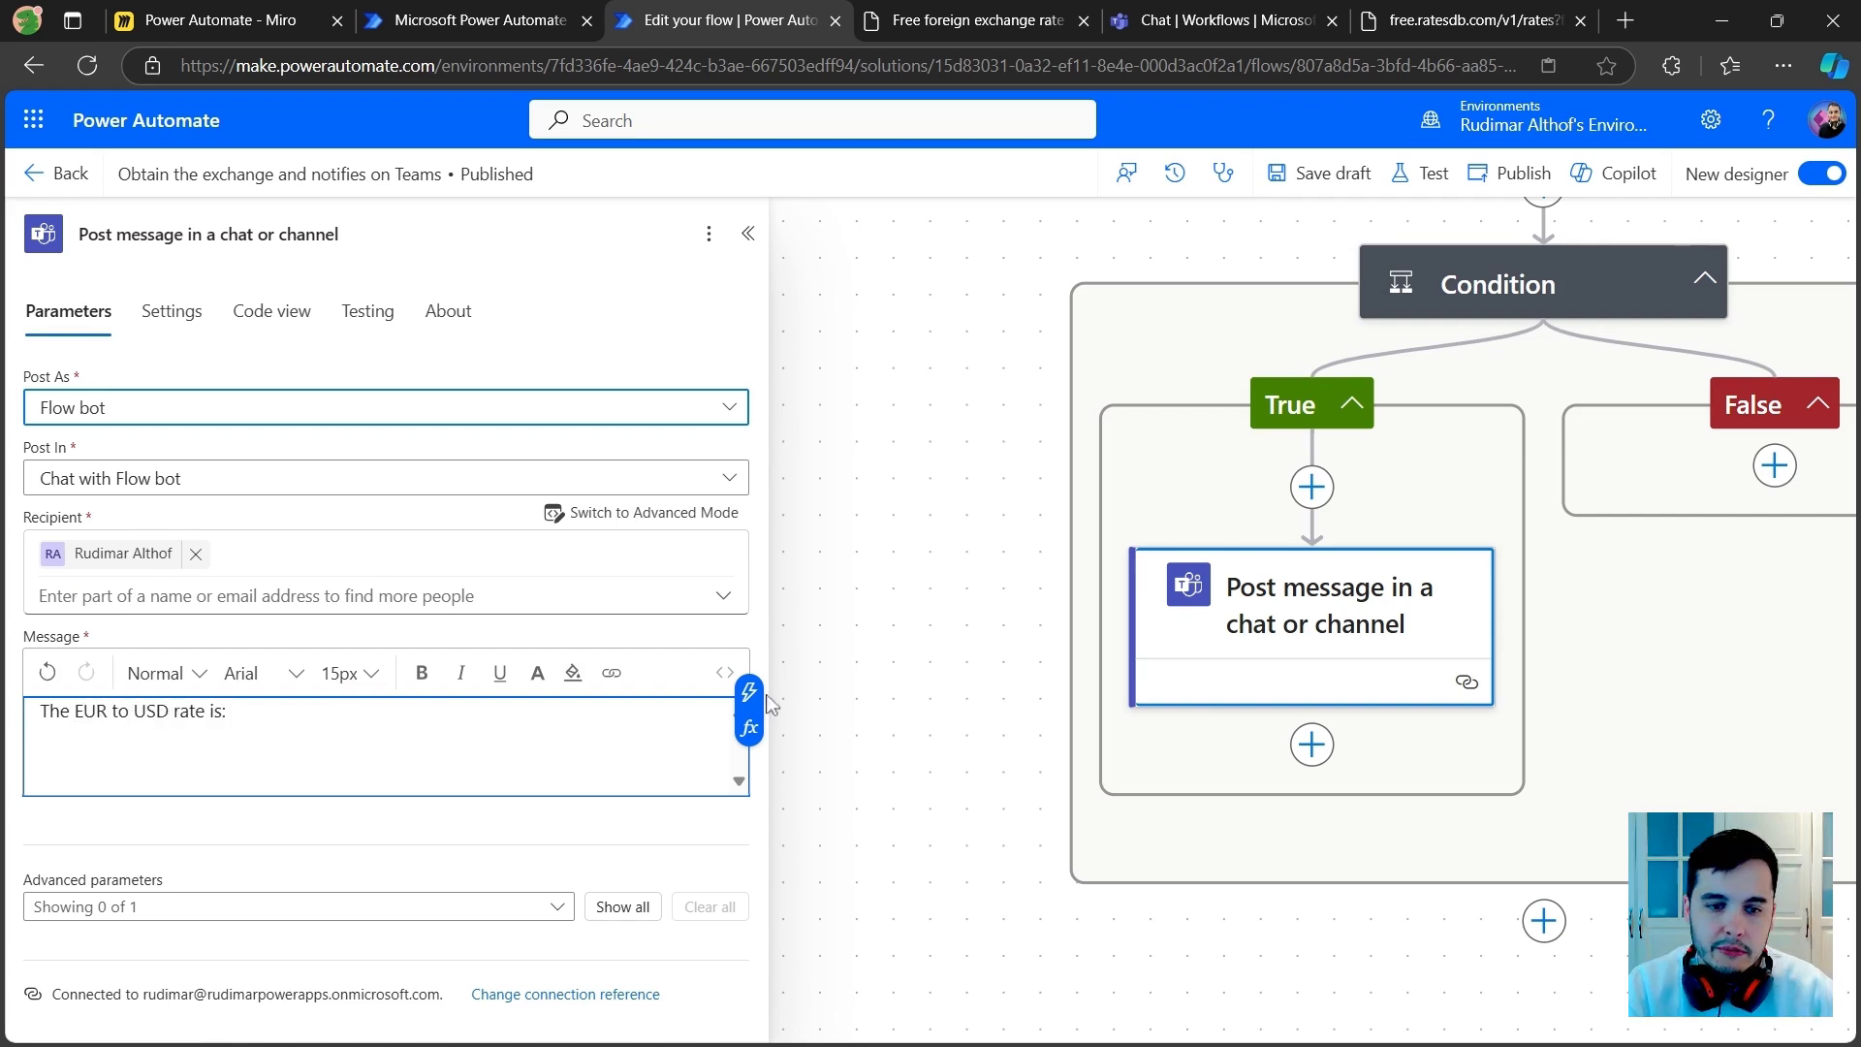
click(749, 691)
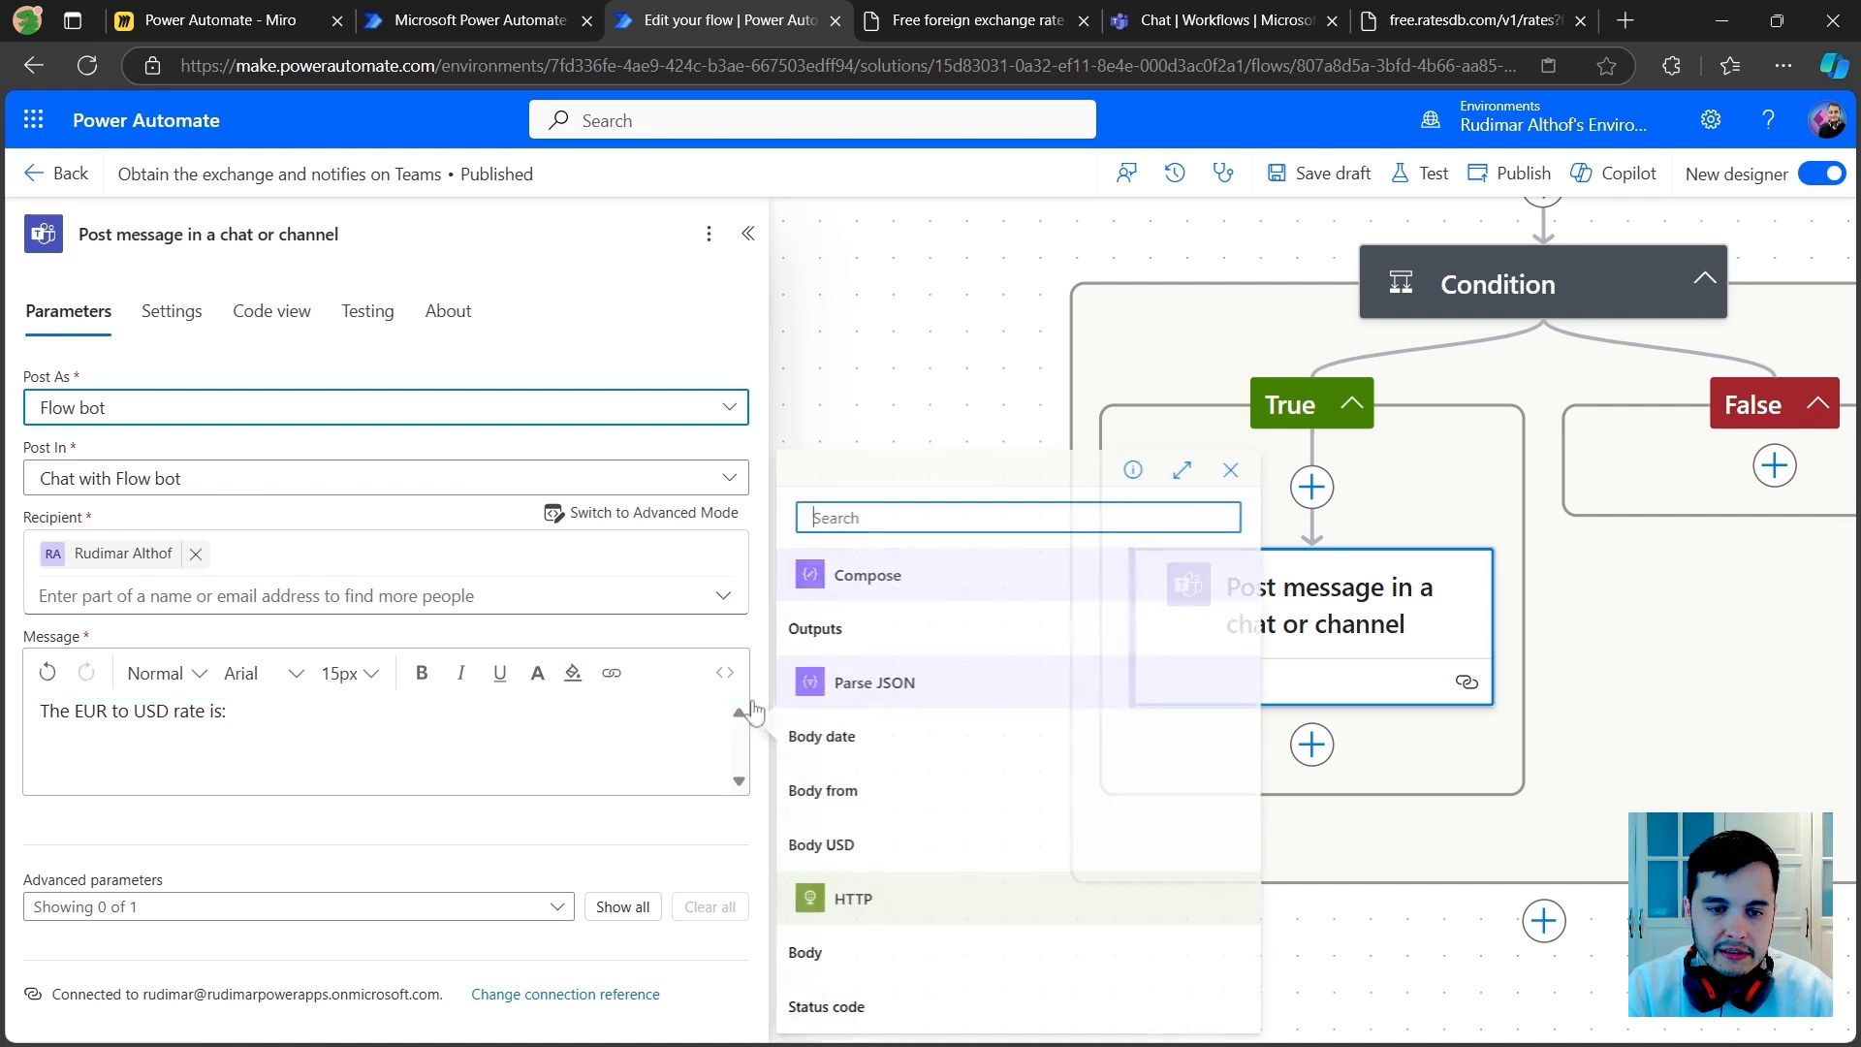
click(883, 845)
Step: Add a second message line reading "It's time to buy the missing items from stock."
key(Return)
text(Toi)
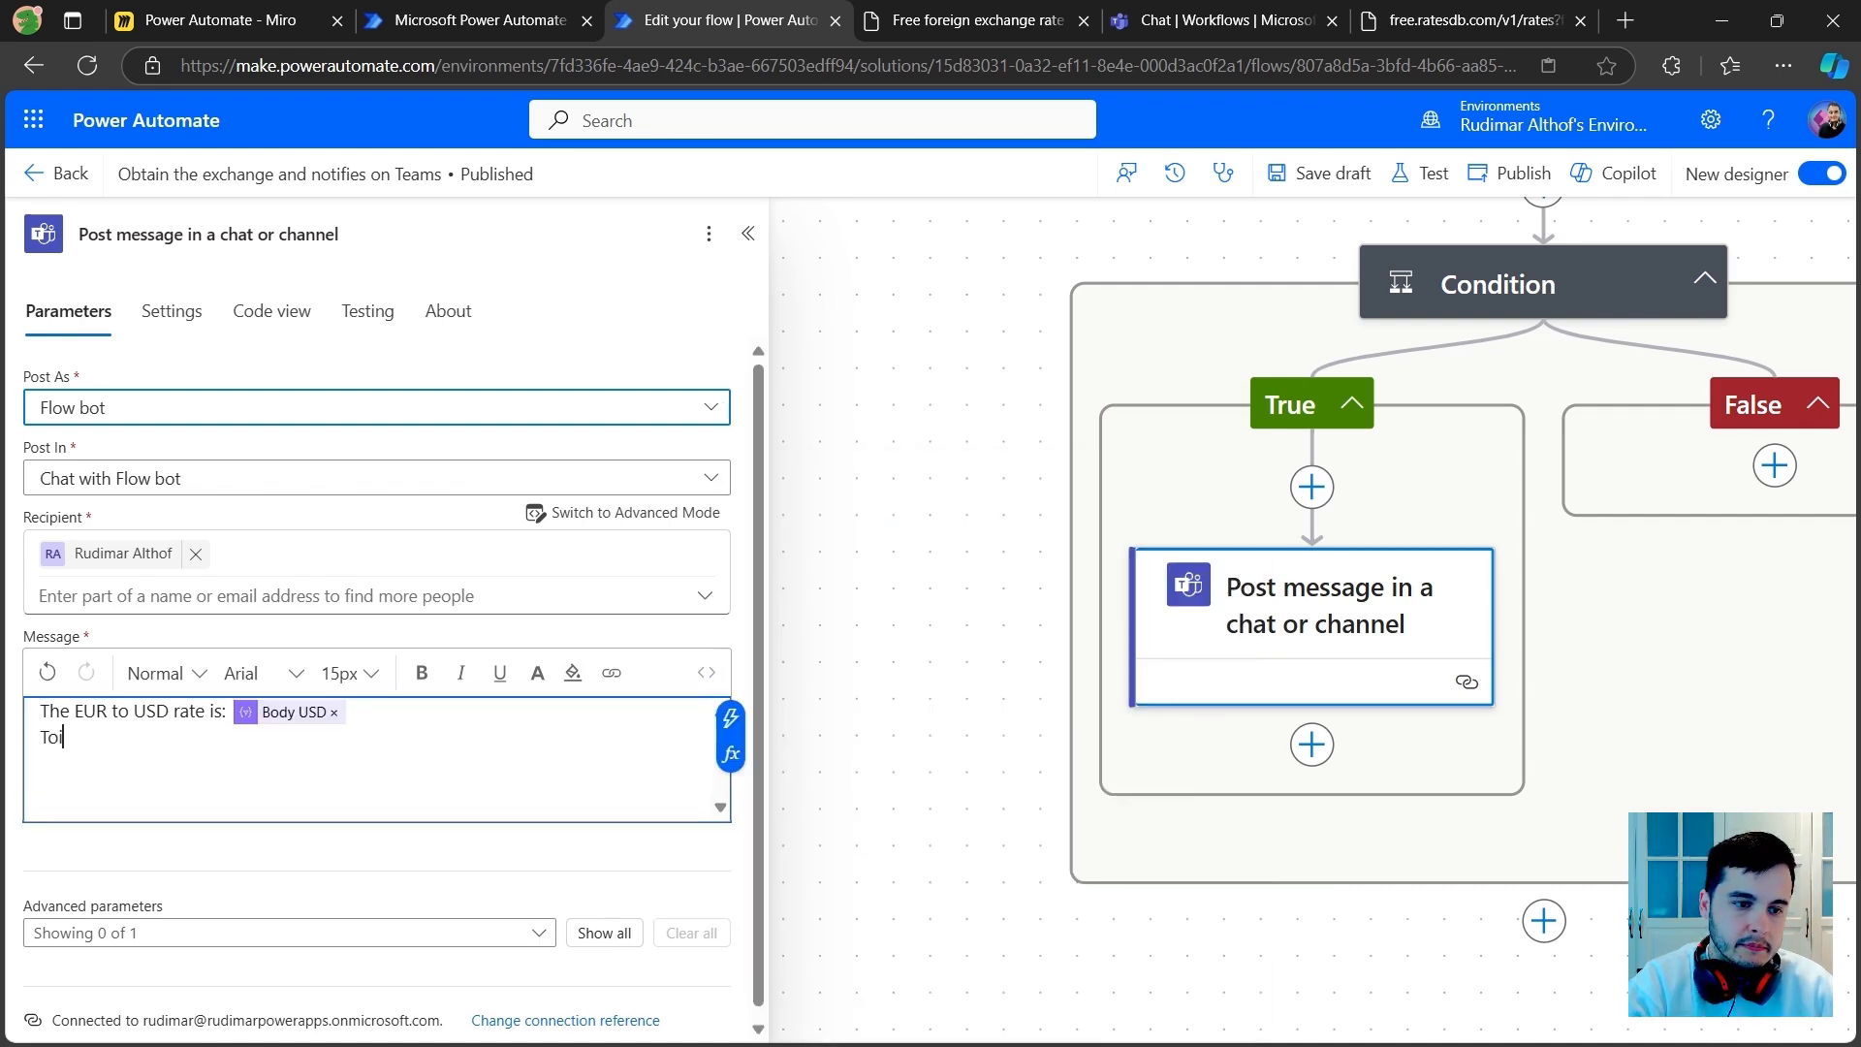
key(BackSpace)
key(BackSpace)
key(BackSpace)
text(It's time to buy t)
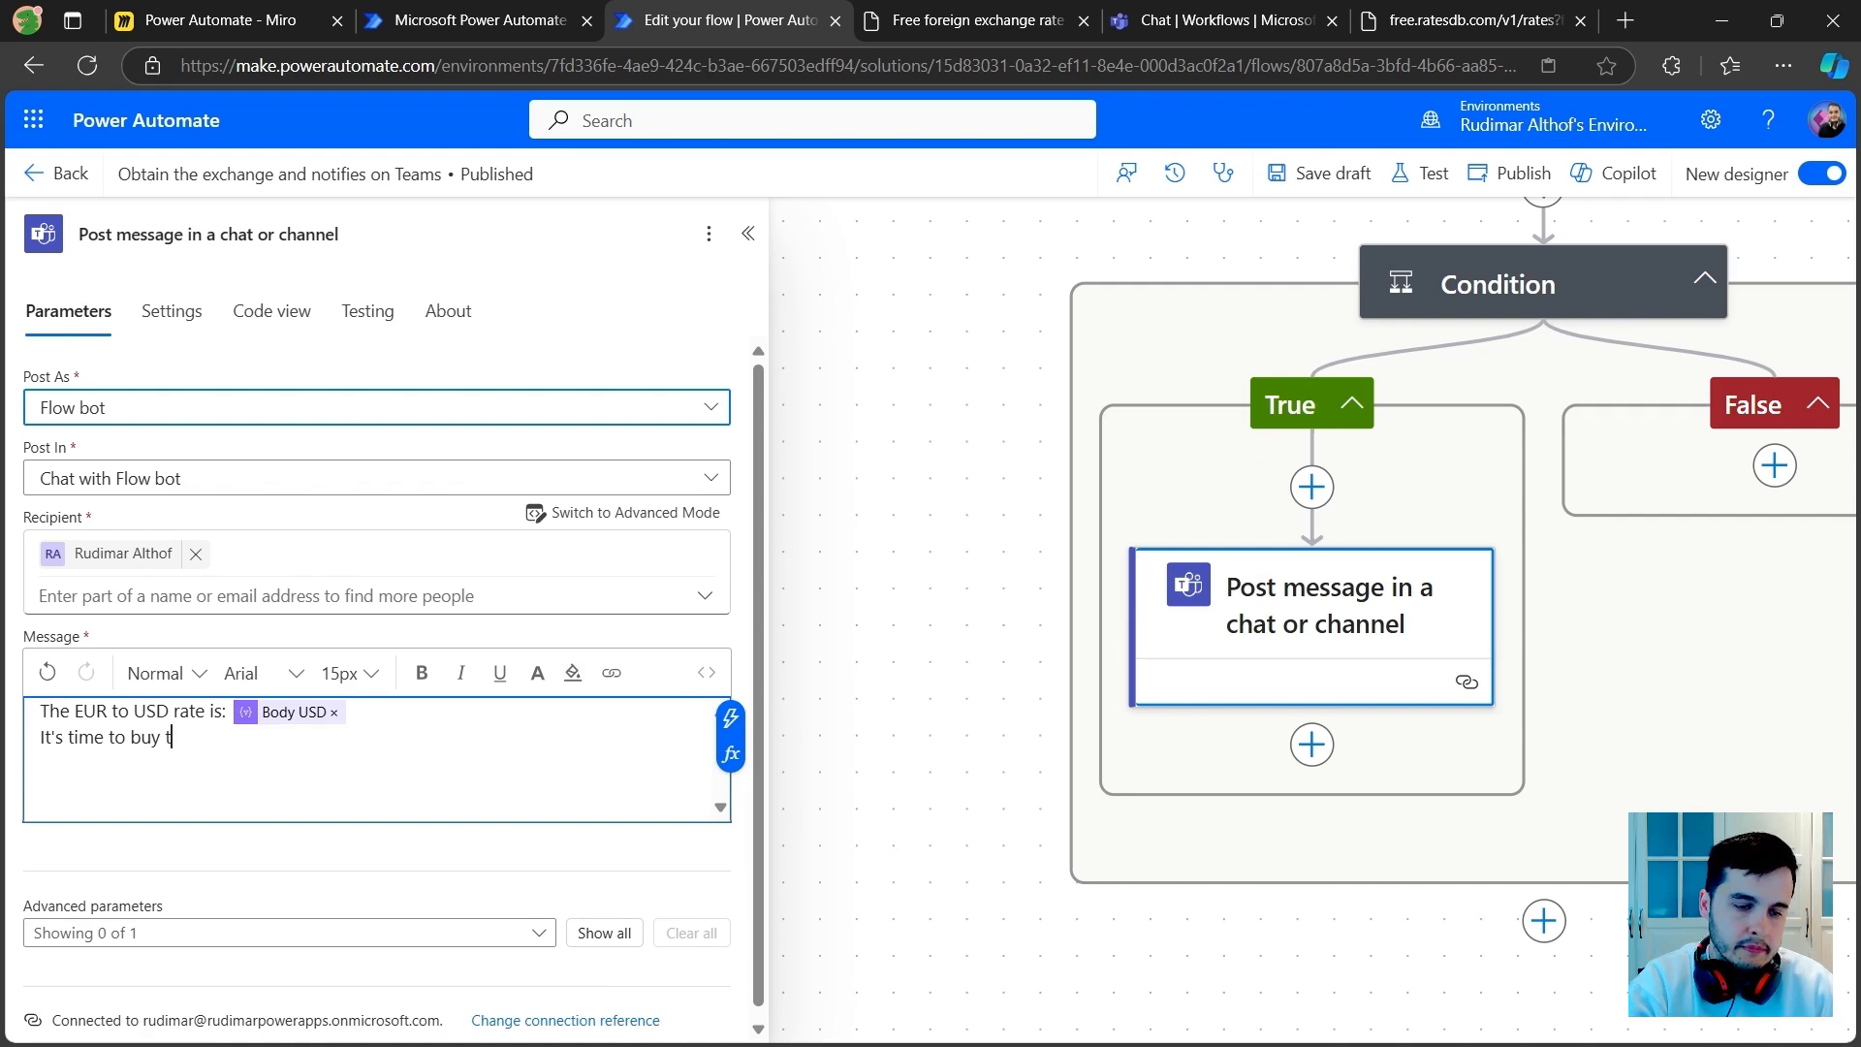
text(he missing items from)
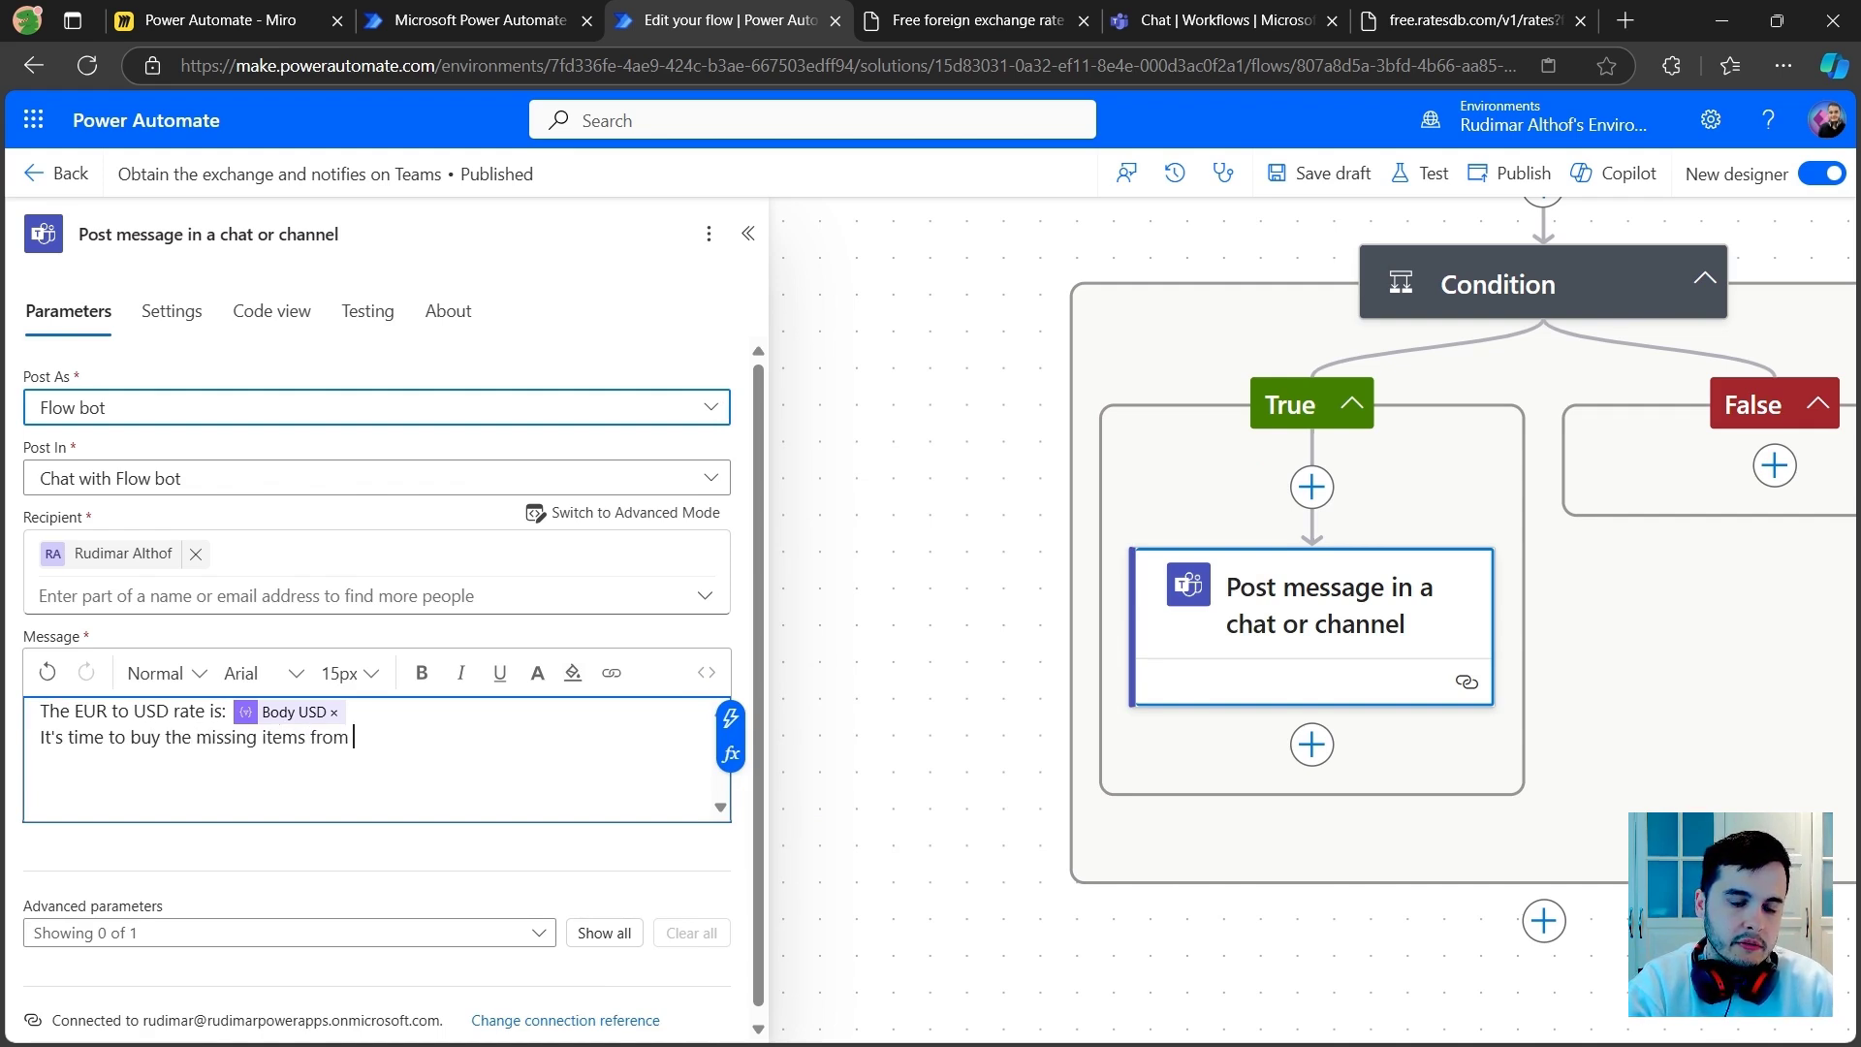
text( stock.)
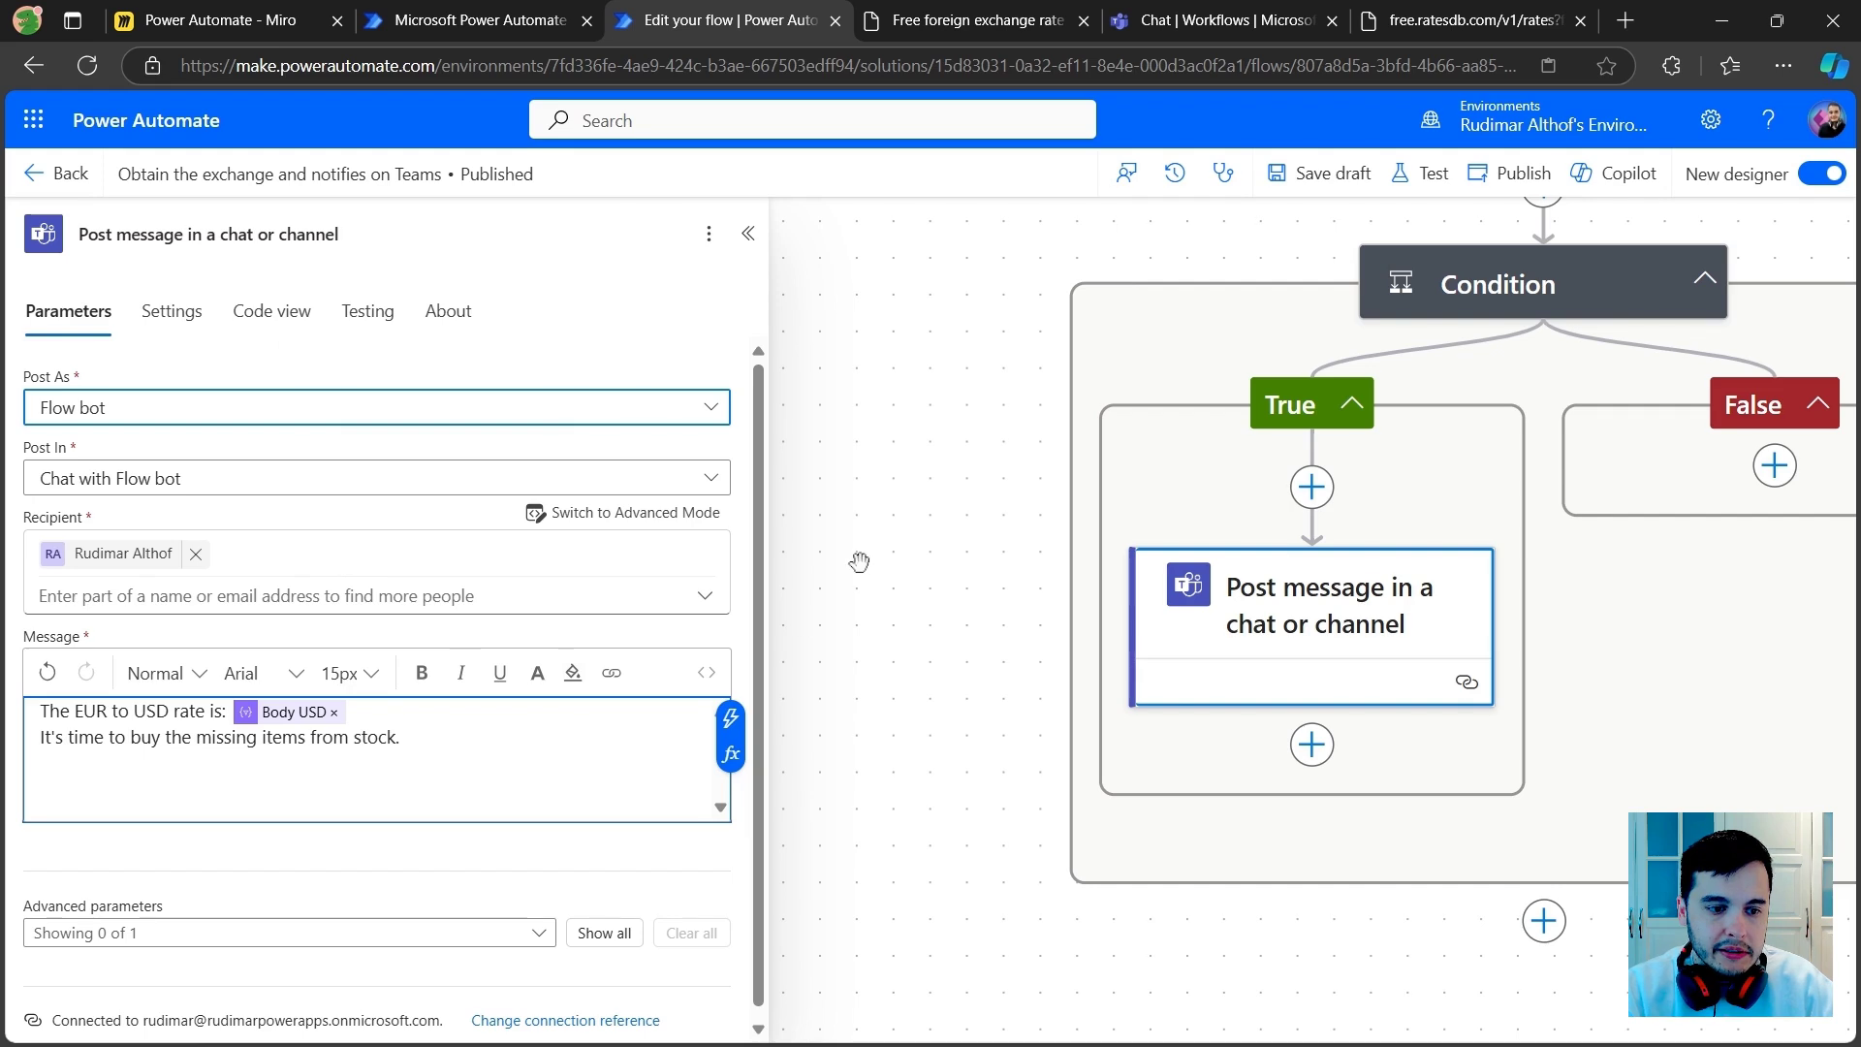
drag(909, 582, 669, 603)
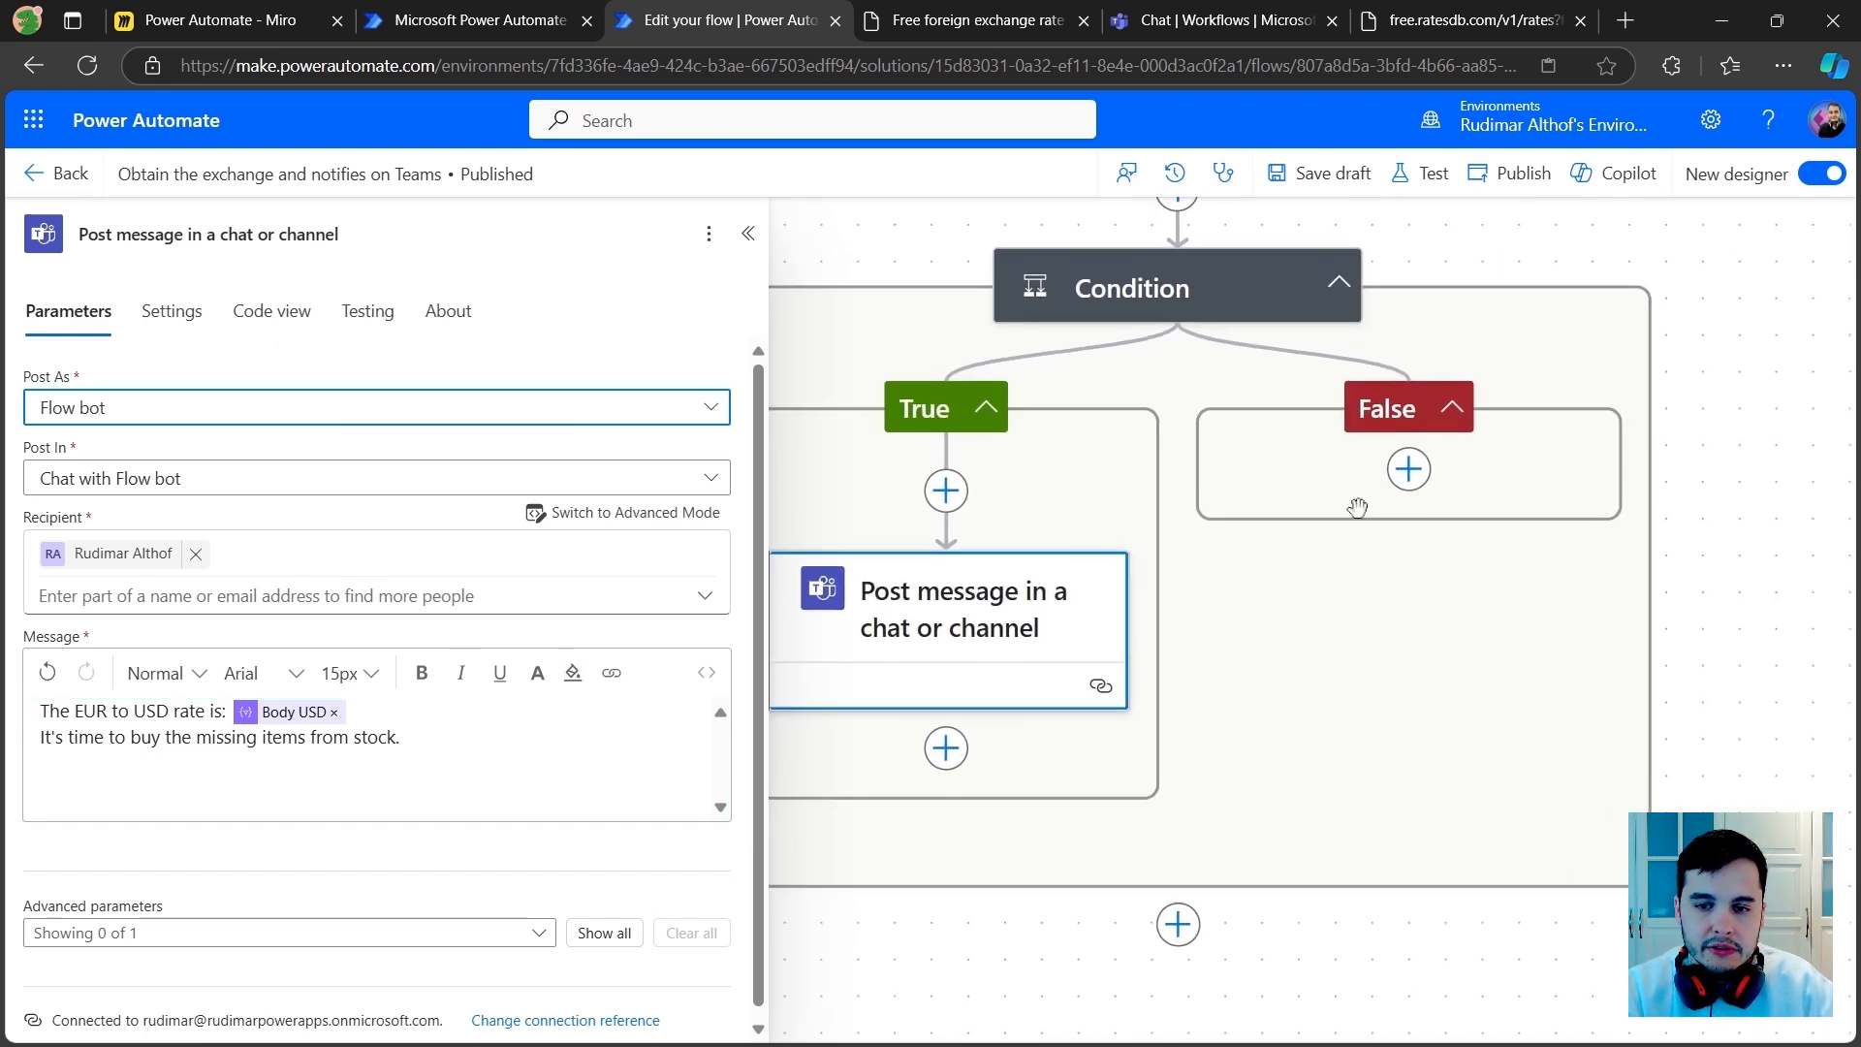
click(748, 233)
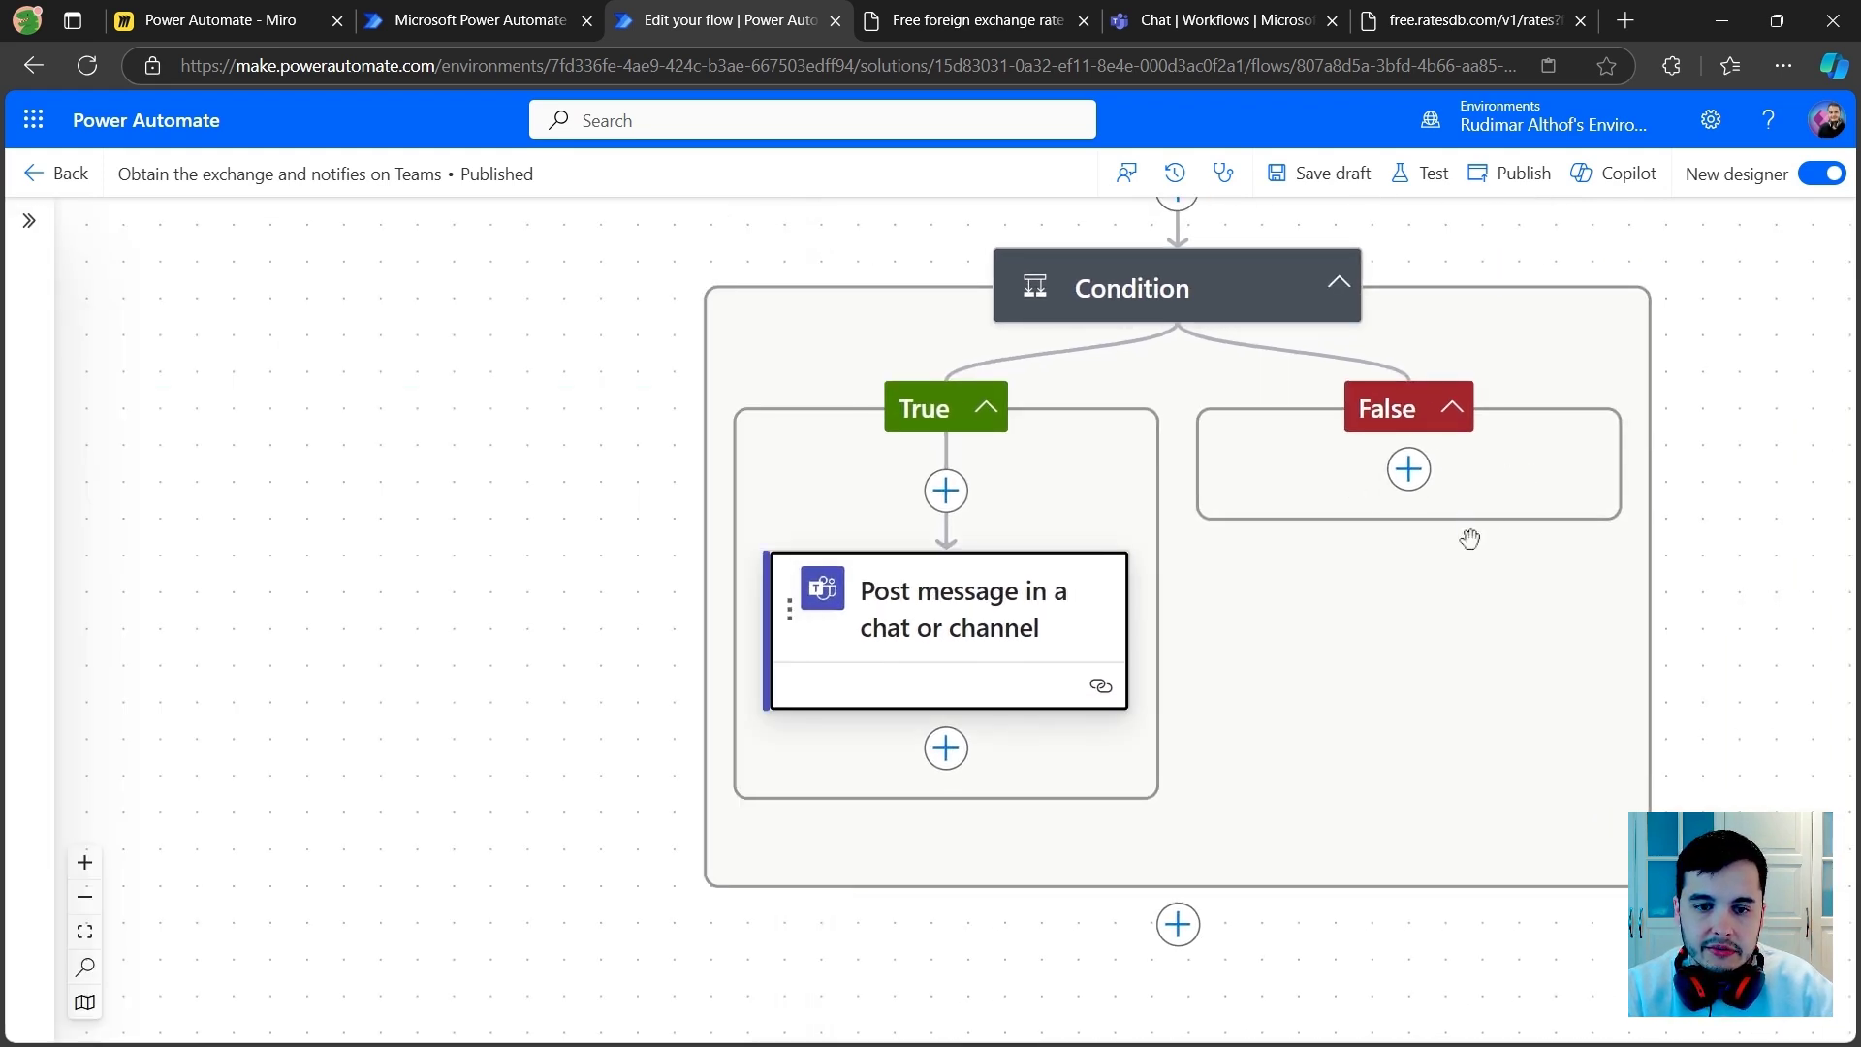
Step: Copy the True branch's Teams message action and paste it into the False branch
click(1023, 628)
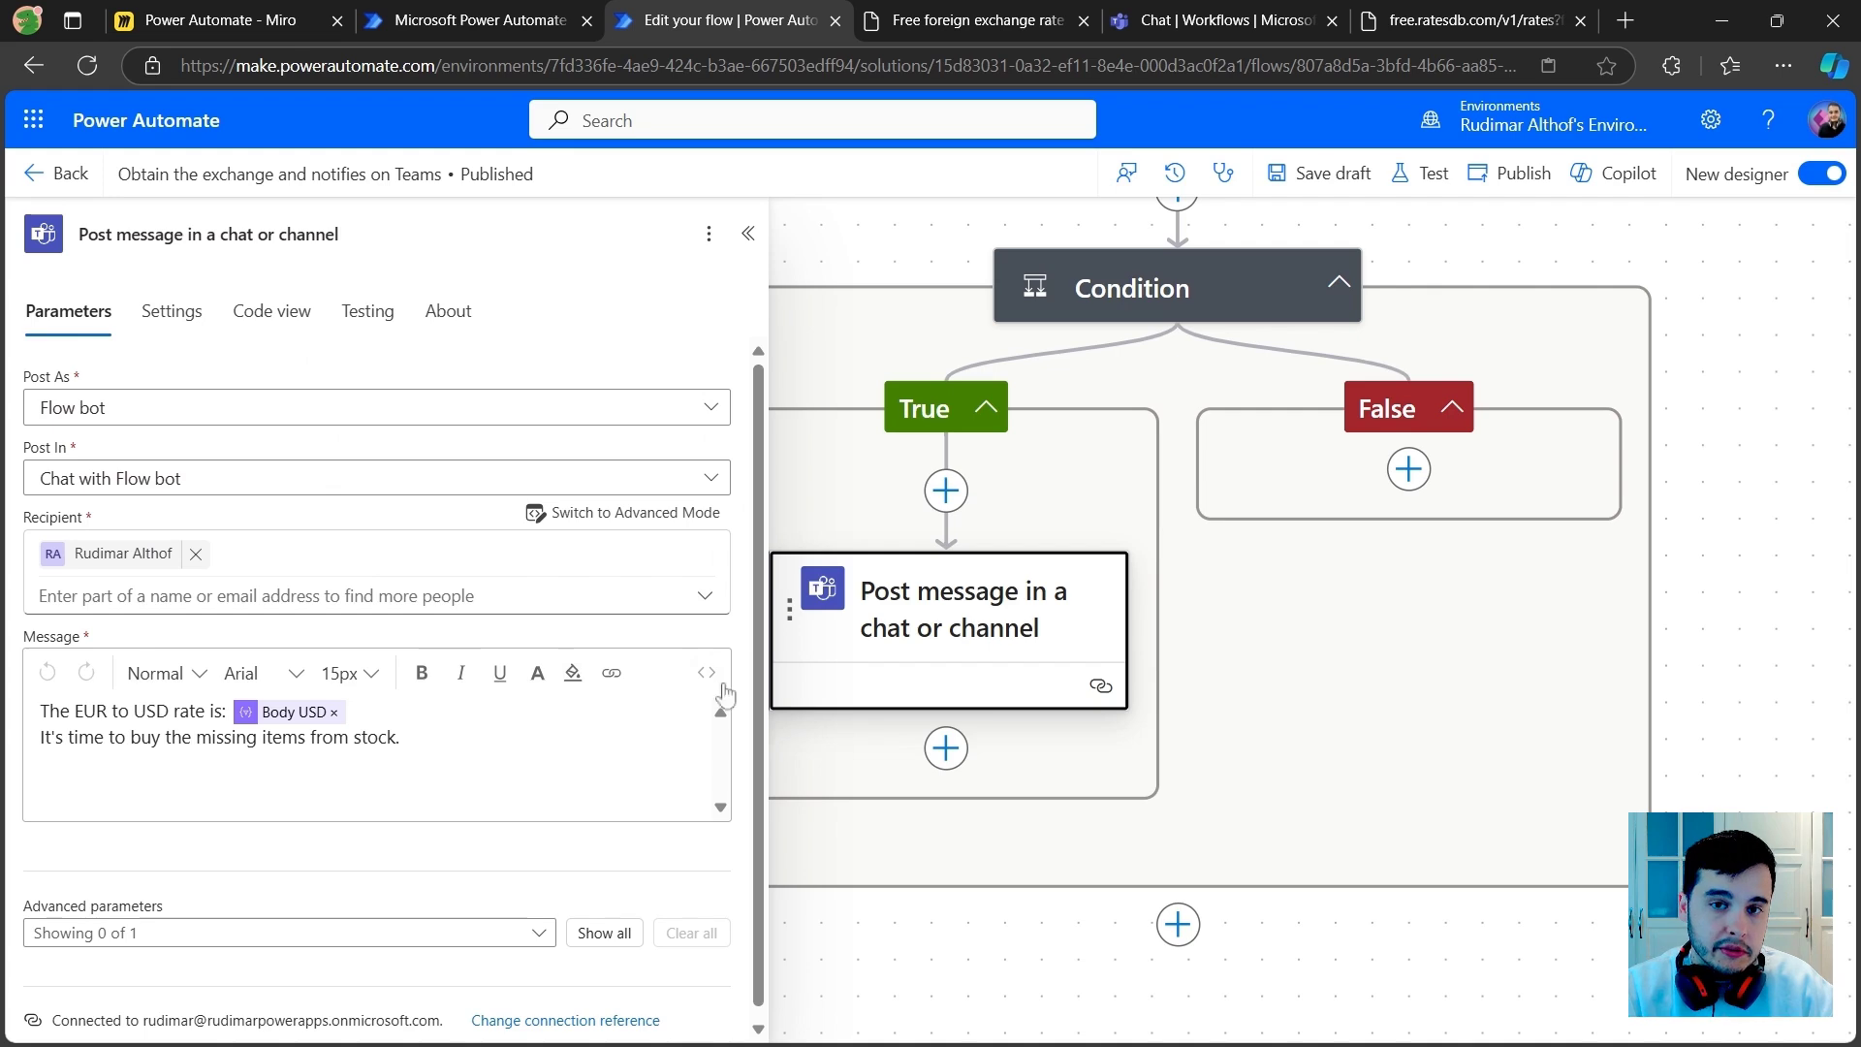
click(747, 232)
right_click(988, 615)
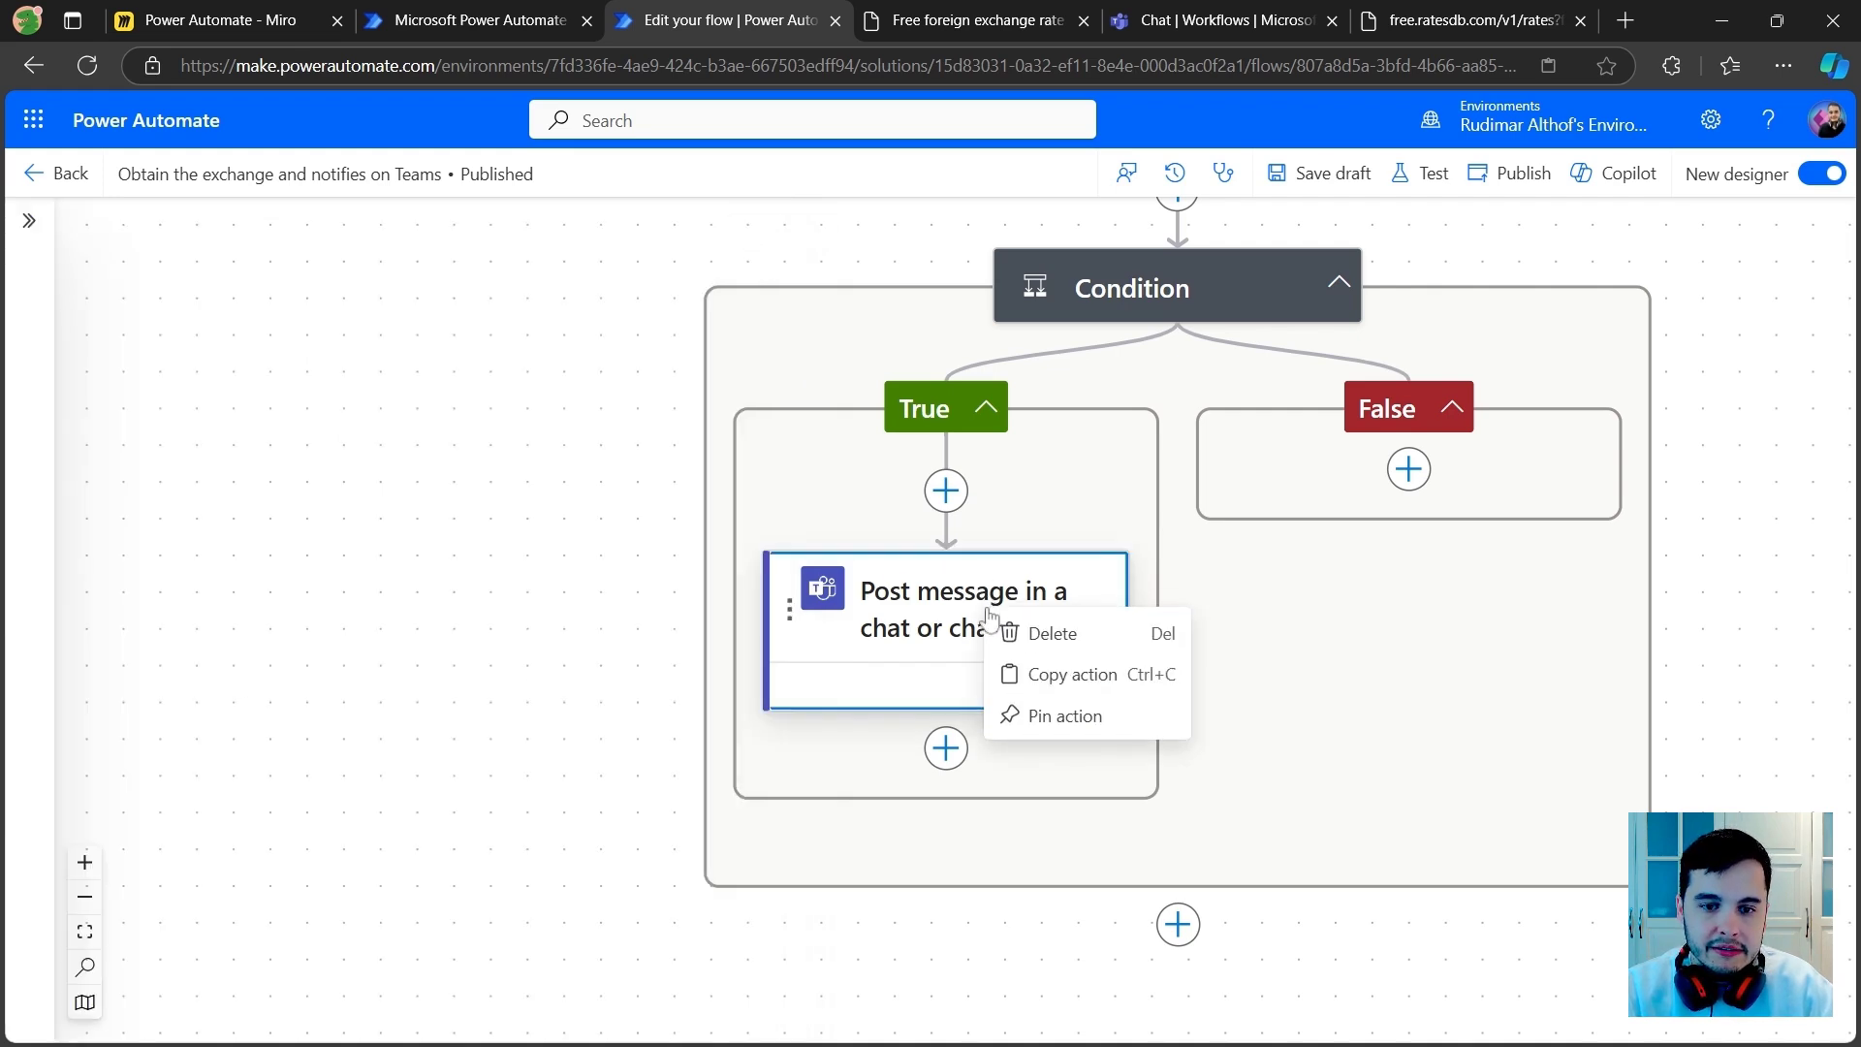
click(1063, 672)
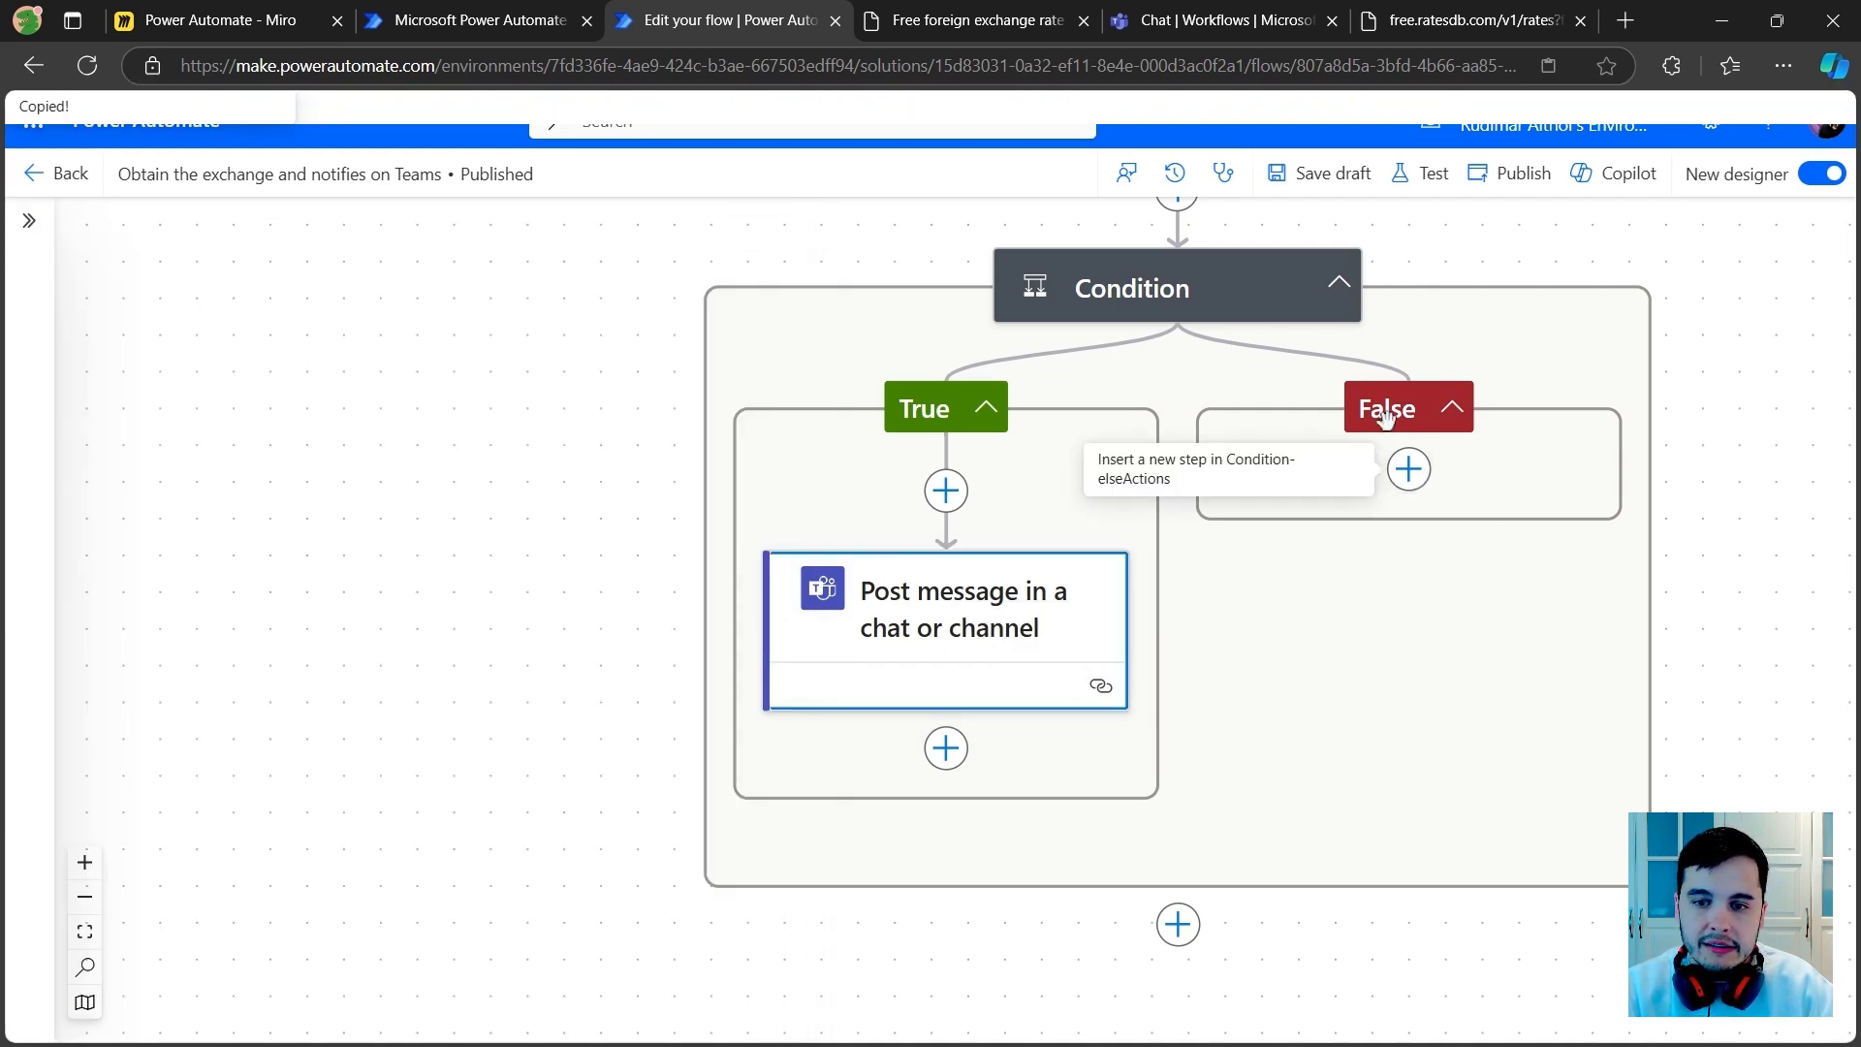
click(1408, 470)
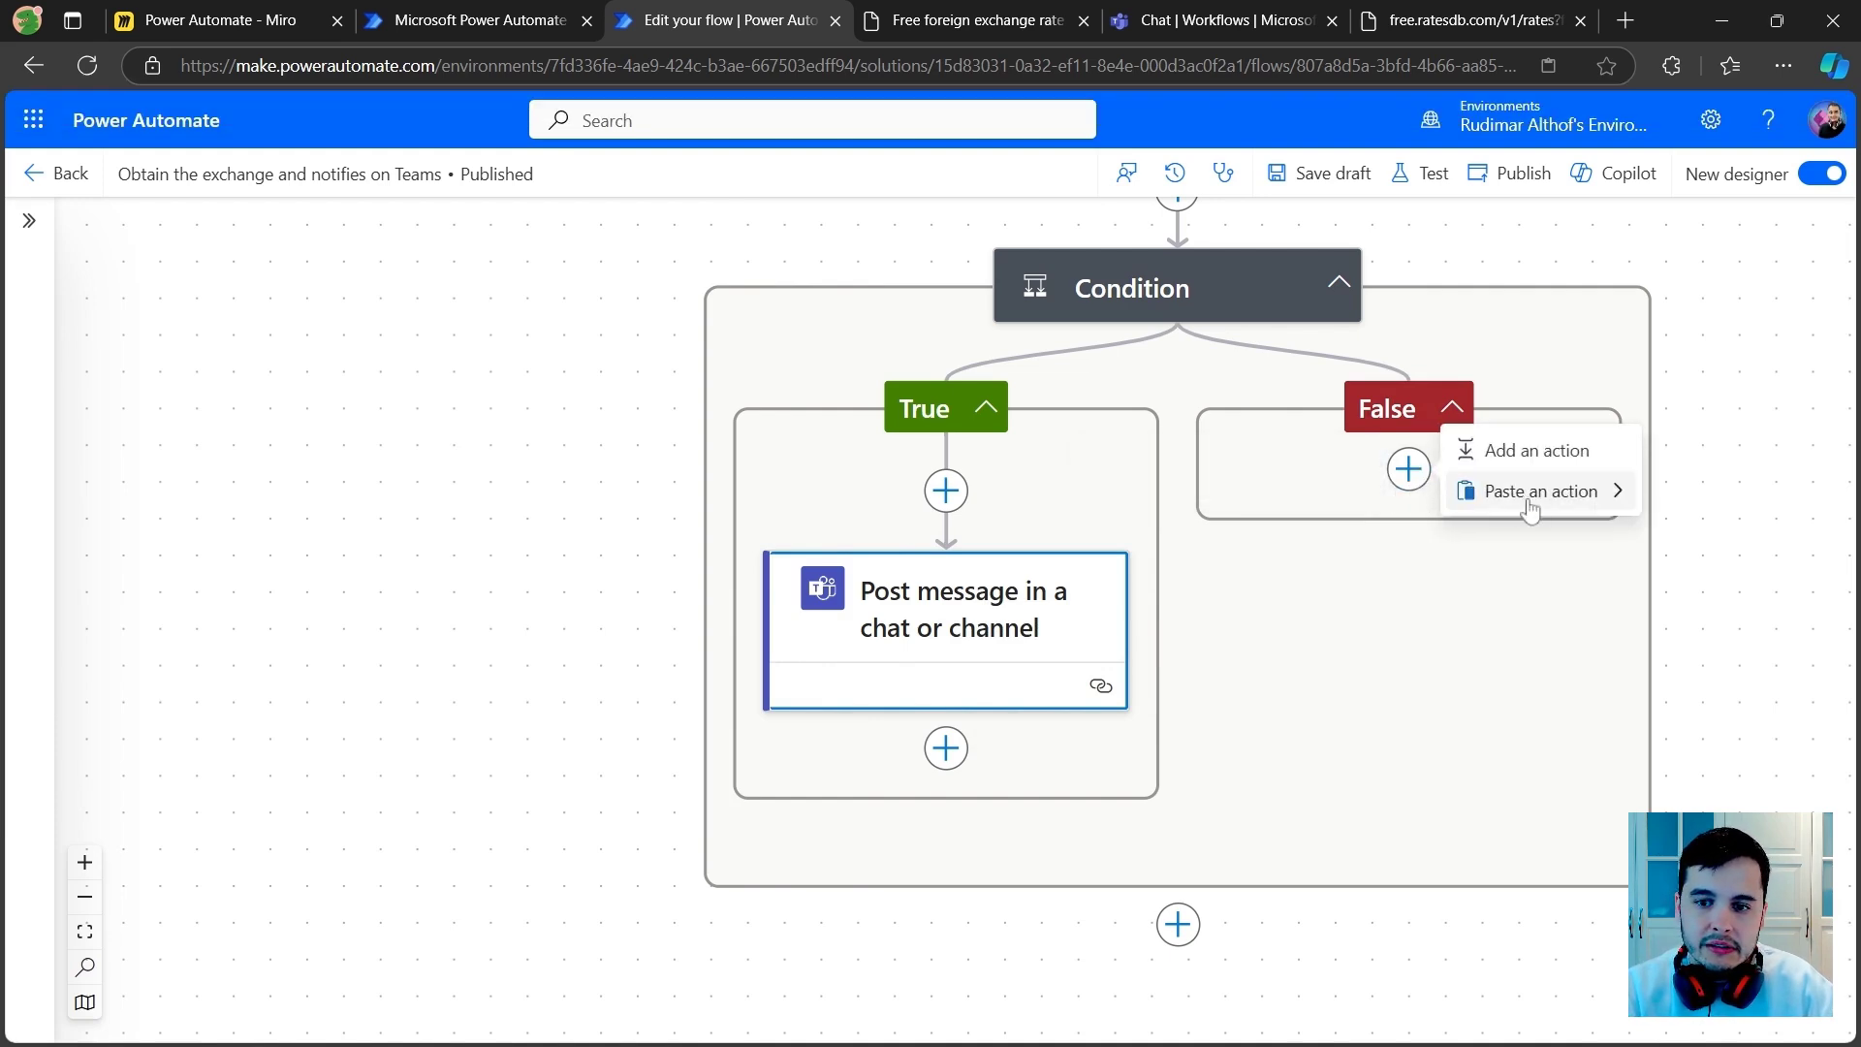
mouse_move(1528, 490)
click(1712, 494)
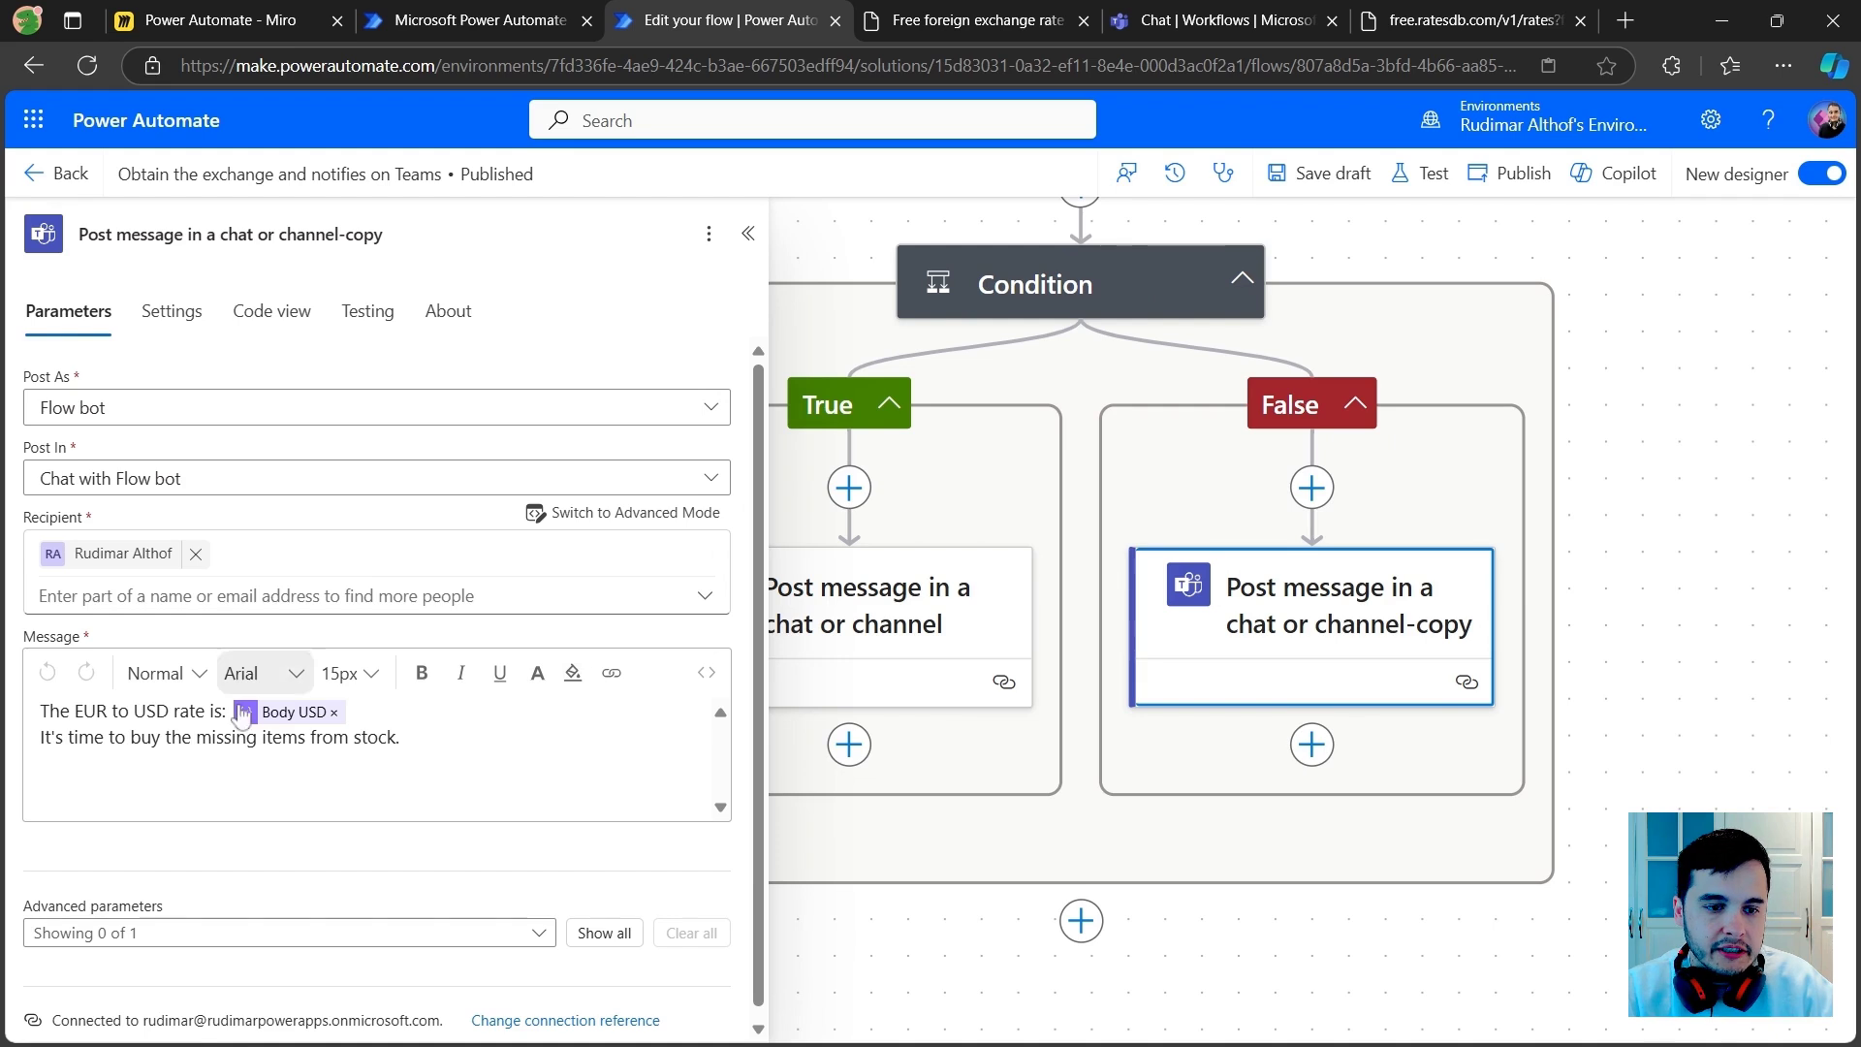
Step: Replace the second line of the False branch's Teams message with "Let's wait a little more."
drag(40, 710, 347, 711)
click(399, 737)
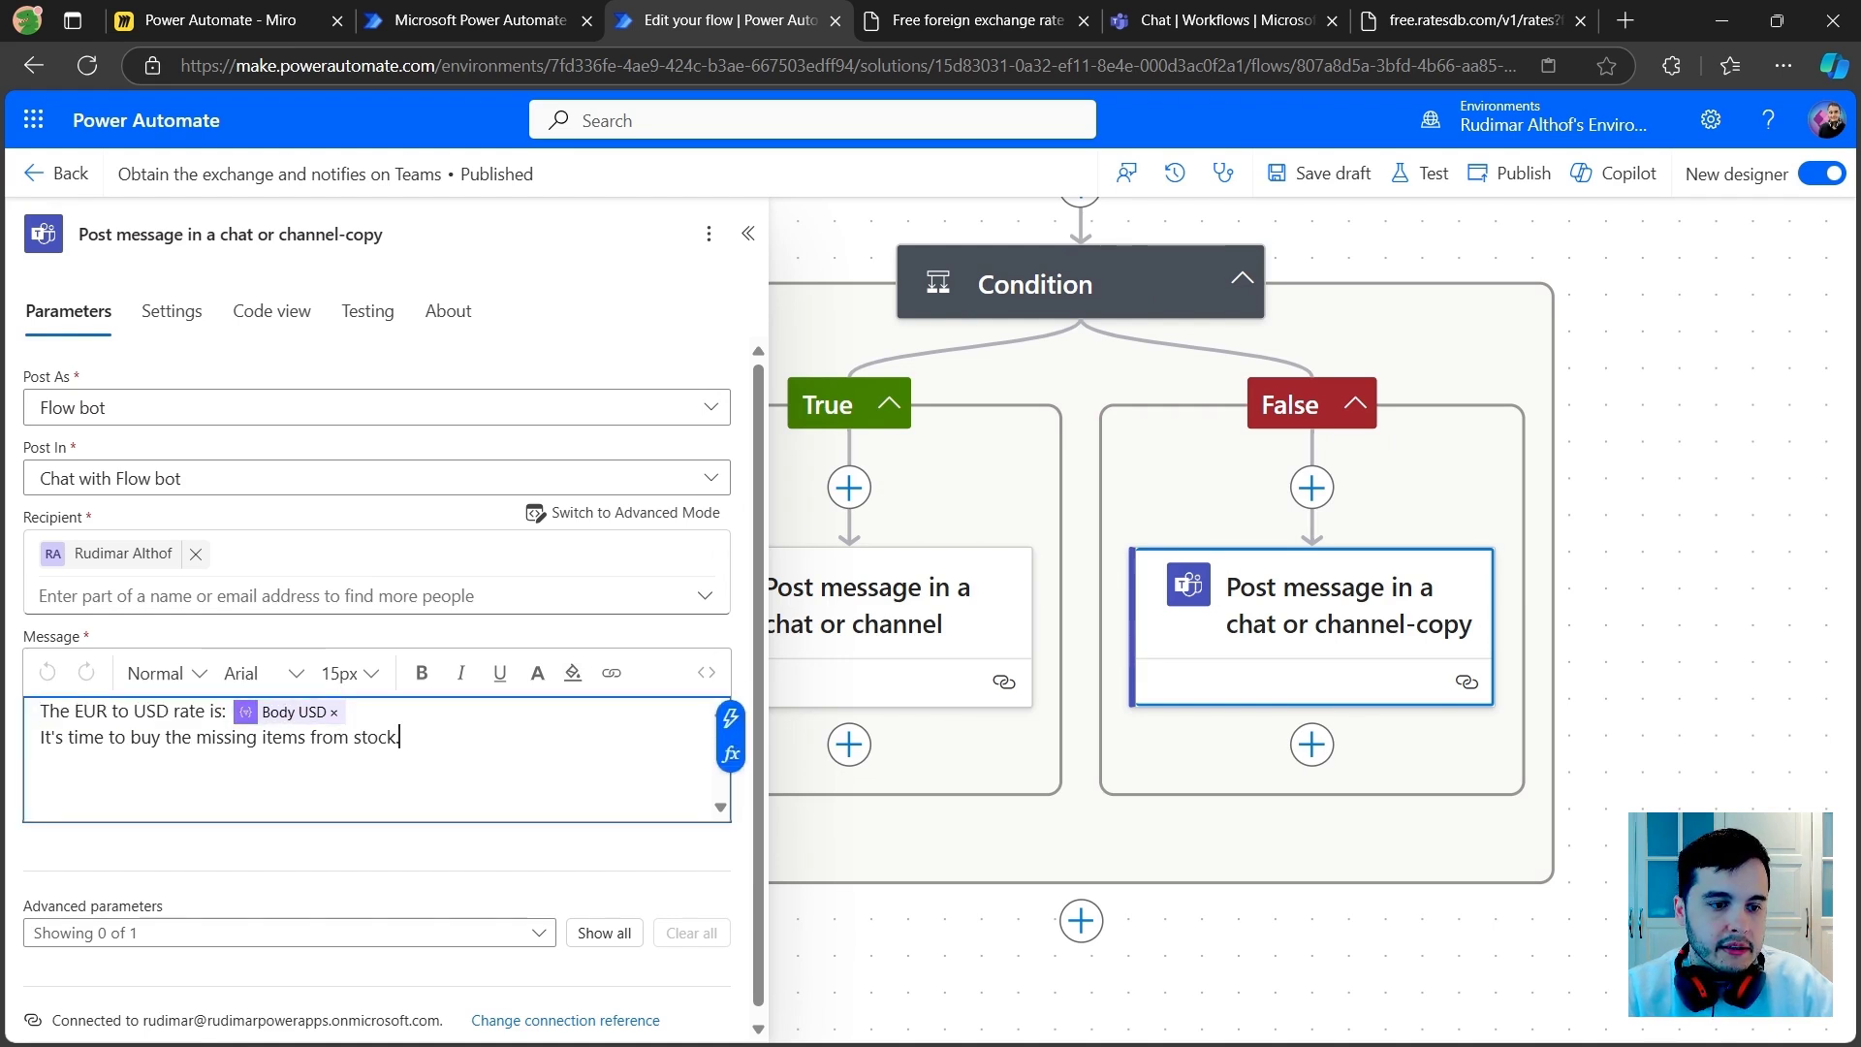
drag(400, 737, 54, 737)
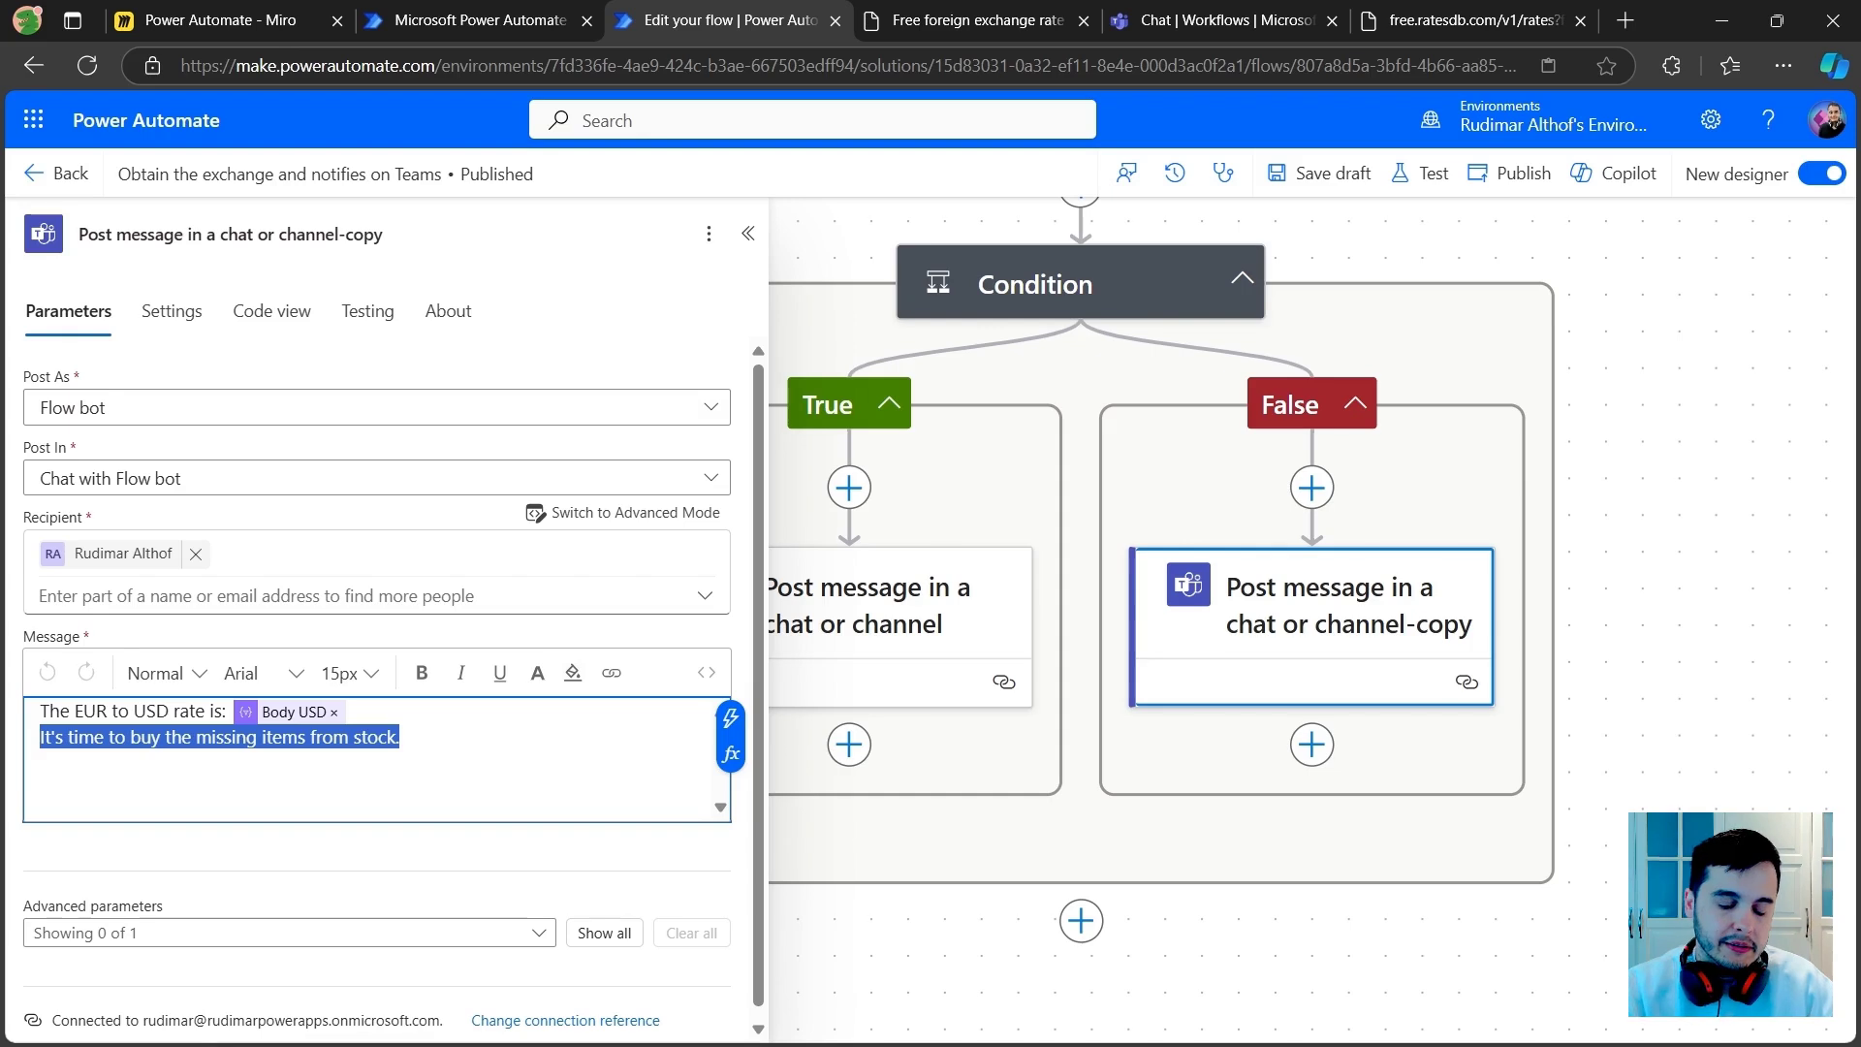
text(Let's wait )
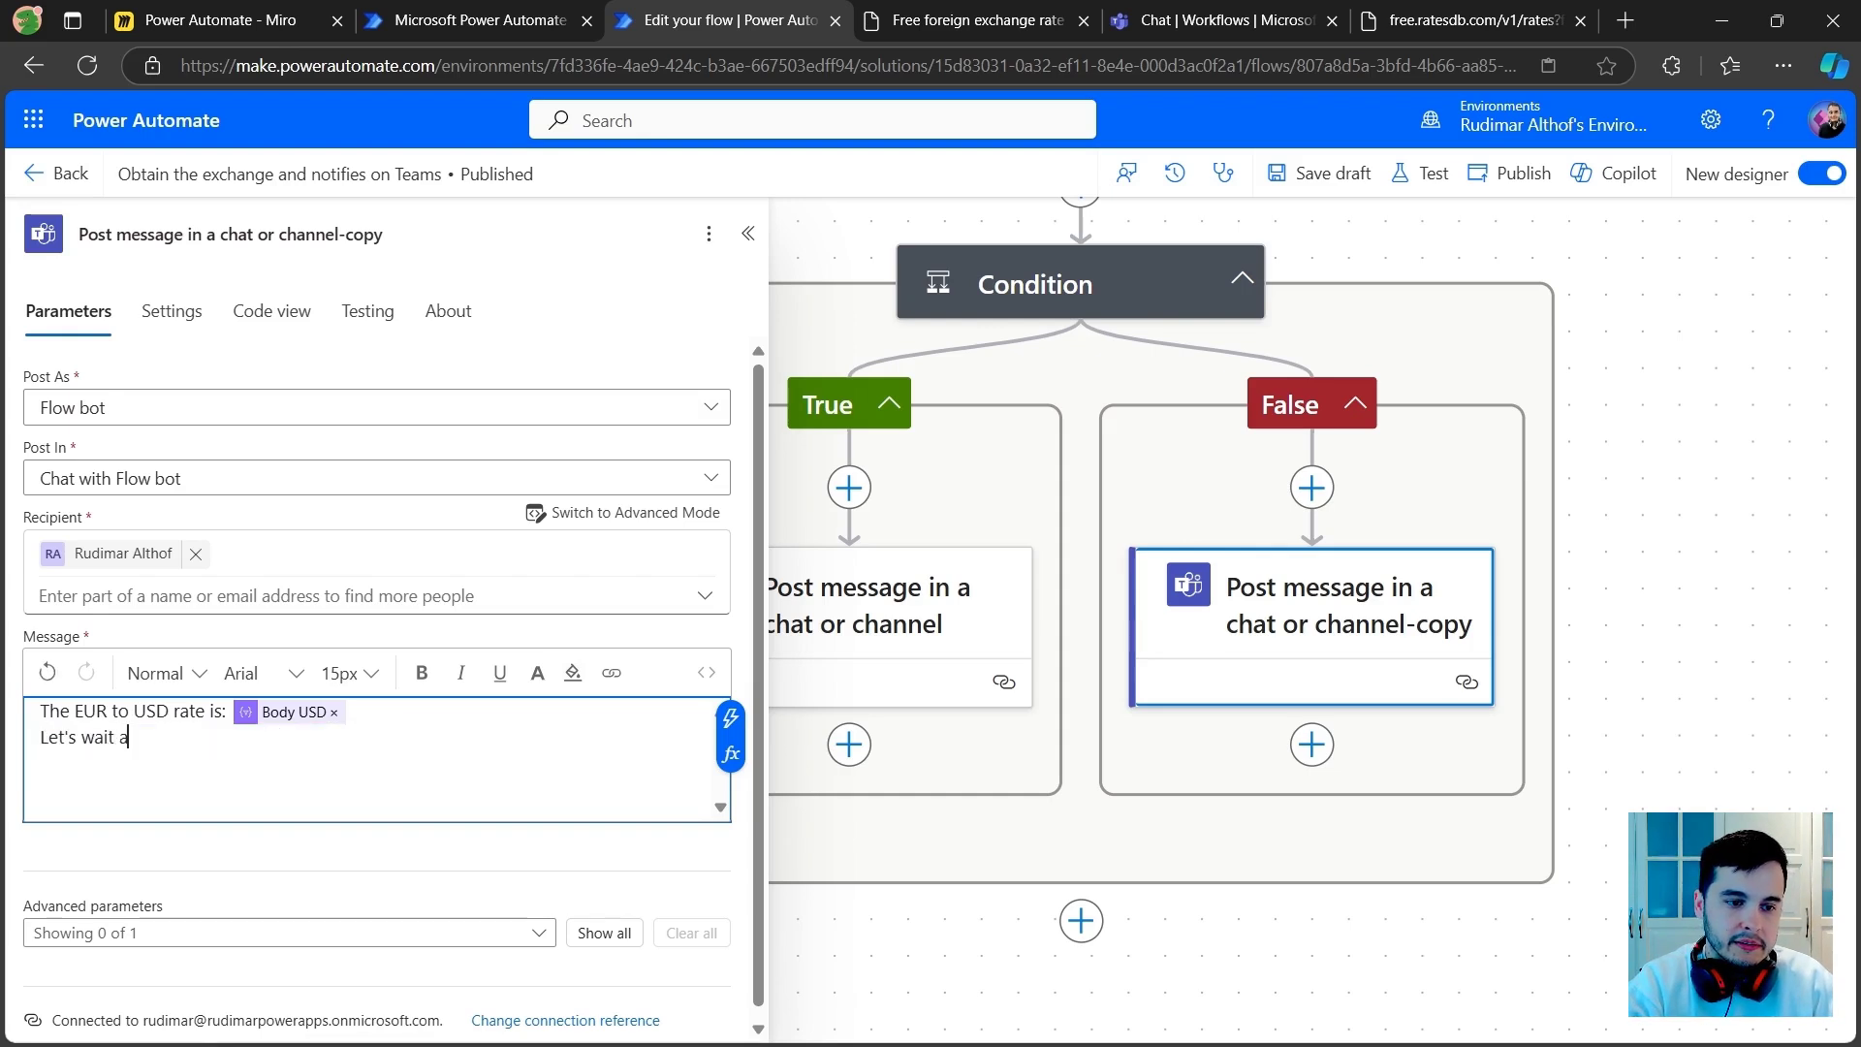
text(a little more.)
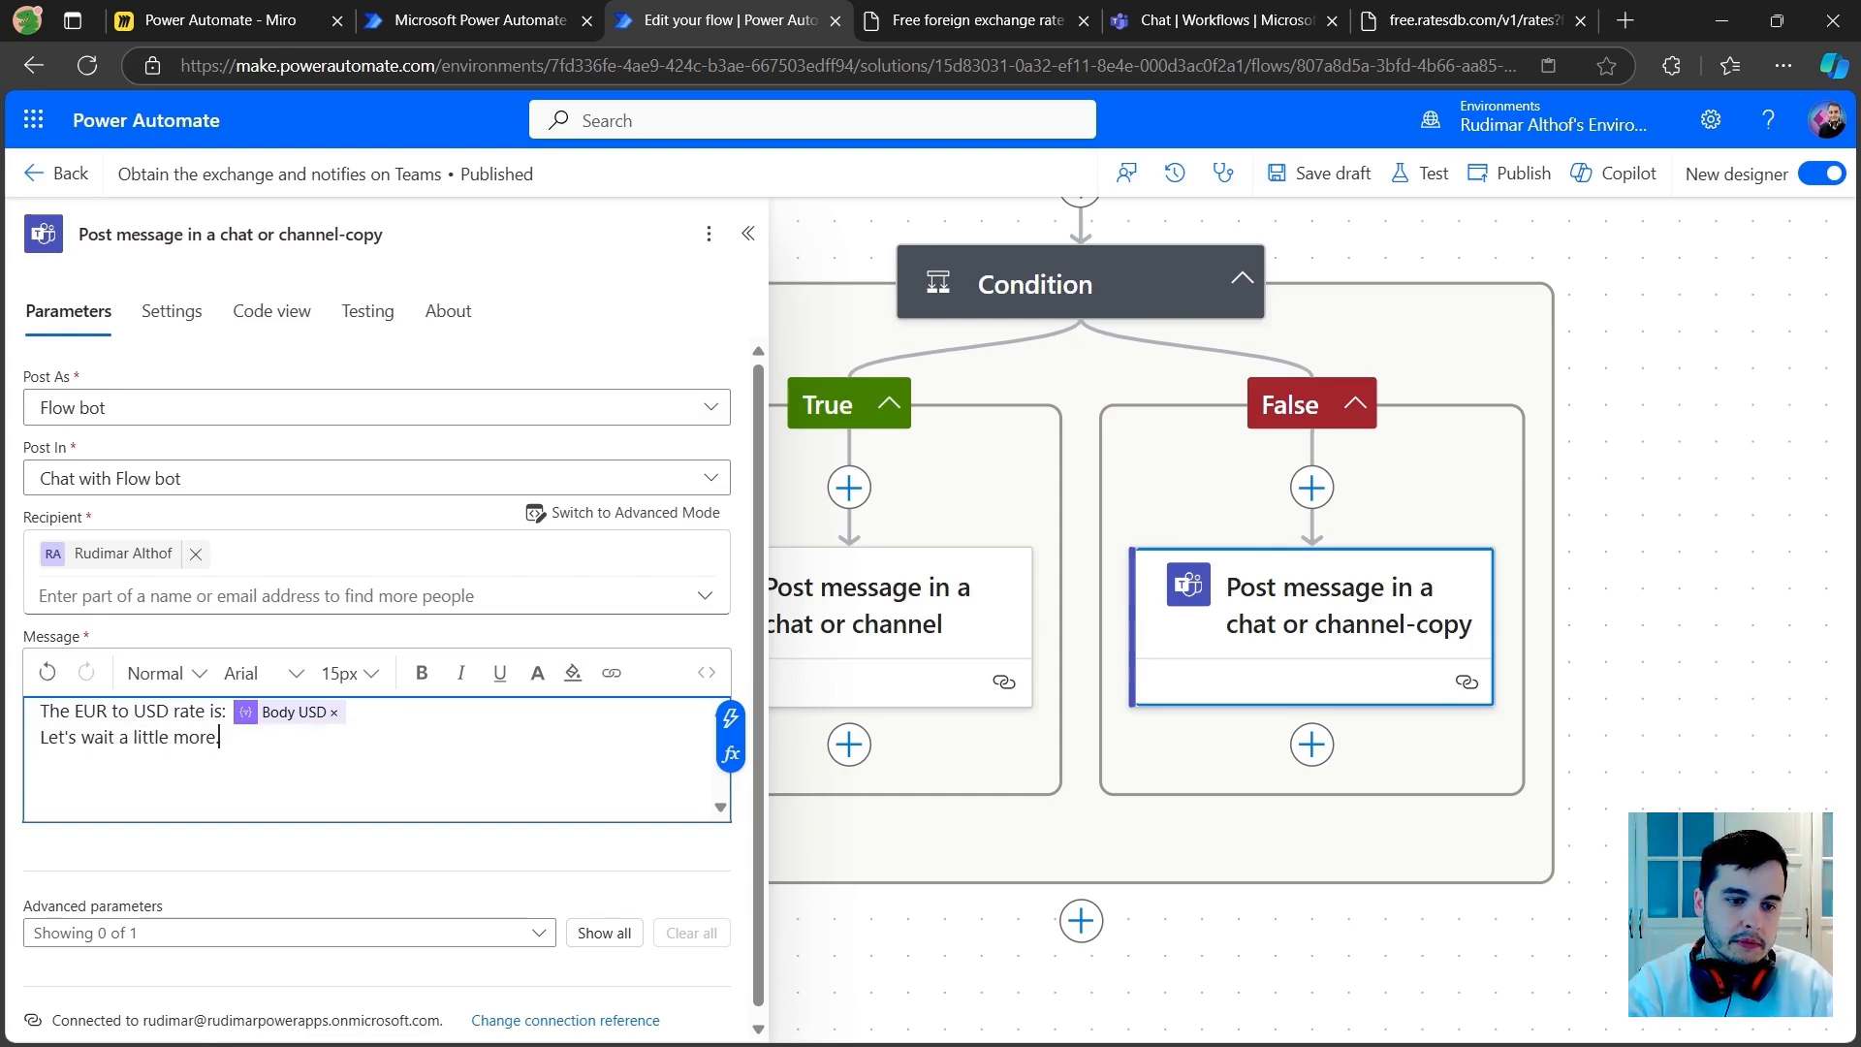
click(747, 232)
Step: Publish the flow and run a manual test of it
scroll(1392, 570, down, 1)
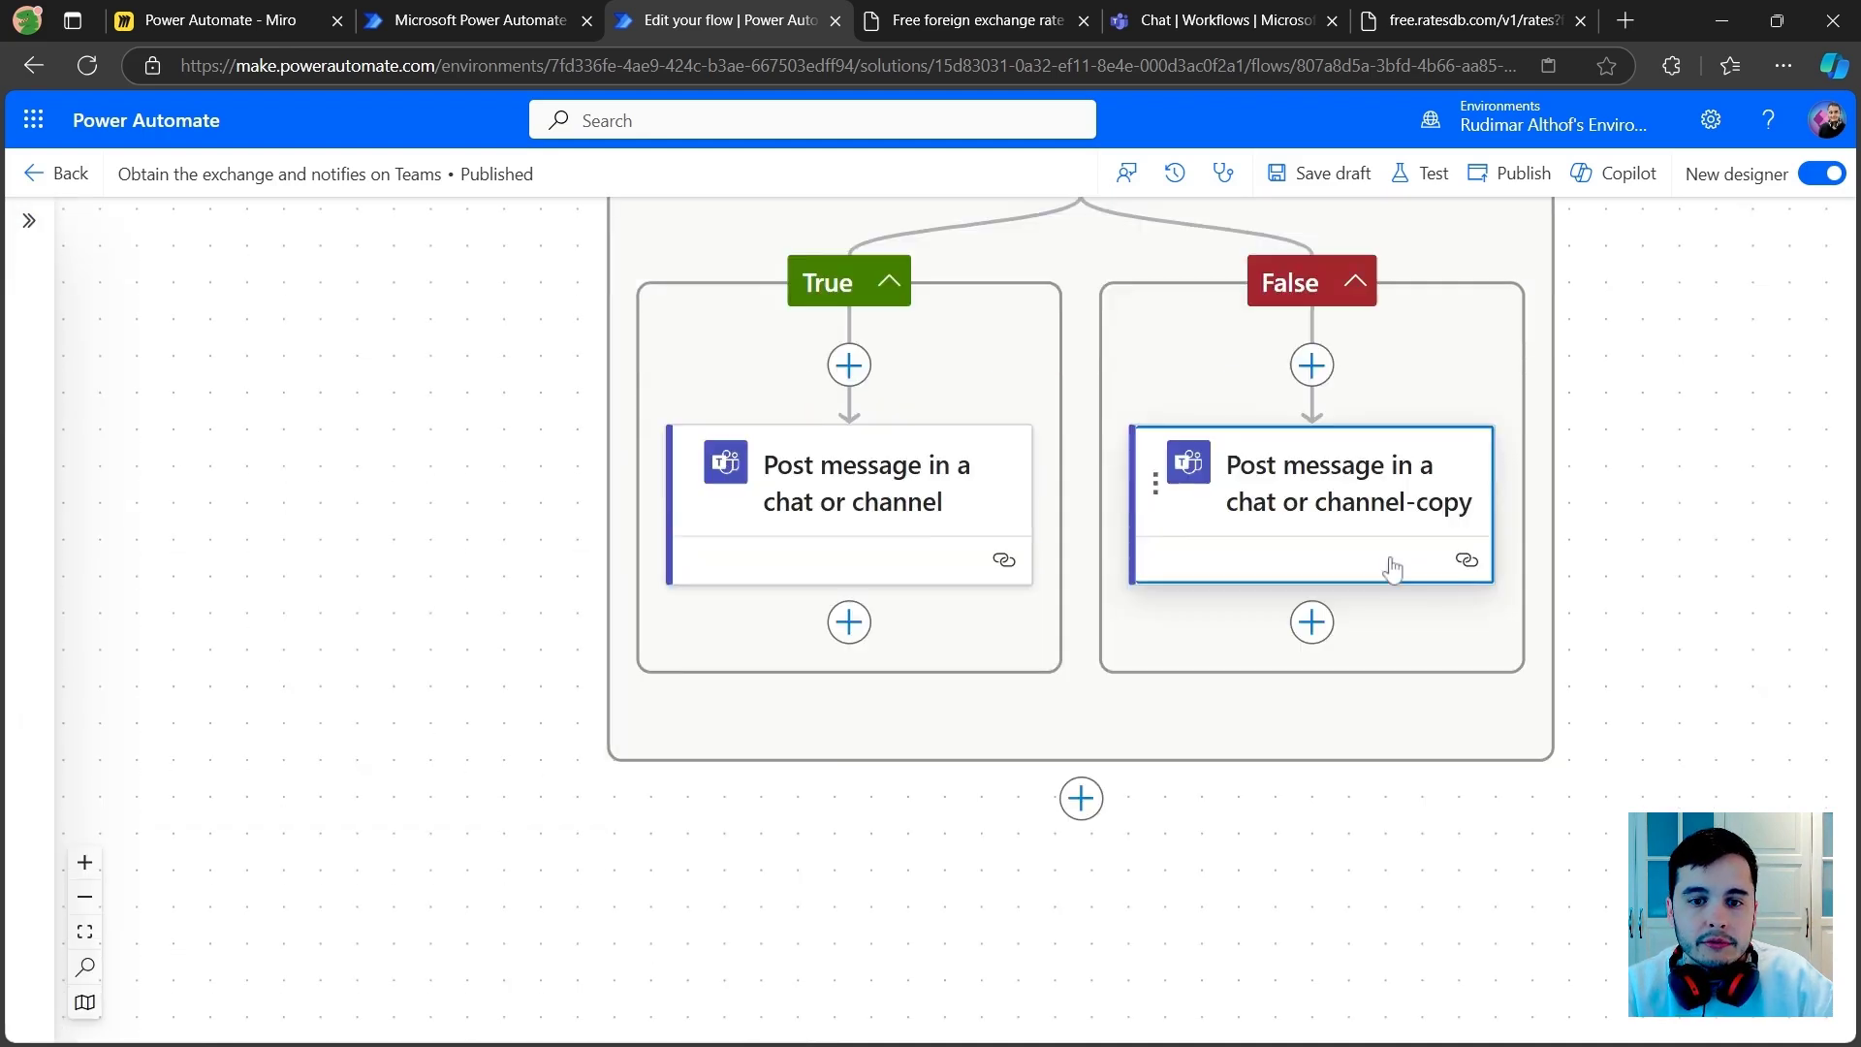
scroll(1039, 303, up, 5)
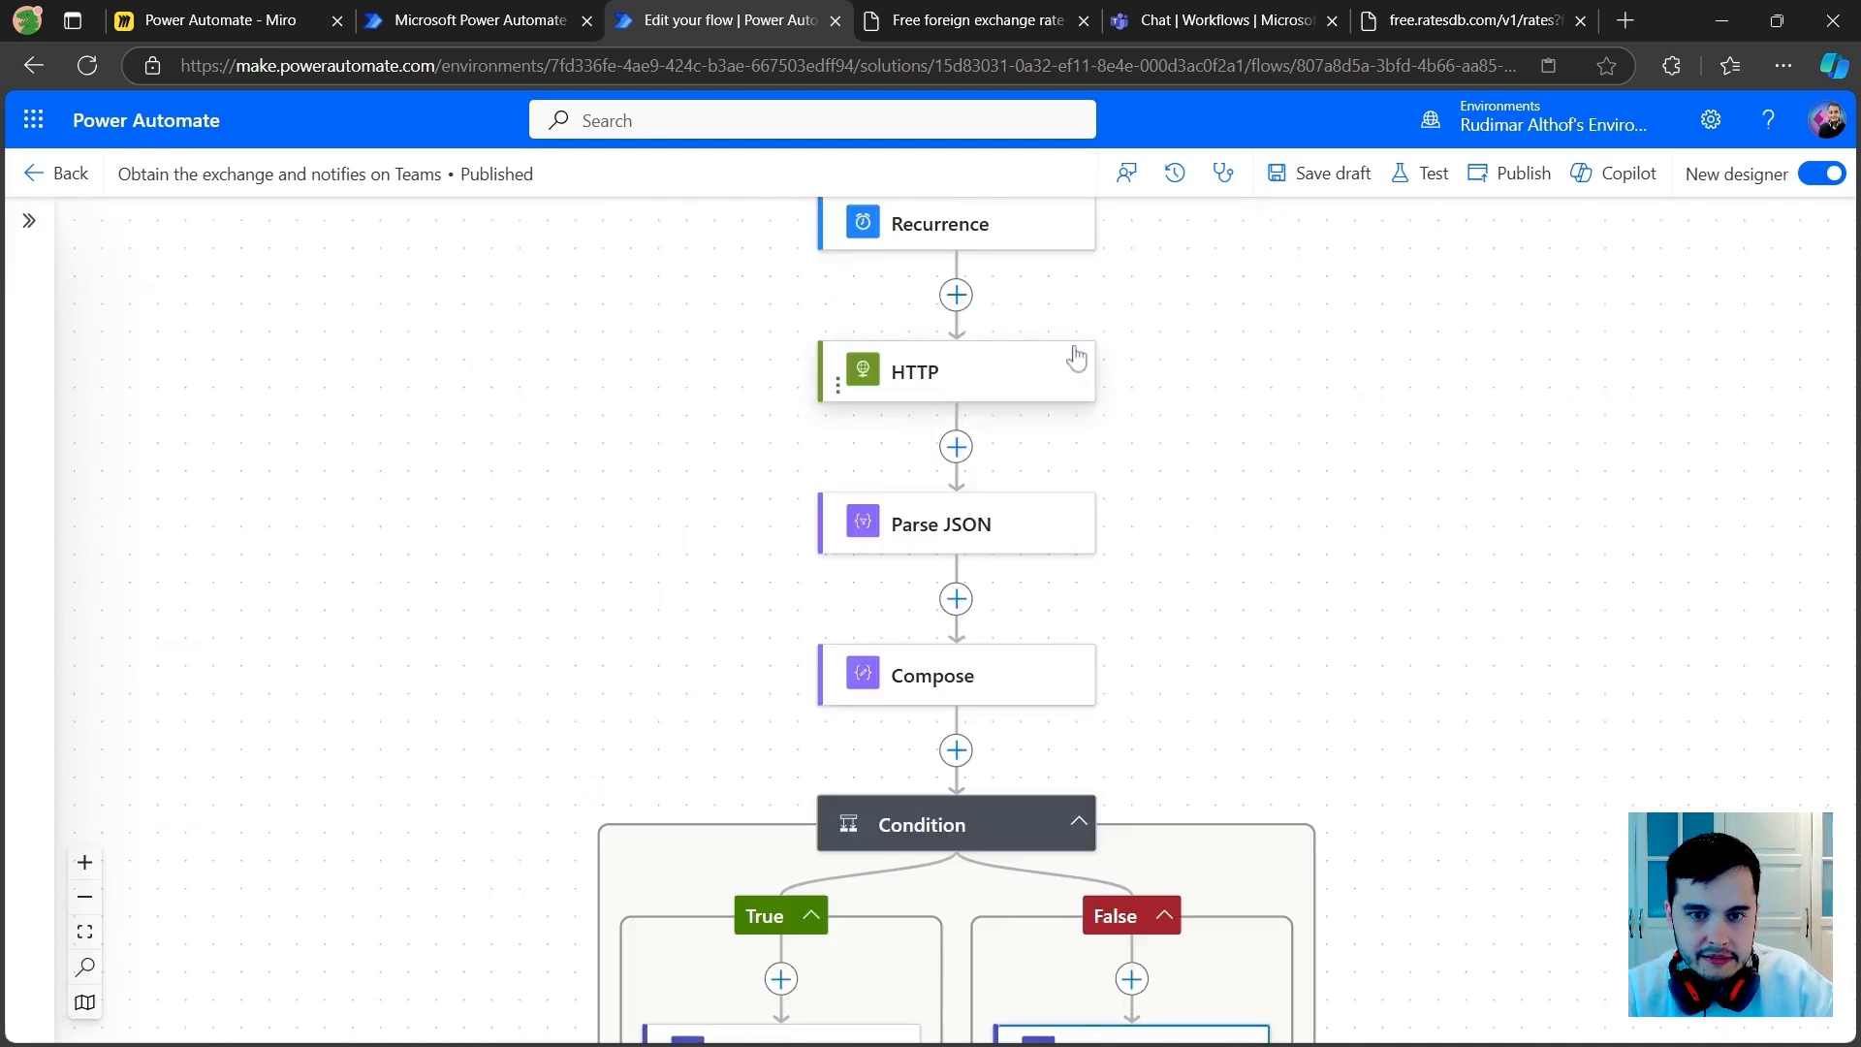
scroll(1234, 432, down, 2)
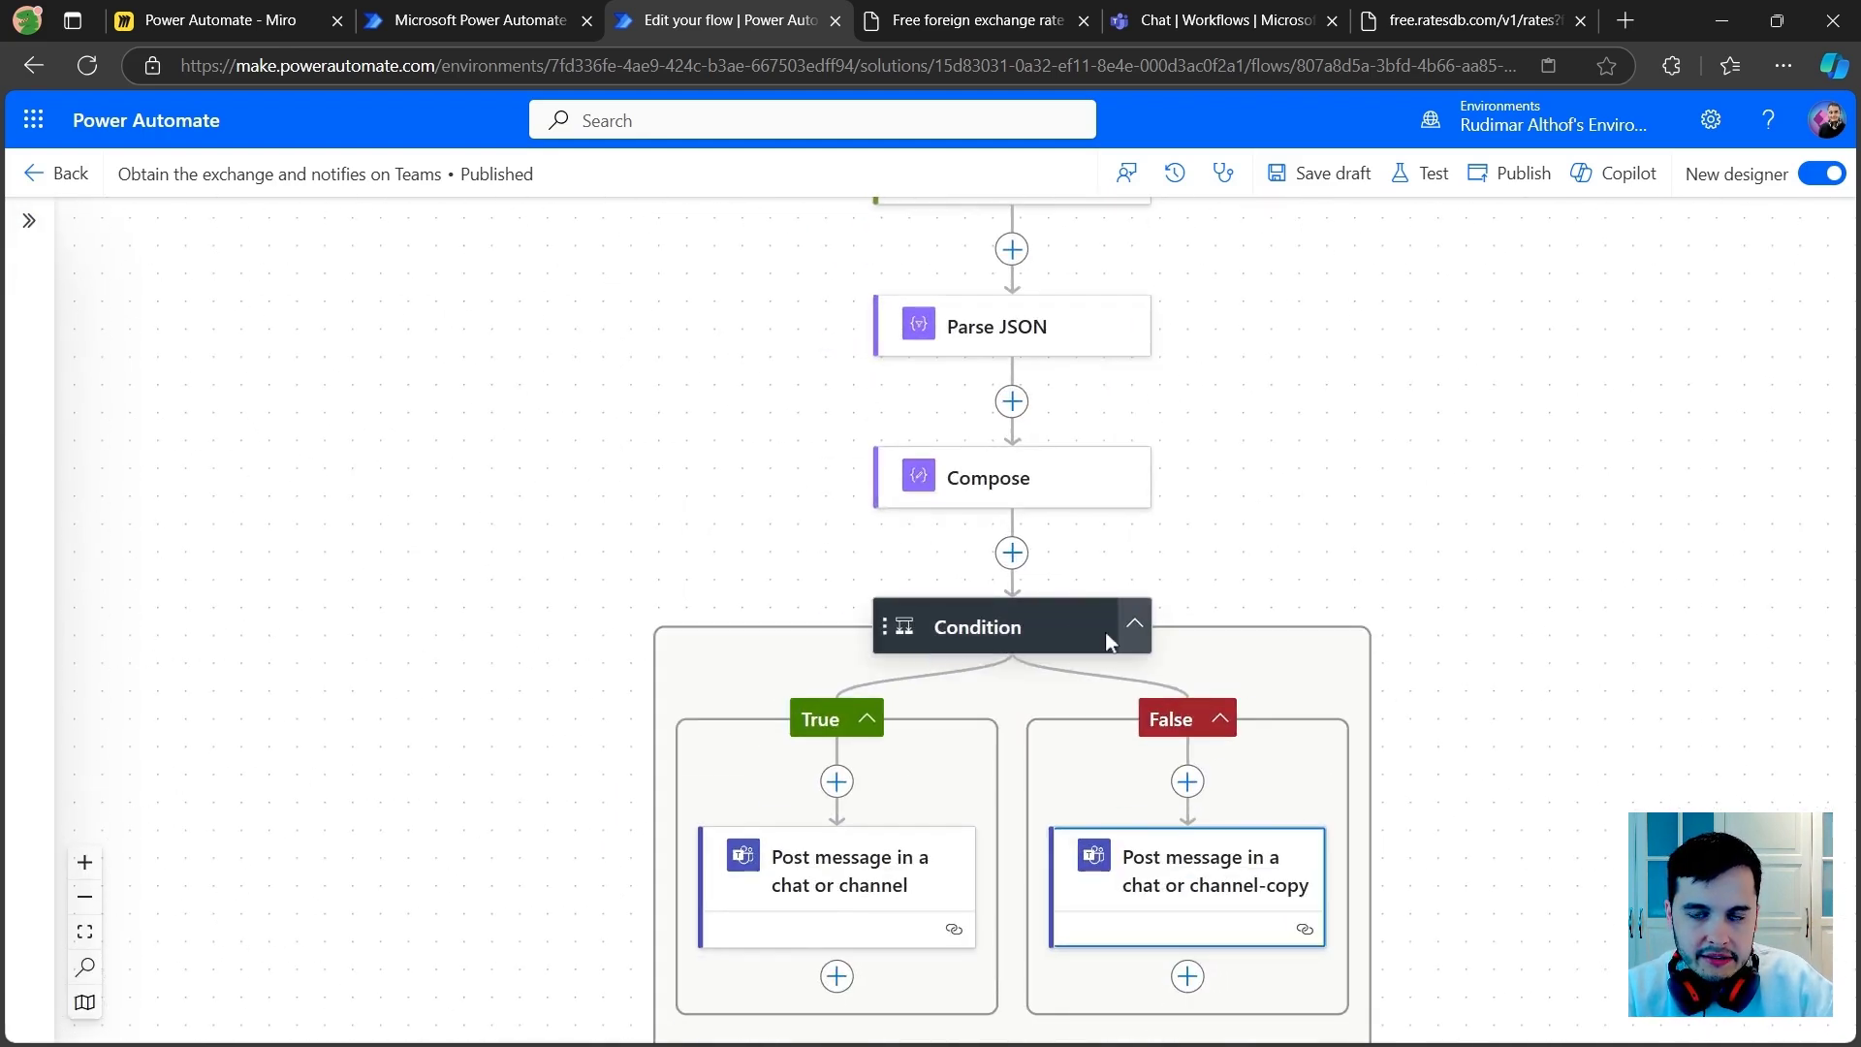
scroll(1396, 527, down, 2)
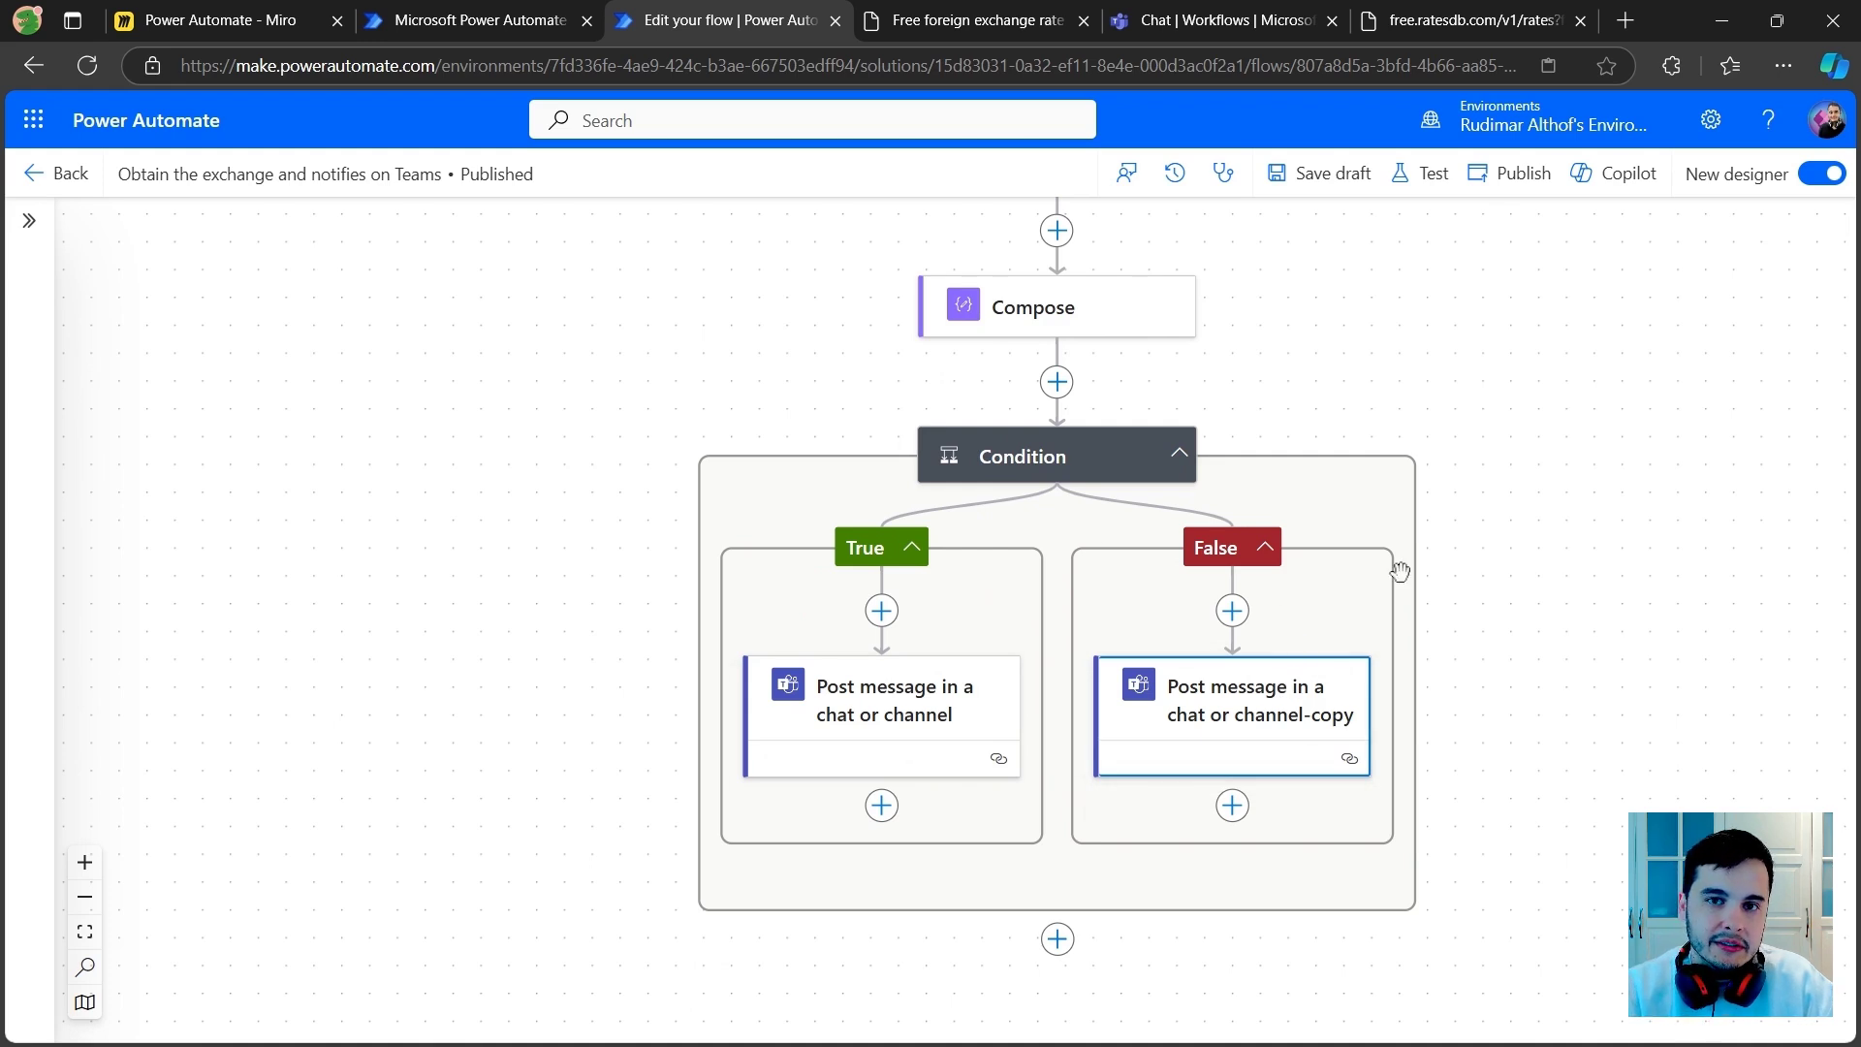
click(1424, 174)
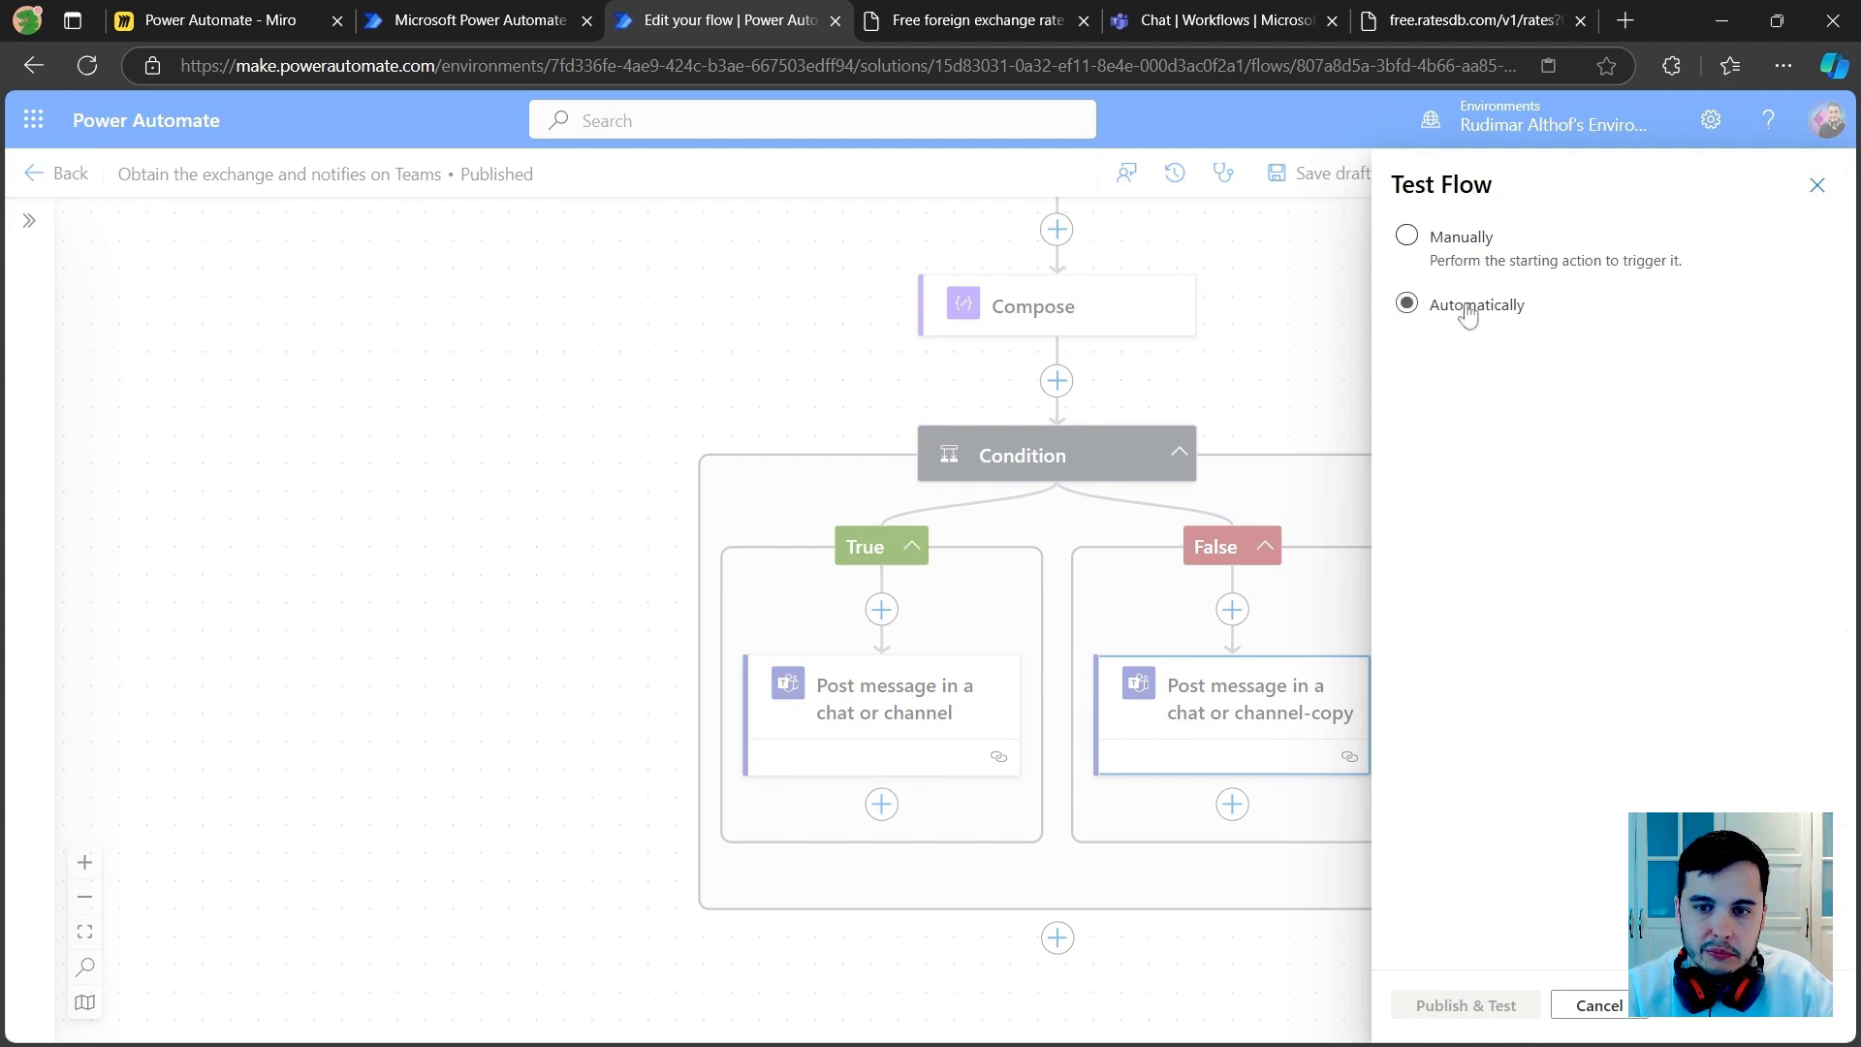
click(1471, 260)
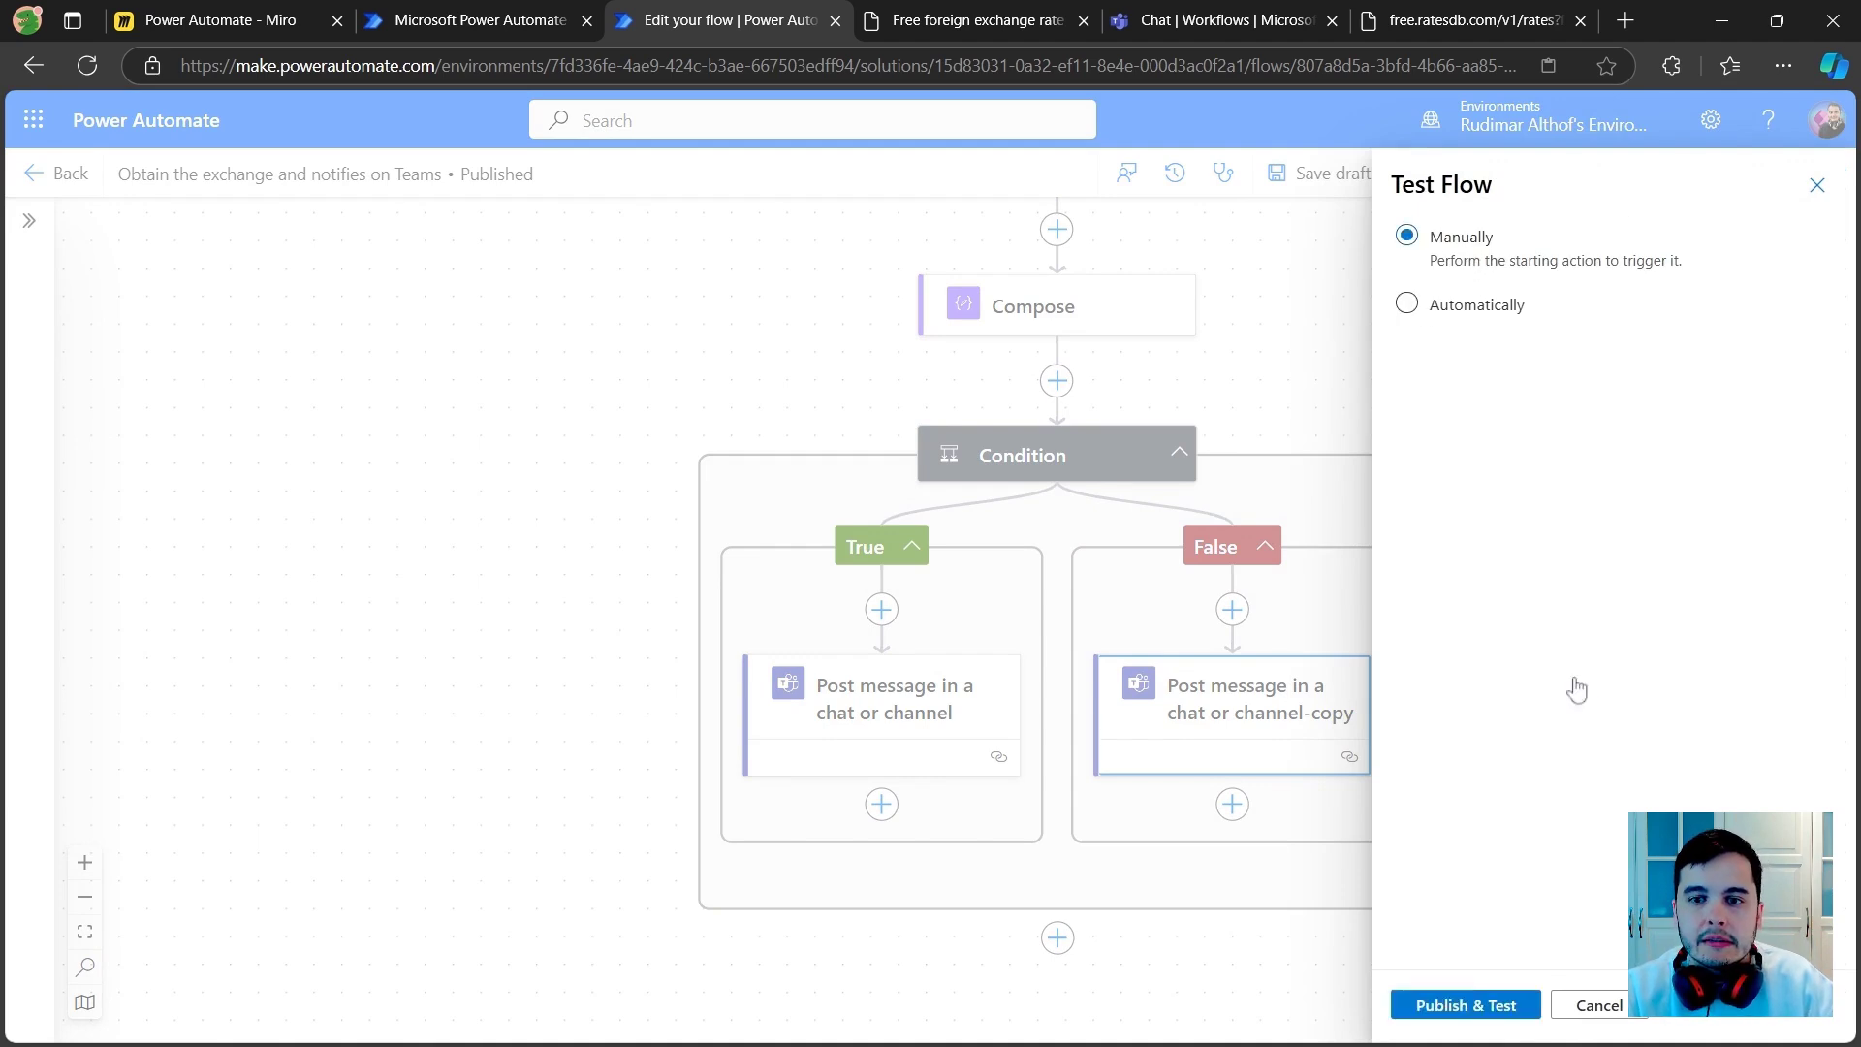
click(1444, 1006)
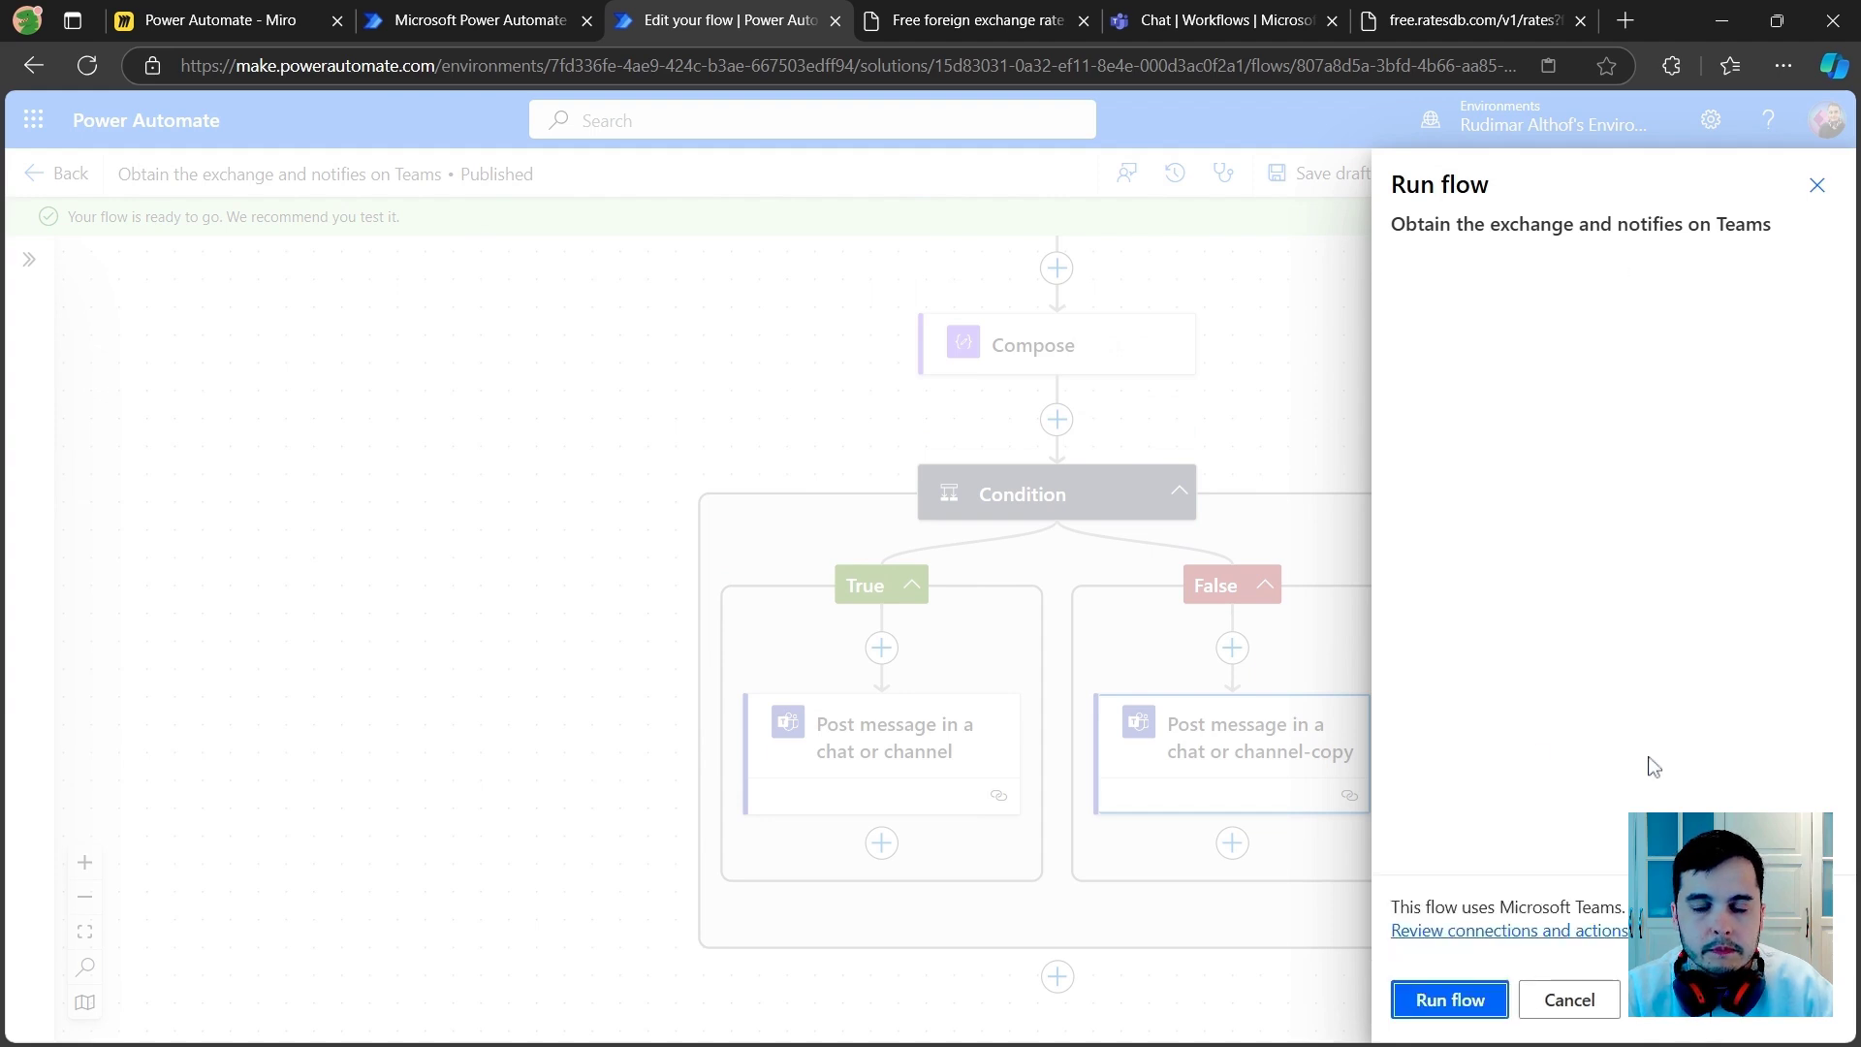
click(1345, 676)
Step: Inspect the test run's Compose values and the inputs of the False branch's Teams message action
scroll(1289, 426, up, 3)
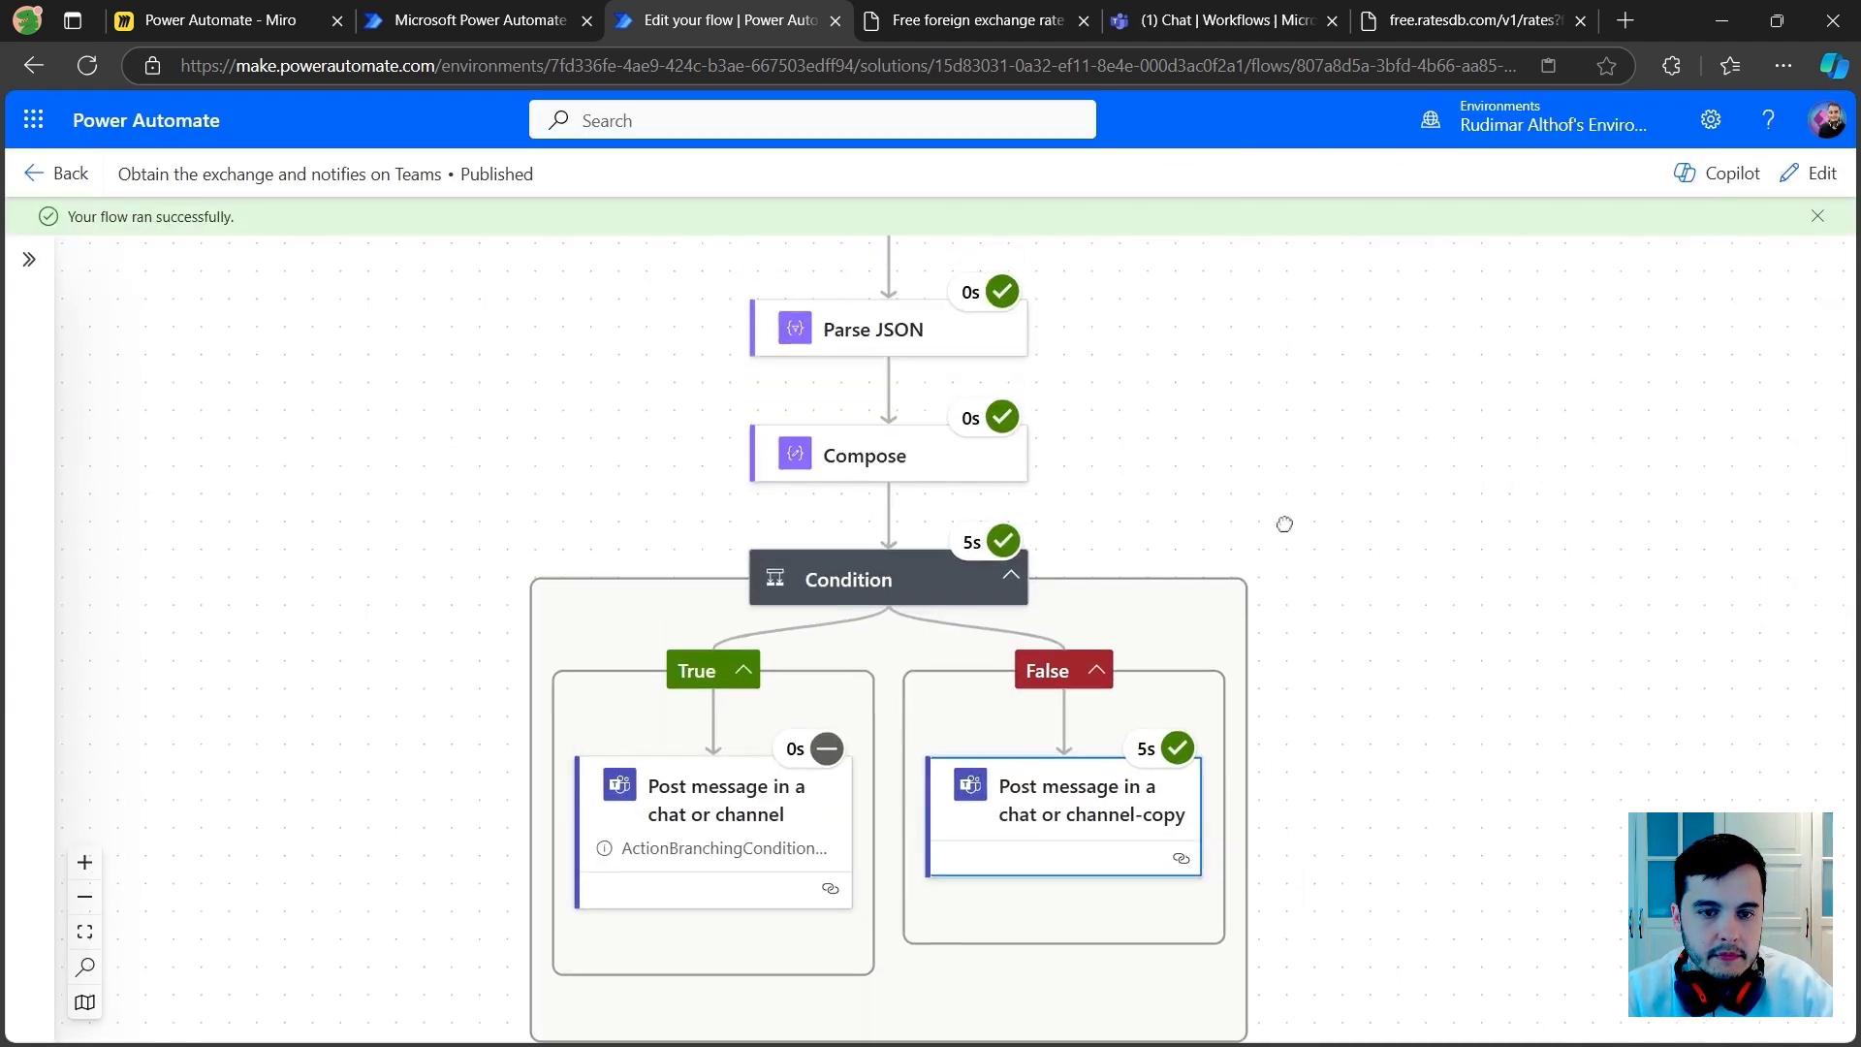
click(877, 528)
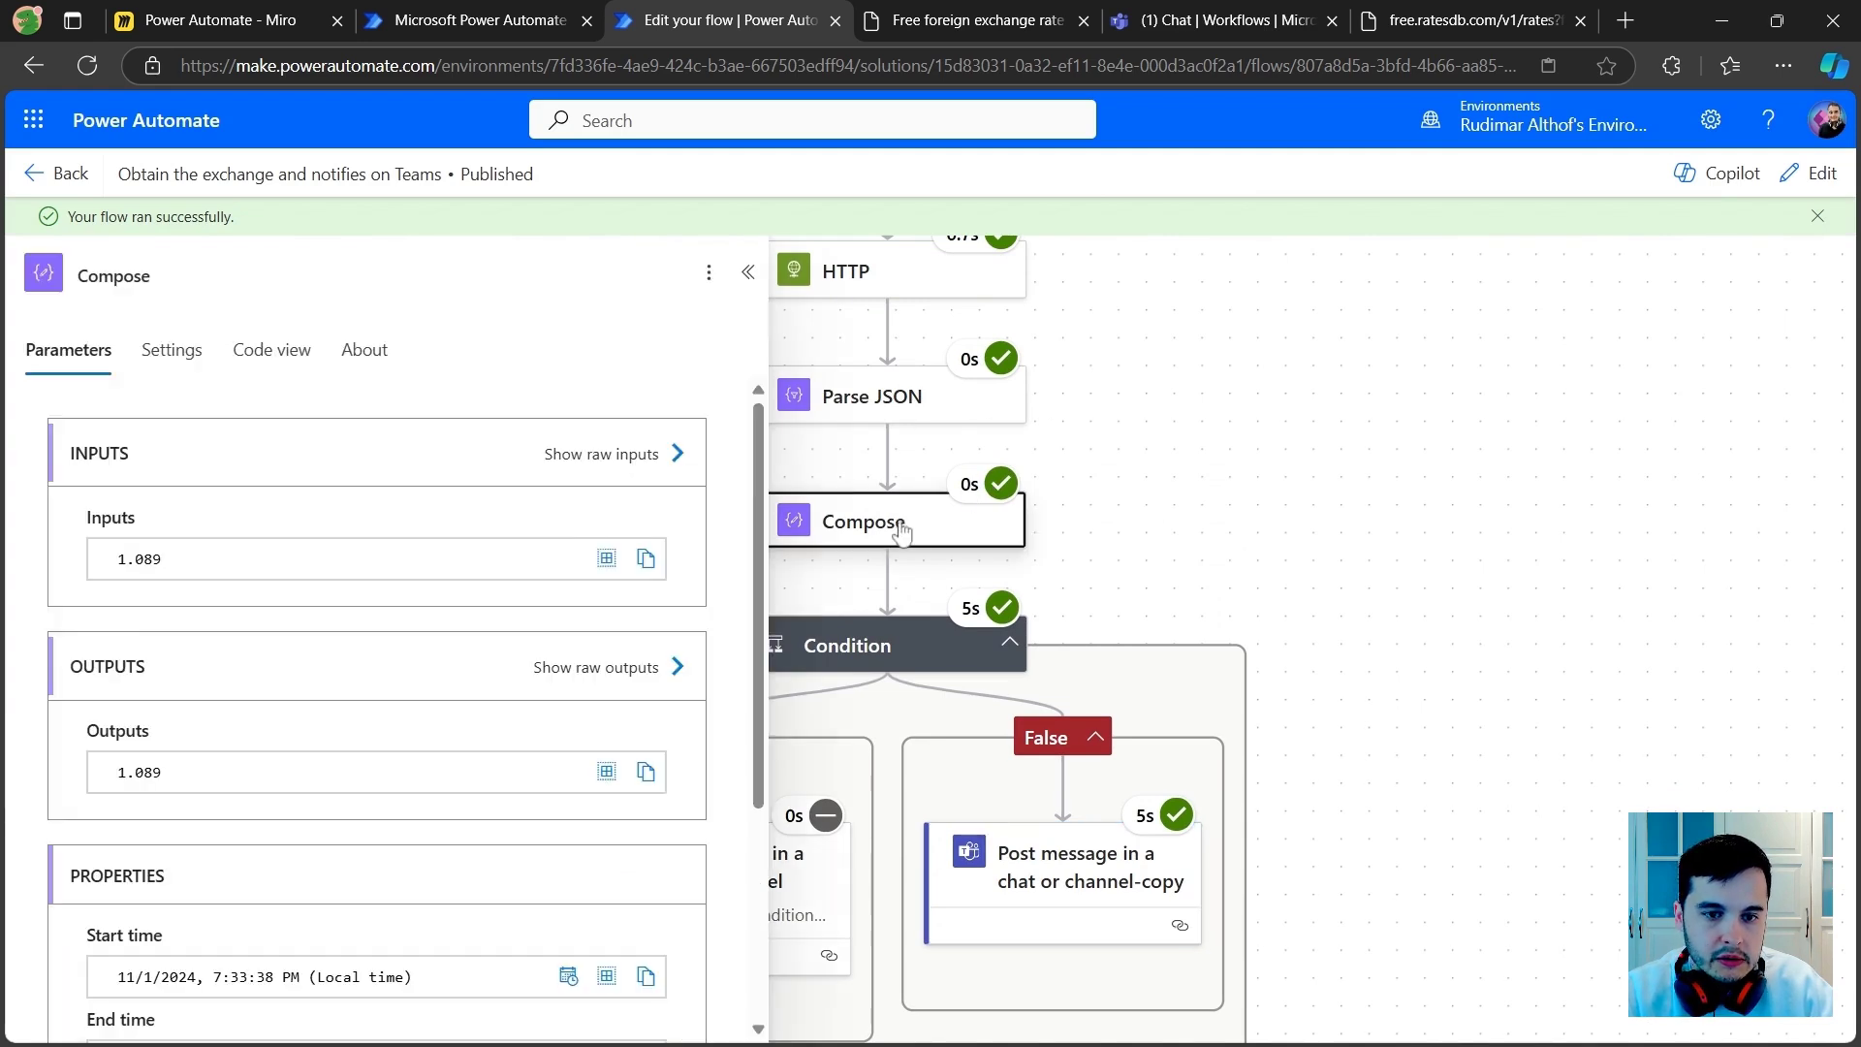
drag(216, 565, 94, 567)
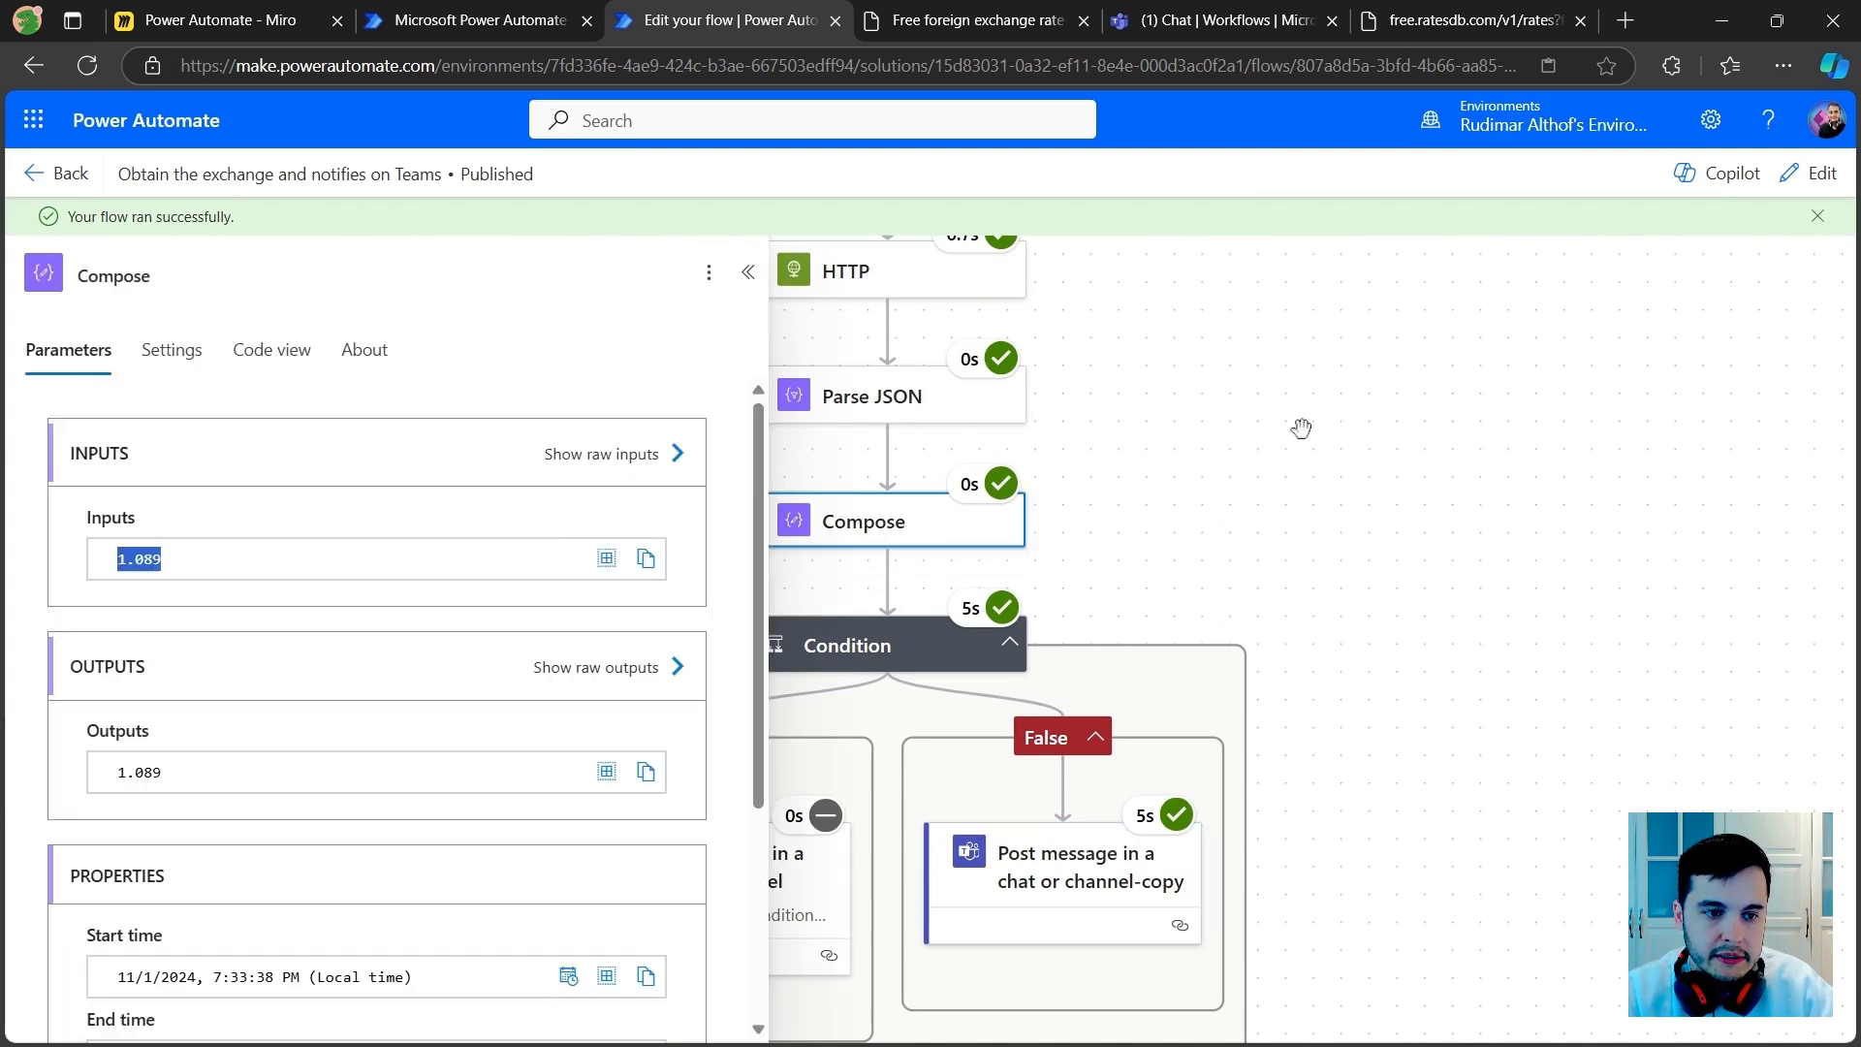
scroll(1294, 427, down, 3)
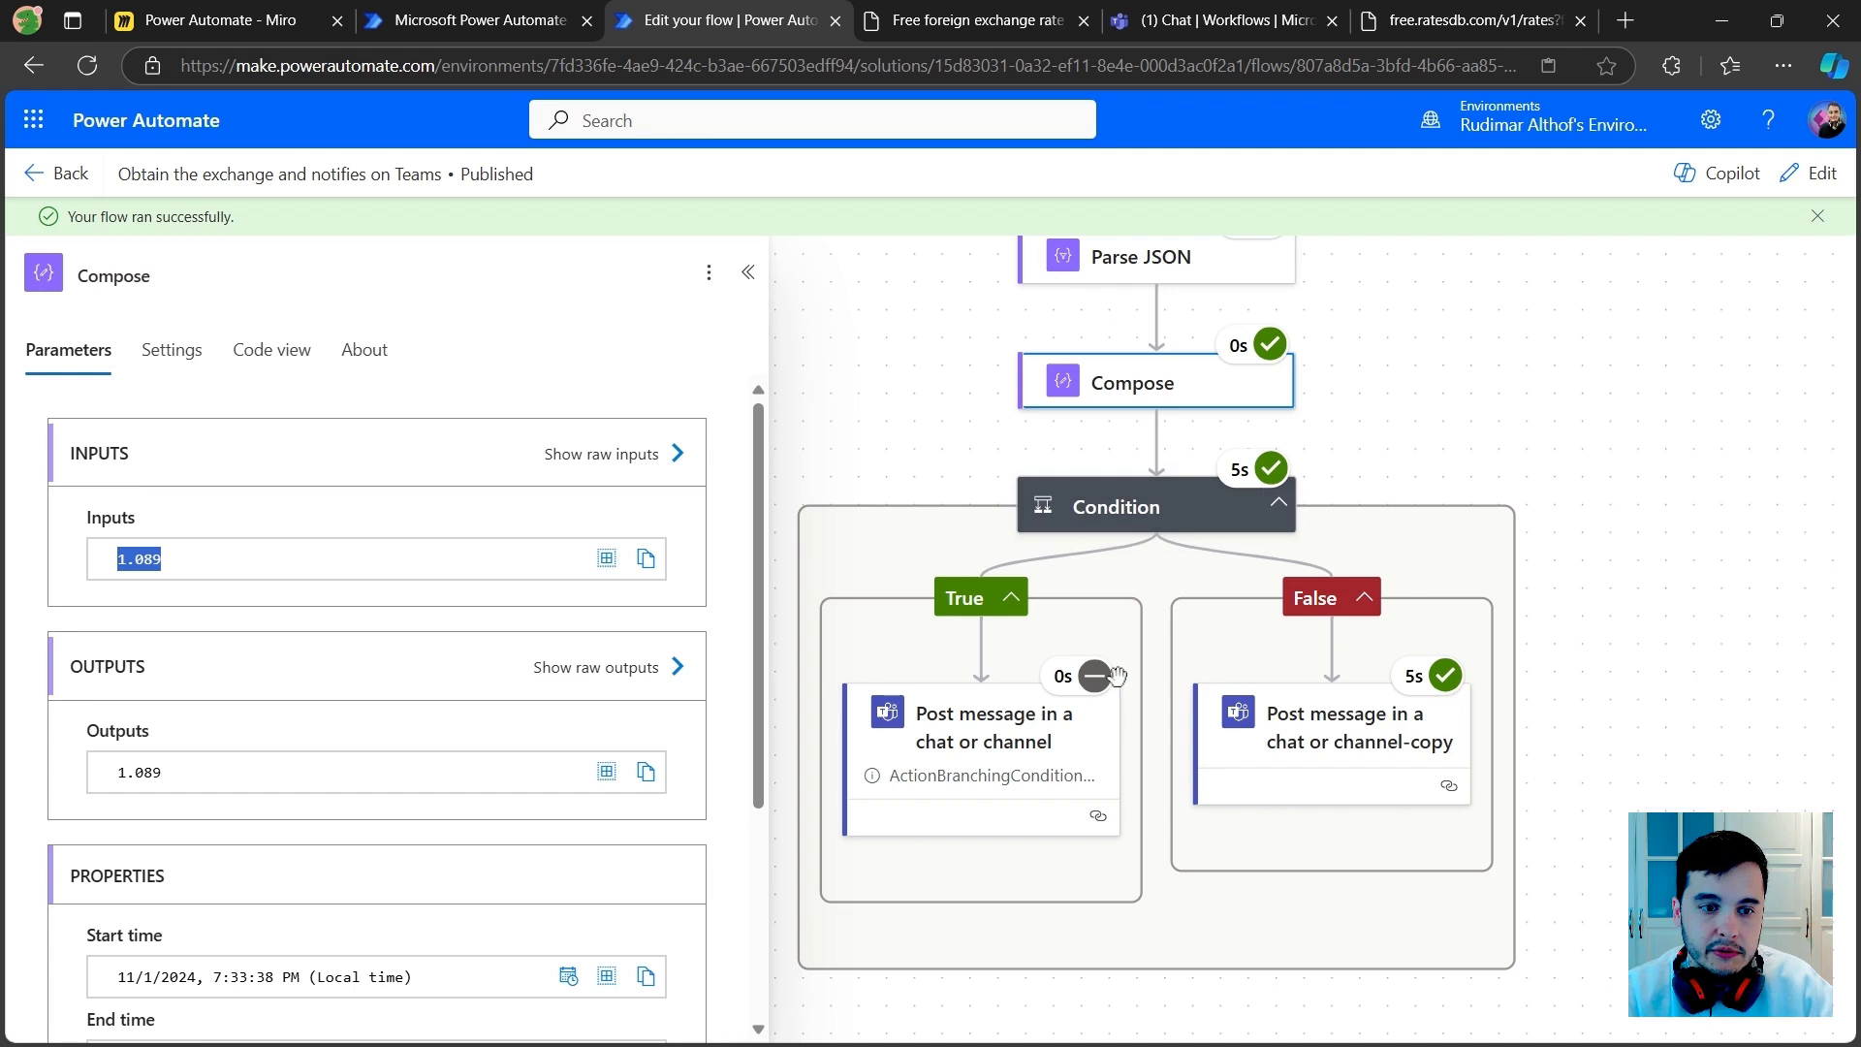
click(1327, 768)
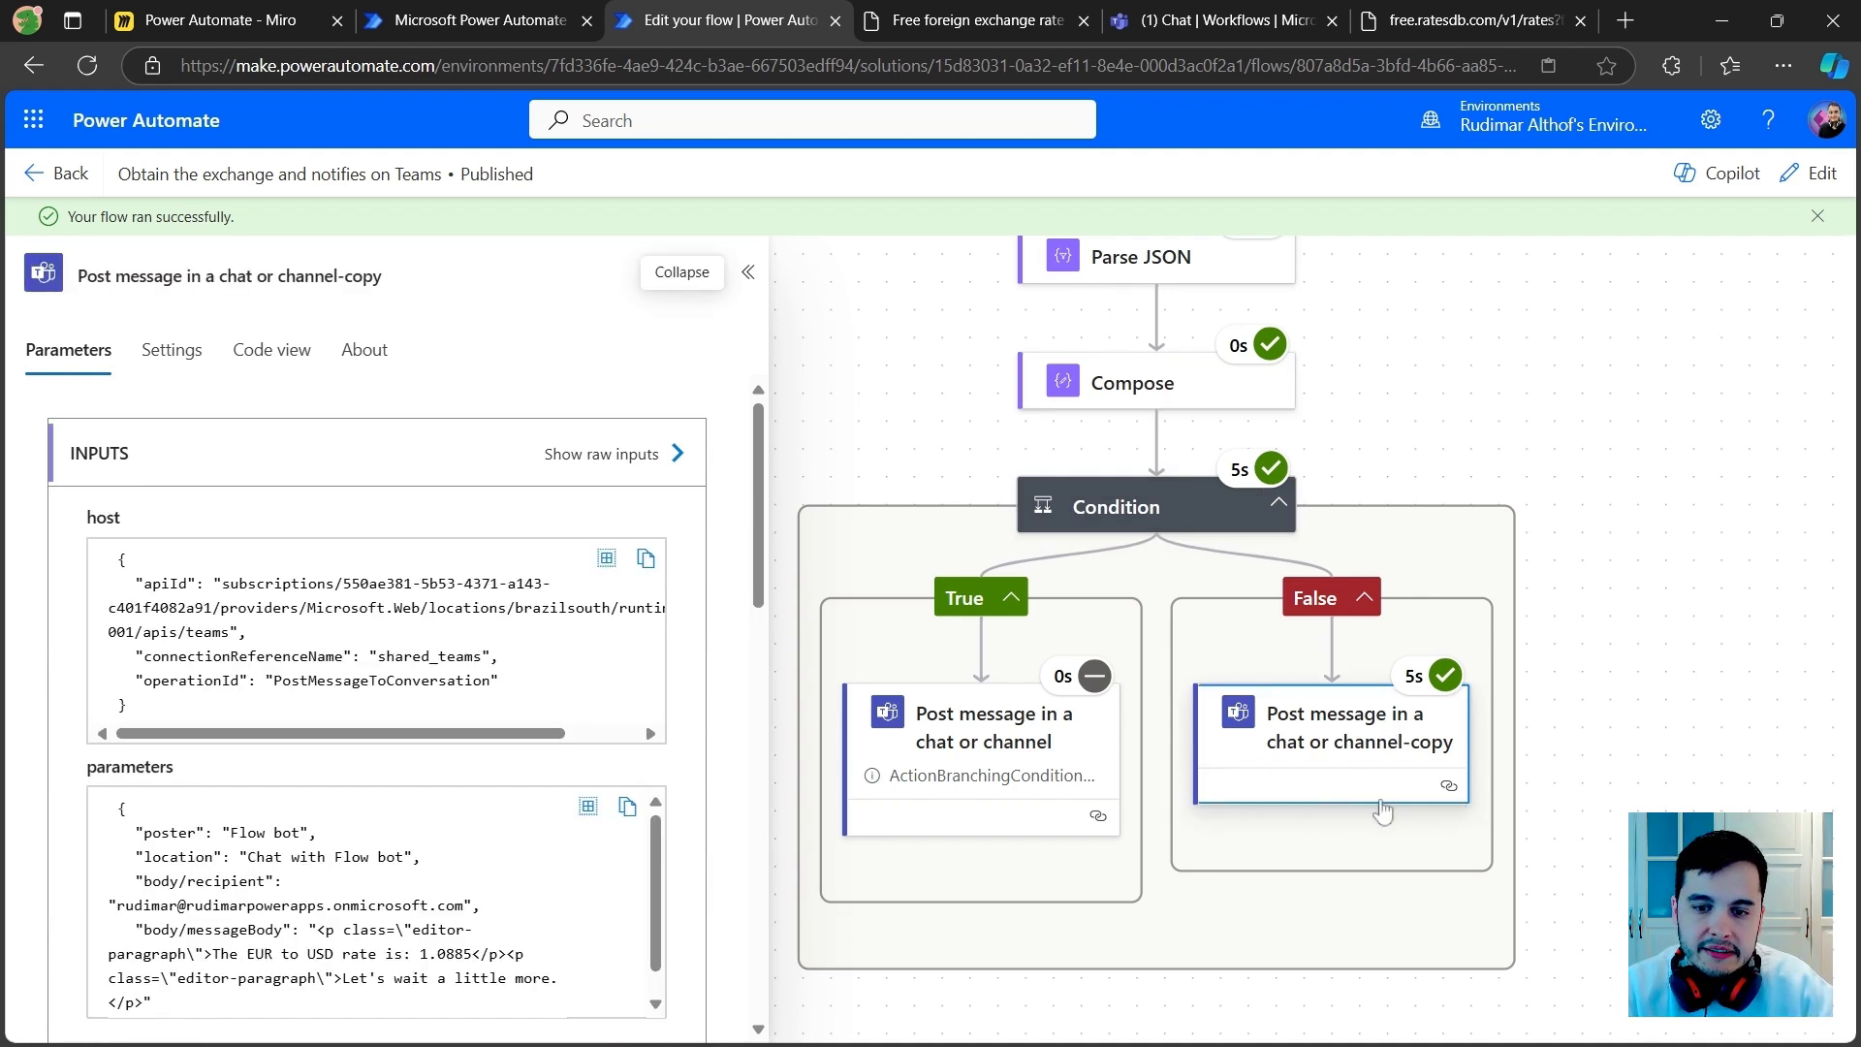
Step: Switch to Teams and read the newest exchange-rate message in the Workflows chat
click(1199, 22)
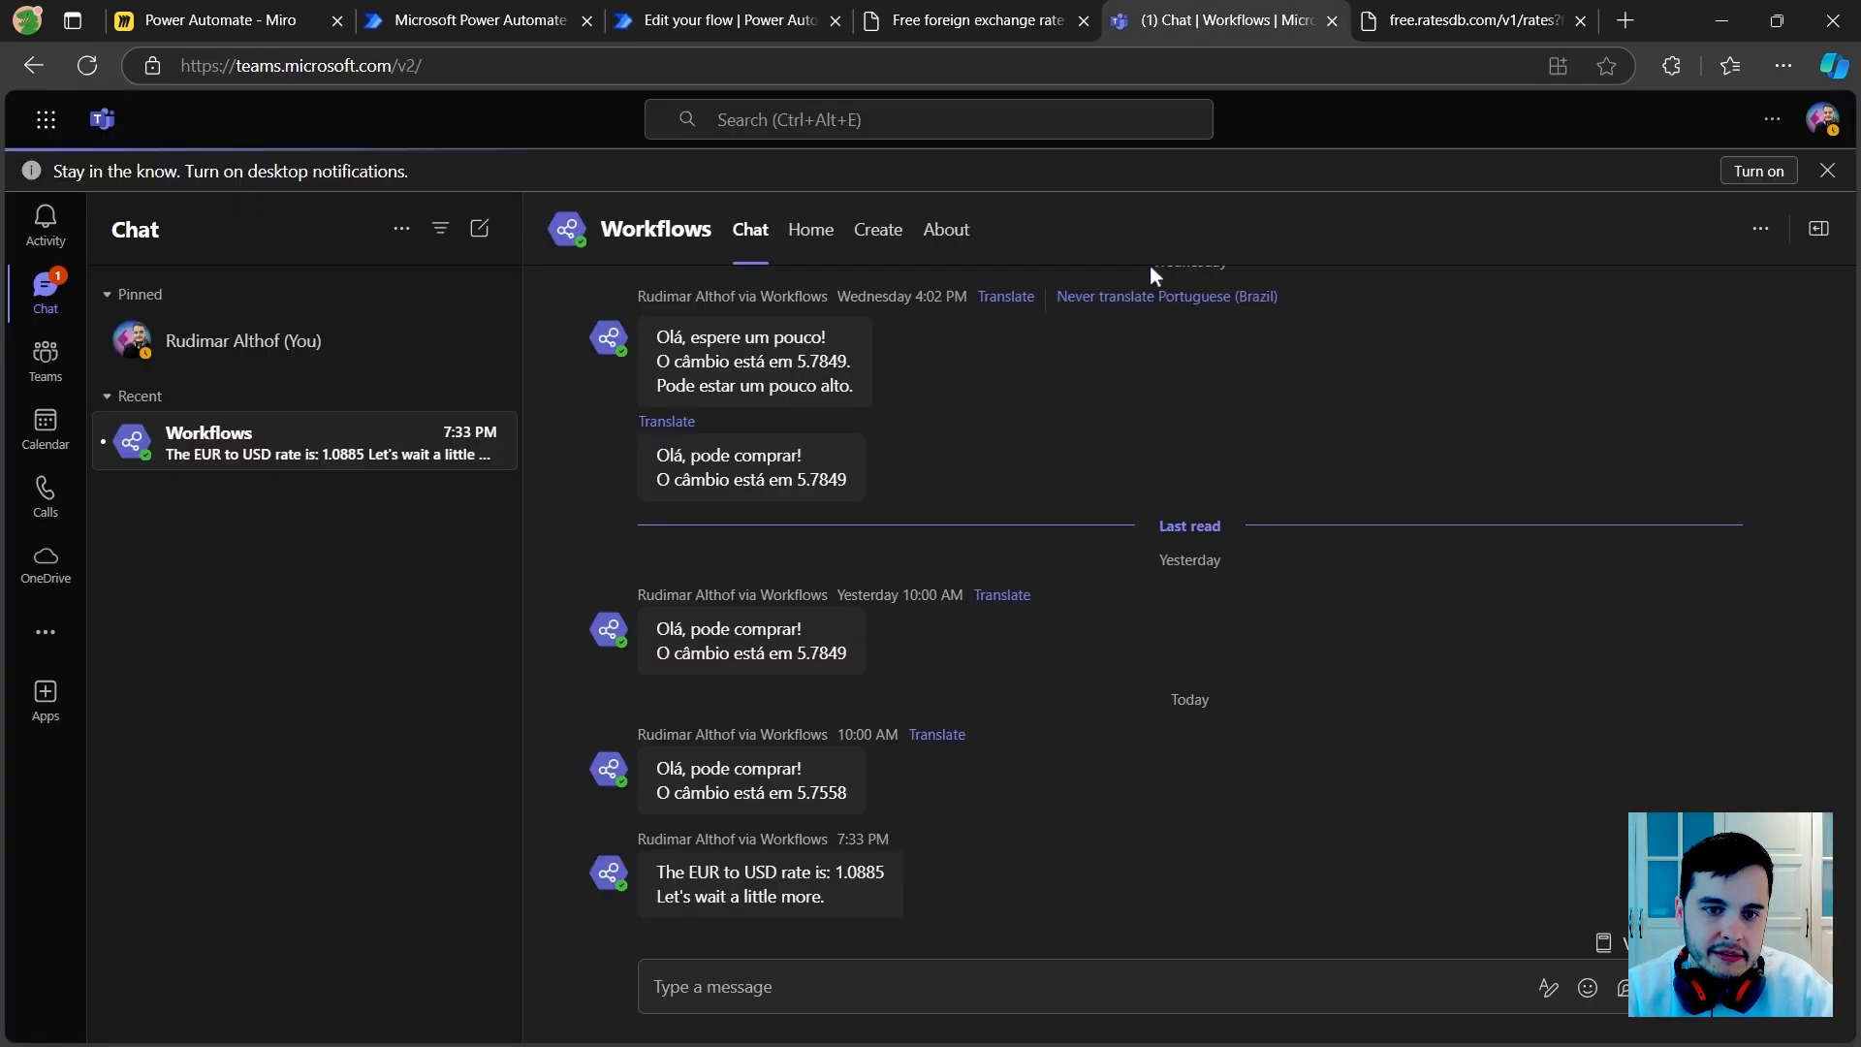
key(ctrl+plus)
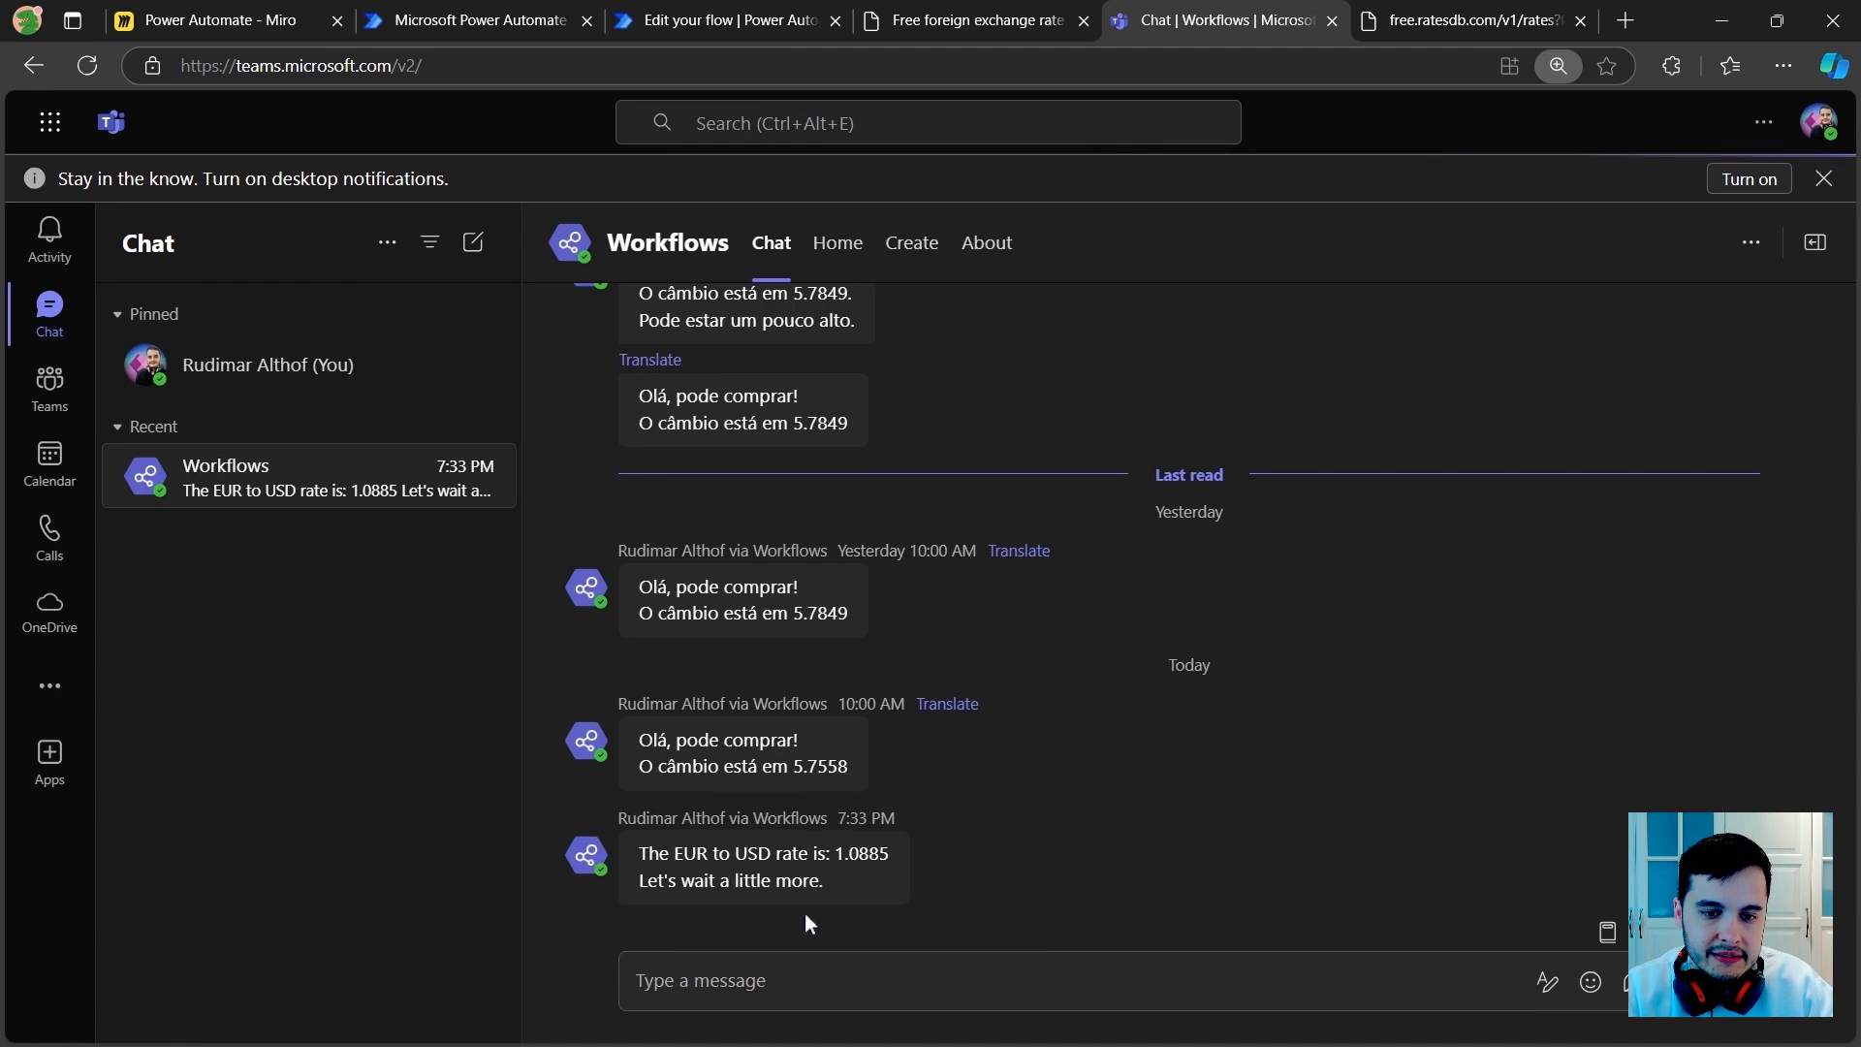
triple_click(829, 879)
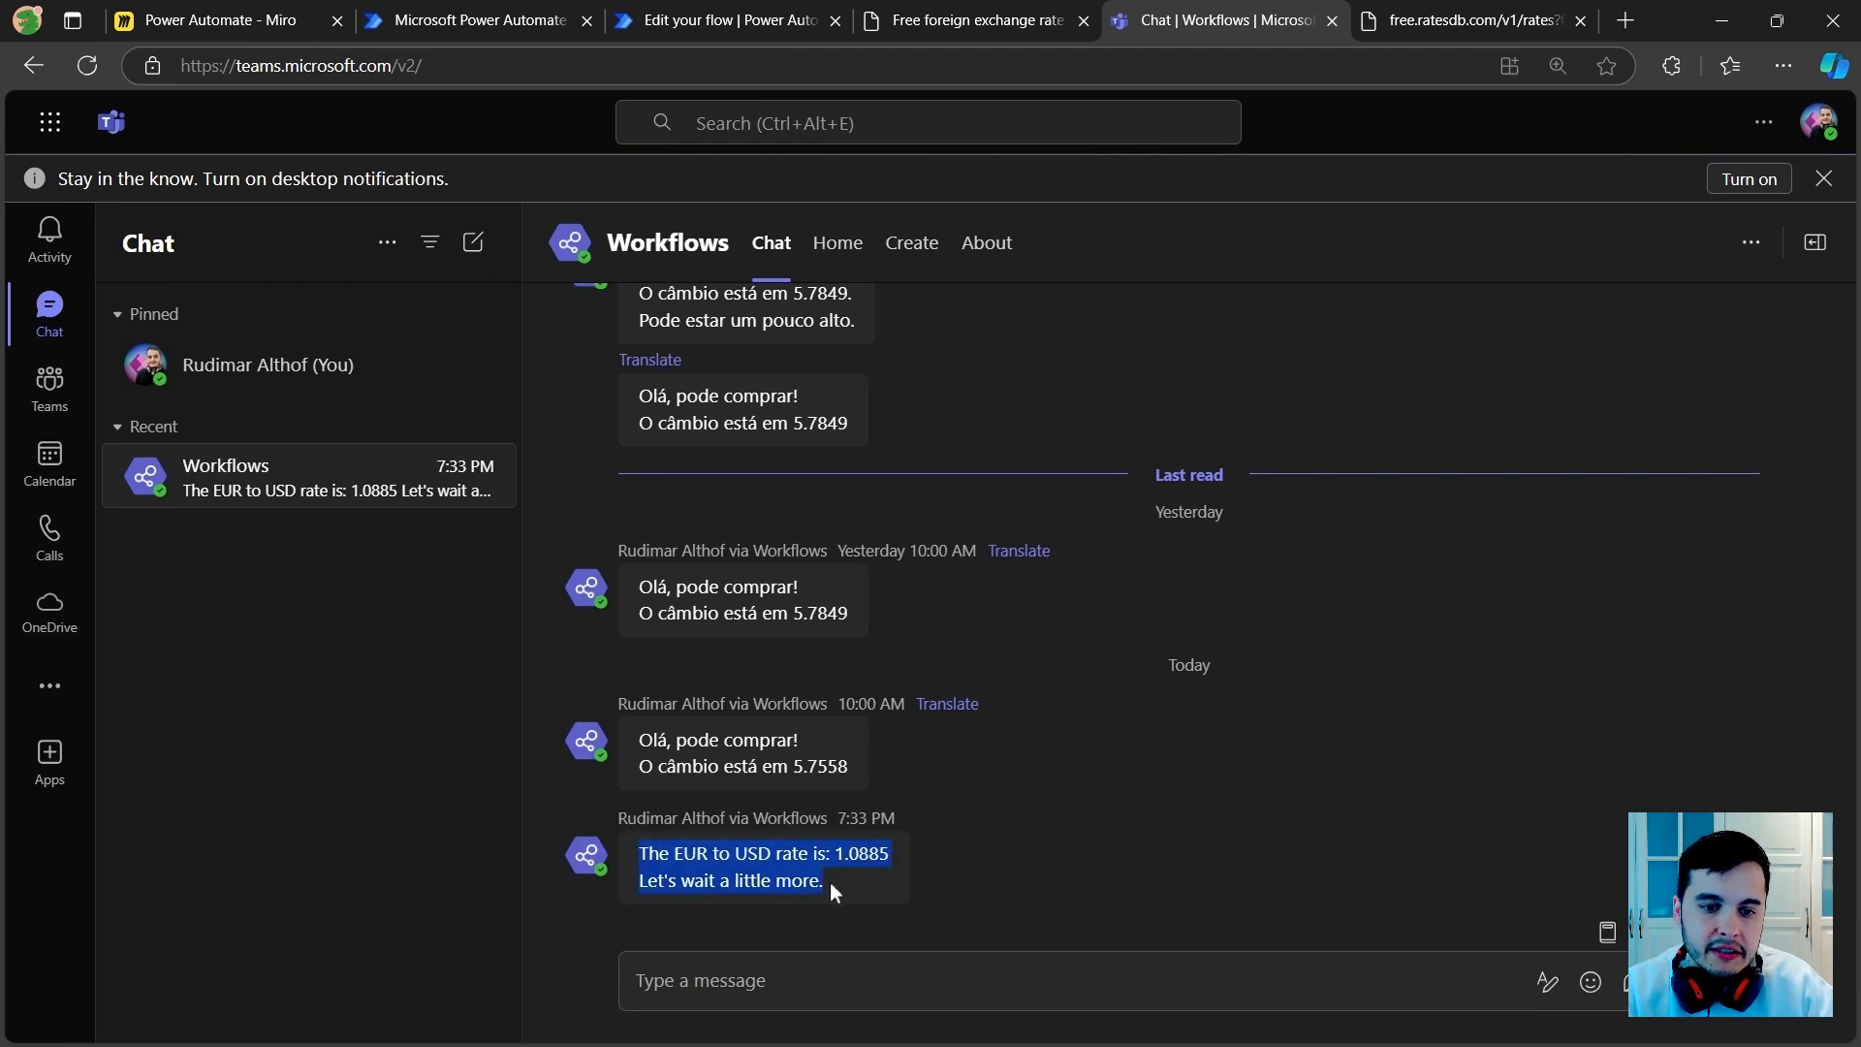
click(829, 882)
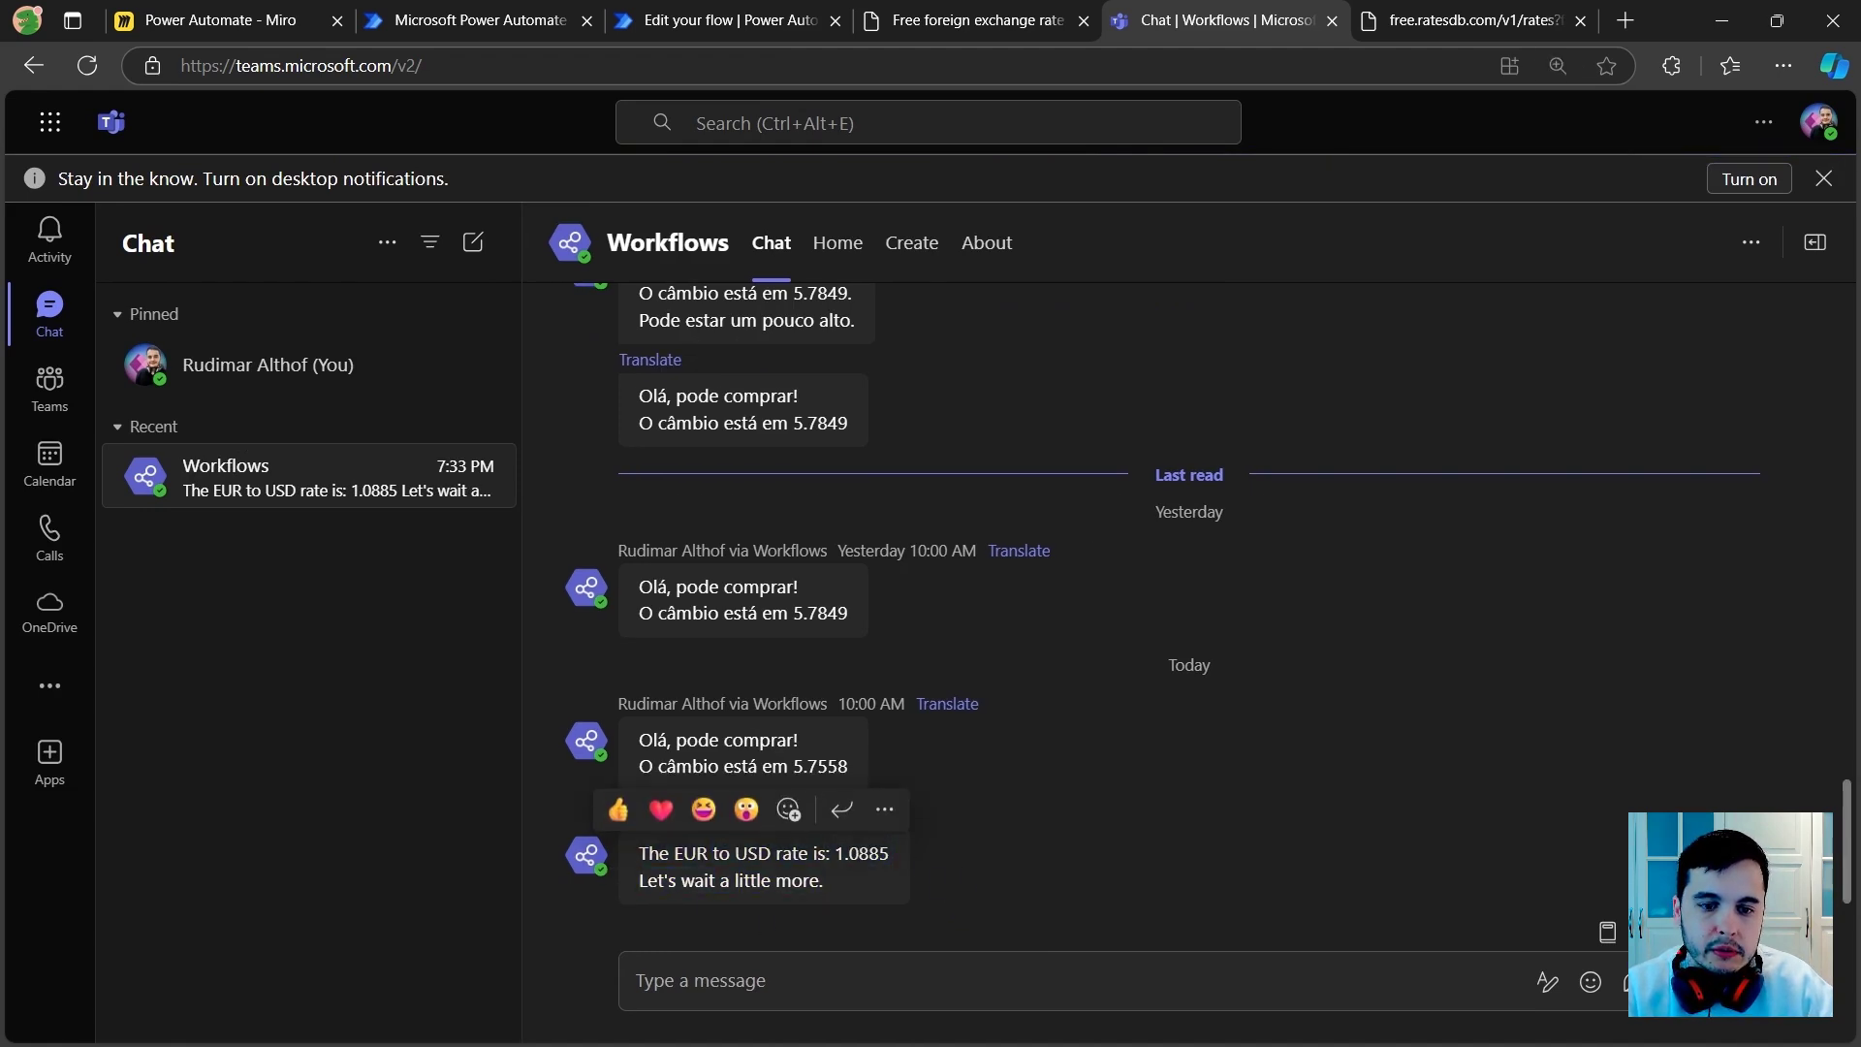
drag(889, 854, 648, 880)
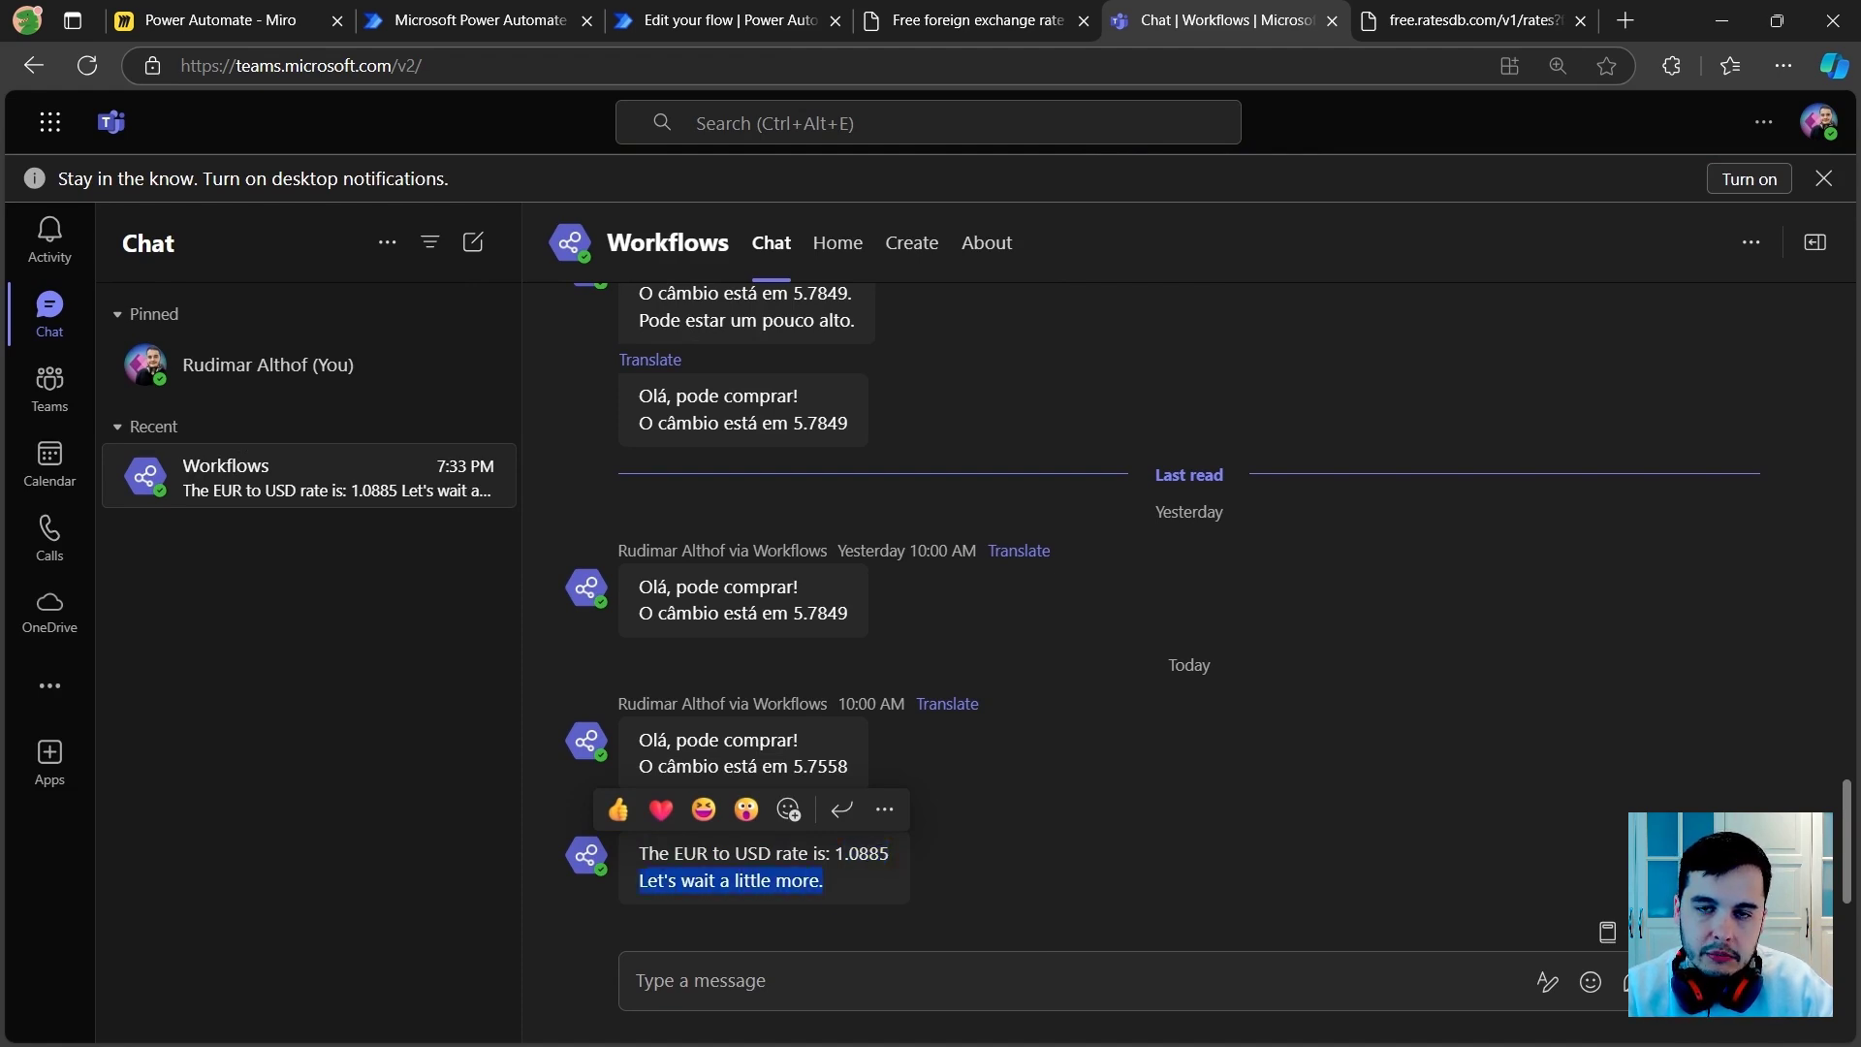
click(995, 901)
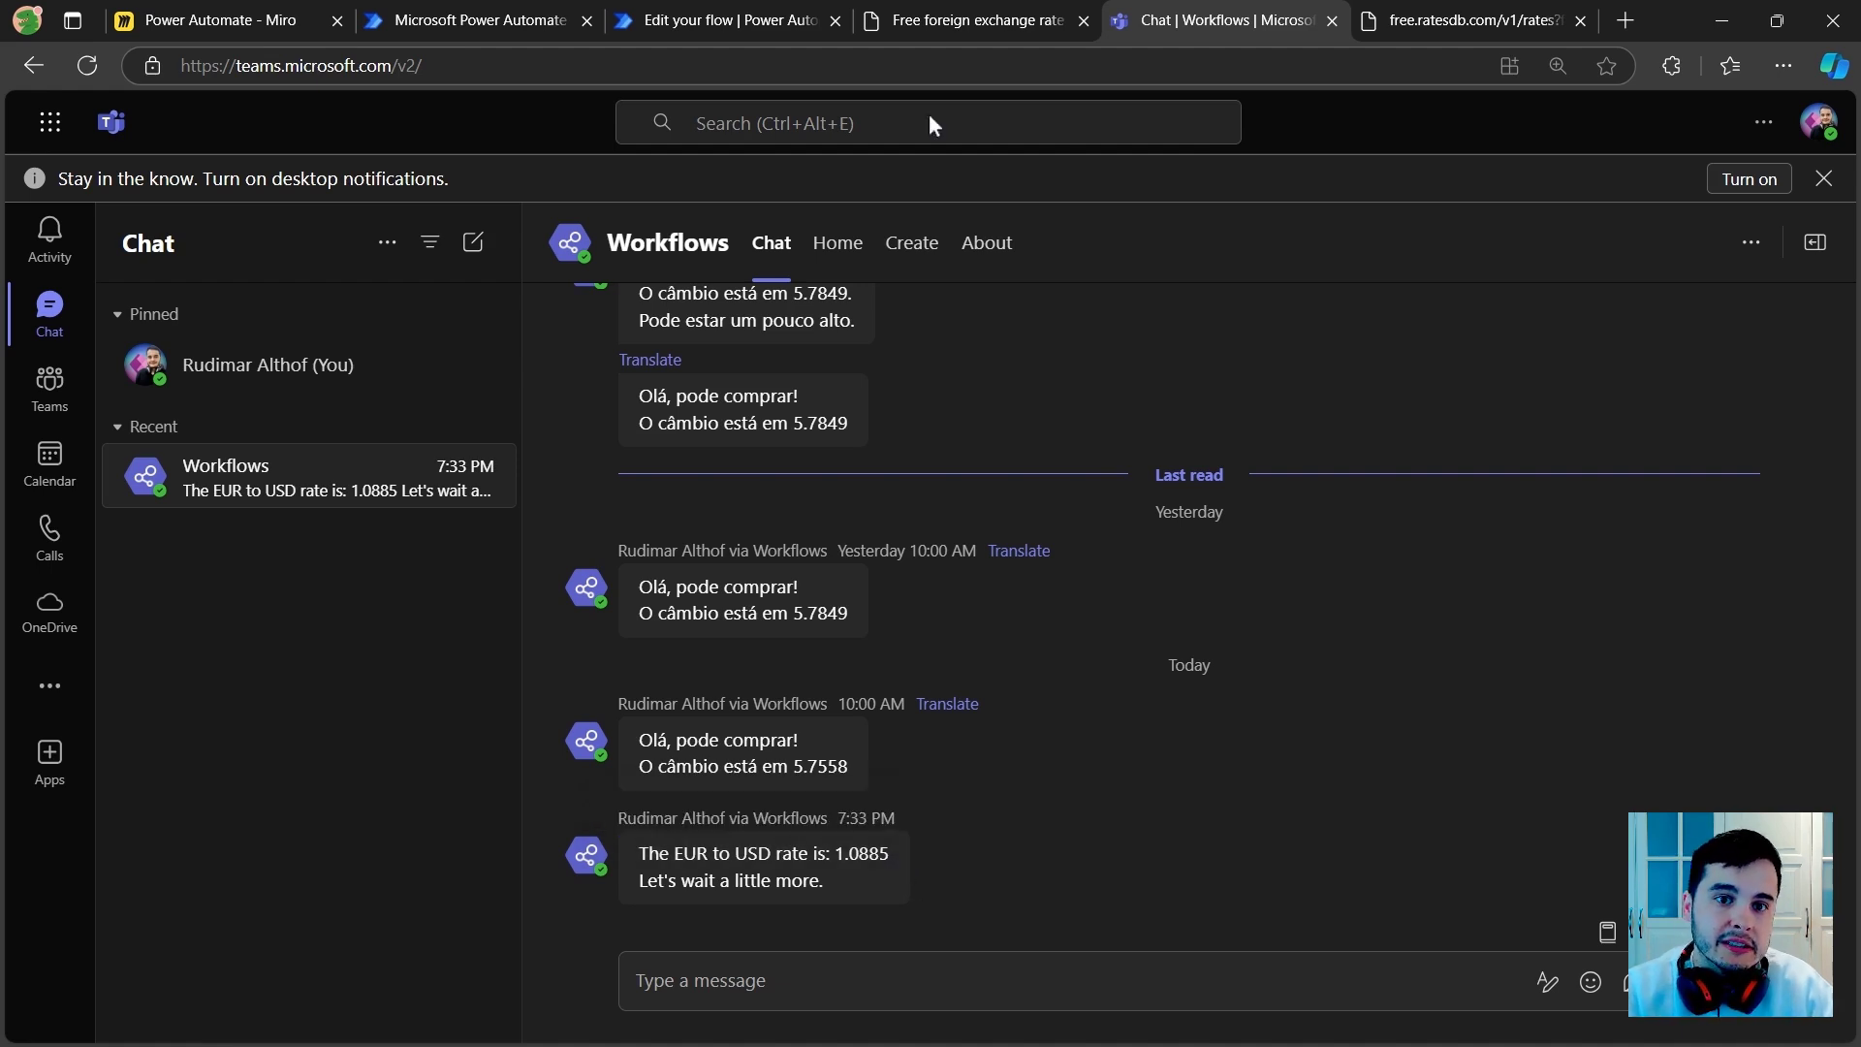
Step: Return to the Power Automate test run and review the whole flow, including the Condition and its branches
click(722, 20)
scroll(1433, 540, down, 5)
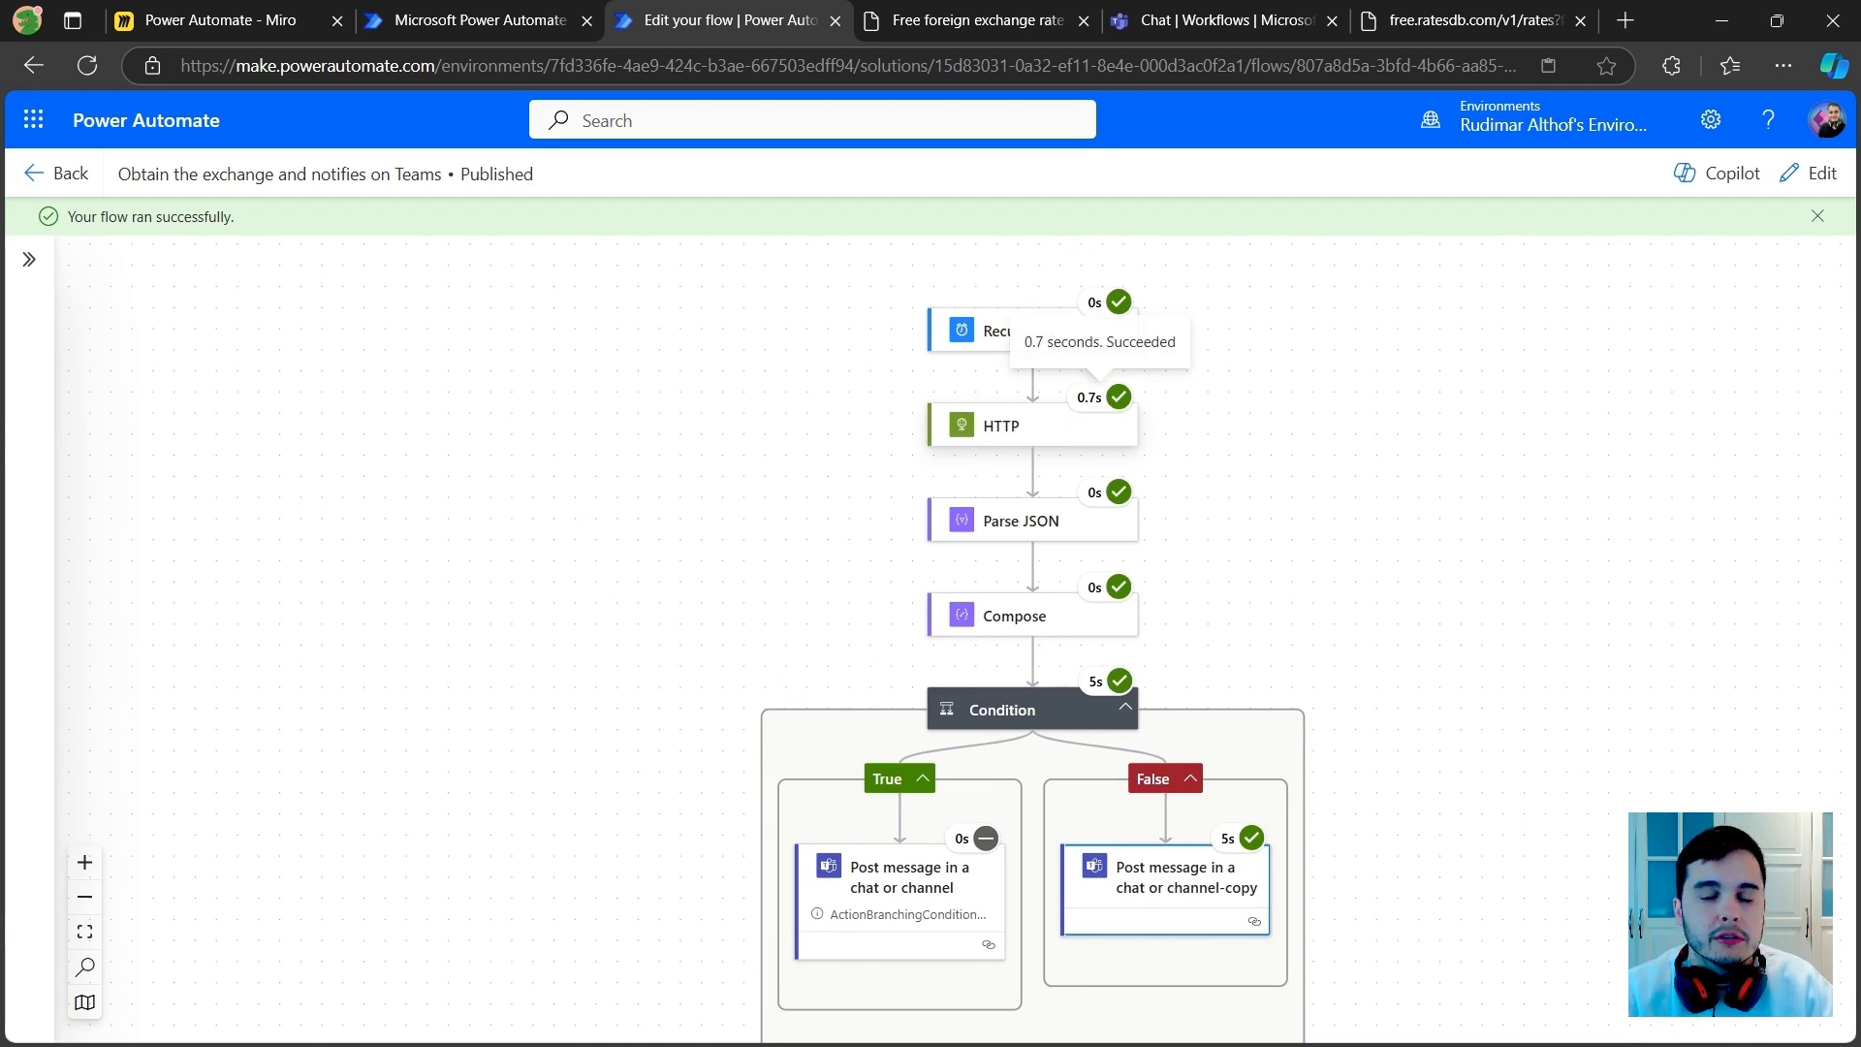
drag(1225, 461, 1205, 461)
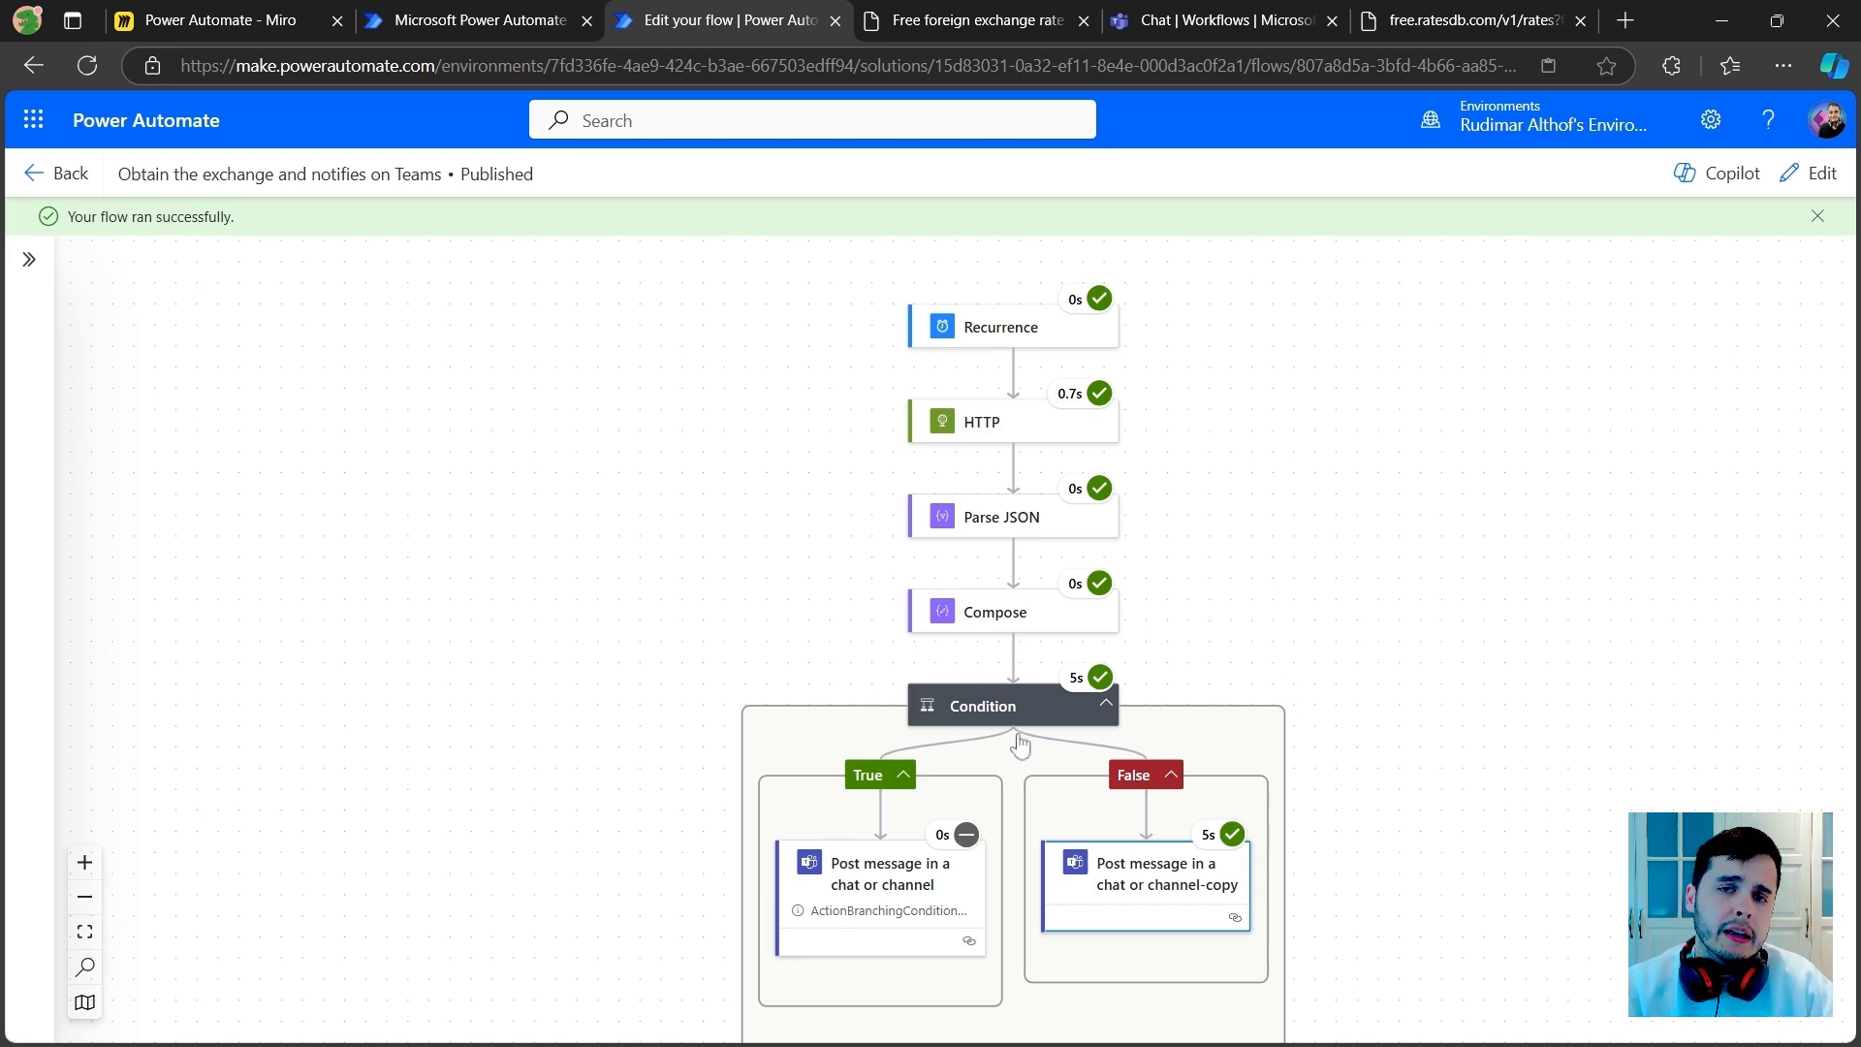
click(999, 713)
click(1045, 732)
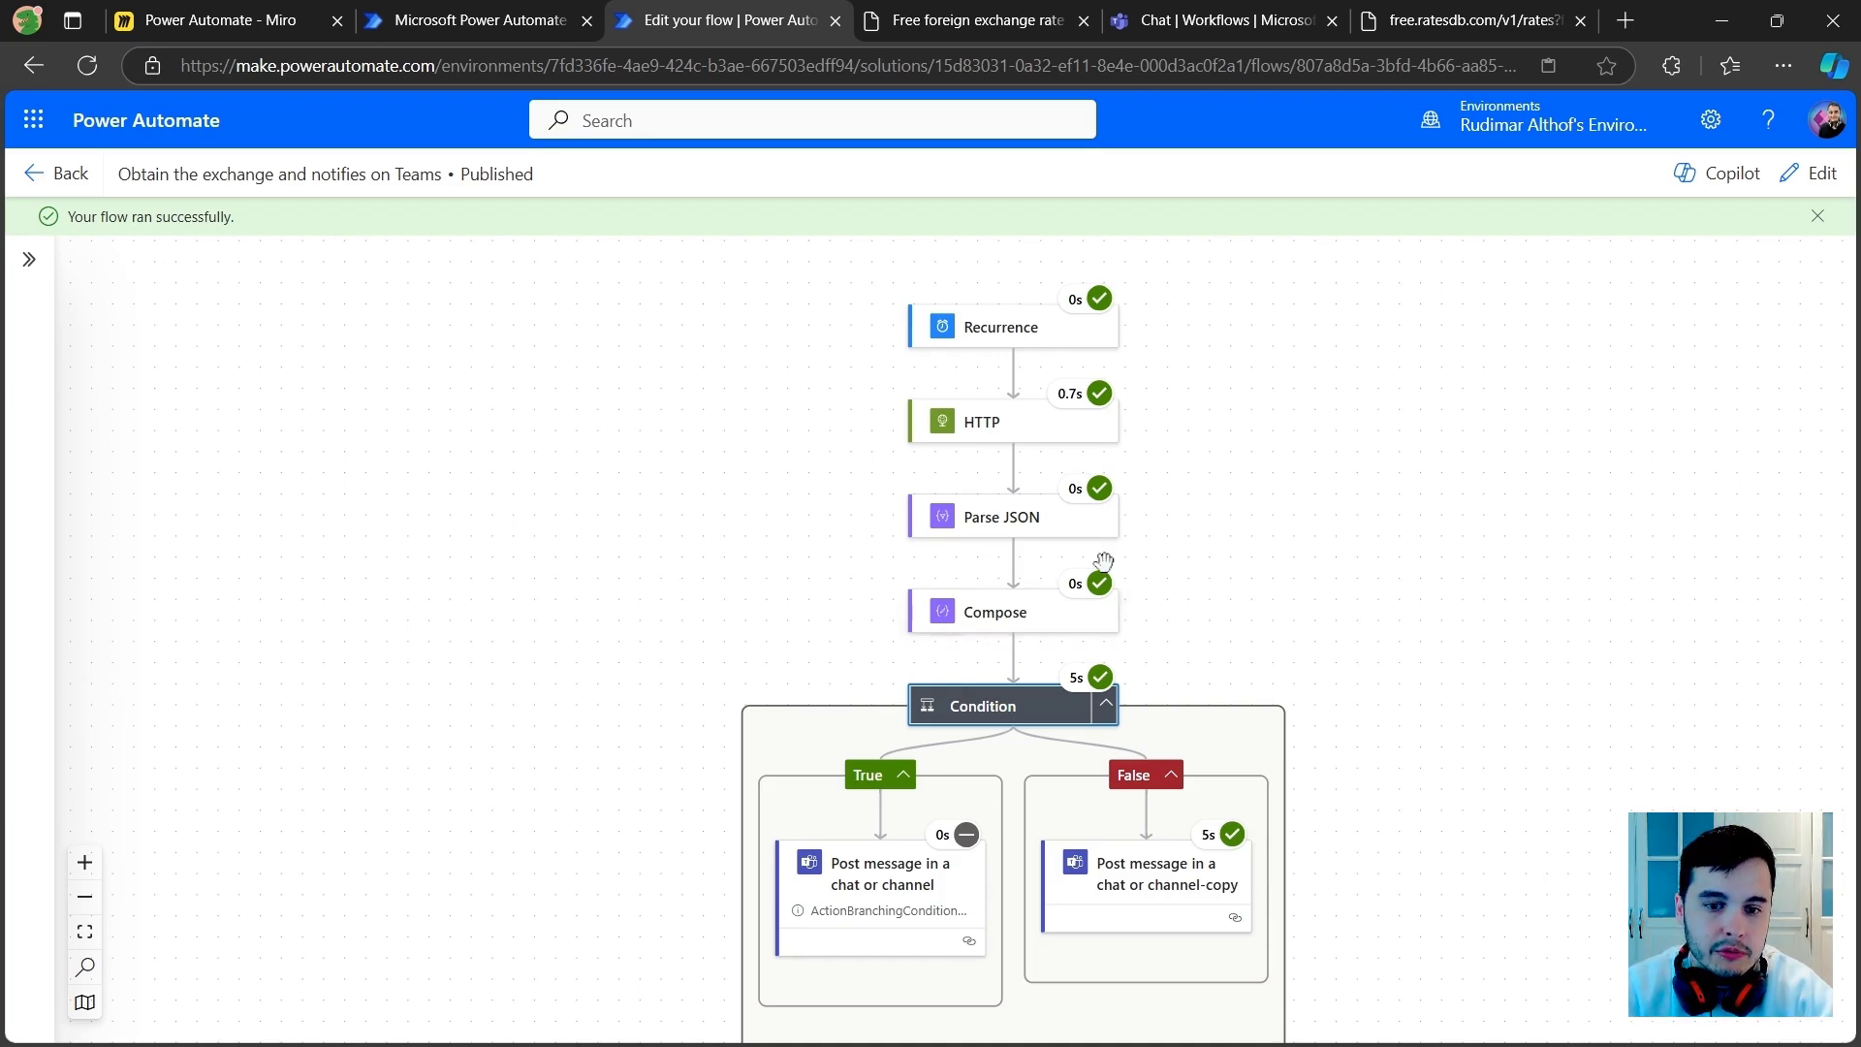
drag(1235, 491, 1227, 495)
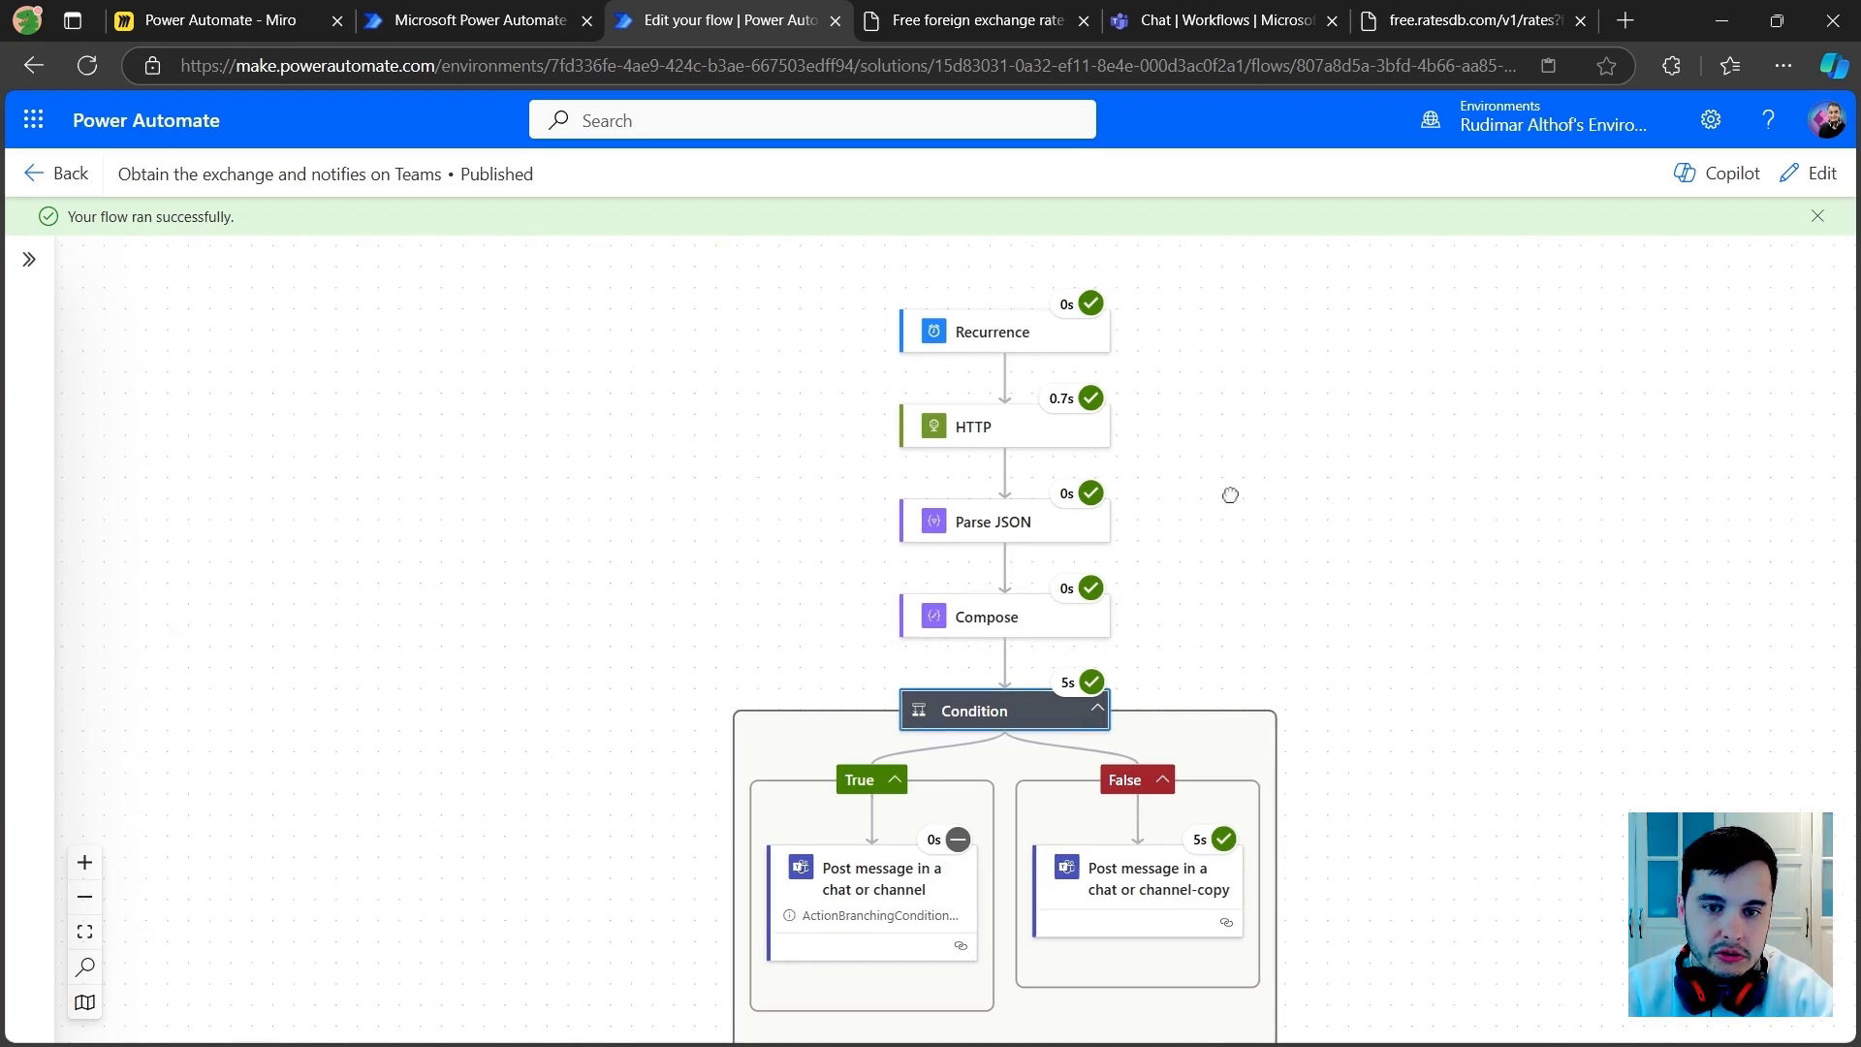